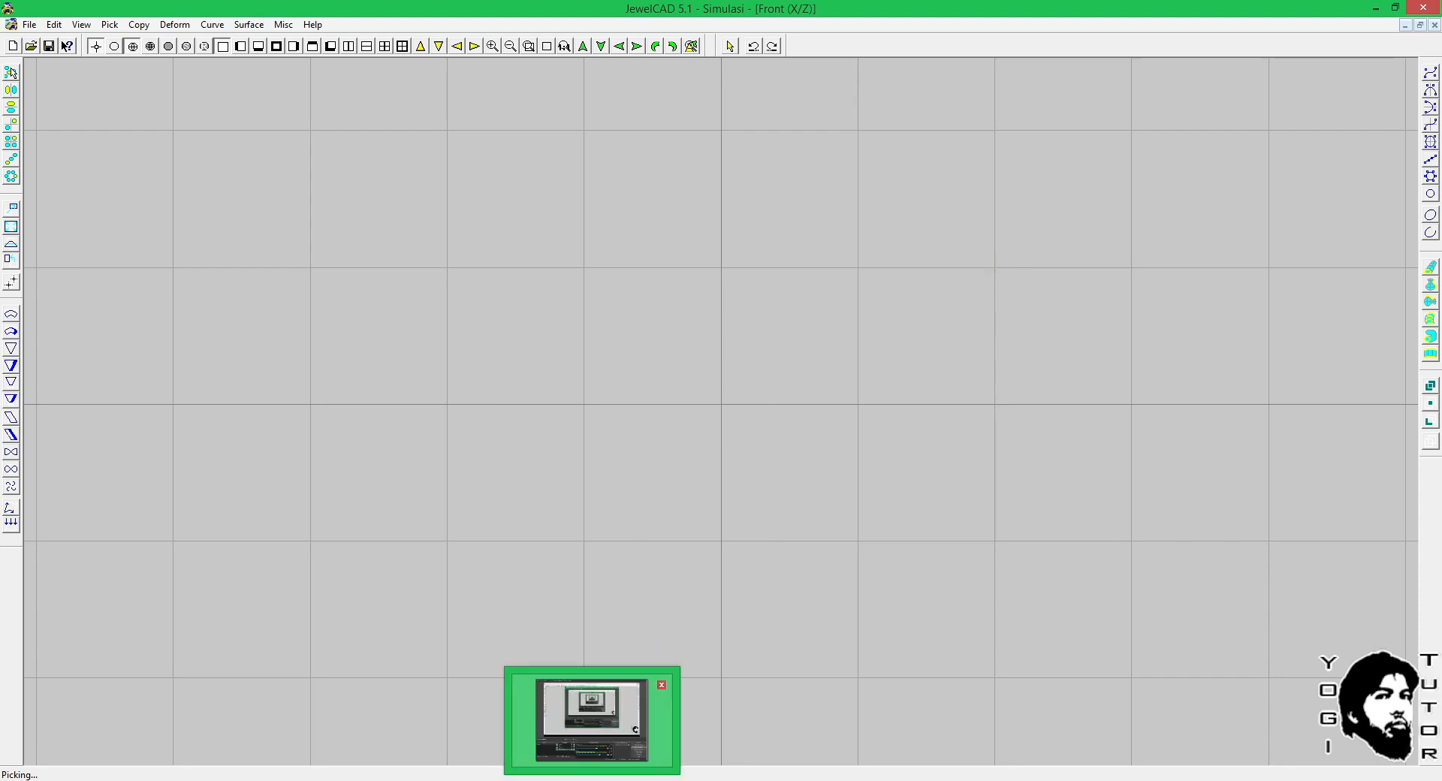
{"action": "left_click", "coordinate": [592, 780]}
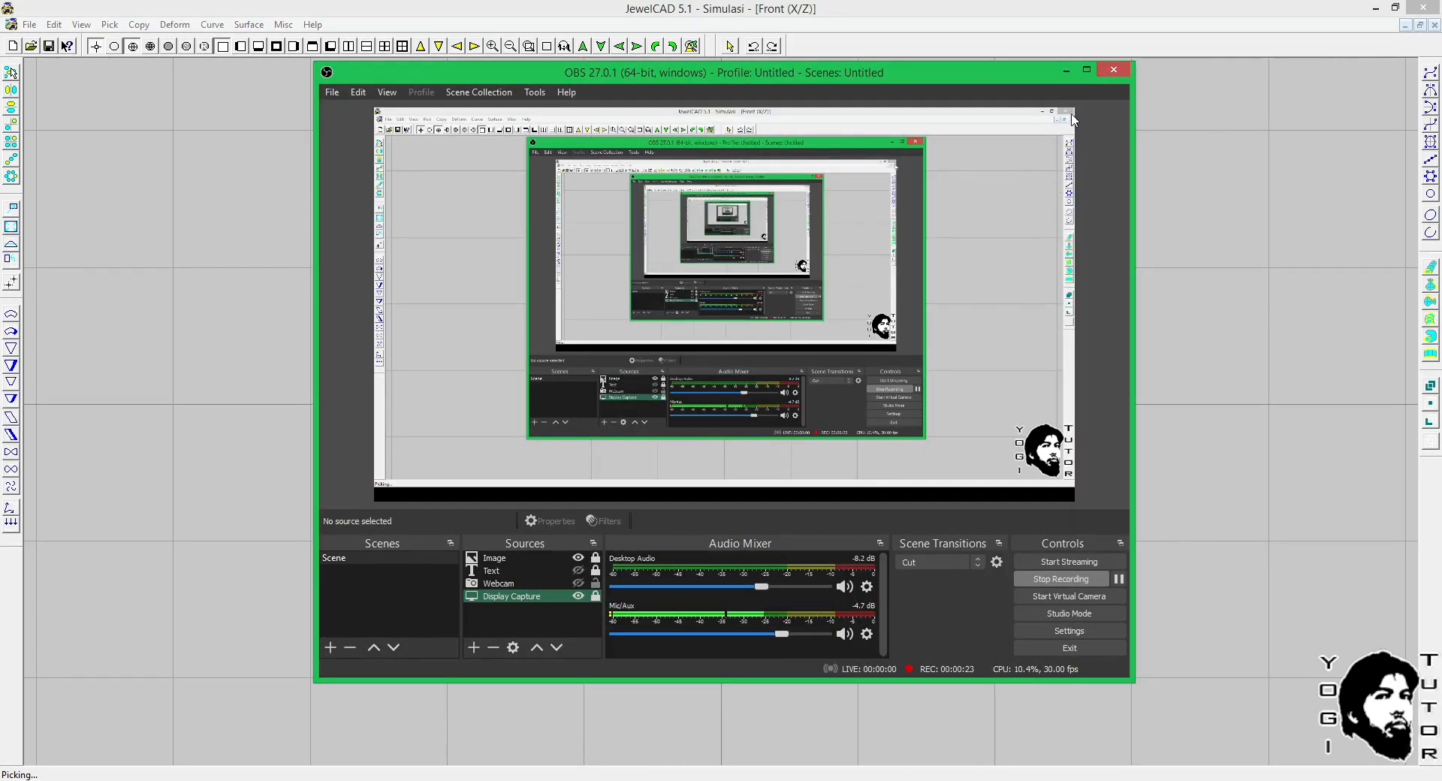
{"action": "left_click", "coordinate": [1066, 71]}
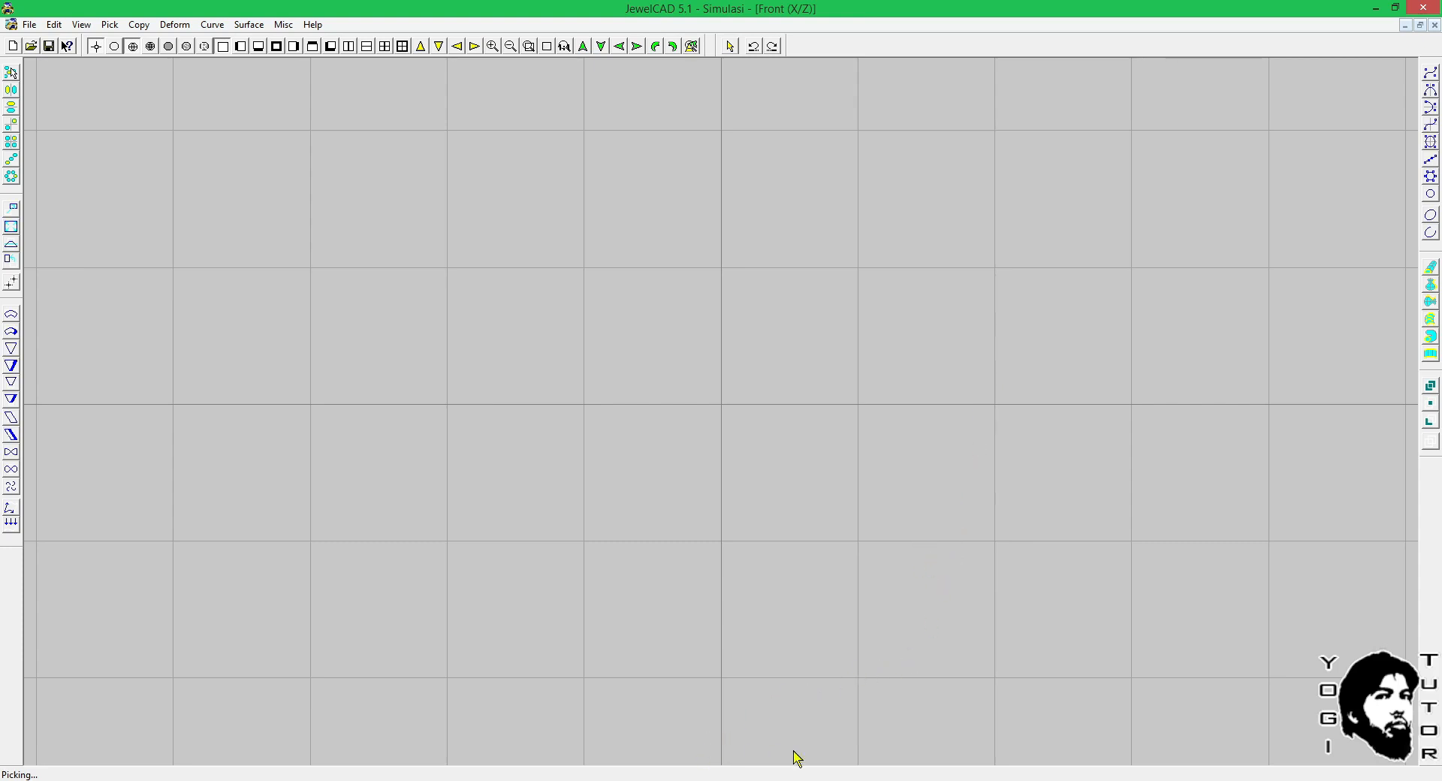
{"action": "mouse_move", "coordinate": [591, 780]}
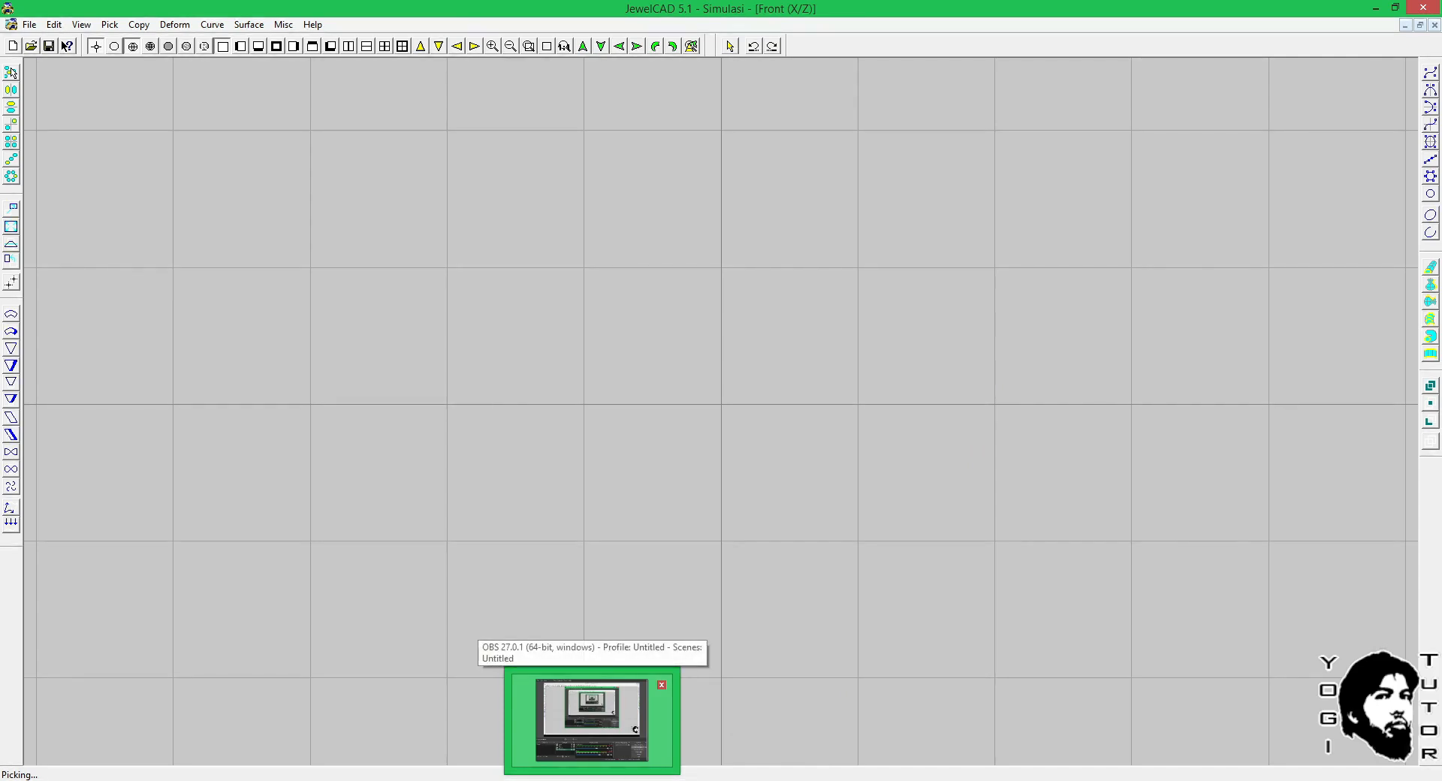
{"action": "left_click", "coordinate": [592, 780]}
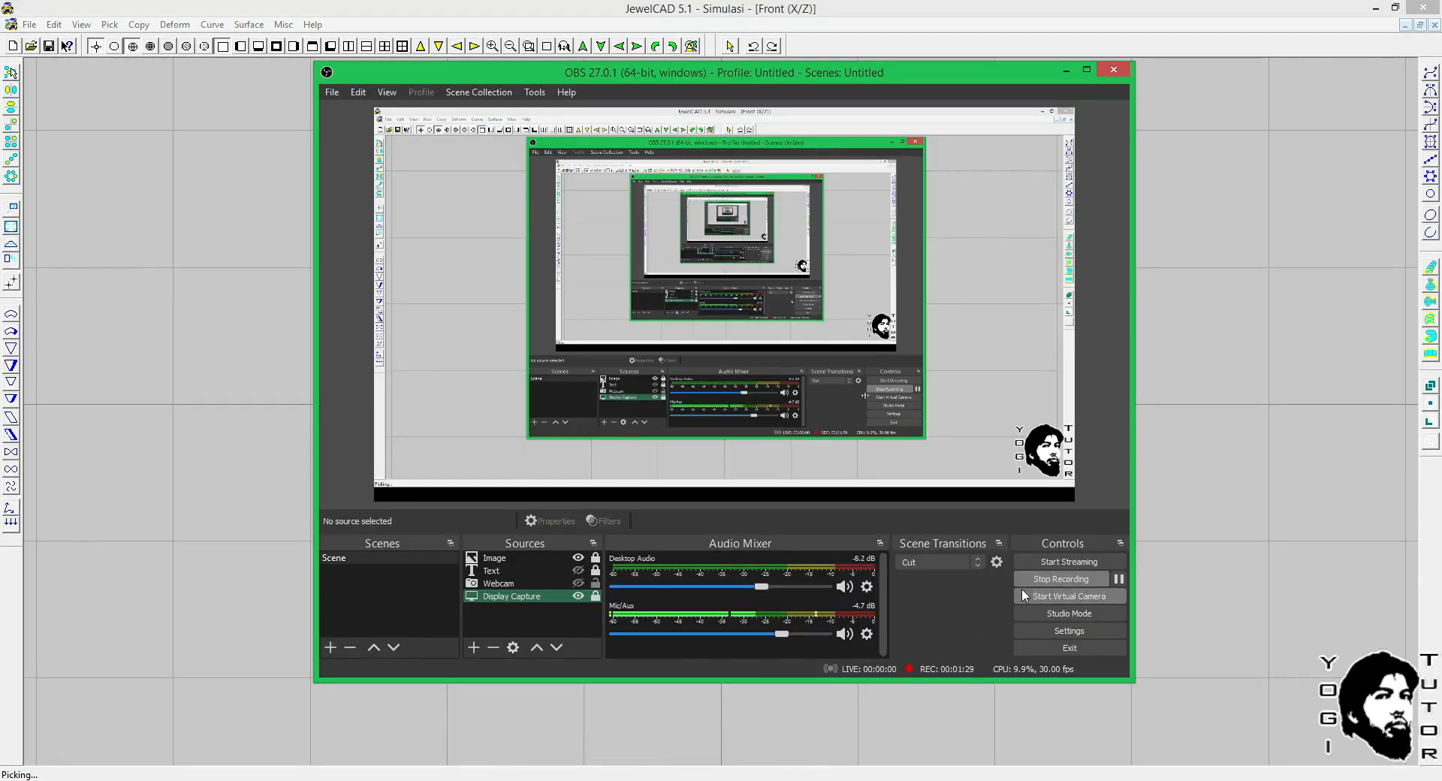
{"action": "left_click", "coordinate": [1192, 558]}
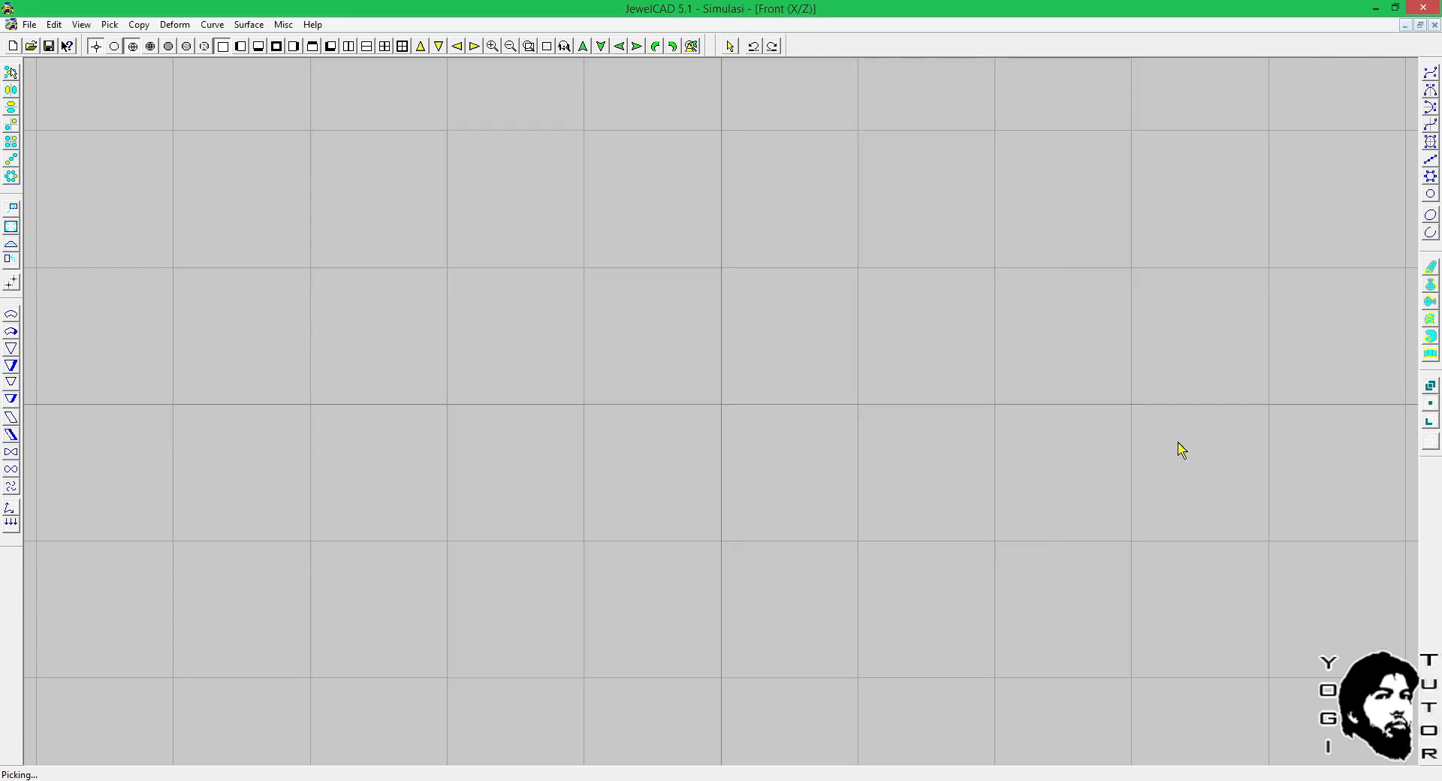
{"action": "mouse_move", "coordinate": [713, 780]}
{"action": "mouse_move", "coordinate": [592, 780]}
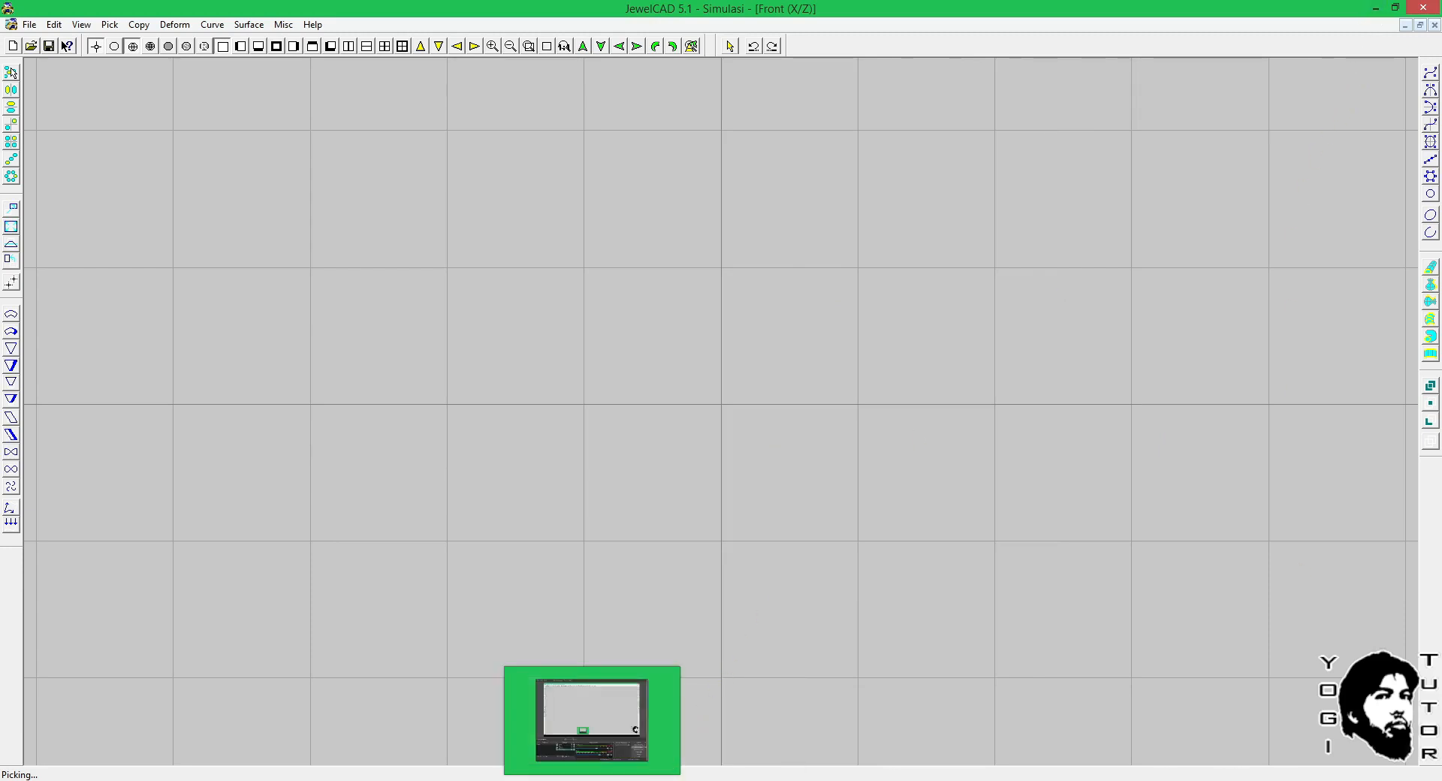
Step: Switch to CHITUBOX, maximize its window, and start the XNote stopwatch
{"action": "left_click", "coordinate": [836, 780]}
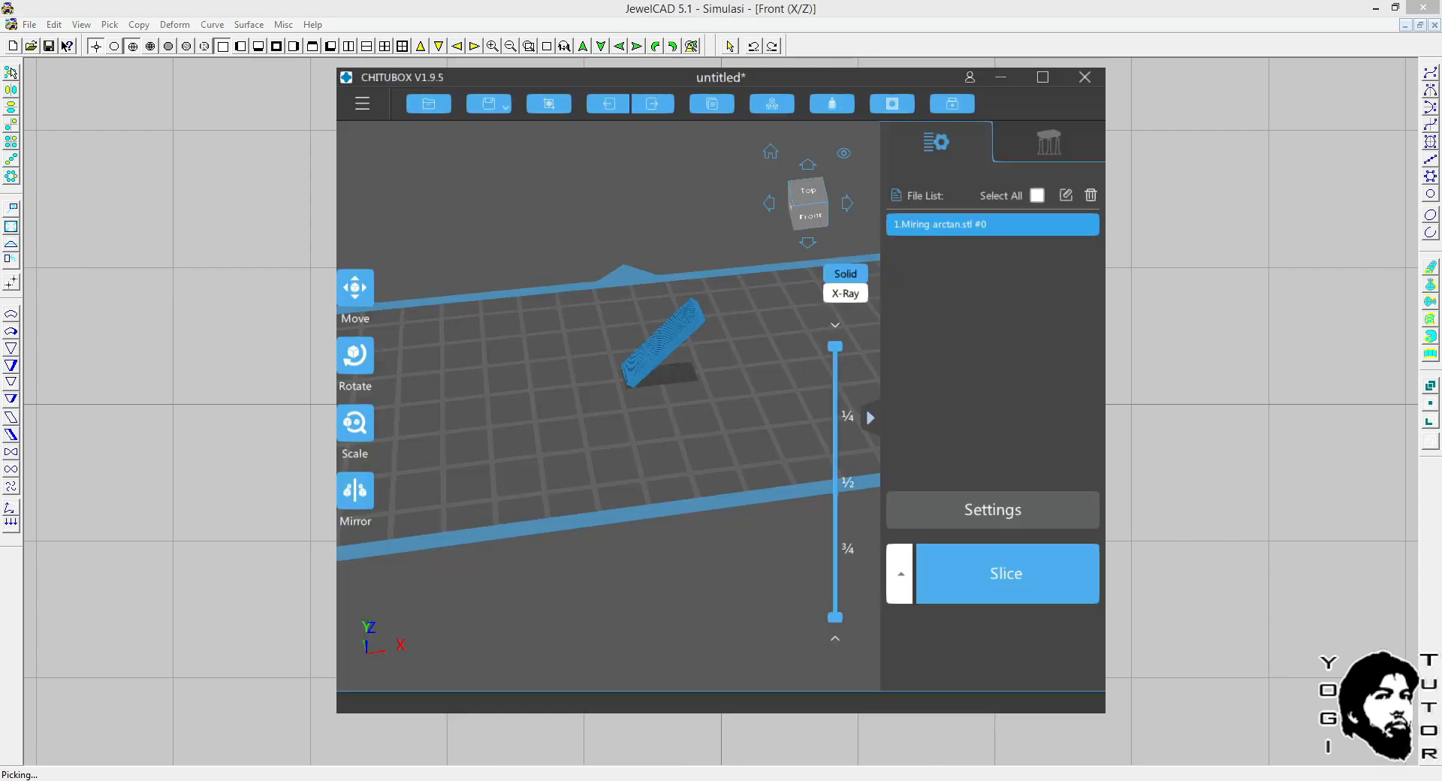
{"action": "left_click", "coordinate": [1043, 78]}
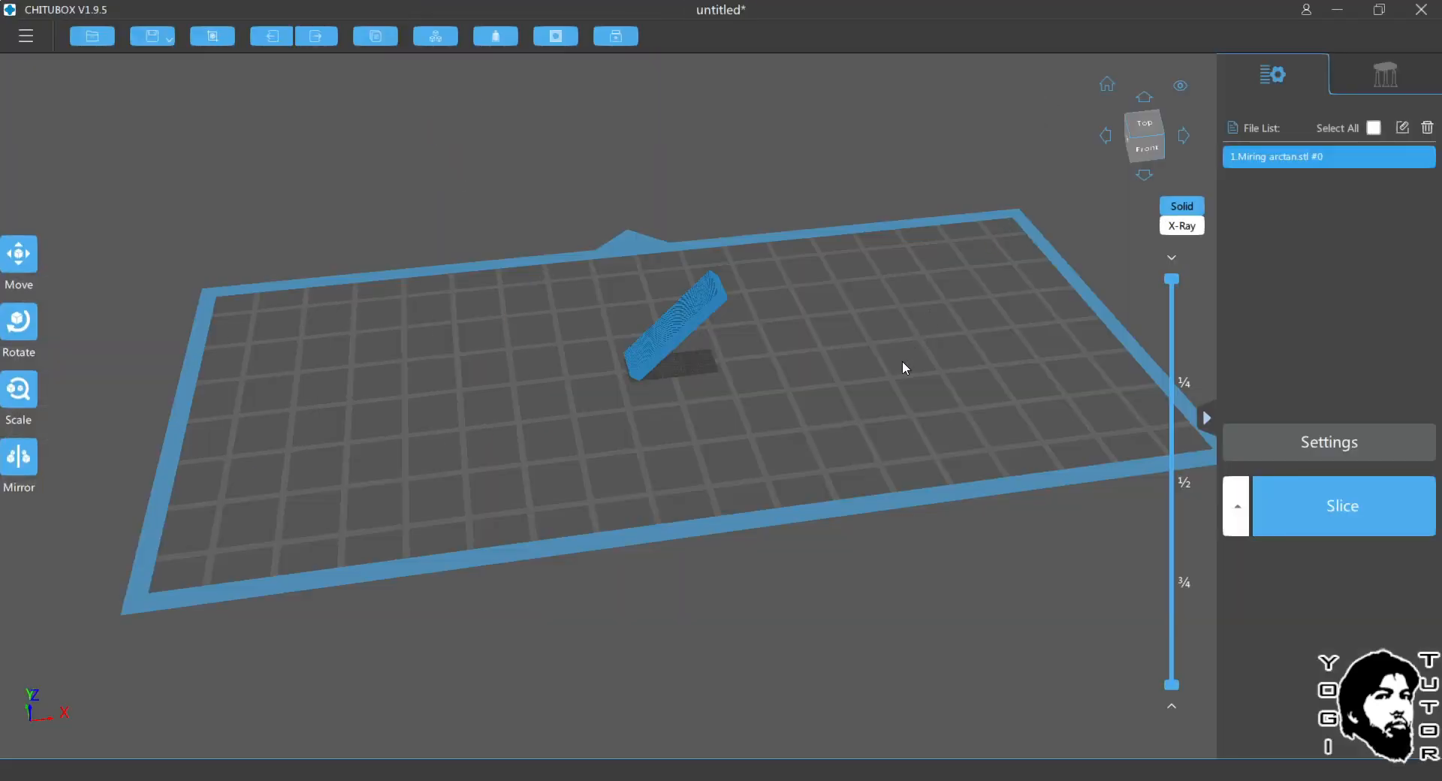
{"action": "left_click", "coordinate": [592, 780]}
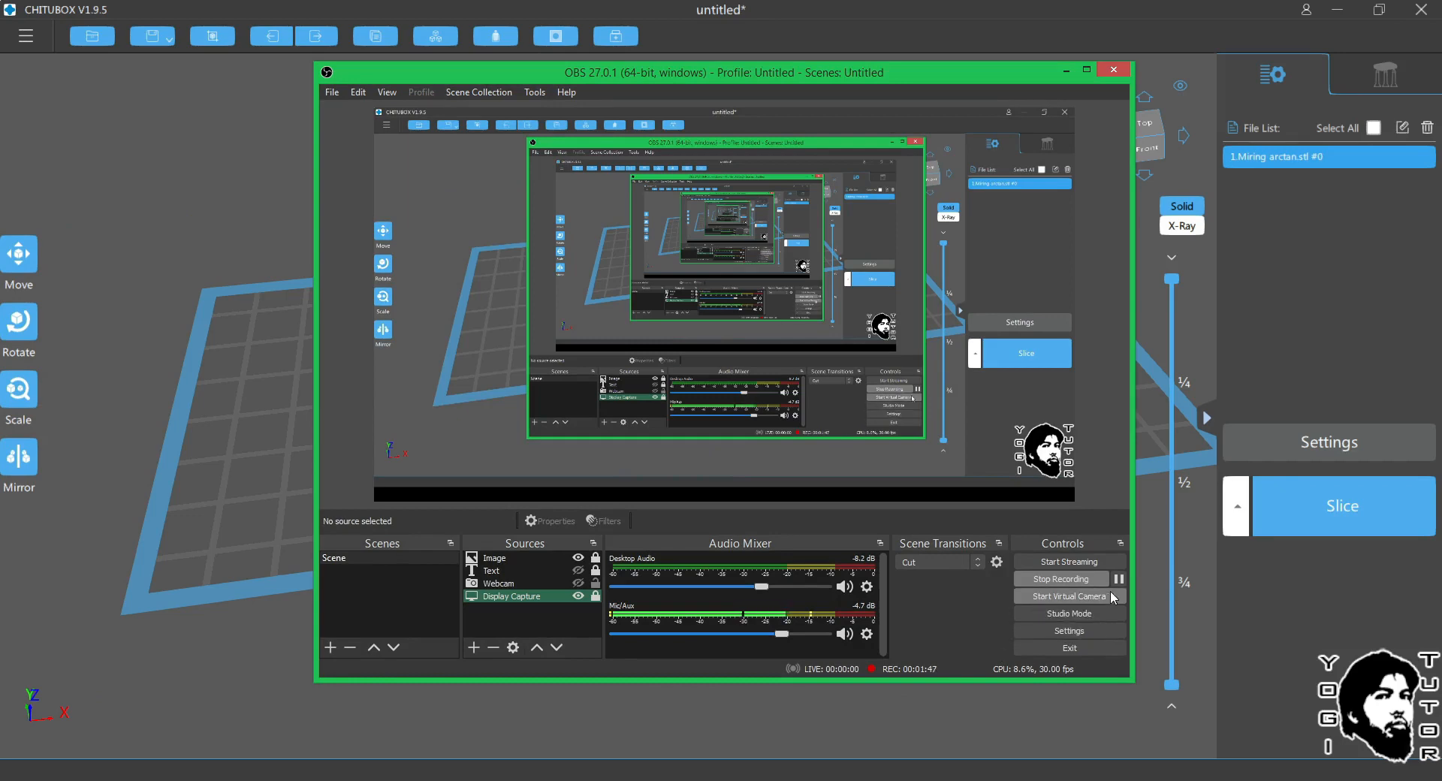
{"action": "left_click", "coordinate": [1141, 570]}
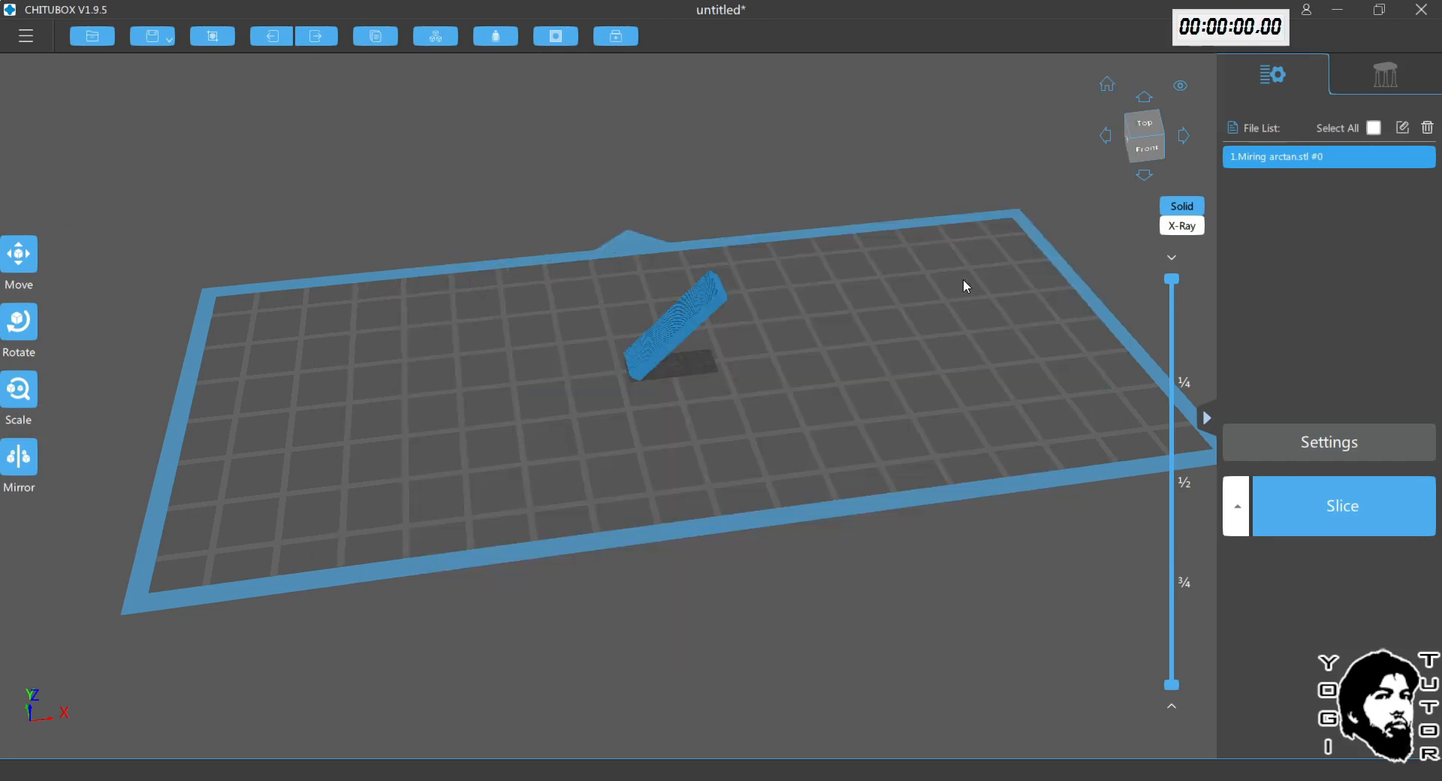
{"action": "right_click", "coordinate": [1205, 30]}
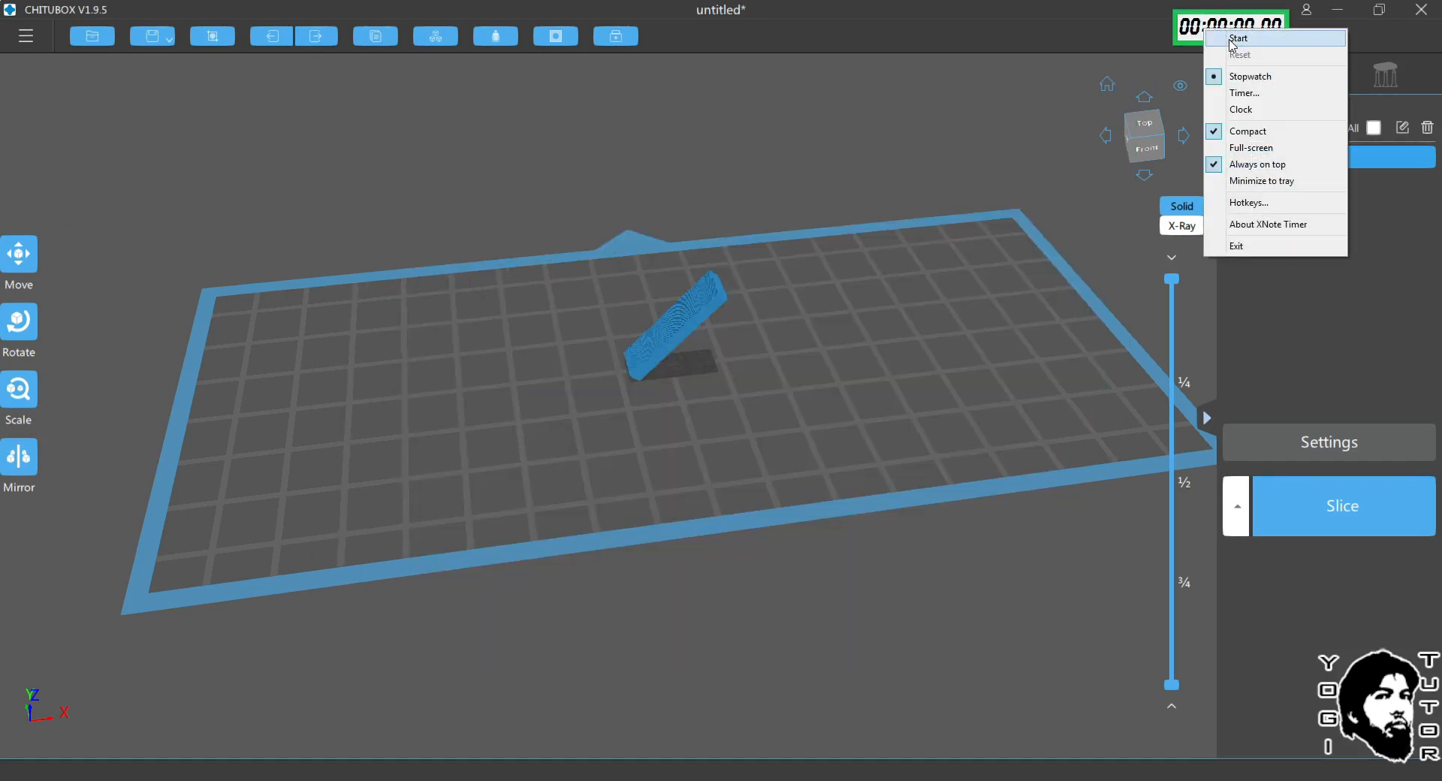
{"action": "left_click", "coordinate": [1229, 39]}
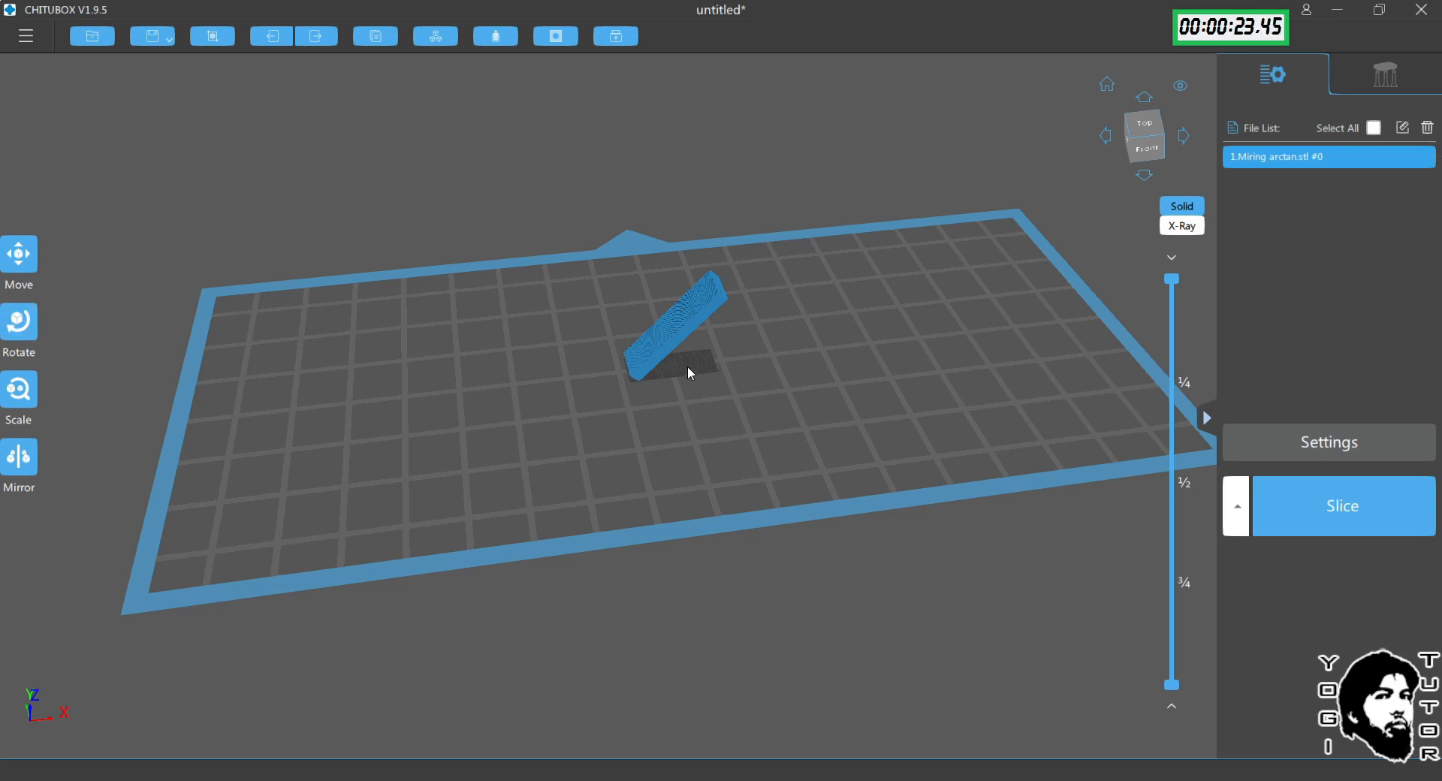
{"action": "mouse_move", "coordinate": [690, 368]}
{"action": "right_mouse_down"}
{"action": "mouse_move", "coordinate": [687, 342]}
{"action": "mouse_move", "coordinate": [683, 354]}
{"action": "right_mouse_up"}
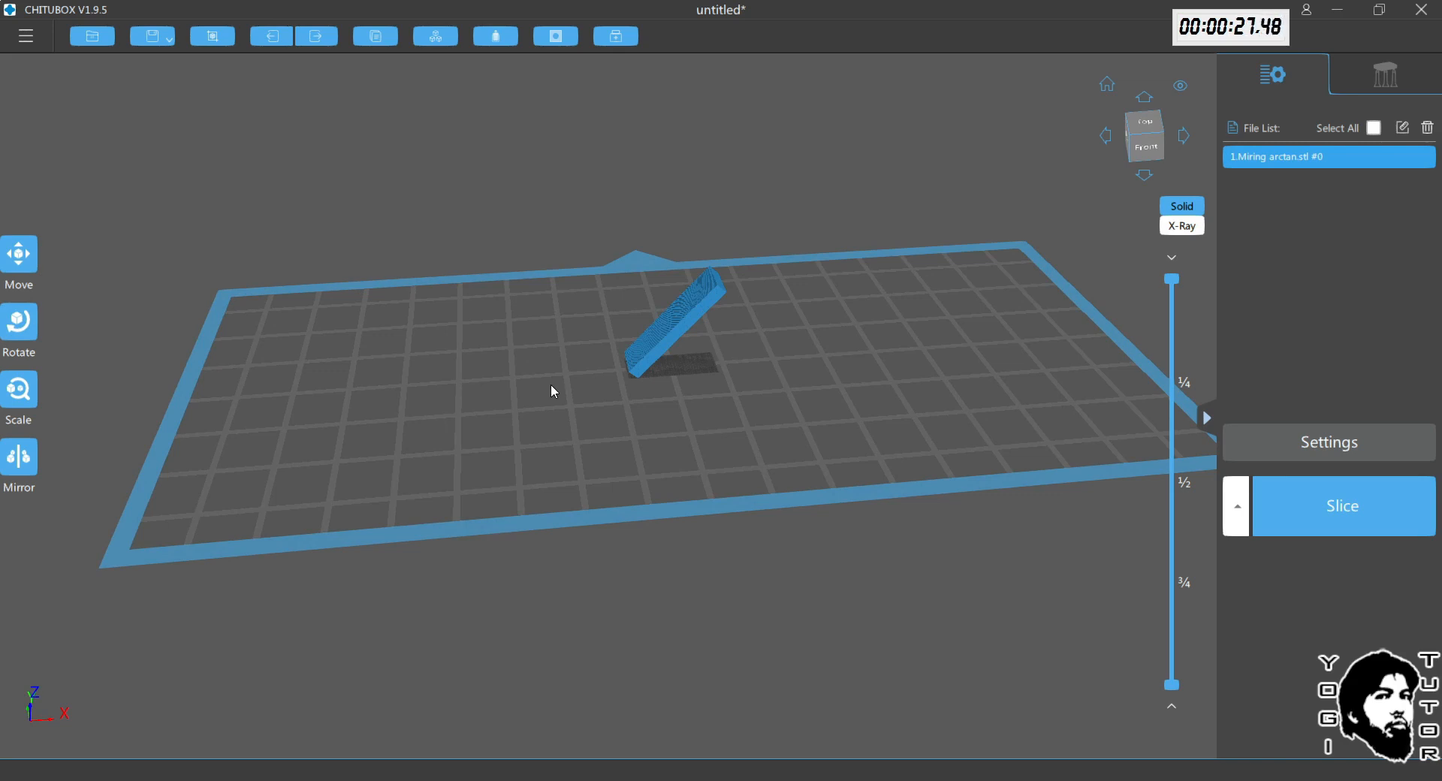
{"action": "right_click_drag", "start_coordinate": [600, 421], "coordinate": [673, 475]}
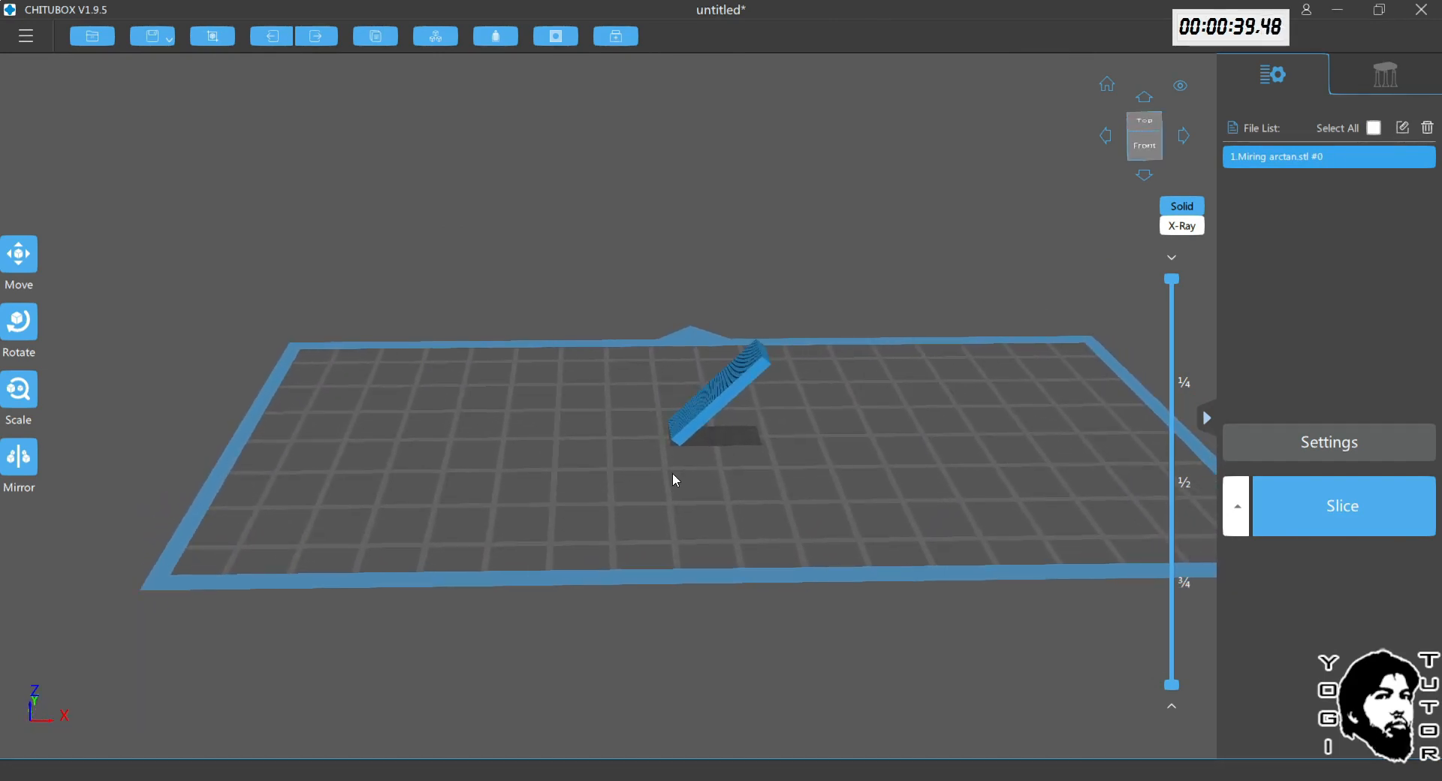
{"action": "right_click_drag", "start_coordinate": [614, 512], "coordinate": [579, 442]}
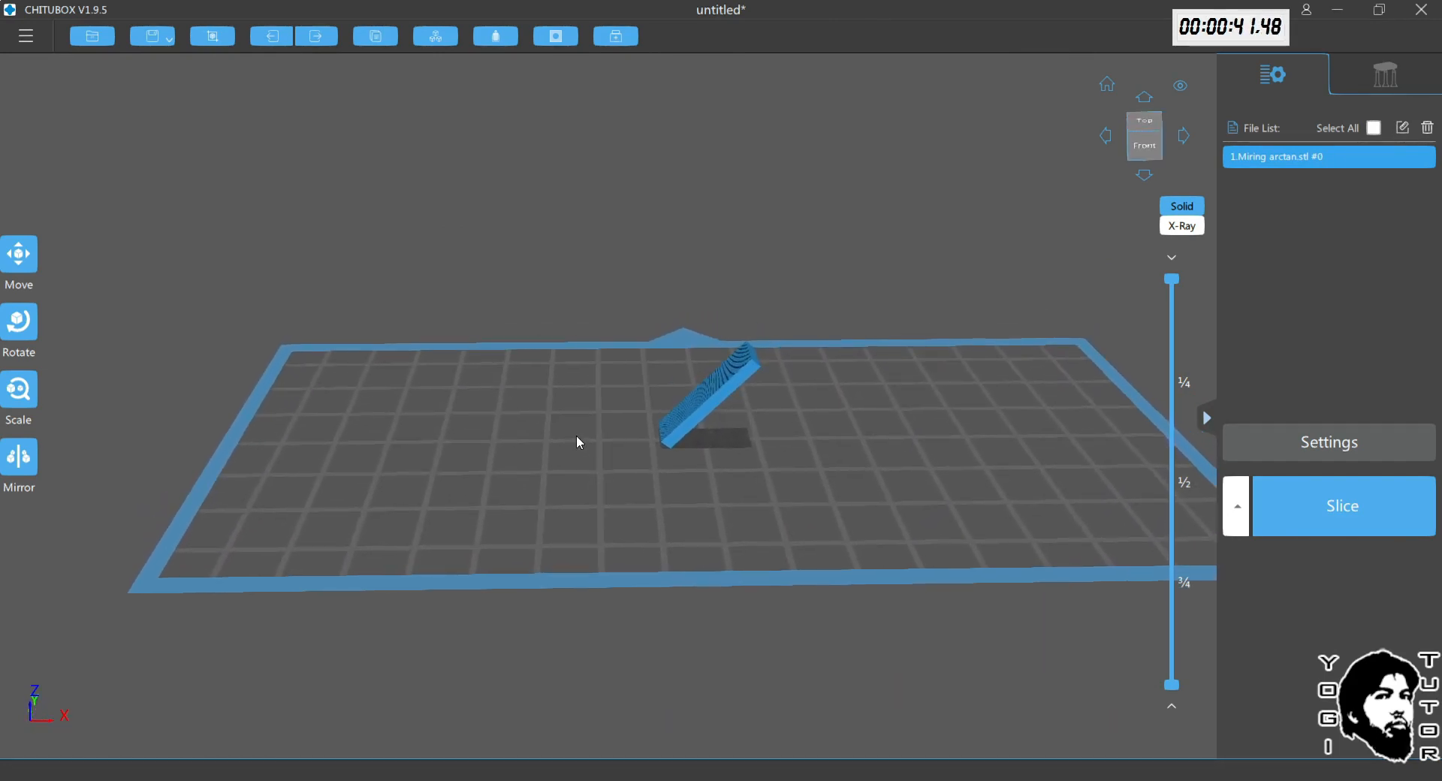
{"action": "left_click", "coordinate": [27, 37]}
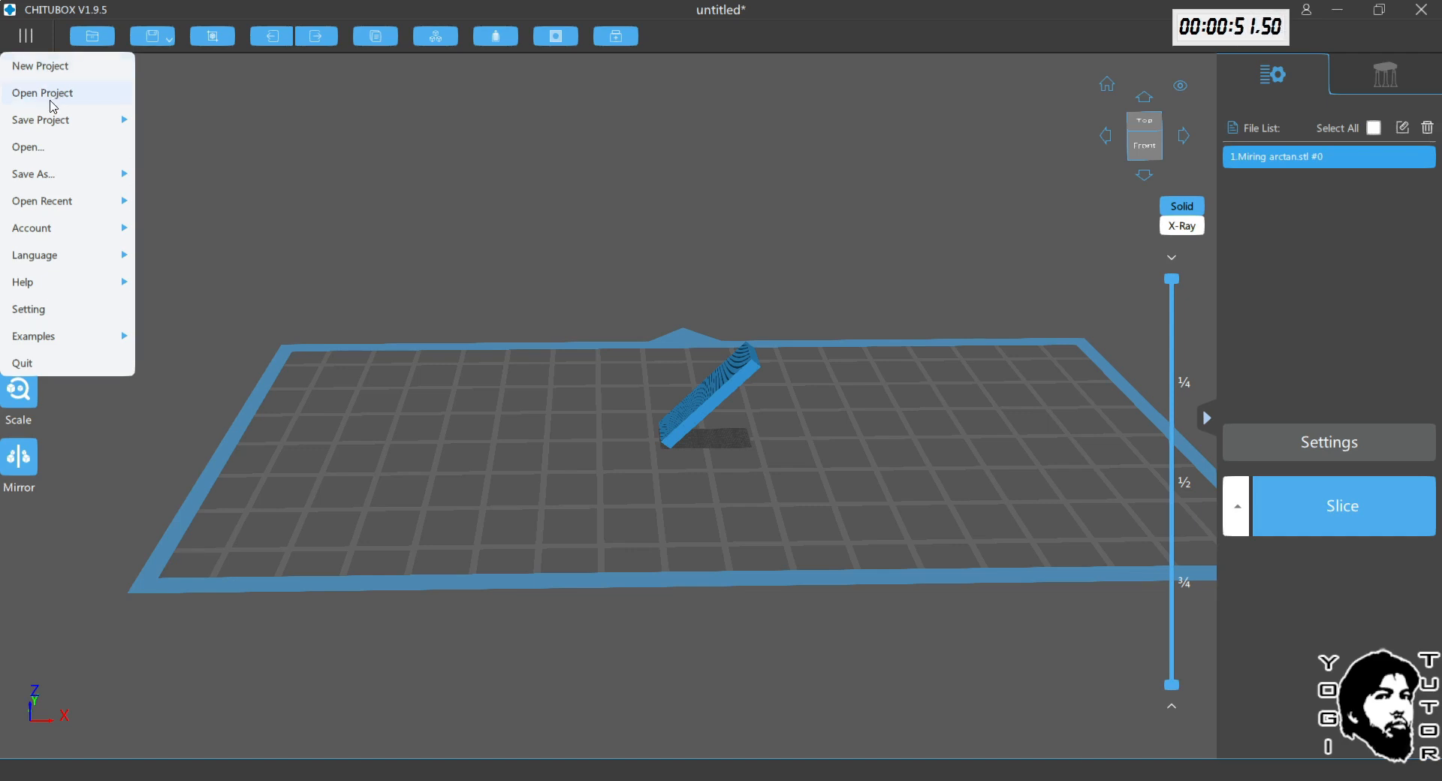
{"action": "mouse_move", "coordinate": [56, 128]}
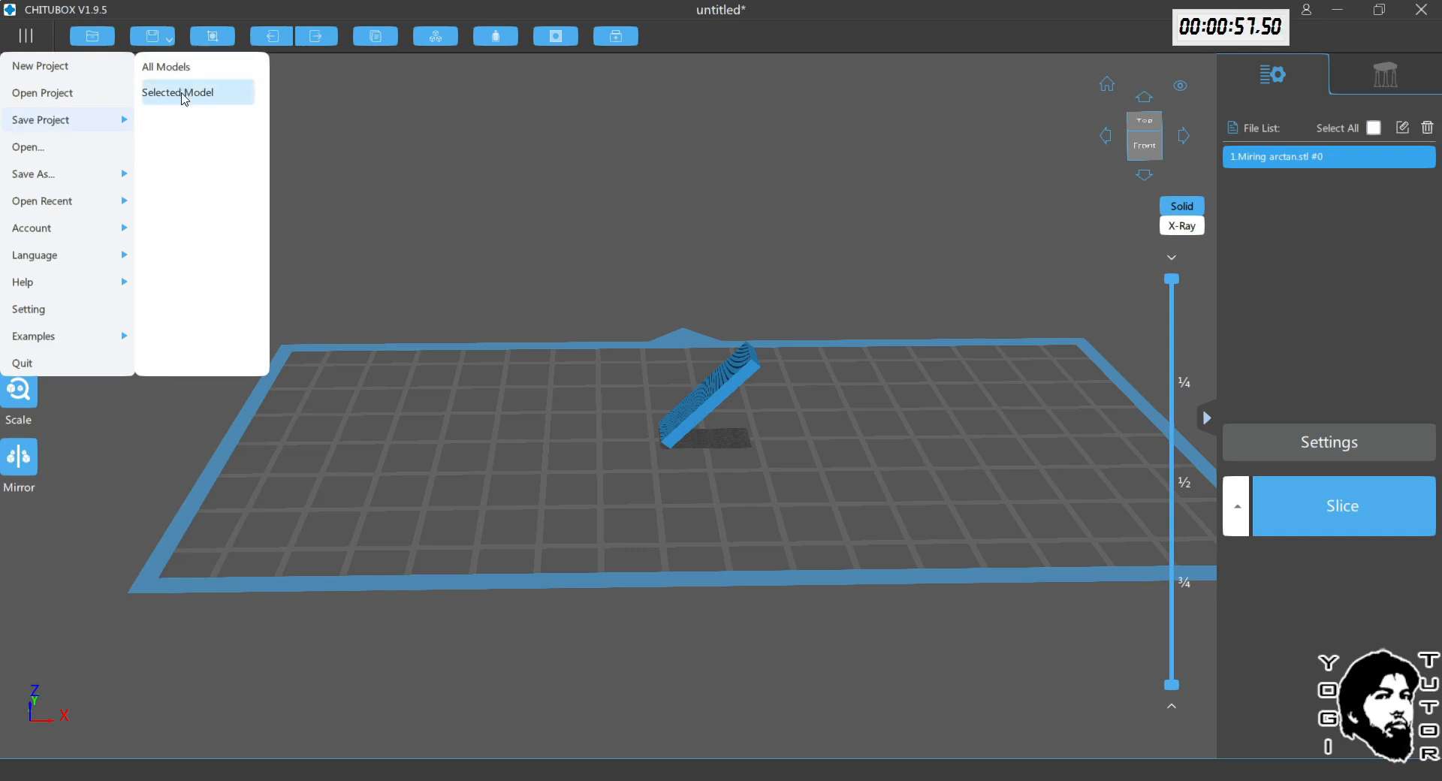
{"action": "left_click", "coordinate": [1346, 260]}
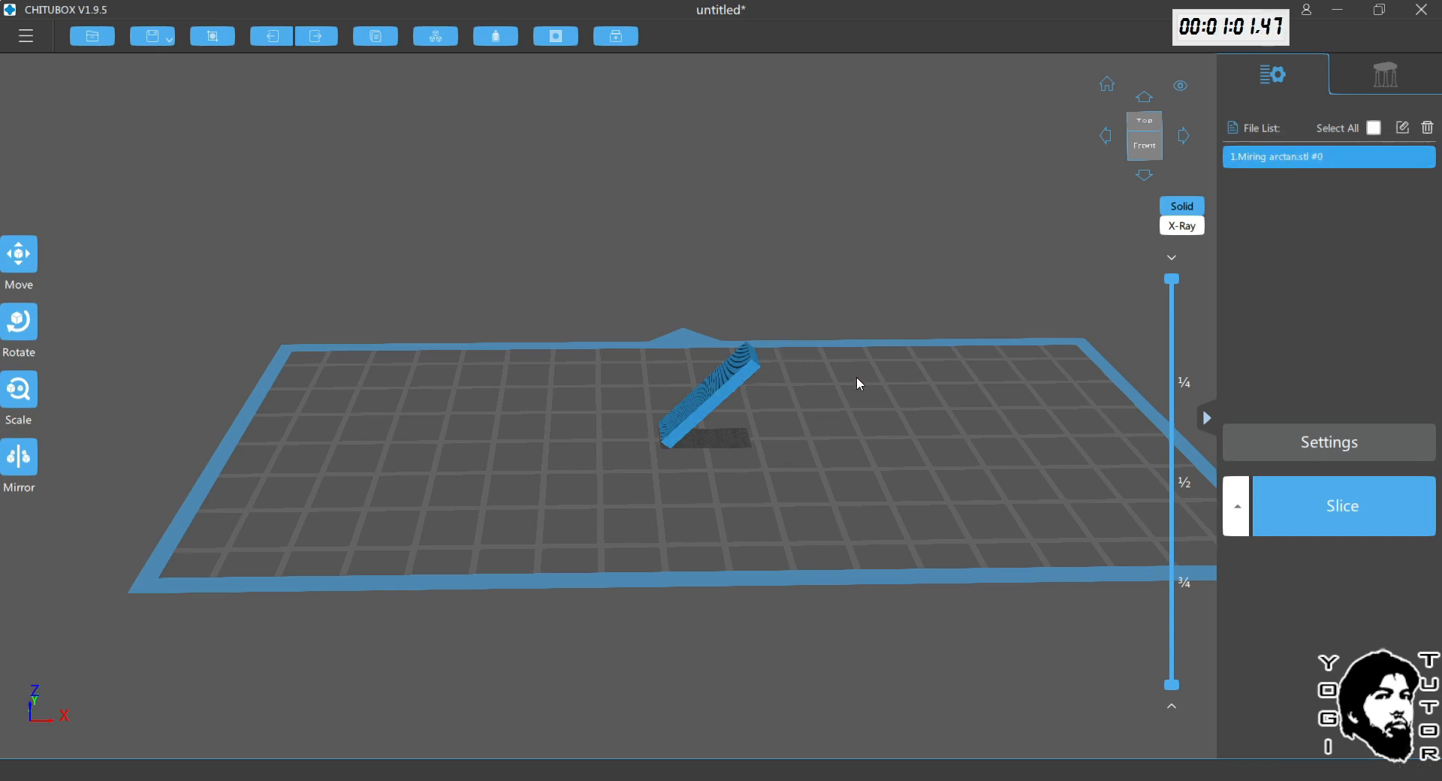
Step: Examine the program's general settings, including the support display options and the explanation of Support Hidden Angle
{"action": "left_click", "coordinate": [30, 35]}
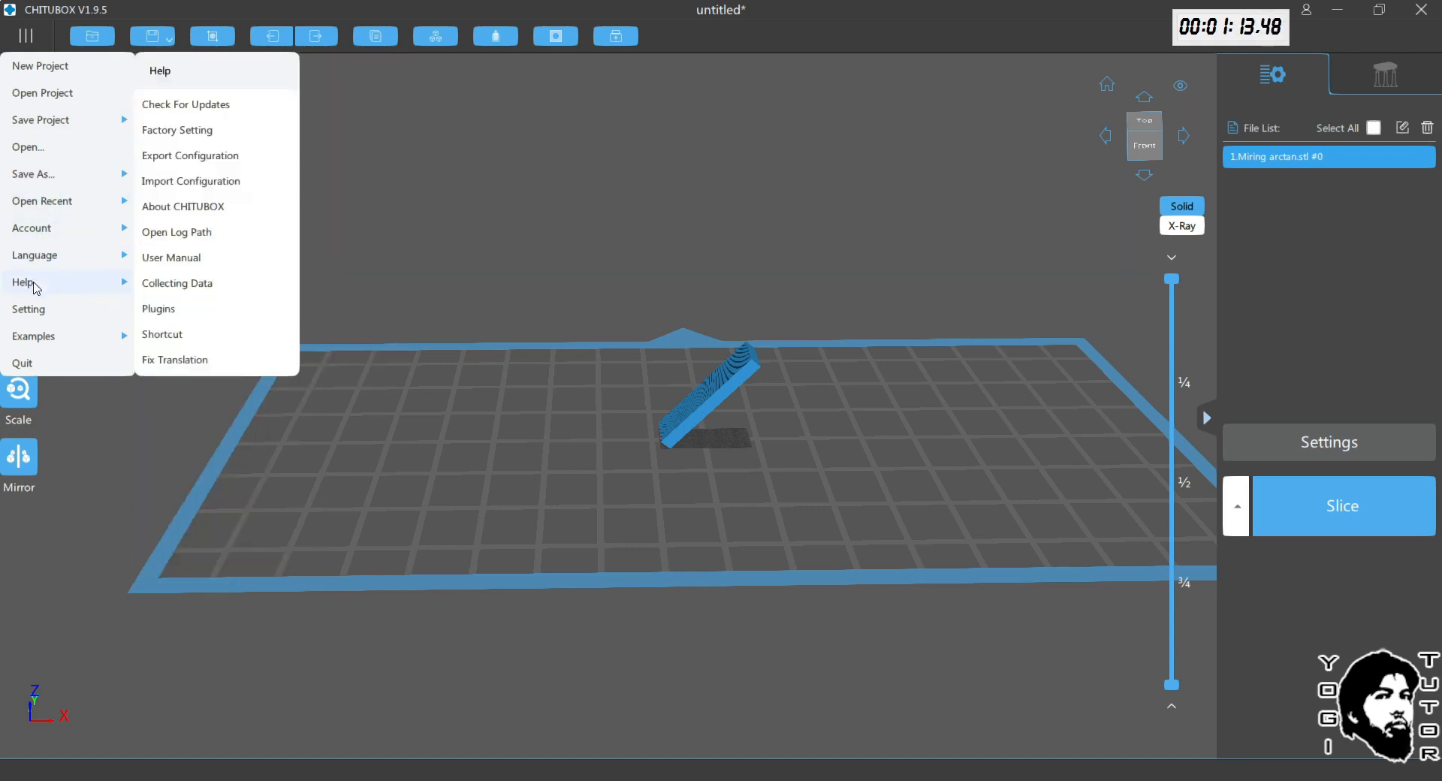
{"action": "left_click", "coordinate": [30, 310]}
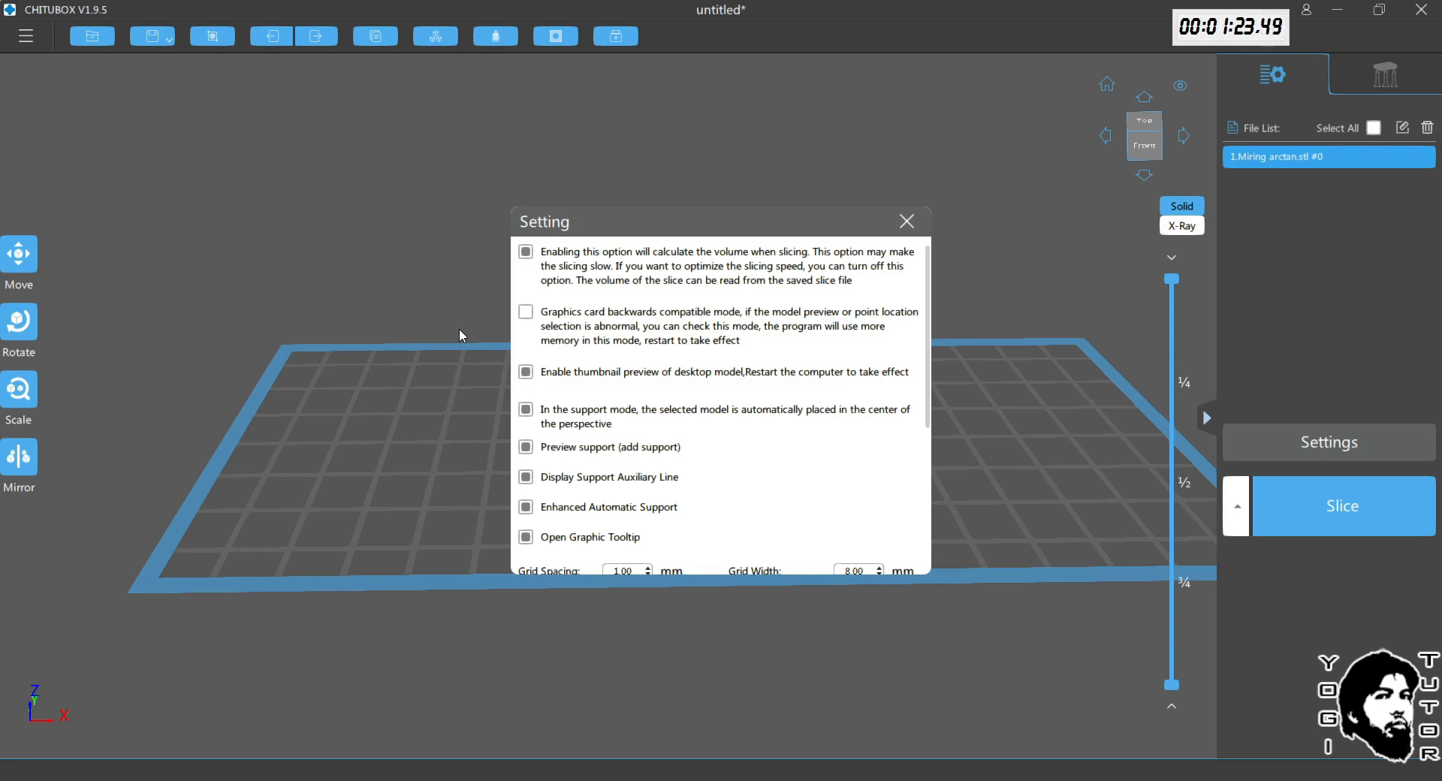
{"action": "scroll", "coordinate": [672, 392], "scroll_direction": "down", "scroll_amount": 1}
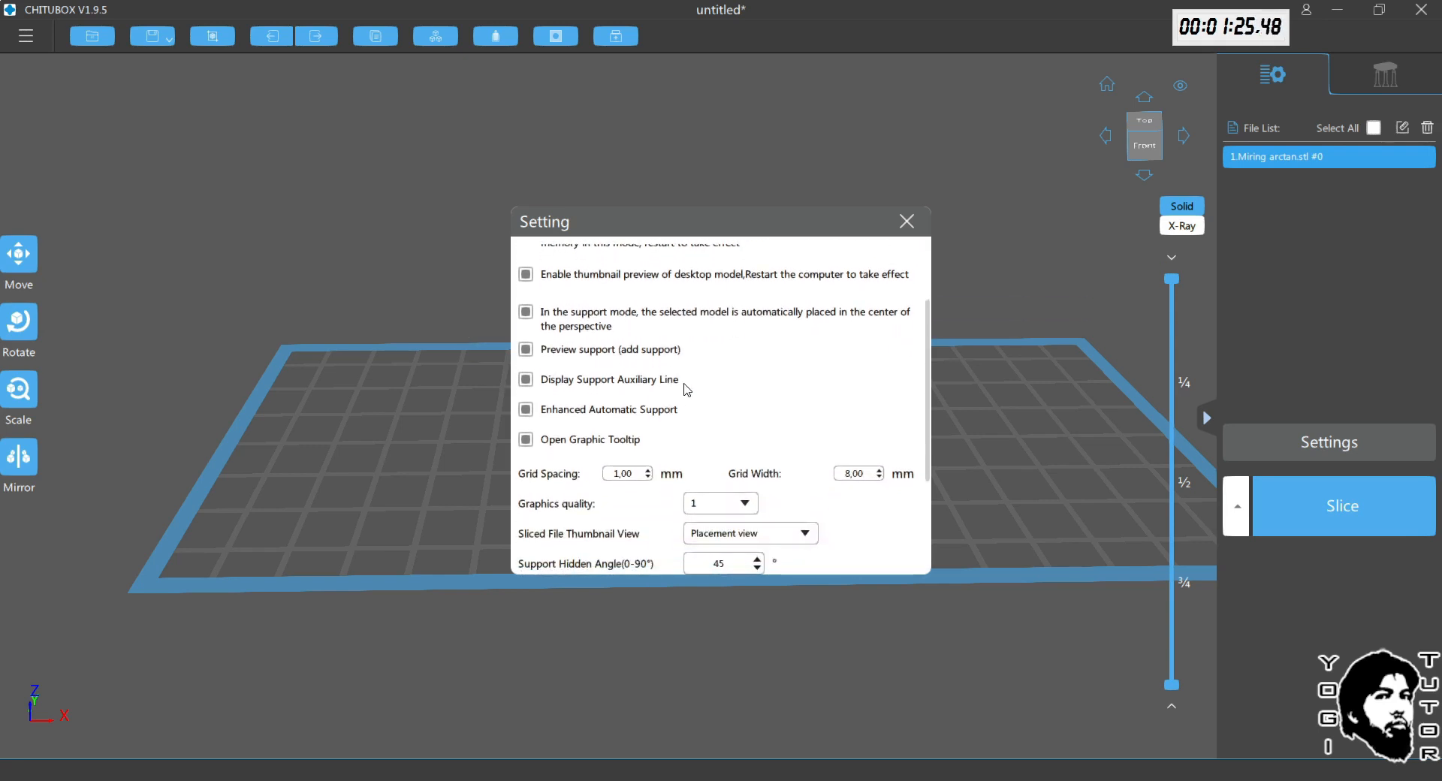
{"action": "scroll", "coordinate": [672, 392], "scroll_direction": "down", "scroll_amount": 1}
{"action": "scroll", "coordinate": [646, 400], "scroll_direction": "up", "scroll_amount": 2}
{"action": "scroll", "coordinate": [641, 365], "scroll_direction": "up", "scroll_amount": 1}
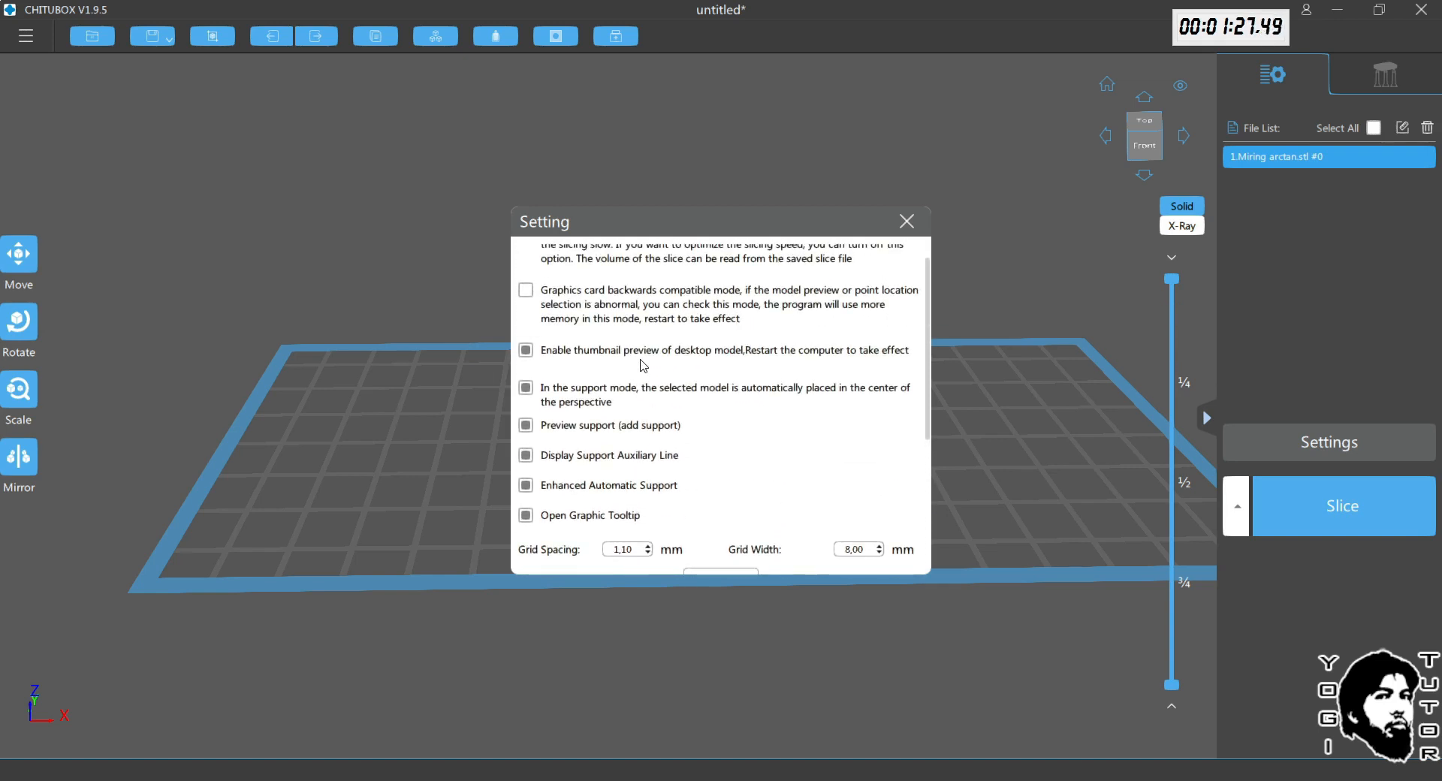
{"action": "scroll", "coordinate": [644, 362], "scroll_direction": "down", "scroll_amount": 4}
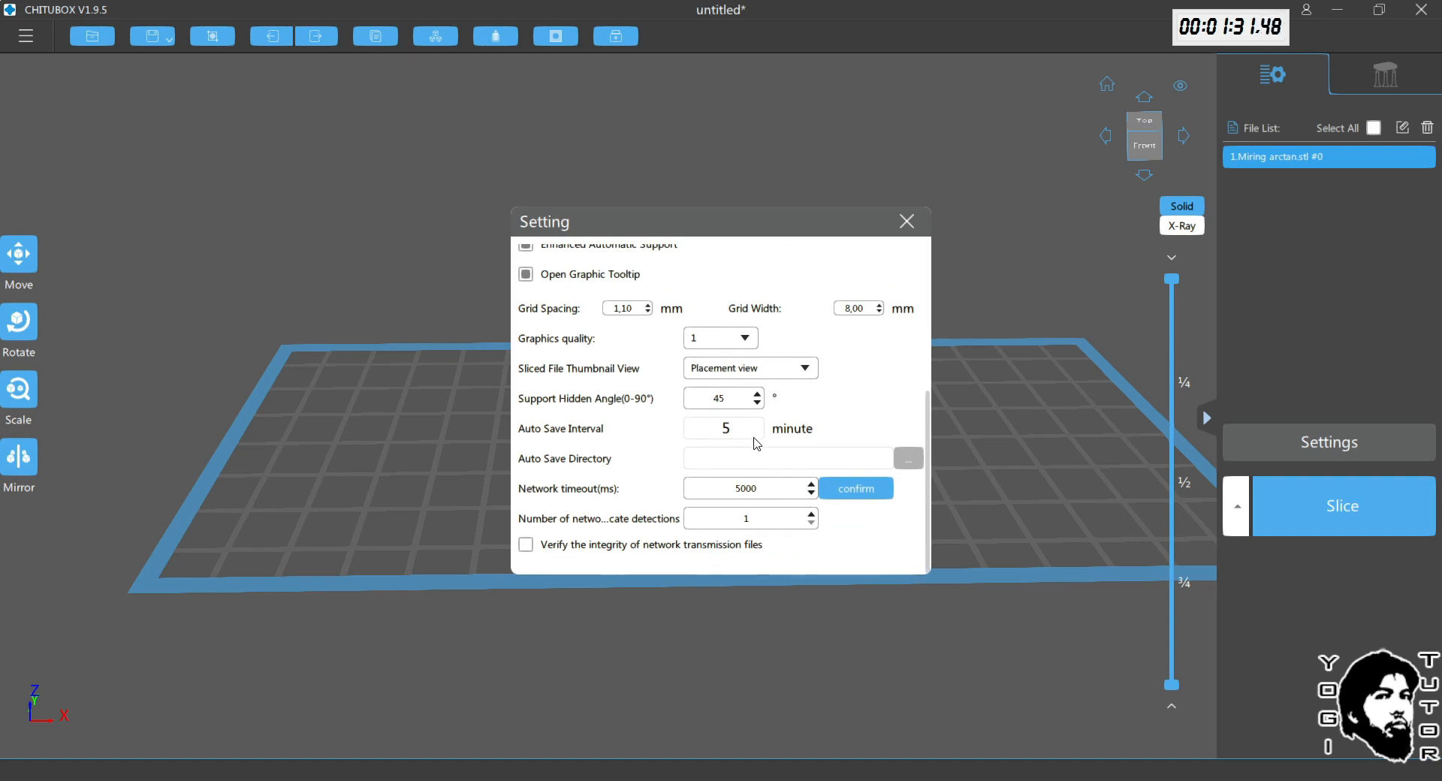
{"action": "scroll", "coordinate": [684, 397], "scroll_direction": "up", "scroll_amount": 2}
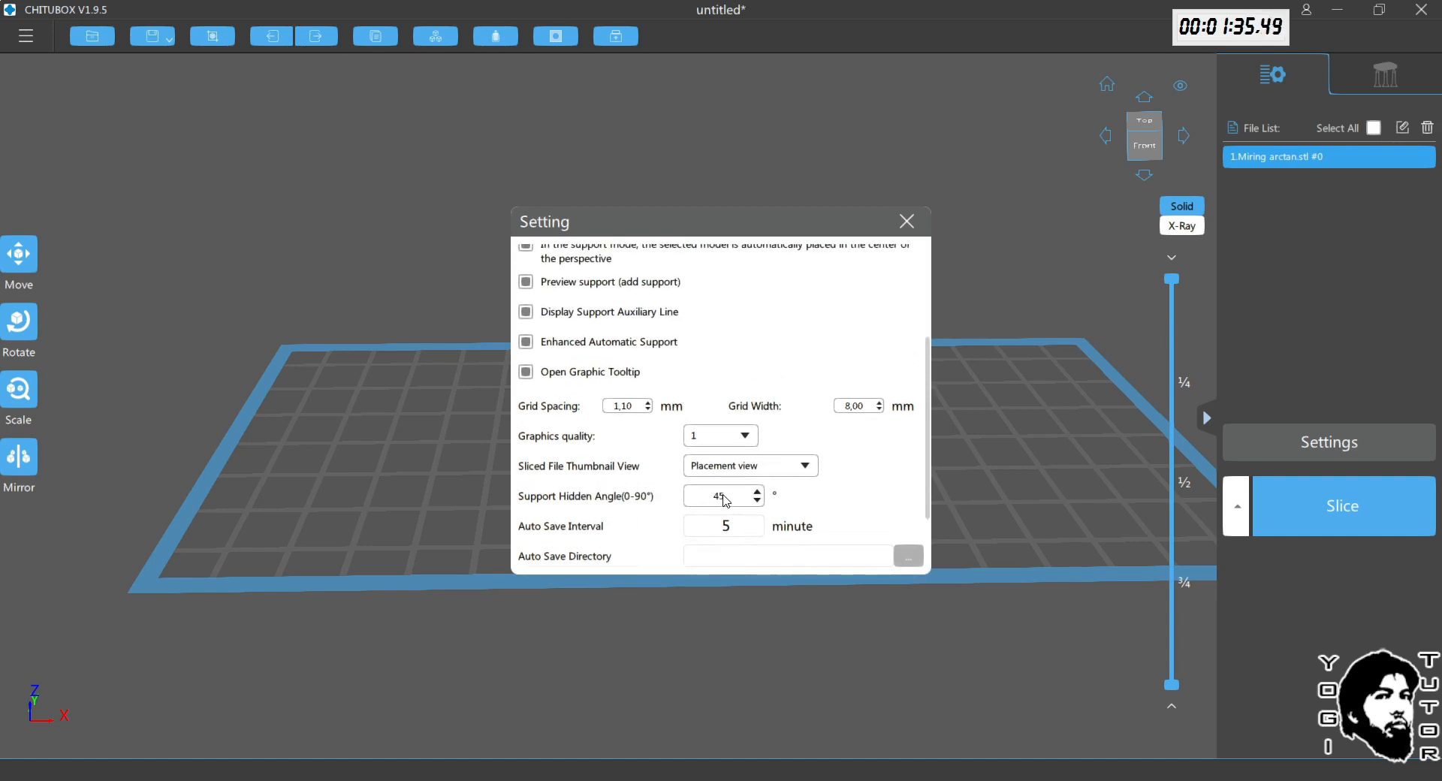
{"action": "mouse_move", "coordinate": [725, 501]}
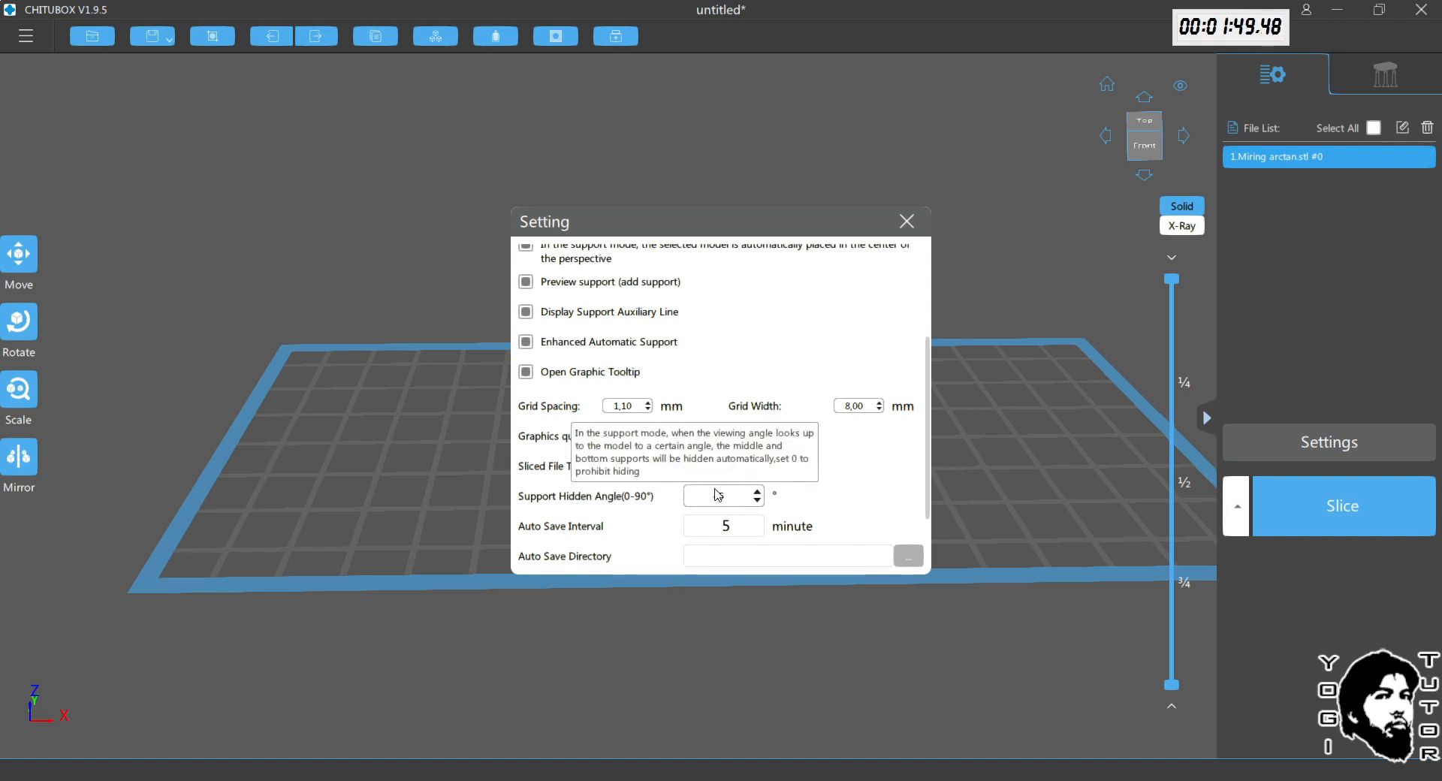
{"action": "scroll", "coordinate": [693, 443], "scroll_direction": "up", "scroll_amount": 5}
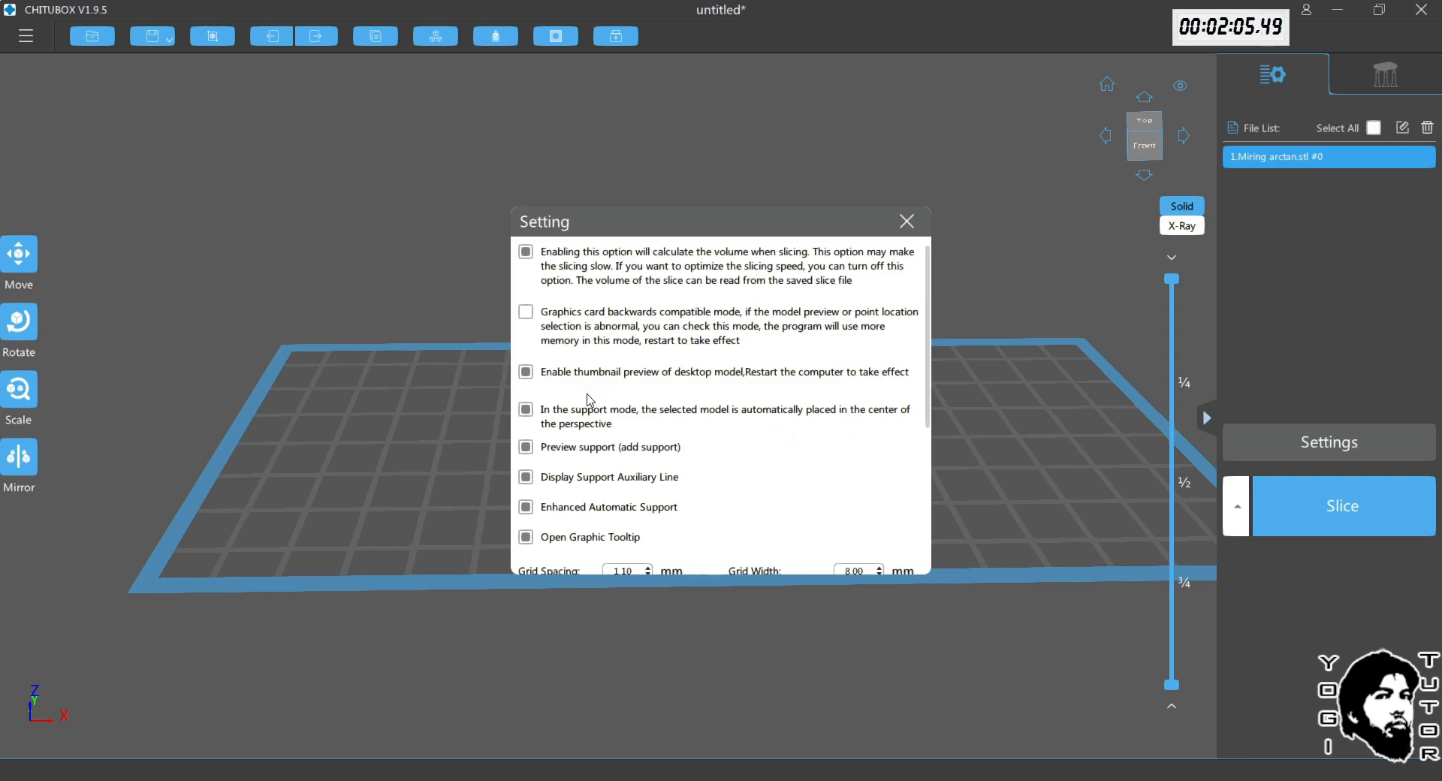
{"action": "scroll", "coordinate": [625, 411], "scroll_direction": "down", "scroll_amount": 3}
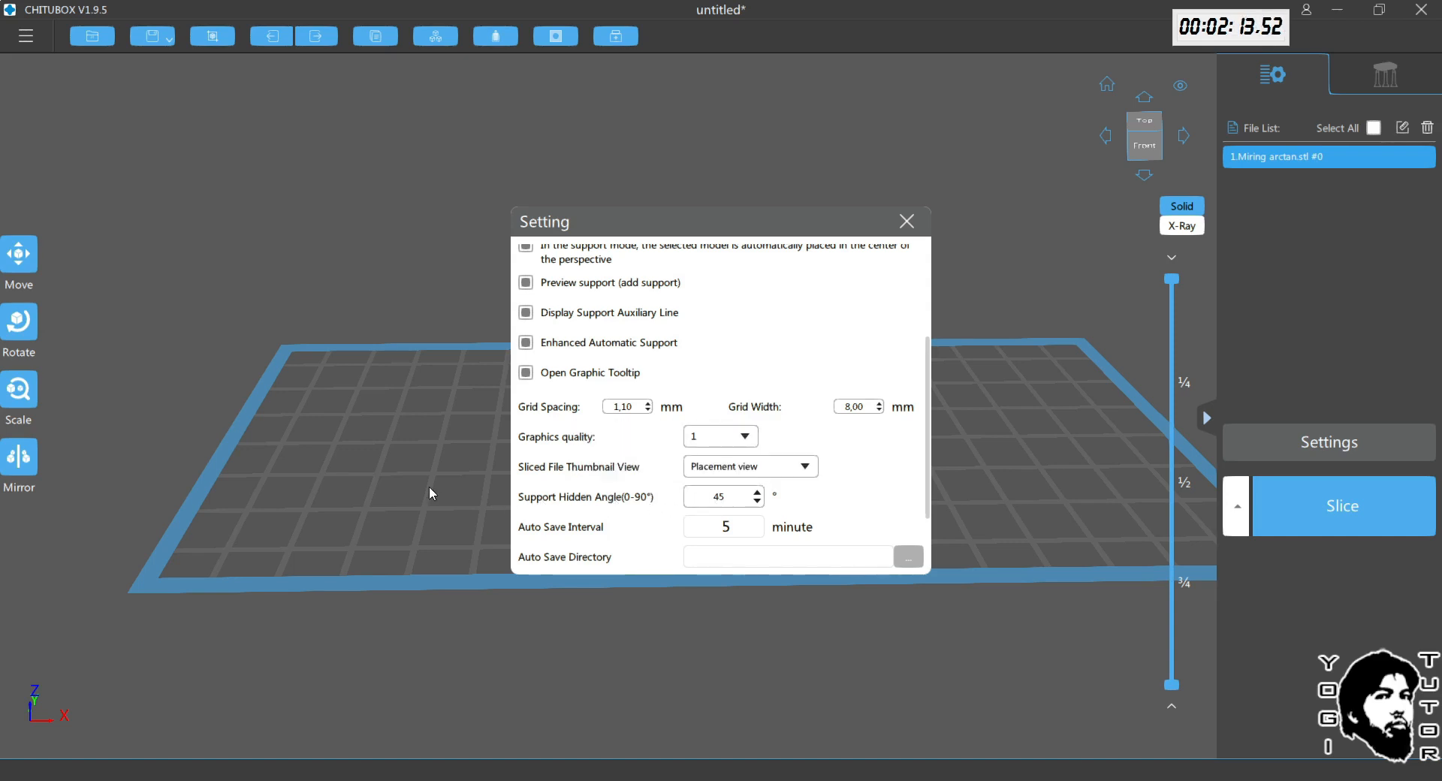
{"action": "left_click", "coordinate": [907, 222]}
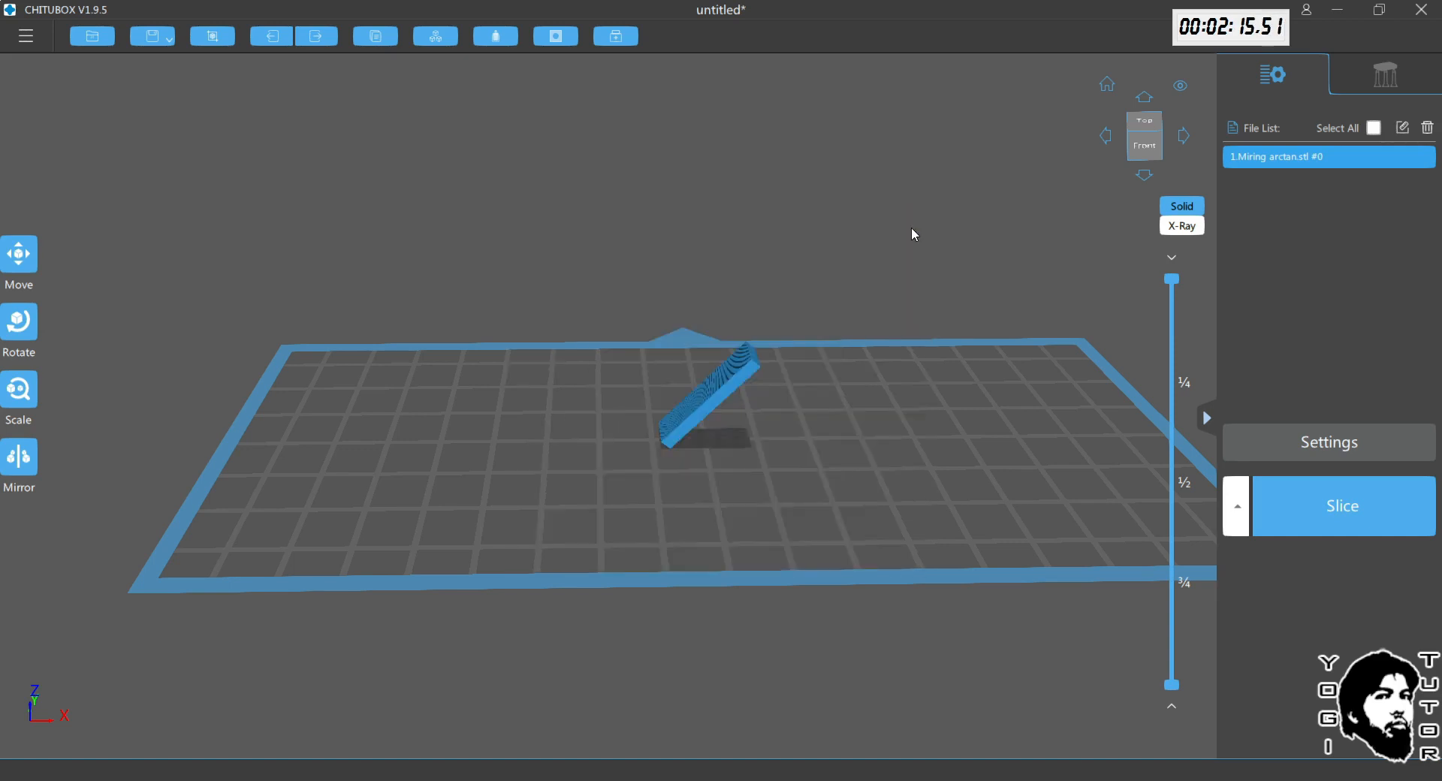
Step: Manually place six medium supports along the underside of the tilted block, from its low end to its high end
{"action": "scroll", "coordinate": [739, 398], "scroll_direction": "up", "scroll_amount": 3}
{"action": "scroll", "coordinate": [829, 381], "scroll_direction": "up", "scroll_amount": 1}
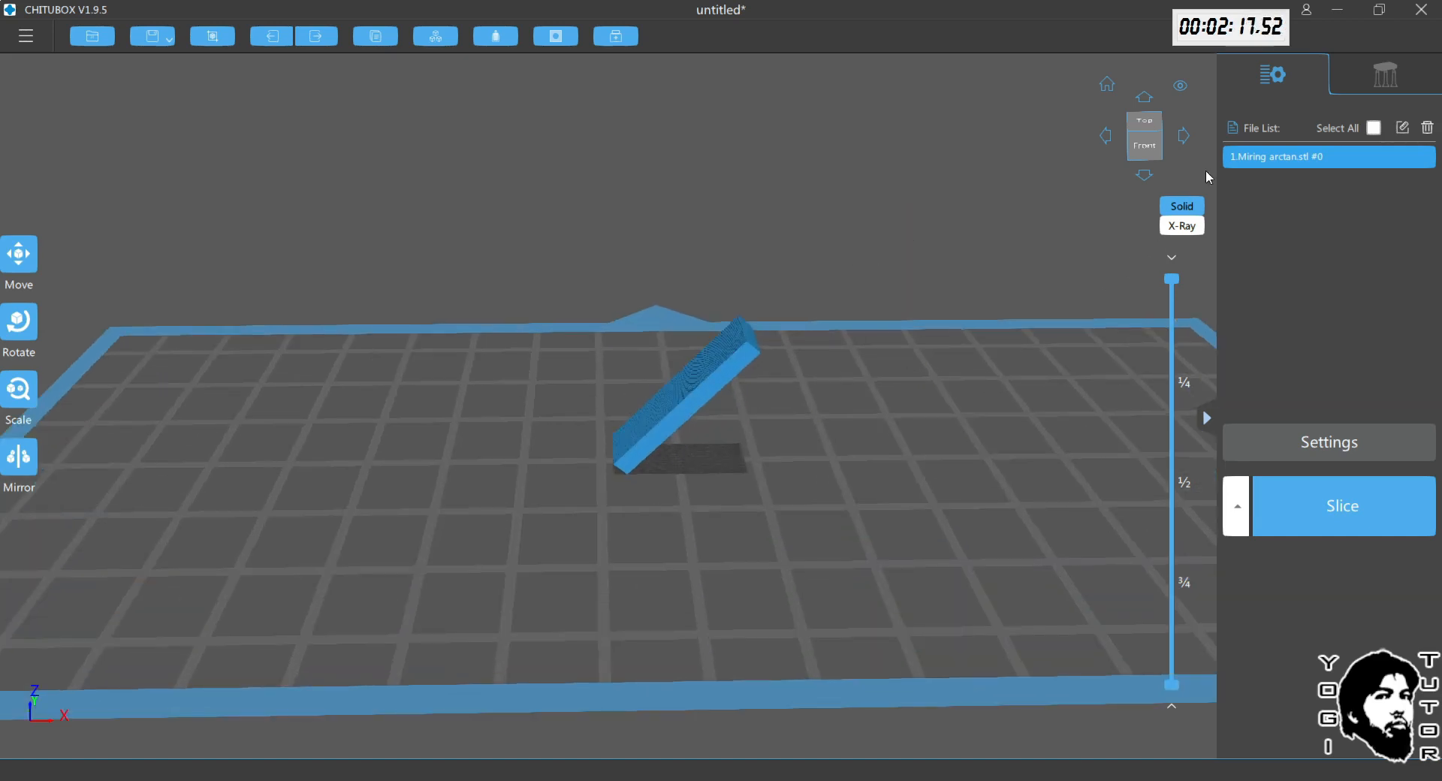
{"action": "left_click", "coordinate": [1388, 72]}
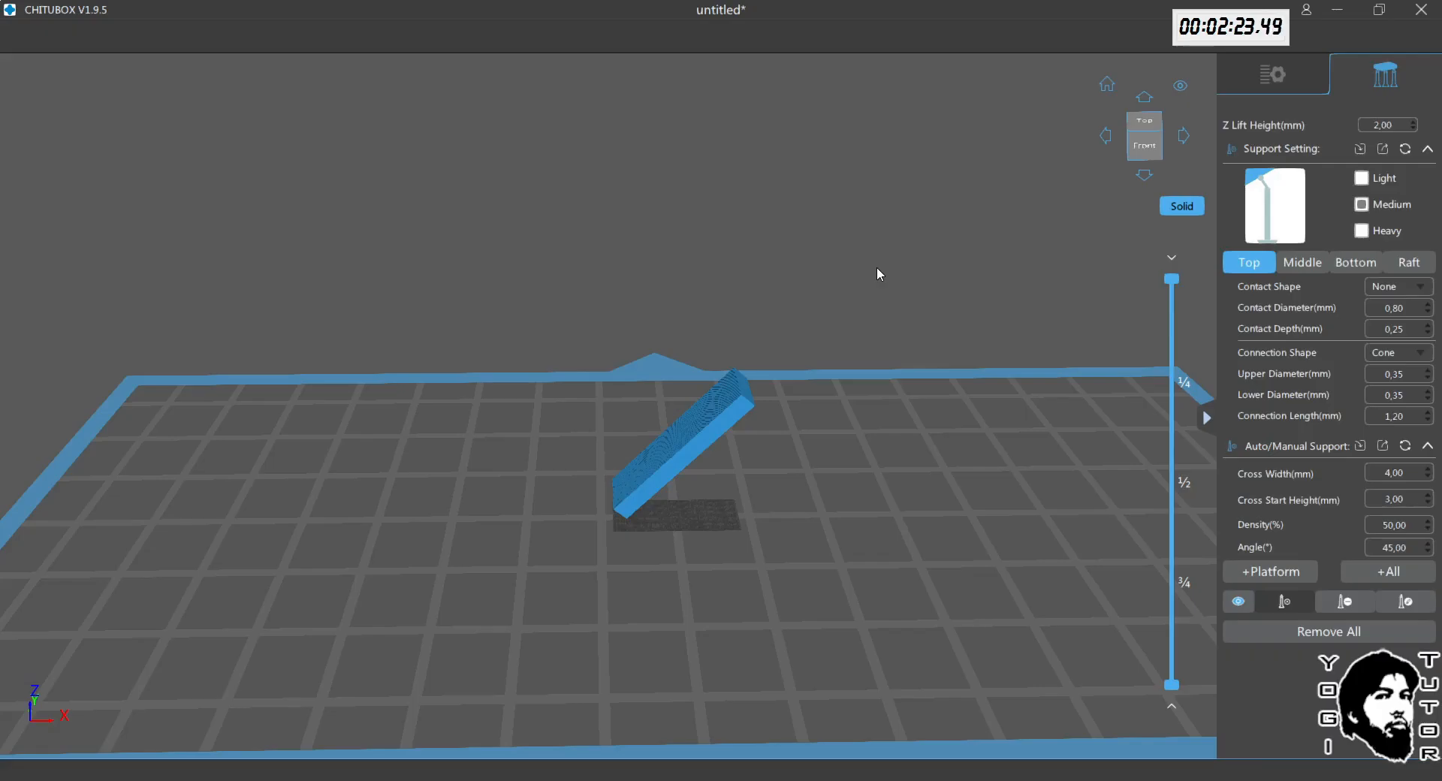
{"action": "left_click_drag", "start_coordinate": [876, 267], "coordinate": [655, 476]}
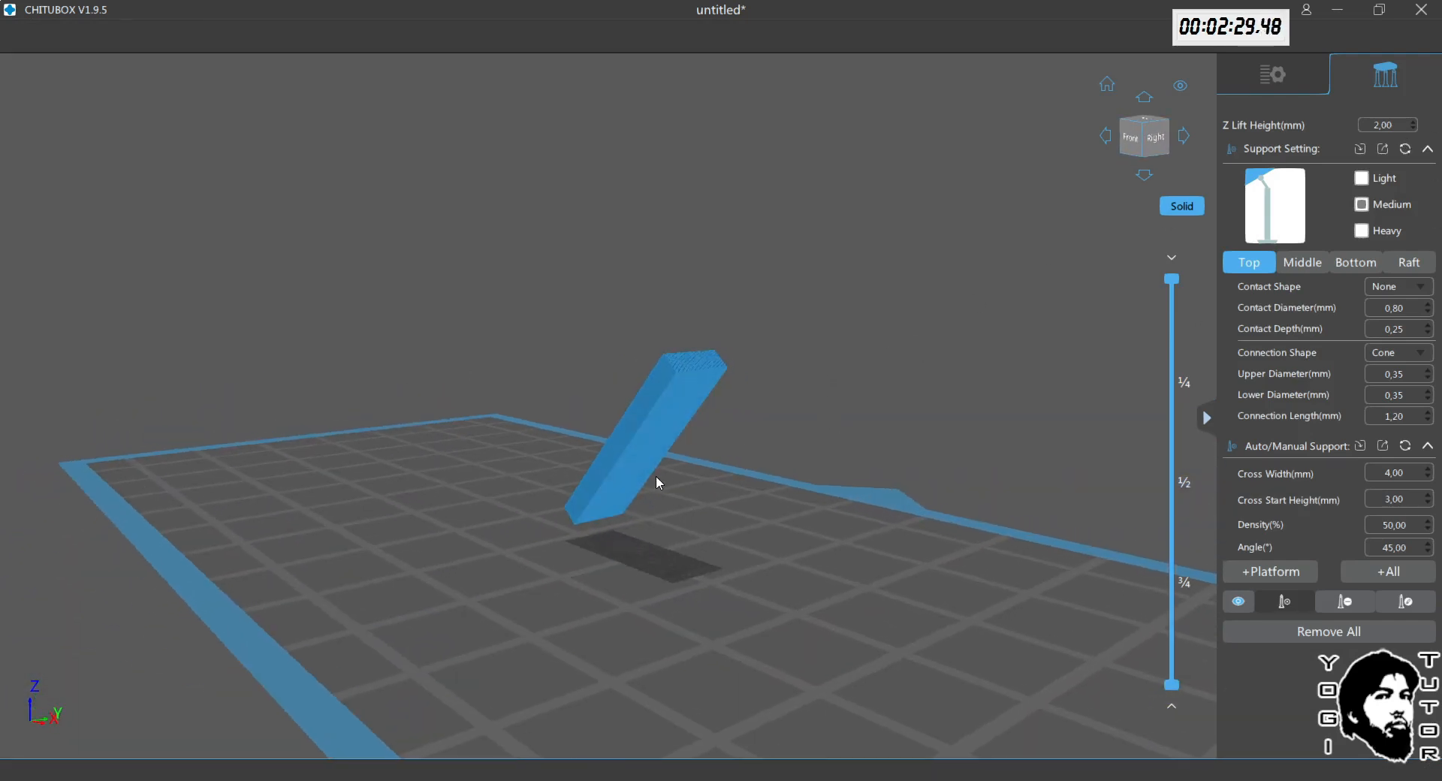
{"action": "left_click", "coordinate": [629, 492]}
{"action": "left_click", "coordinate": [614, 496]}
{"action": "left_click", "coordinate": [649, 470]}
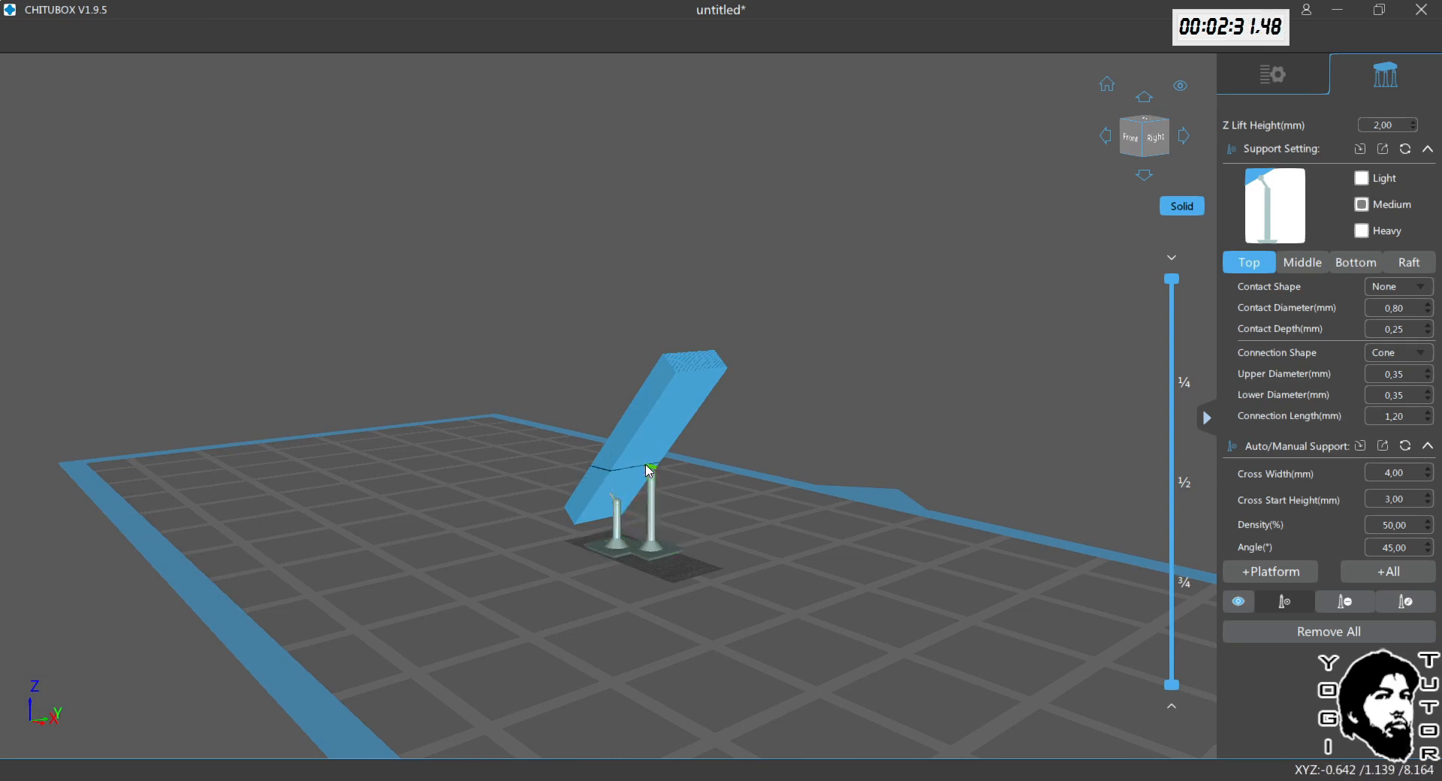
{"action": "left_click", "coordinate": [665, 428]}
{"action": "left_click", "coordinate": [702, 386]}
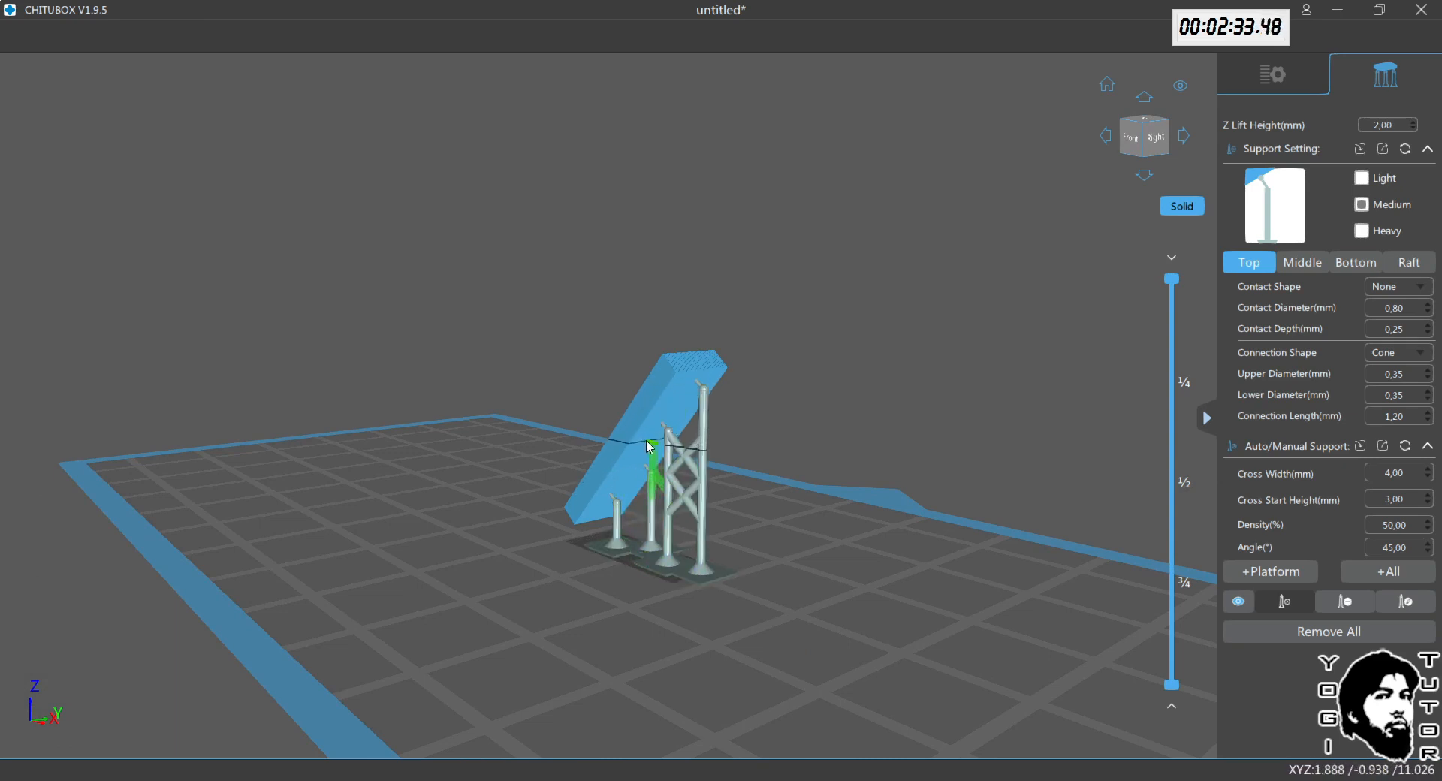
{"action": "left_click", "coordinate": [631, 481]}
{"action": "right_click_drag", "start_coordinate": [766, 409], "coordinate": [794, 405]}
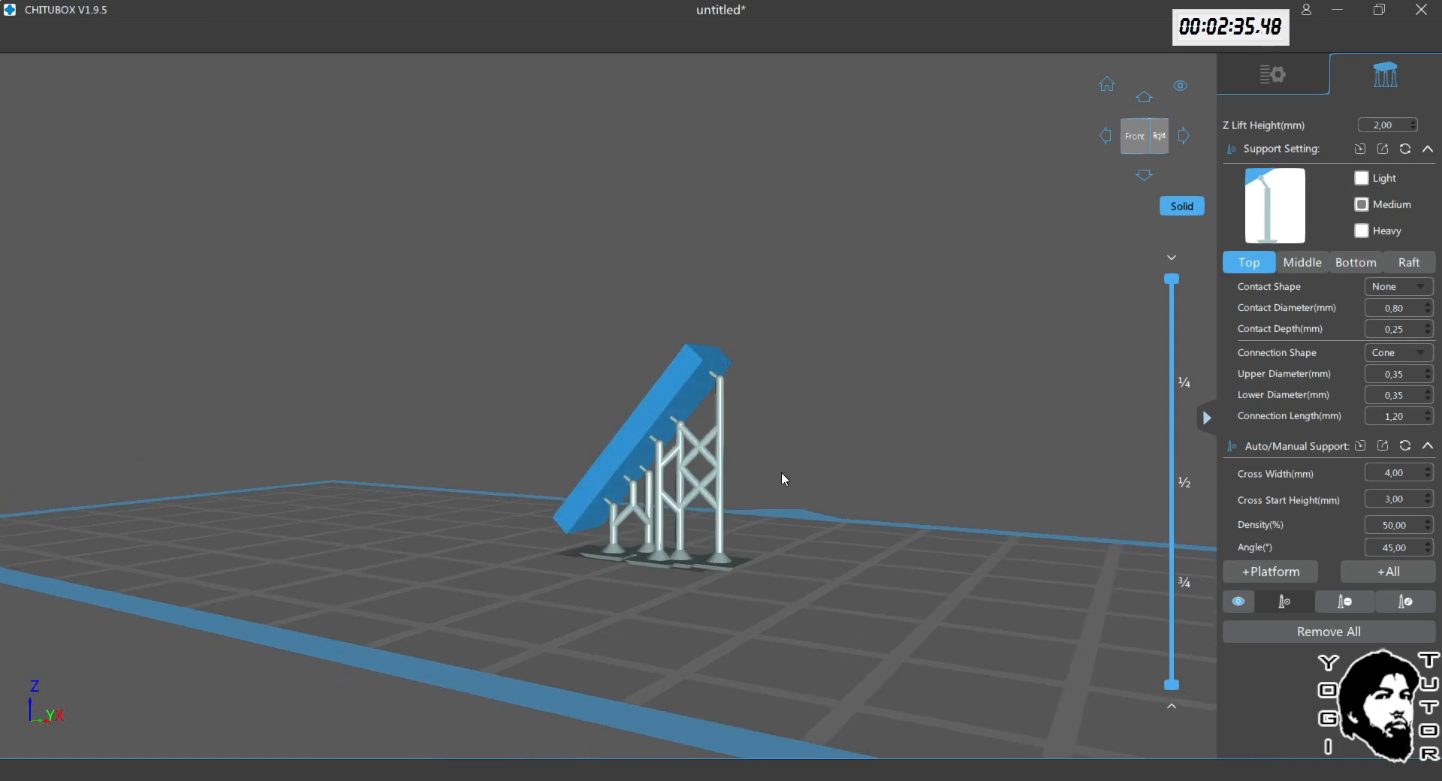
{"action": "right_click_drag", "start_coordinate": [730, 554], "coordinate": [738, 547]}
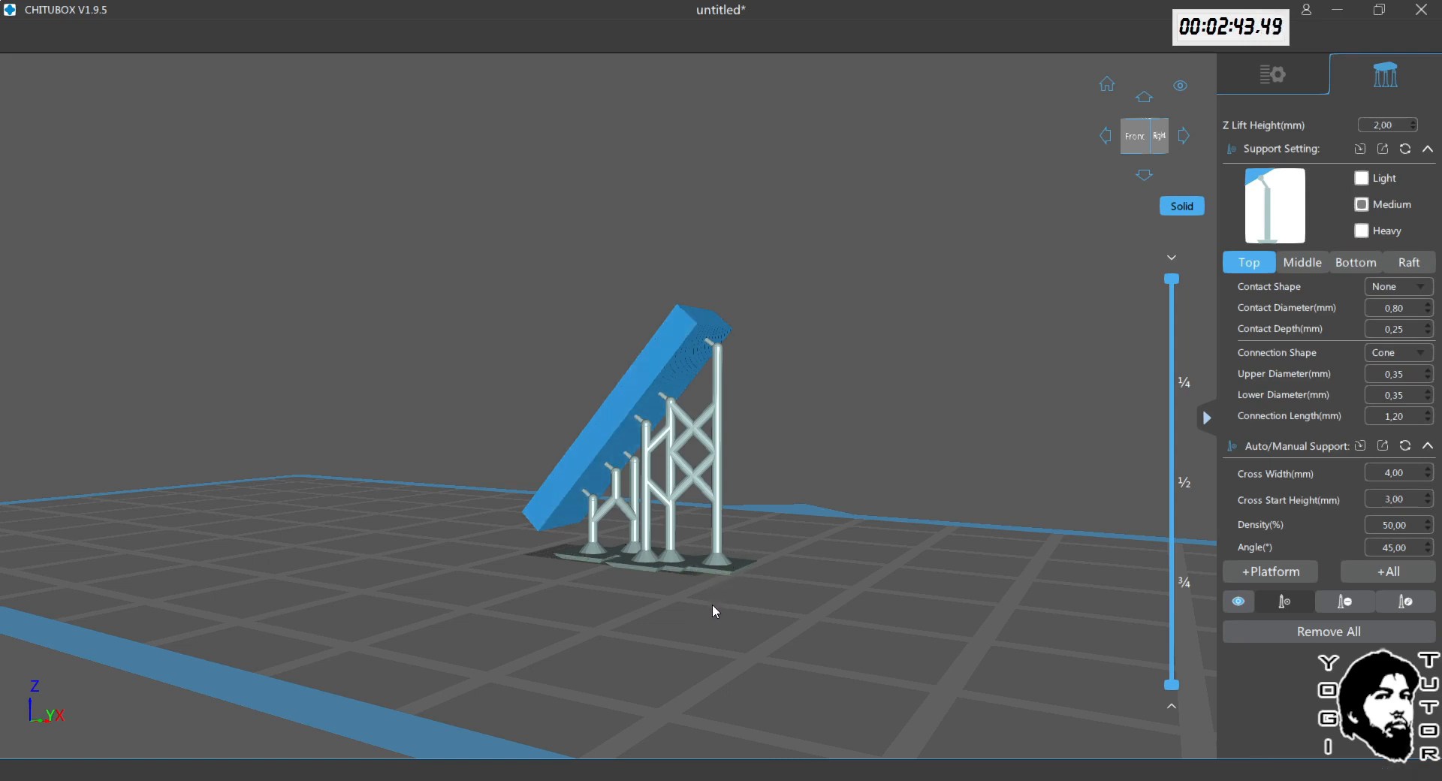
Step: Inspect the block's supports from below and from the side to check how they are hidden
{"action": "right_click_drag", "start_coordinate": [697, 626], "coordinate": [656, 556]}
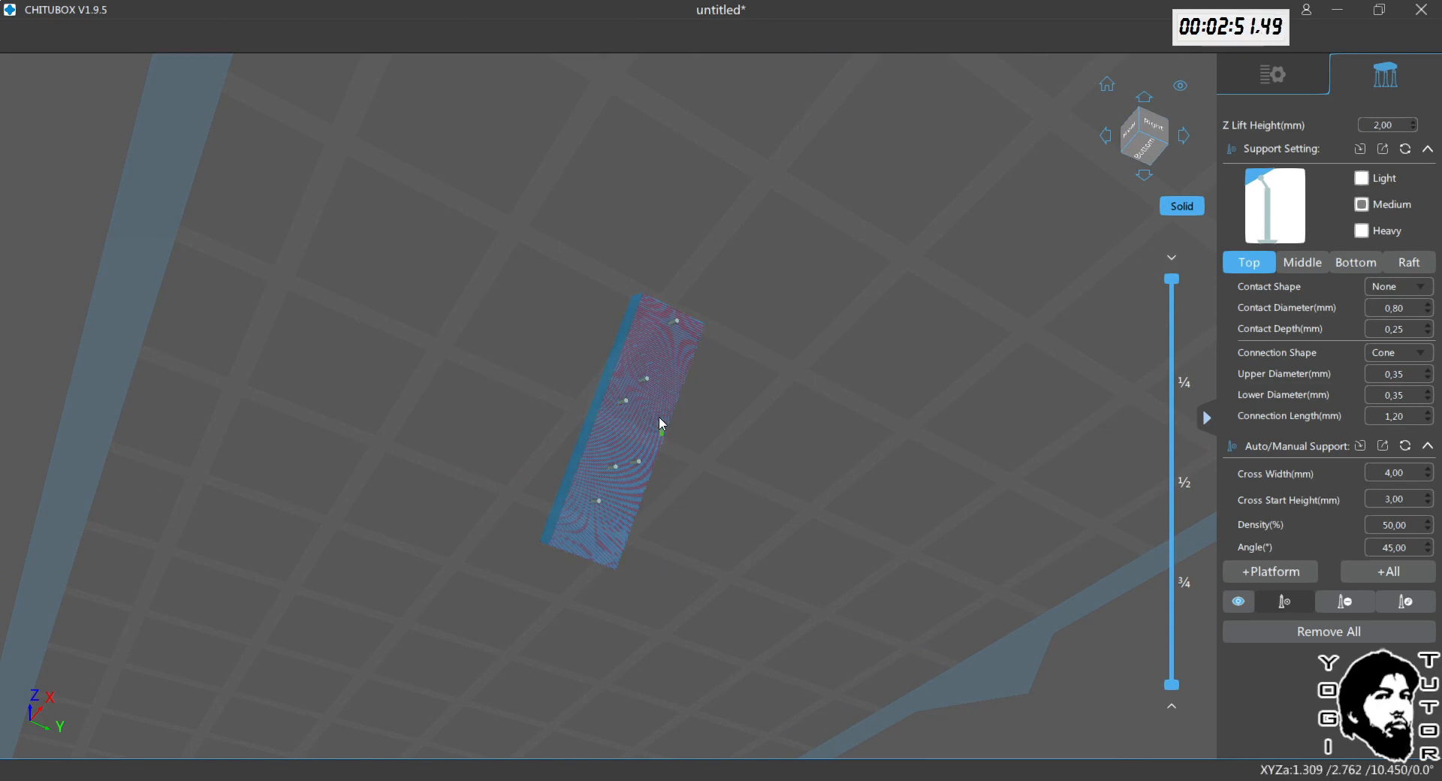
{"action": "scroll", "coordinate": [652, 382], "scroll_direction": "up", "scroll_amount": 2}
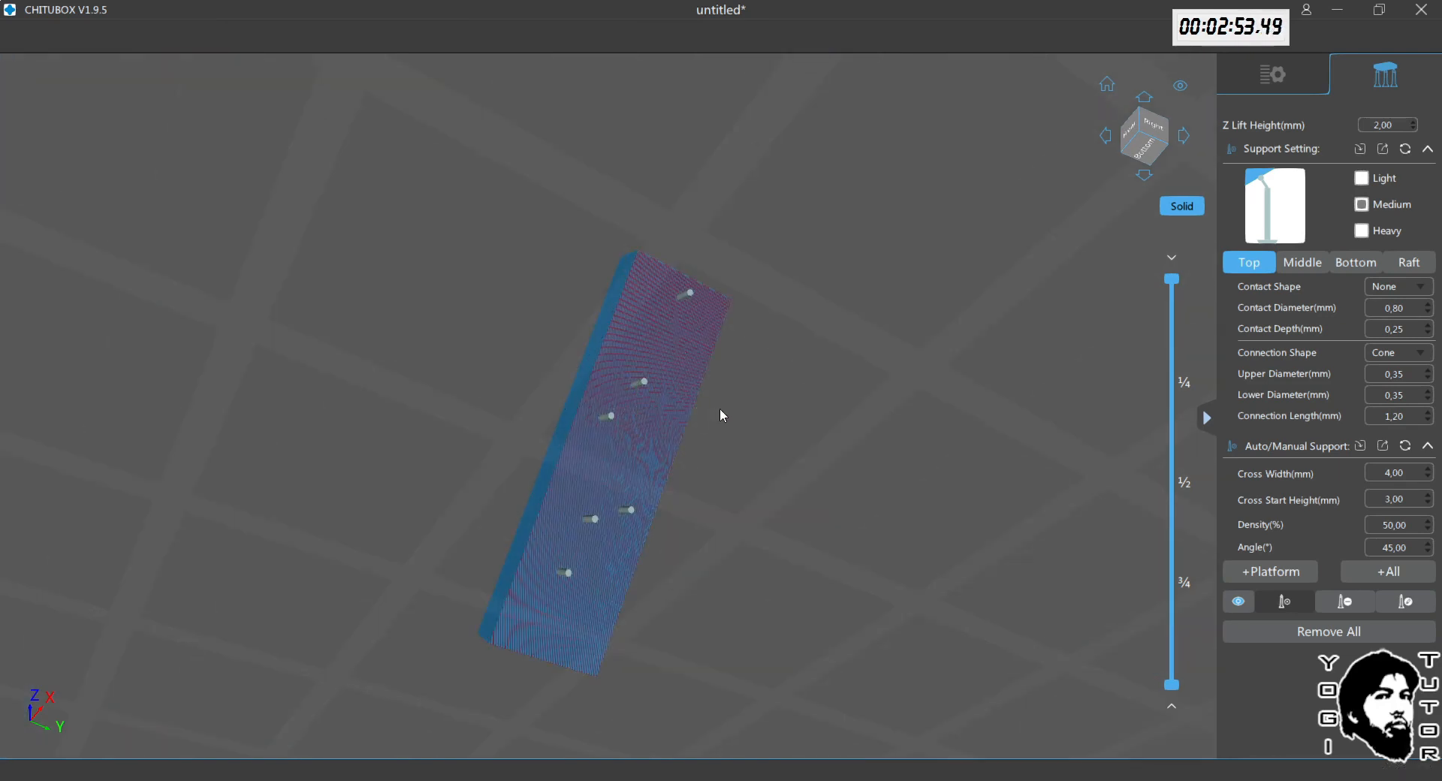
{"action": "right_click_drag", "start_coordinate": [729, 366], "coordinate": [740, 357]}
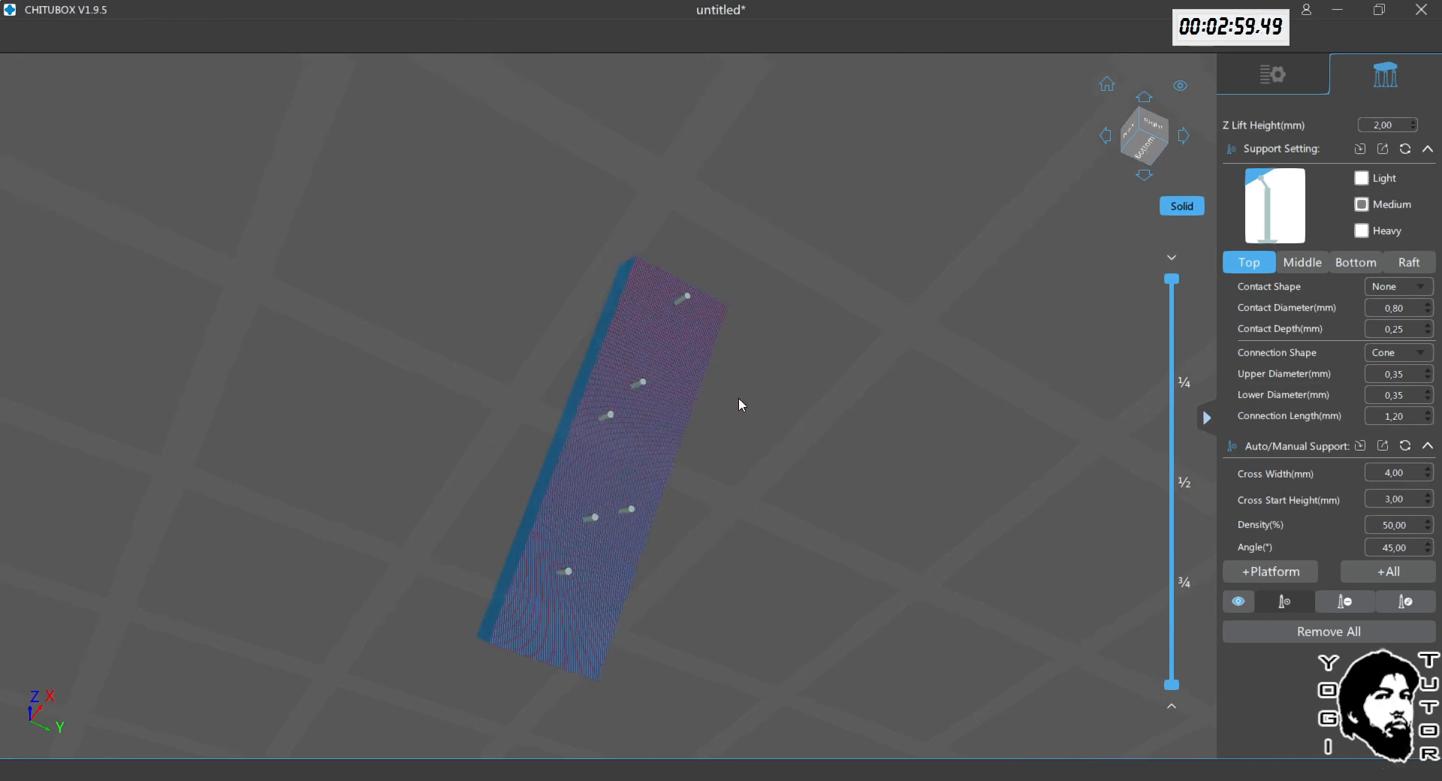
{"action": "right_click_drag", "start_coordinate": [737, 398], "coordinate": [791, 469]}
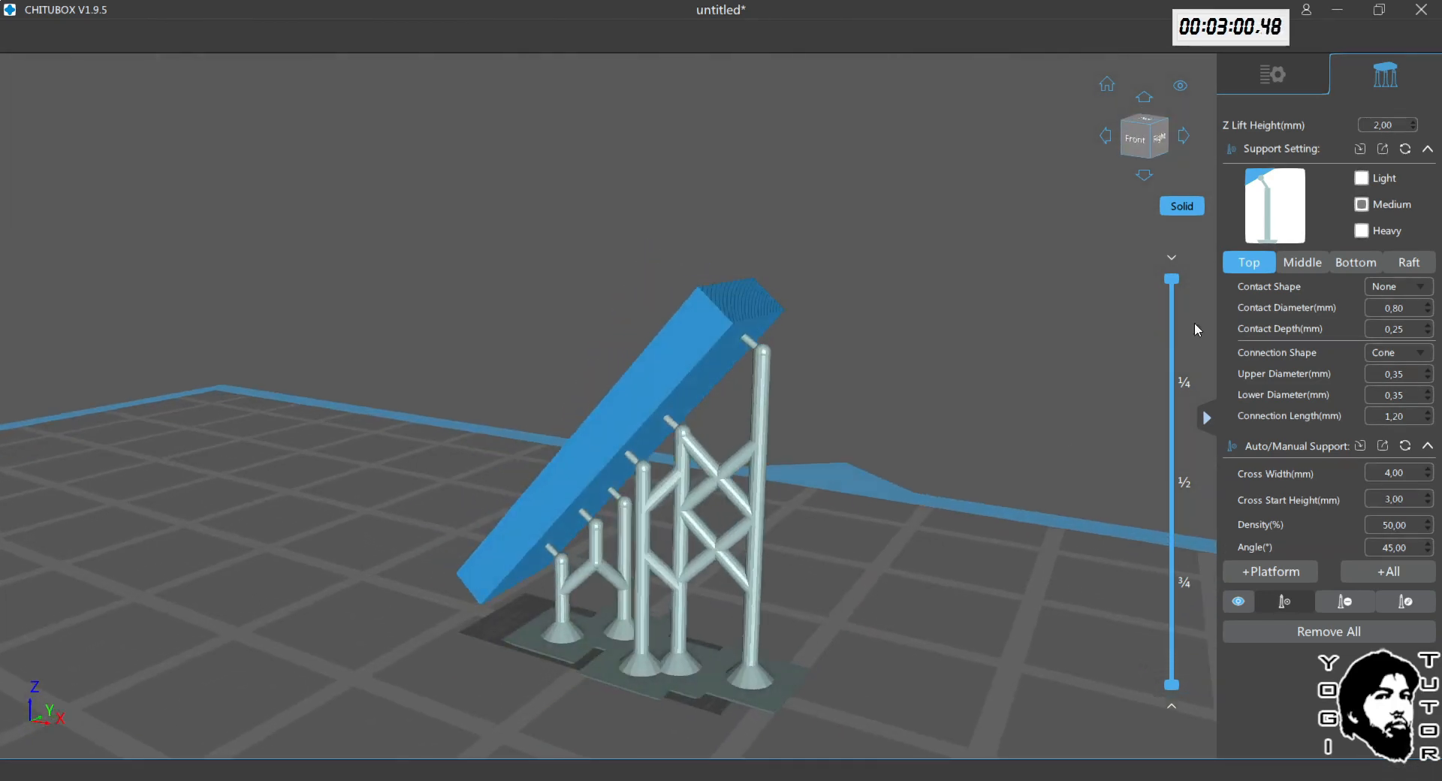
Step: Set Support Hidden Angle to 70° in the general settings, and view the supports from below in support mode
{"action": "left_click", "coordinate": [1273, 83]}
{"action": "left_click", "coordinate": [26, 35]}
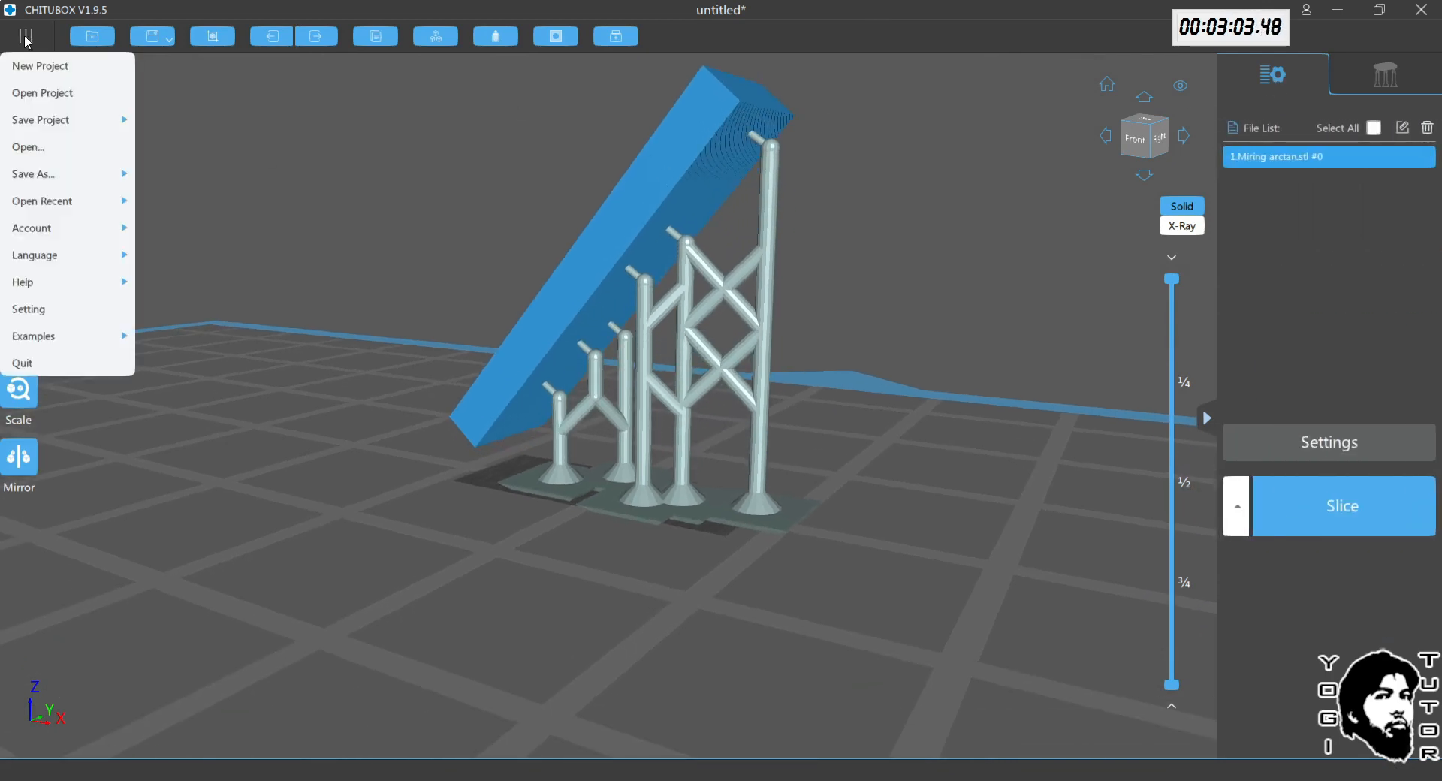
{"action": "left_click", "coordinate": [45, 309]}
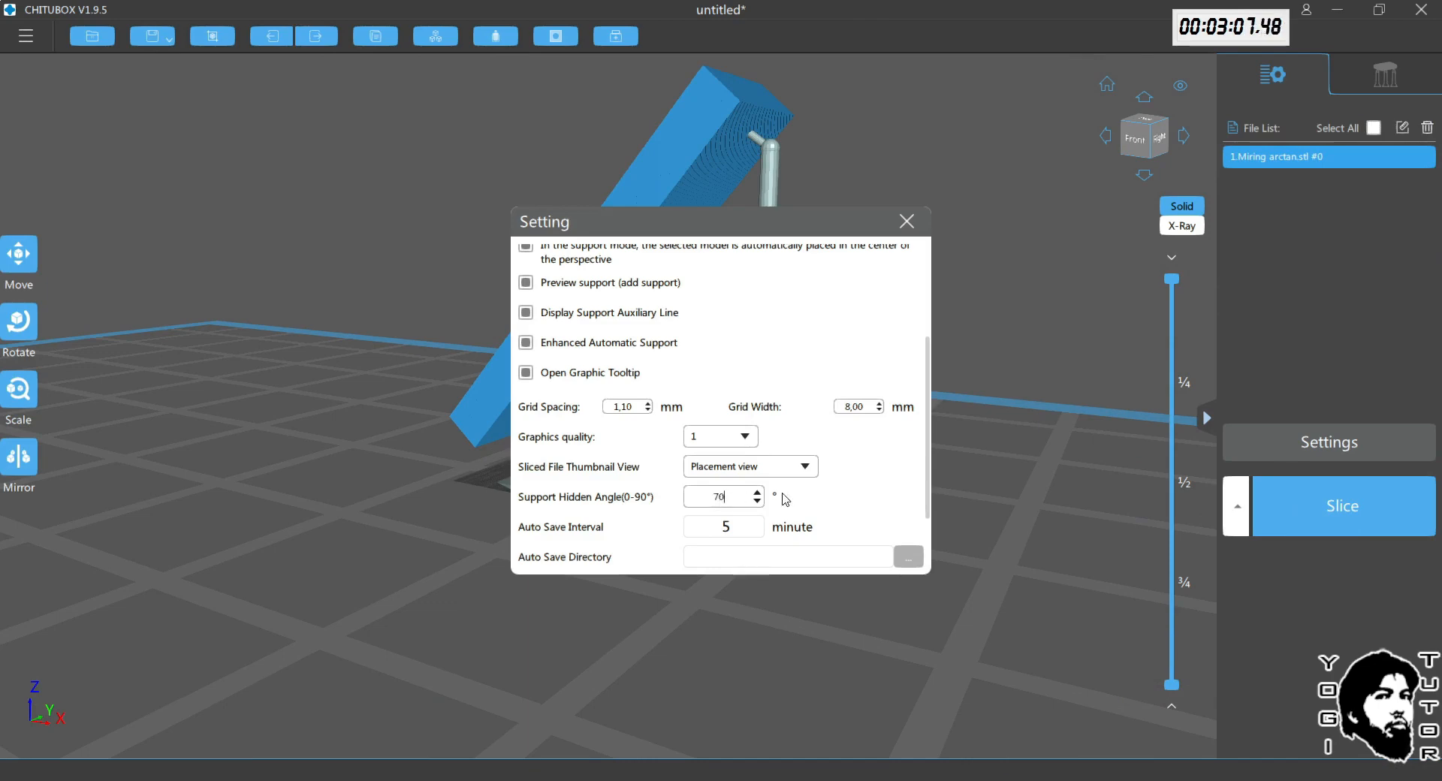
{"action": "left_click", "coordinate": [907, 220]}
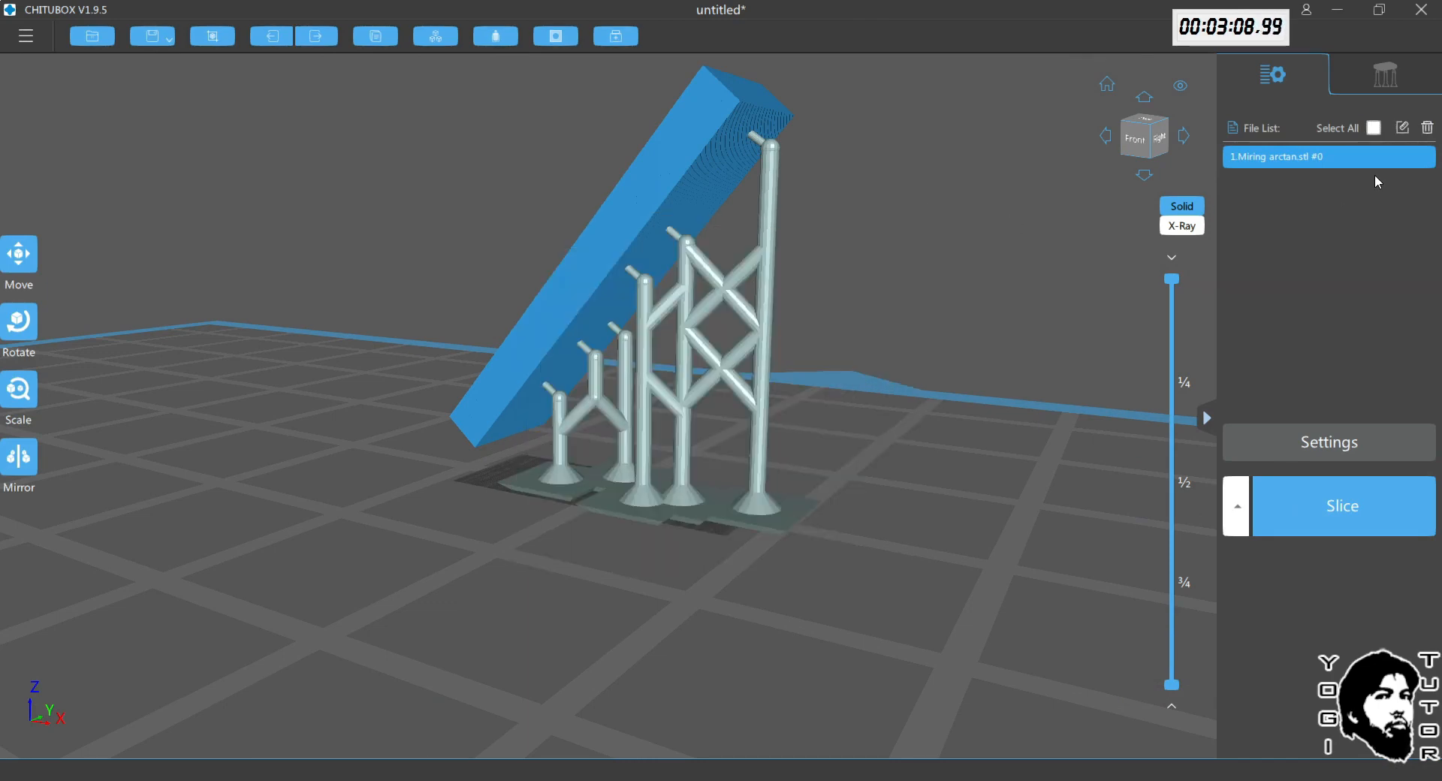
{"action": "left_click", "coordinate": [1385, 76]}
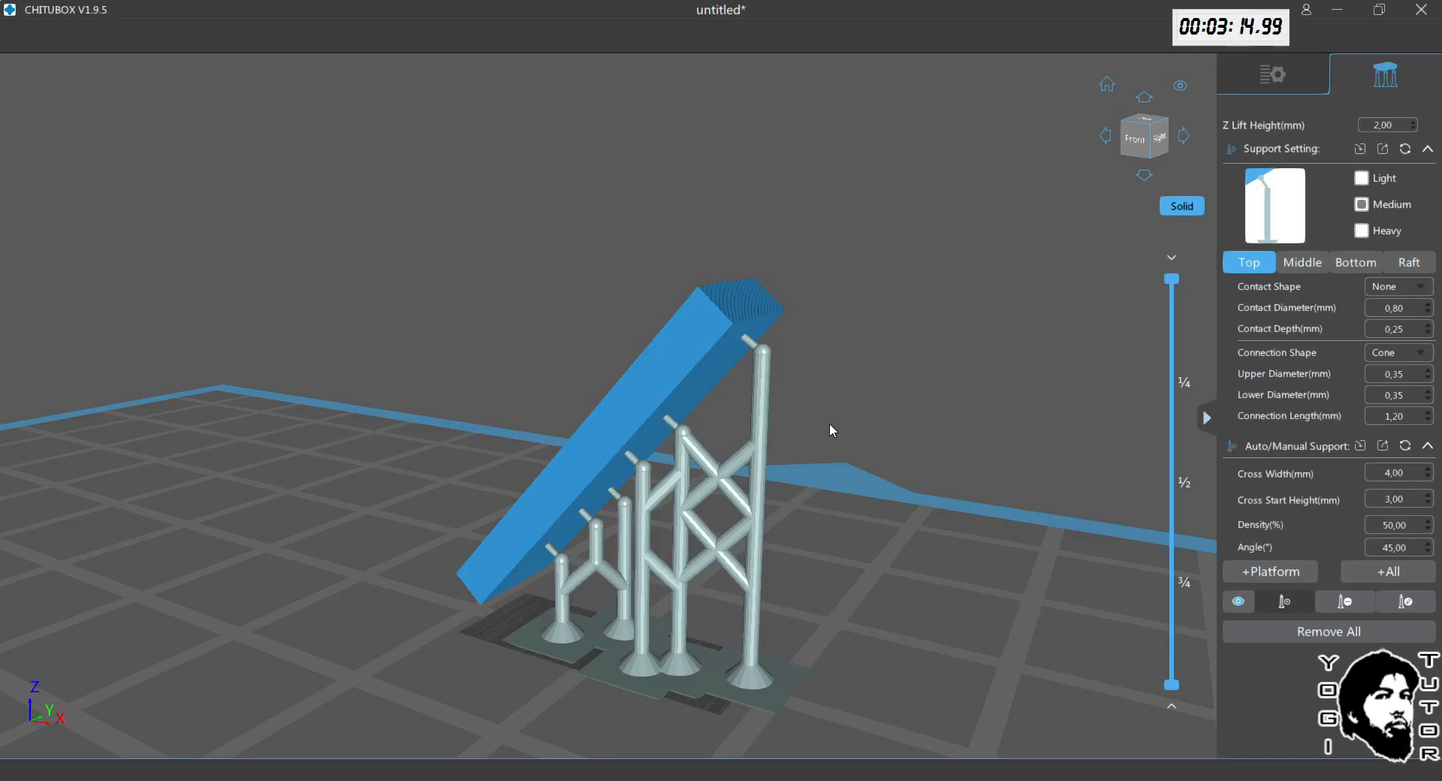
{"action": "right_click_drag", "start_coordinate": [829, 424], "coordinate": [777, 348]}
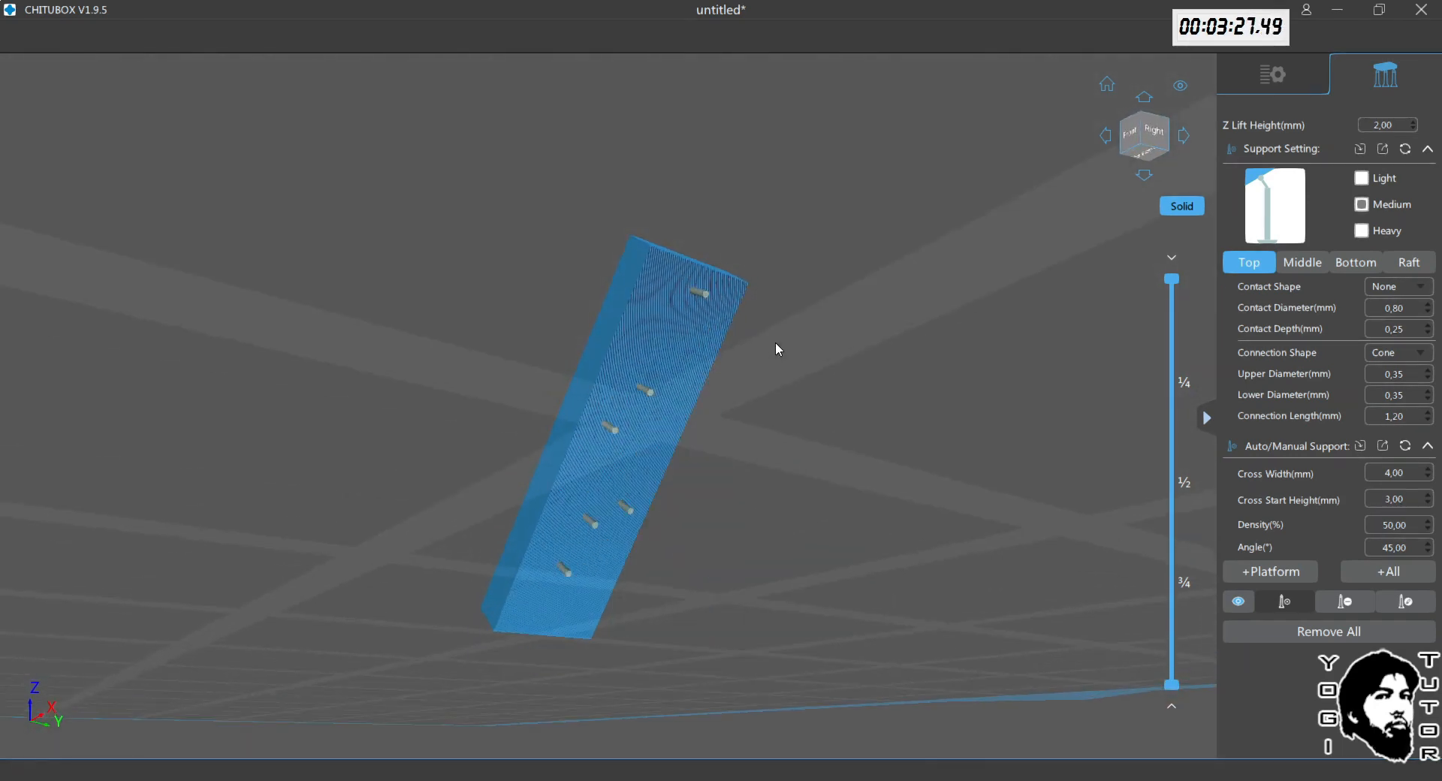
{"action": "right_click_drag", "start_coordinate": [792, 255], "coordinate": [813, 285]}
Step: Set Support Hidden Angle to 20° in the general settings, and recheck the supports from below in support mode
{"action": "left_click", "coordinate": [1267, 78]}
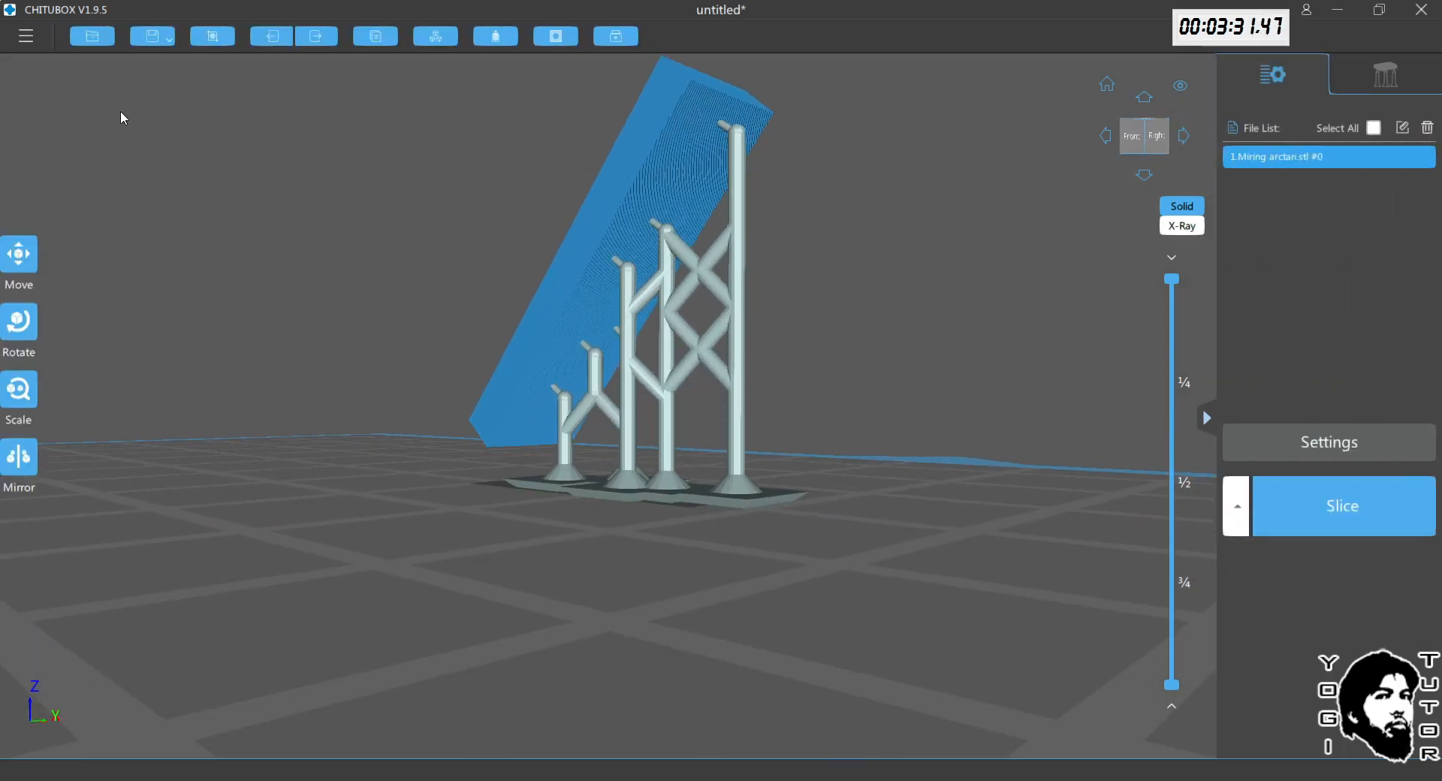
{"action": "left_click", "coordinate": [28, 41]}
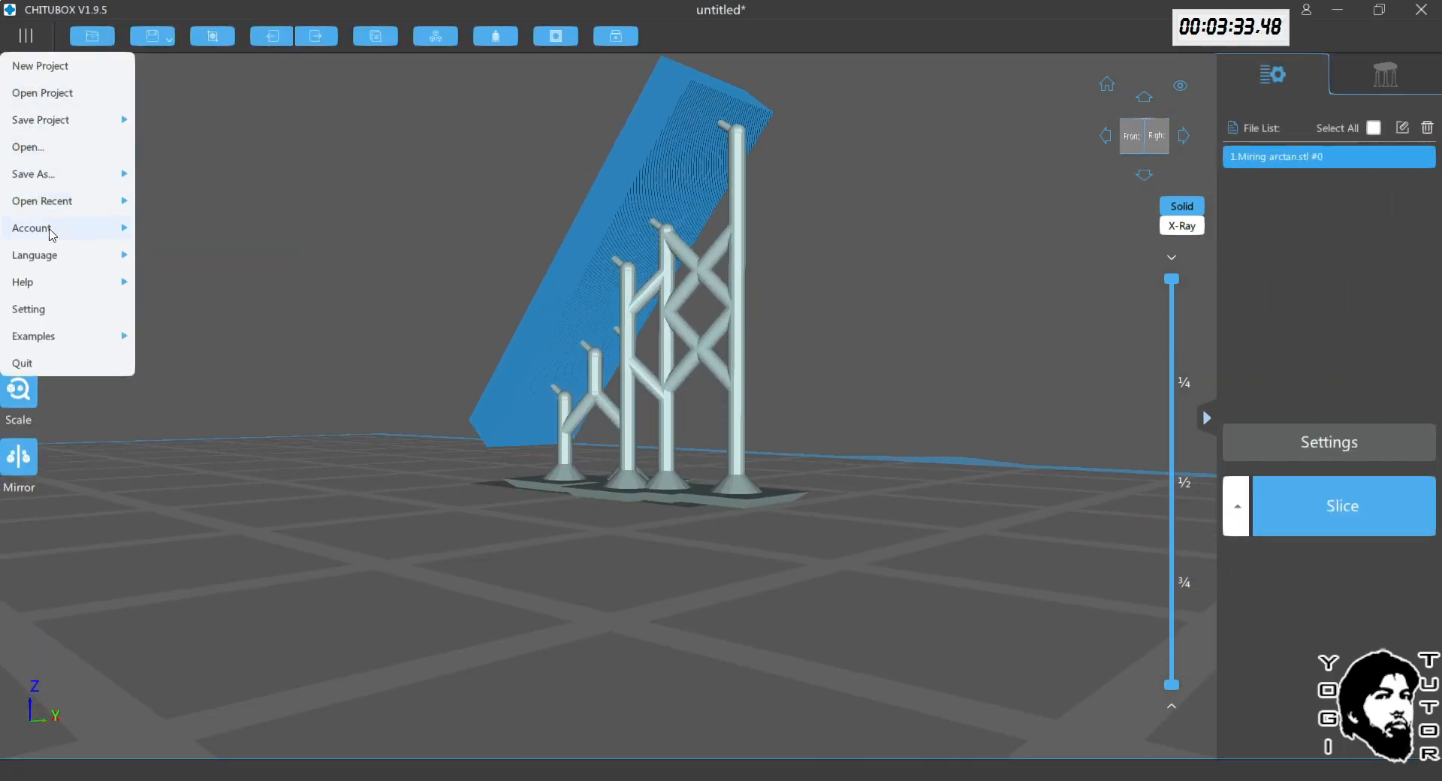
{"action": "left_click", "coordinate": [47, 317]}
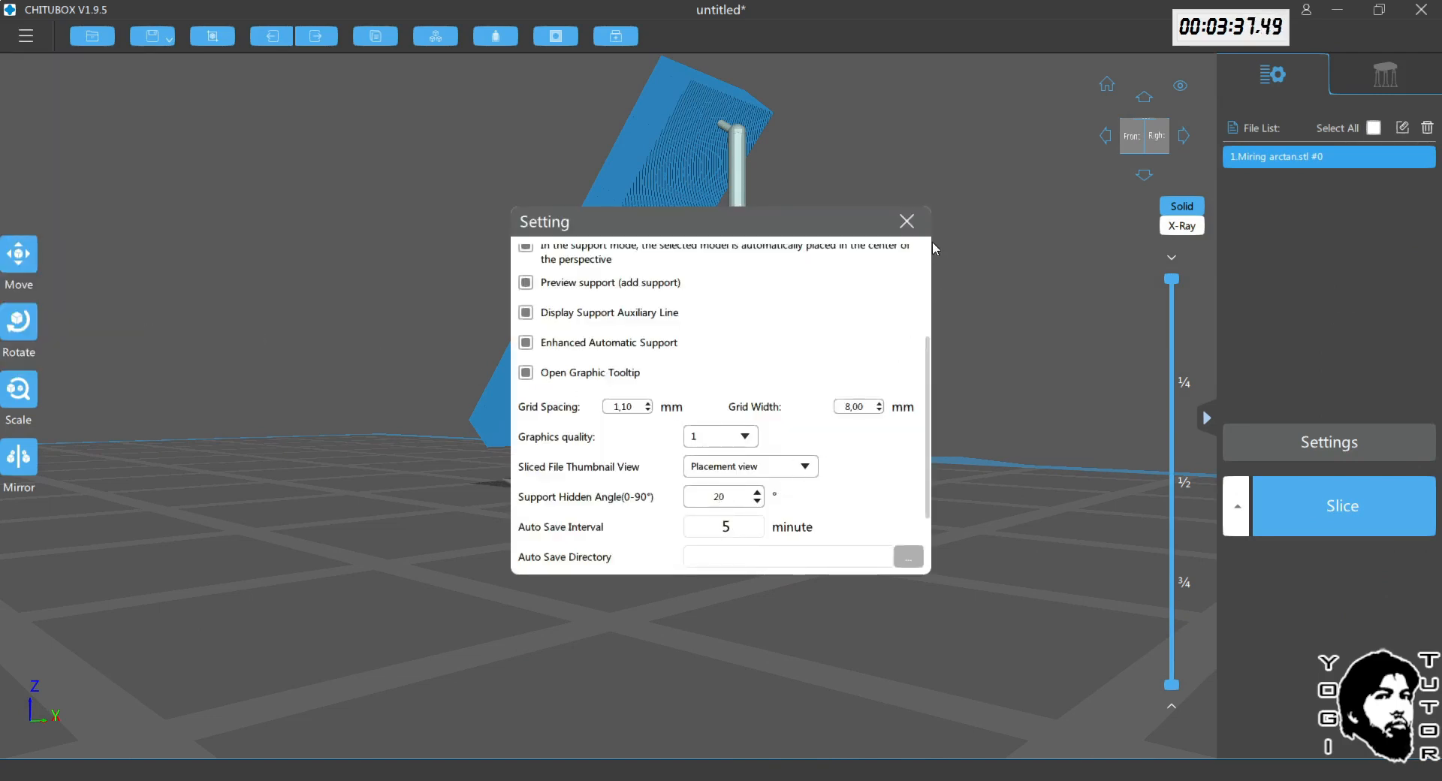
{"action": "left_click", "coordinate": [906, 220]}
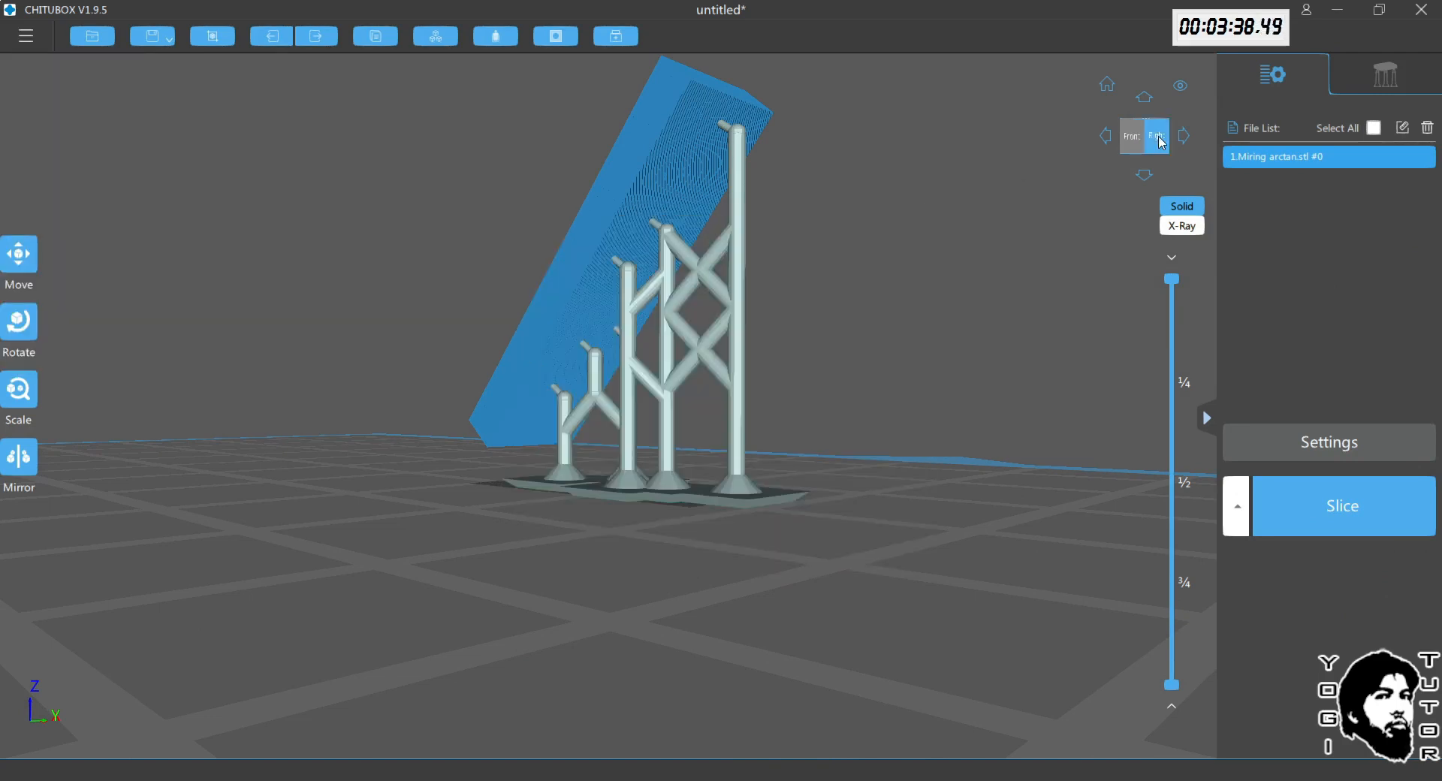
{"action": "left_click", "coordinate": [1385, 81]}
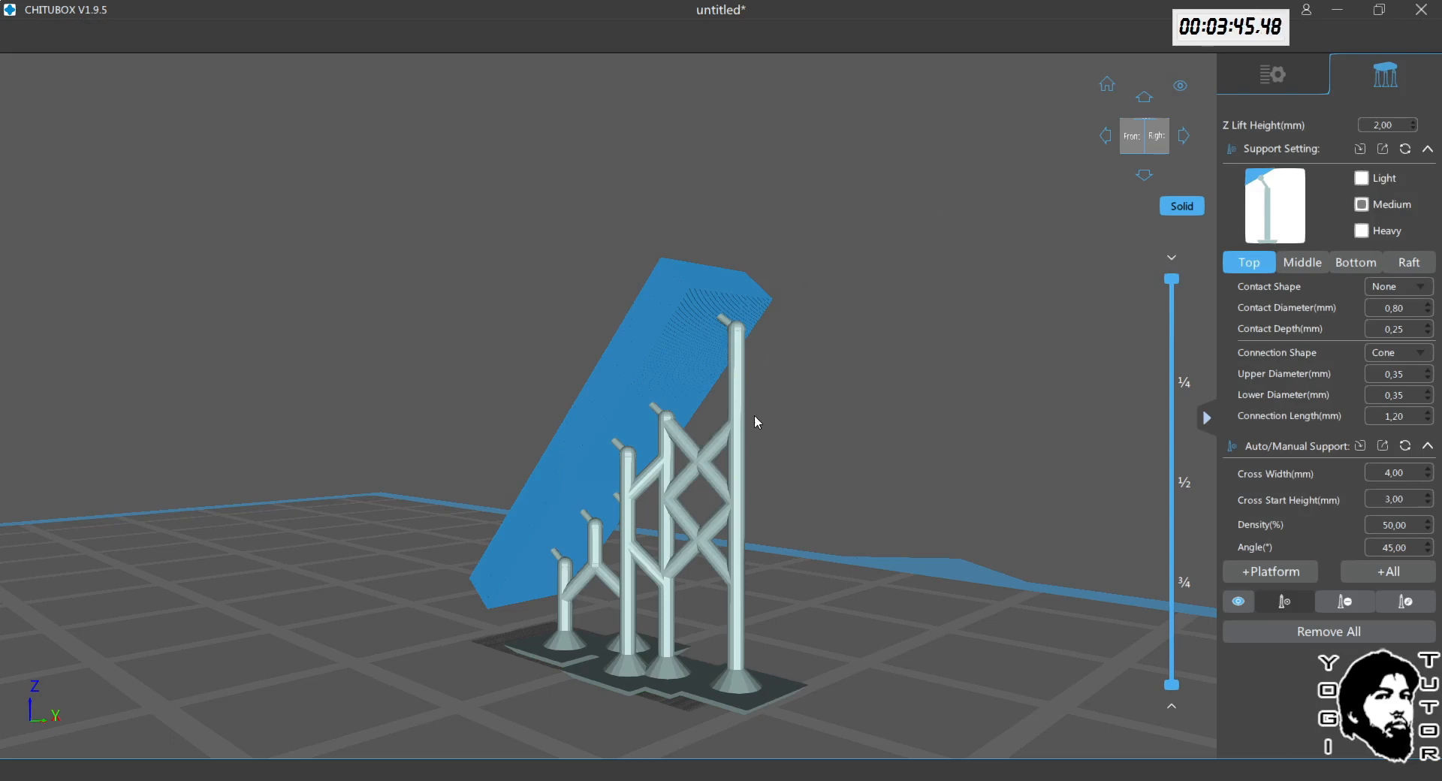
{"action": "right_click_drag", "start_coordinate": [777, 488], "coordinate": [816, 433]}
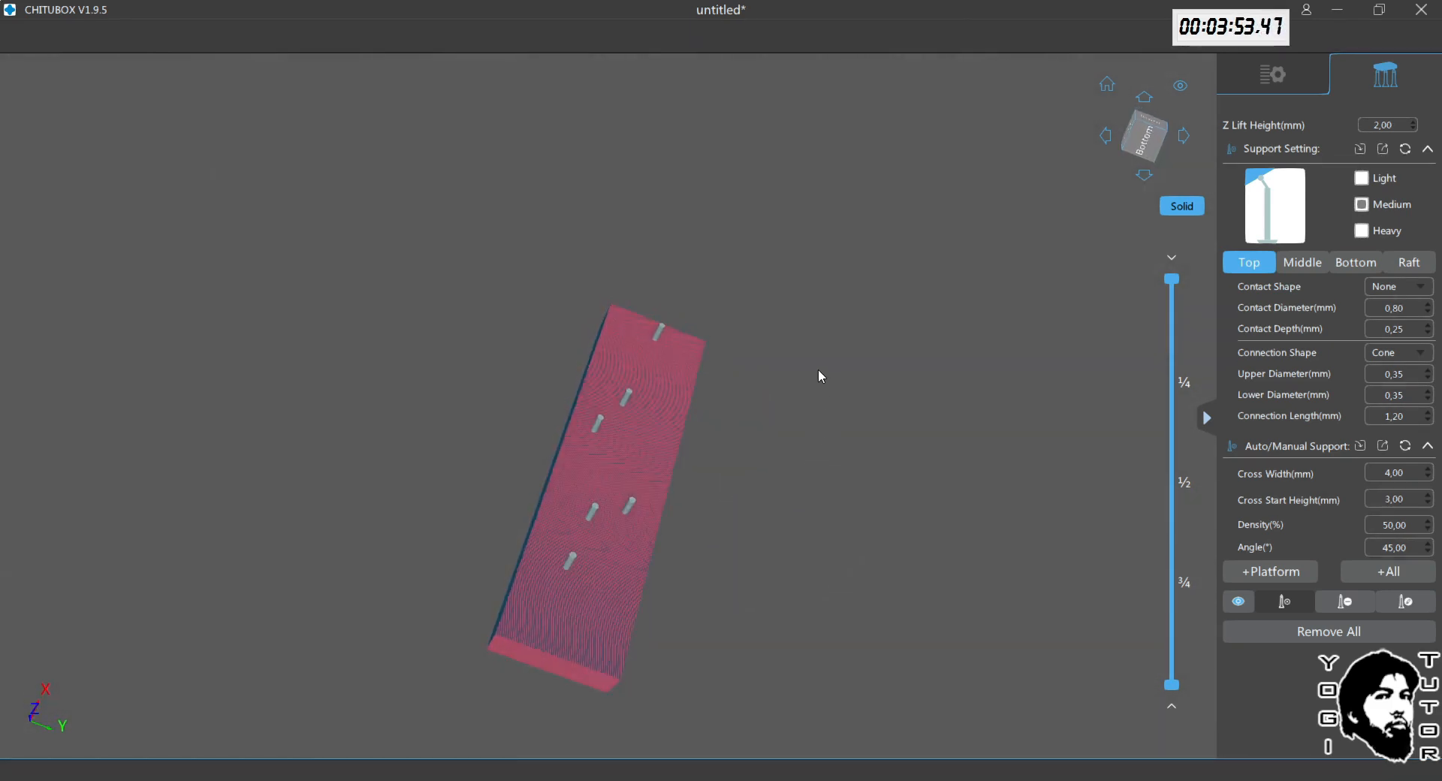
{"action": "right_click_drag", "start_coordinate": [813, 333], "coordinate": [852, 414]}
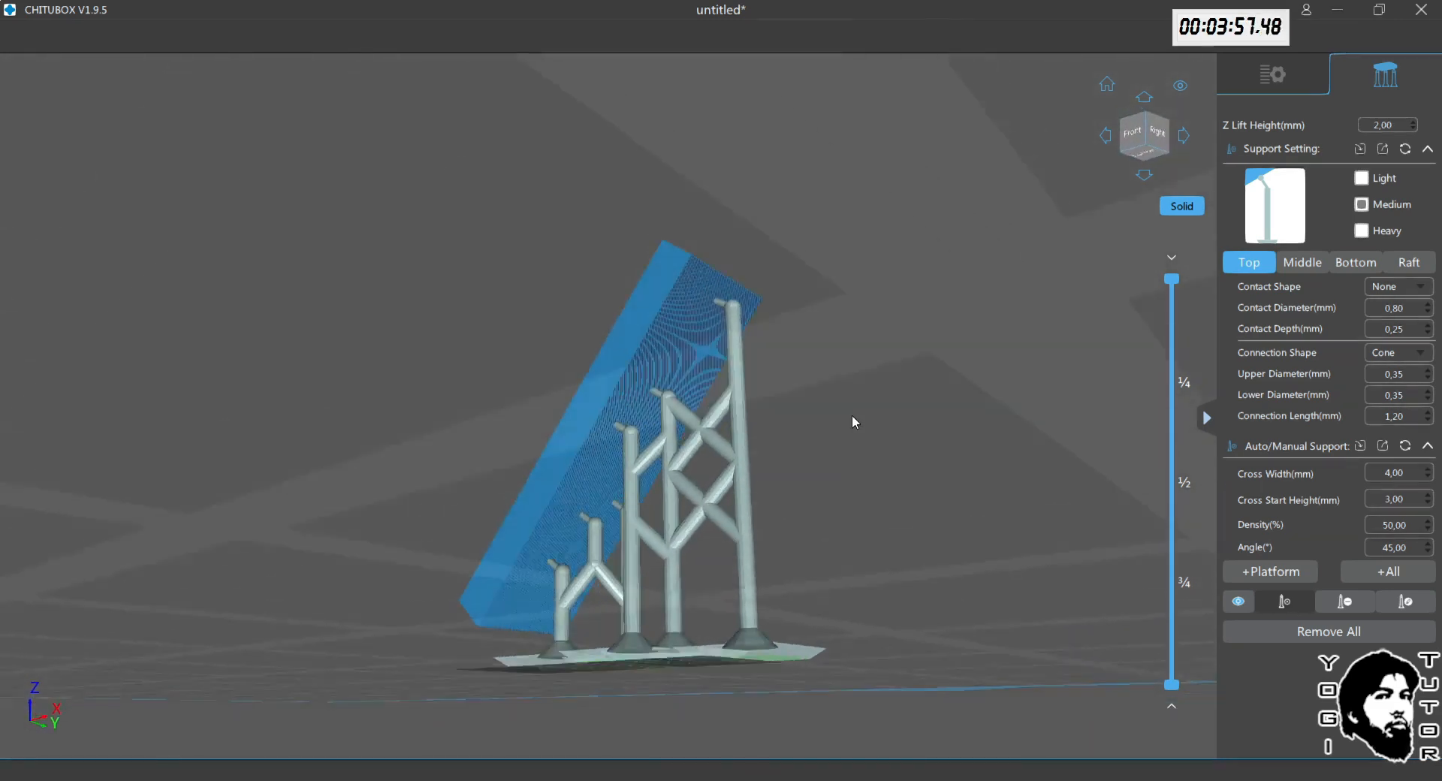
Step: Set Support Hidden Angle to 45° in the general settings and review the option for centering the selected model in support mode
{"action": "left_click", "coordinate": [1272, 74]}
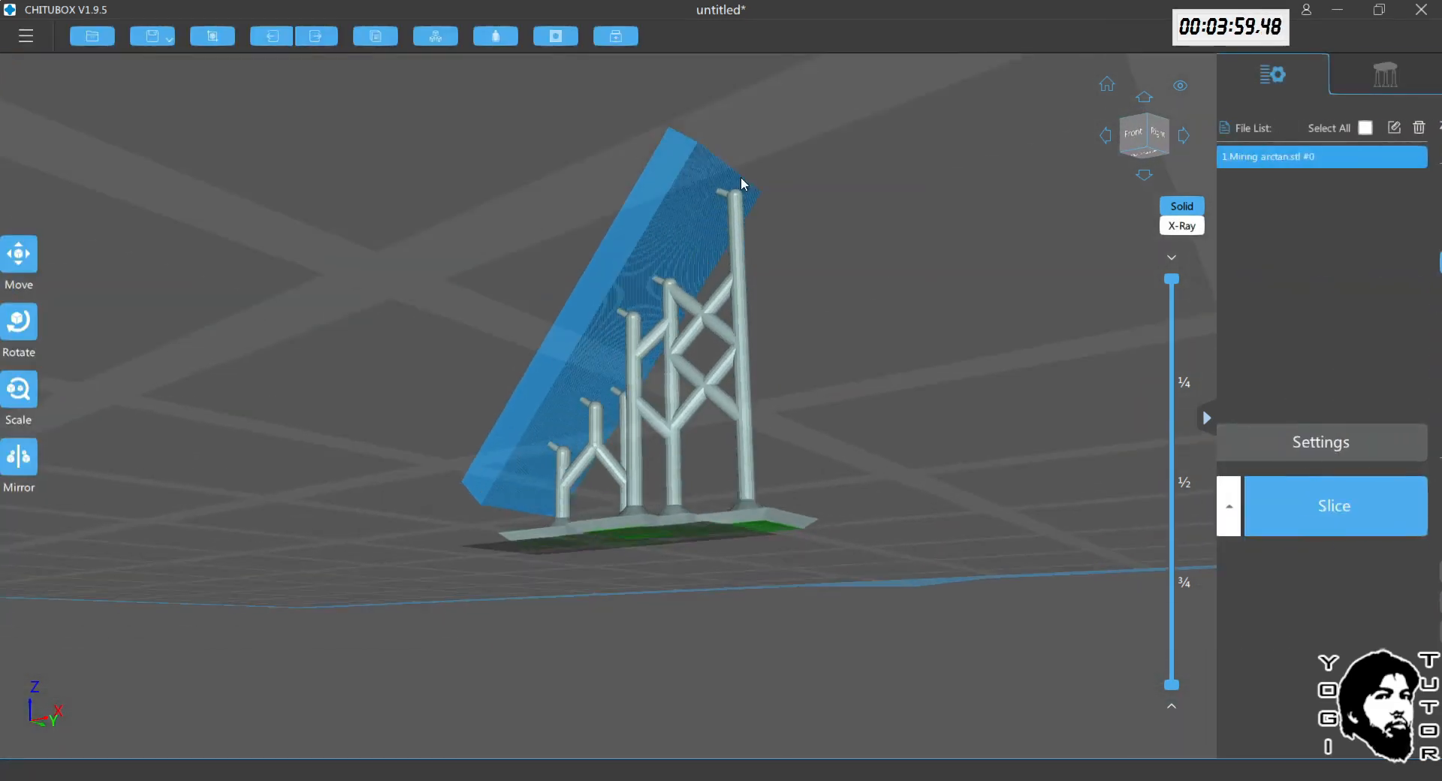
{"action": "right_click_drag", "start_coordinate": [740, 177], "coordinate": [261, 58]}
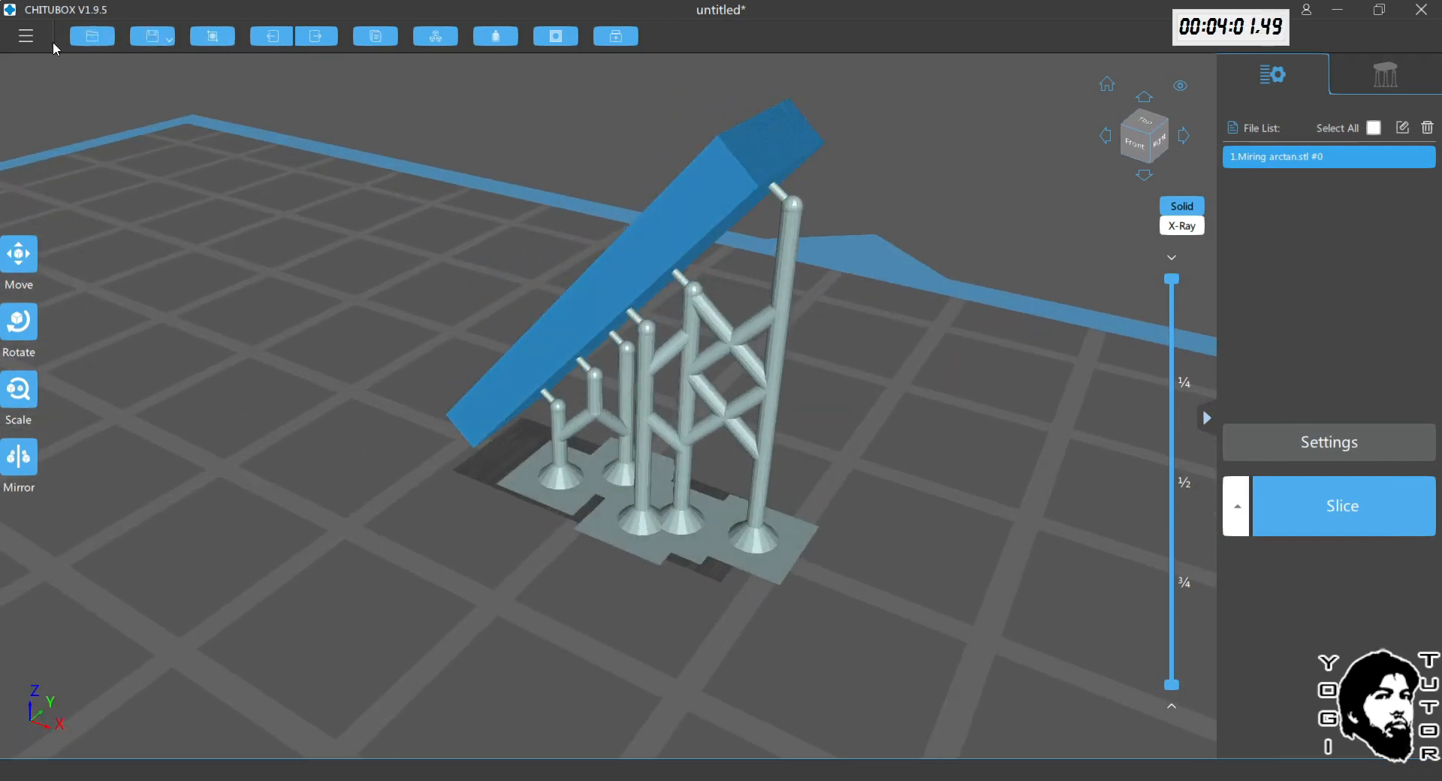
{"action": "left_click", "coordinate": [25, 41]}
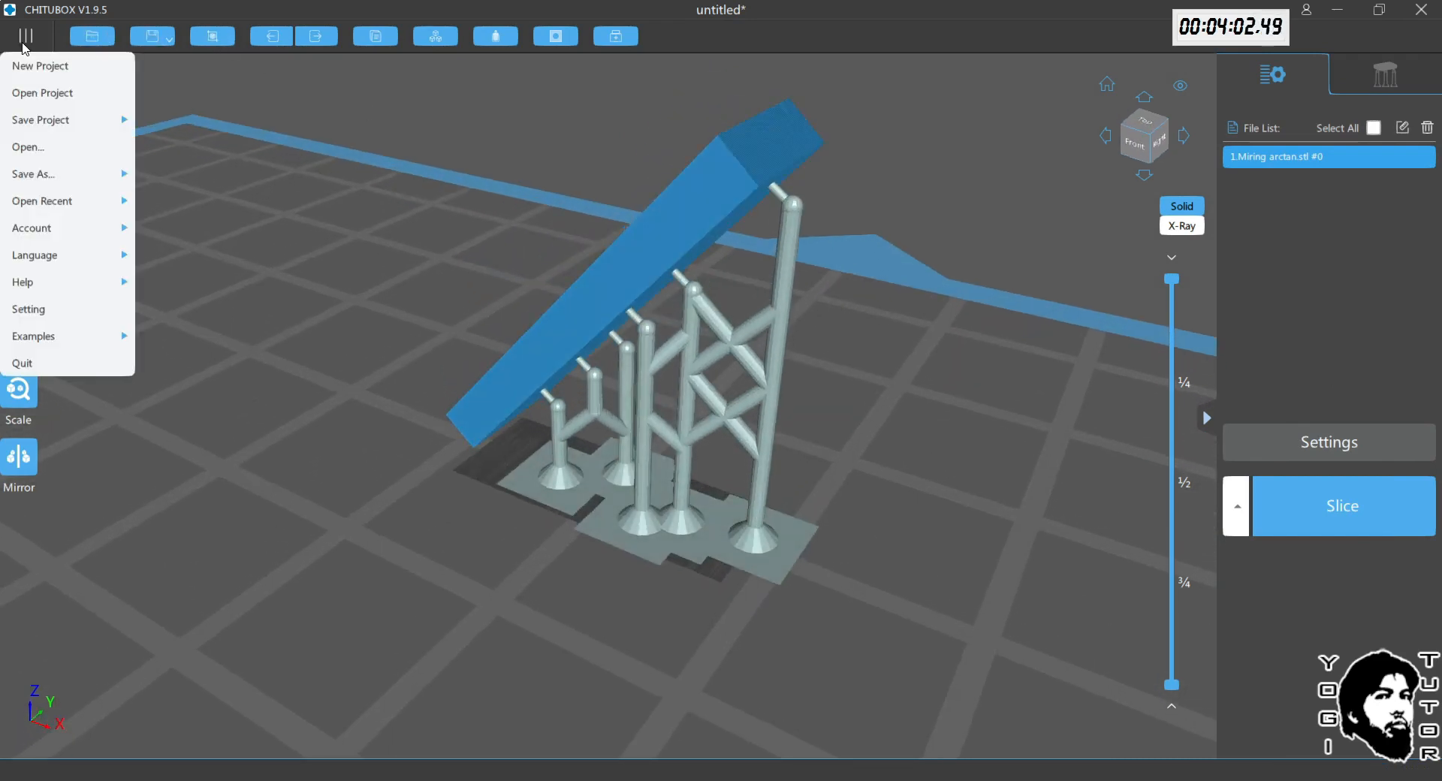
{"action": "left_click", "coordinate": [42, 314]}
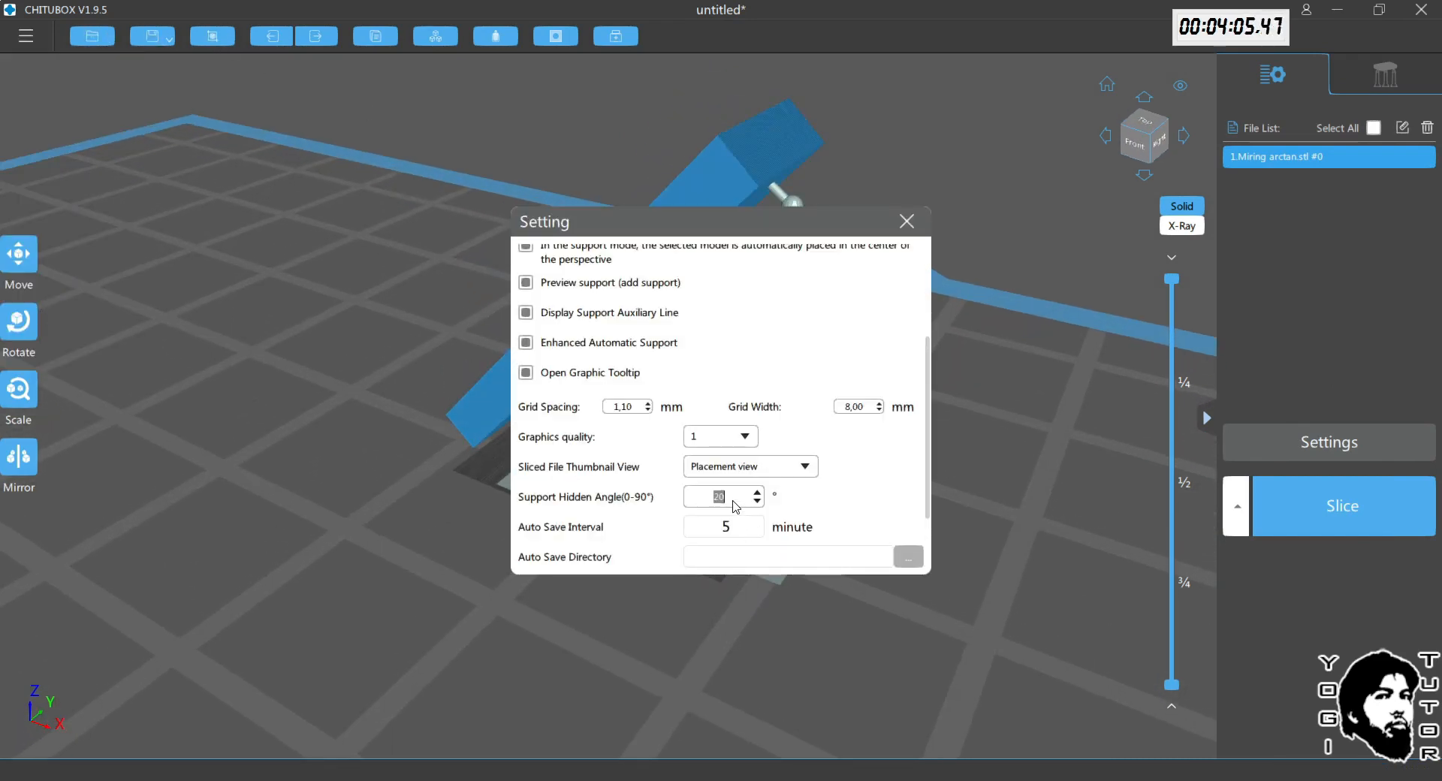
{"action": "mouse_move", "coordinate": [736, 507]}
{"action": "type", "text": "45"}
{"action": "scroll", "coordinate": [746, 373], "scroll_direction": "up", "scroll_amount": 1}
{"action": "scroll", "coordinate": [746, 373], "scroll_direction": "up", "scroll_amount": 1}
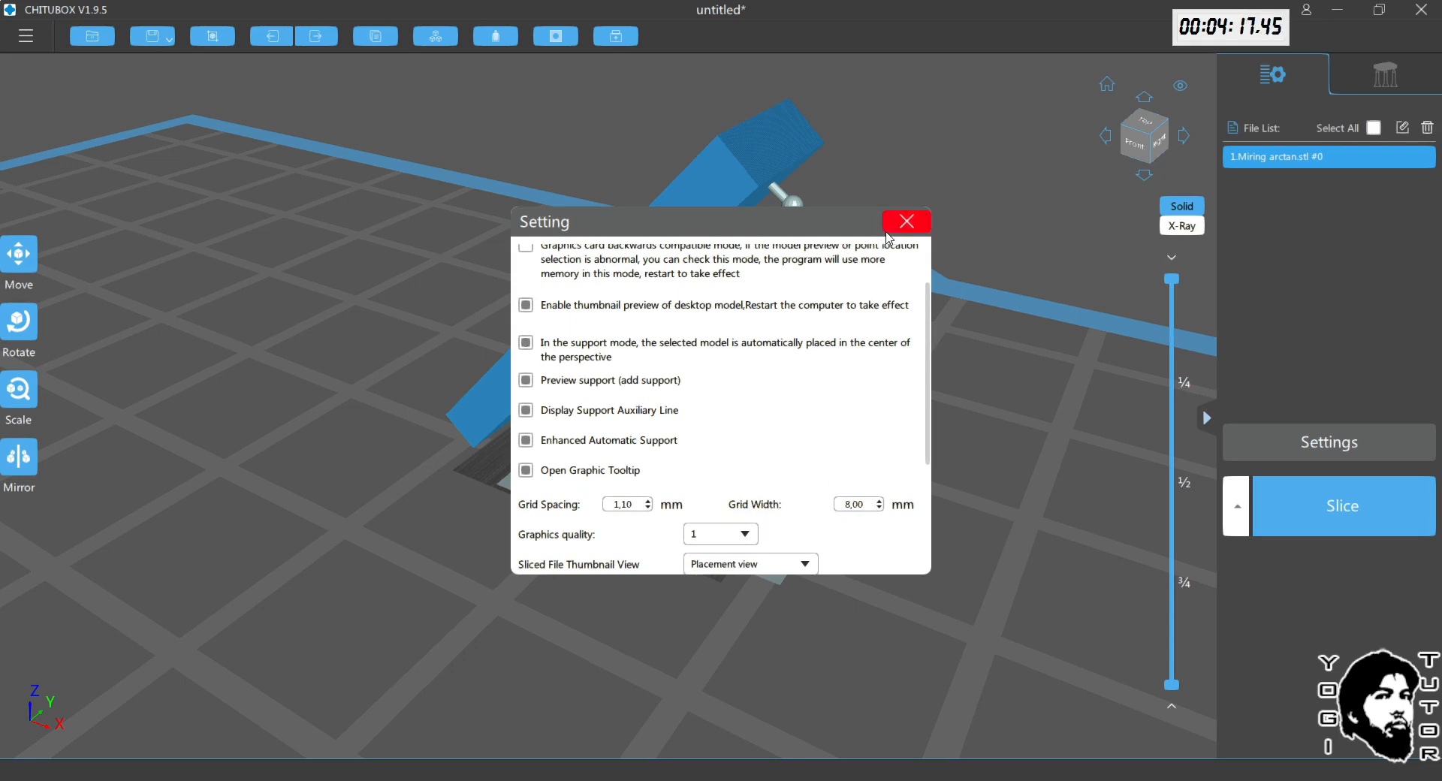
{"action": "left_click", "coordinate": [906, 220]}
Step: View the whole build plate, and enter and leave support mode to examine how the view centers on the block
{"action": "scroll", "coordinate": [827, 359], "scroll_direction": "down", "scroll_amount": 5}
{"action": "left_click_drag", "start_coordinate": [766, 413], "coordinate": [669, 232]}
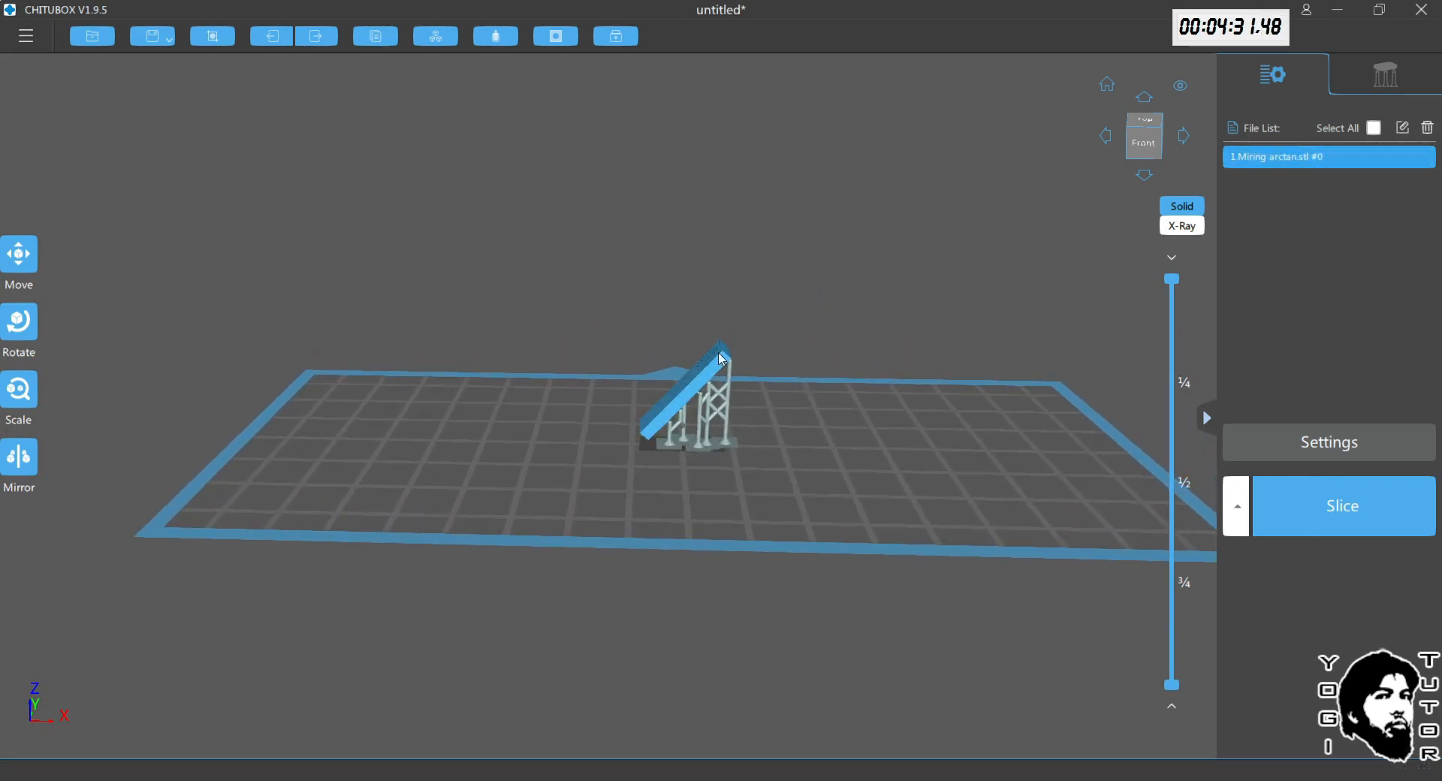
{"action": "left_click_drag", "start_coordinate": [588, 311], "coordinate": [888, 376]}
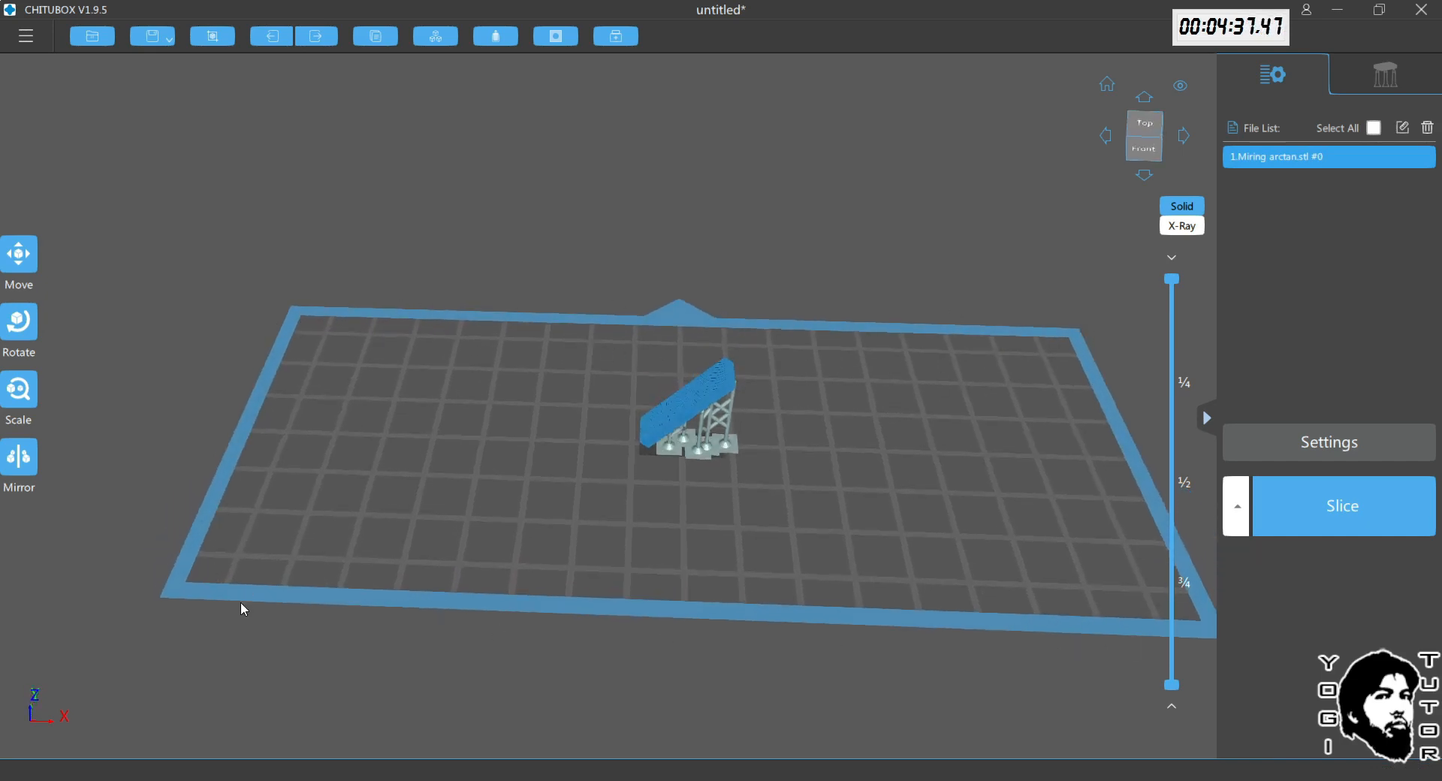
{"action": "left_click_drag", "start_coordinate": [760, 372], "coordinate": [673, 331]}
{"action": "left_click_drag", "start_coordinate": [662, 510], "coordinate": [746, 504]}
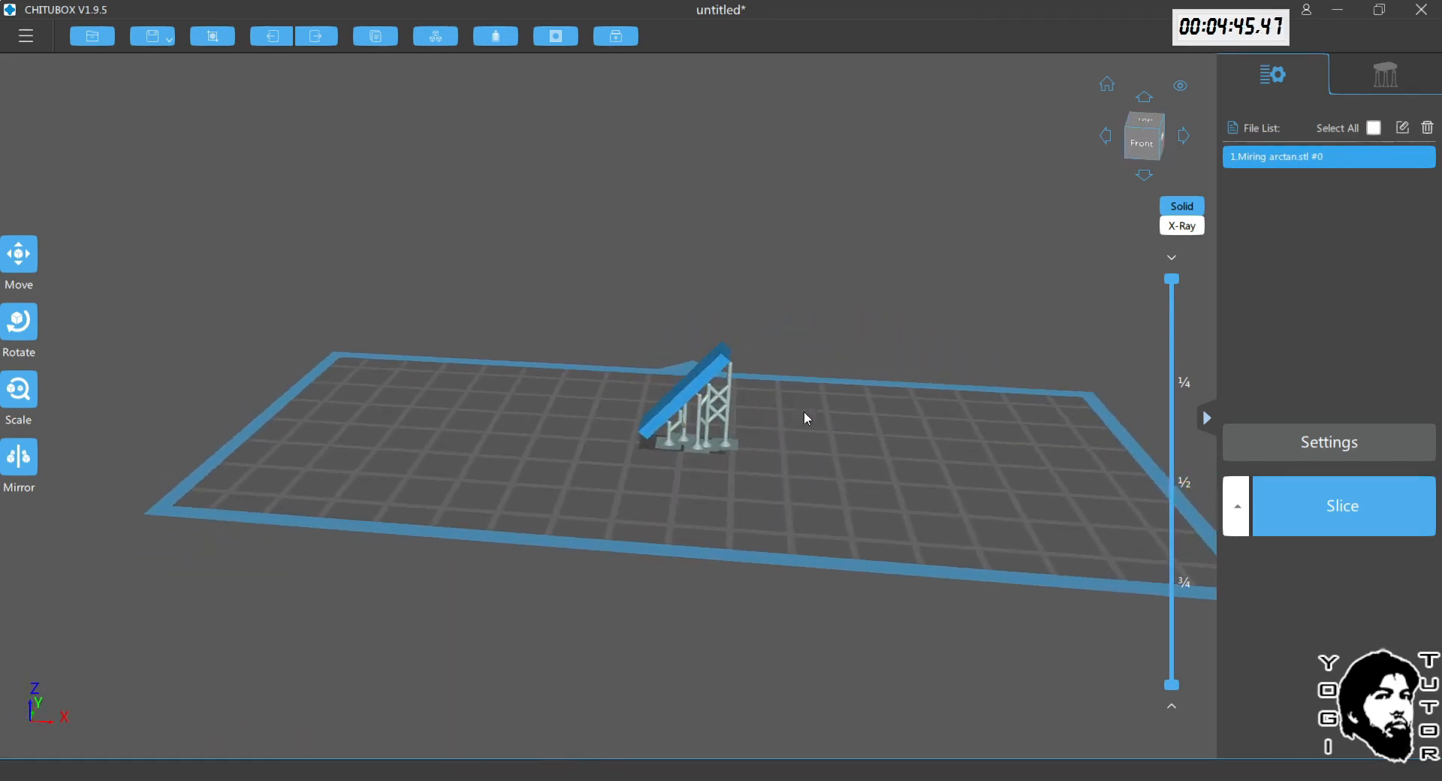
{"action": "scroll", "coordinate": [714, 374], "scroll_direction": "up", "scroll_amount": 2}
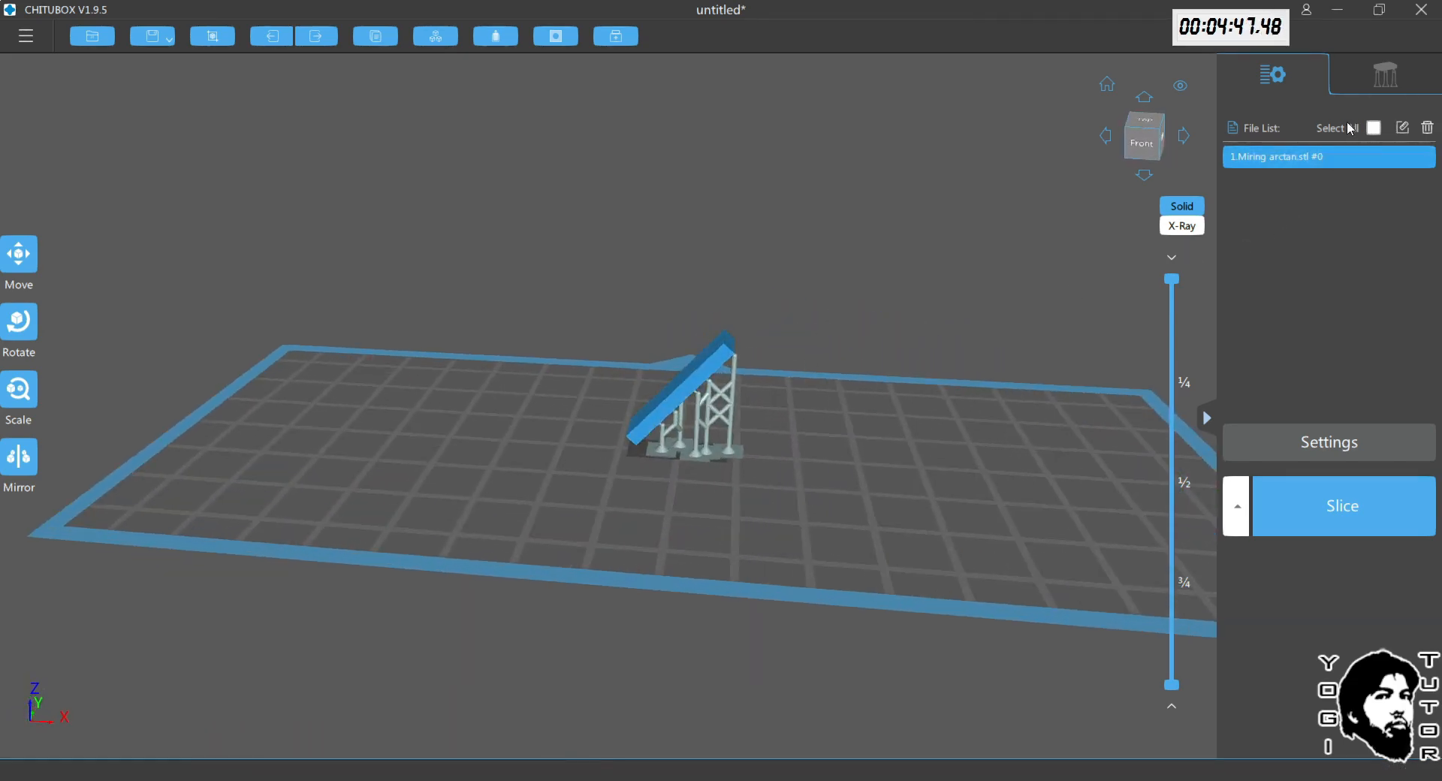
{"action": "left_click", "coordinate": [1378, 82]}
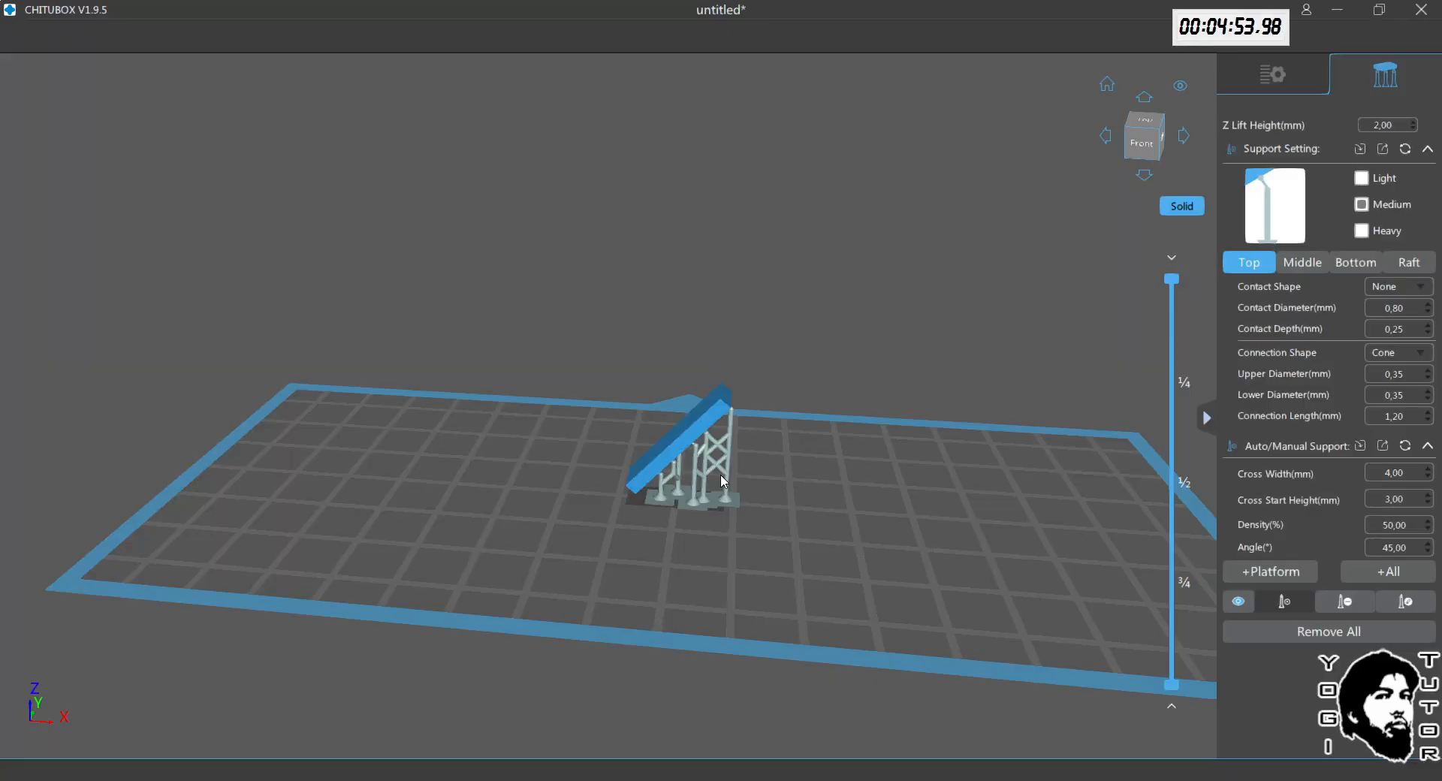
{"action": "left_click_drag", "start_coordinate": [719, 474], "coordinate": [878, 387]}
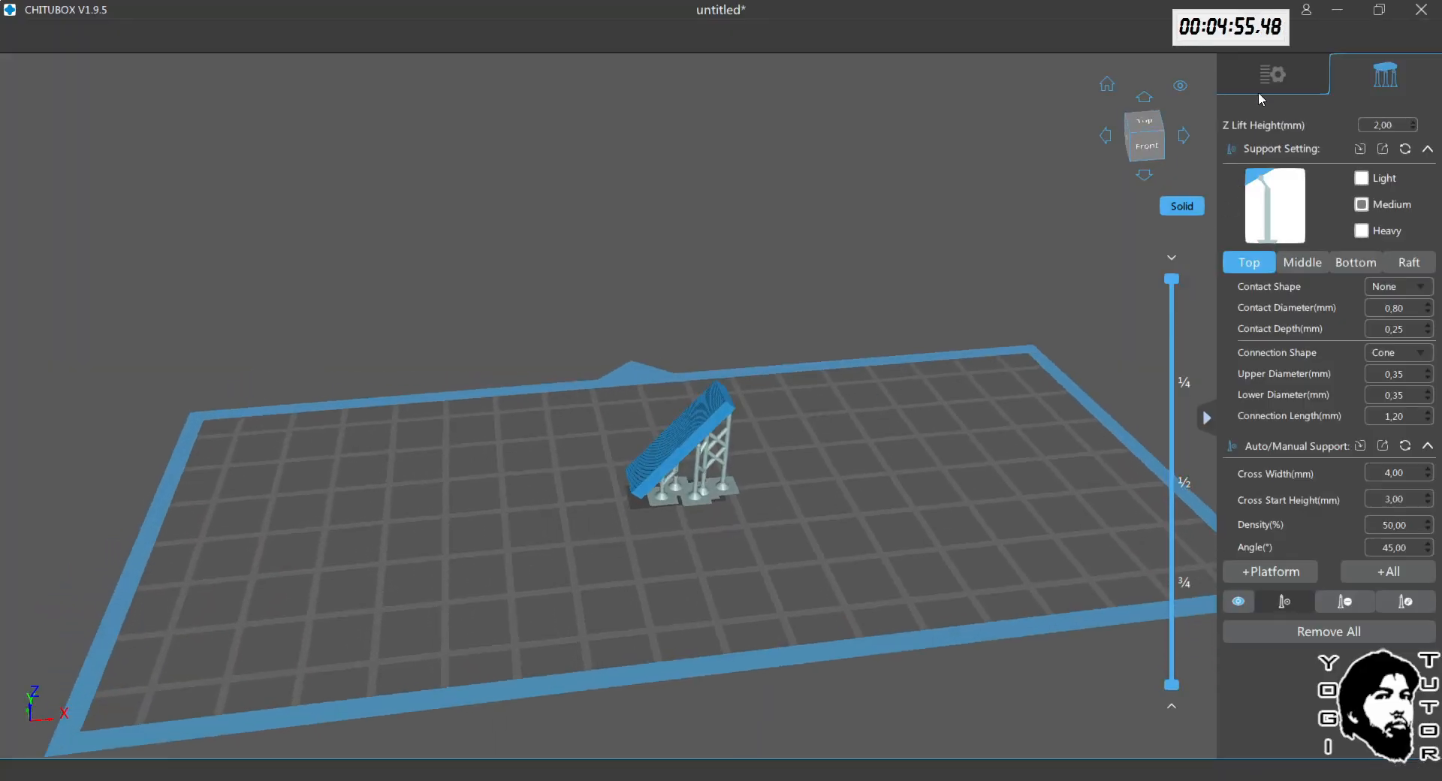
{"action": "left_click", "coordinate": [1271, 75]}
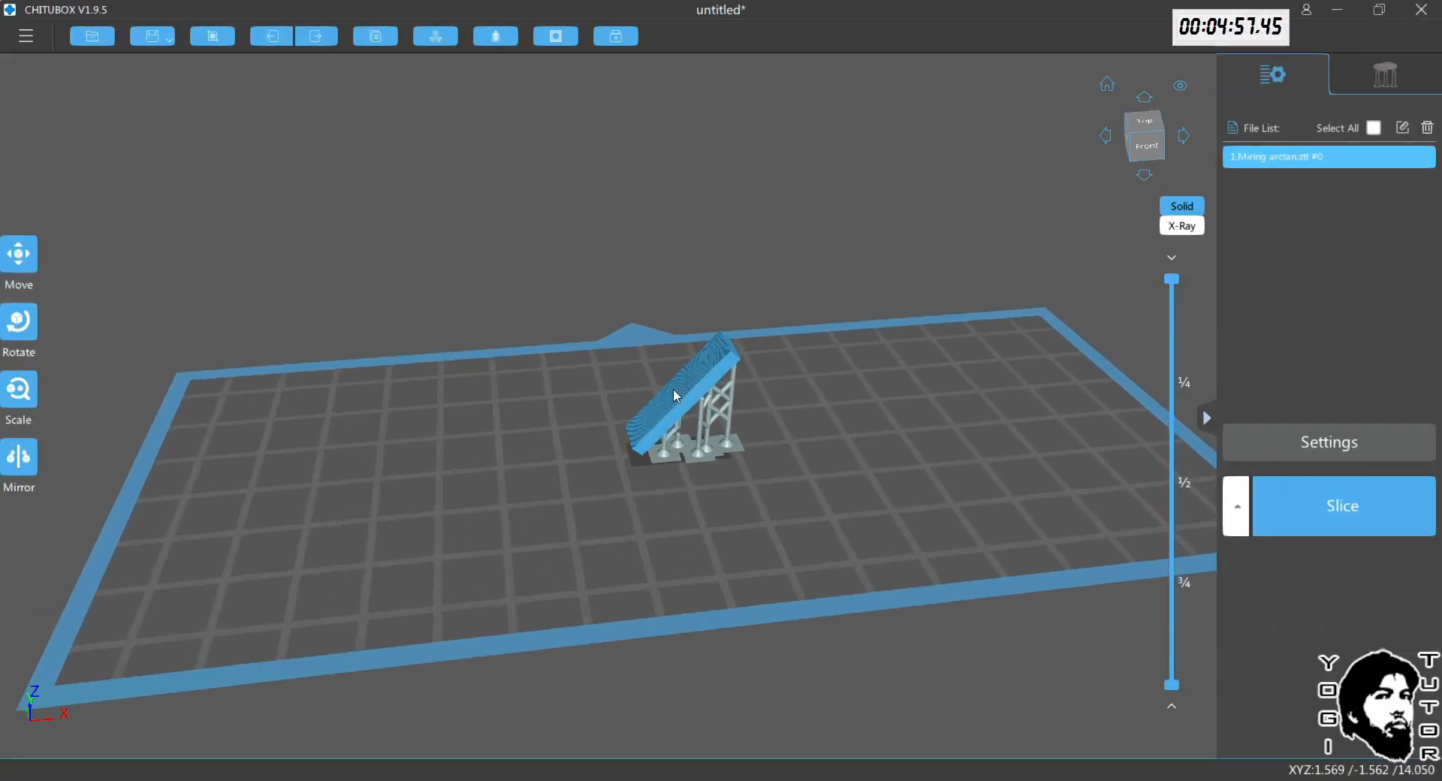
Step: Move the supported block to about X -48, Y -13, and disable automatic centering of the selected model in support mode
{"action": "left_click_drag", "start_coordinate": [674, 391], "coordinate": [380, 464]}
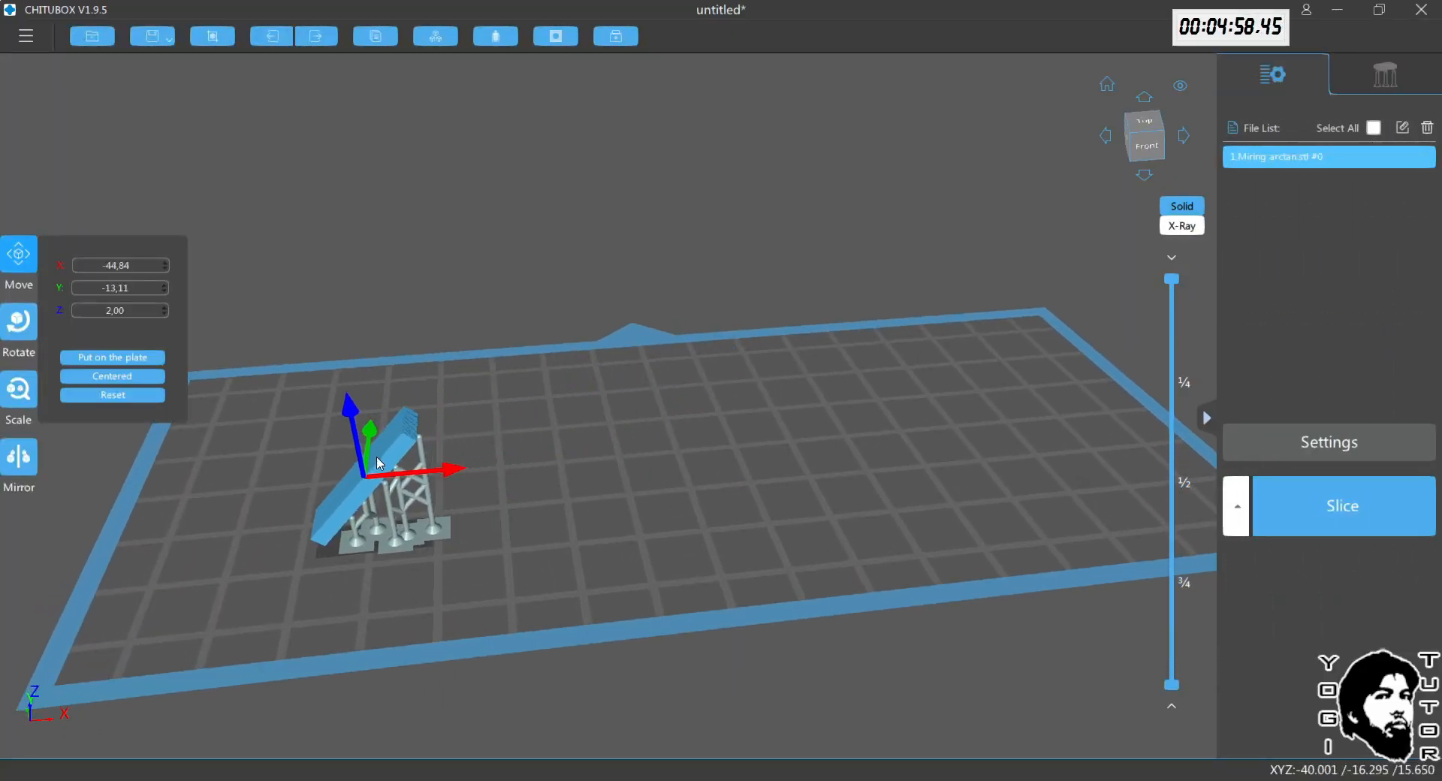
{"action": "left_click", "coordinate": [23, 37]}
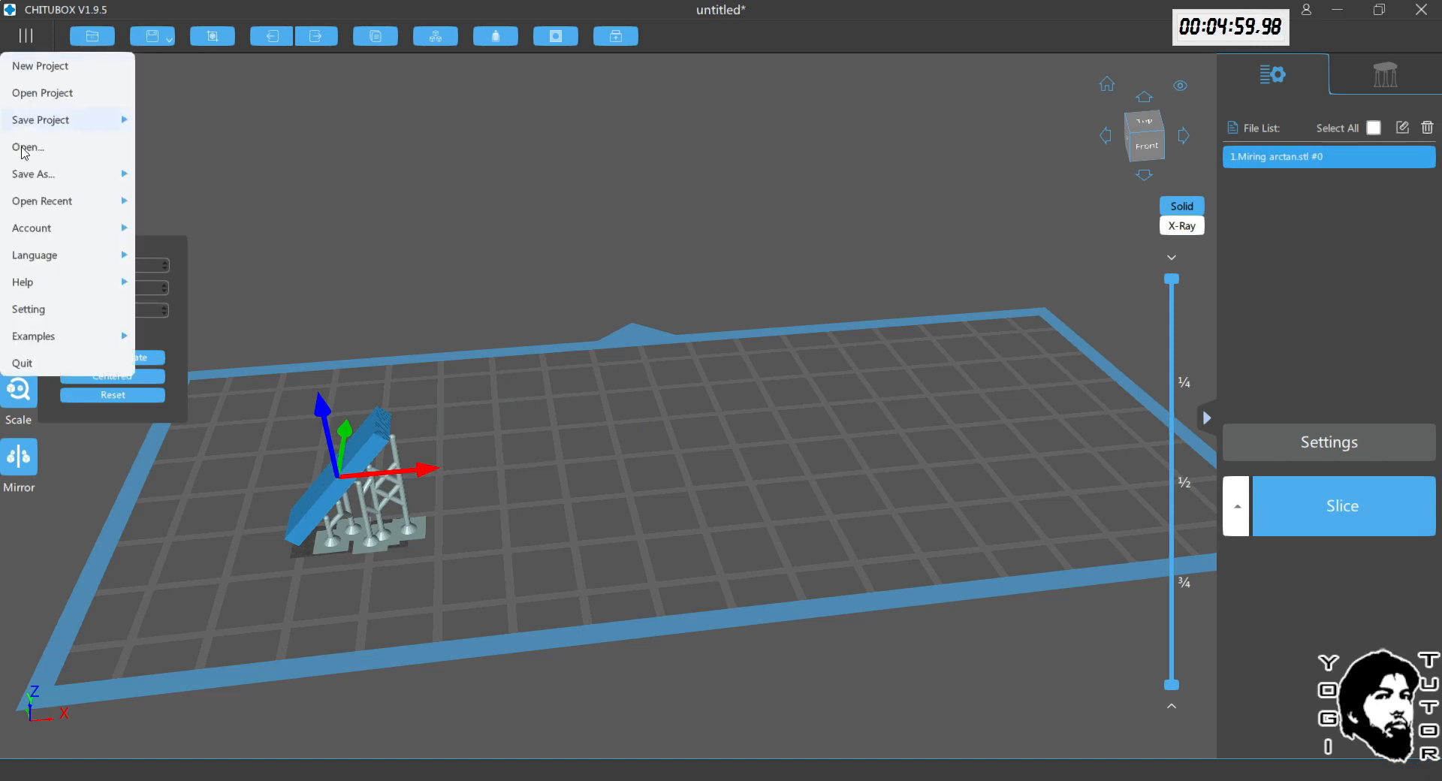
{"action": "left_click", "coordinate": [28, 309]}
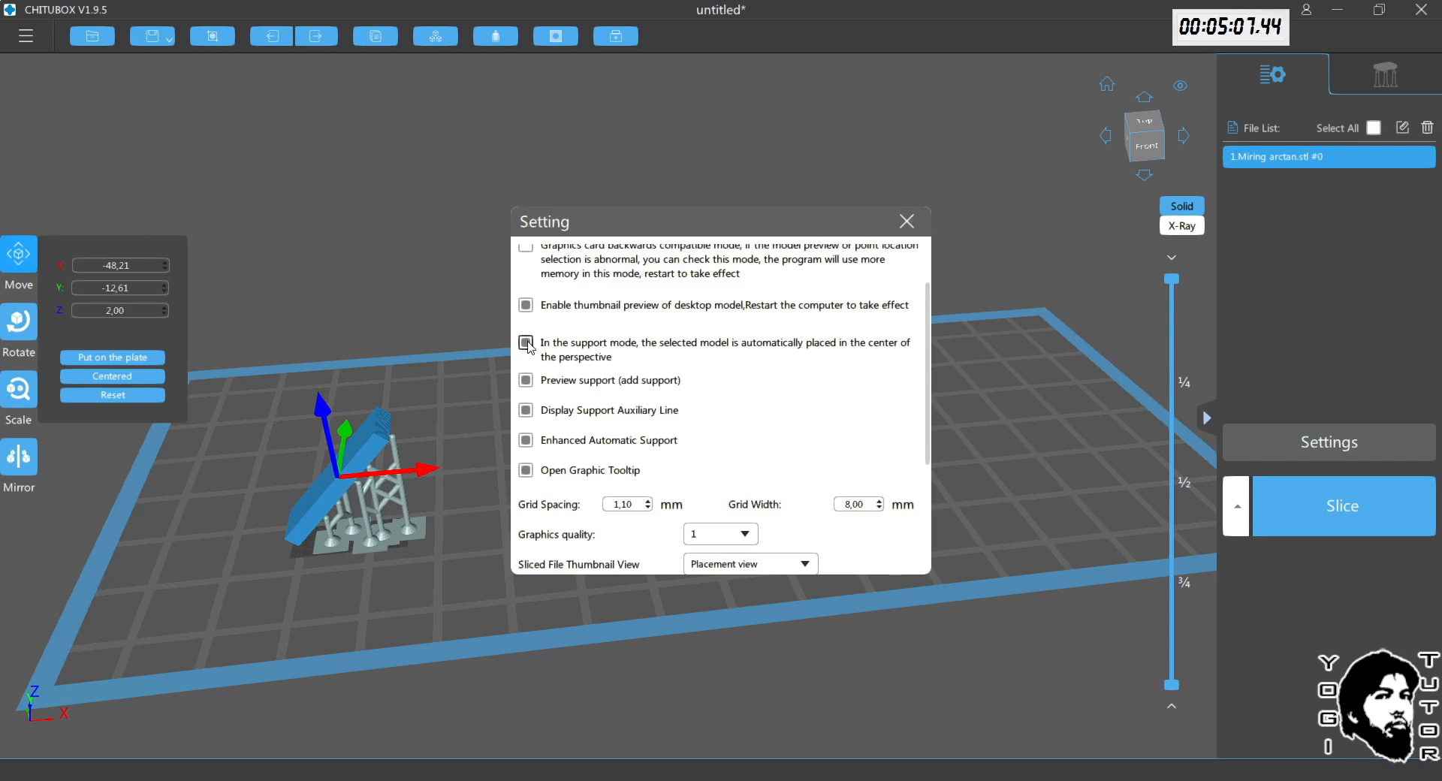
{"action": "left_click", "coordinate": [917, 219]}
Step: View the relocated block from several angles and enter support mode to check the view with automatic centering disabled
{"action": "left_click_drag", "start_coordinate": [652, 394], "coordinate": [641, 410]}
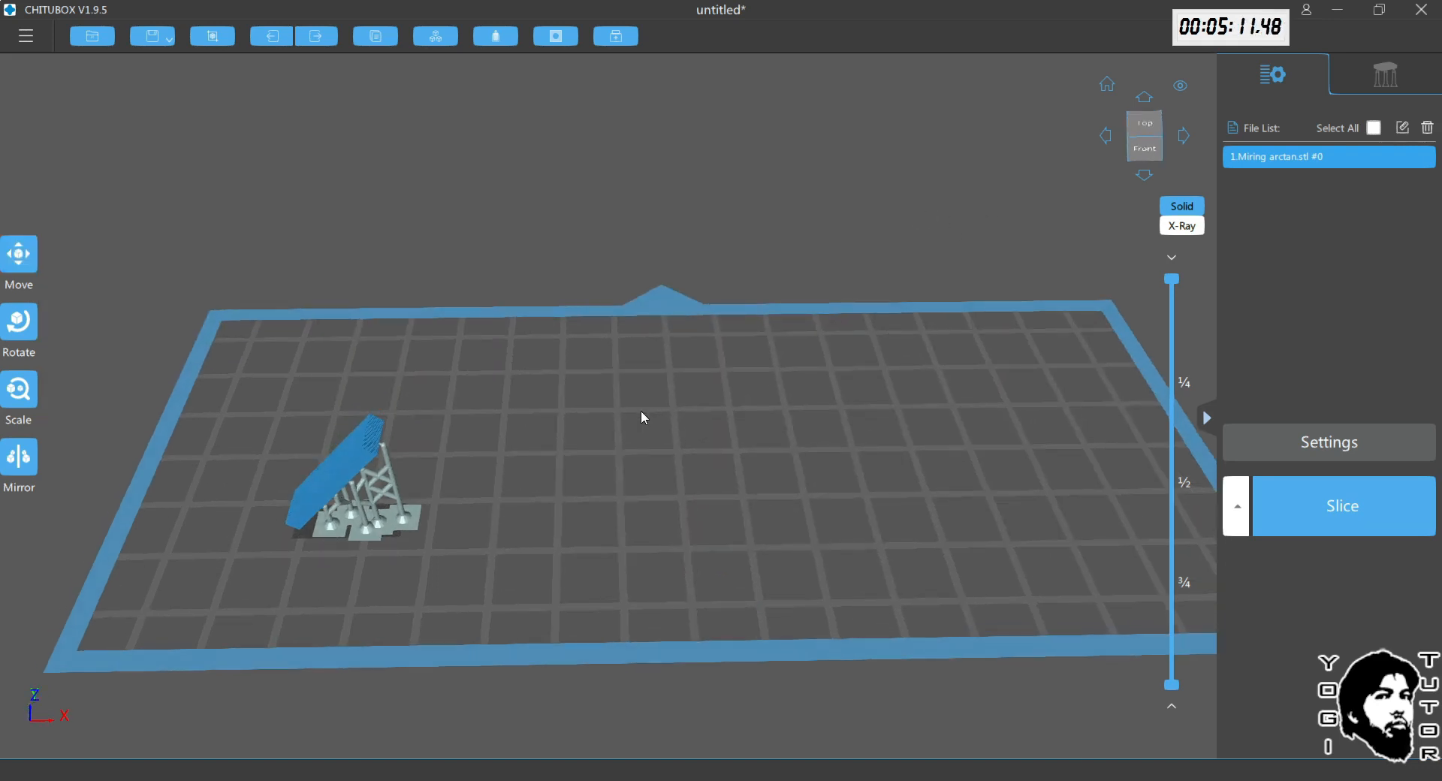
{"action": "left_click_drag", "start_coordinate": [494, 481], "coordinate": [968, 321]}
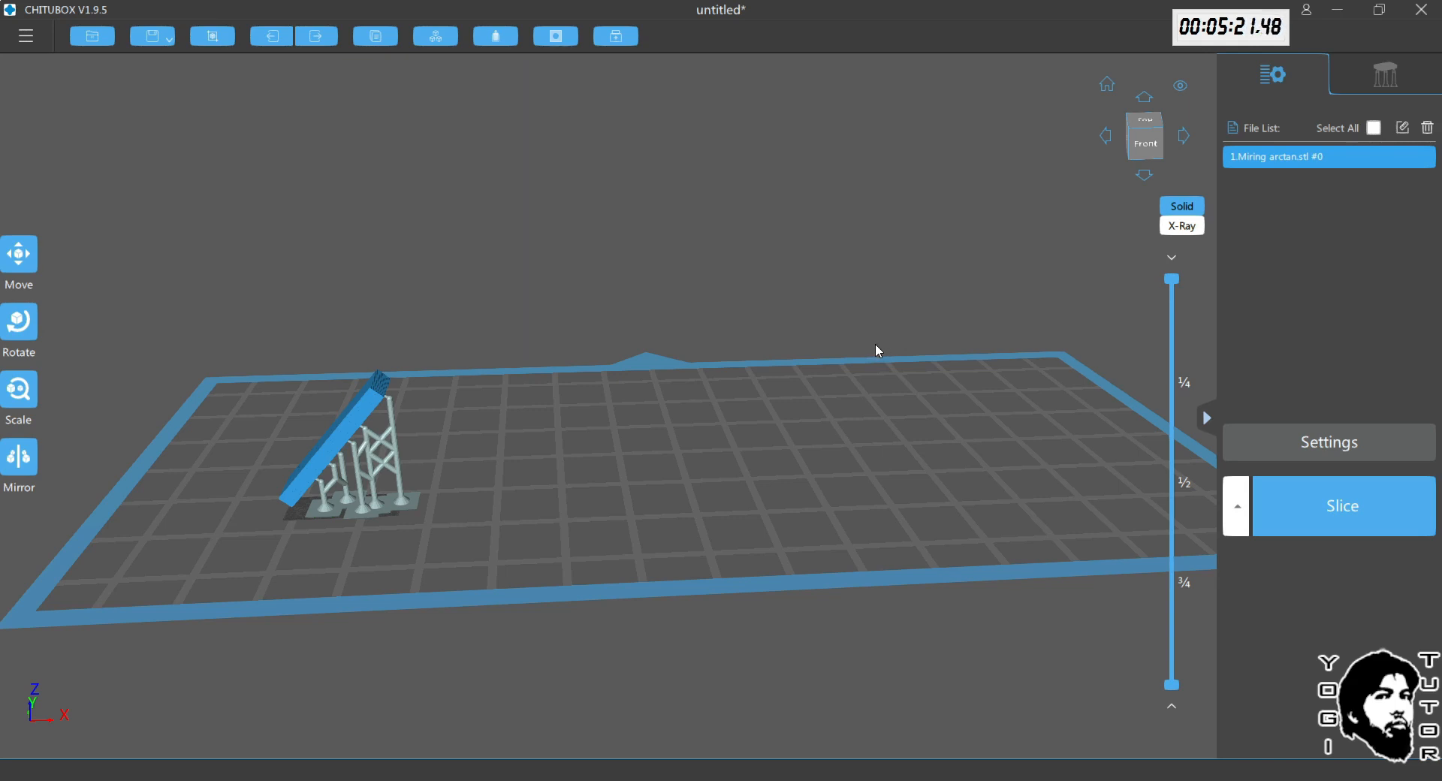
{"action": "left_click_drag", "start_coordinate": [762, 360], "coordinate": [678, 410]}
{"action": "right_click_drag", "start_coordinate": [676, 404], "coordinate": [675, 407]}
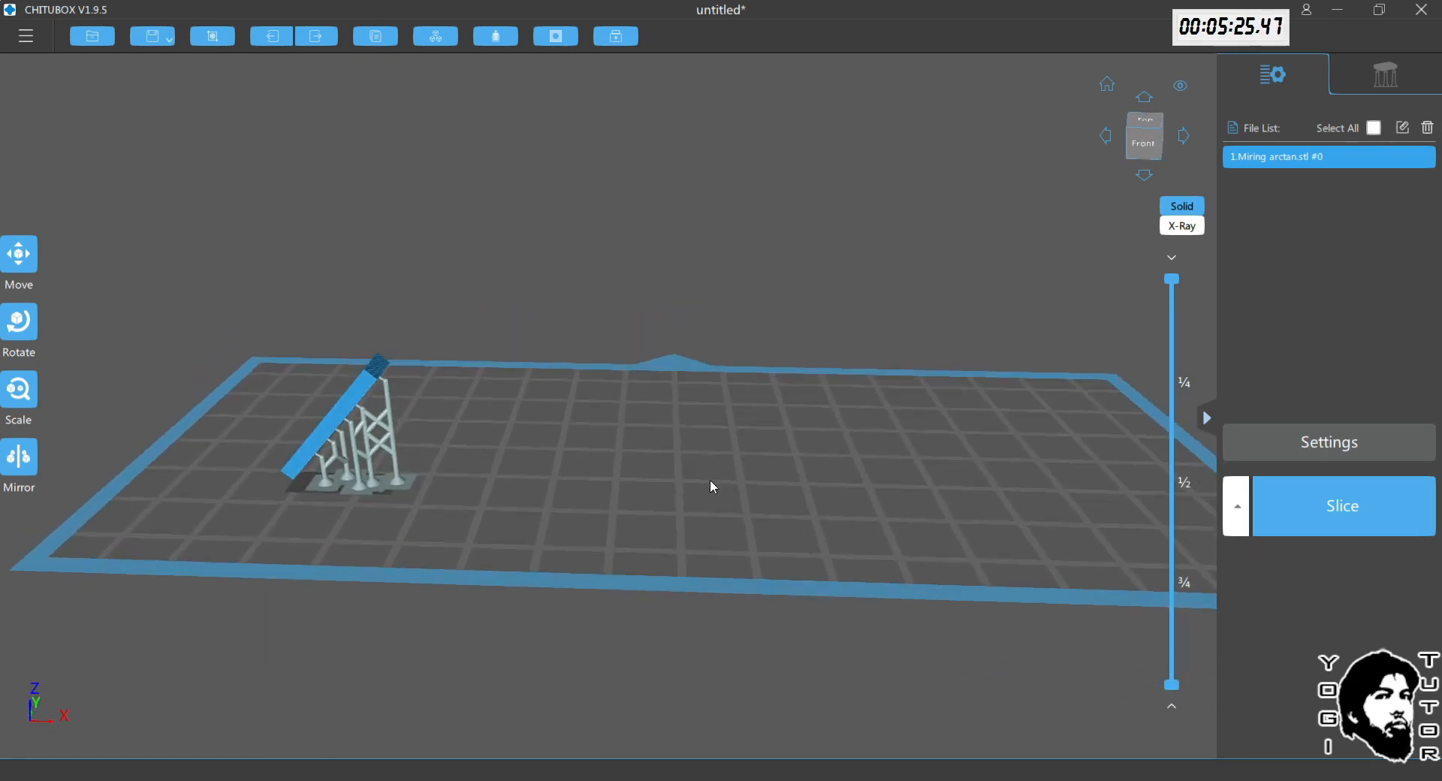
{"action": "left_click", "coordinate": [1381, 80]}
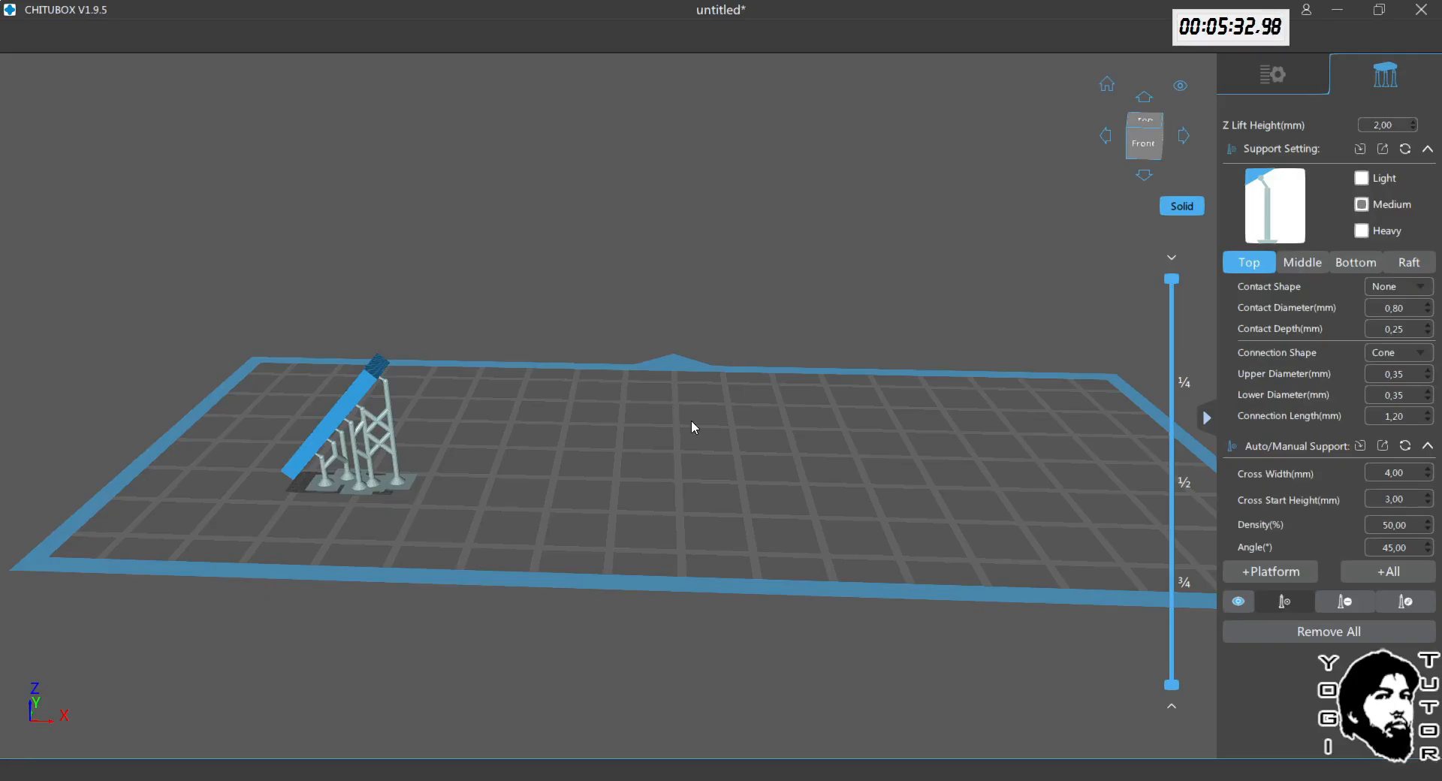
Step: Inspect the off-centre supported block in support mode from the front and side with automatic centering disabled
{"action": "mouse_move", "coordinate": [691, 421]}
{"action": "left_mouse_down"}
{"action": "mouse_move", "coordinate": [708, 412]}
{"action": "mouse_move", "coordinate": [682, 415]}
{"action": "mouse_move", "coordinate": [676, 444]}
{"action": "mouse_move", "coordinate": [684, 400]}
{"action": "left_mouse_up"}
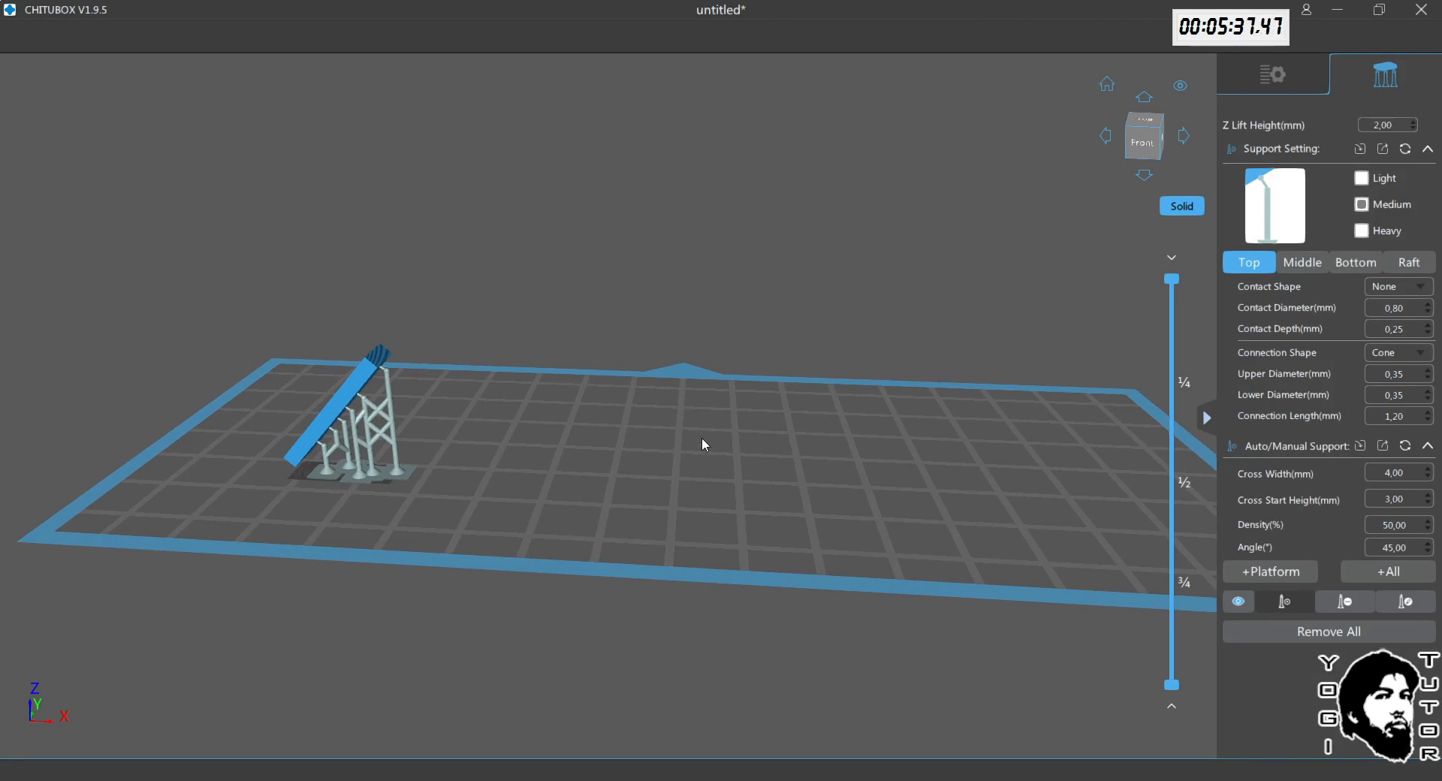
{"action": "scroll", "coordinate": [347, 437], "scroll_direction": "up", "scroll_amount": 3}
{"action": "right_click_drag", "start_coordinate": [347, 434], "coordinate": [488, 432]}
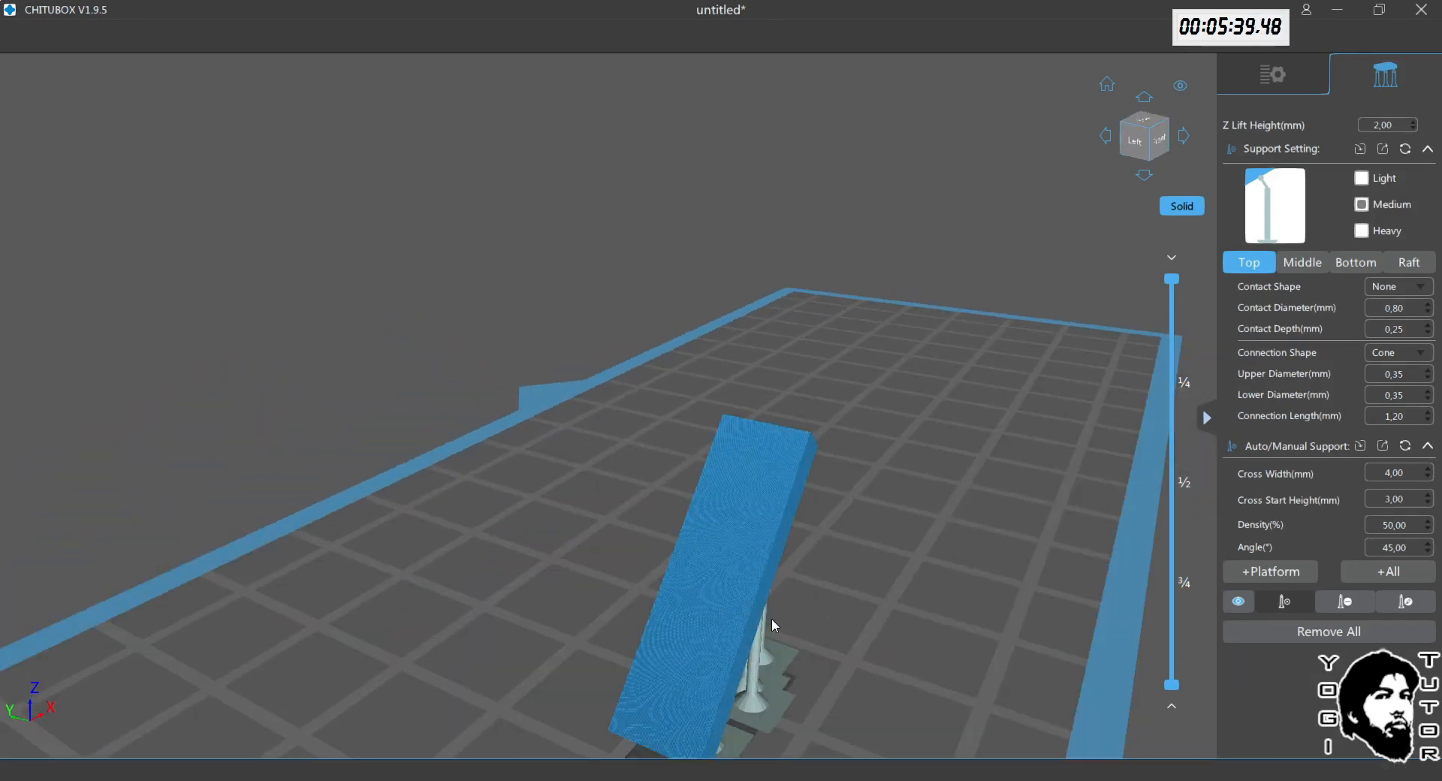
{"action": "scroll", "coordinate": [773, 617], "scroll_direction": "up", "scroll_amount": 3}
{"action": "scroll", "coordinate": [773, 614], "scroll_direction": "up", "scroll_amount": 2}
{"action": "right_click_drag", "start_coordinate": [760, 609], "coordinate": [729, 584]}
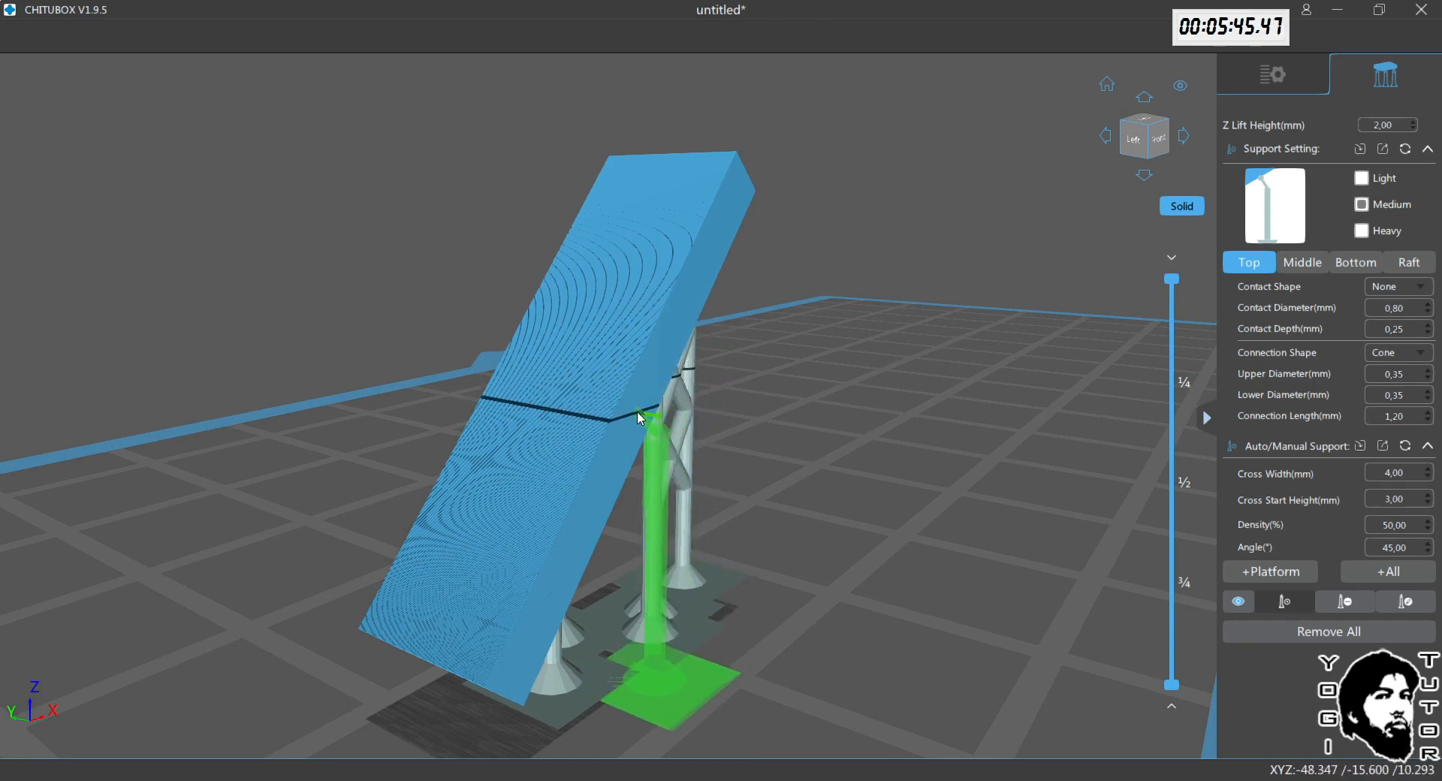
{"action": "right_click_drag", "start_coordinate": [638, 417], "coordinate": [544, 426]}
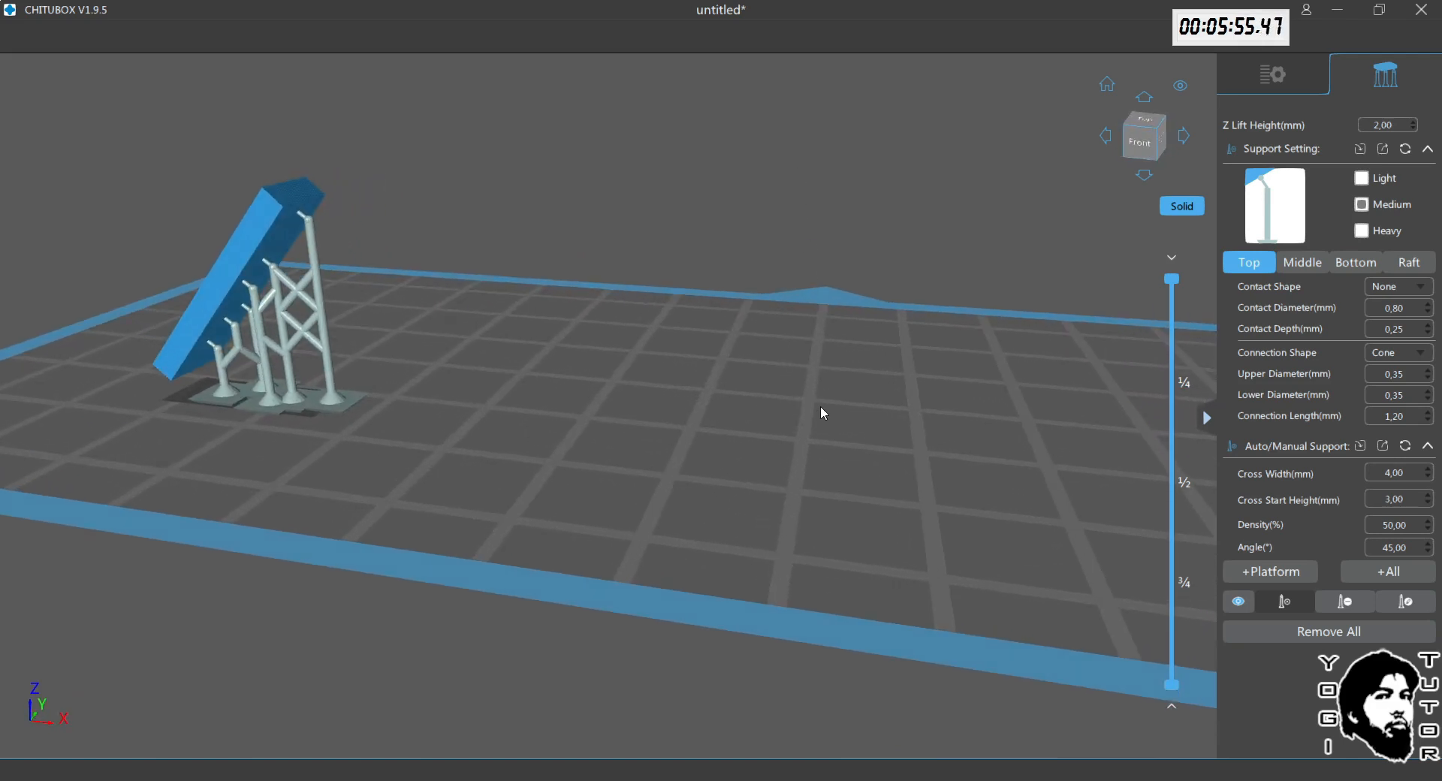
Step: Examine up close how a previewed support would contact the underside of the tilted block
{"action": "right_click_drag", "start_coordinate": [395, 344], "coordinate": [470, 335]}
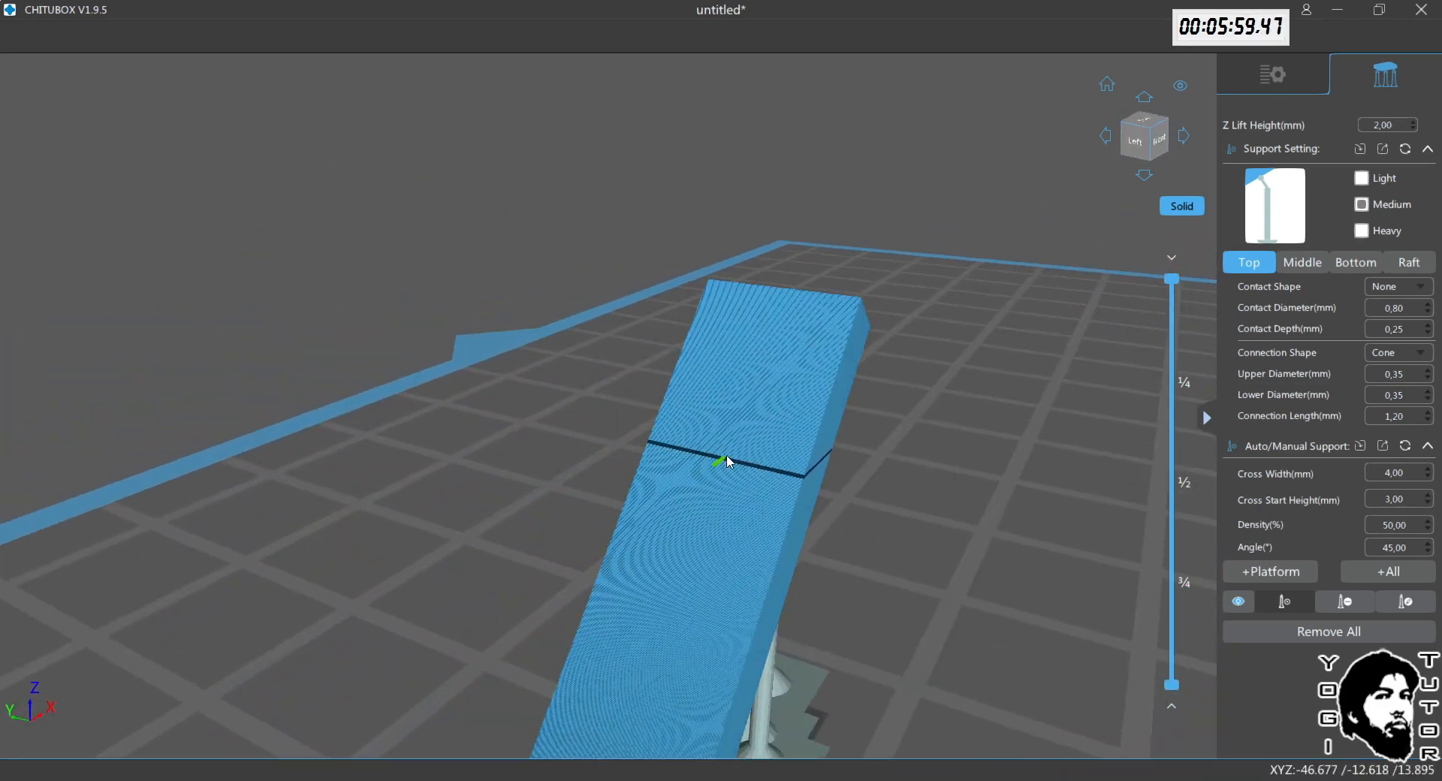
{"action": "right_click_drag", "start_coordinate": [779, 435], "coordinate": [601, 417]}
{"action": "scroll", "coordinate": [518, 225], "scroll_direction": "up", "scroll_amount": 3}
{"action": "scroll", "coordinate": [499, 201], "scroll_direction": "up", "scroll_amount": 5}
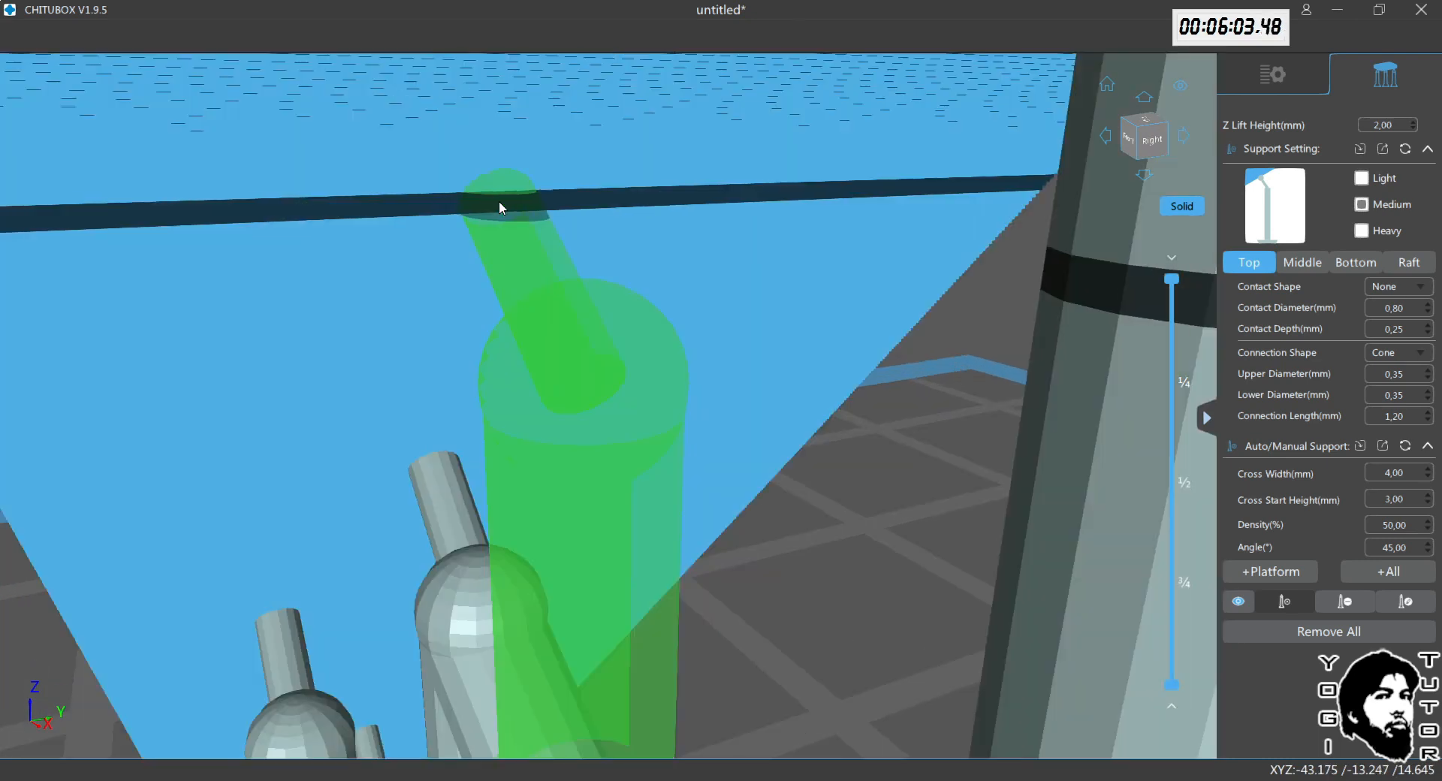
{"action": "scroll", "coordinate": [499, 201], "scroll_direction": "down", "scroll_amount": 5}
{"action": "right_click_drag", "start_coordinate": [500, 224], "coordinate": [574, 245]}
{"action": "scroll", "coordinate": [575, 244], "scroll_direction": "down", "scroll_amount": 3}
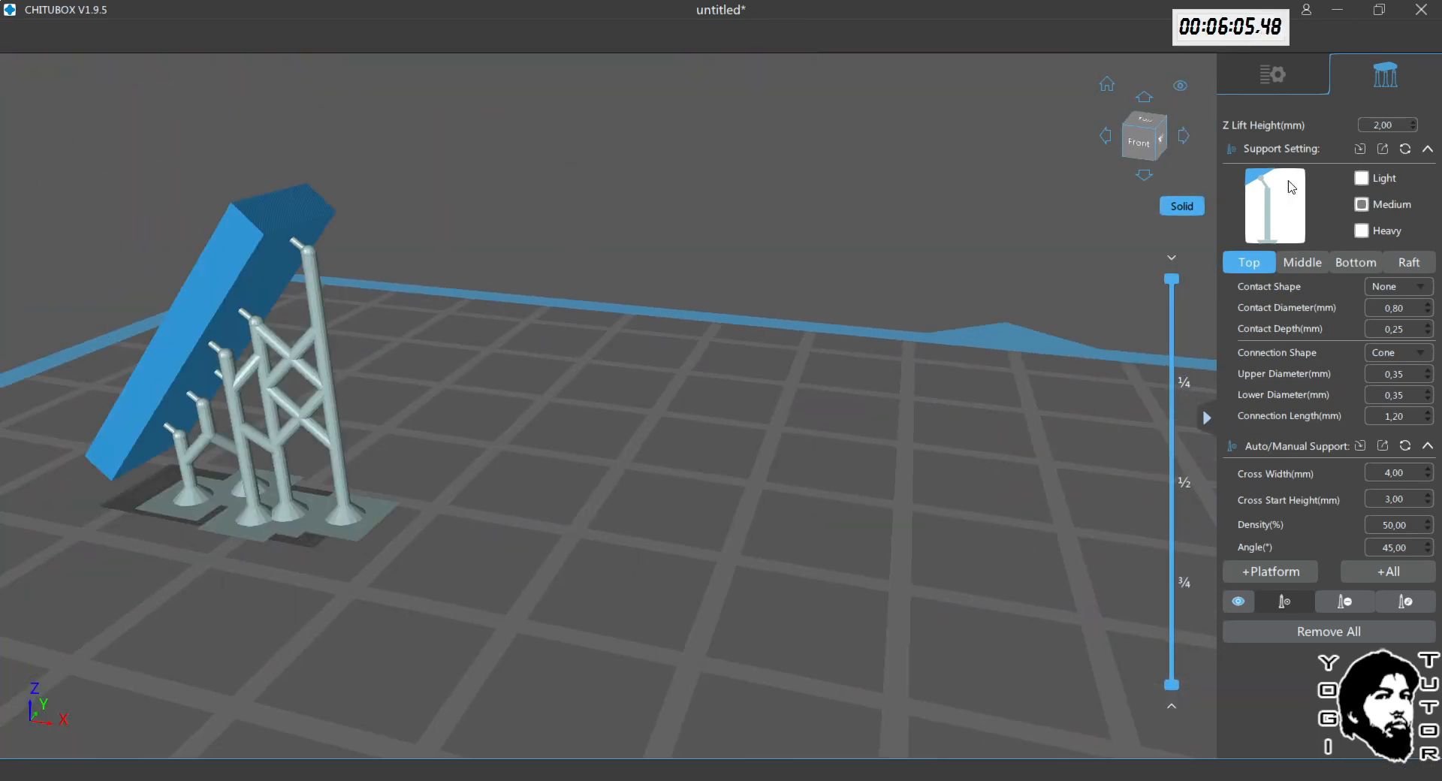
Step: Leave support mode and review the general setting for automatically centering the selected model in support mode
{"action": "left_click", "coordinate": [1281, 81]}
{"action": "scroll", "coordinate": [777, 233], "scroll_direction": "down", "scroll_amount": 3}
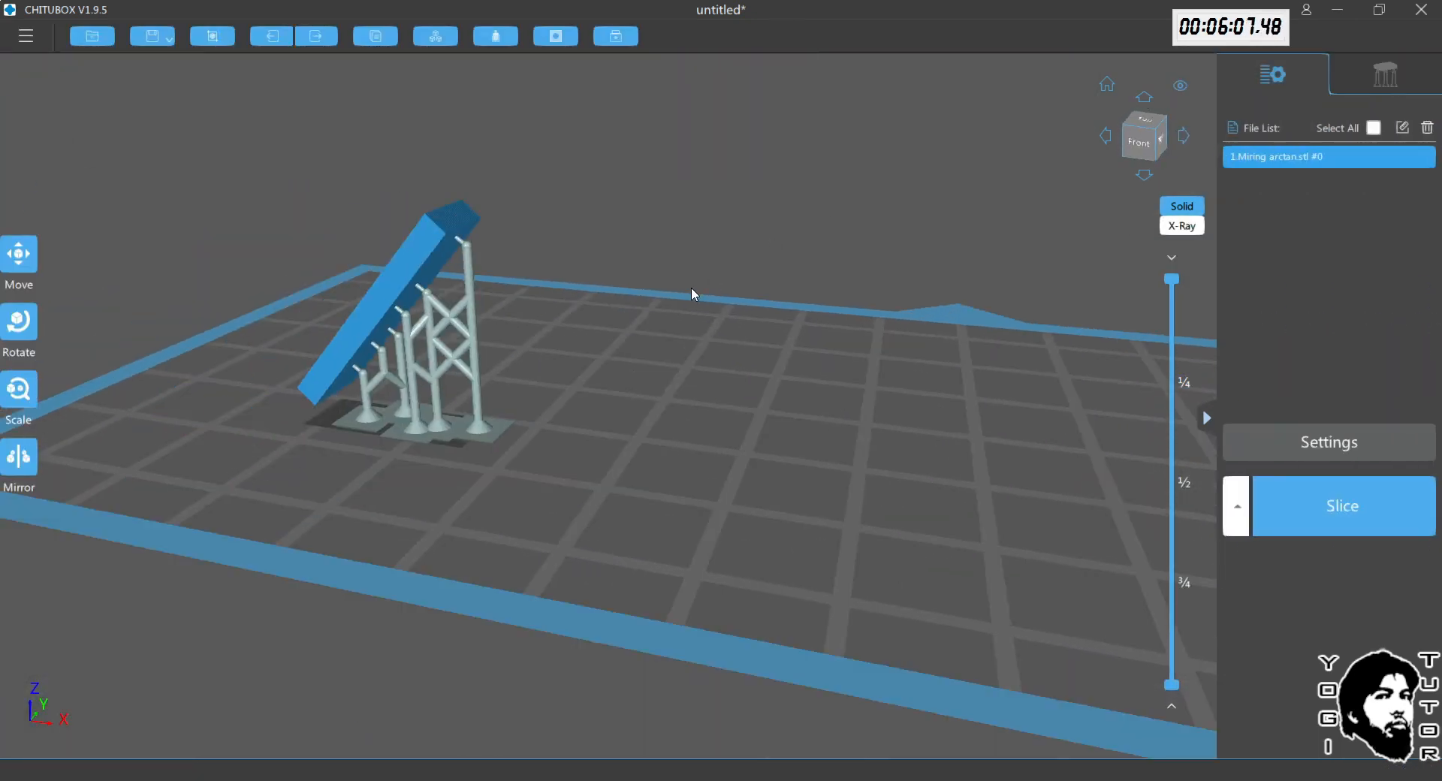
{"action": "right_click_drag", "start_coordinate": [690, 290], "coordinate": [704, 279]}
{"action": "right_click_drag", "start_coordinate": [599, 416], "coordinate": [656, 398]}
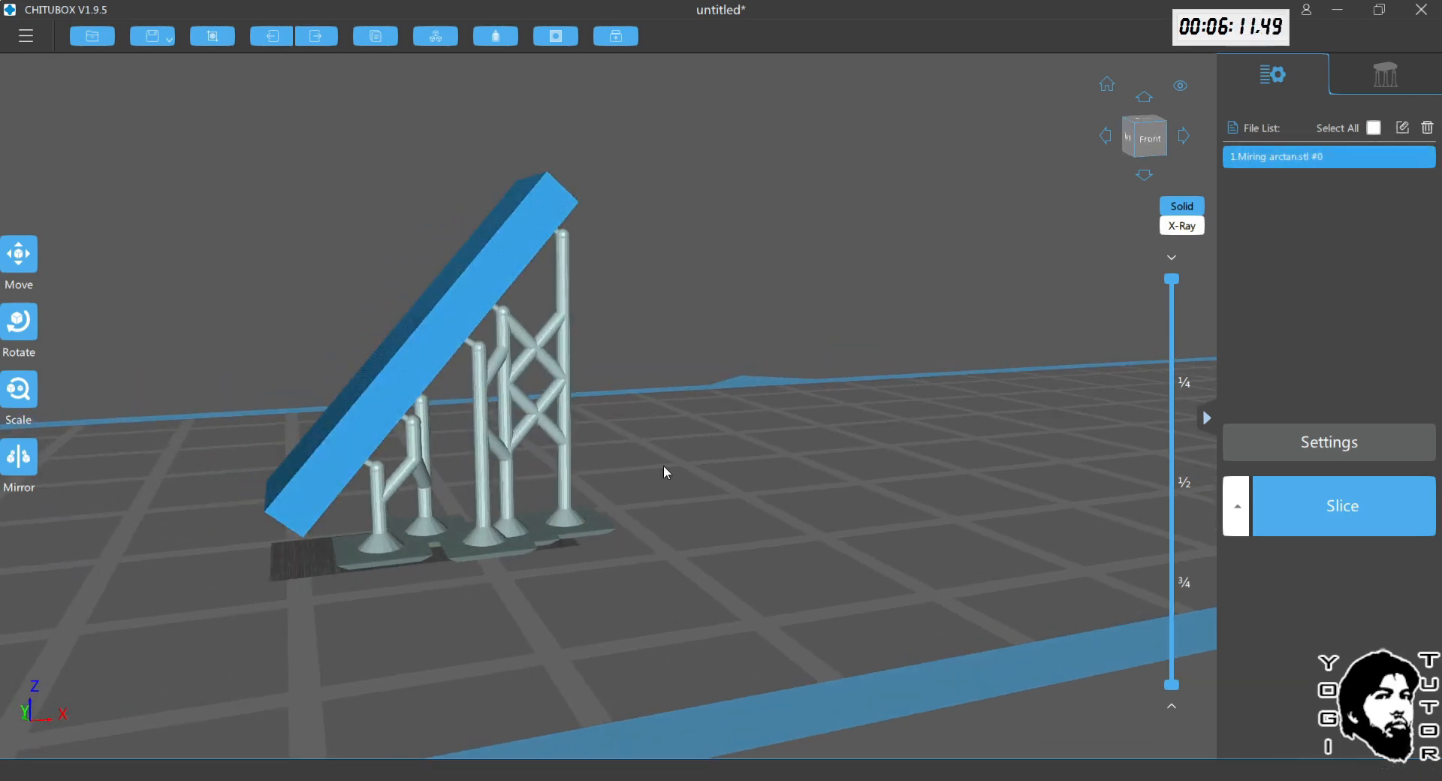
{"action": "left_click", "coordinate": [27, 36]}
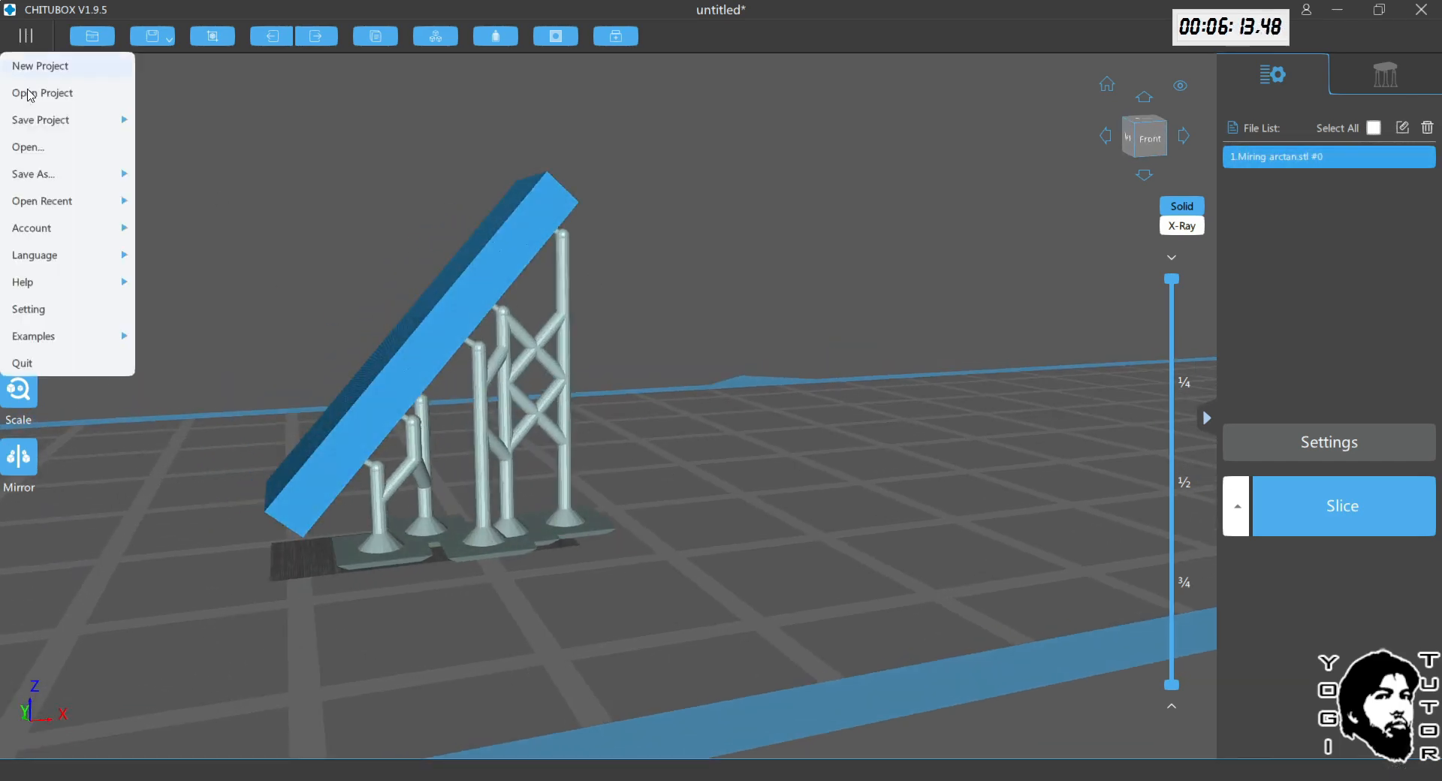
{"action": "left_click", "coordinate": [35, 309]}
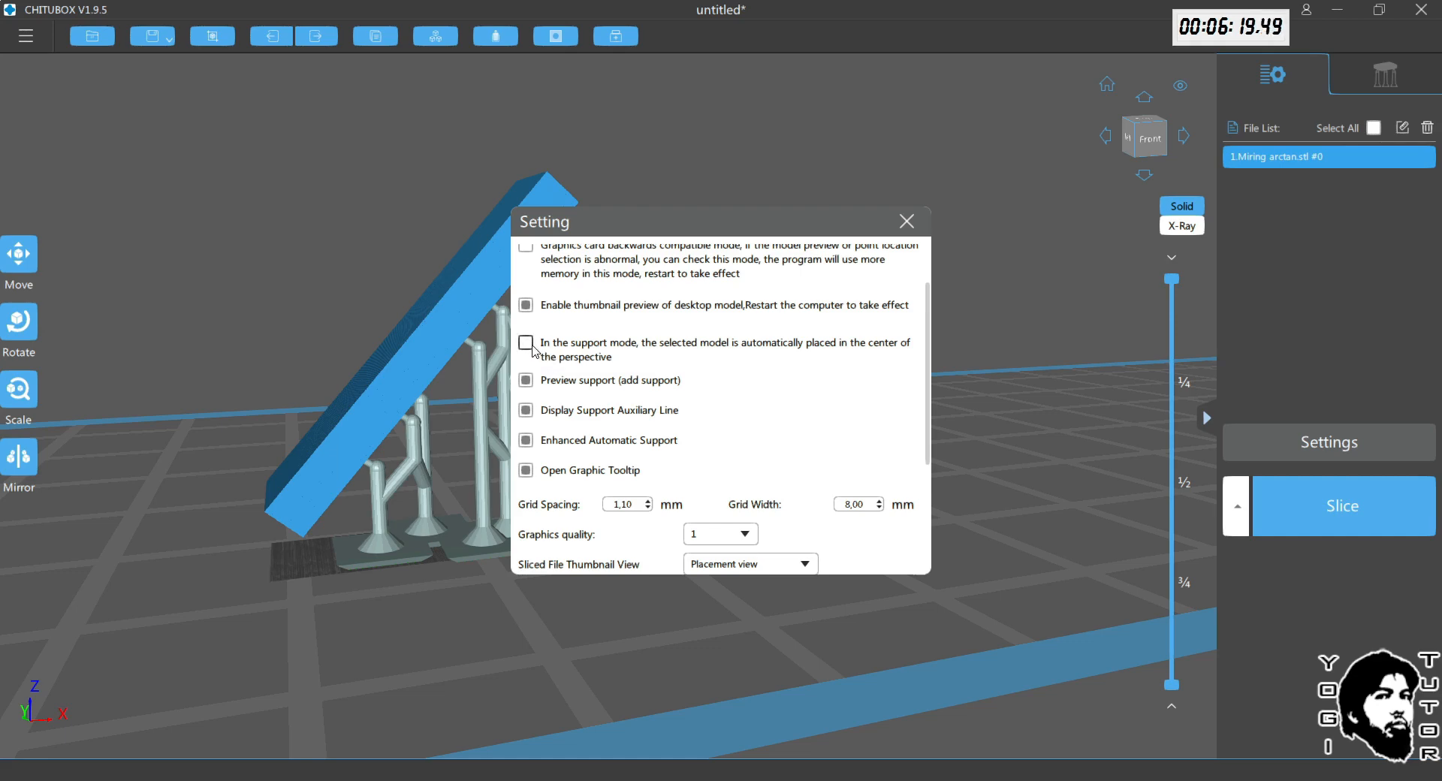
{"action": "left_click", "coordinate": [907, 221]}
Step: Re-enter support mode and examine the block's placement in the view from several angles and across the whole build plate
{"action": "right_click_drag", "start_coordinate": [691, 313], "coordinate": [714, 322]}
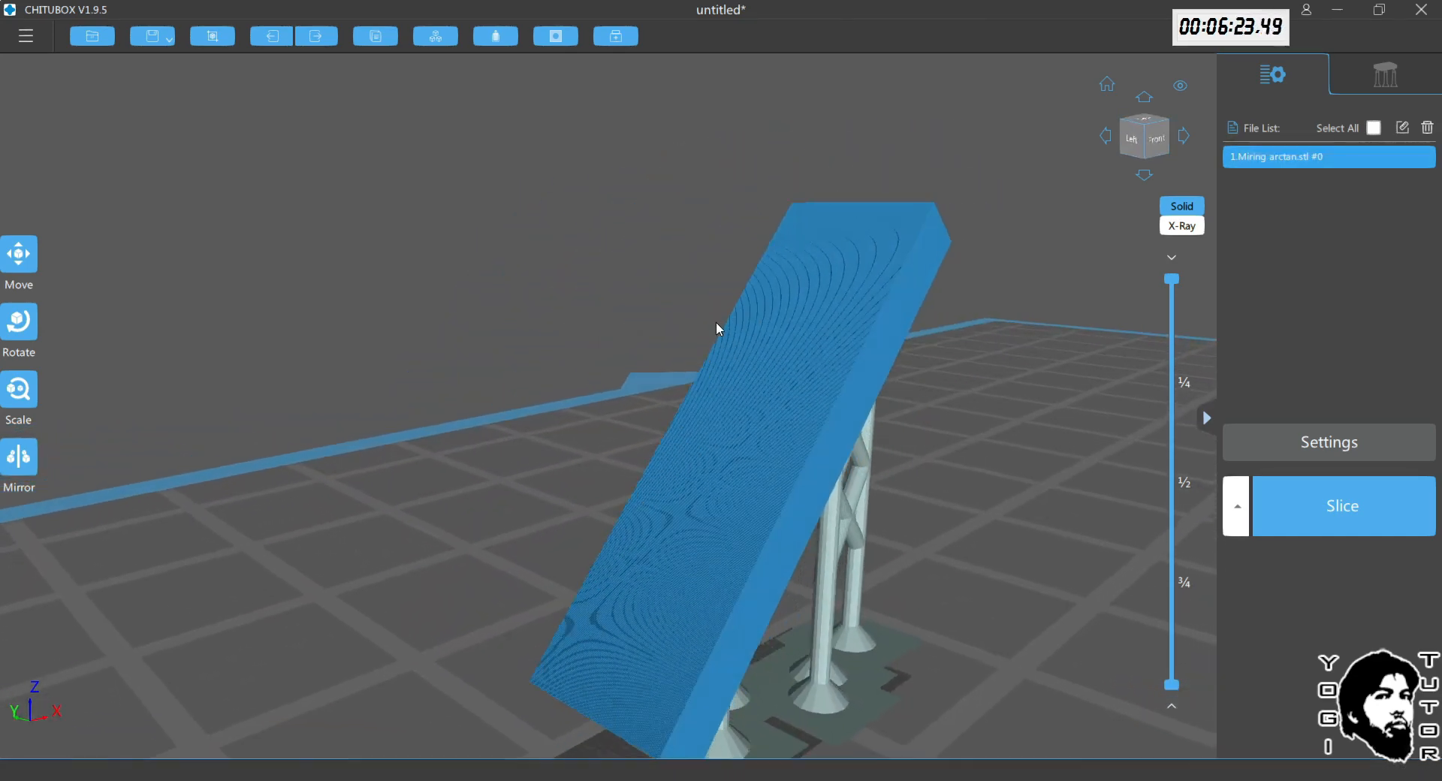
{"action": "left_click", "coordinate": [1383, 87]}
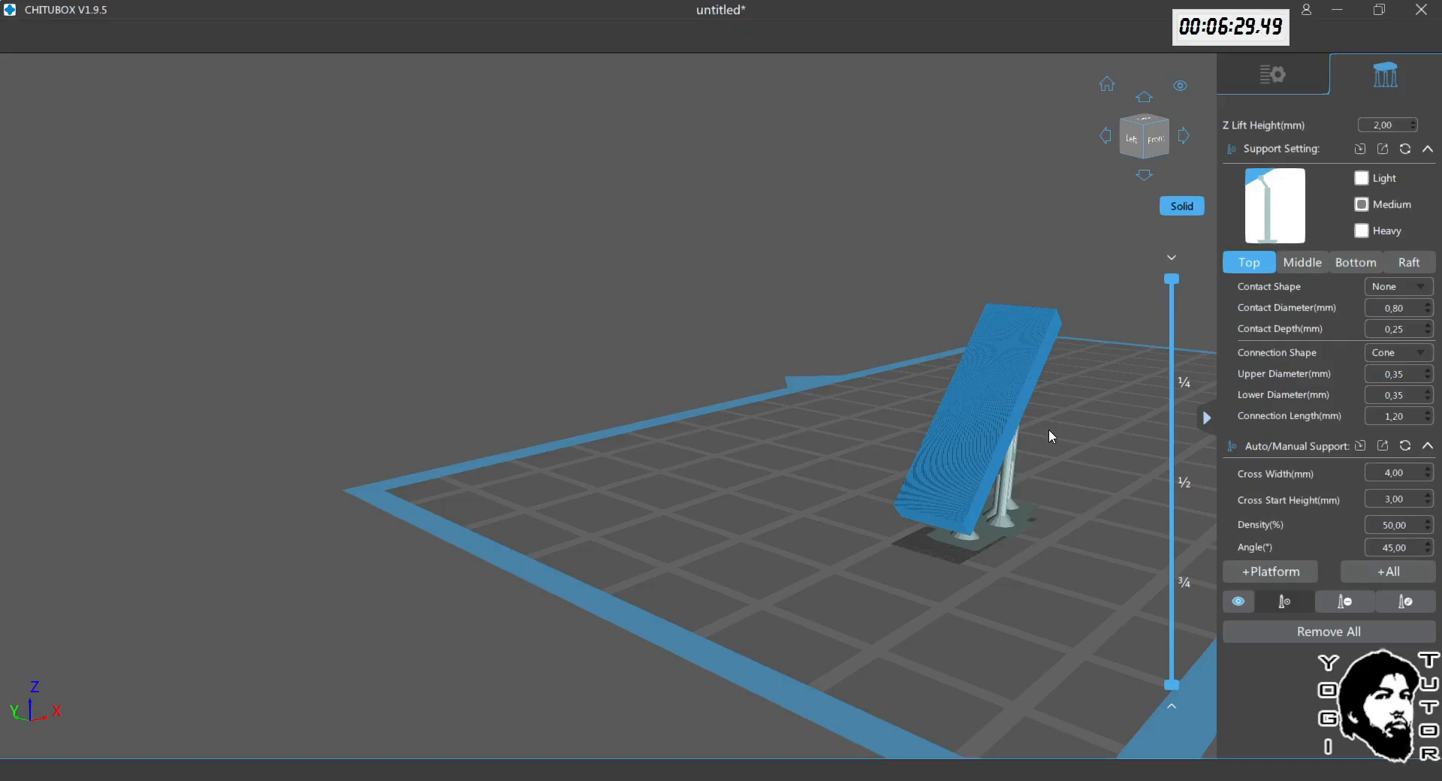
{"action": "scroll", "coordinate": [1021, 422], "scroll_direction": "up", "scroll_amount": 6}
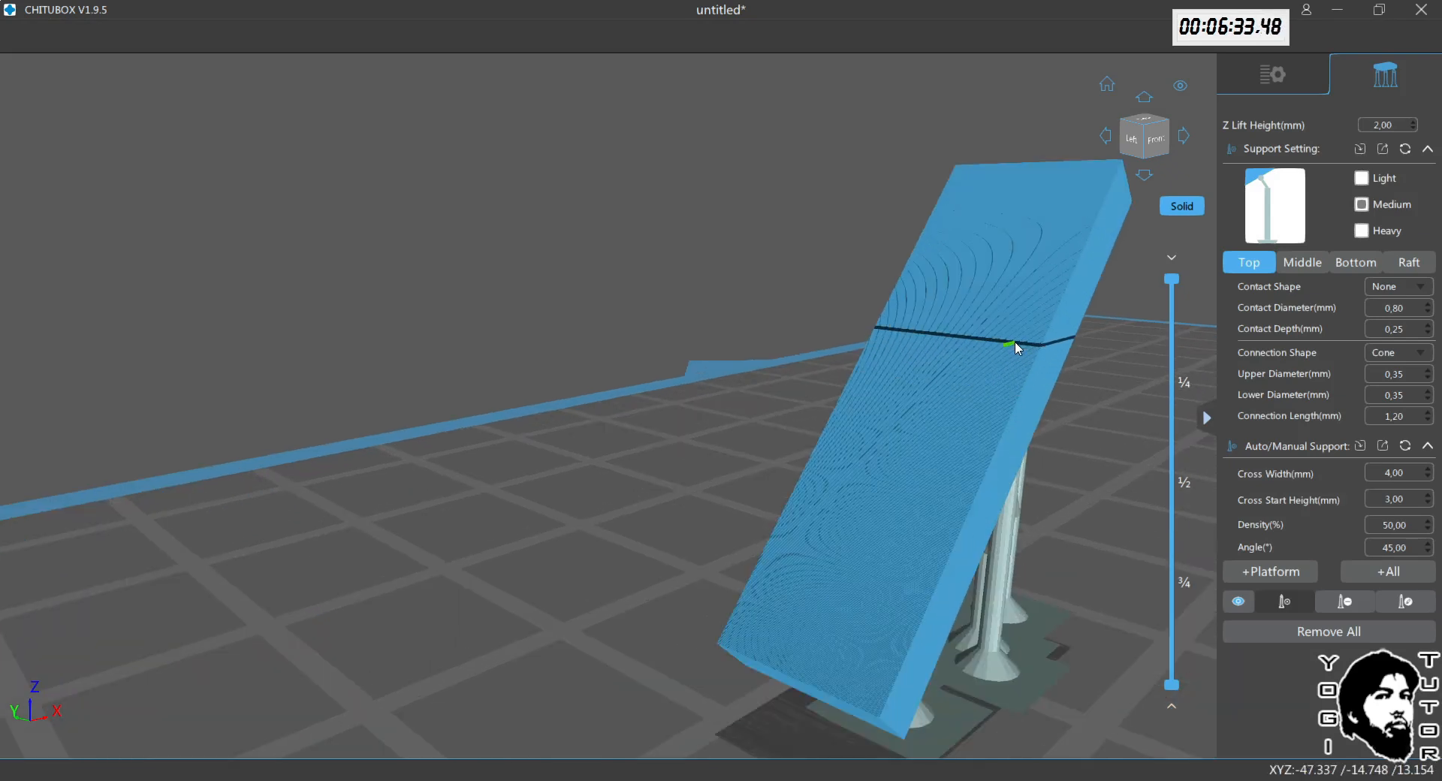
{"action": "right_click_drag", "start_coordinate": [1013, 347], "coordinate": [897, 325]}
{"action": "scroll", "coordinate": [897, 326], "scroll_direction": "down", "scroll_amount": 5}
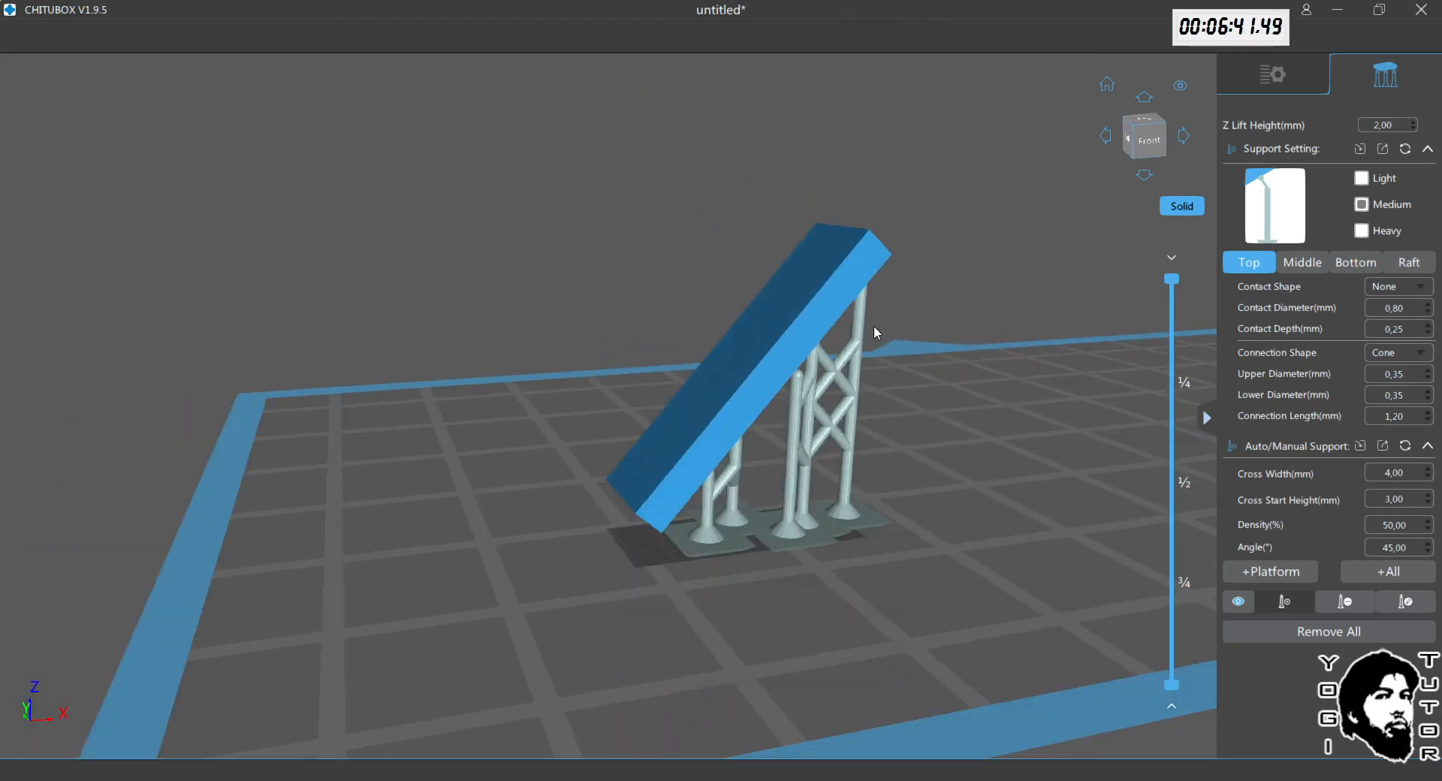
{"action": "scroll", "coordinate": [886, 342], "scroll_direction": "down", "scroll_amount": 2}
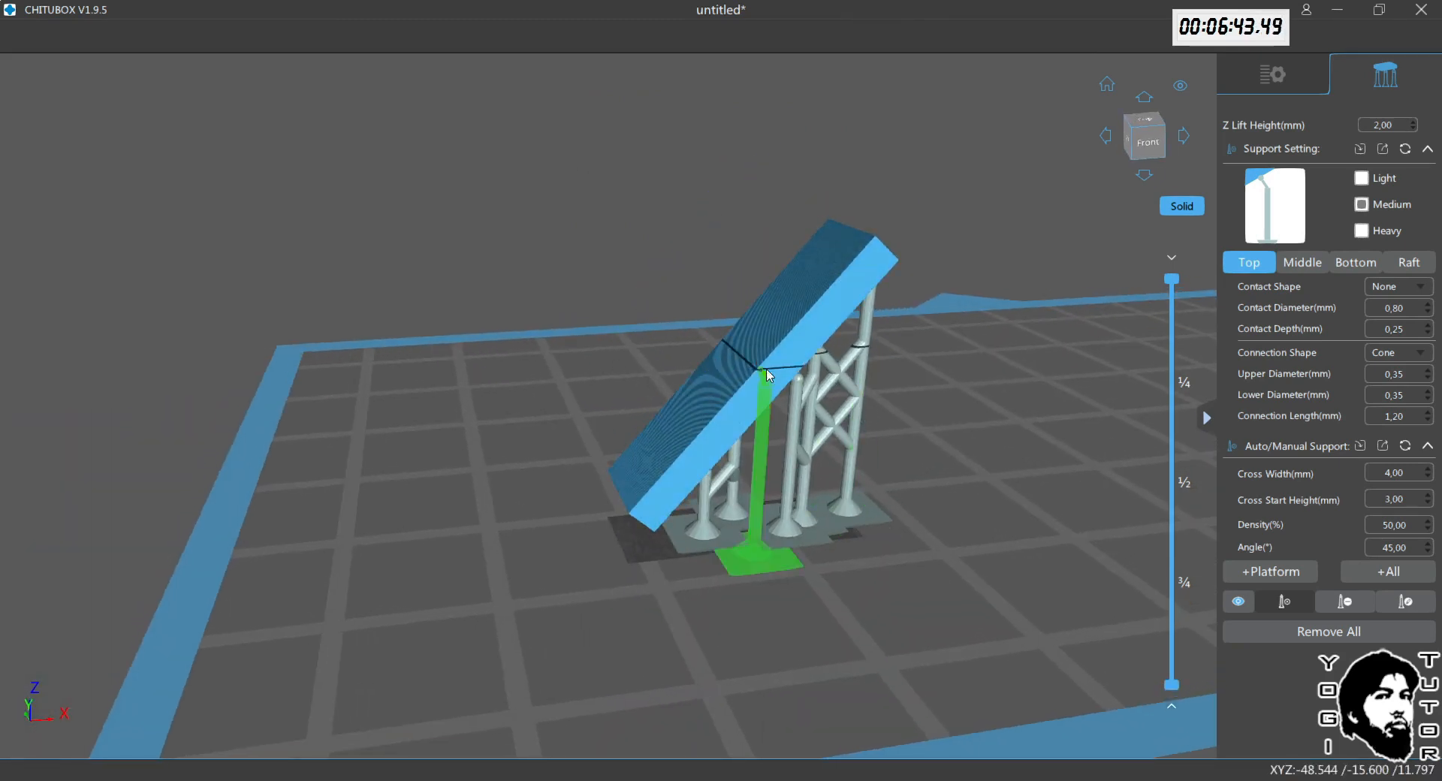
{"action": "right_click_drag", "start_coordinate": [788, 375], "coordinate": [684, 394]}
{"action": "middle_click_drag", "start_coordinate": [682, 389], "coordinate": [322, 335]}
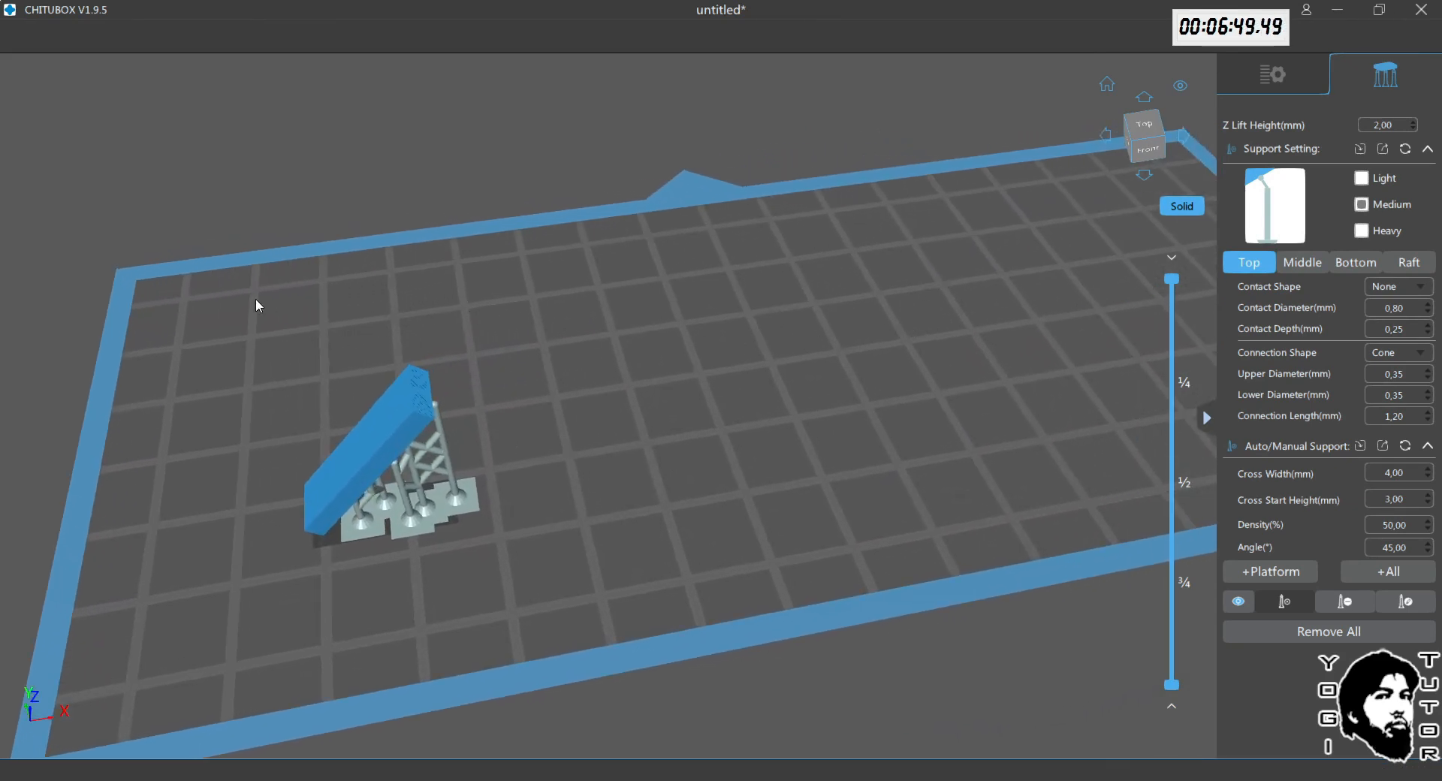
{"action": "right_click_drag", "start_coordinate": [321, 374], "coordinate": [375, 409]}
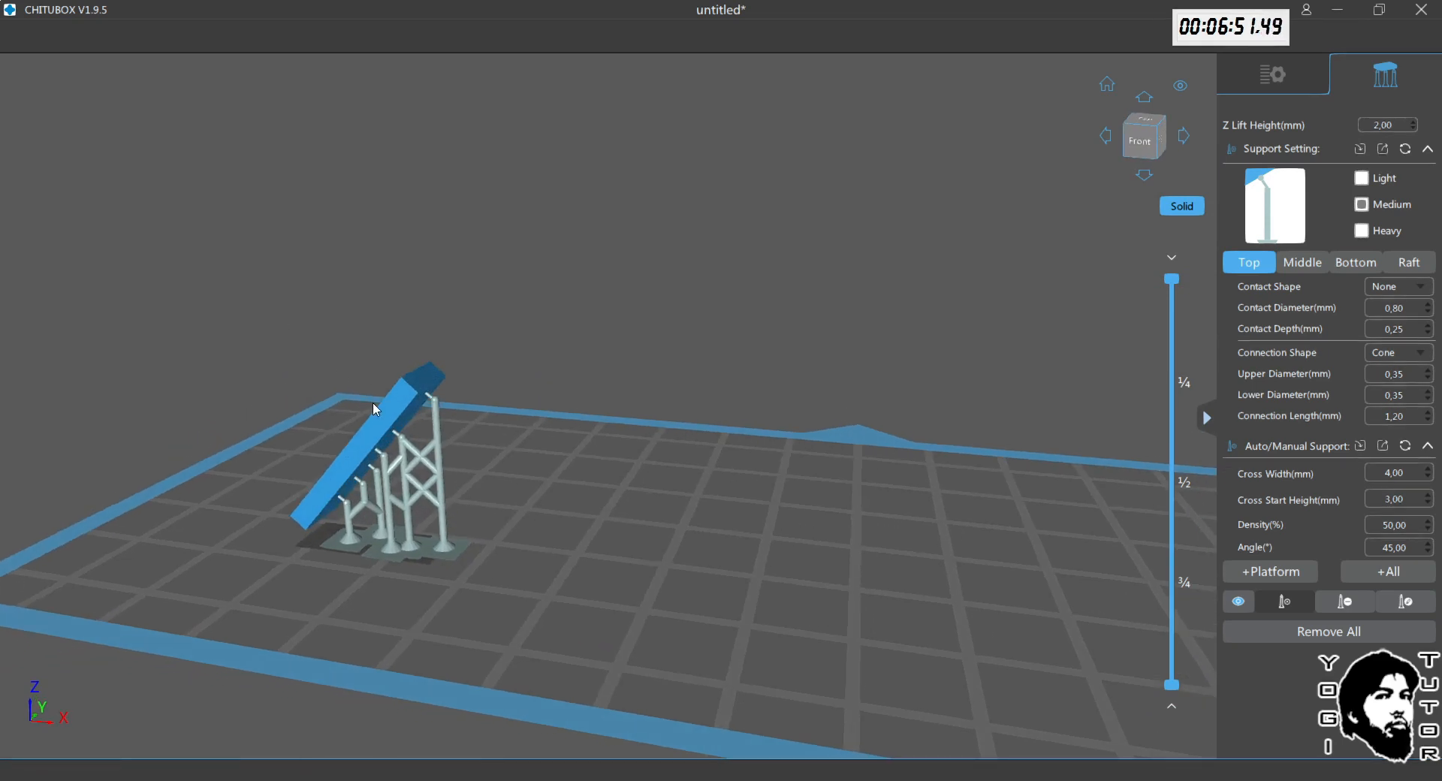
Step: Examine the support preview and the auxiliary height line on the block and its existing supports from several angles
{"action": "scroll", "coordinate": [374, 406], "scroll_direction": "up", "scroll_amount": 3}
{"action": "scroll", "coordinate": [589, 452], "scroll_direction": "down", "scroll_amount": 3}
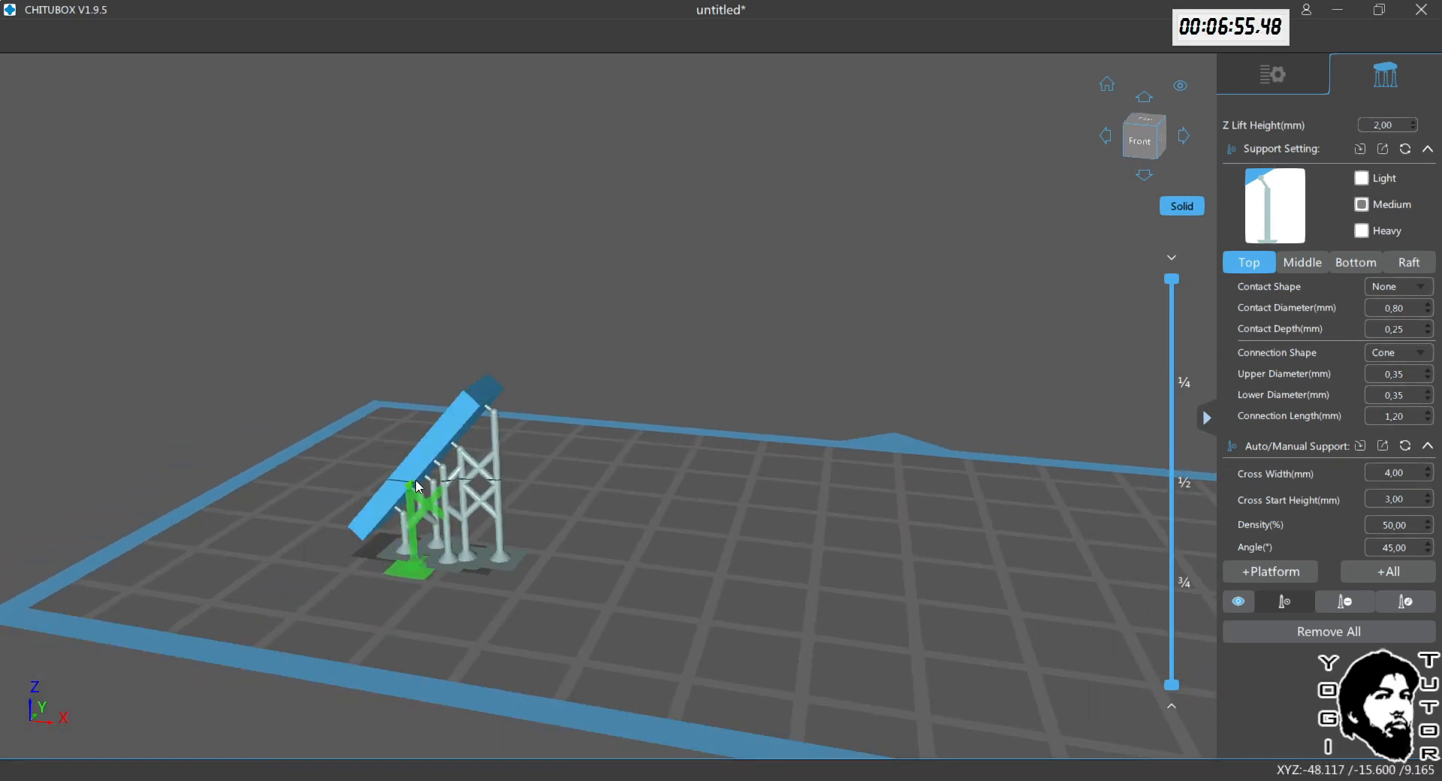
{"action": "scroll", "coordinate": [419, 484], "scroll_direction": "up", "scroll_amount": 3}
{"action": "right_click_drag", "start_coordinate": [419, 484], "coordinate": [404, 422]}
{"action": "right_click_drag", "start_coordinate": [628, 422], "coordinate": [653, 433]}
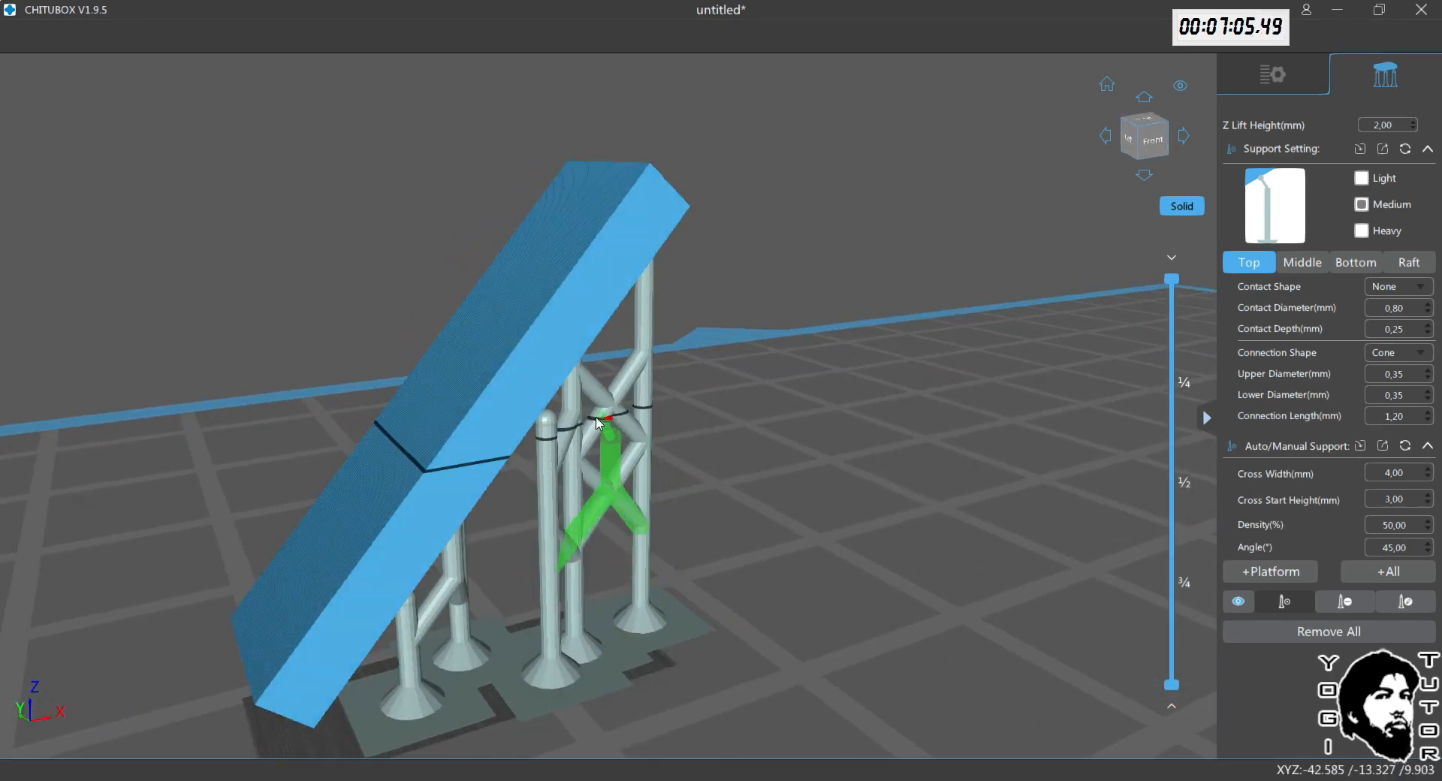
{"action": "right_click_drag", "start_coordinate": [556, 428], "coordinate": [496, 400]}
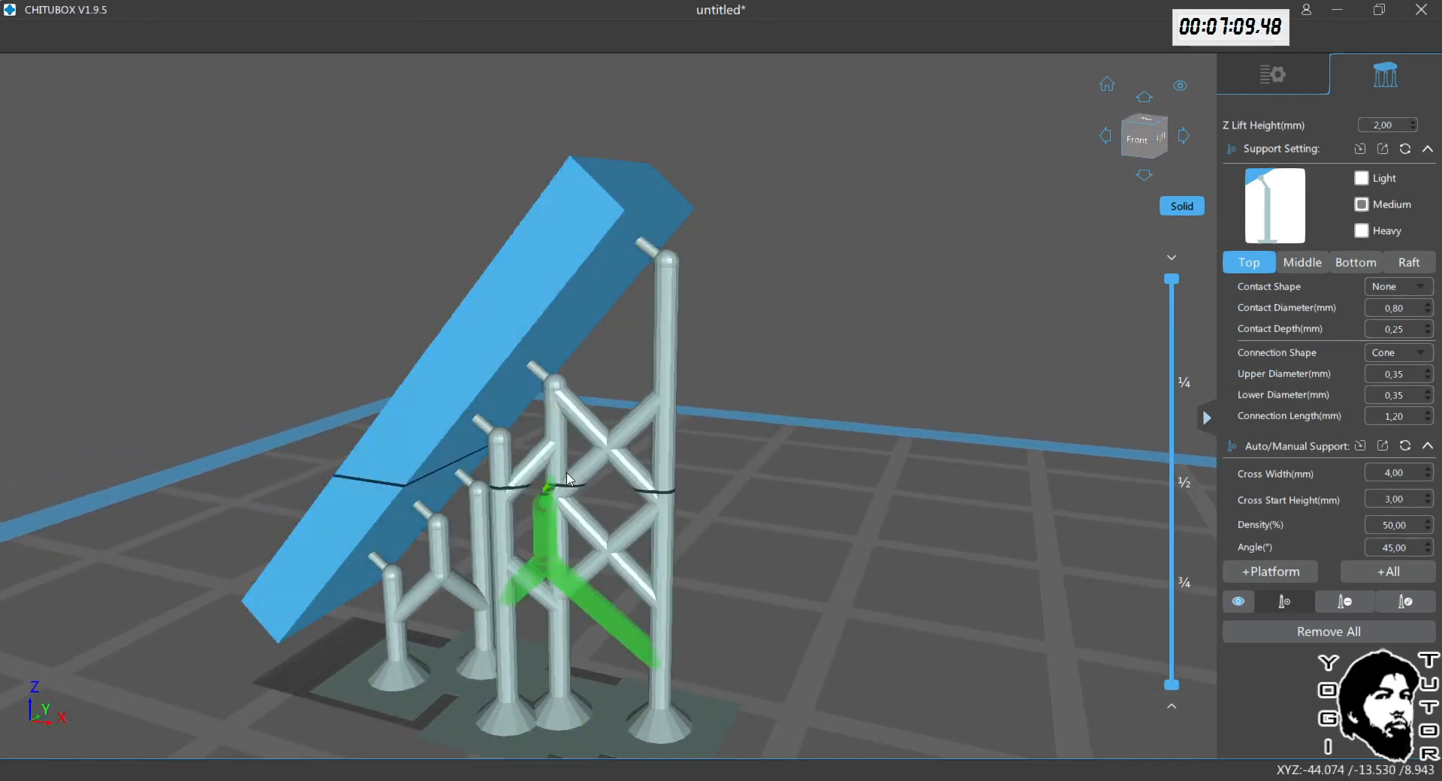
{"action": "right_click_drag", "start_coordinate": [511, 496], "coordinate": [727, 455]}
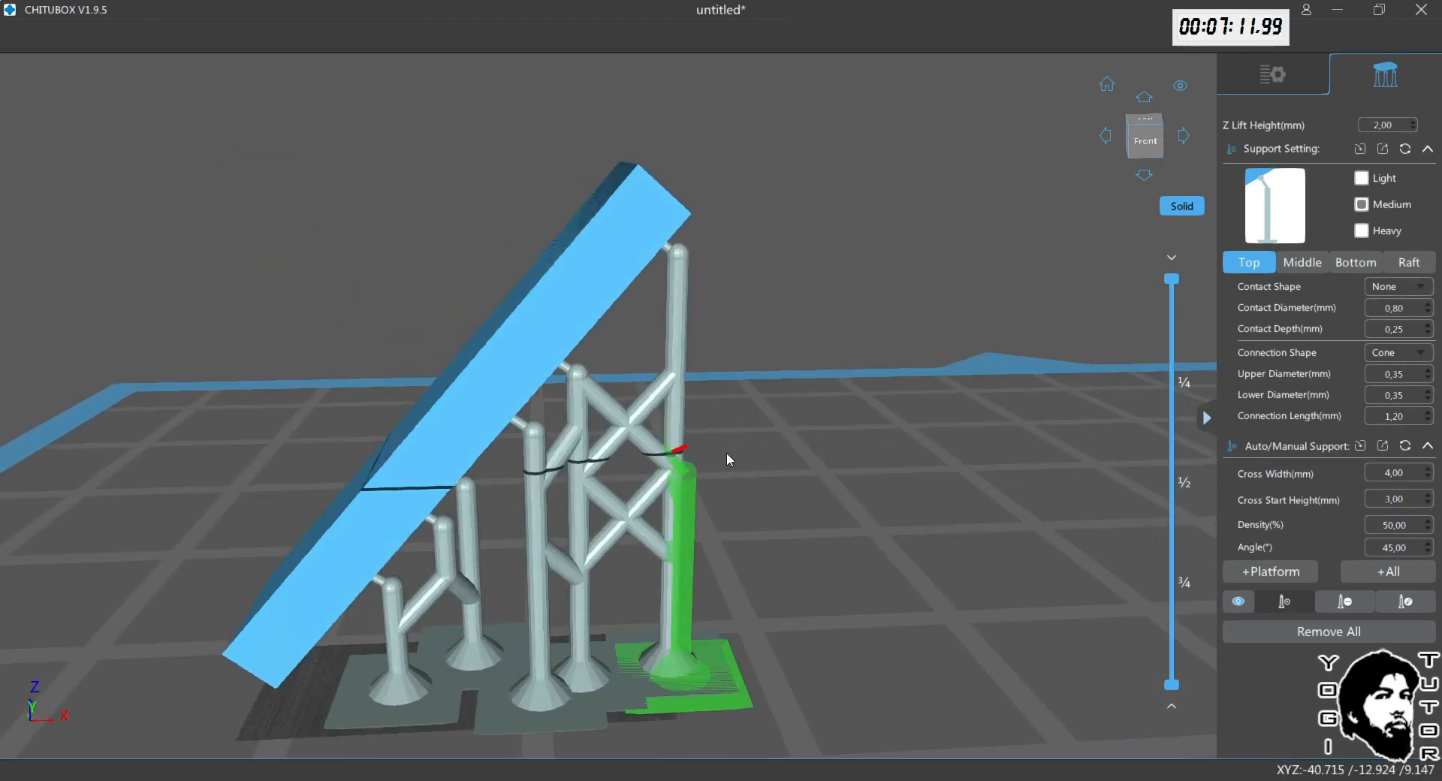
Step: Leave support mode, move the supported block to about X -39, and raise it to about Z 12.5 mm
{"action": "left_click", "coordinate": [1281, 67]}
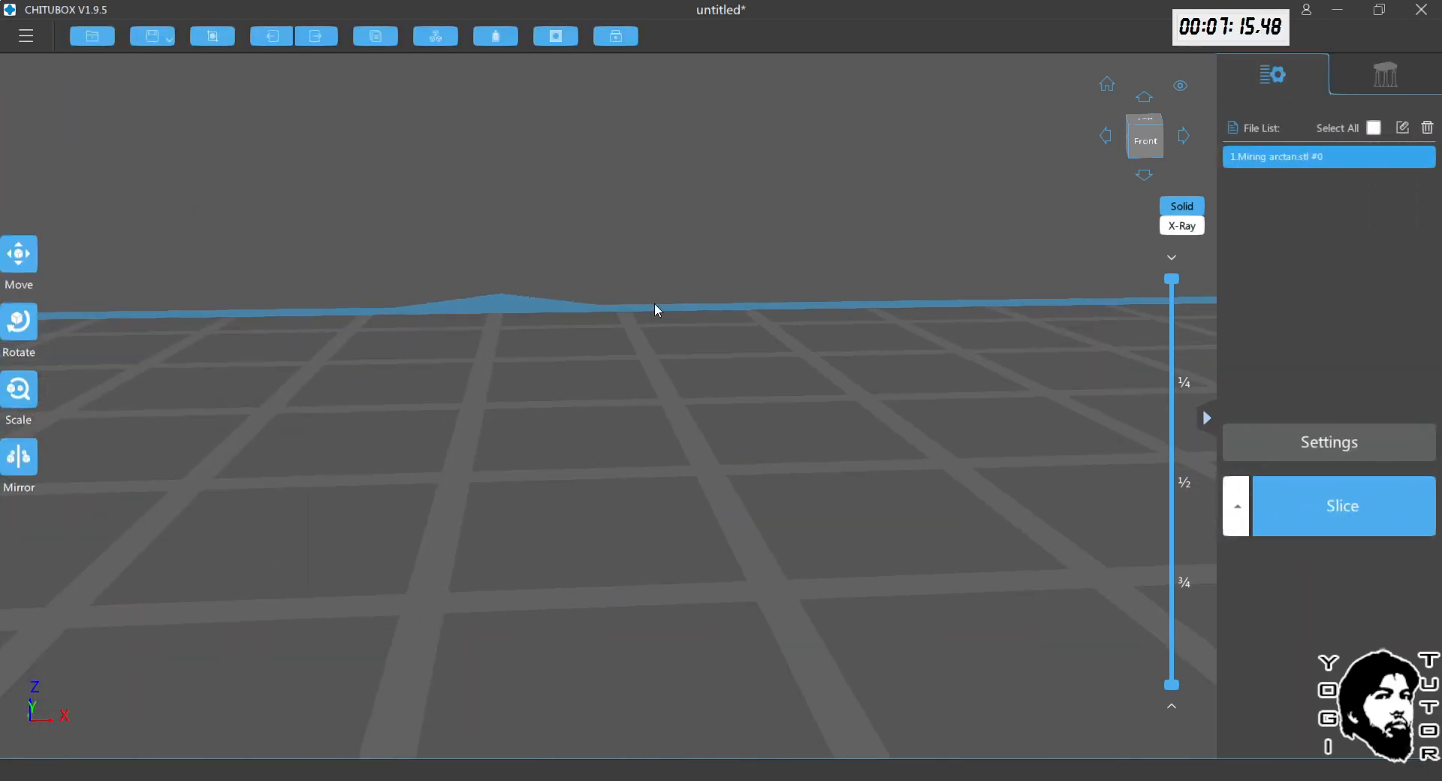
{"action": "scroll", "coordinate": [579, 348], "scroll_direction": "up", "scroll_amount": 5}
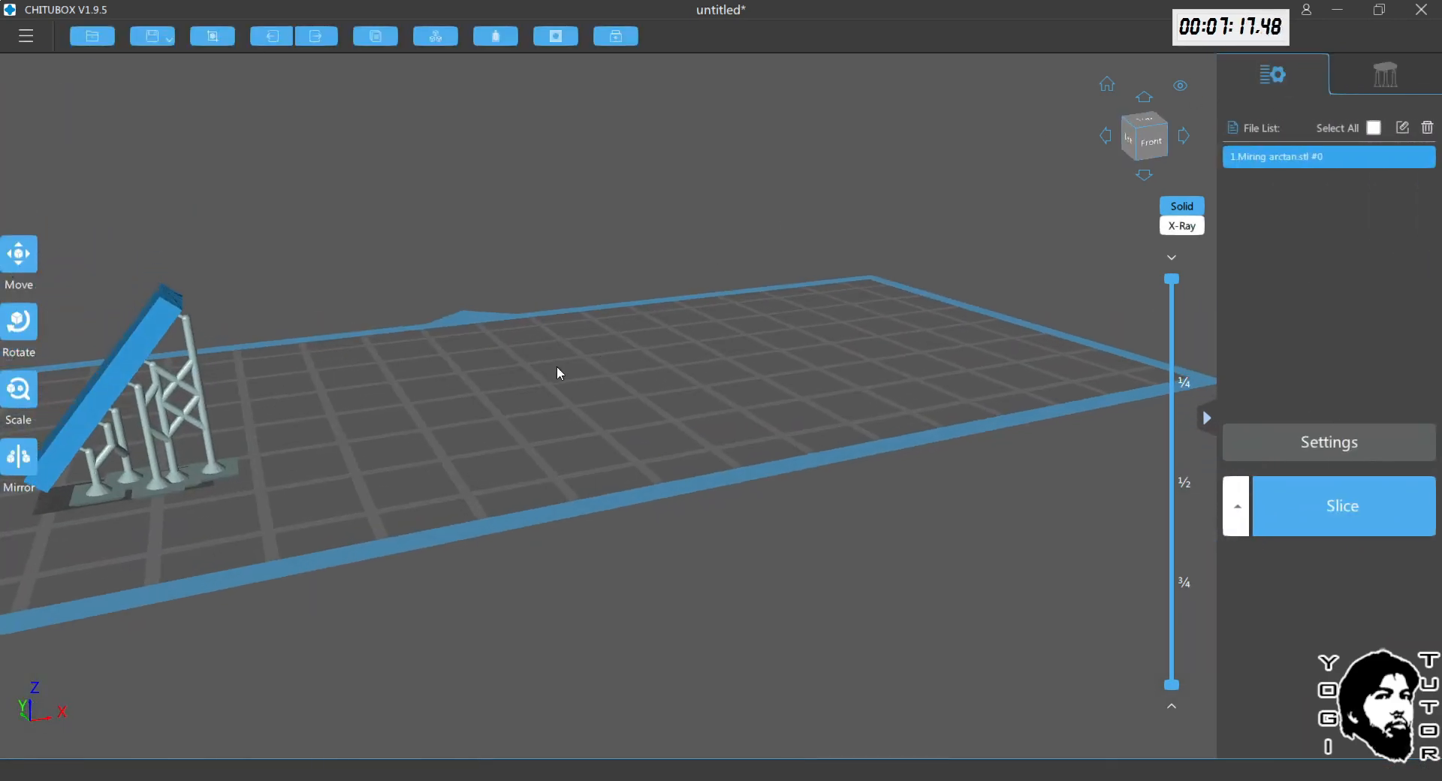
{"action": "middle_click_drag", "start_coordinate": [321, 347], "coordinate": [574, 359]}
{"action": "left_click_drag", "start_coordinate": [575, 362], "coordinate": [566, 367]}
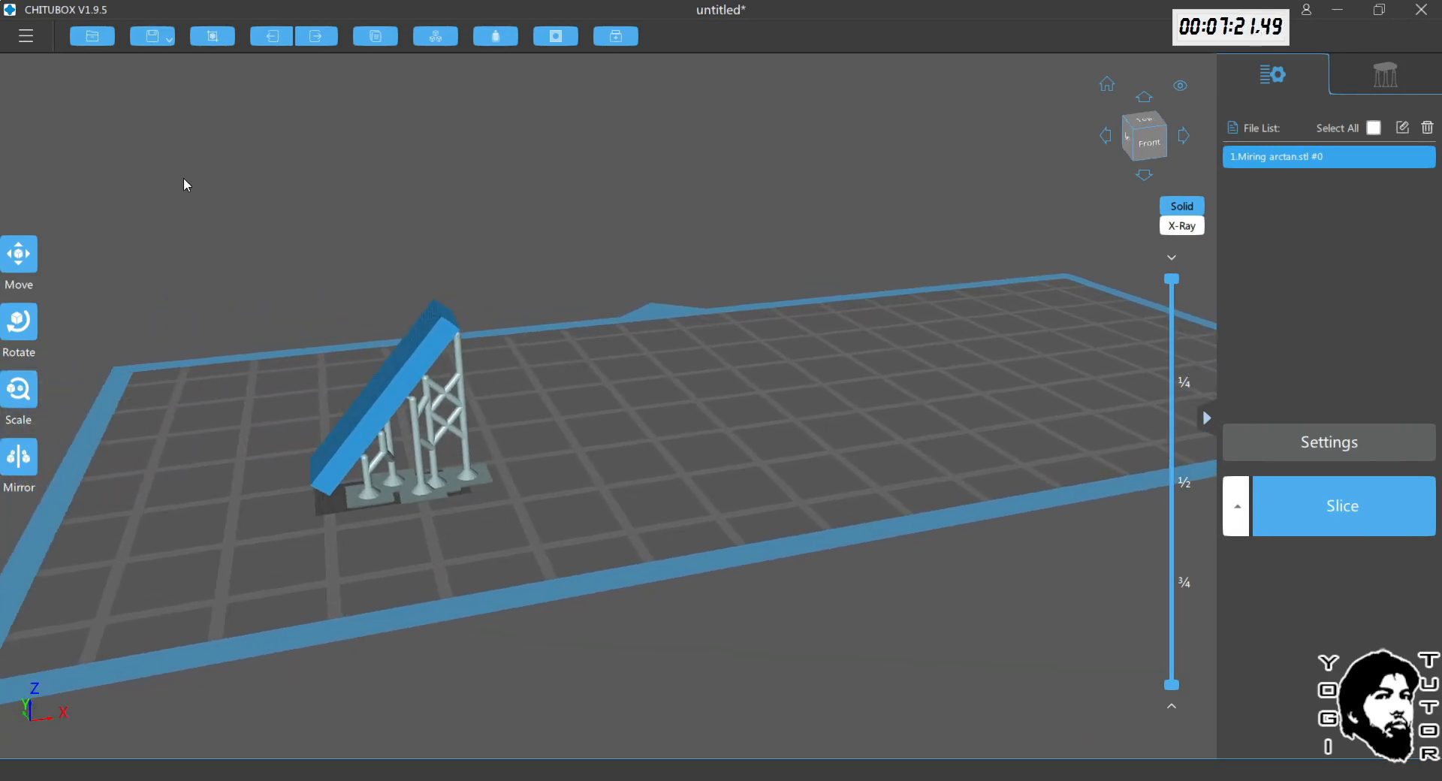
{"action": "left_click", "coordinate": [26, 268]}
{"action": "left_click_drag", "start_coordinate": [483, 386], "coordinate": [561, 374]}
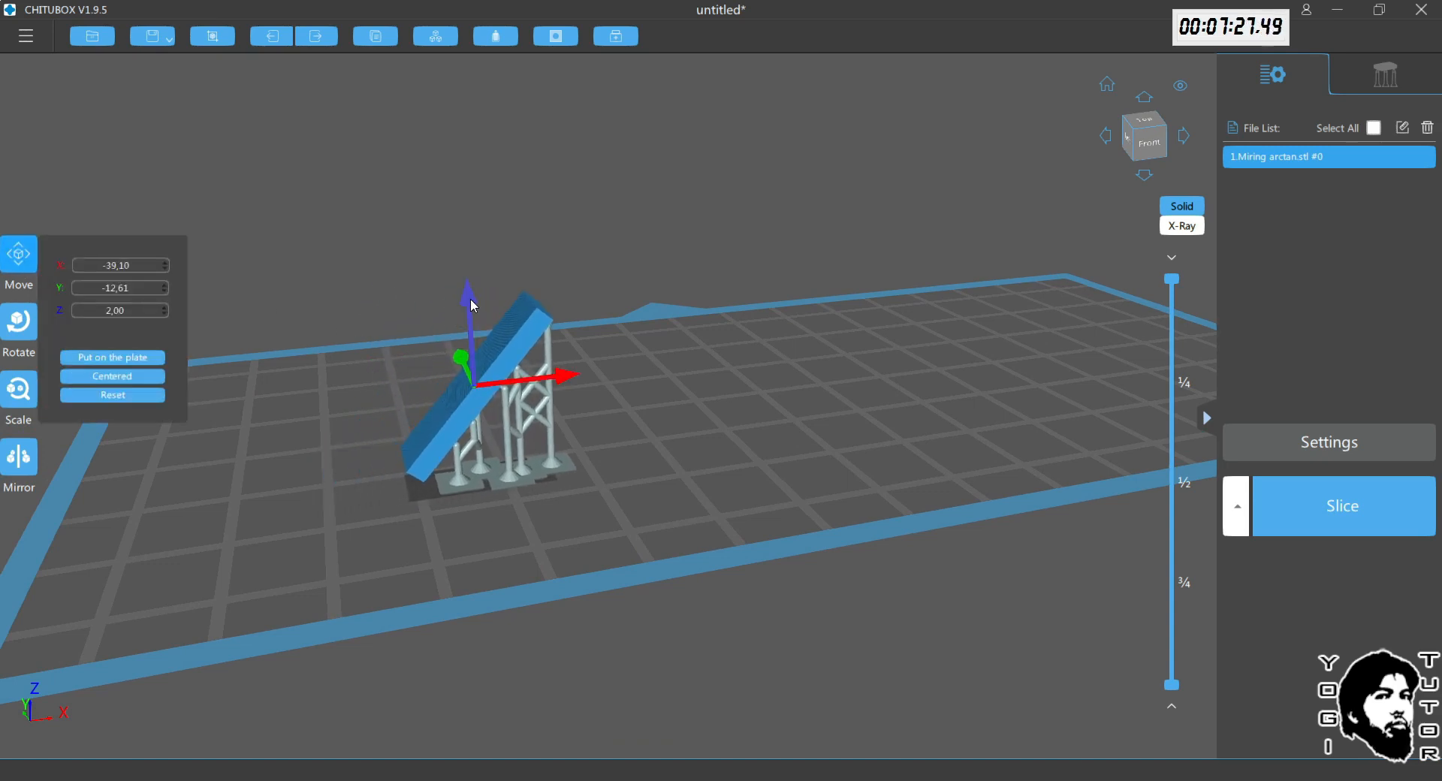
{"action": "left_click_drag", "start_coordinate": [470, 298], "coordinate": [465, 184]}
{"action": "mouse_move", "coordinate": [646, 429]}
{"action": "left_mouse_down"}
{"action": "mouse_move", "coordinate": [682, 396]}
{"action": "mouse_move", "coordinate": [621, 318]}
{"action": "mouse_move", "coordinate": [631, 380]}
{"action": "mouse_move", "coordinate": [665, 410]}
{"action": "left_mouse_up"}
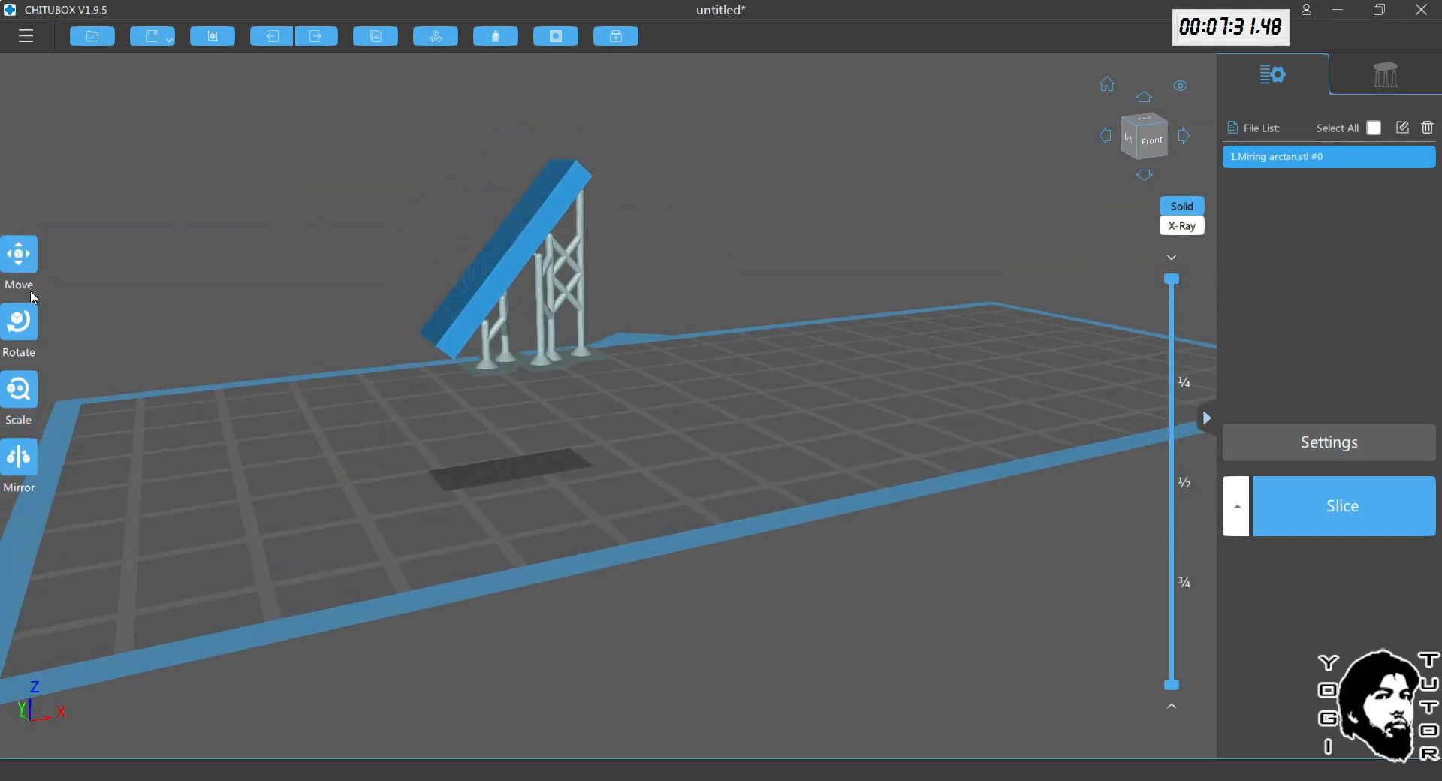
Step: Put the raised block on the plate and examine its support bases at plate level from the front
{"action": "left_click", "coordinate": [22, 259]}
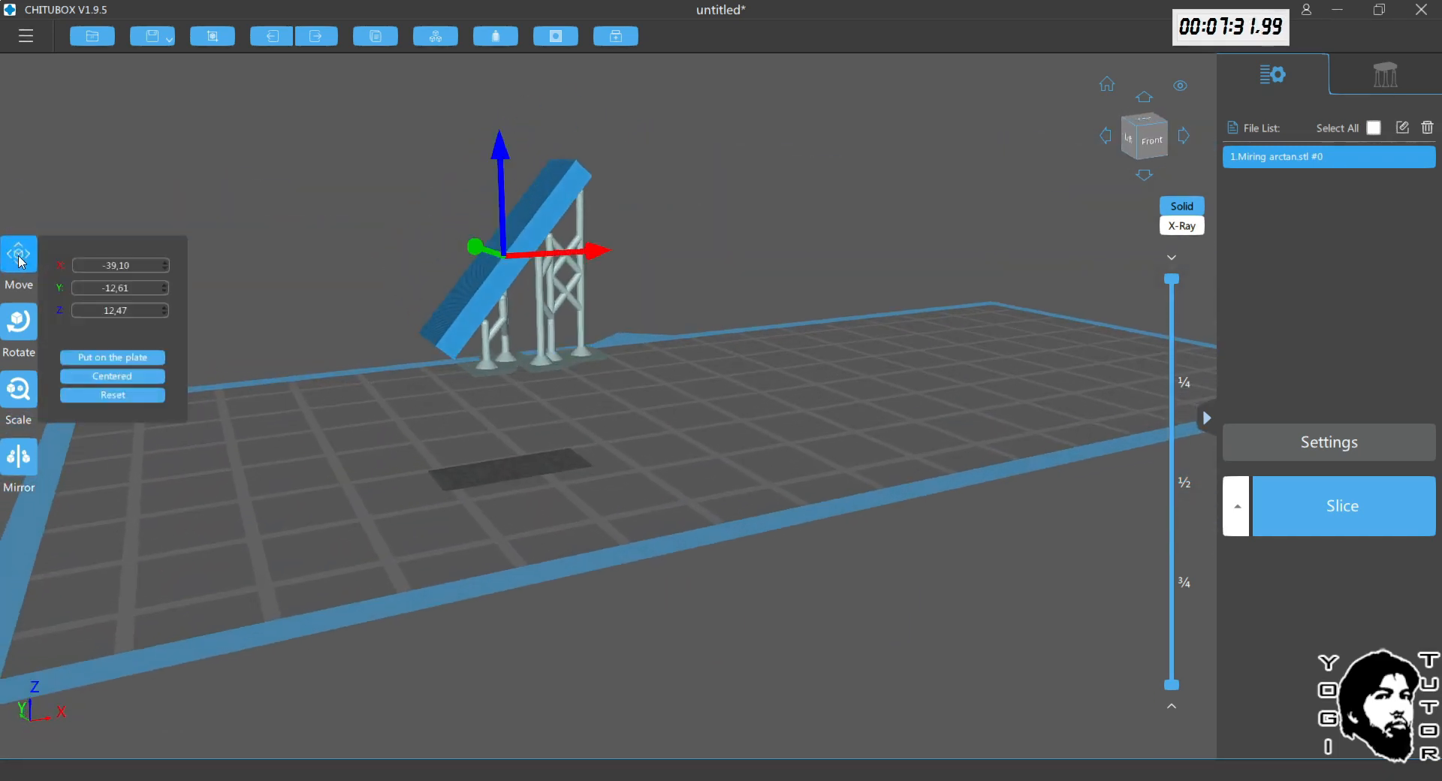
{"action": "left_click", "coordinate": [105, 358]}
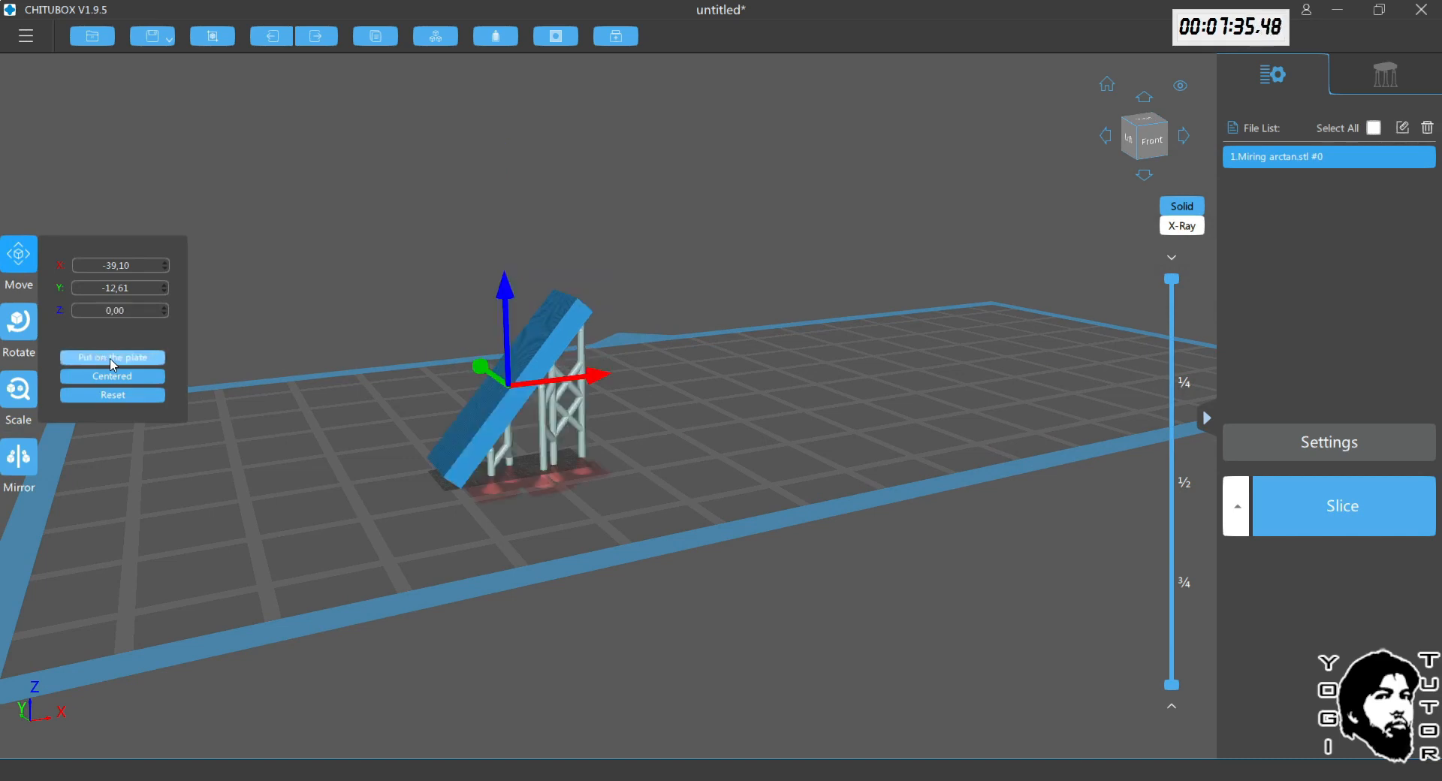
{"action": "left_click_drag", "start_coordinate": [341, 409], "coordinate": [519, 386]}
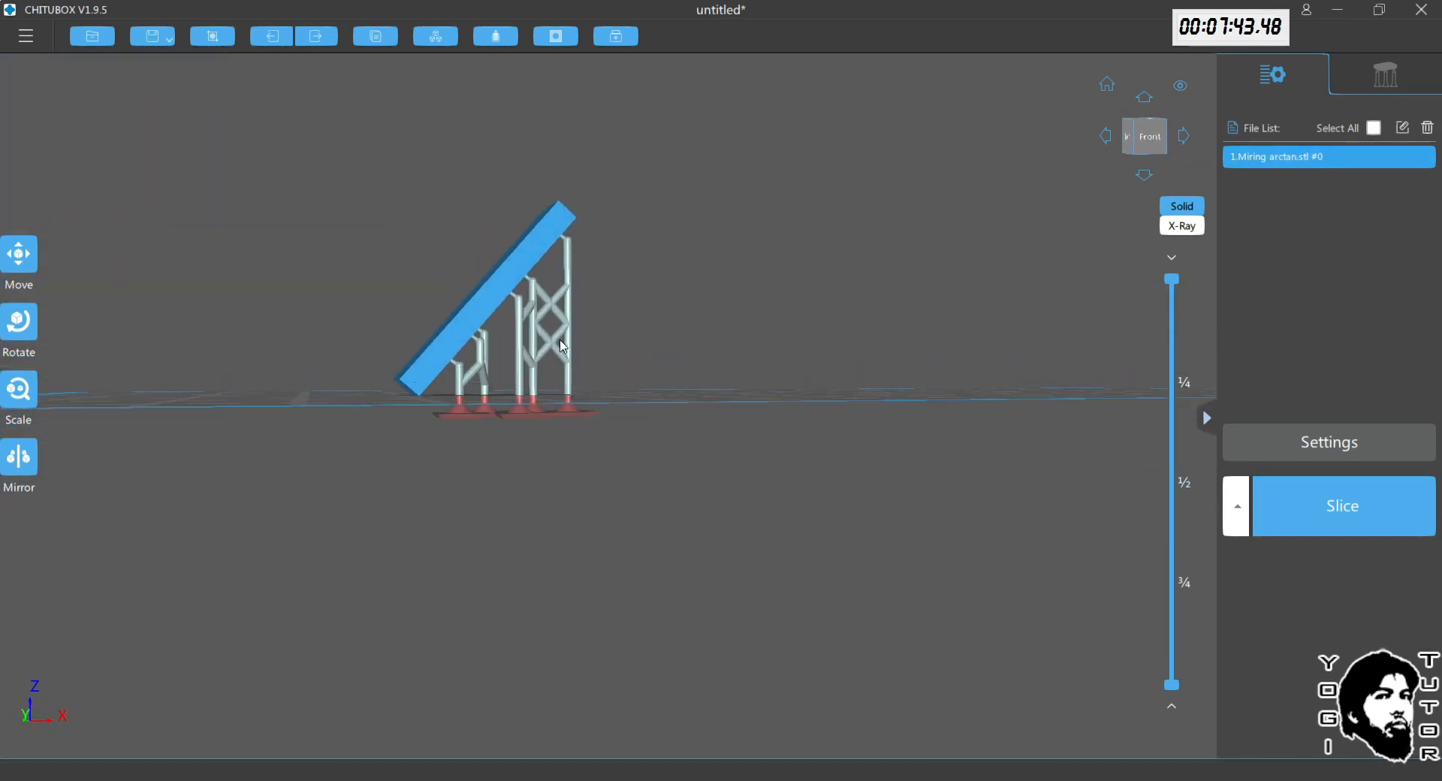
{"action": "scroll", "coordinate": [443, 373], "scroll_direction": "up", "scroll_amount": 2}
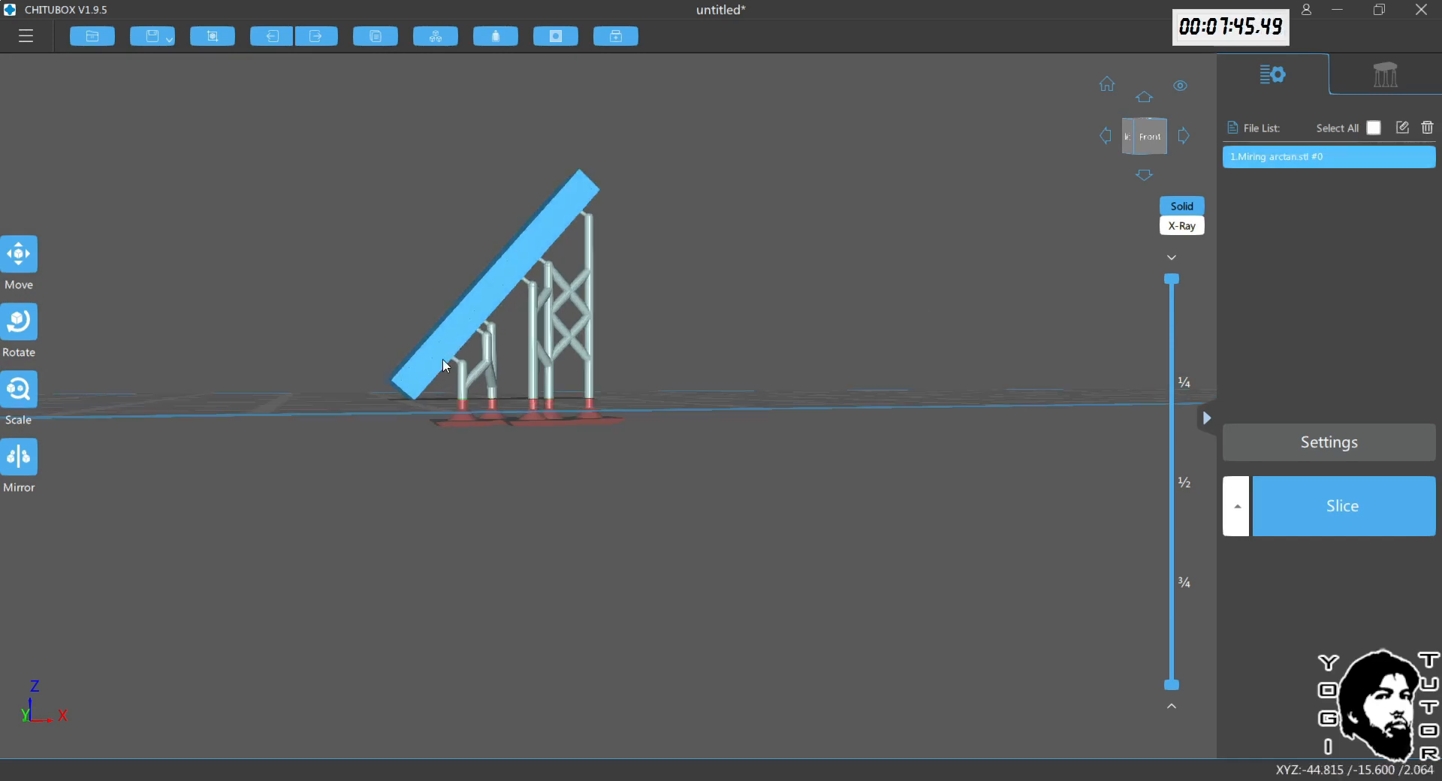
{"action": "left_click_drag", "start_coordinate": [445, 367], "coordinate": [516, 408]}
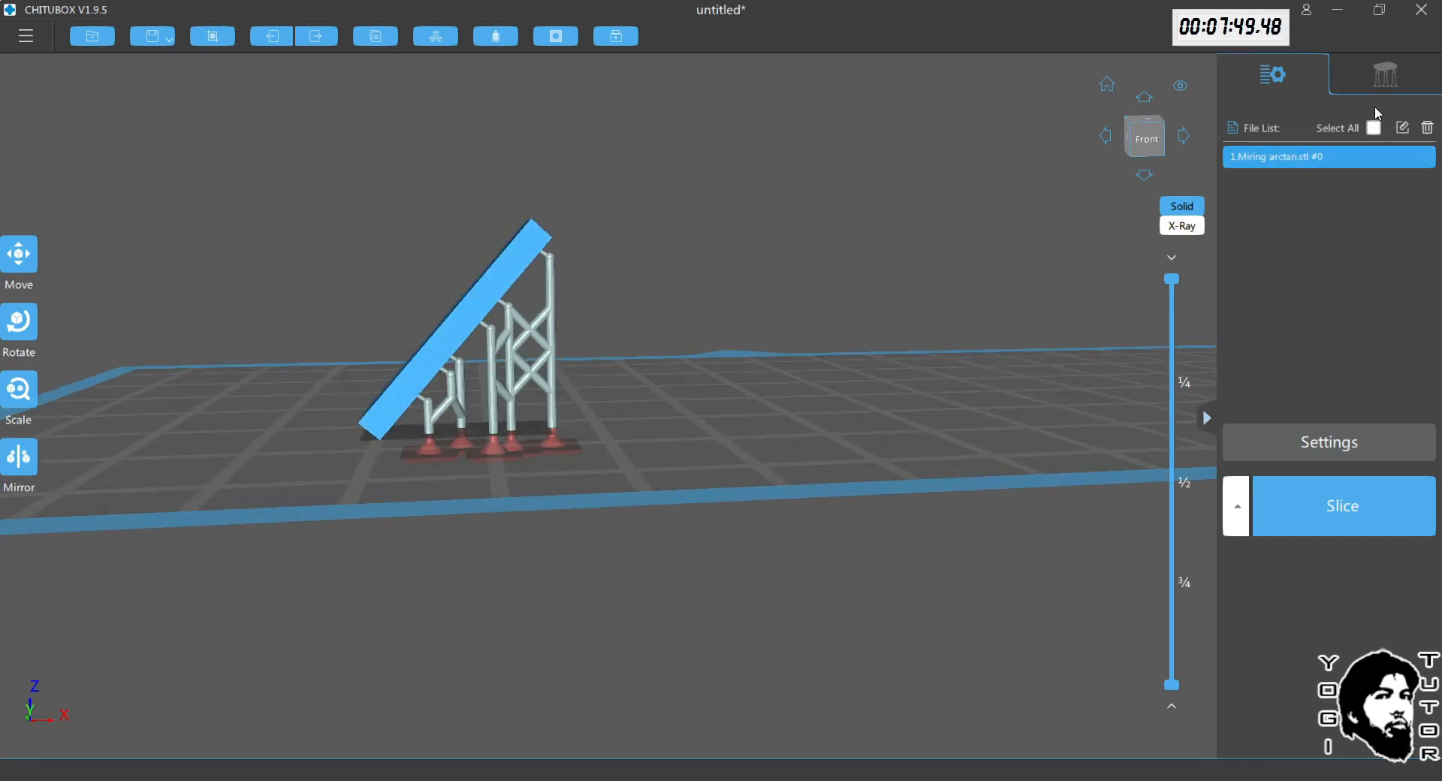
Step: Enter support mode and remove all supports from the block
{"action": "left_click", "coordinate": [1388, 77]}
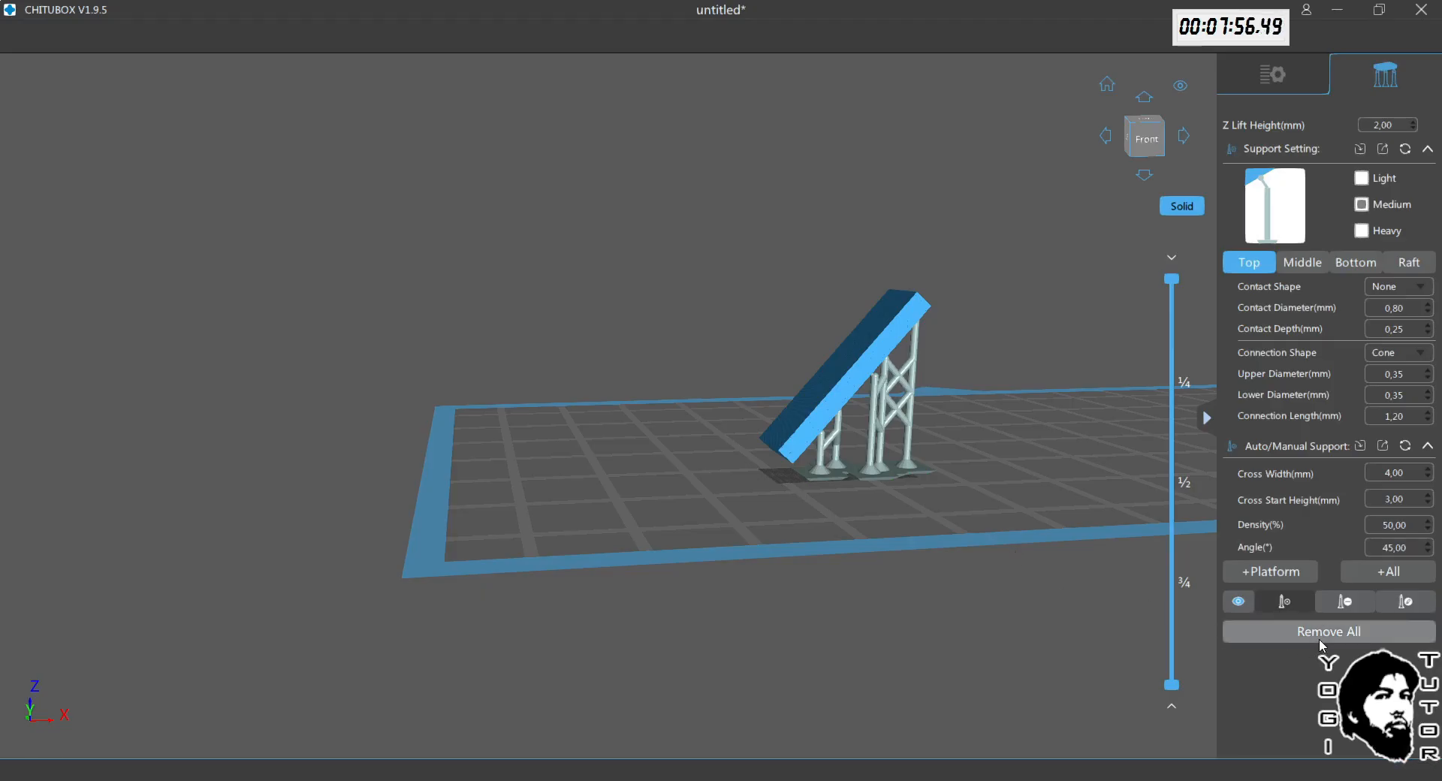
{"action": "left_click", "coordinate": [1321, 639]}
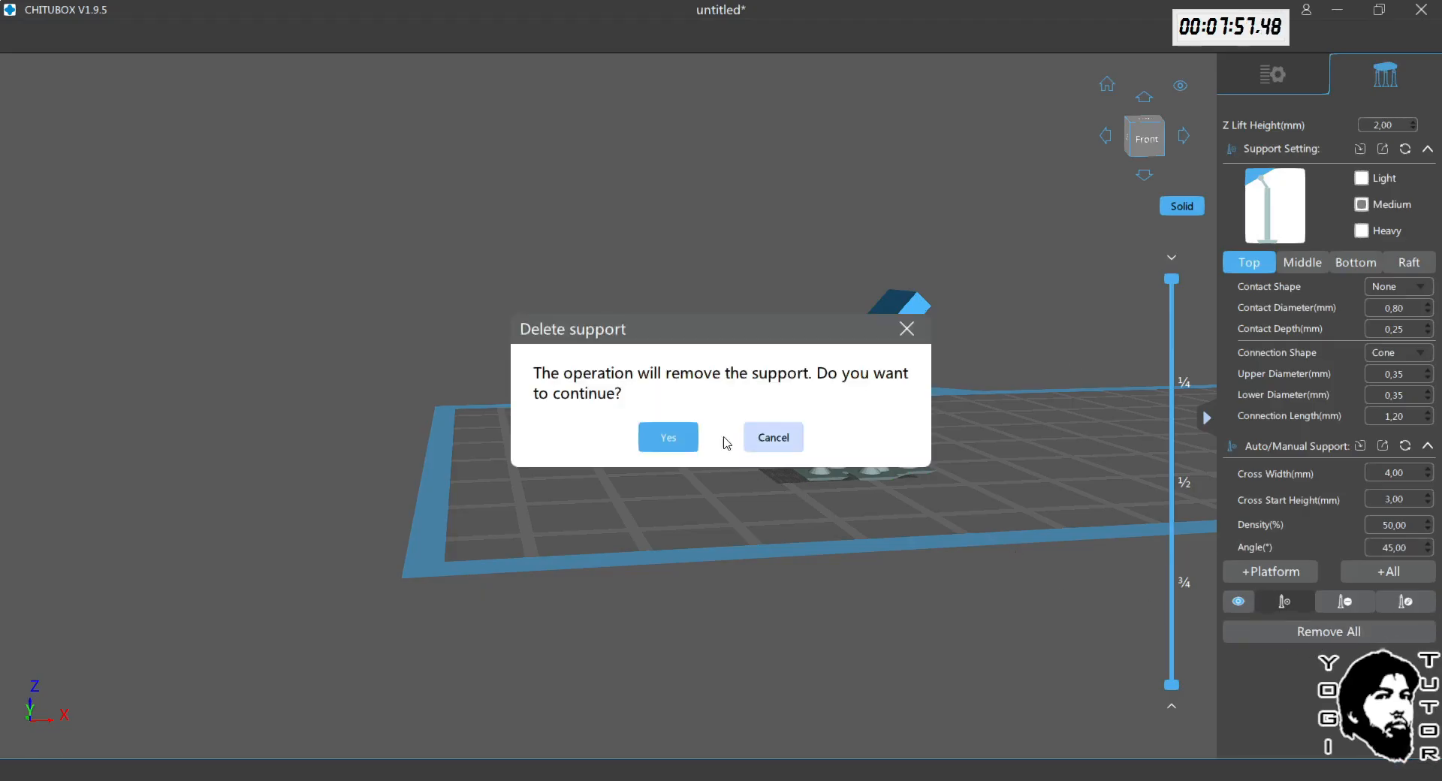
{"action": "left_click", "coordinate": [666, 435]}
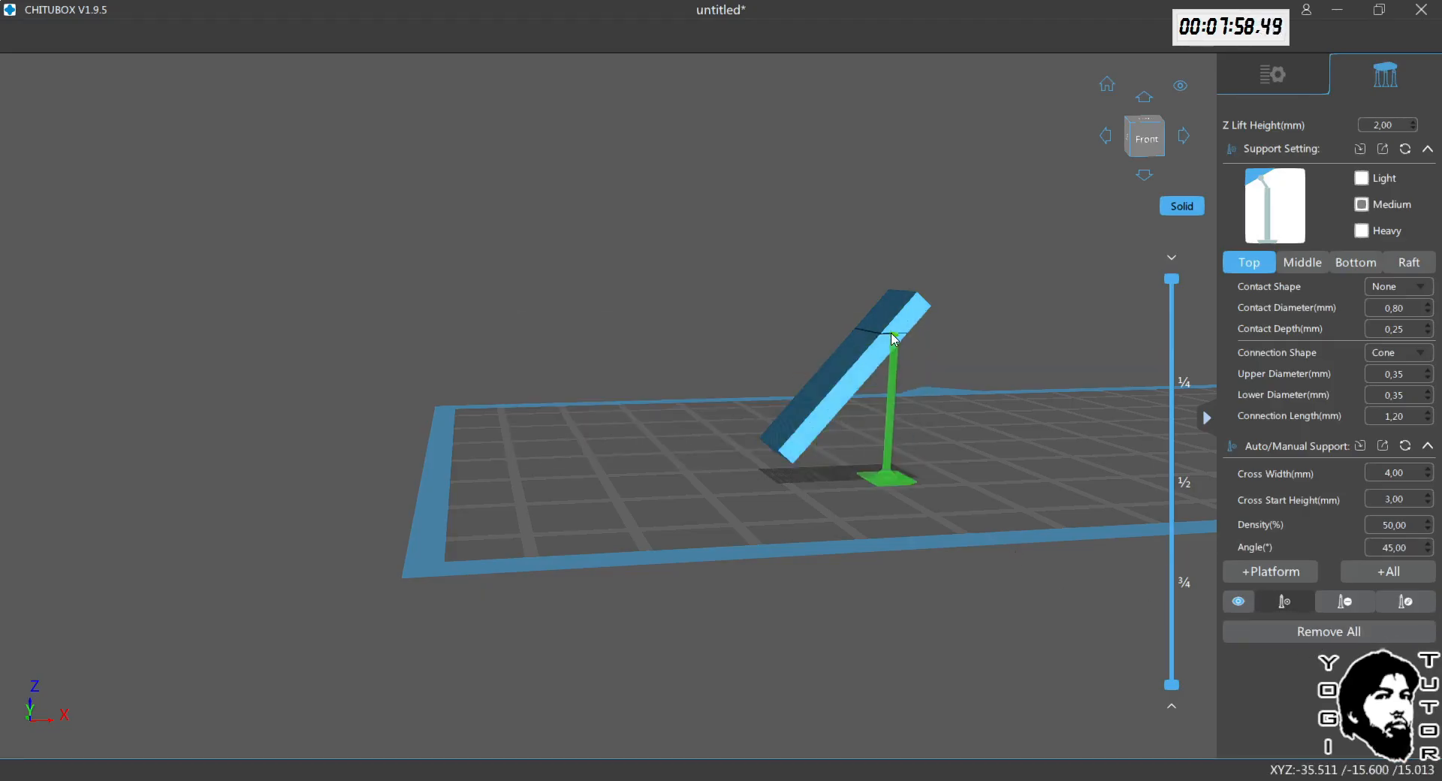
Step: Leave support mode and raise the tilted block to about Z 5.23 mm above the plate
{"action": "left_click", "coordinate": [1269, 78]}
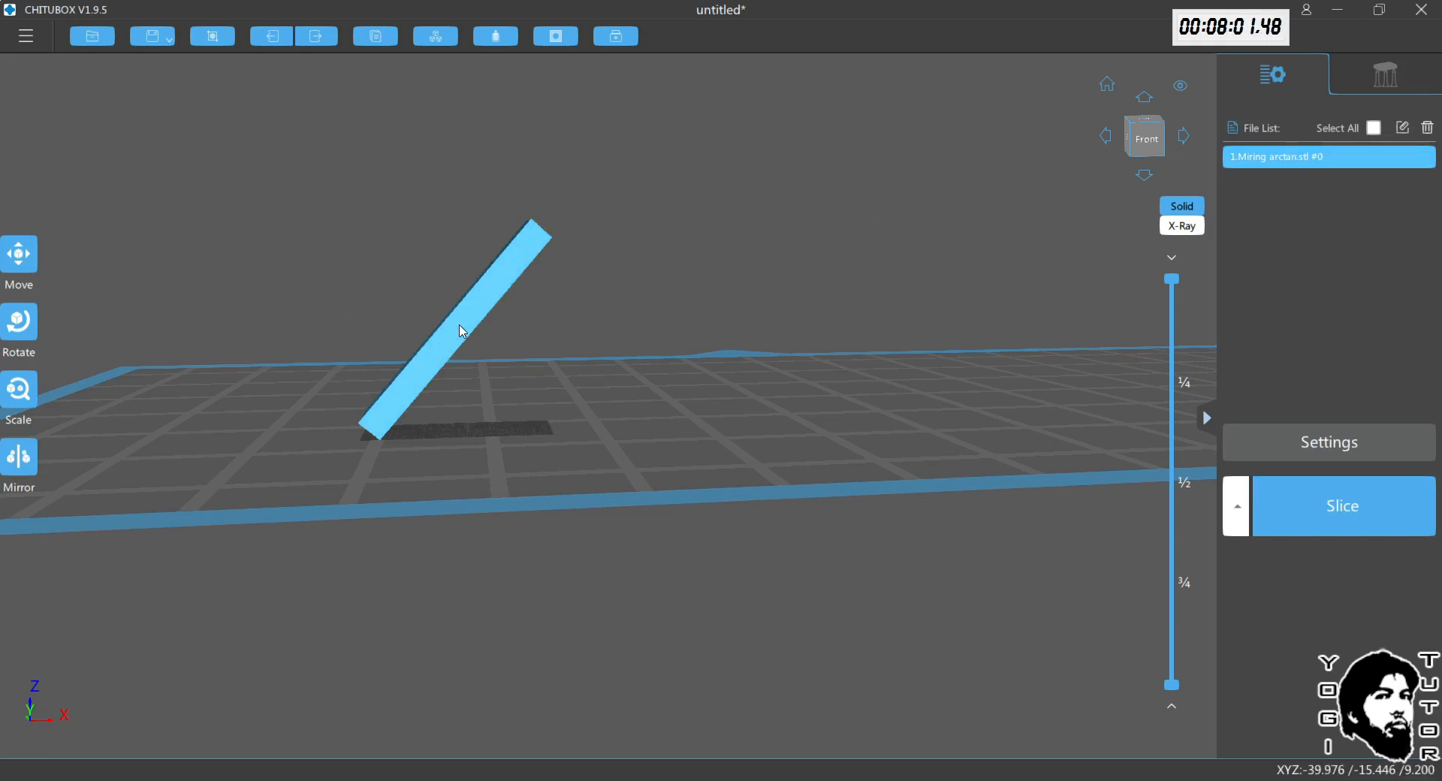
{"action": "mouse_move", "coordinate": [459, 330]}
{"action": "left_mouse_down"}
{"action": "mouse_move", "coordinate": [464, 271]}
{"action": "mouse_move", "coordinate": [465, 326]}
{"action": "left_mouse_up"}
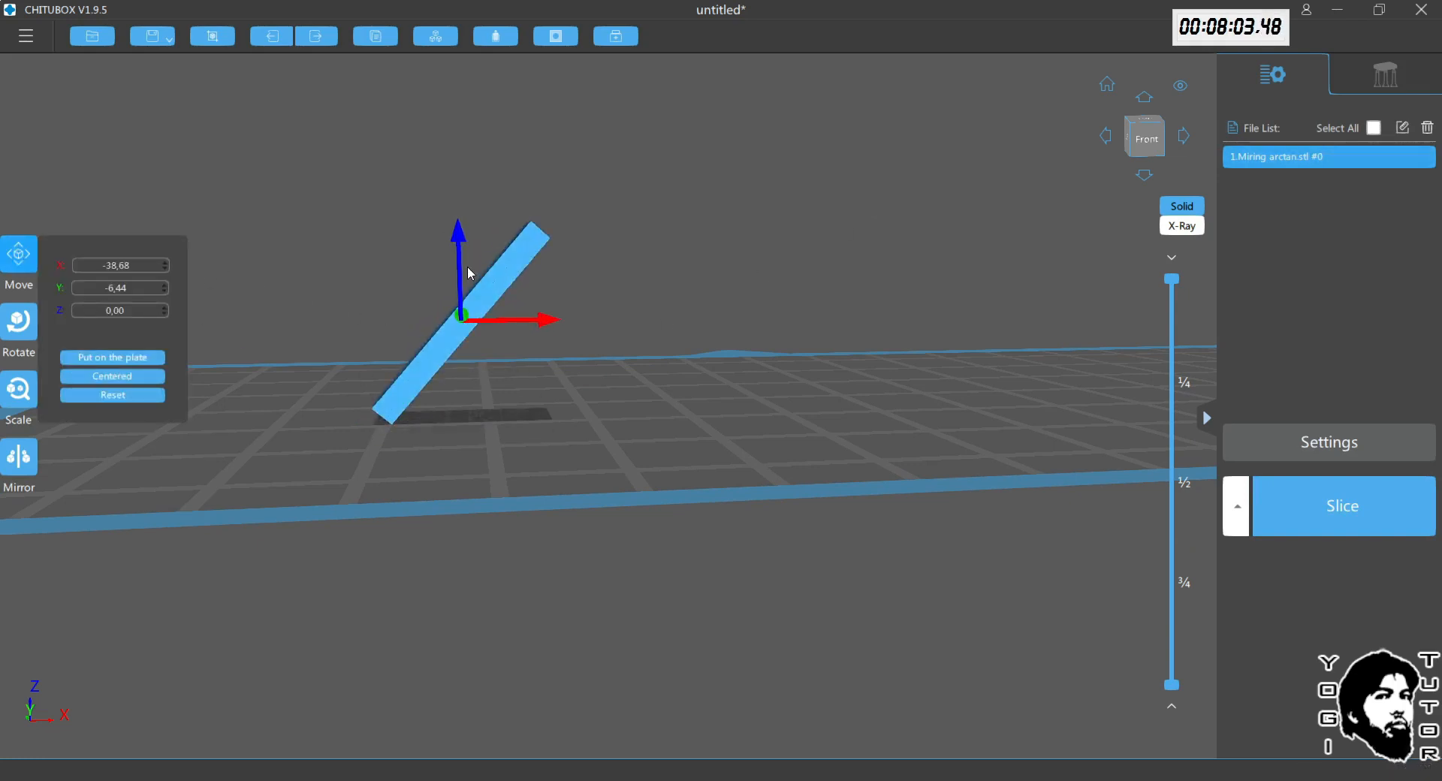
{"action": "right_click_drag", "start_coordinate": [447, 214], "coordinate": [618, 295]}
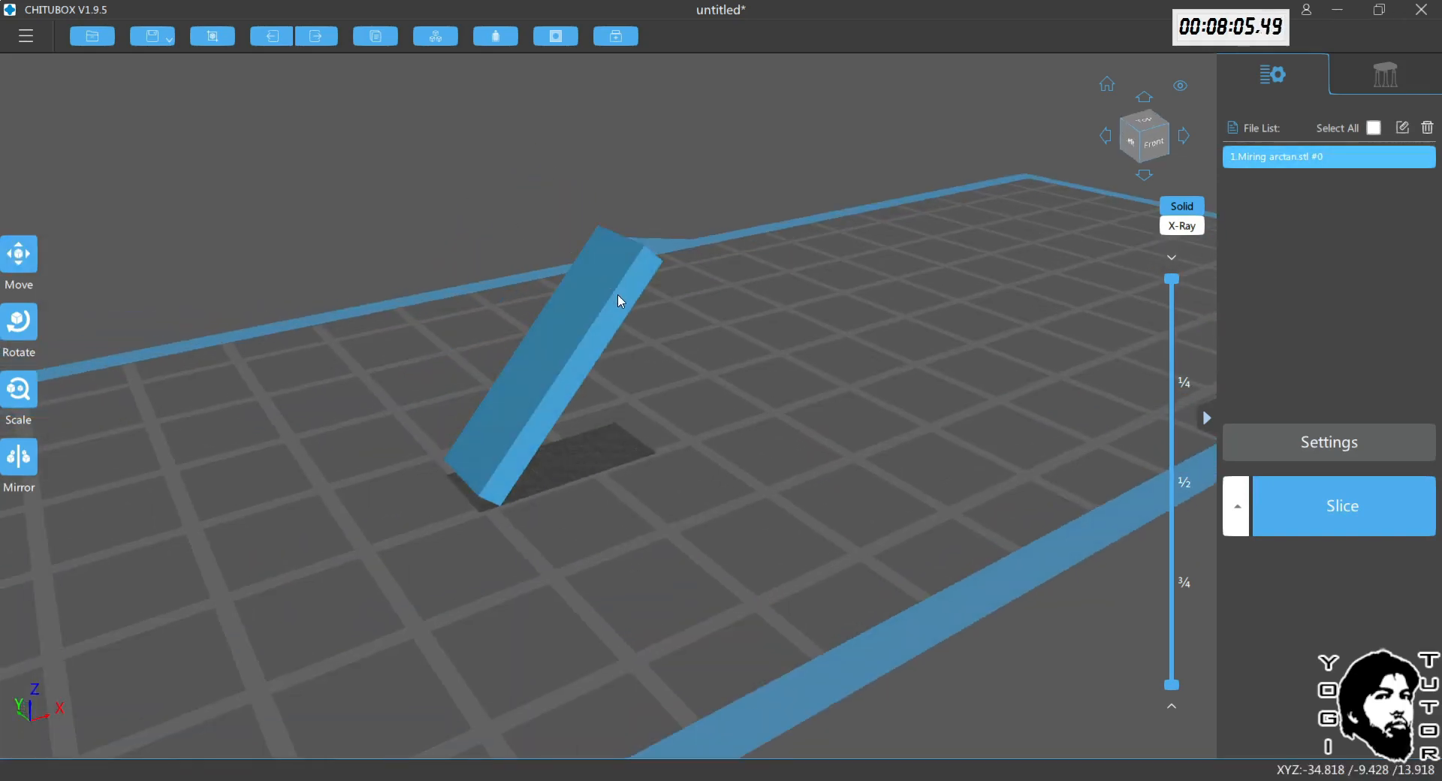
{"action": "left_click", "coordinate": [599, 268]}
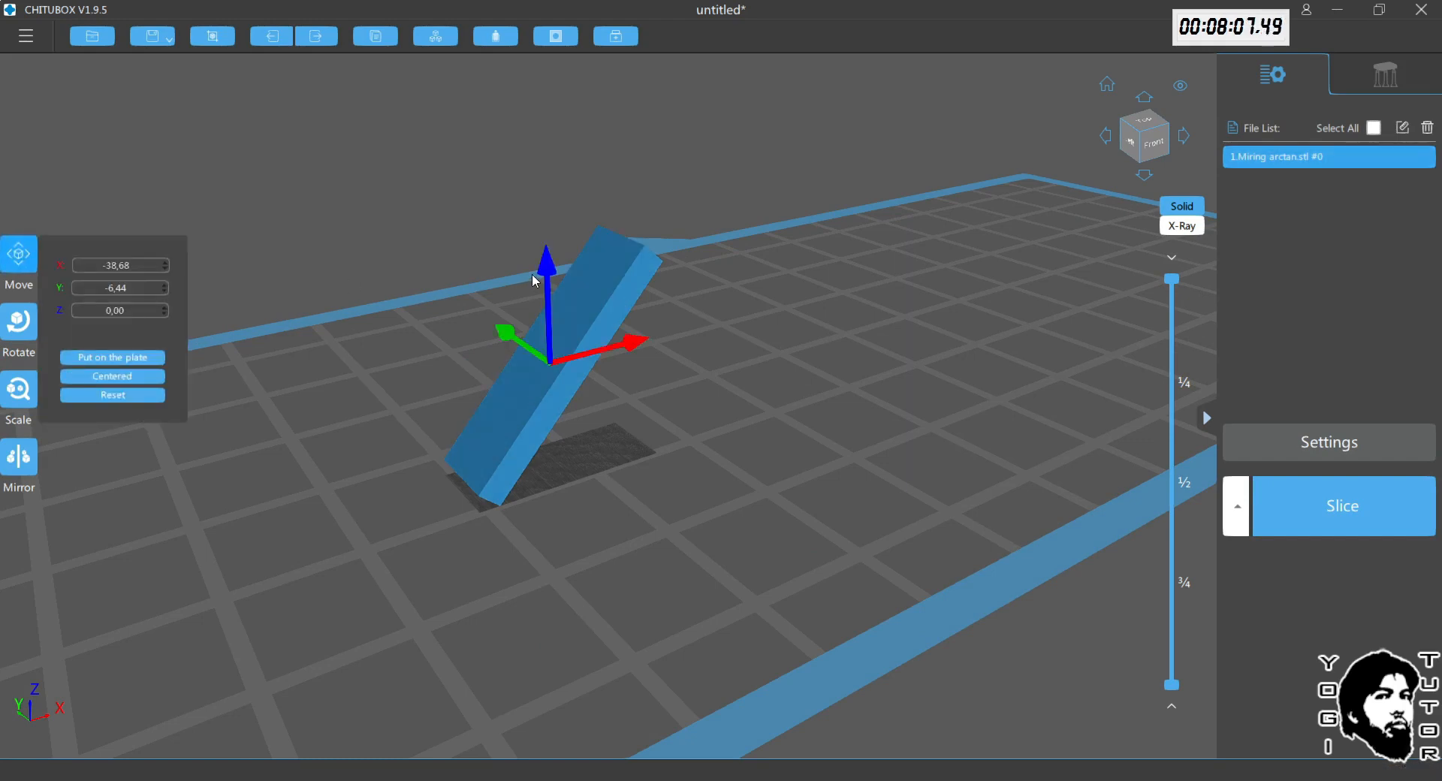
{"action": "left_click_drag", "start_coordinate": [535, 281], "coordinate": [554, 193]}
{"action": "right_click_drag", "start_coordinate": [553, 193], "coordinate": [706, 389]}
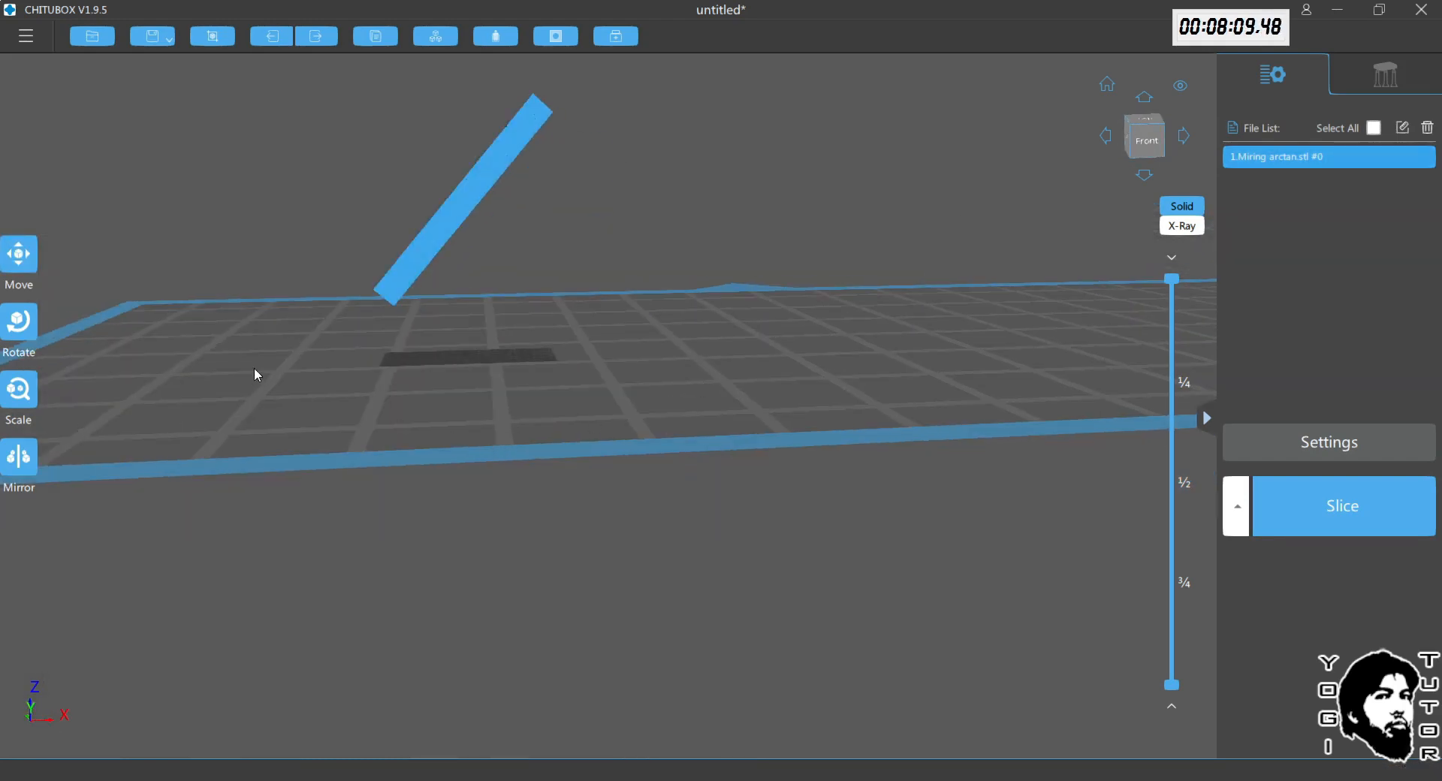
Step: Put the raised block on the plate and centre it at X 0, Y 0
{"action": "right_click_drag", "start_coordinate": [256, 374], "coordinate": [114, 313]}
{"action": "left_click", "coordinate": [20, 255]}
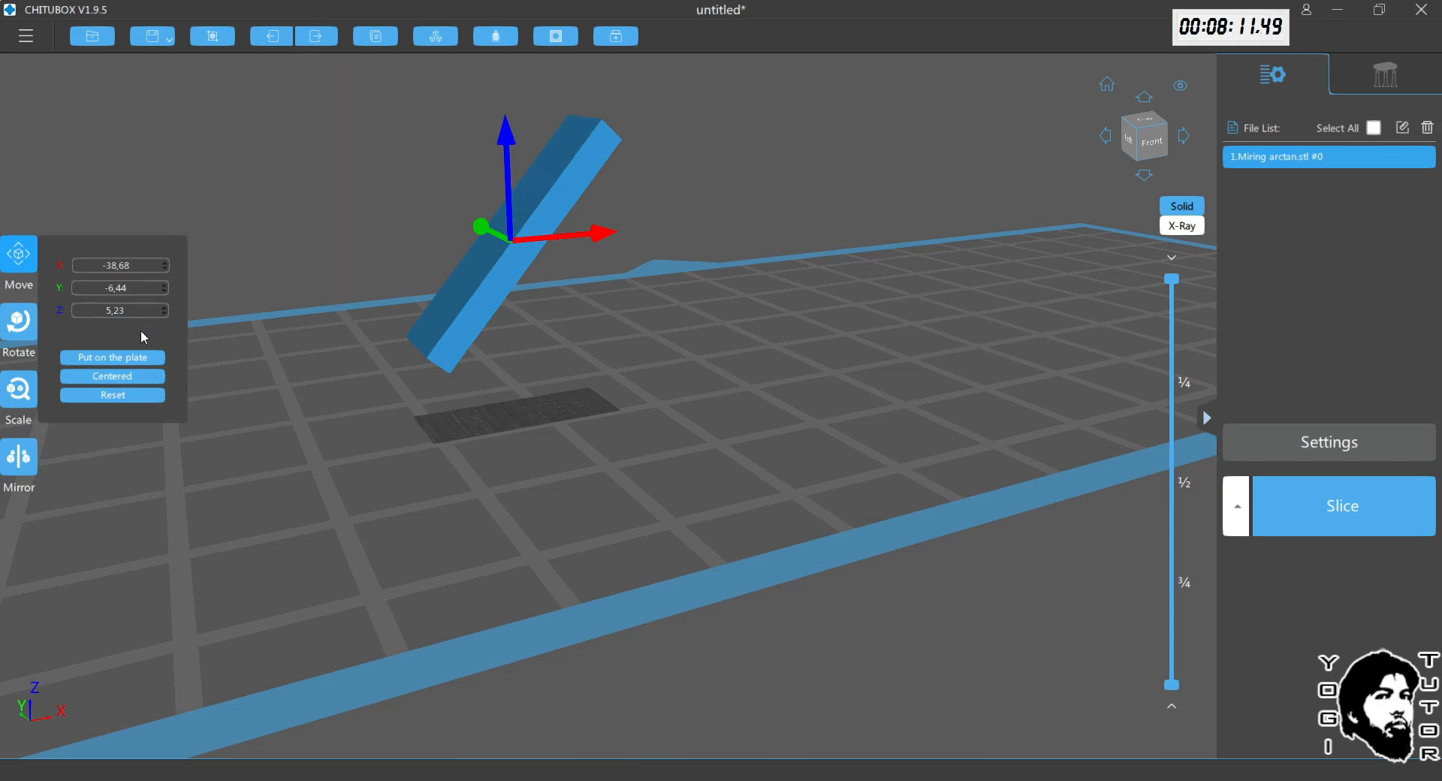
{"action": "left_click", "coordinate": [113, 358]}
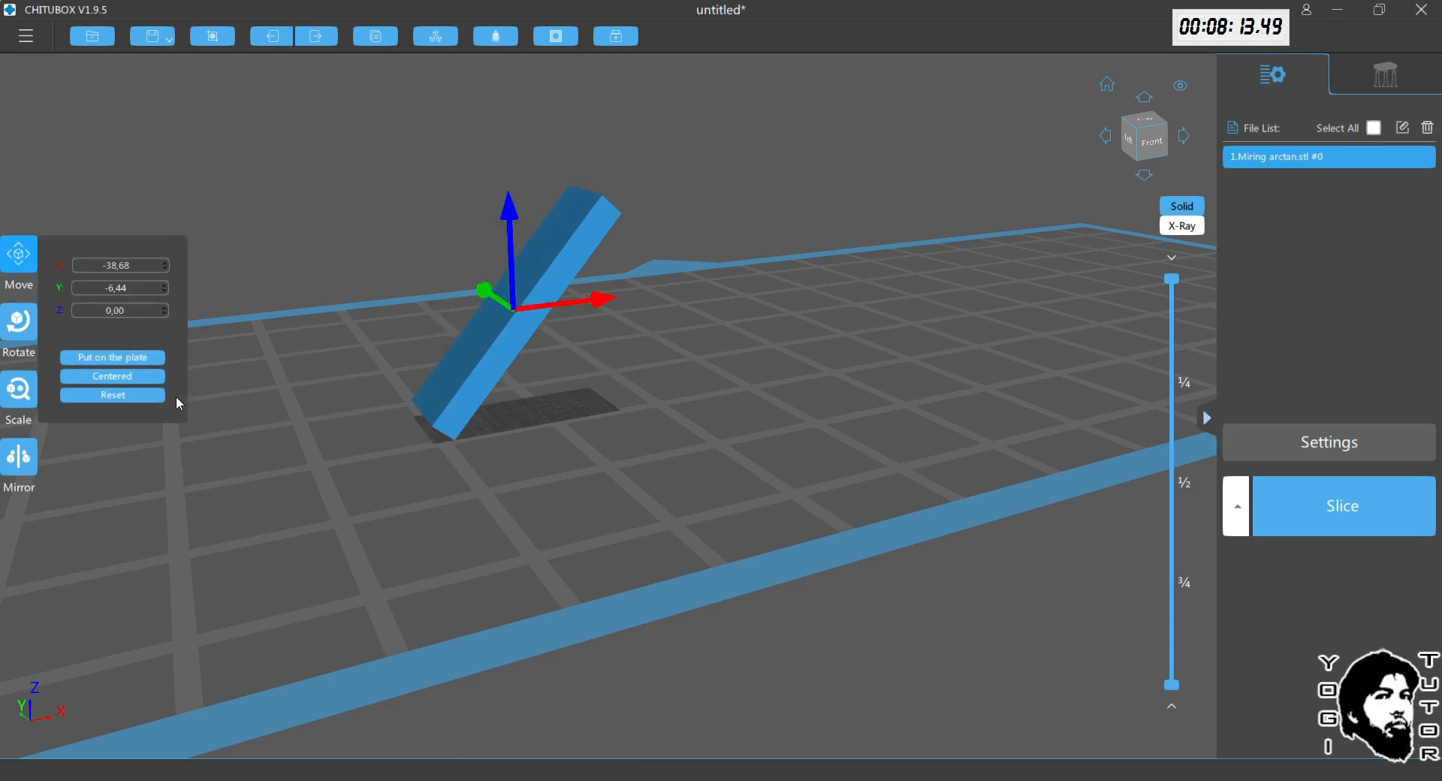
{"action": "left_click", "coordinate": [139, 377]}
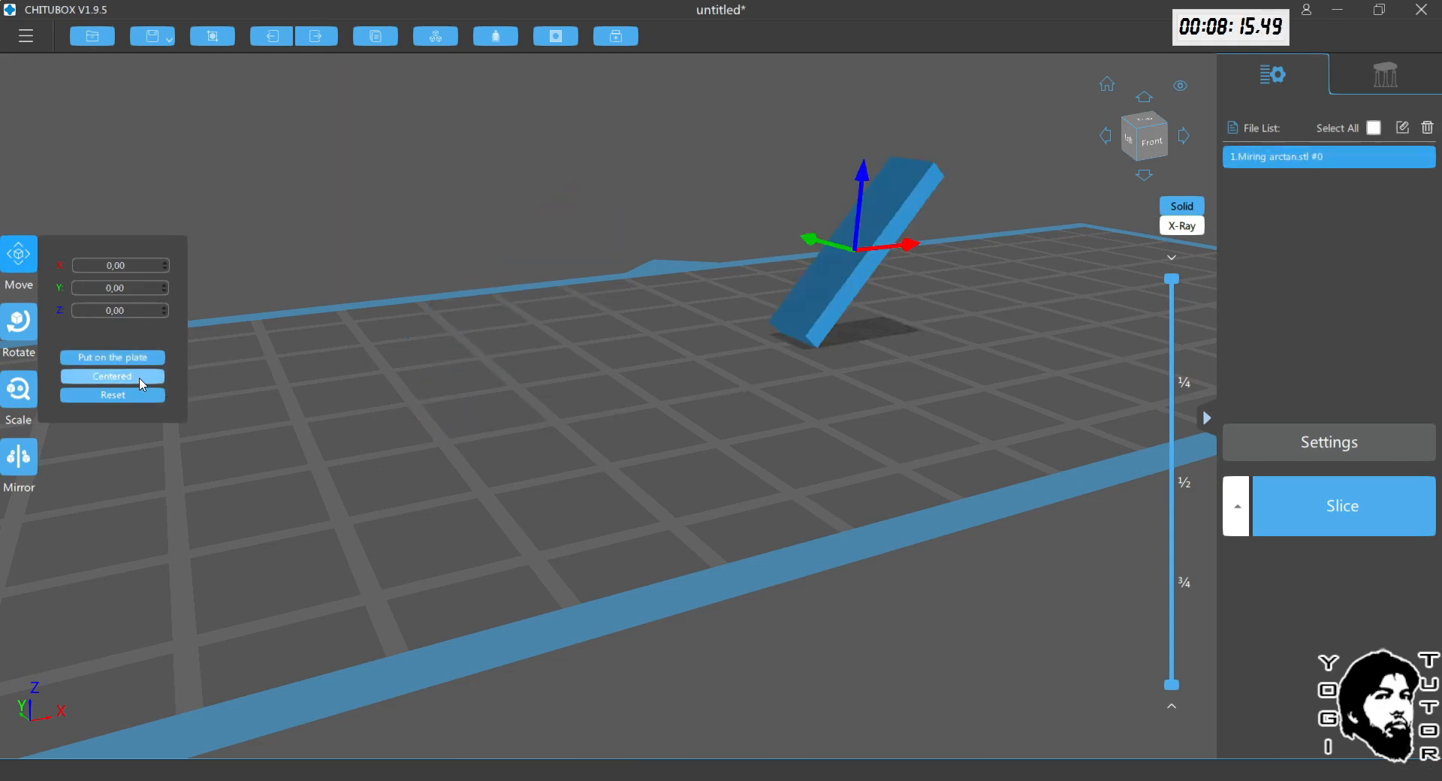
Step: Examine the Rotate and Scale options available for the centred block
{"action": "left_click", "coordinate": [19, 338]}
{"action": "left_click_drag", "start_coordinate": [590, 368], "coordinate": [380, 390]}
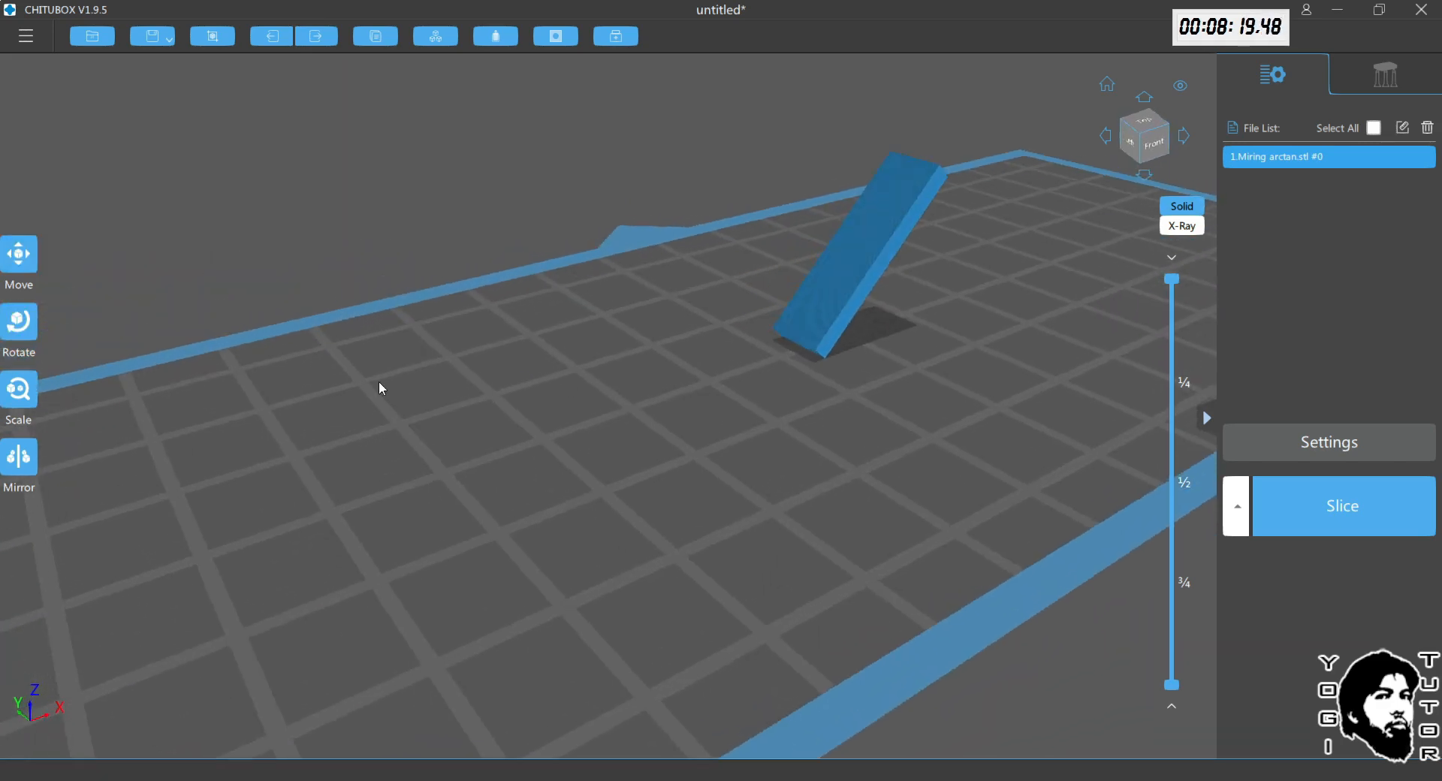
{"action": "left_click", "coordinate": [19, 322]}
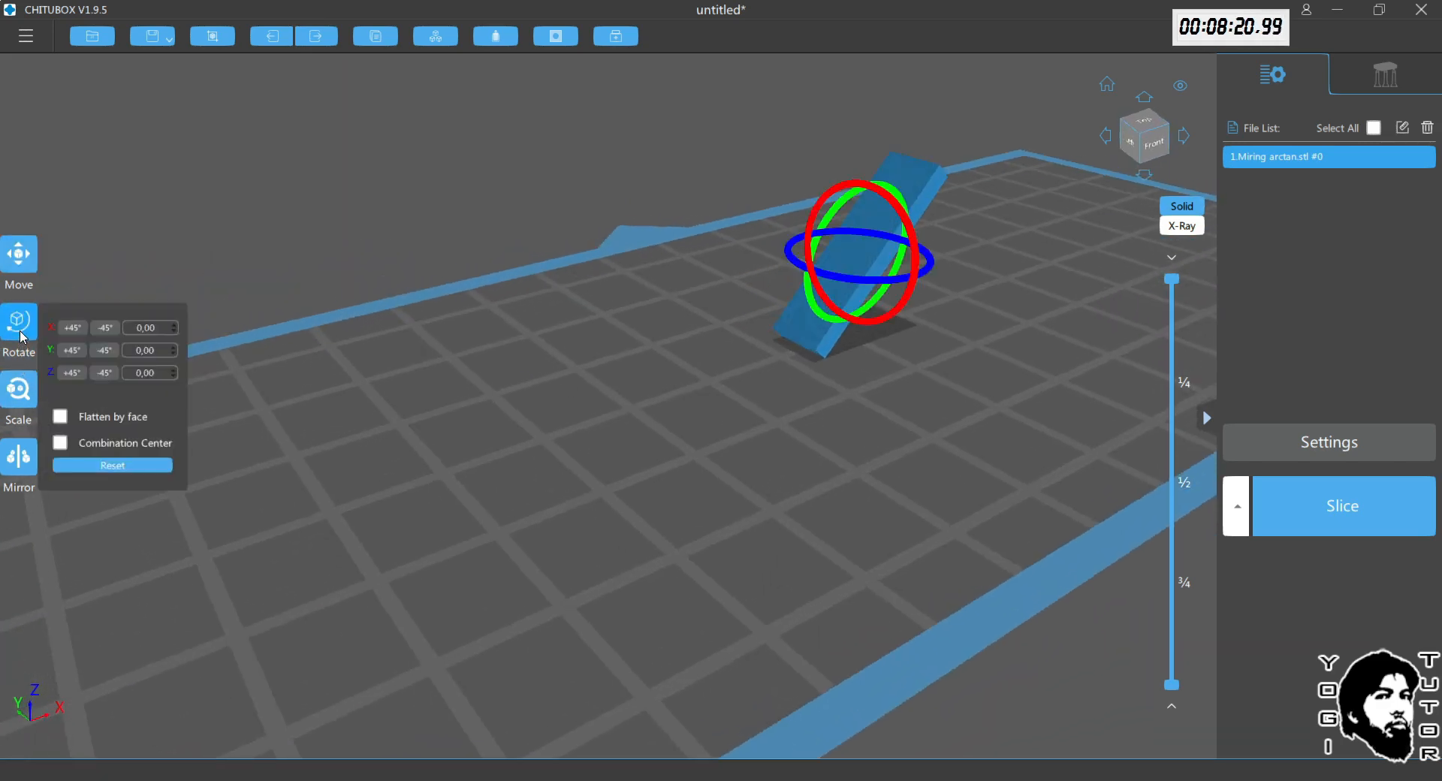
{"action": "left_click", "coordinate": [20, 400]}
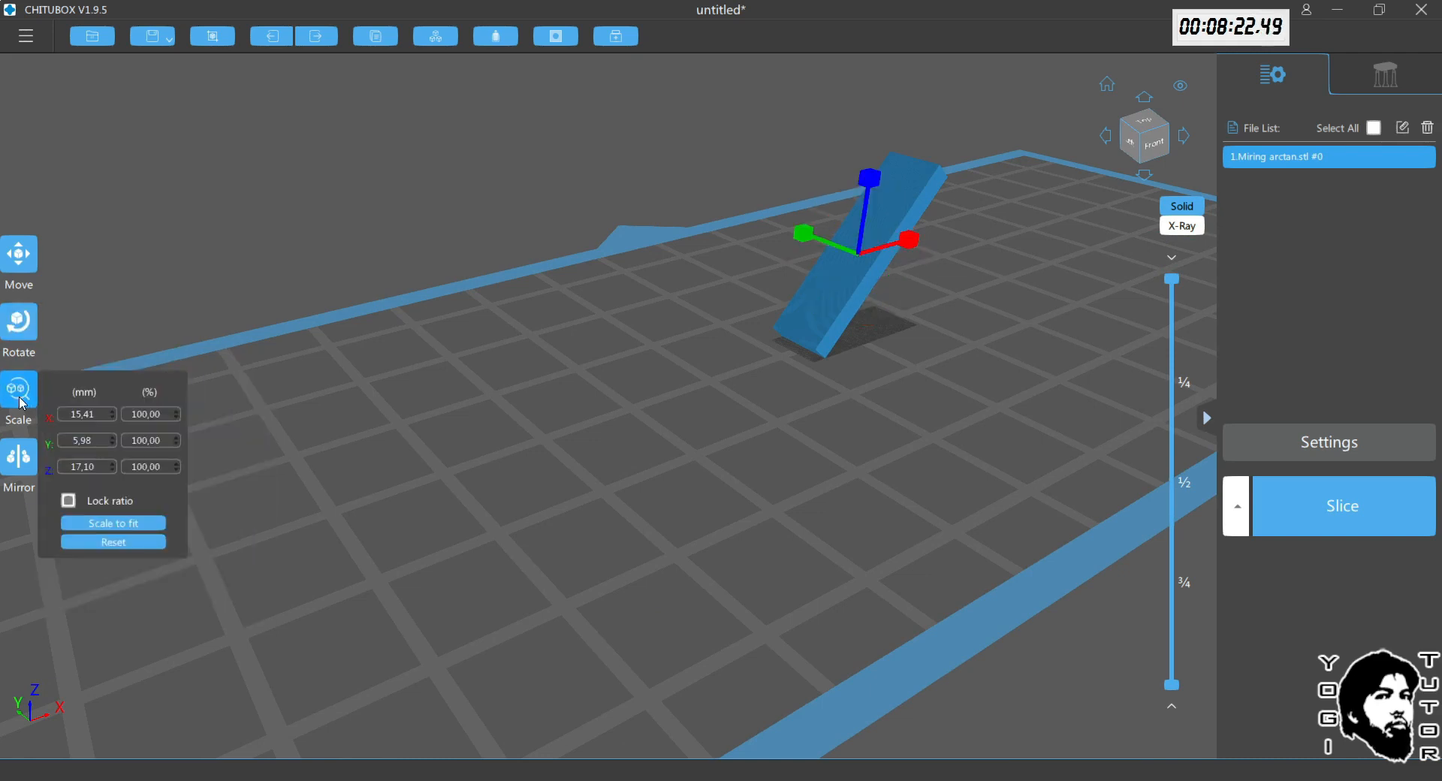
{"action": "left_click", "coordinate": [382, 448]}
{"action": "left_click_drag", "start_coordinate": [454, 428], "coordinate": [438, 443]}
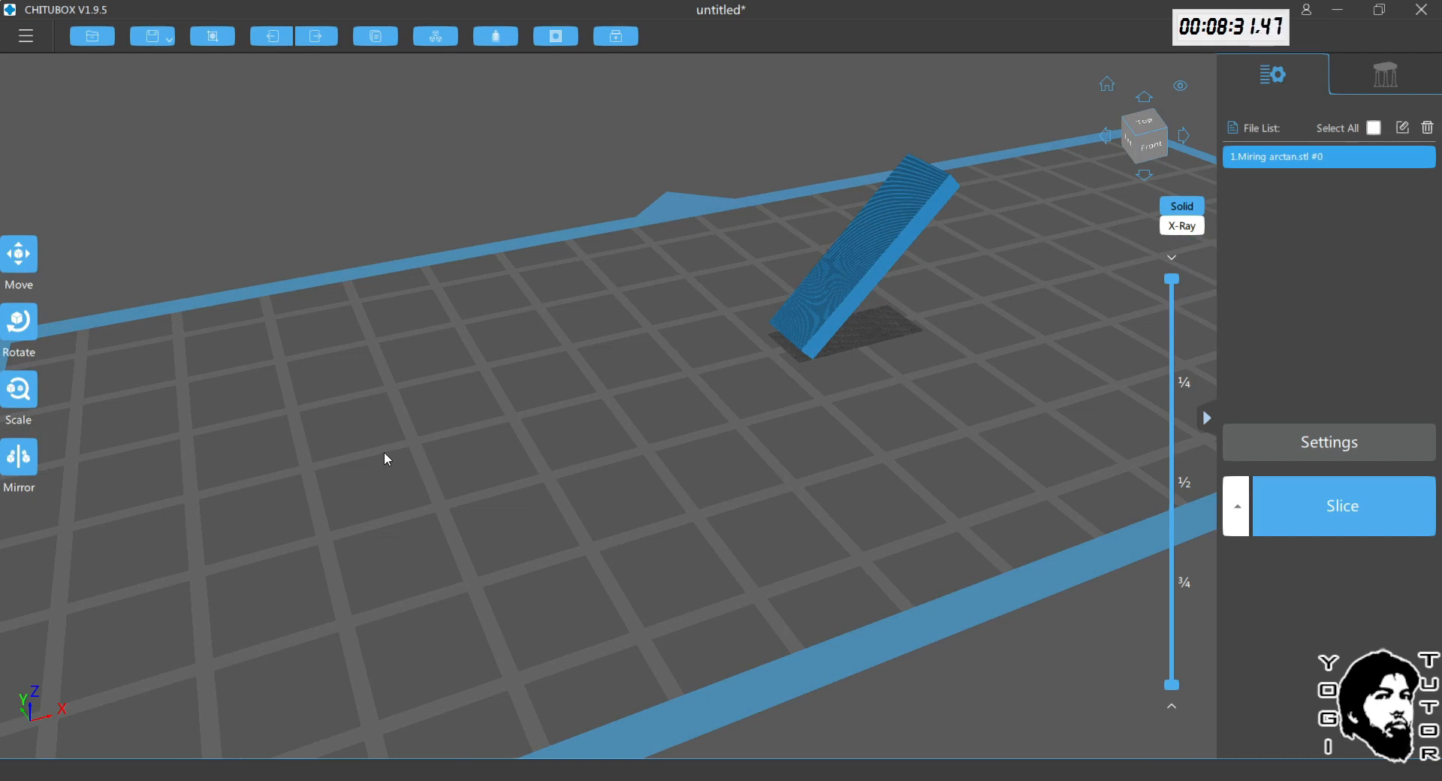
{"action": "left_click_drag", "start_coordinate": [386, 453], "coordinate": [733, 341]}
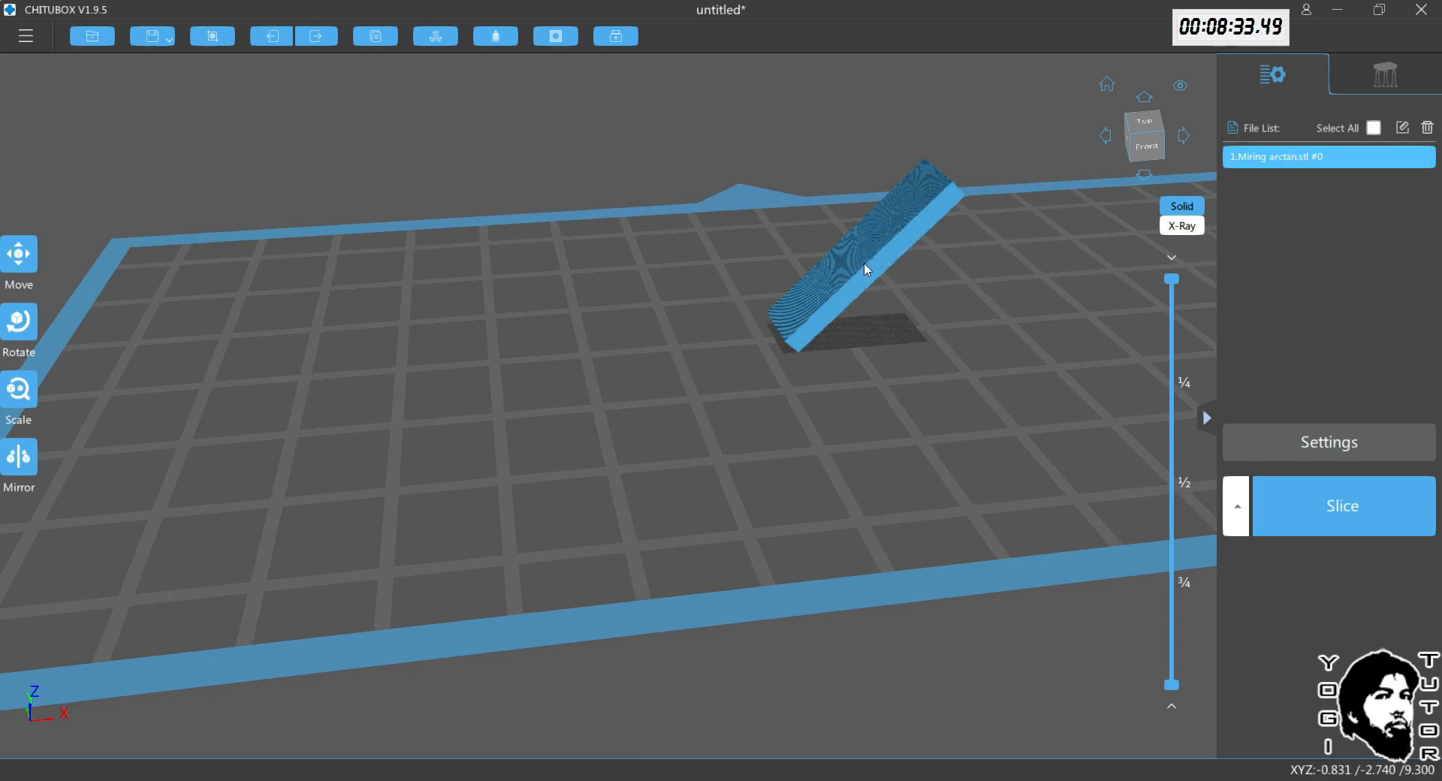
Step: Mirror the block along X with the original model kept, and delete the unmirrored block in front
{"action": "left_click", "coordinate": [23, 459]}
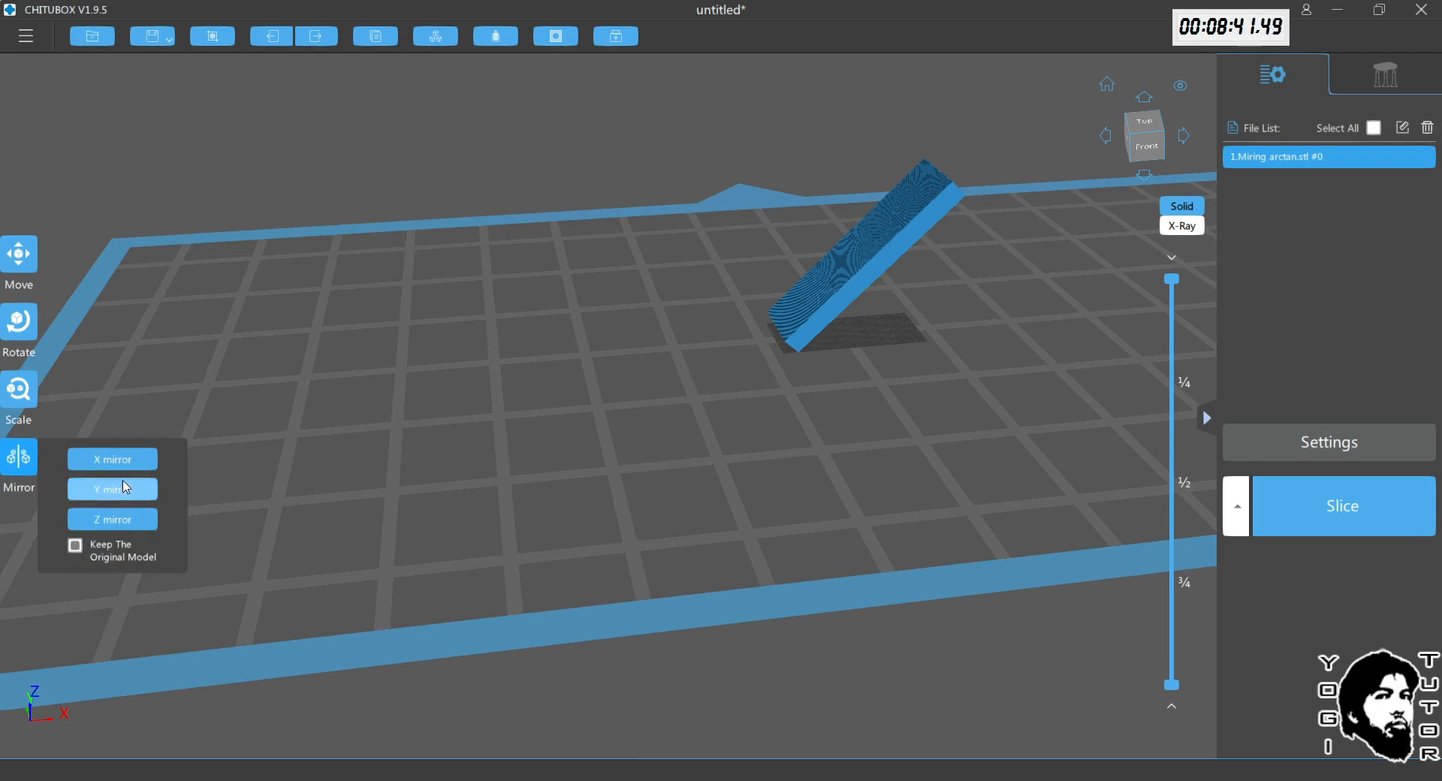
{"action": "left_click", "coordinate": [112, 459]}
{"action": "mouse_move", "coordinate": [539, 457]}
{"action": "right_mouse_down"}
{"action": "mouse_move", "coordinate": [519, 458]}
{"action": "mouse_move", "coordinate": [533, 458]}
{"action": "right_mouse_up"}
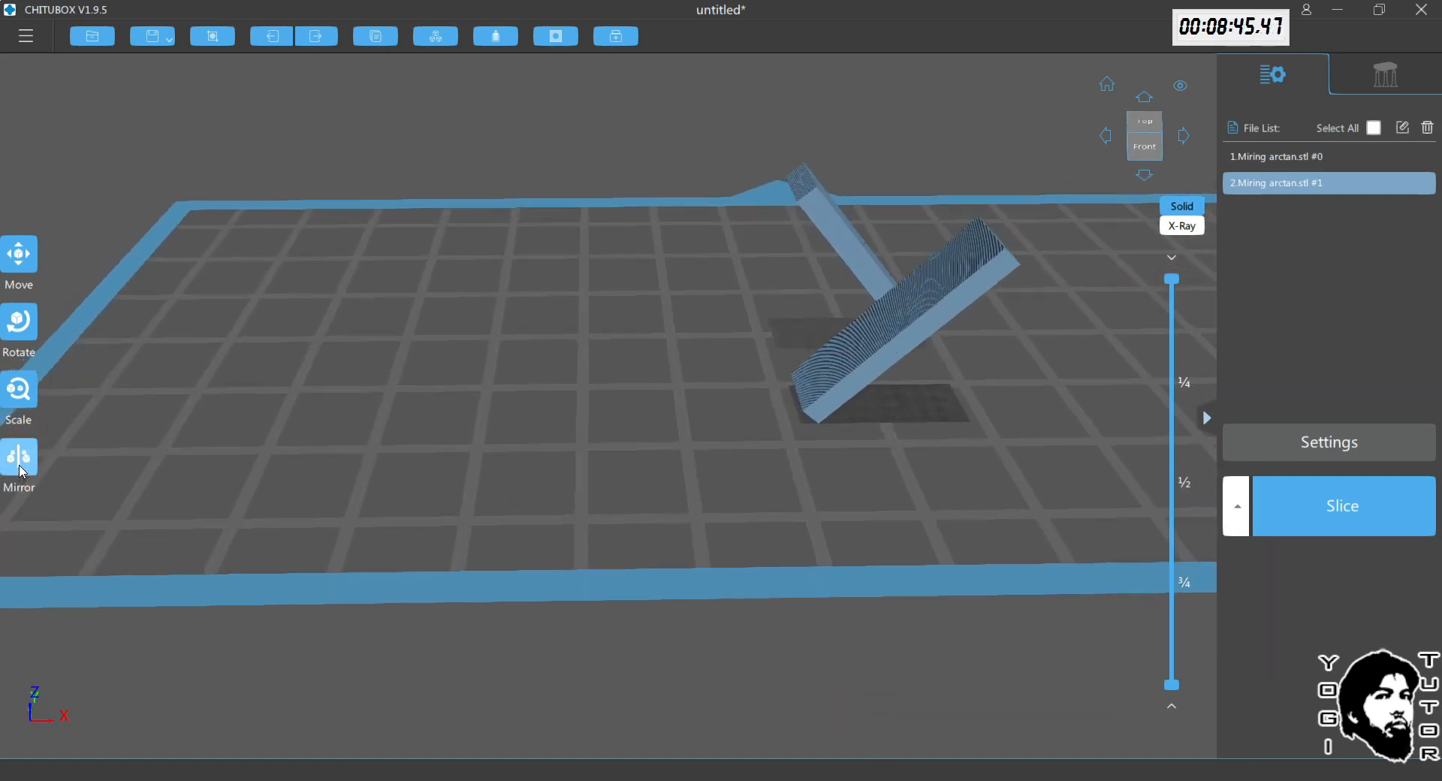
{"action": "left_click", "coordinate": [21, 471]}
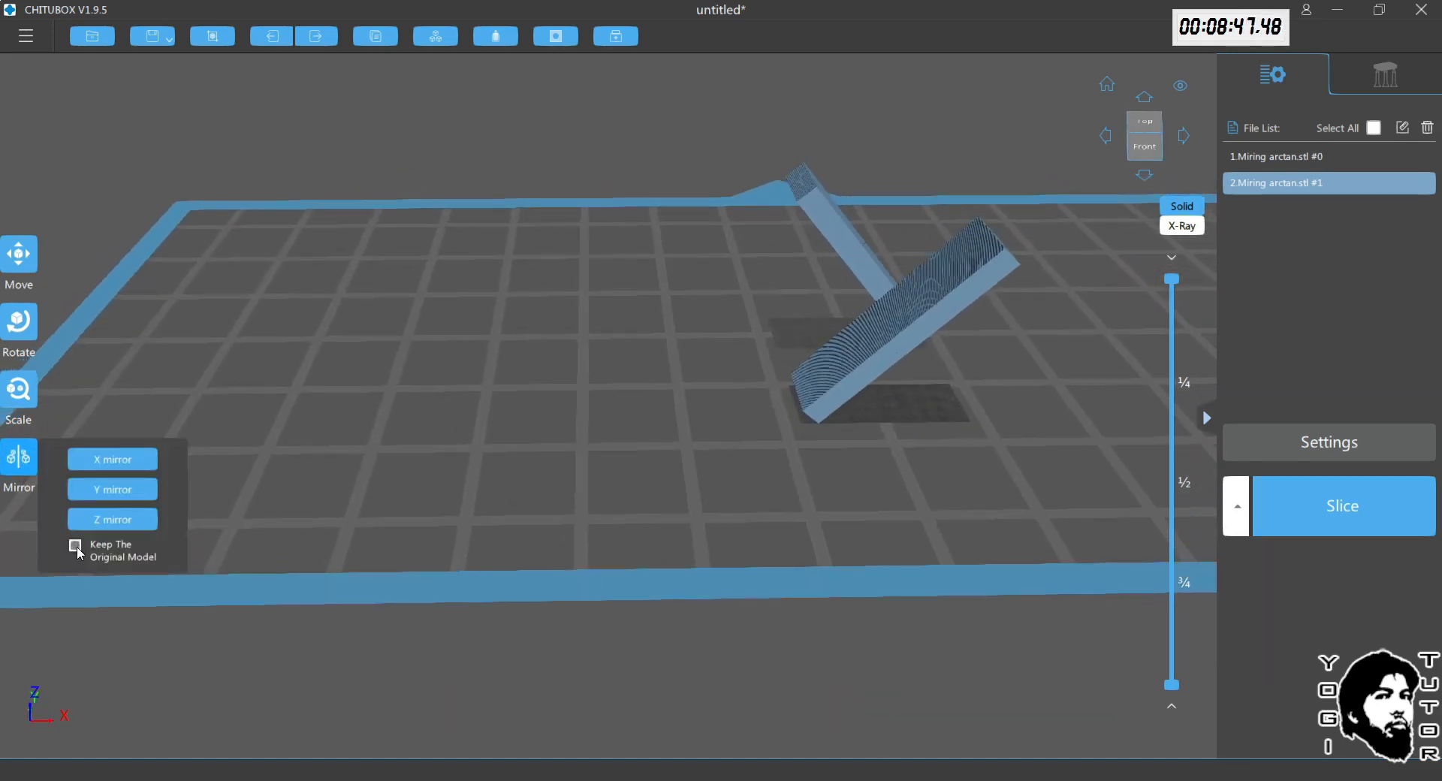
{"action": "right_click_drag", "start_coordinate": [646, 441], "coordinate": [732, 431]}
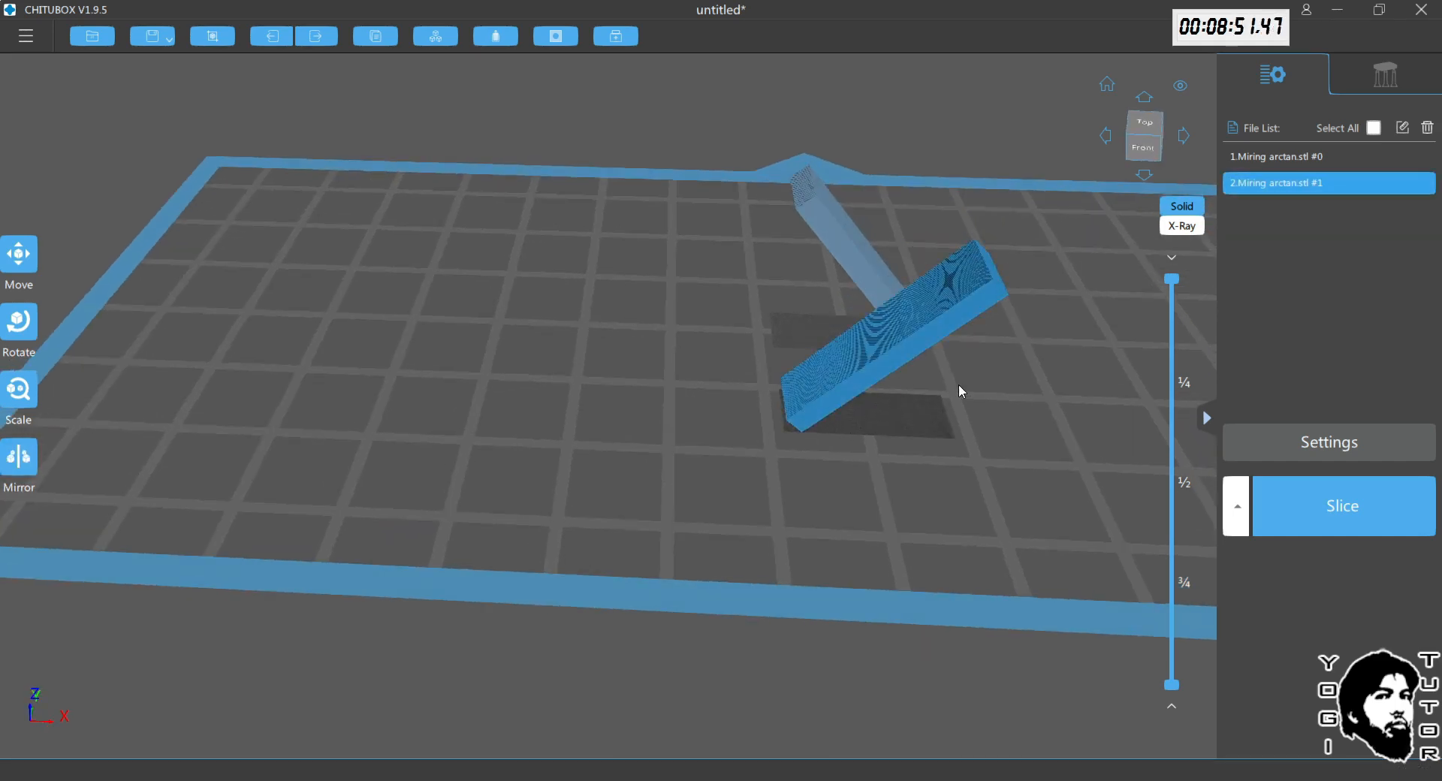
{"action": "key", "text": "Delete"}
{"action": "mouse_move", "coordinate": [833, 395]}
{"action": "right_mouse_down"}
{"action": "mouse_move", "coordinate": [878, 403]}
{"action": "mouse_move", "coordinate": [850, 398]}
{"action": "right_mouse_up"}
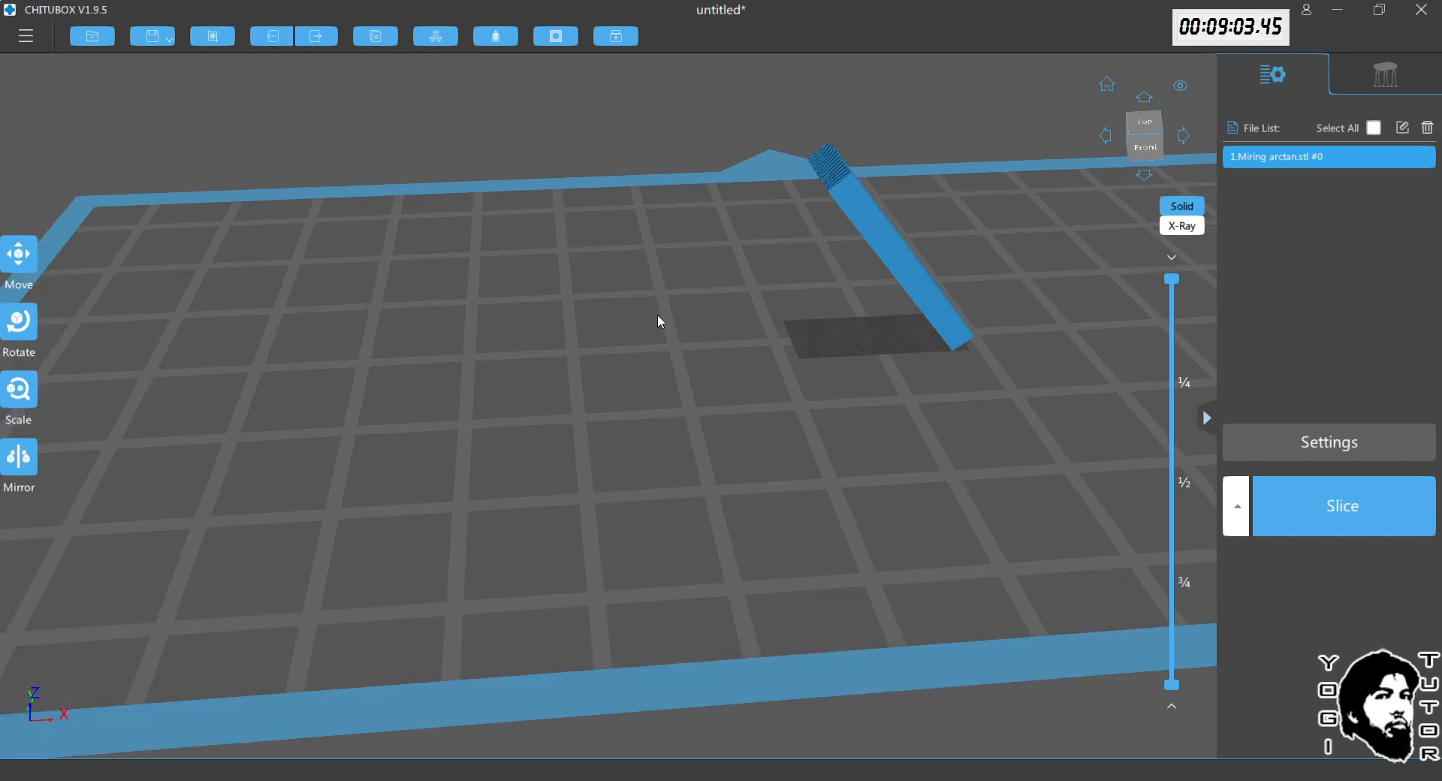
Step: Duplicate the mirrored block three times to make four blocks on the plate
{"action": "left_click_drag", "start_coordinate": [657, 314], "coordinate": [469, 390]}
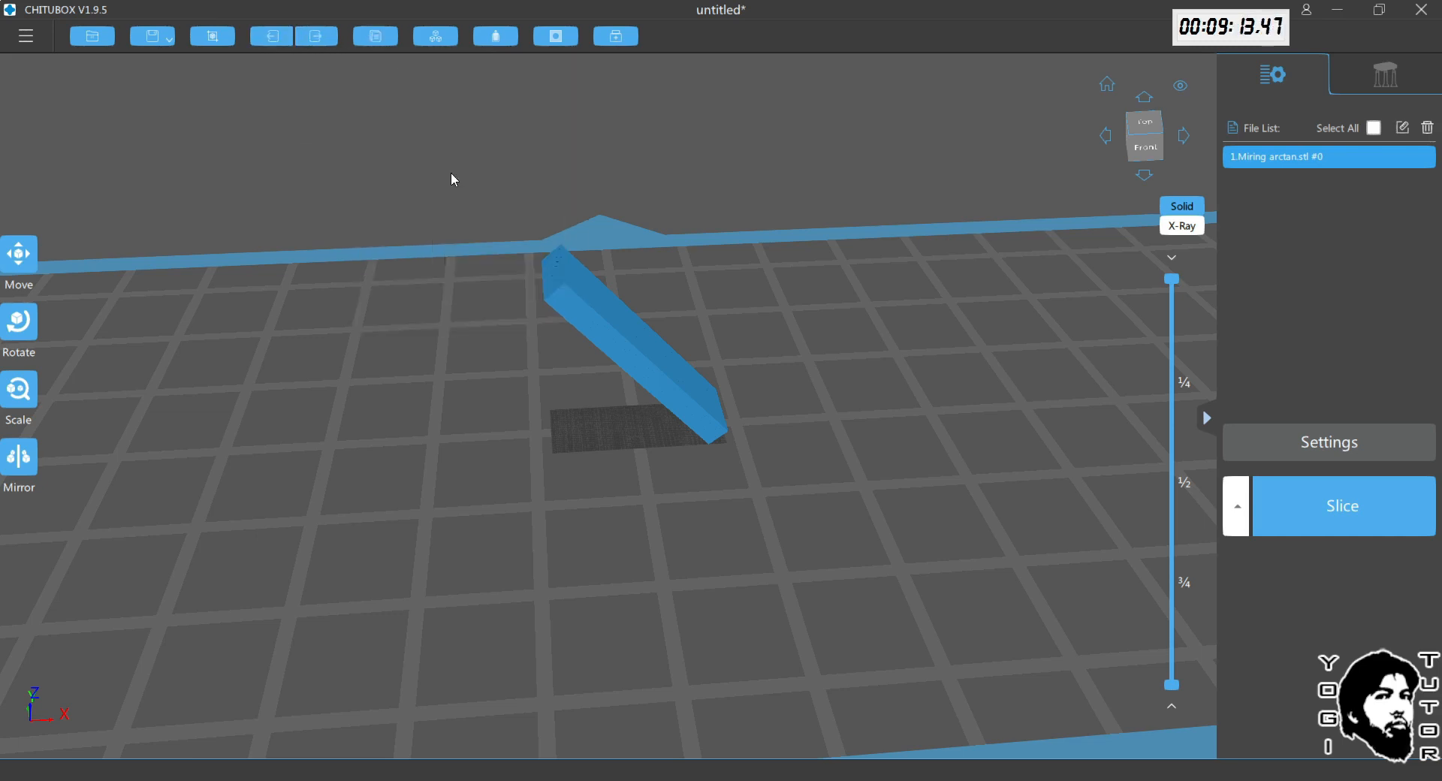
{"action": "right_click_drag", "start_coordinate": [689, 341], "coordinate": [648, 288]}
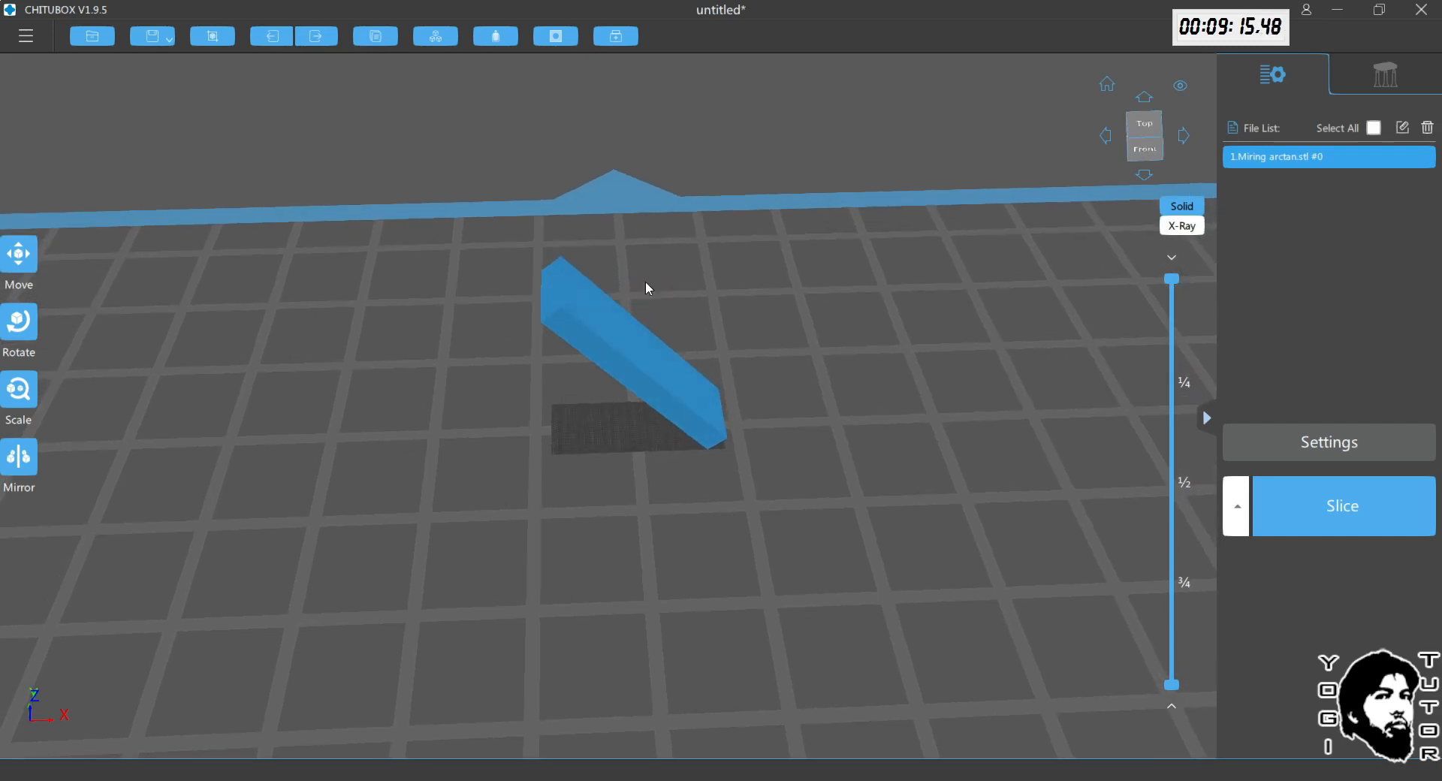
{"action": "left_click", "coordinate": [376, 36]}
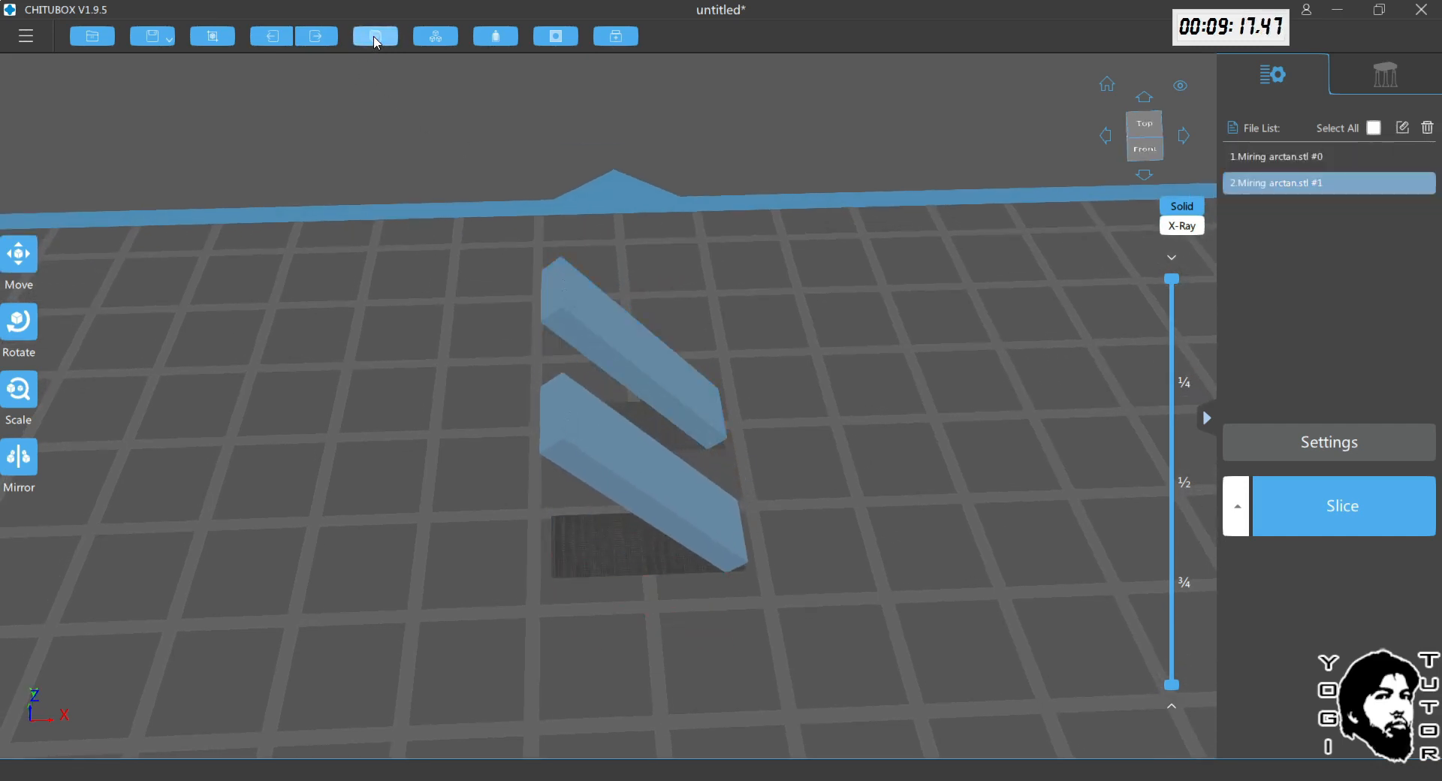
{"action": "left_click", "coordinate": [643, 473]}
{"action": "right_click_drag", "start_coordinate": [644, 473], "coordinate": [467, 152]}
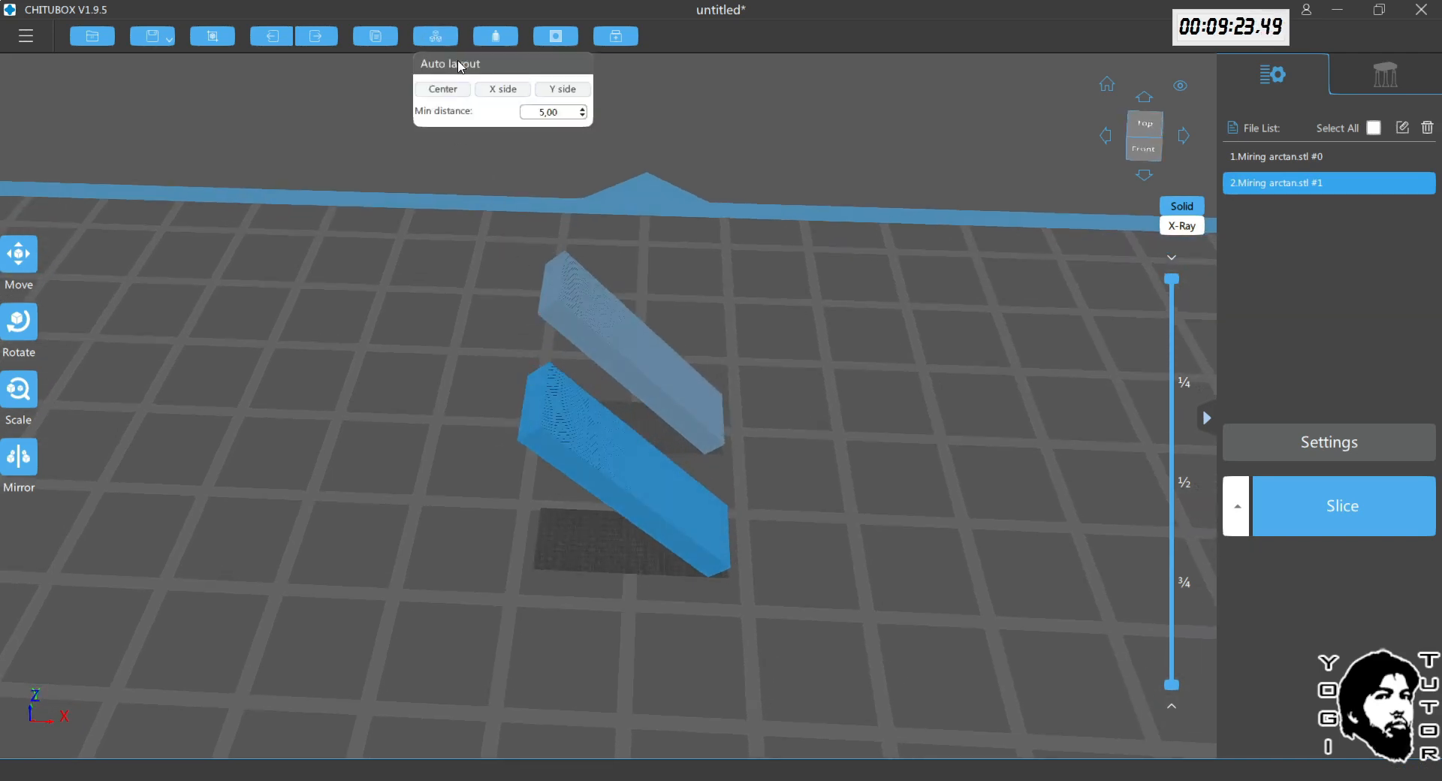
{"action": "left_click", "coordinate": [377, 44]}
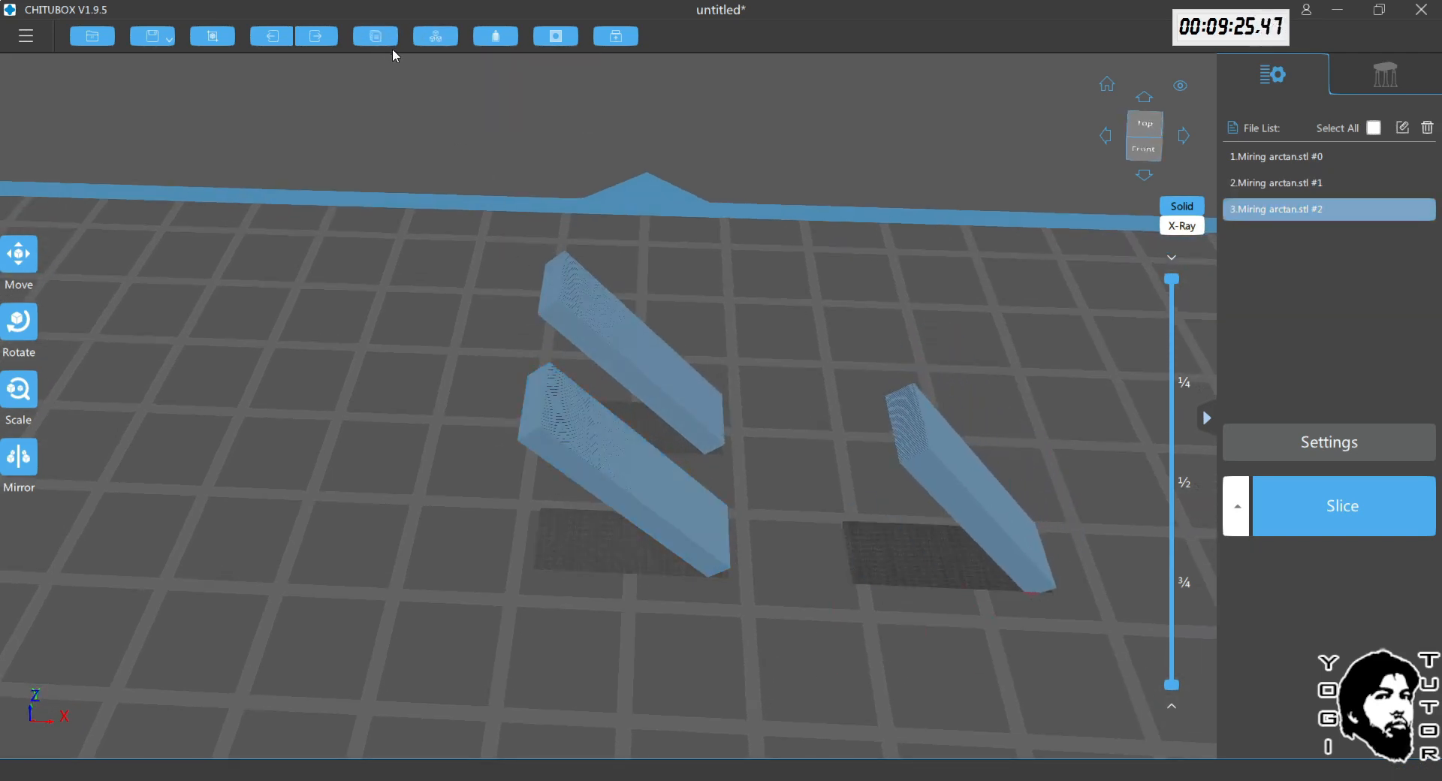
{"action": "right_click_drag", "start_coordinate": [448, 257], "coordinate": [492, 287]}
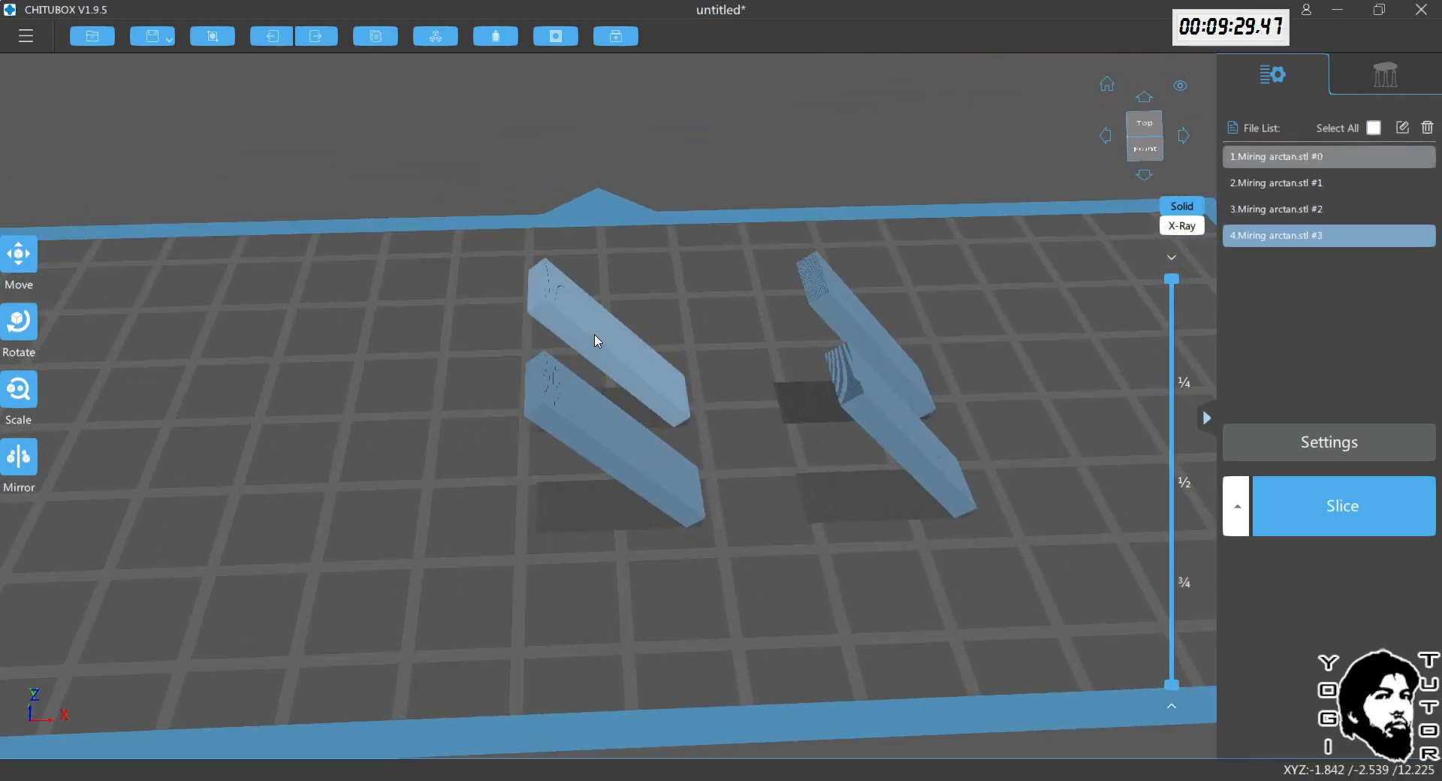
Step: Arrange the four blocks around the centre of the plate with Auto layout
{"action": "left_click", "coordinate": [439, 36]}
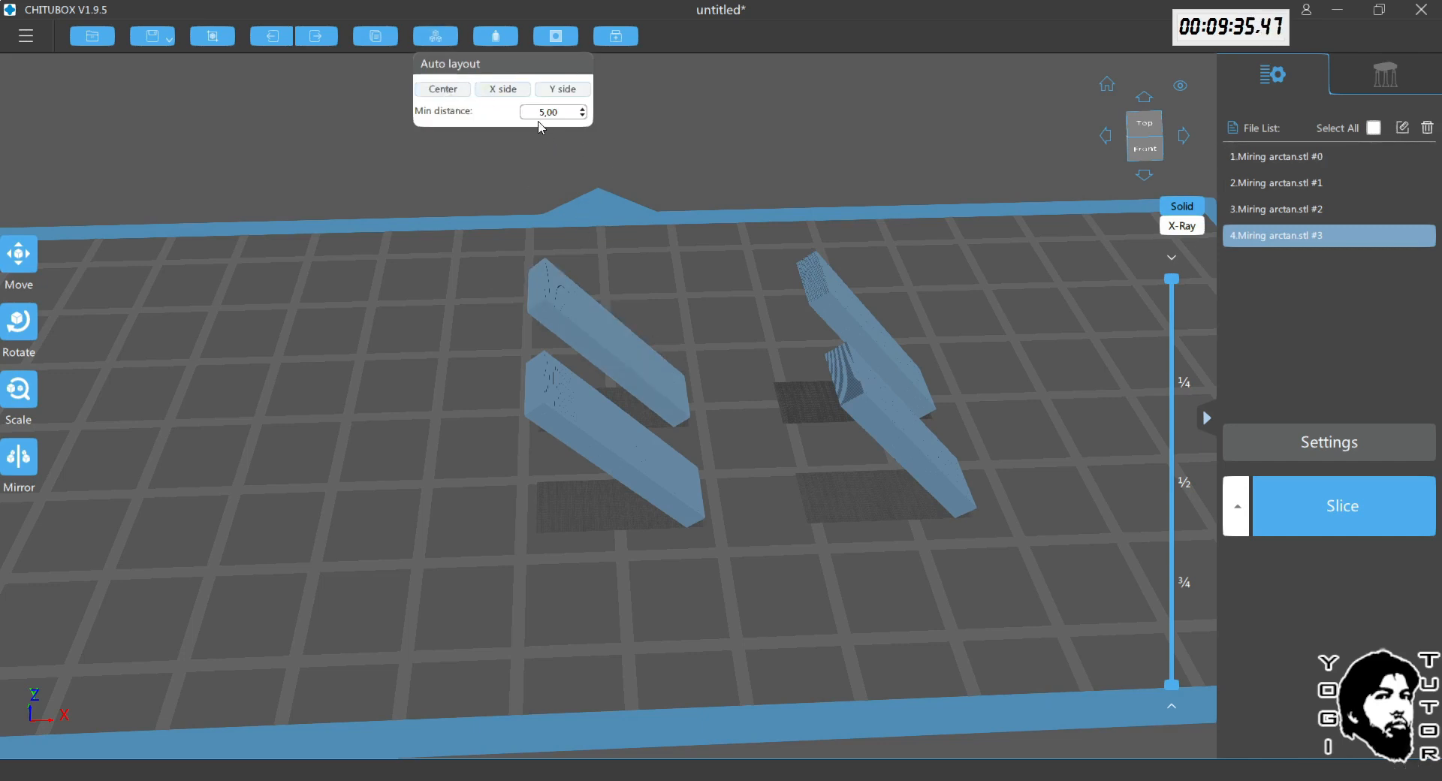
{"action": "right_click_drag", "start_coordinate": [665, 392], "coordinate": [678, 366]}
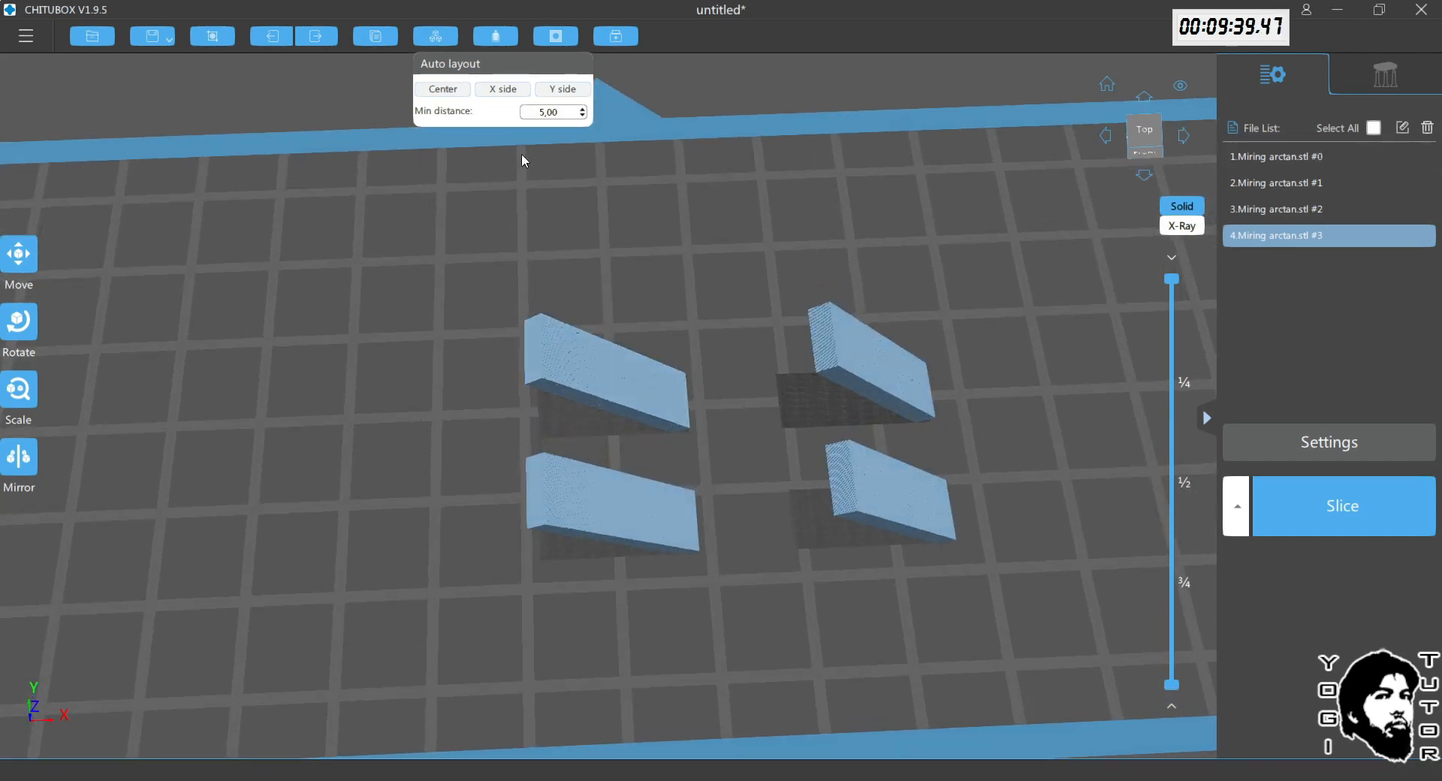
{"action": "left_click", "coordinate": [449, 95]}
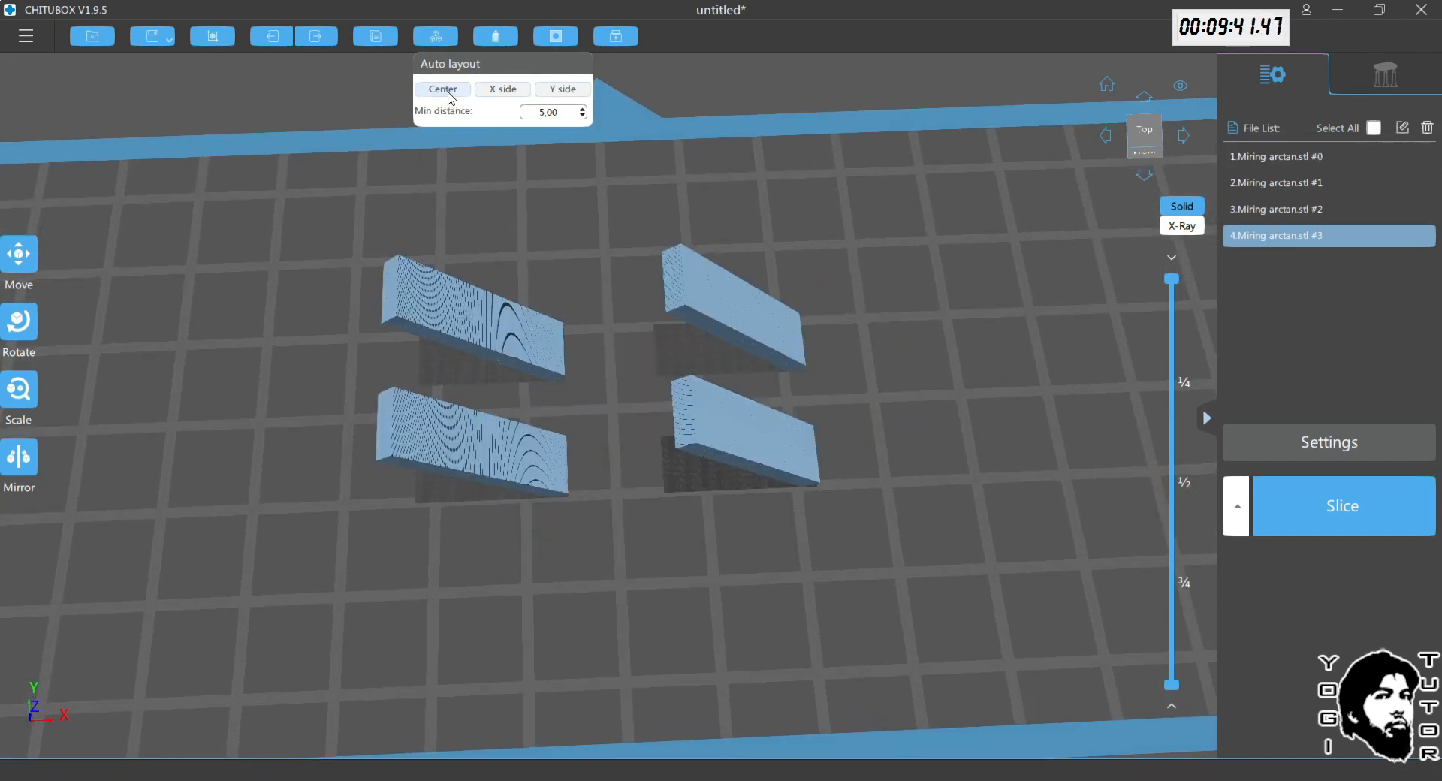
{"action": "right_click_drag", "start_coordinate": [570, 248], "coordinate": [620, 348]}
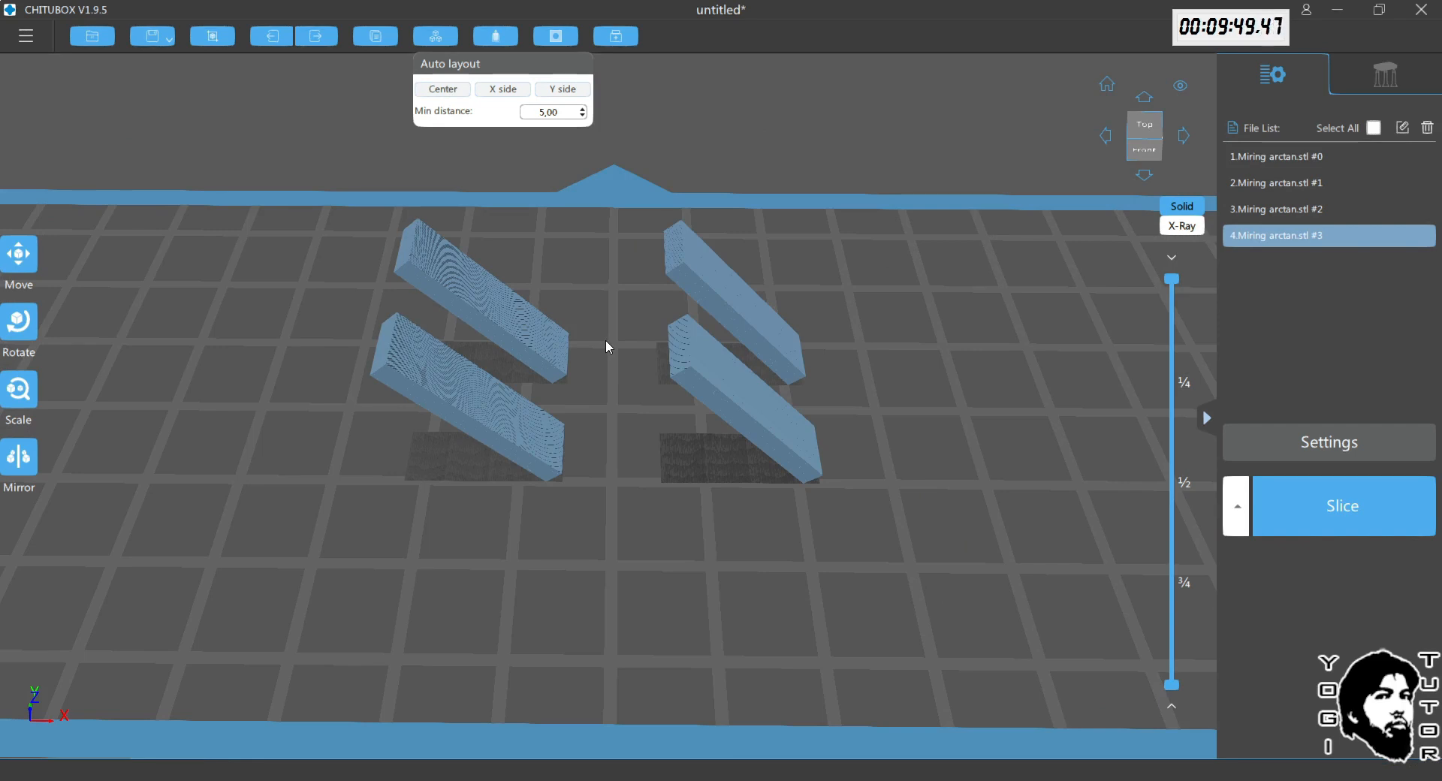
{"action": "left_click", "coordinate": [590, 238]}
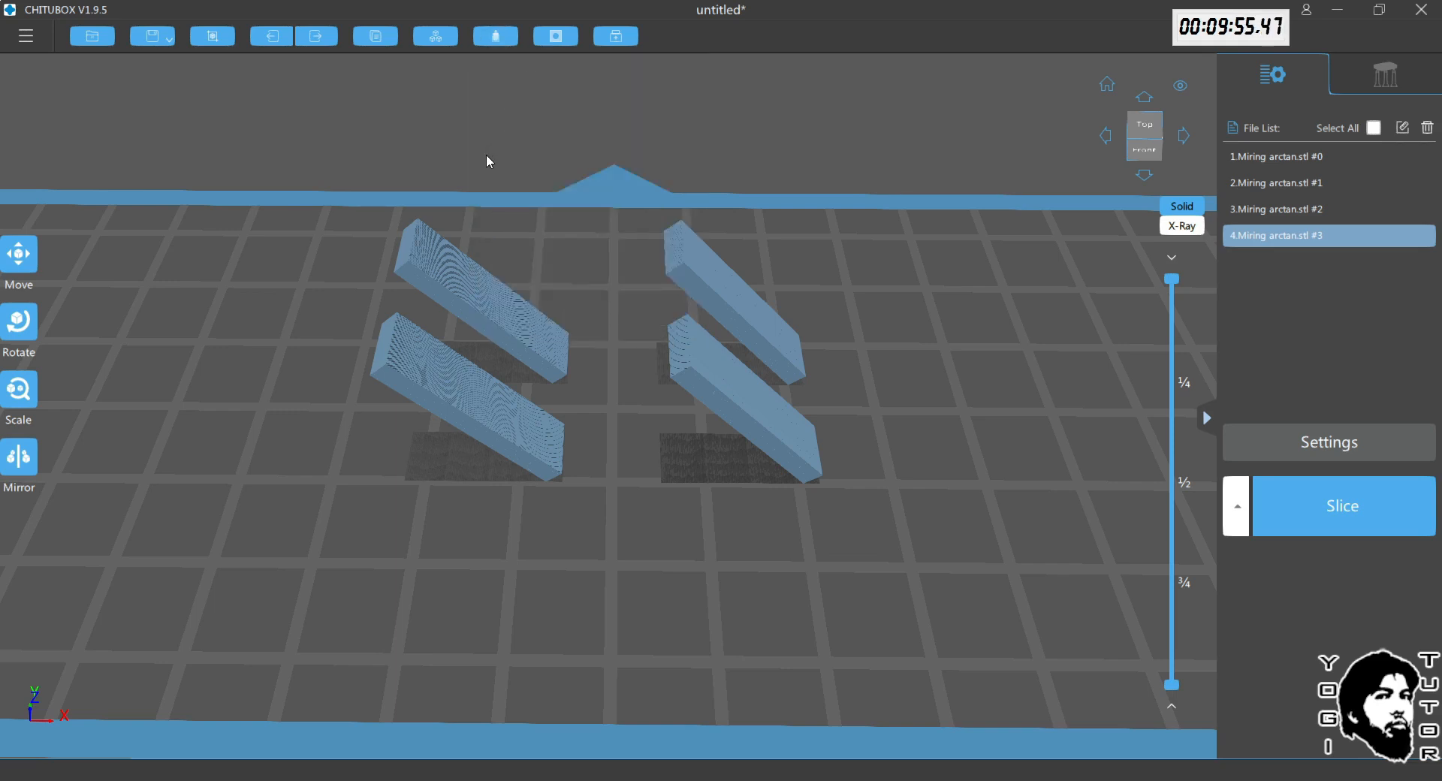
Step: Import the Base STL model from the For tutor folder onto the plate
{"action": "mouse_move", "coordinate": [552, 39]}
{"action": "mouse_move", "coordinate": [613, 42]}
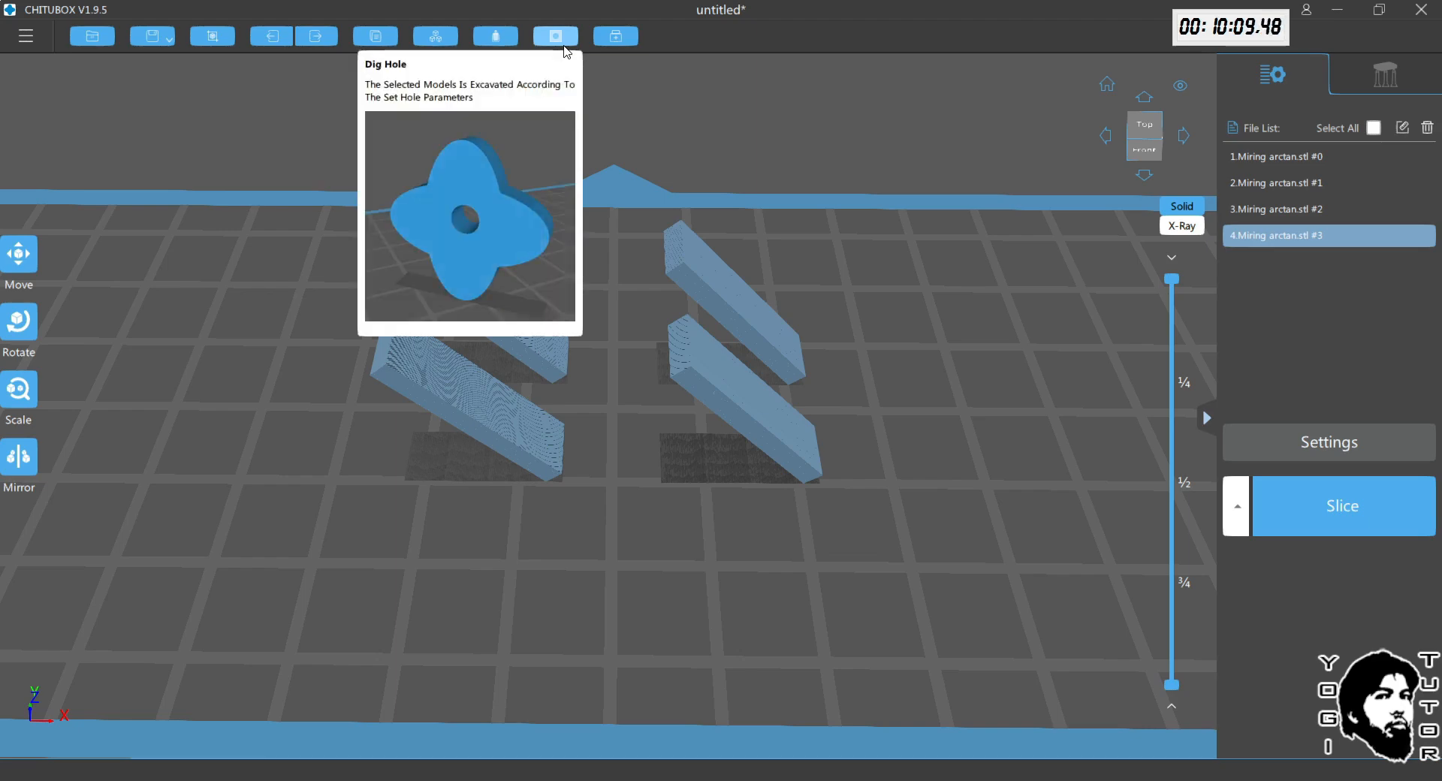
{"action": "left_click", "coordinate": [80, 38]}
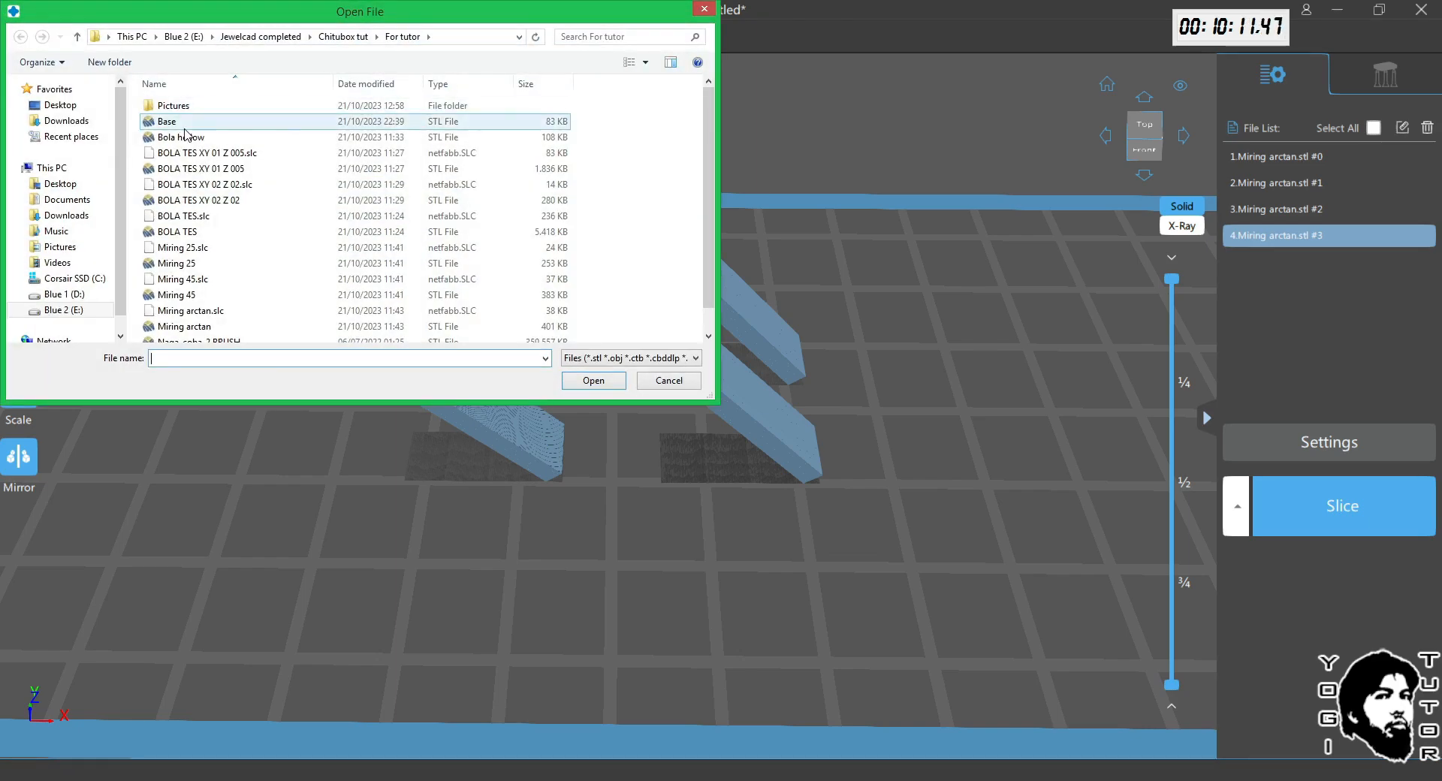
{"action": "left_click", "coordinate": [180, 125]}
{"action": "left_click", "coordinate": [600, 383]}
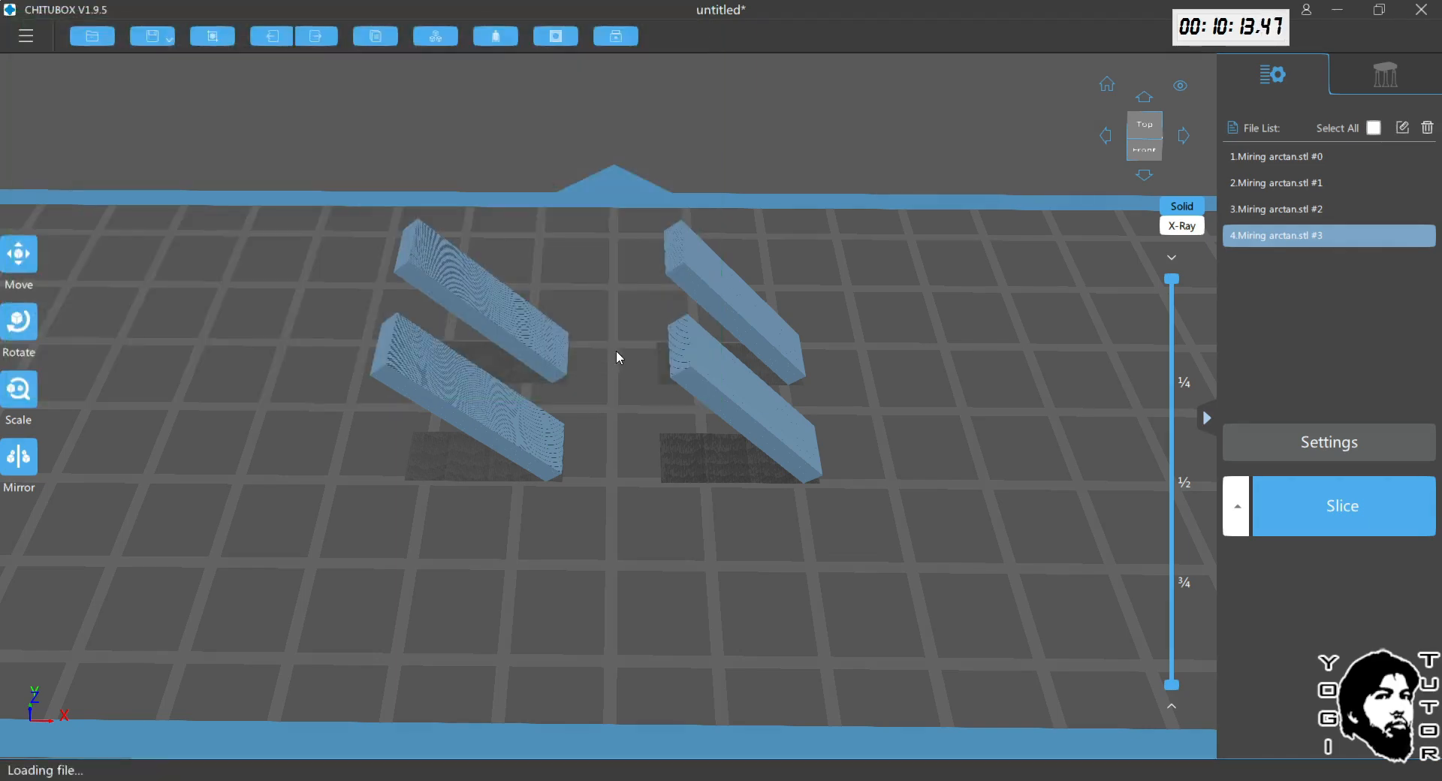
{"action": "scroll", "coordinate": [878, 408], "scroll_direction": "down", "scroll_amount": 2}
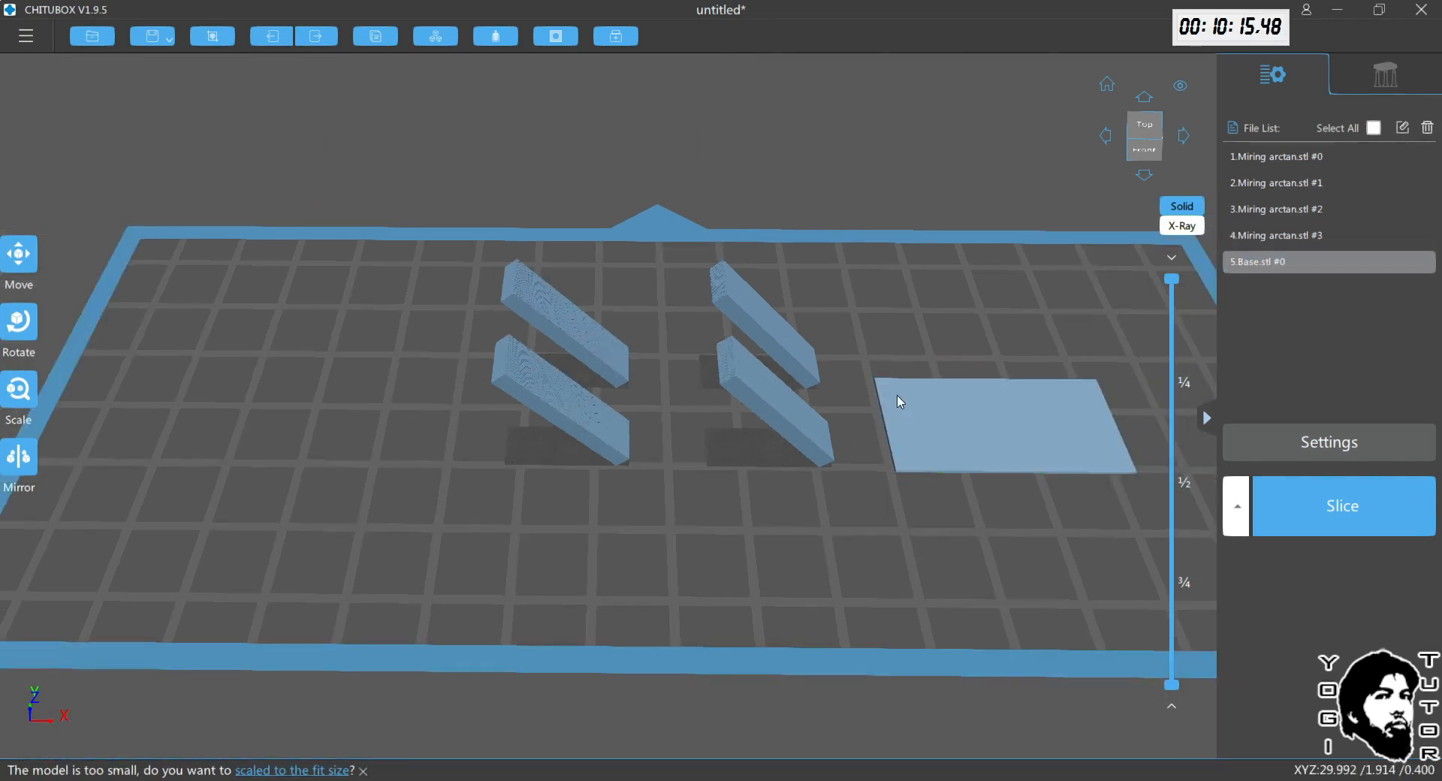
Step: Scale the Base model freehand to about 43.4 mm in X and 52.4 mm in Y without locking the ratio
{"action": "left_click", "coordinate": [895, 398]}
{"action": "right_click_drag", "start_coordinate": [901, 333], "coordinate": [898, 380]}
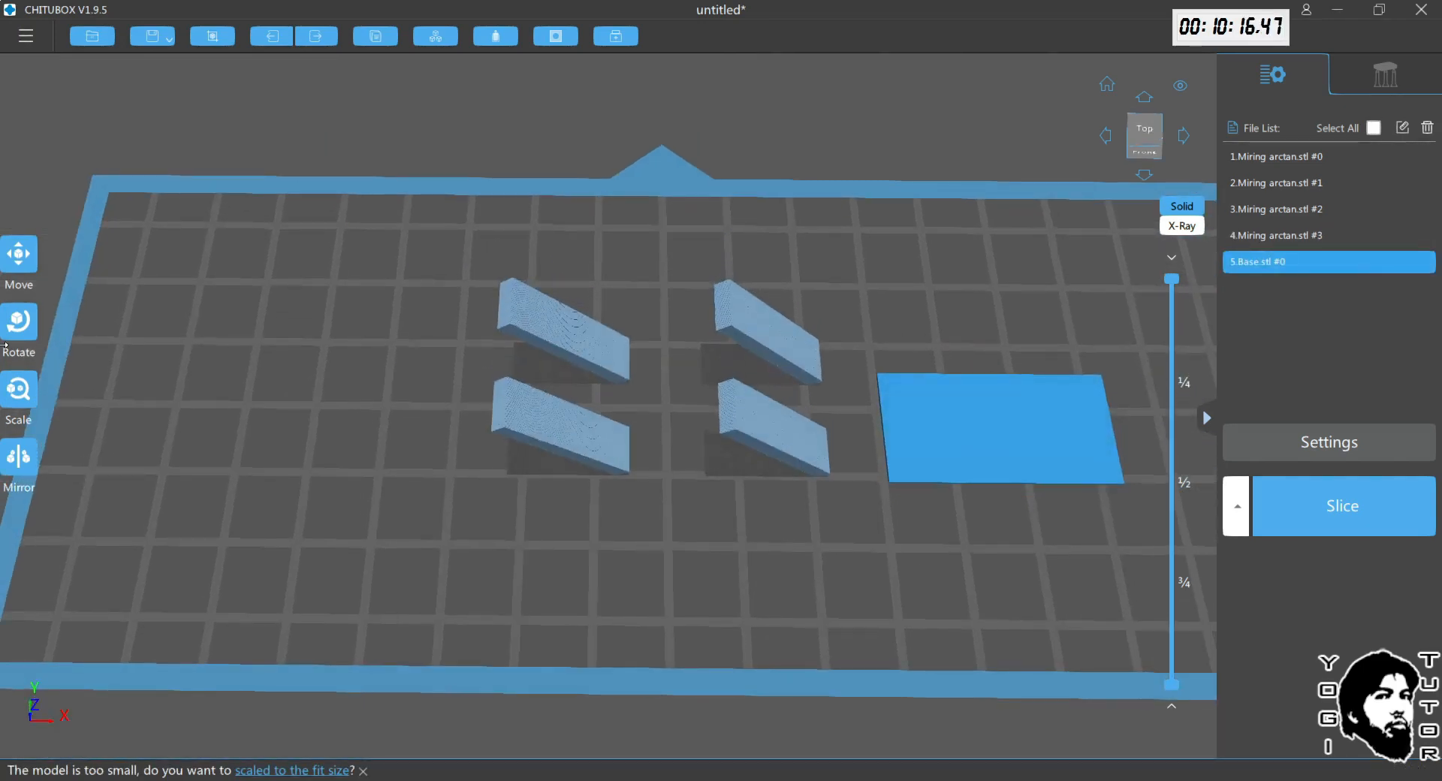
{"action": "left_click", "coordinate": [19, 398]}
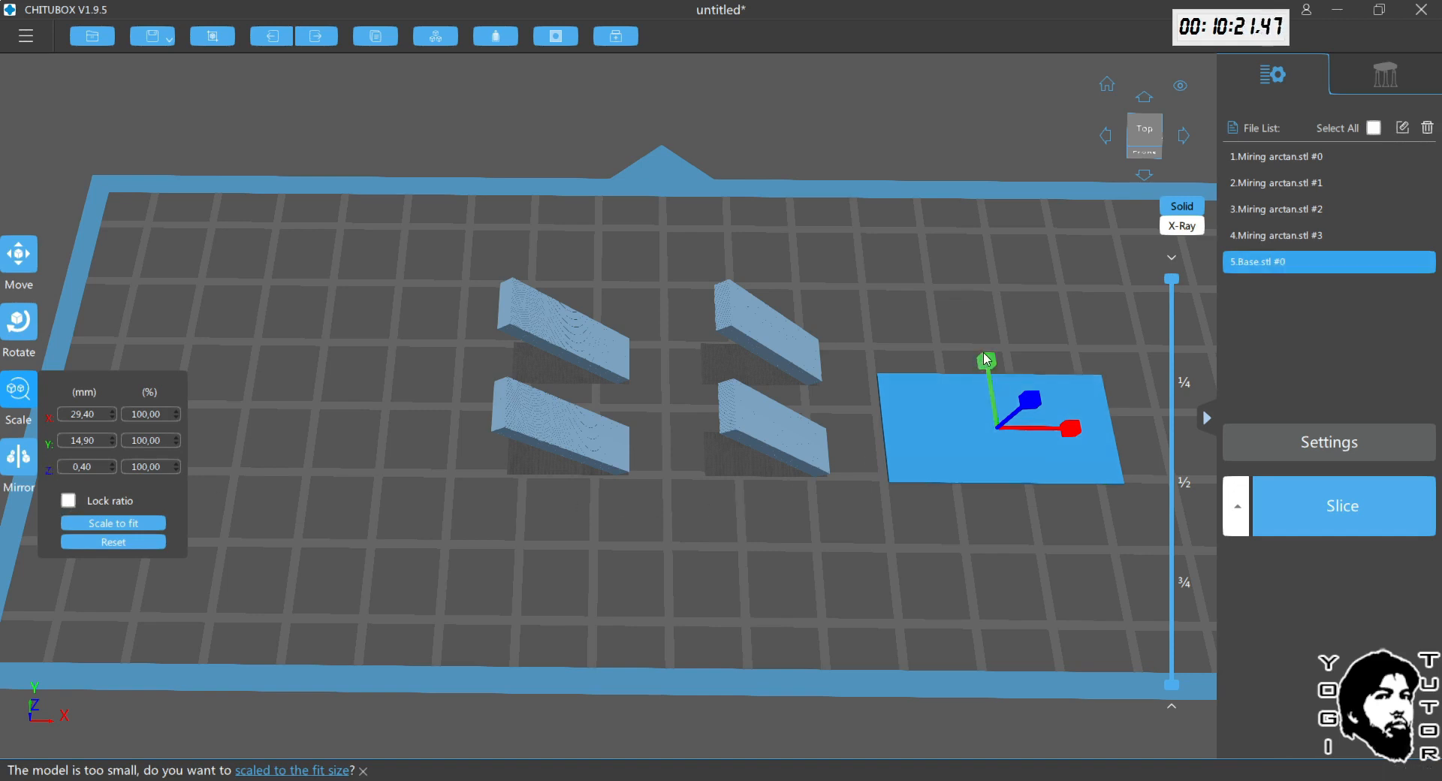
{"action": "left_click_drag", "start_coordinate": [986, 360], "coordinate": [981, 312]}
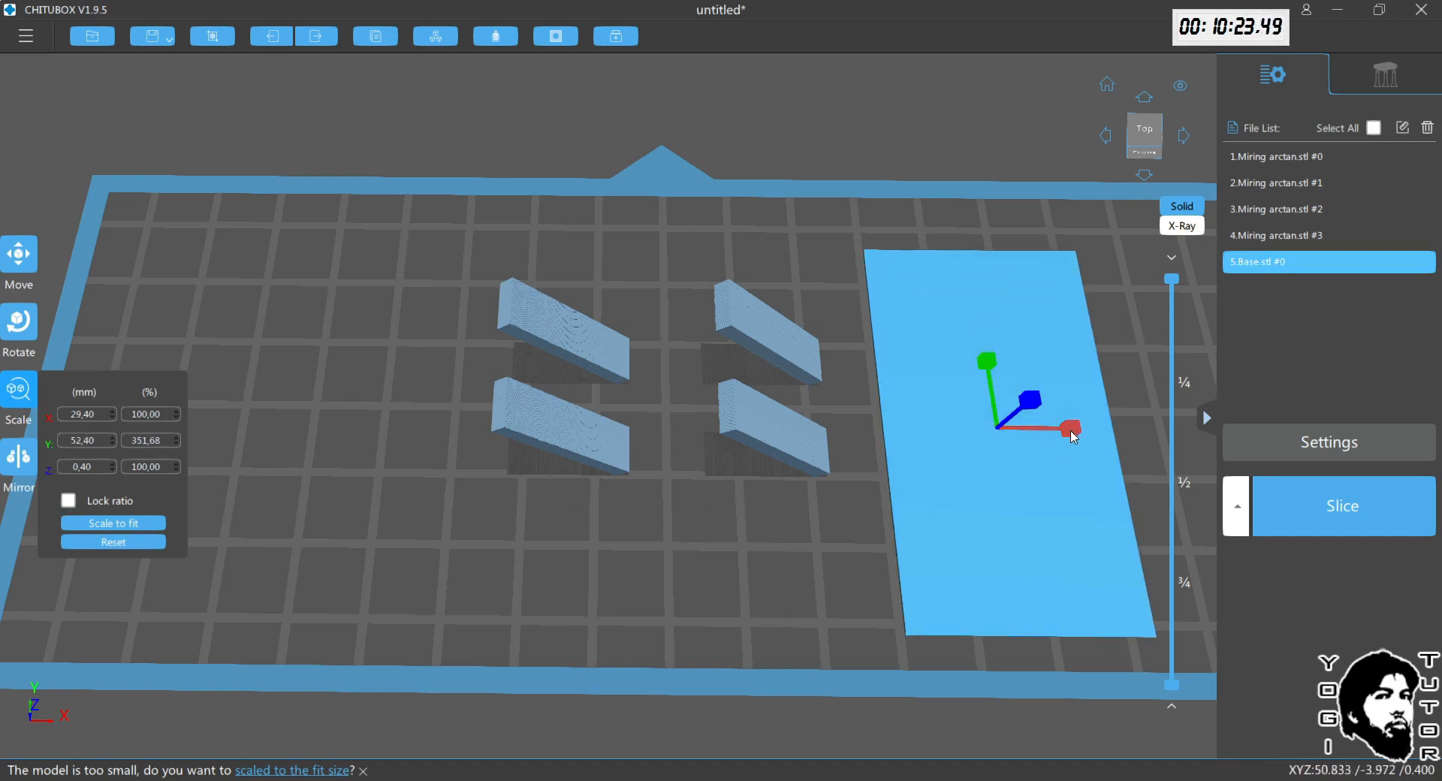
{"action": "left_click_drag", "start_coordinate": [1074, 436], "coordinate": [1090, 428]}
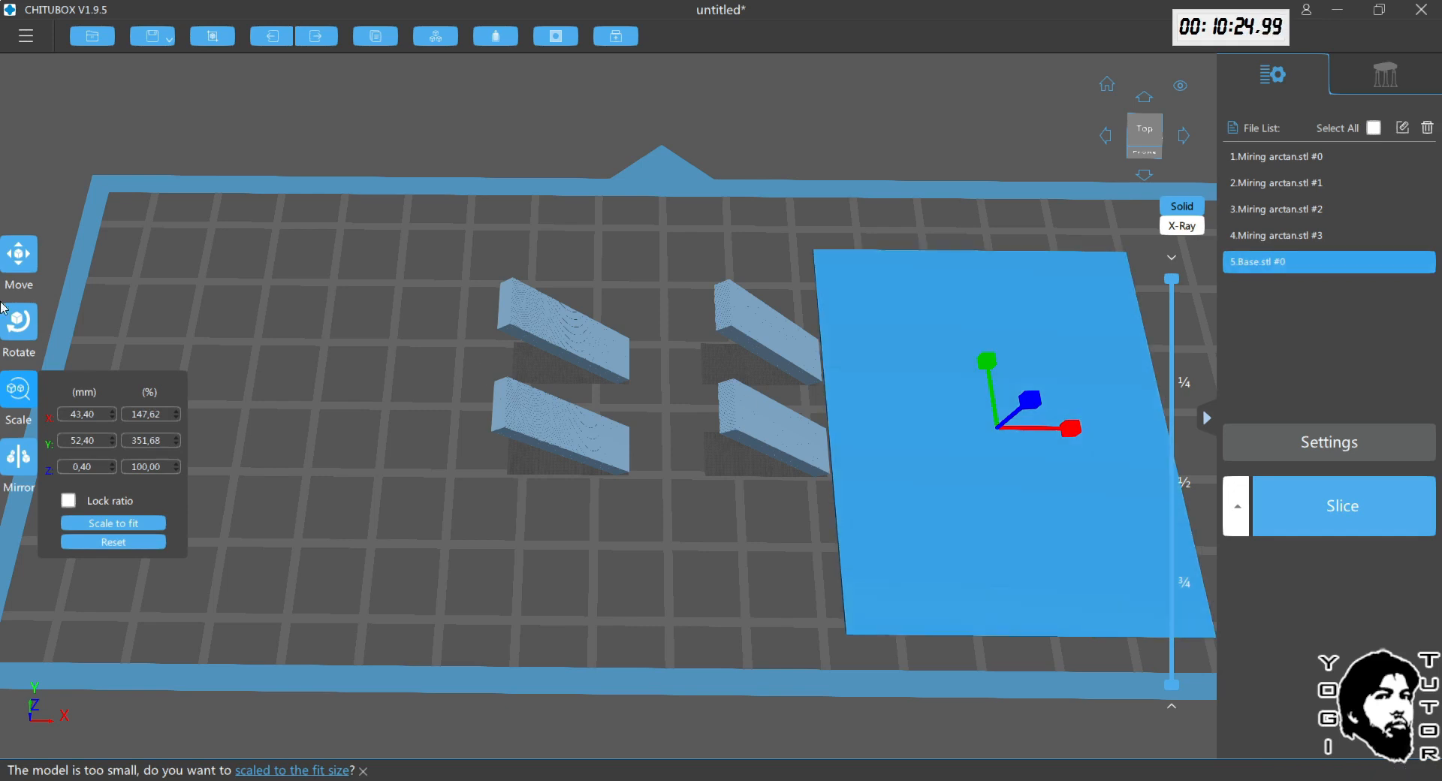
Step: Move the base under the four blocks to about X 0.35, Y 0.21, and shorten it along Y
{"action": "left_click", "coordinate": [19, 255]}
{"action": "left_click_drag", "start_coordinate": [991, 343], "coordinate": [695, 308]}
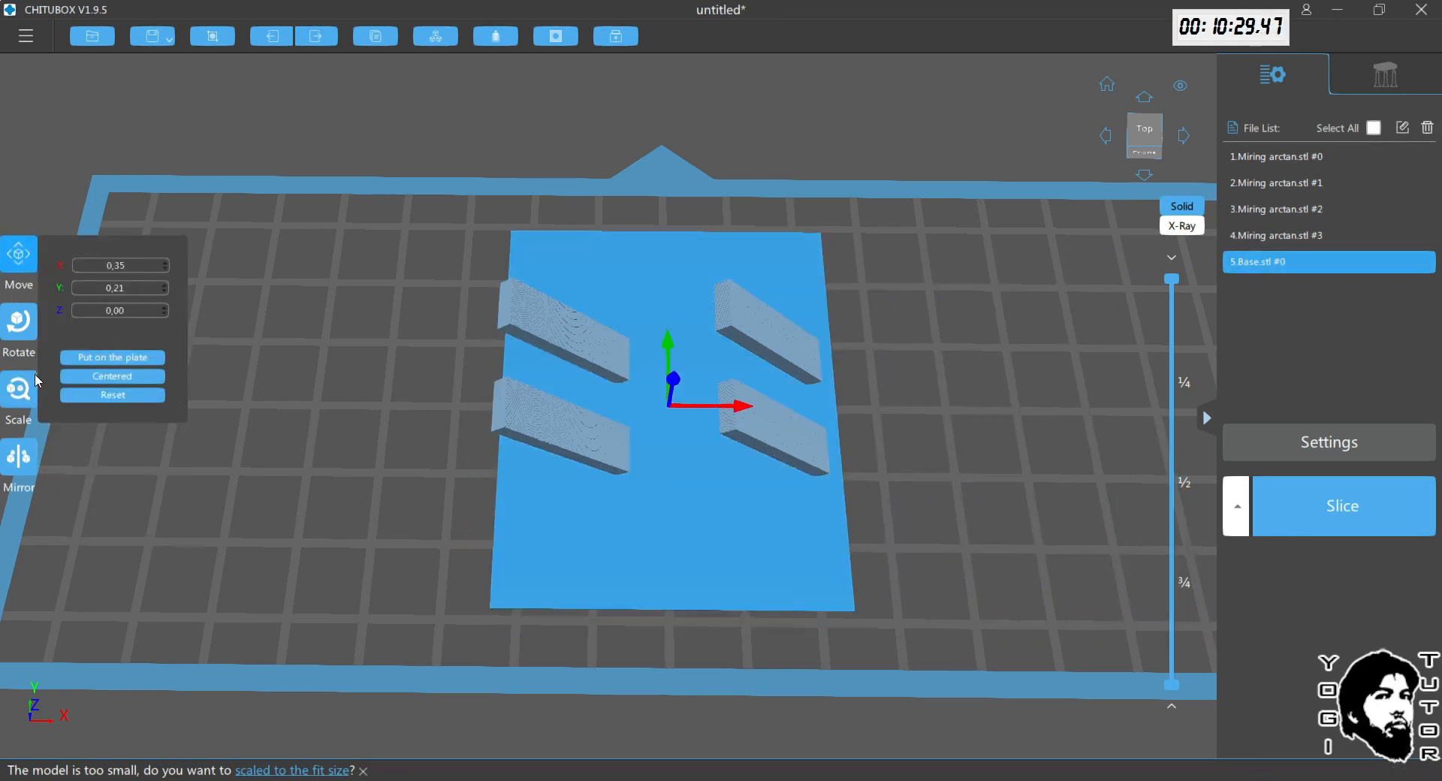
{"action": "left_click", "coordinate": [34, 384]}
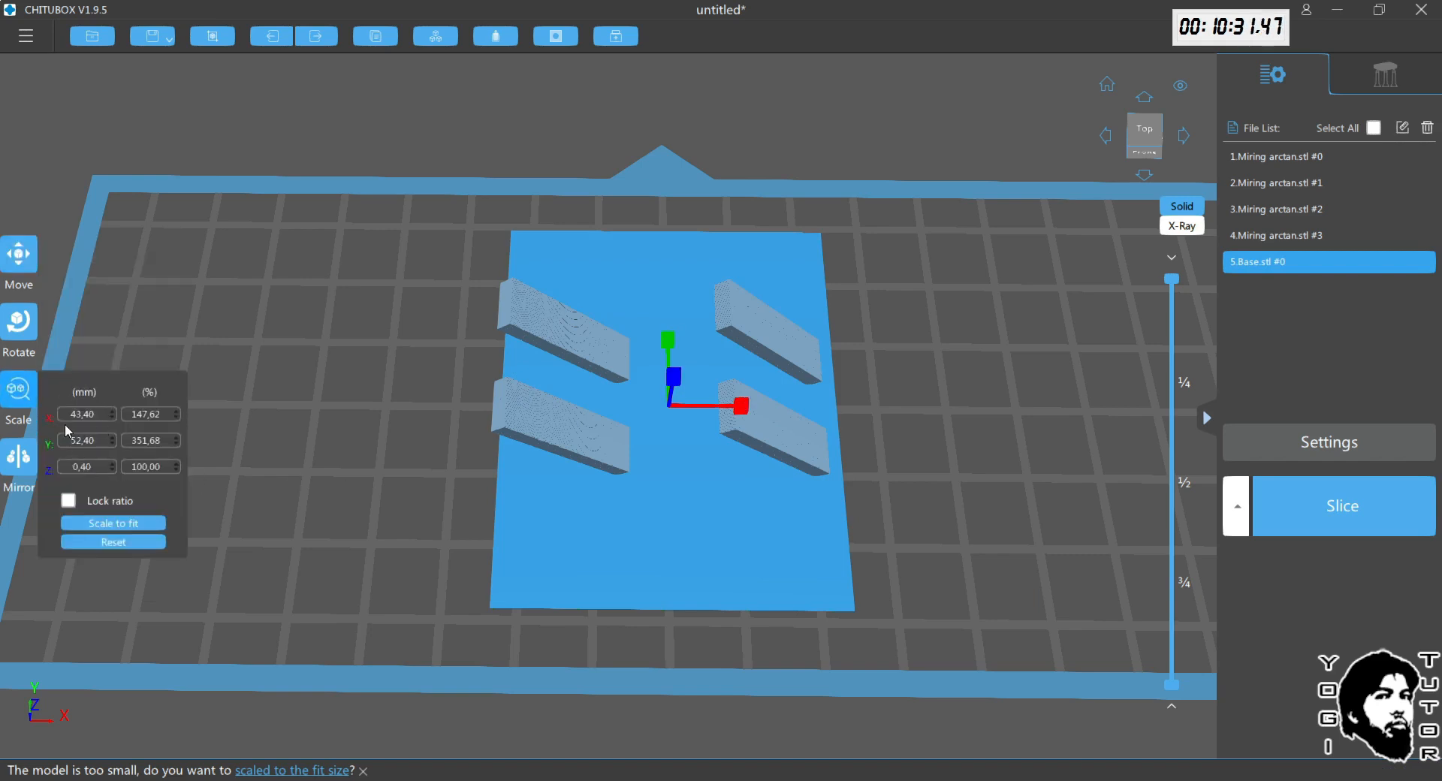
{"action": "left_click_drag", "start_coordinate": [668, 339], "coordinate": [667, 361]}
{"action": "right_click_drag", "start_coordinate": [889, 399], "coordinate": [888, 394]}
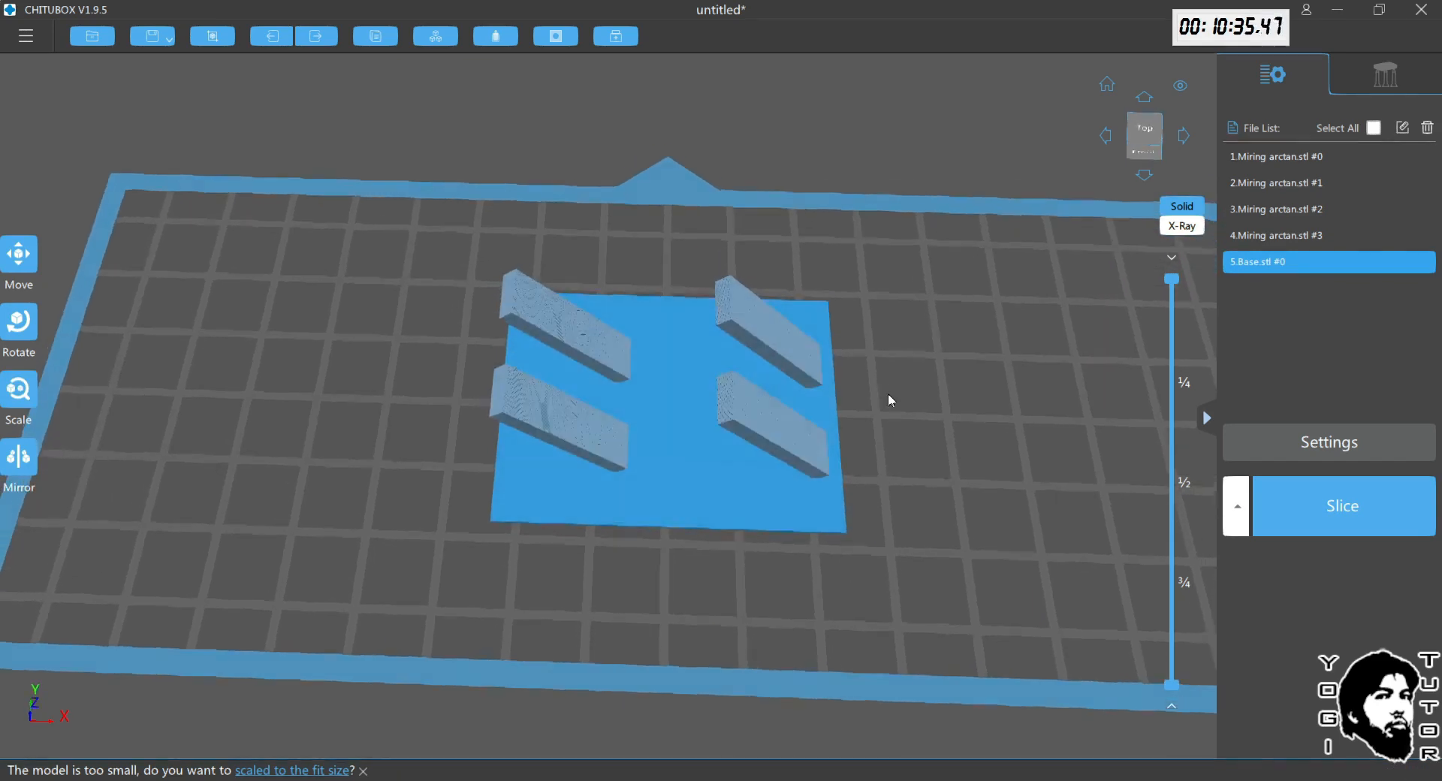
{"action": "right_click_drag", "start_coordinate": [595, 422], "coordinate": [650, 131]}
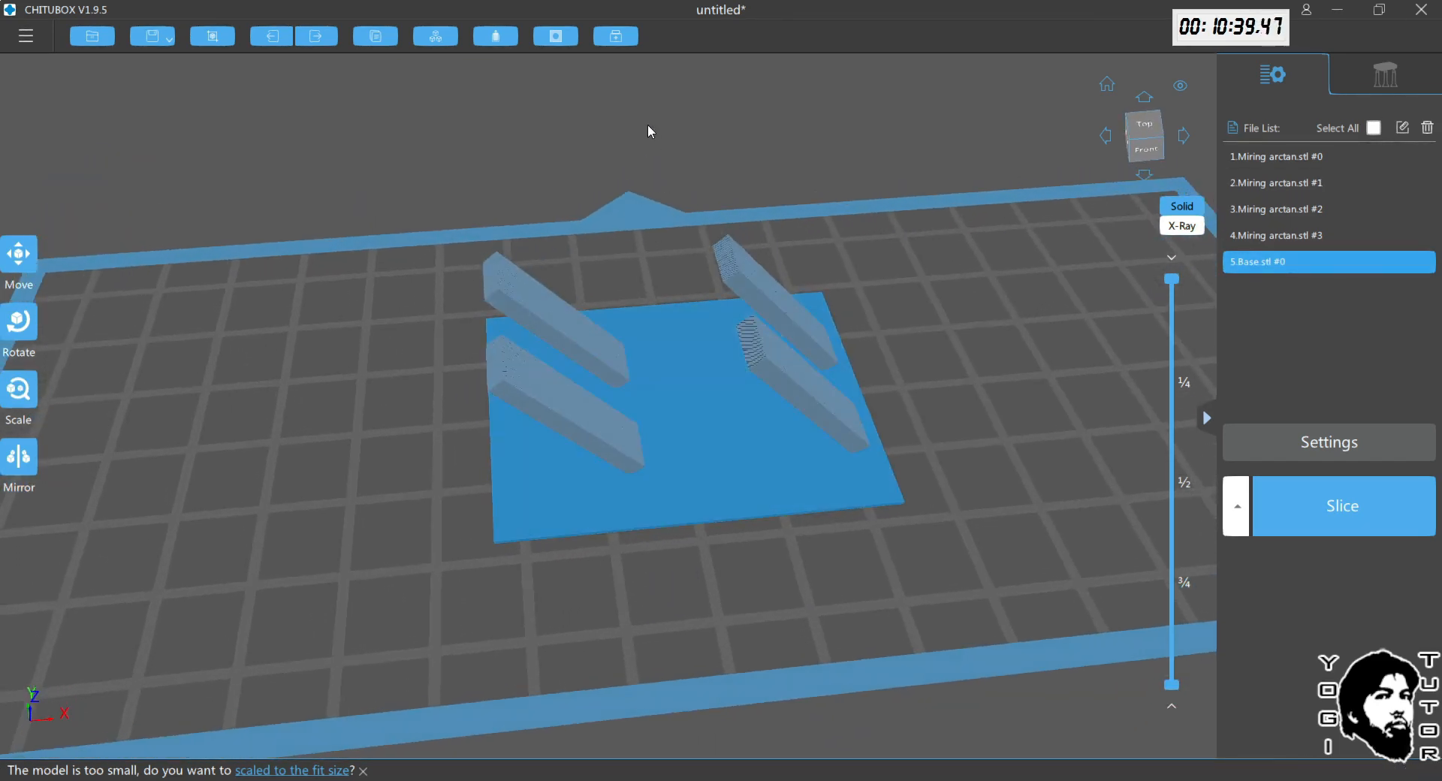
Step: Set the Dig Hole size to 3 mm and dig a 2 mm deep hexagon hole in the front middle of the base
{"action": "left_click", "coordinate": [560, 40]}
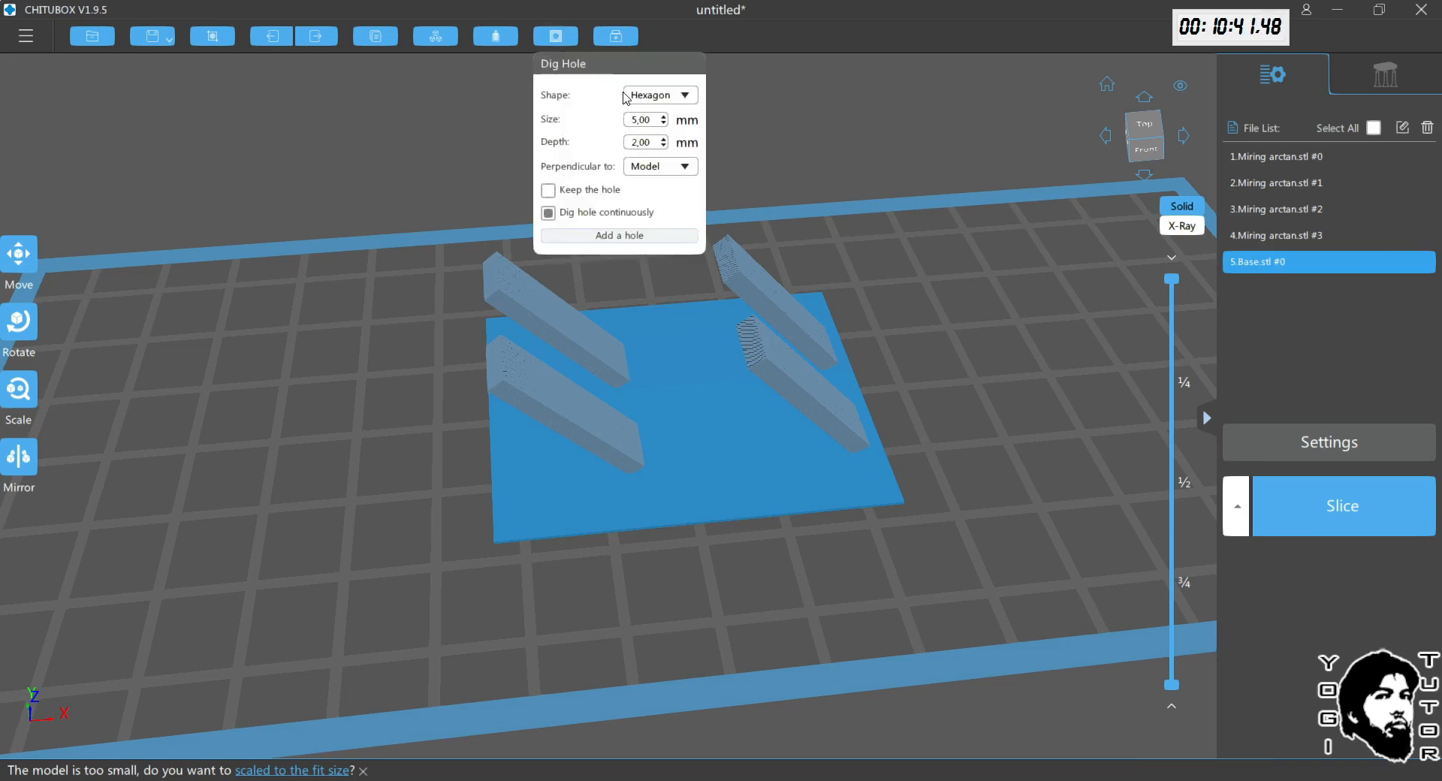
{"action": "double_click", "coordinate": [646, 121]}
{"action": "type", "text": "3"}
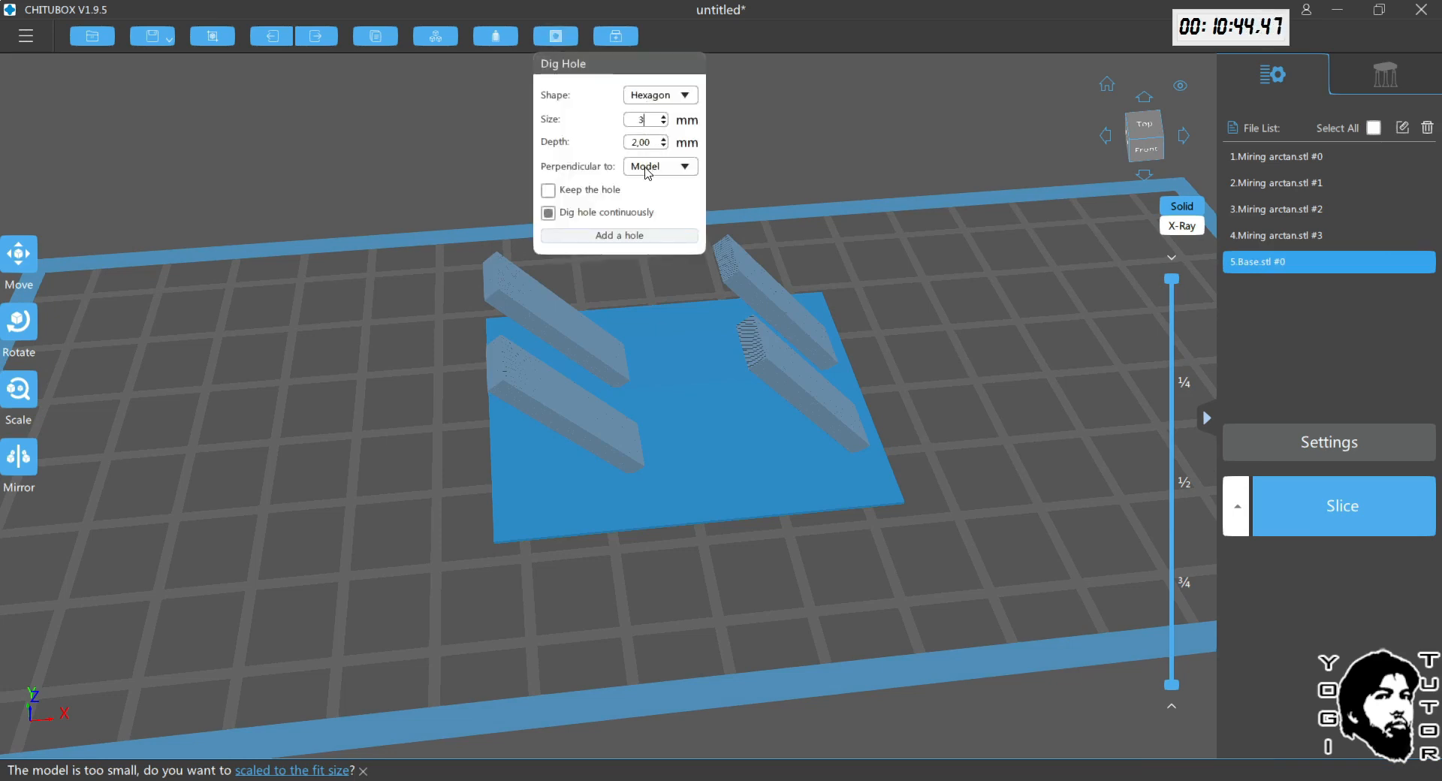
{"action": "left_click", "coordinate": [634, 235]}
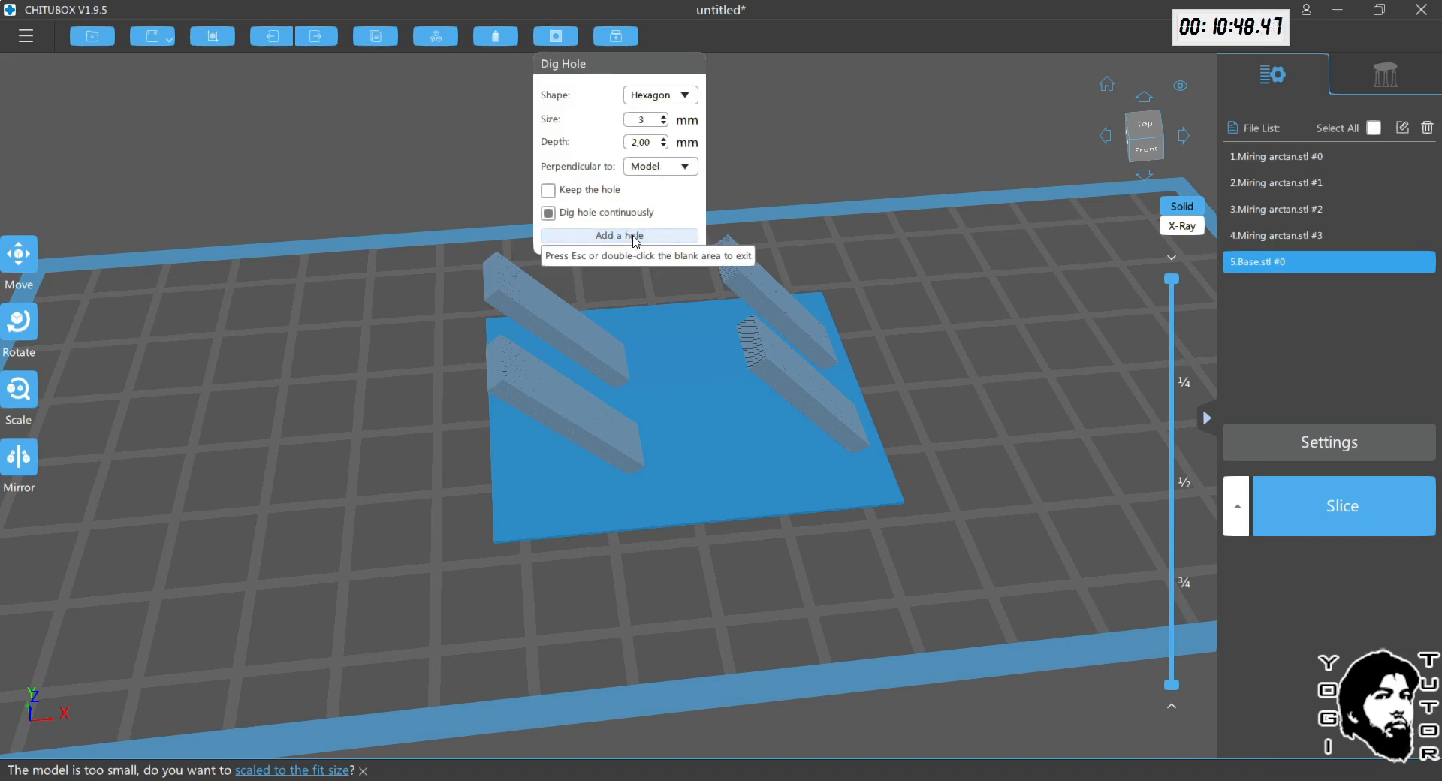
{"action": "left_click", "coordinate": [715, 469]}
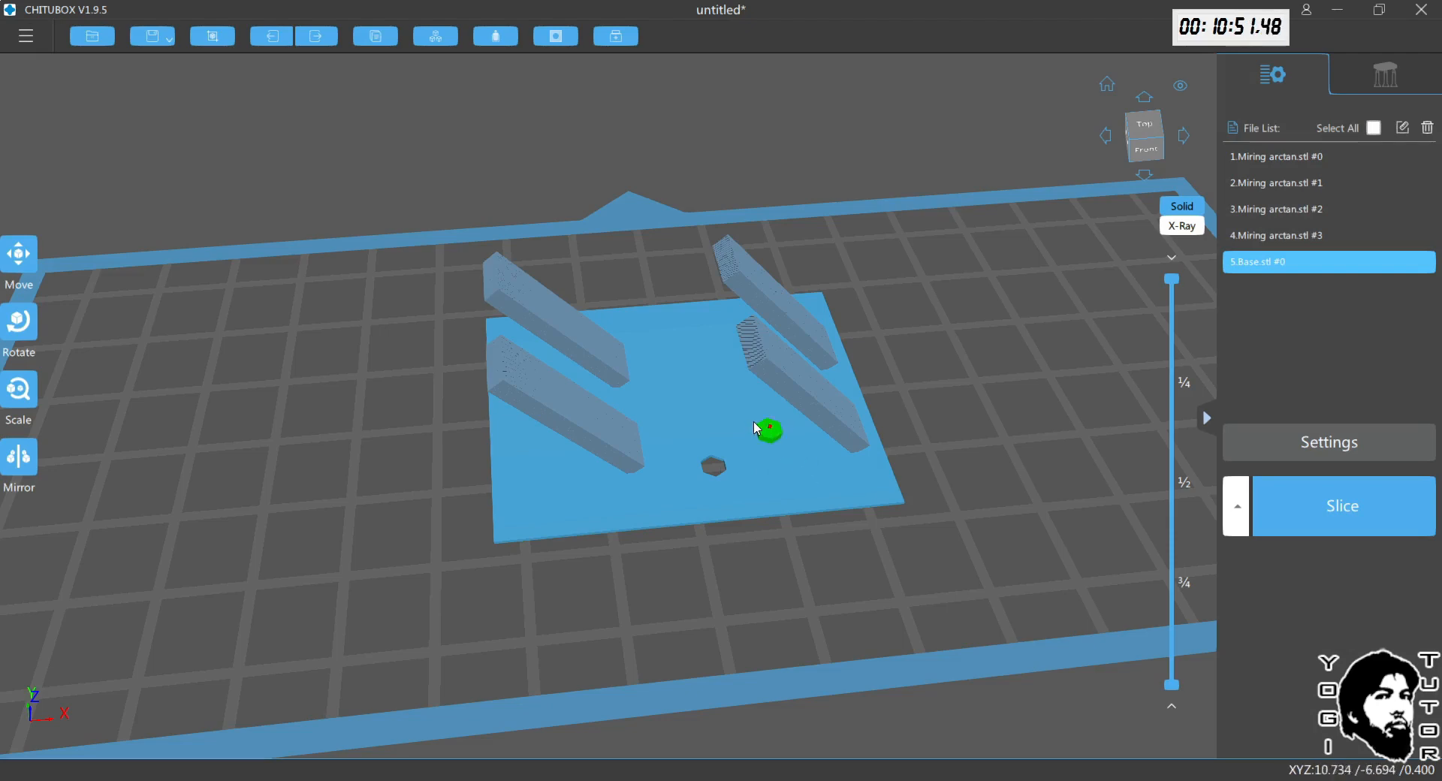
Step: Dig four more 3 mm hexagon holes in the base, one near its front-left corner and three between the blocks
{"action": "left_click", "coordinate": [765, 457]}
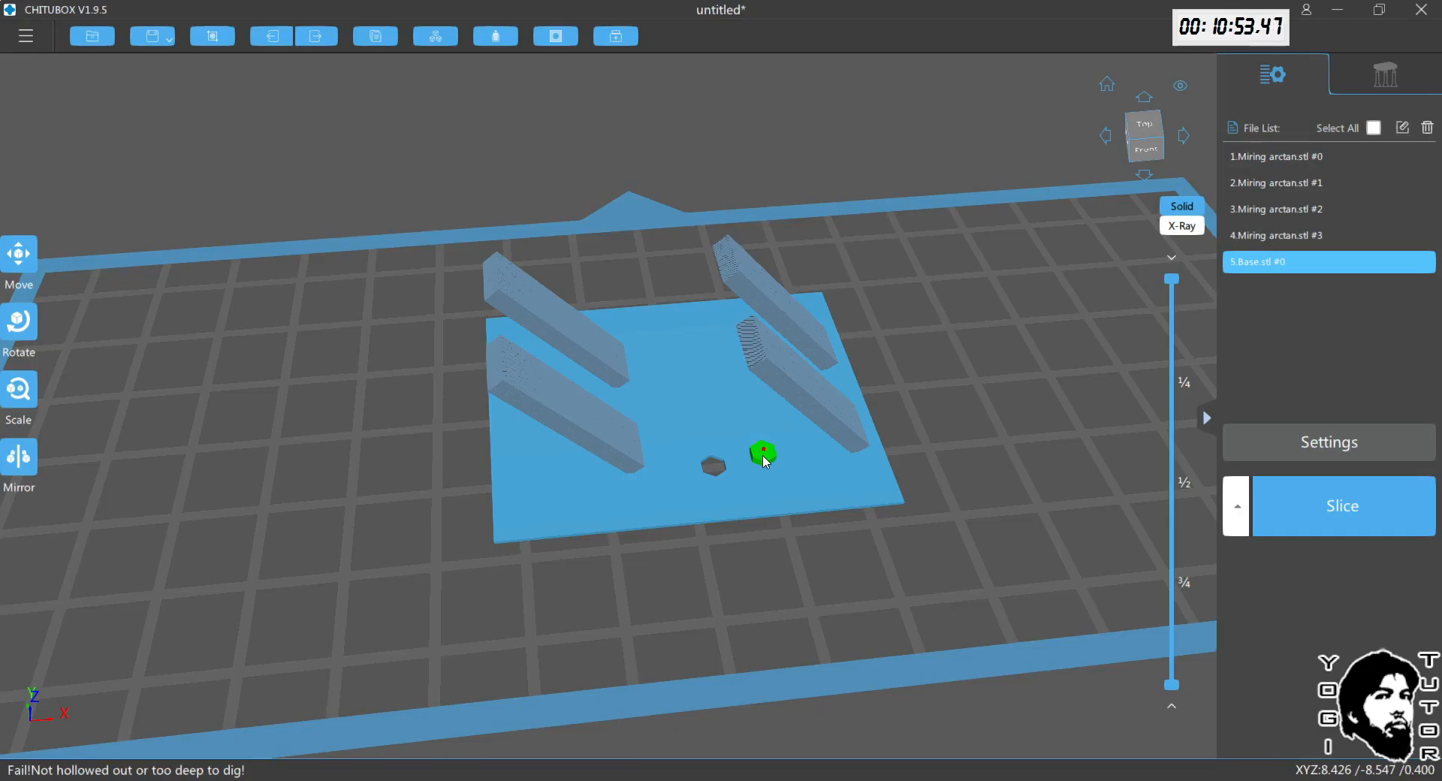
{"action": "left_click", "coordinate": [587, 498]}
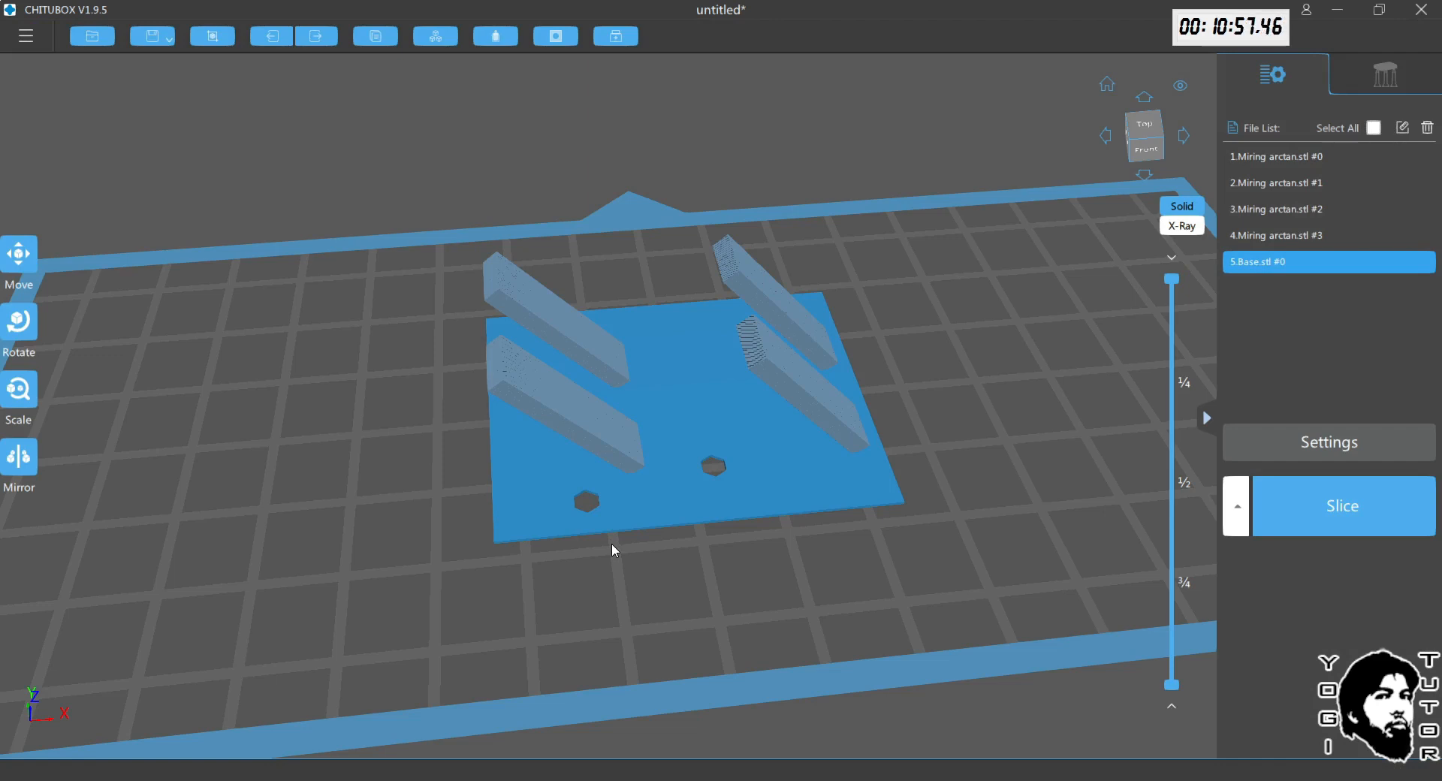
{"action": "left_click", "coordinate": [786, 476]}
{"action": "left_click", "coordinate": [711, 382]}
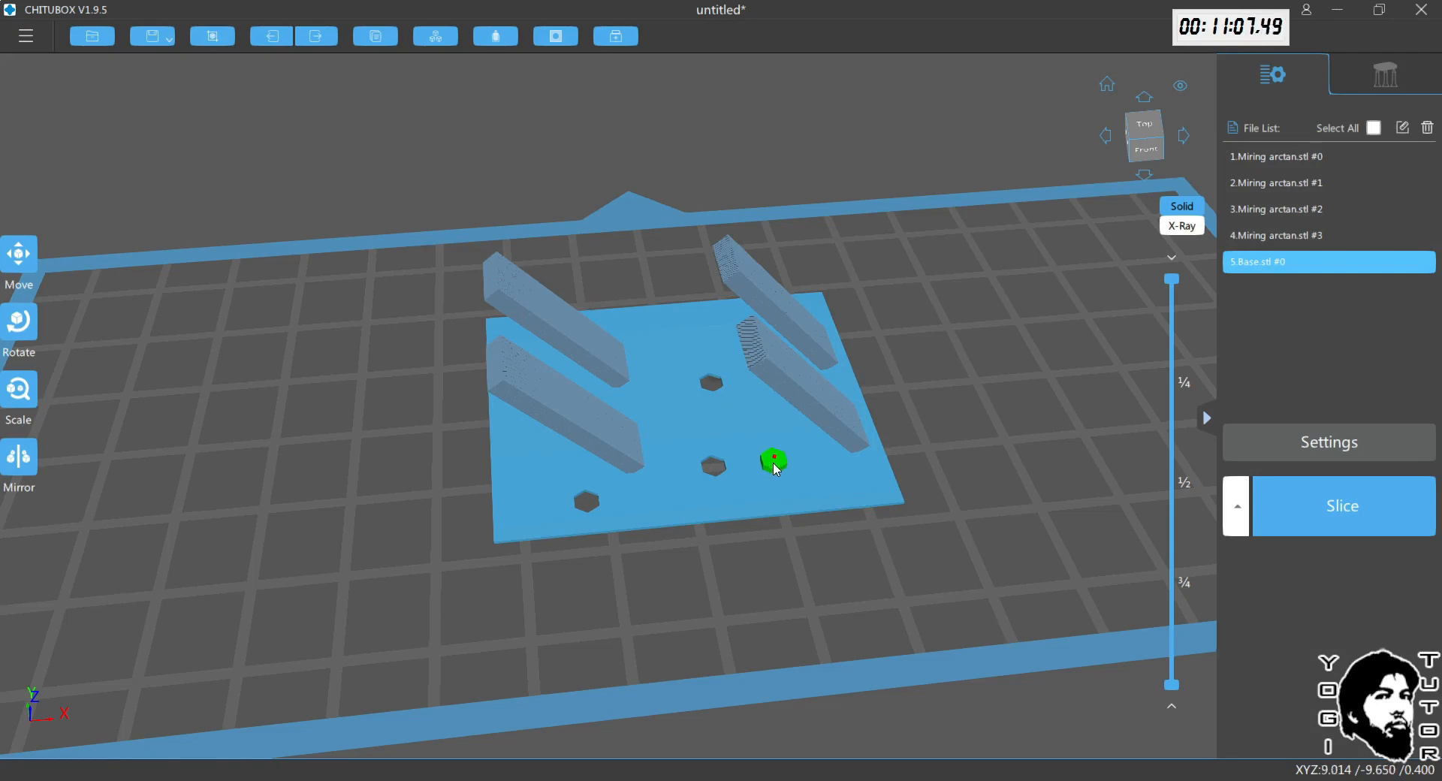
{"action": "left_click", "coordinate": [758, 467]}
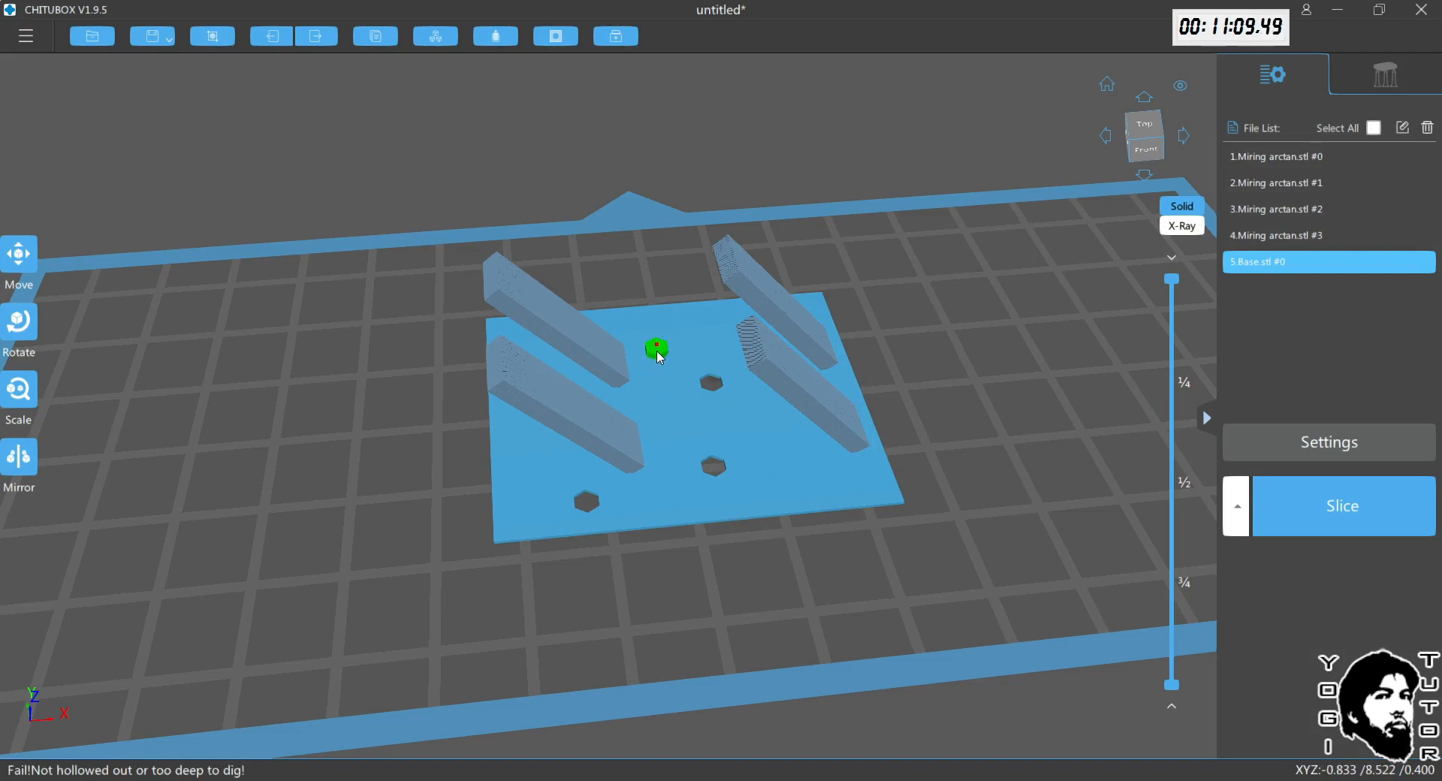
{"action": "left_click", "coordinate": [655, 355]}
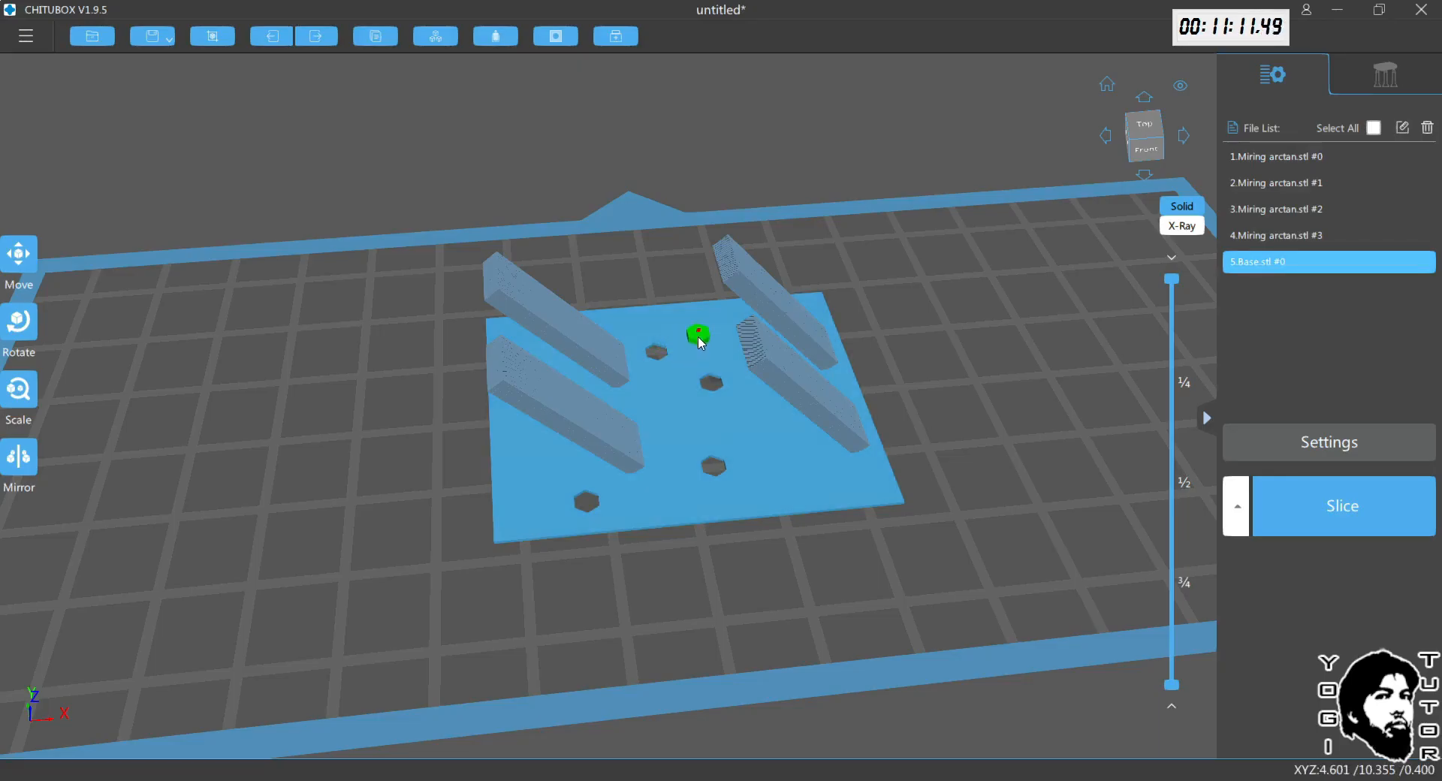
{"action": "left_click", "coordinate": [691, 348]}
{"action": "left_click", "coordinate": [756, 441]}
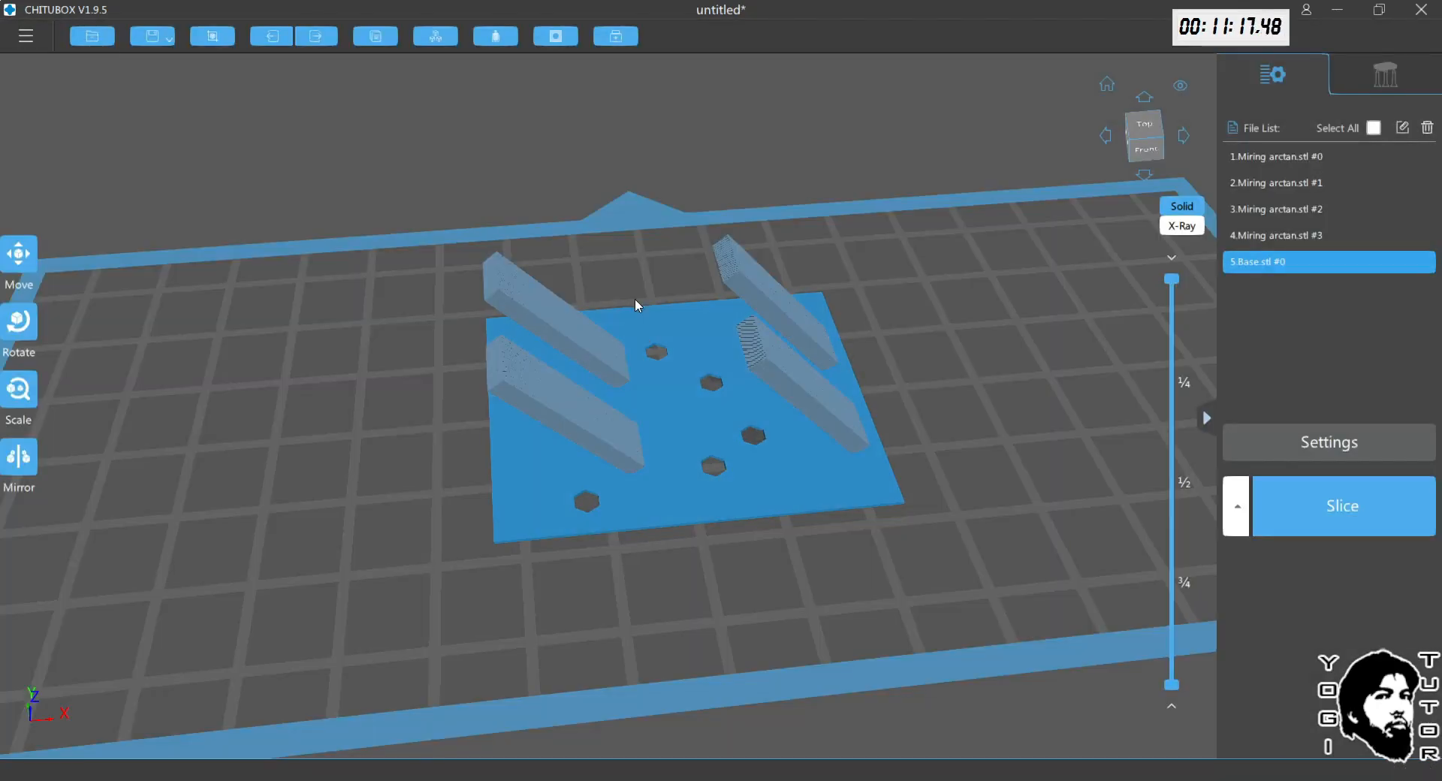
Step: Delete all models from the plate and import the Bola hollow STL from the For tutor folder
{"action": "right_click_drag", "start_coordinate": [672, 308], "coordinate": [664, 322]}
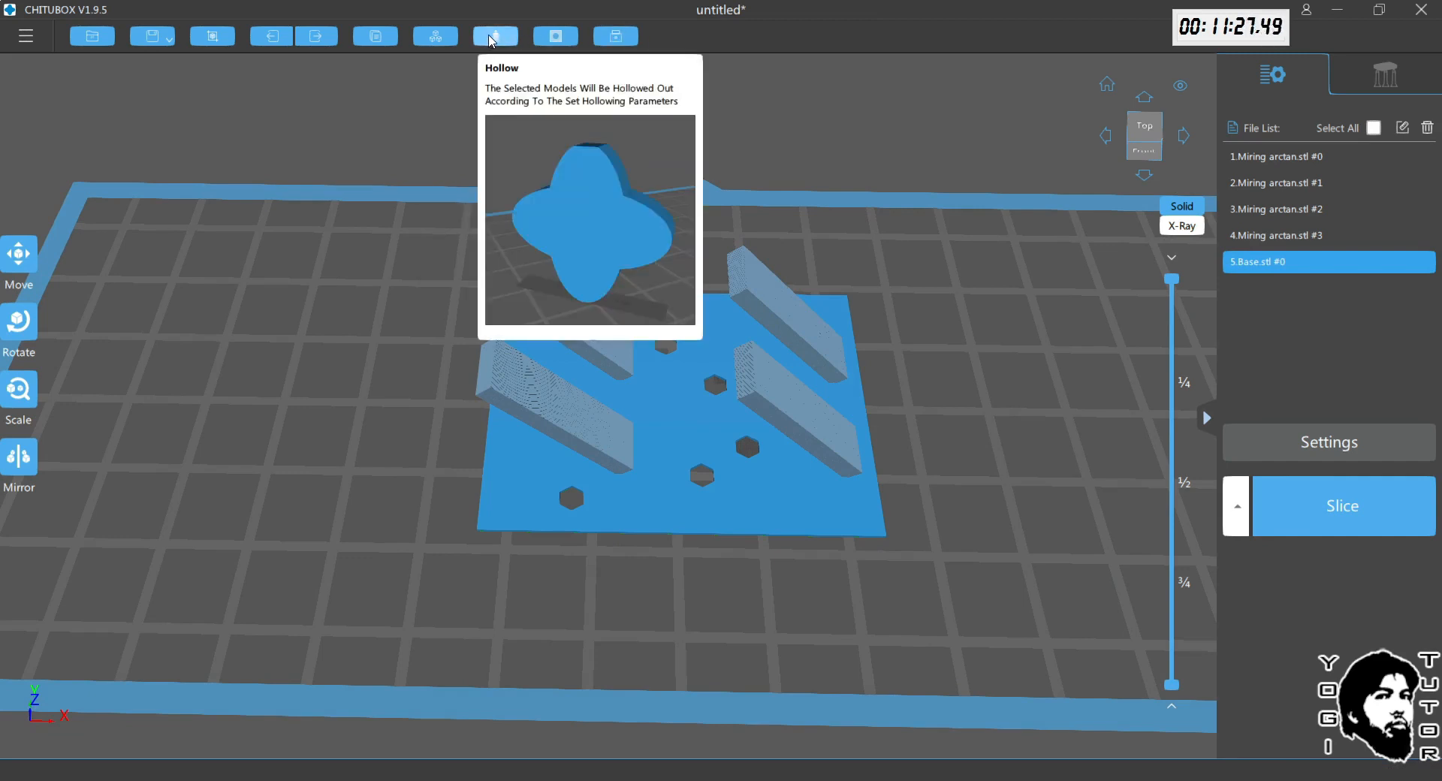
{"action": "left_click_drag", "start_coordinate": [442, 286], "coordinate": [453, 279]}
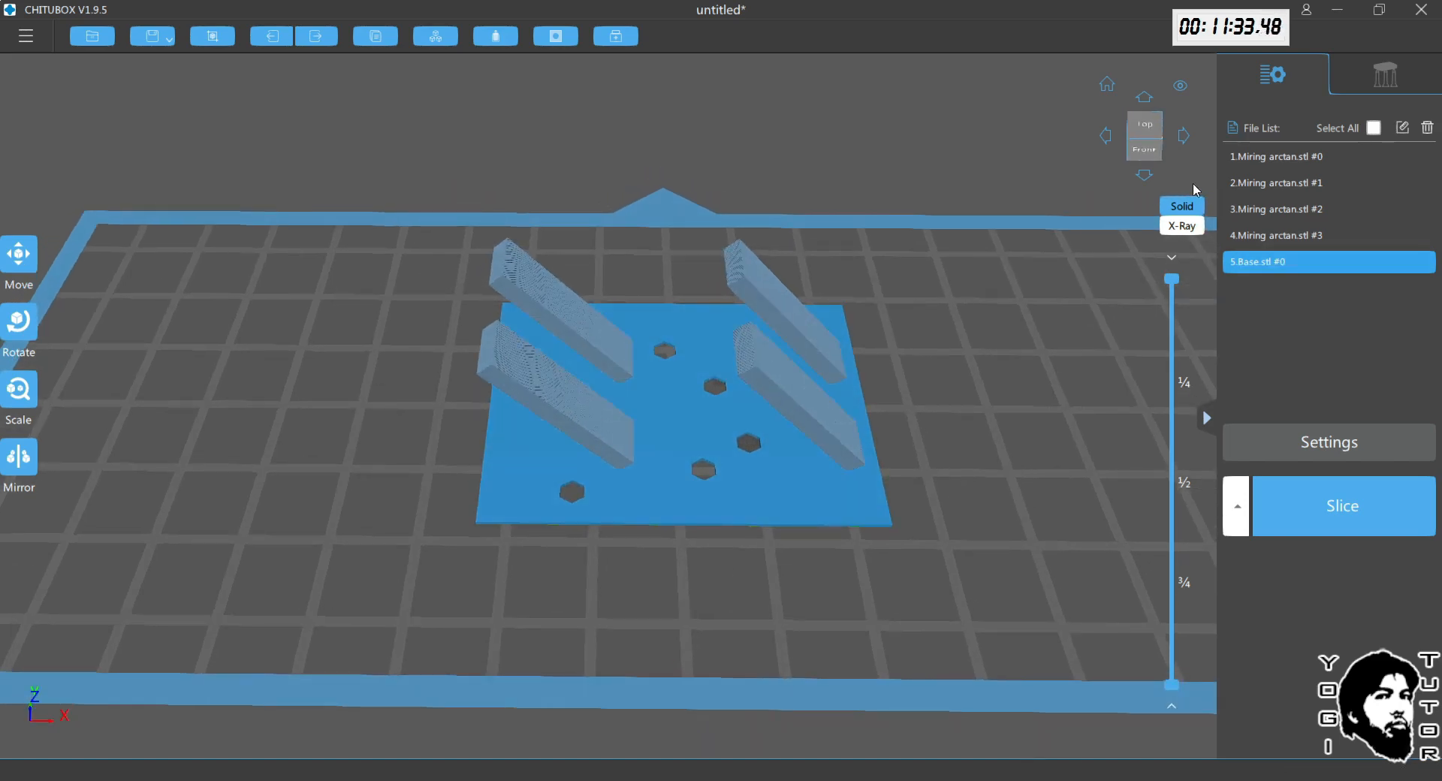
{"action": "left_click", "coordinate": [1373, 128]}
{"action": "left_click", "coordinate": [1426, 129]}
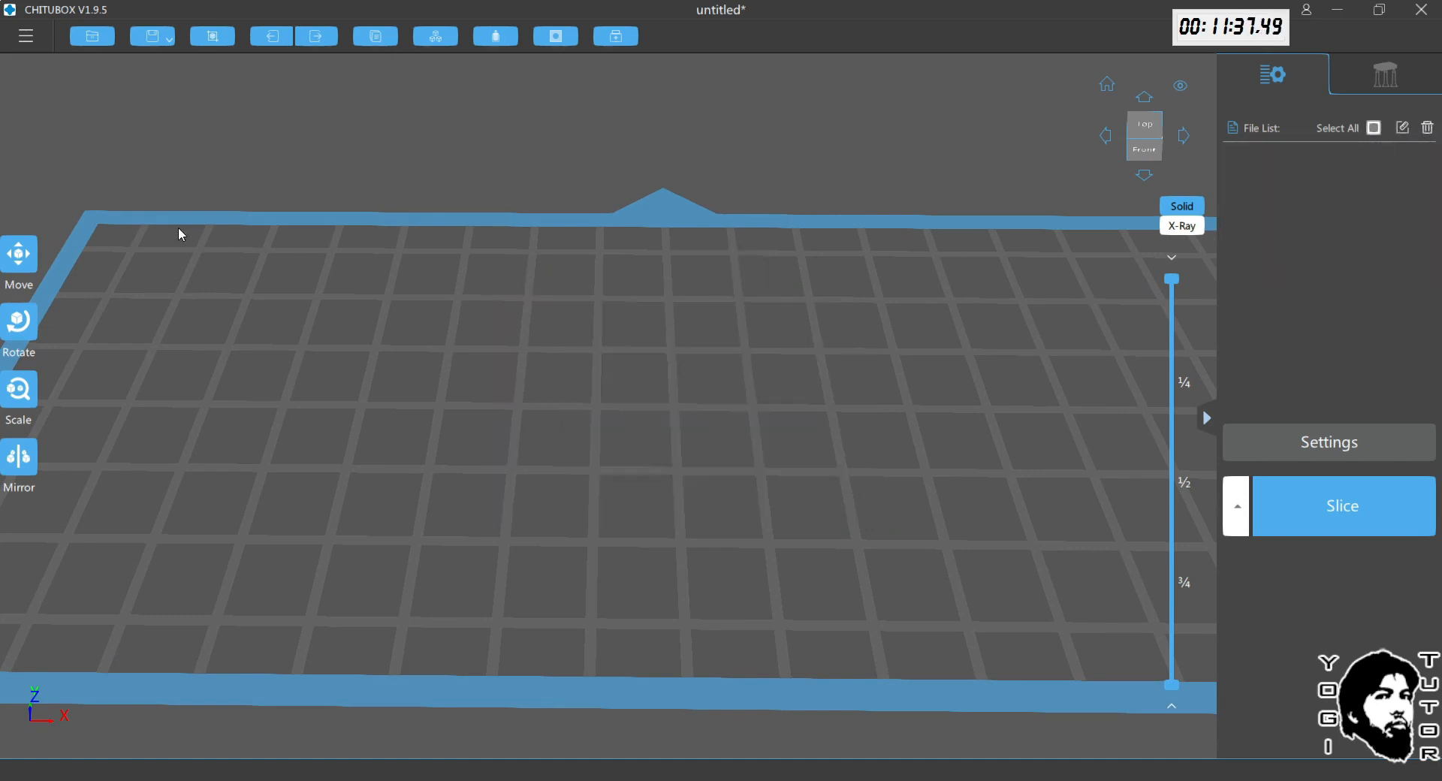
{"action": "left_click", "coordinate": [103, 45]}
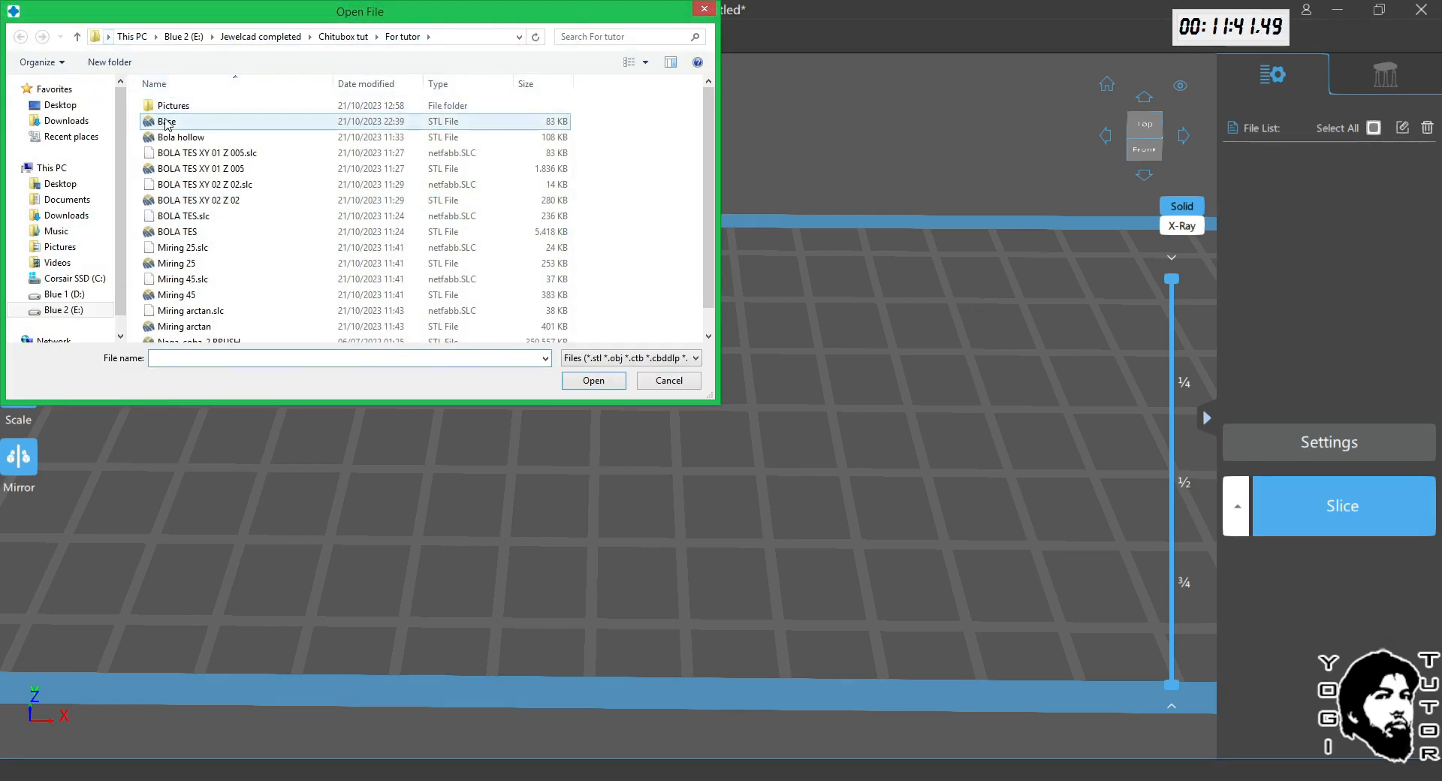
{"action": "left_click", "coordinate": [173, 137]}
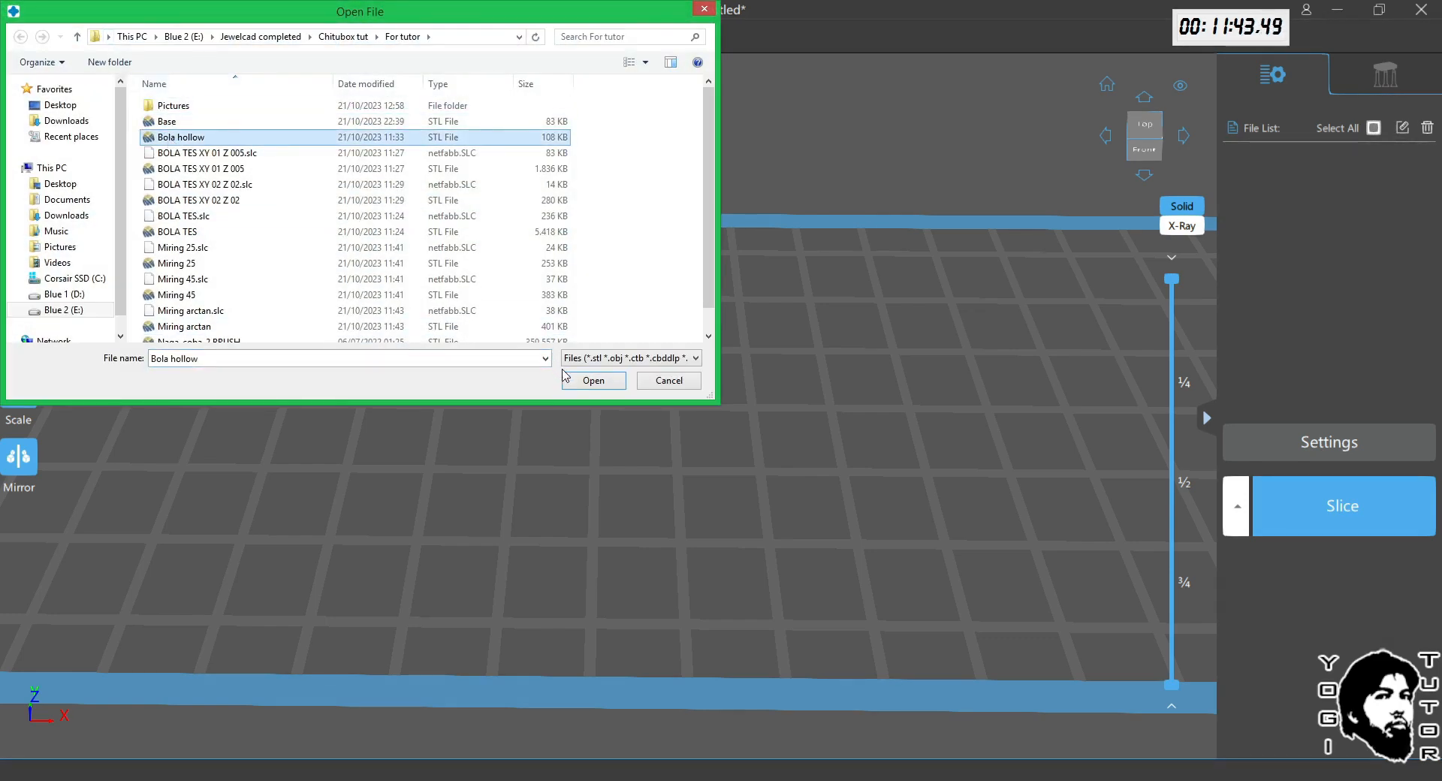
{"action": "left_click", "coordinate": [583, 381]}
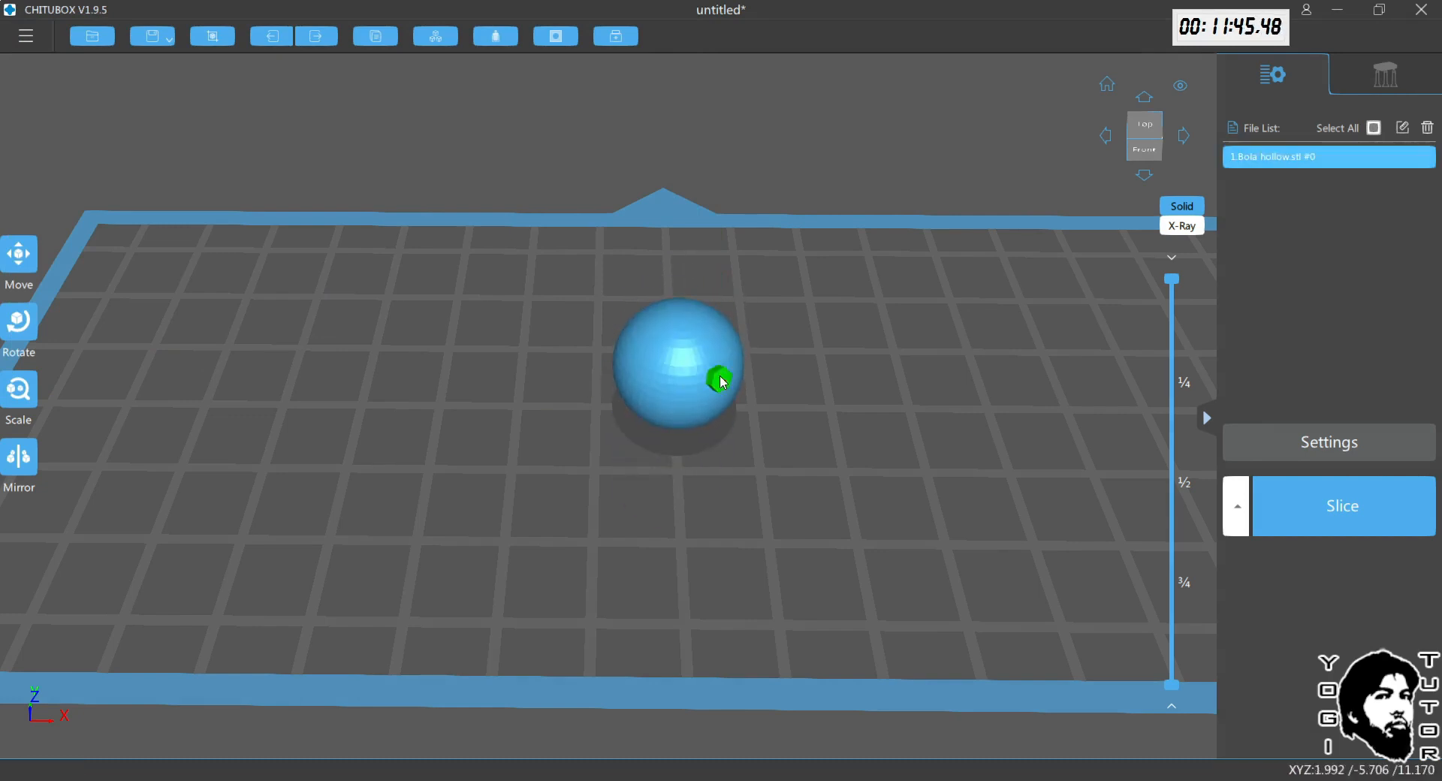
Step: Stretch the ball slightly along X, lock the scale ratio, and enlarge the ball to about 179.72%
{"action": "left_click", "coordinate": [30, 386]}
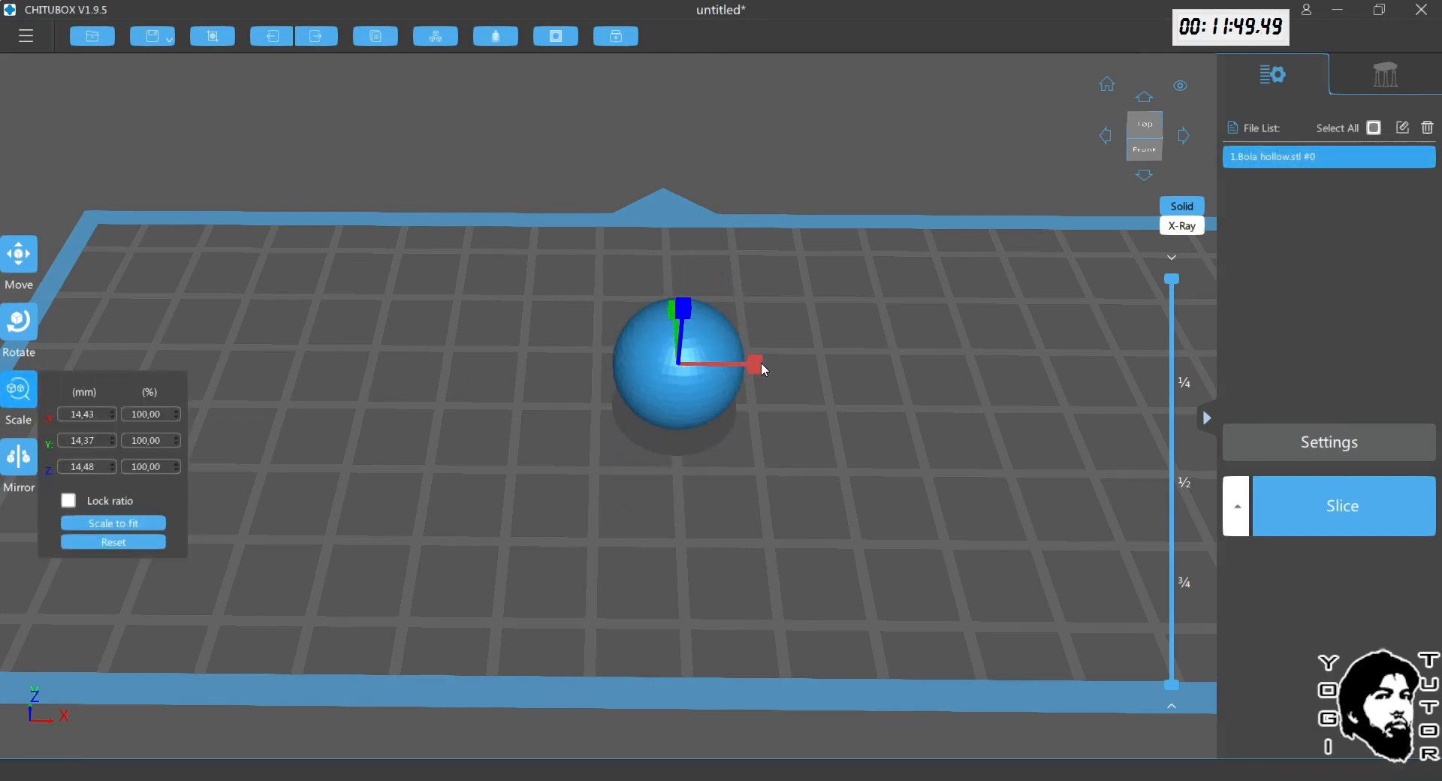
{"action": "left_click_drag", "start_coordinate": [760, 362], "coordinate": [762, 362]}
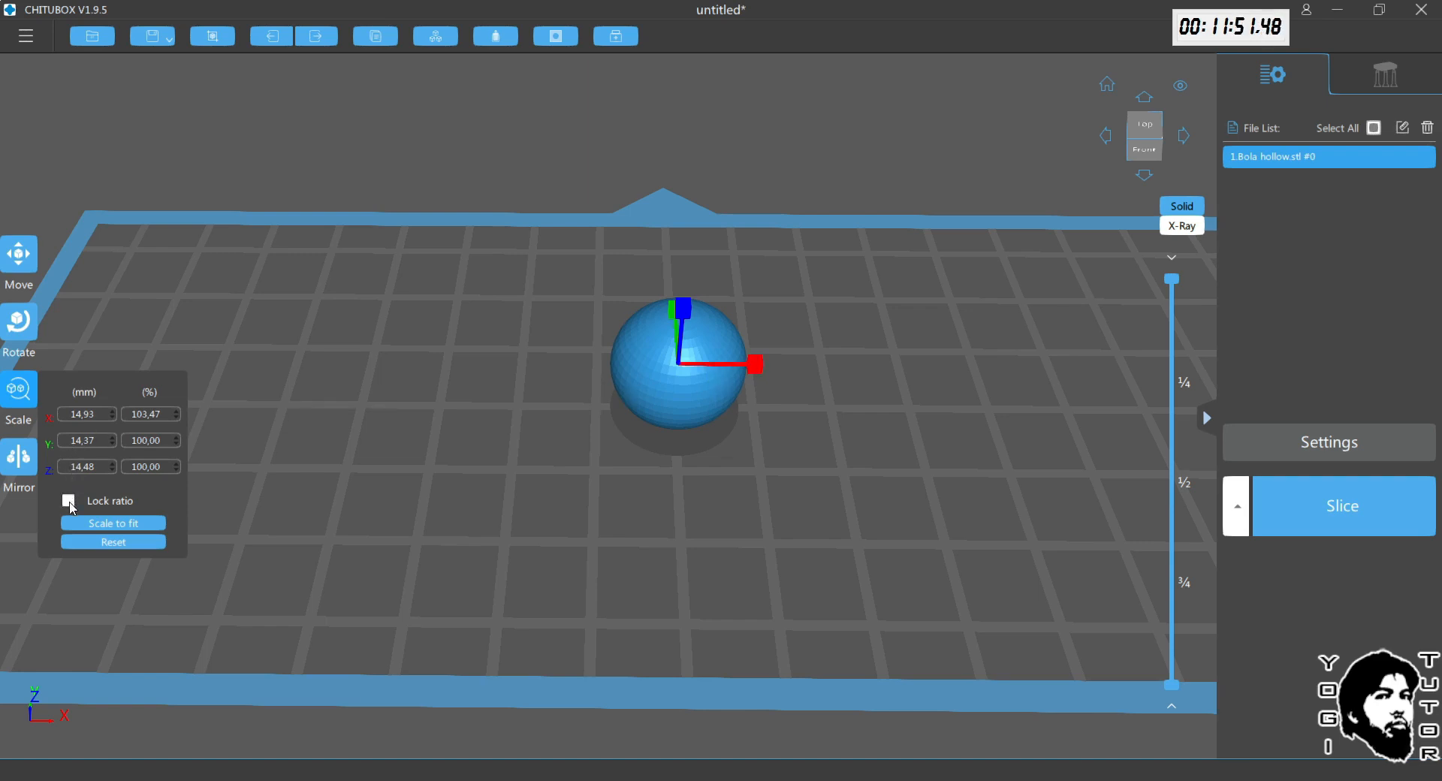
{"action": "left_click_drag", "start_coordinate": [764, 364], "coordinate": [787, 363]}
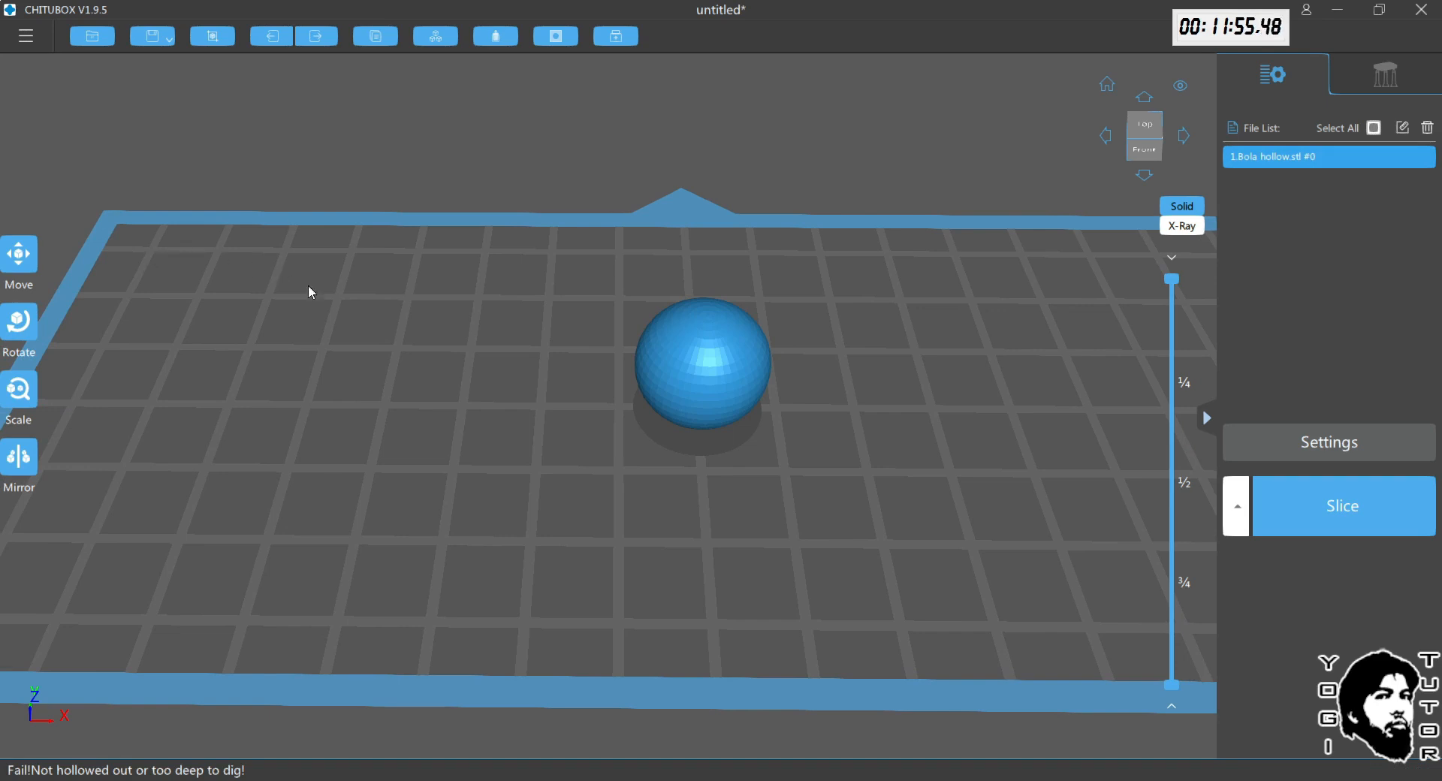
{"action": "left_click", "coordinate": [19, 391]}
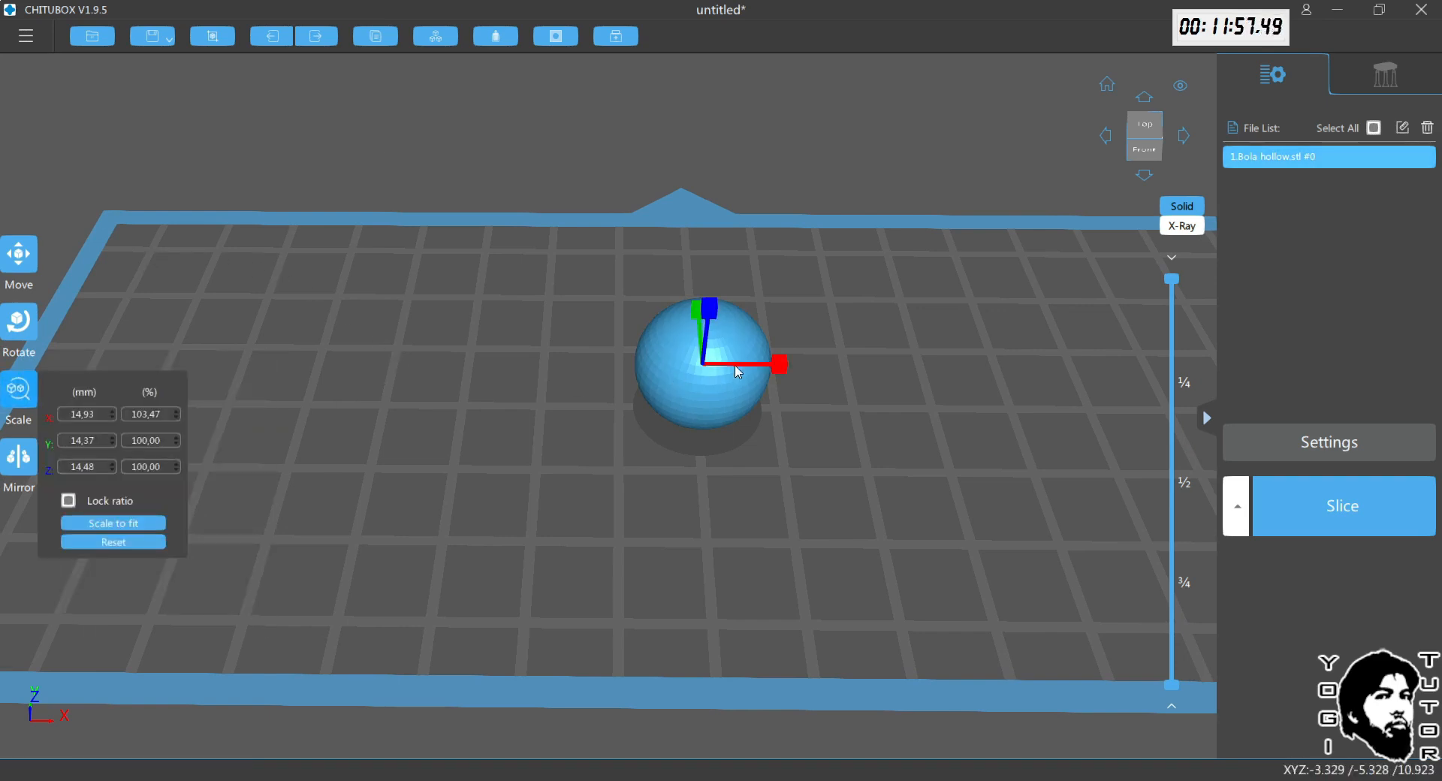
{"action": "left_click_drag", "start_coordinate": [778, 363], "coordinate": [796, 363]}
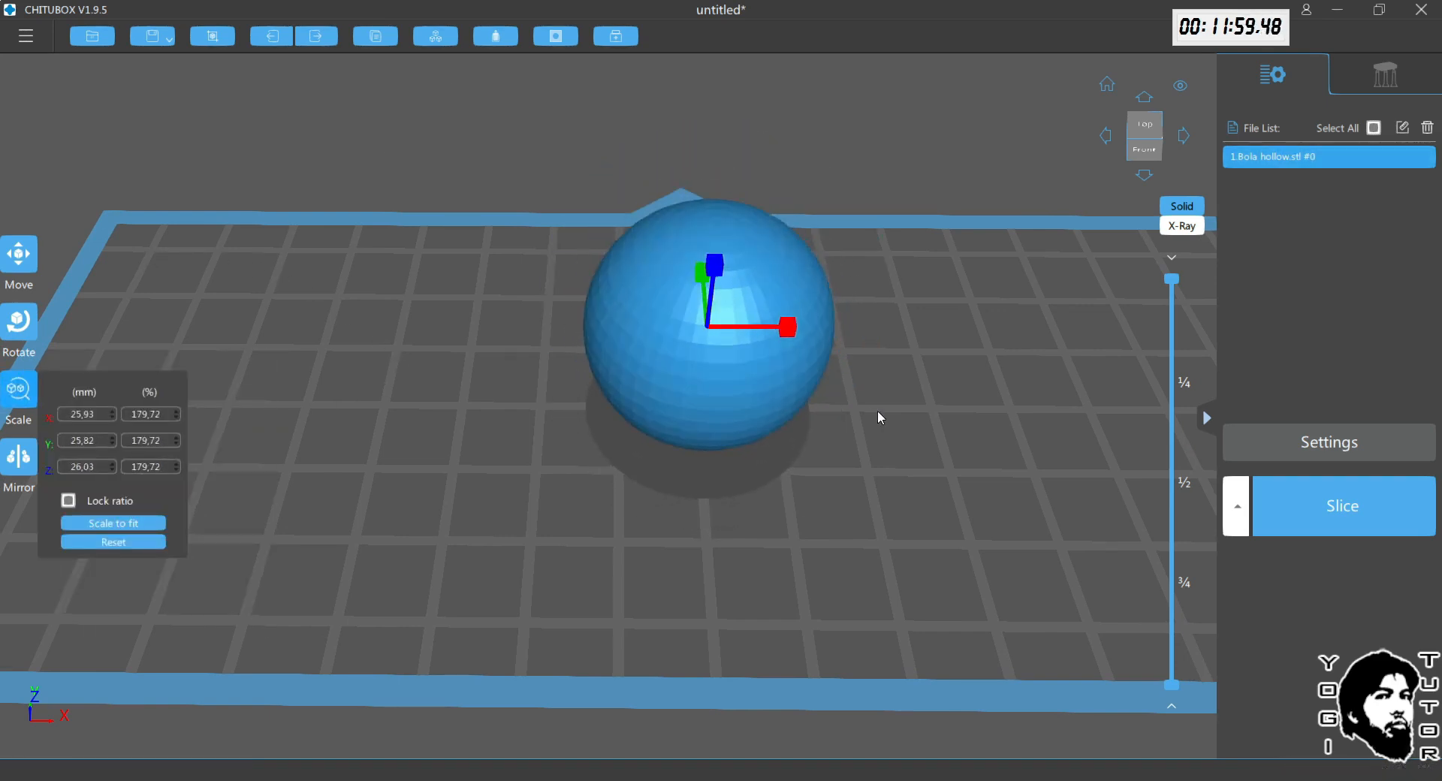
Step: Lower the layer preview to about the middle of the ball to examine its cross-section, and restore the full-height view
{"action": "right_click_drag", "start_coordinate": [877, 410], "coordinate": [820, 368]}
{"action": "middle_click_drag", "start_coordinate": [818, 362], "coordinate": [750, 407]}
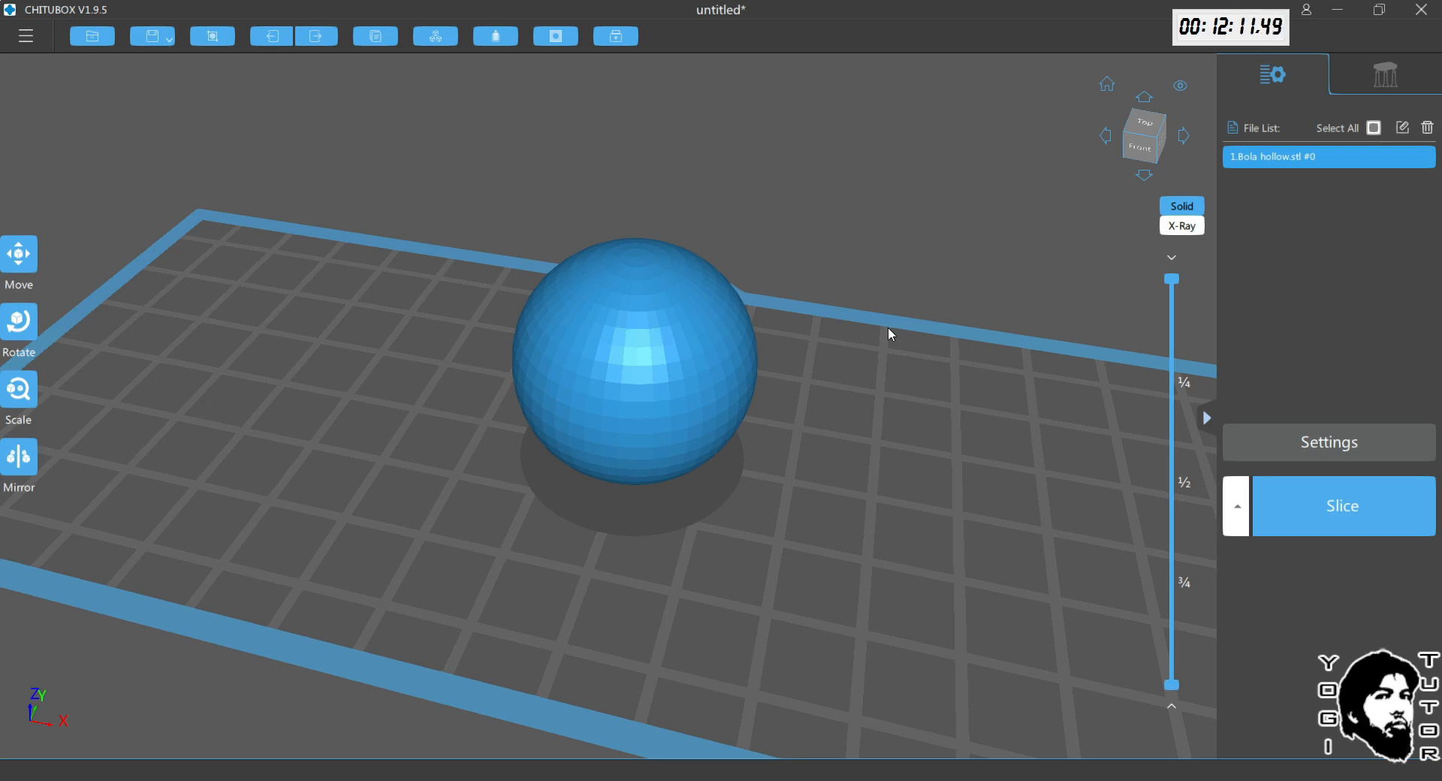
{"action": "left_click_drag", "start_coordinate": [1178, 288], "coordinate": [1143, 474]}
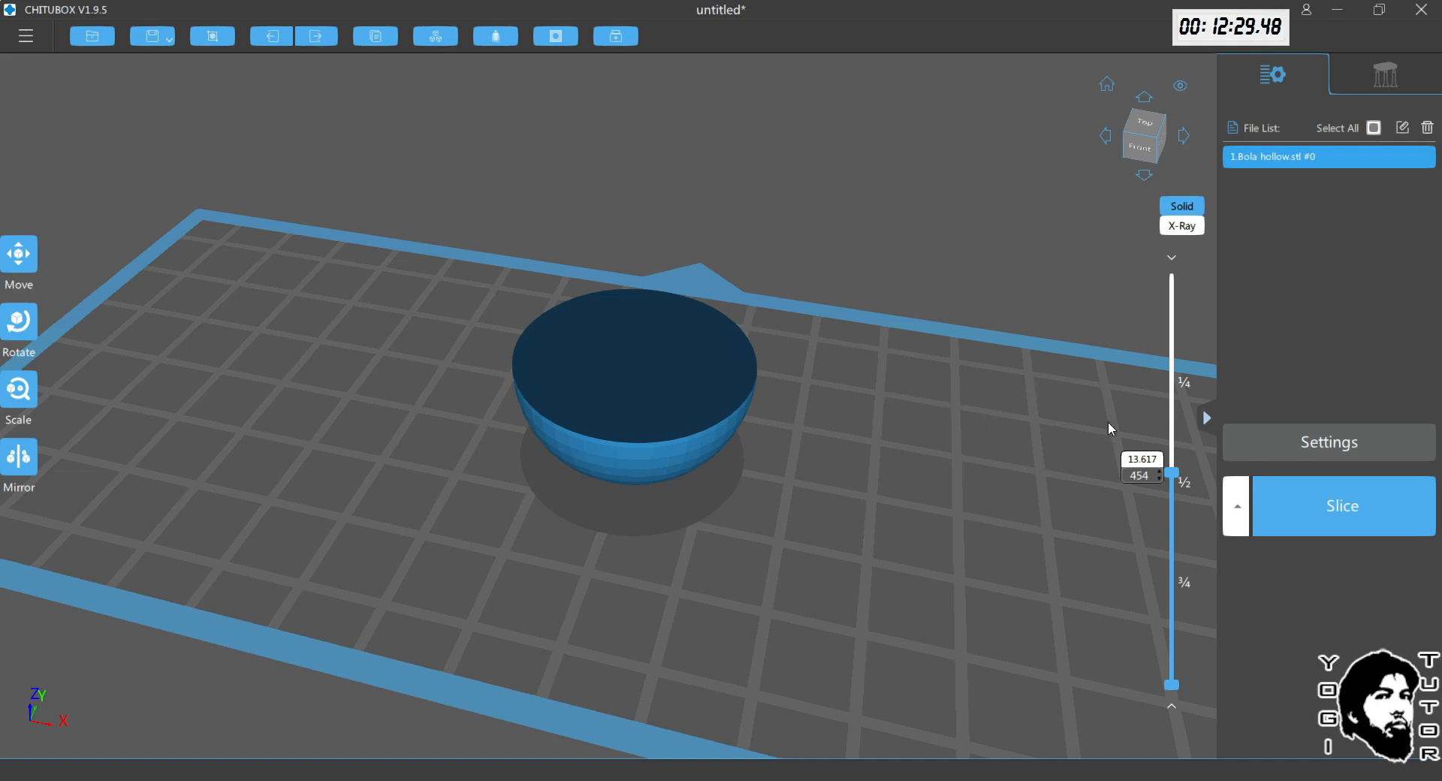
{"action": "mouse_move", "coordinate": [1174, 474]}
{"action": "left_mouse_down"}
{"action": "mouse_move", "coordinate": [1181, 409]}
{"action": "mouse_move", "coordinate": [1179, 452]}
{"action": "left_mouse_up"}
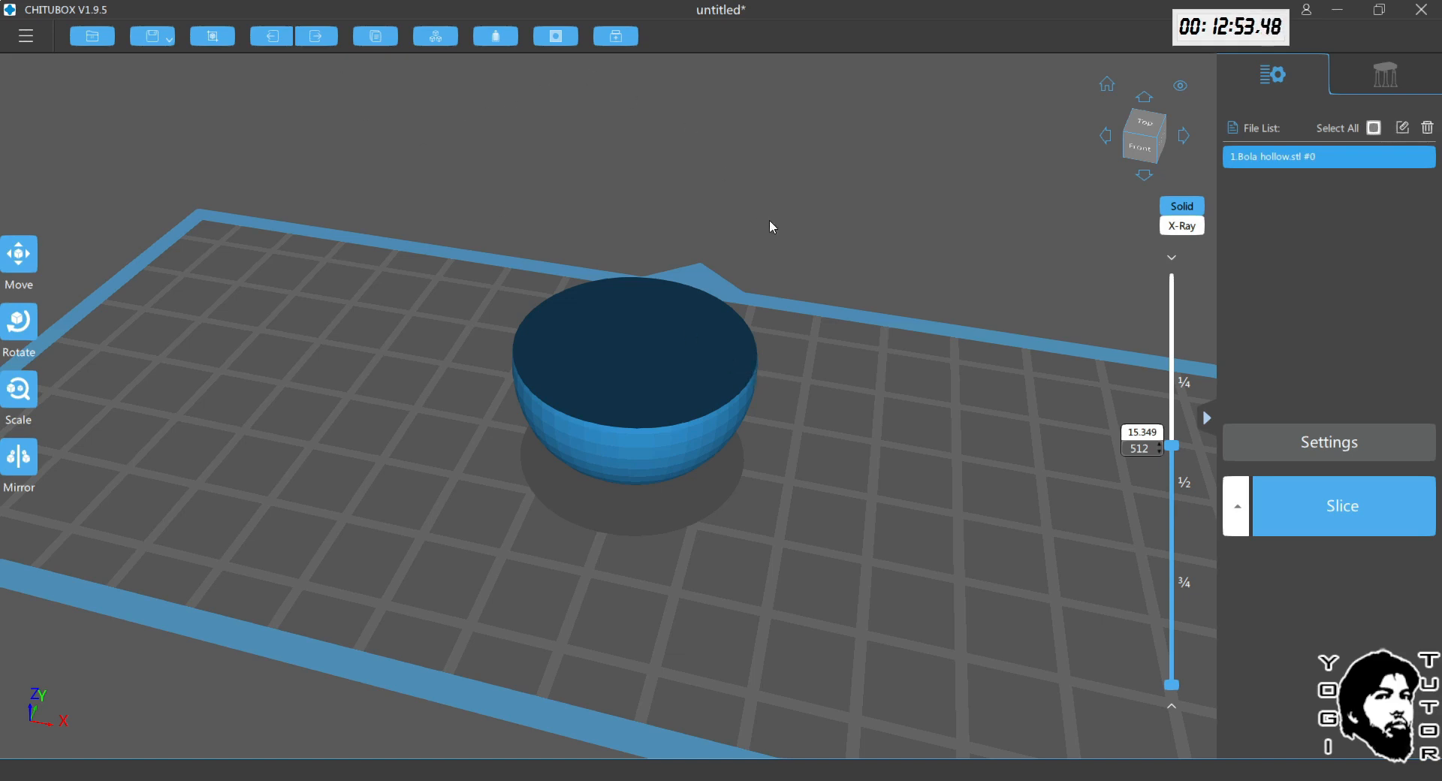
{"action": "left_click_drag", "start_coordinate": [1174, 448], "coordinate": [1171, 278]}
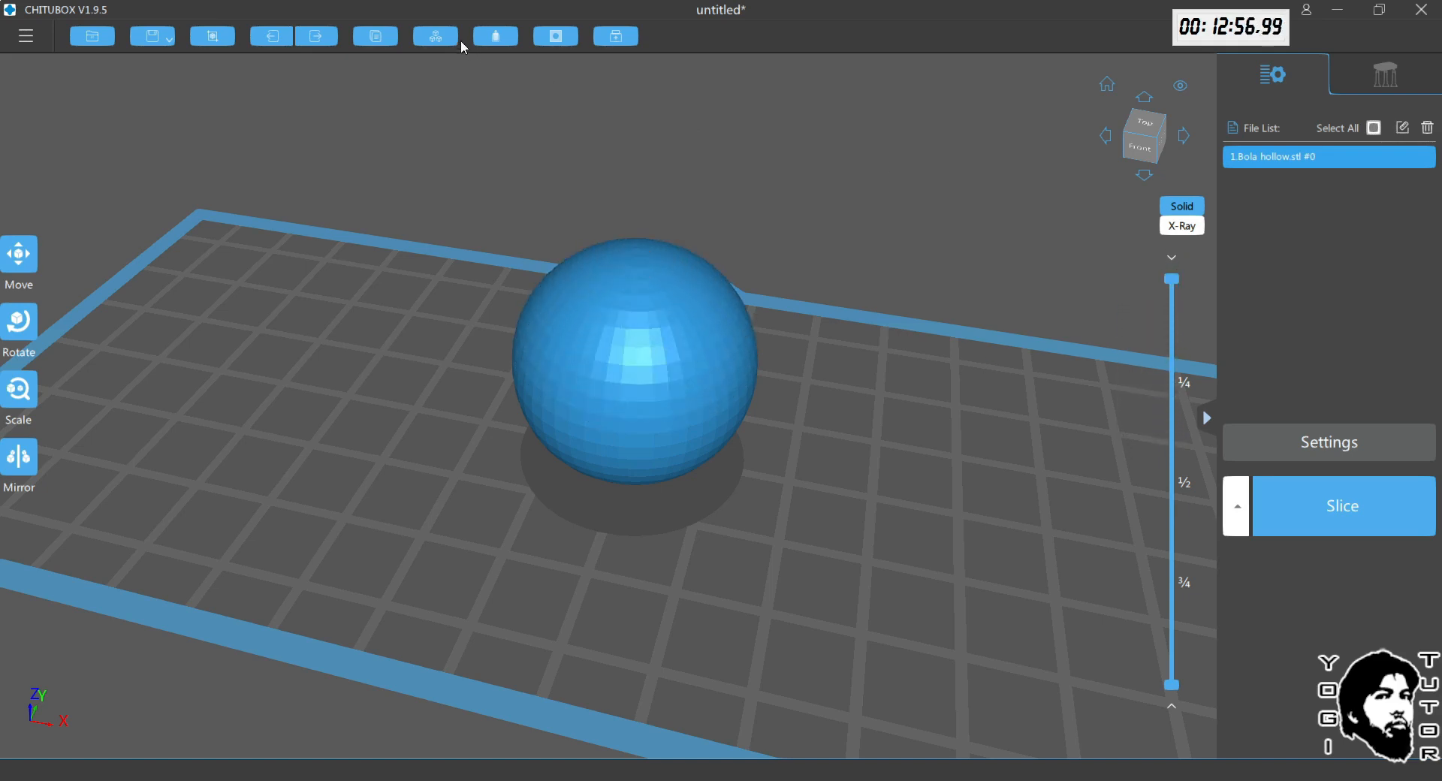
Step: Hollow the ball with a 0.60 mm wall, 0% precision, no infill structure and the Inner option
{"action": "left_click", "coordinate": [555, 39]}
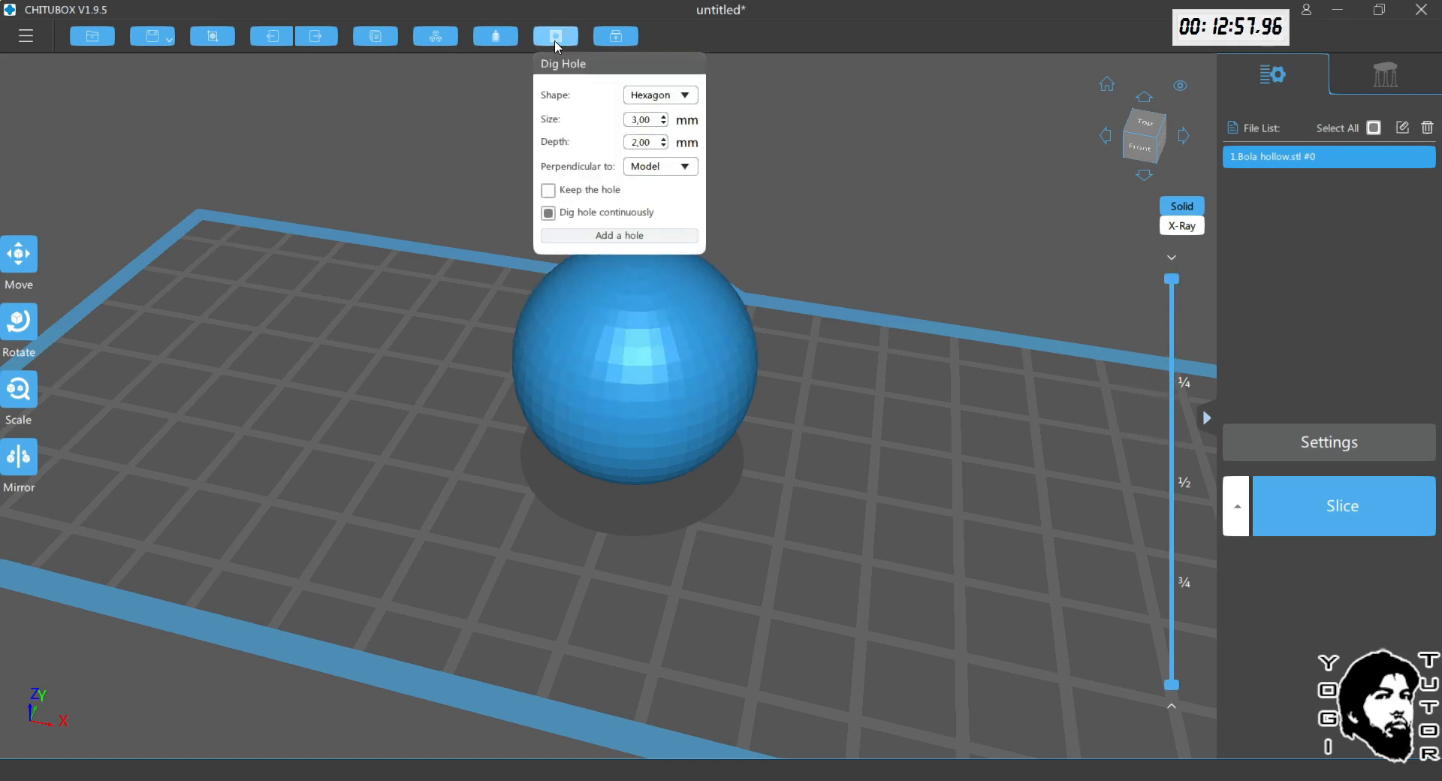
{"action": "left_click", "coordinate": [507, 42]}
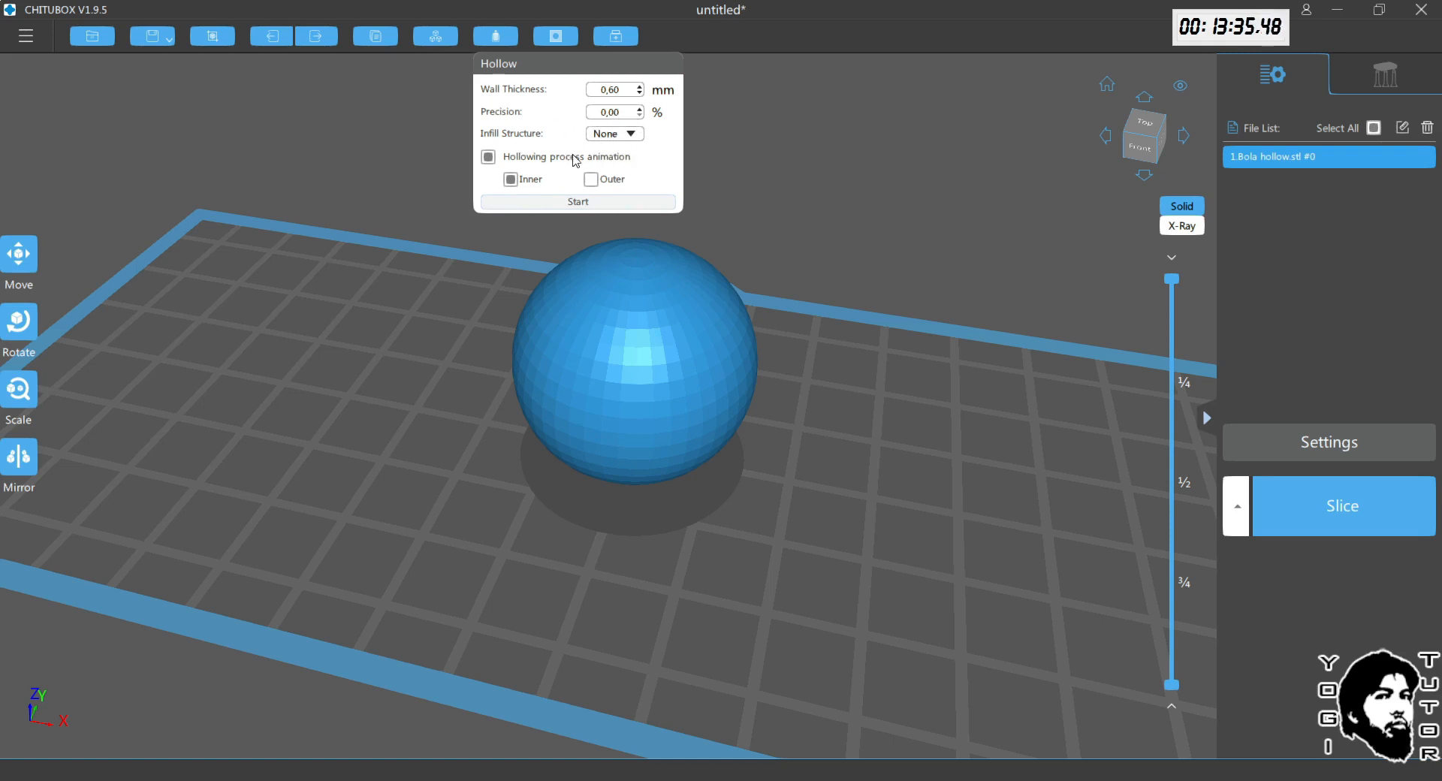
{"action": "left_click", "coordinate": [572, 201]}
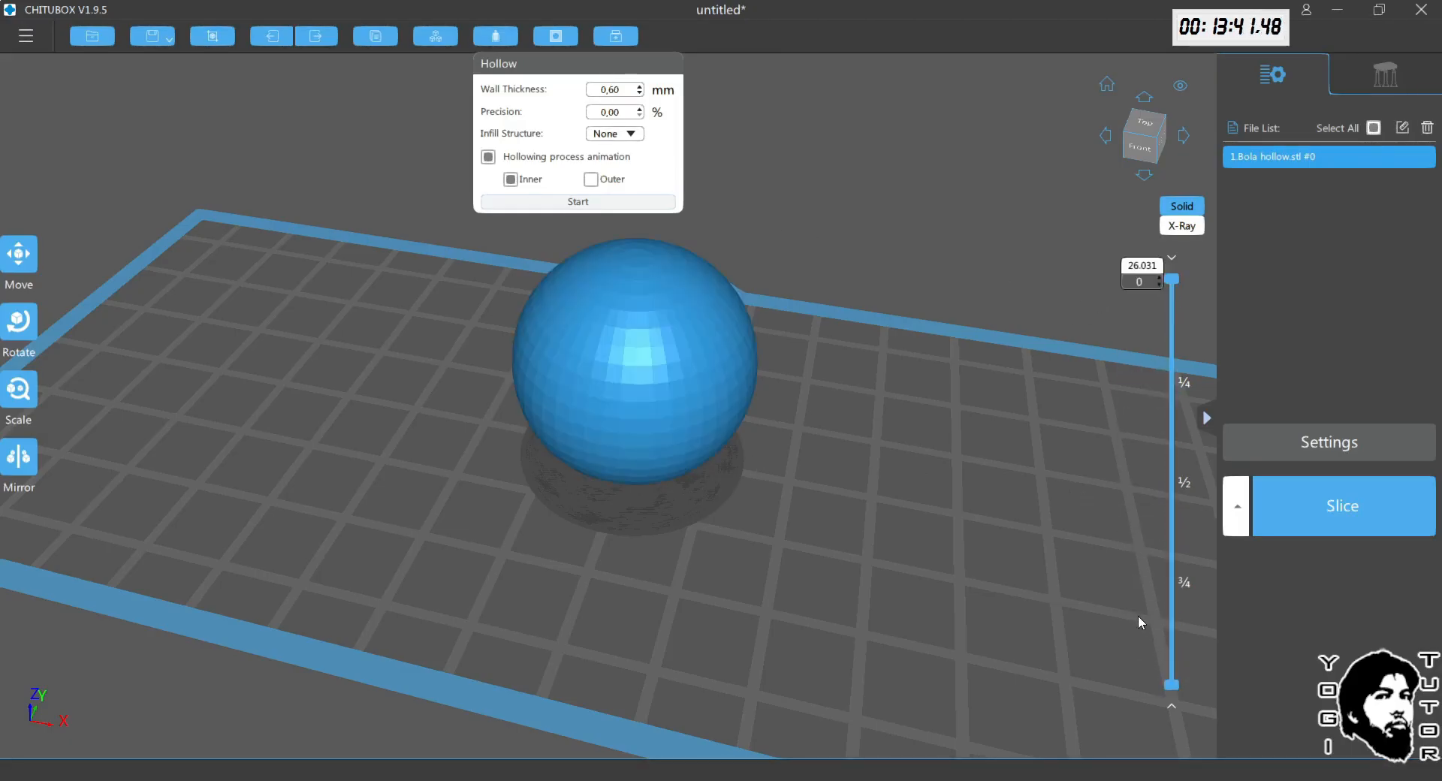
Step: Lower the layer preview to the upper part of the ball, examine the hollow wall up close, and restore the full-height view
{"action": "left_click_drag", "start_coordinate": [1175, 279], "coordinate": [1173, 354]}
{"action": "right_click_drag", "start_coordinate": [820, 375], "coordinate": [820, 402]}
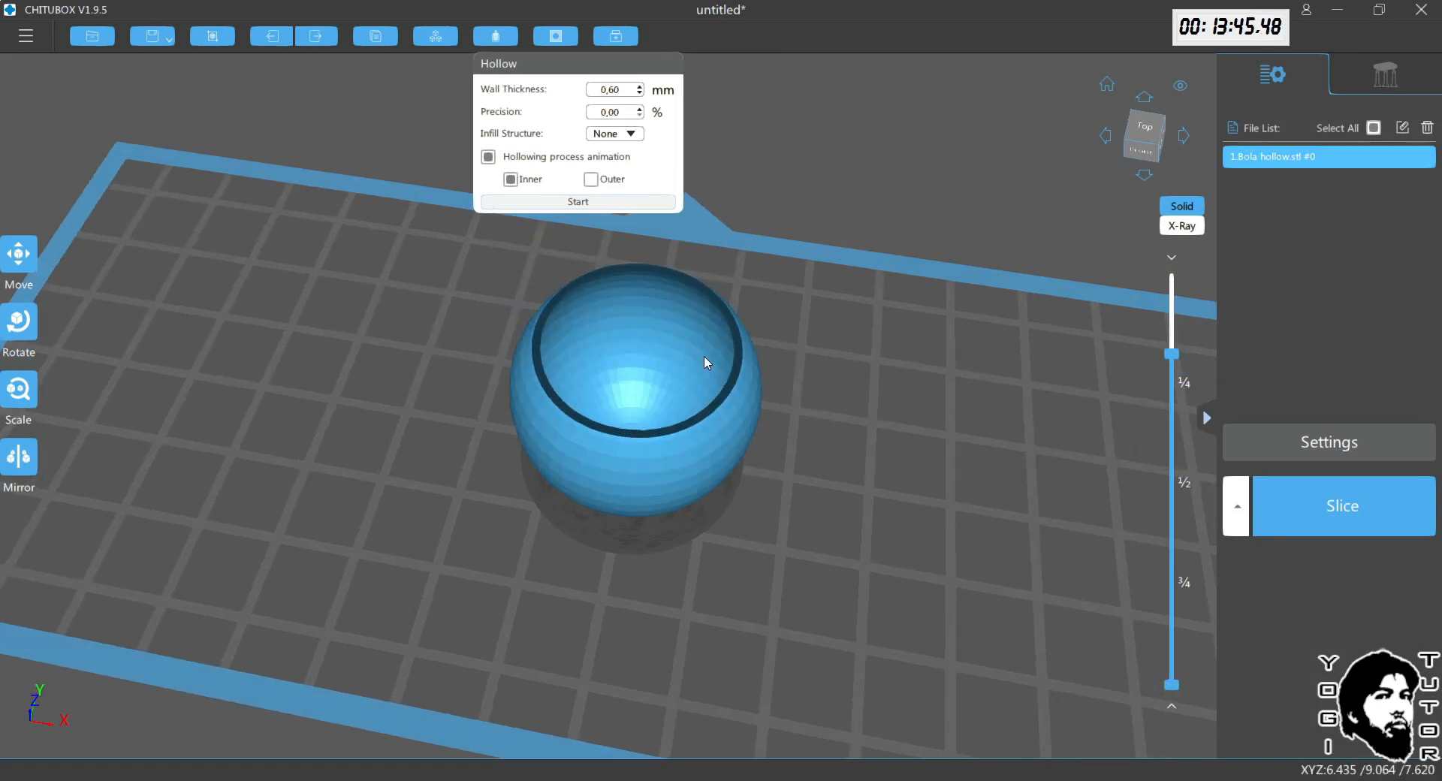
{"action": "scroll", "coordinate": [713, 341], "scroll_direction": "up", "scroll_amount": 6}
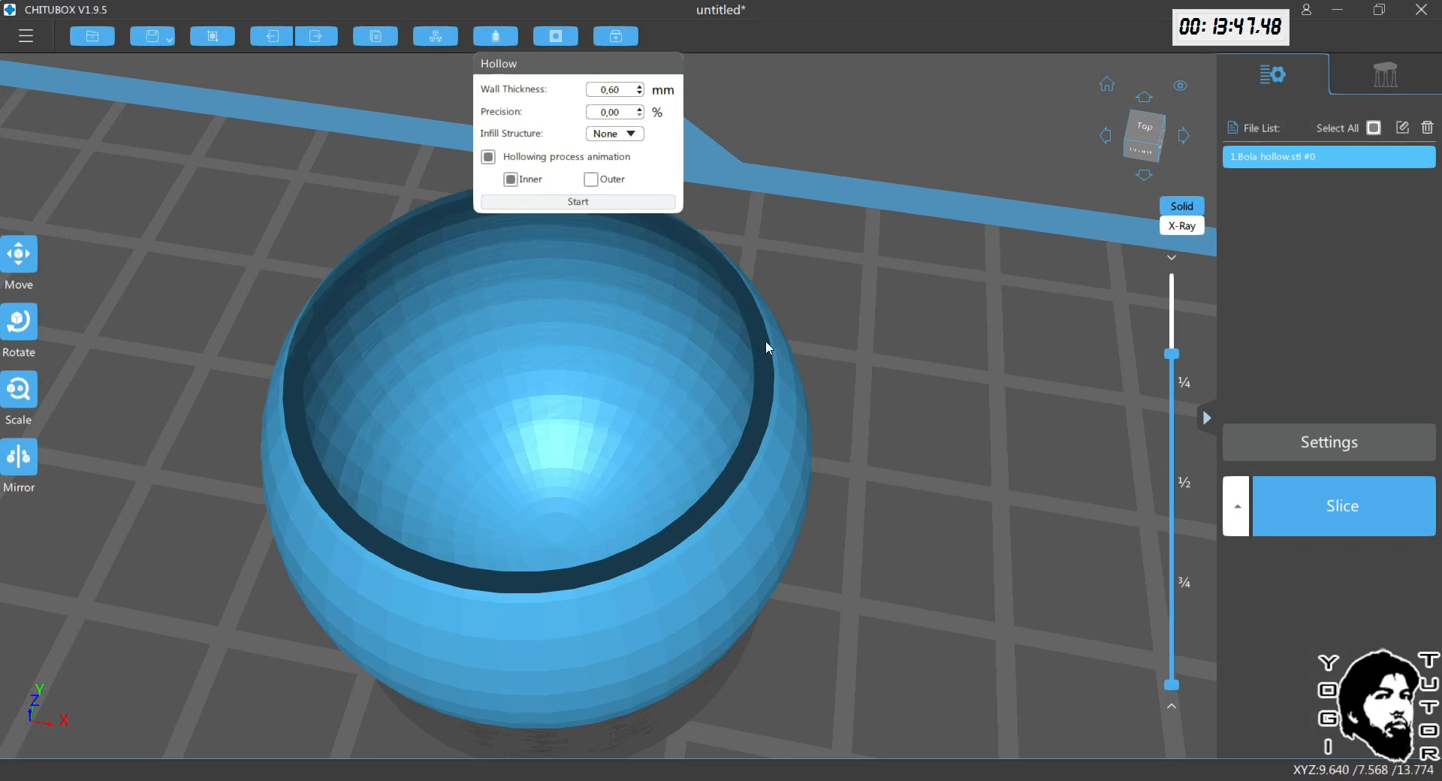
{"action": "right_click_drag", "start_coordinate": [922, 381], "coordinate": [930, 357]}
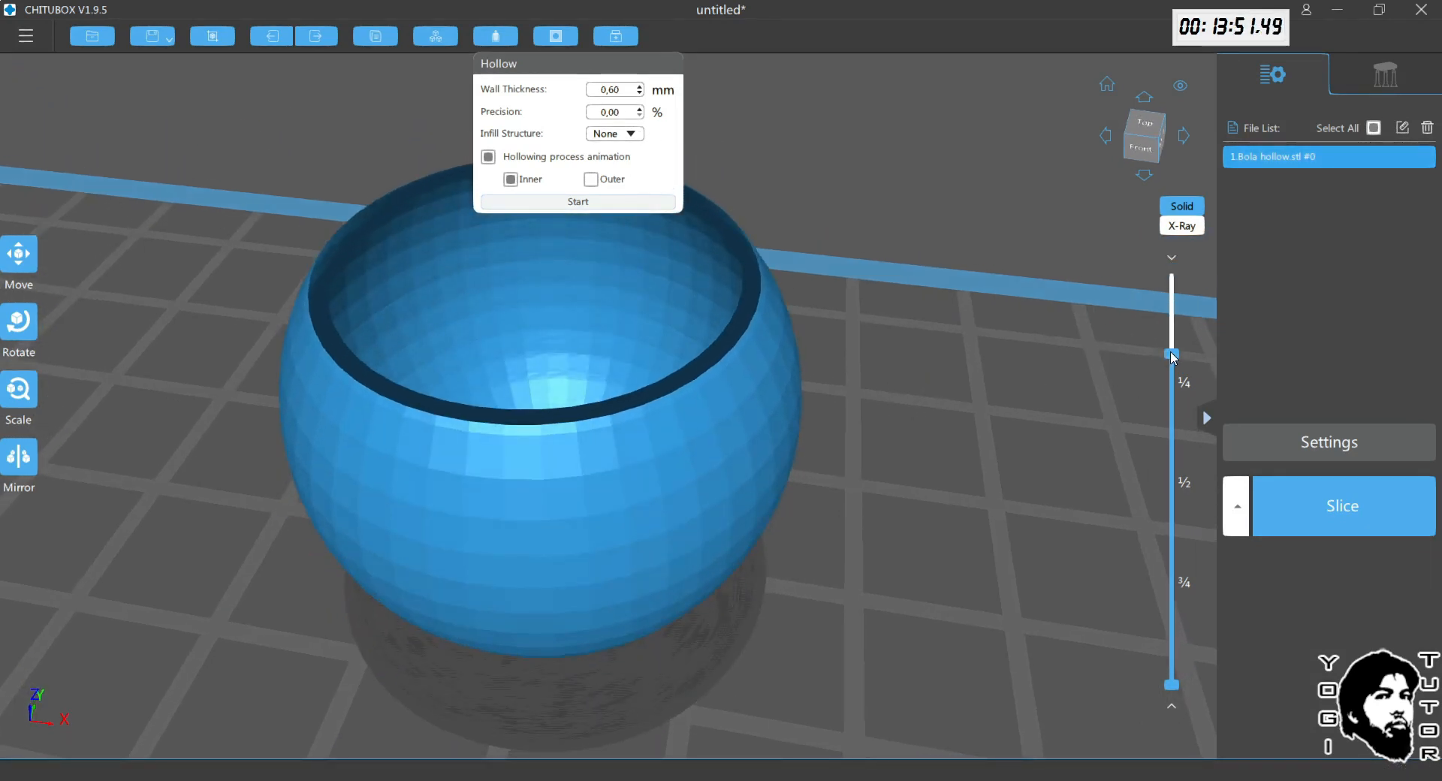
{"action": "left_click_drag", "start_coordinate": [1173, 357], "coordinate": [1171, 277]}
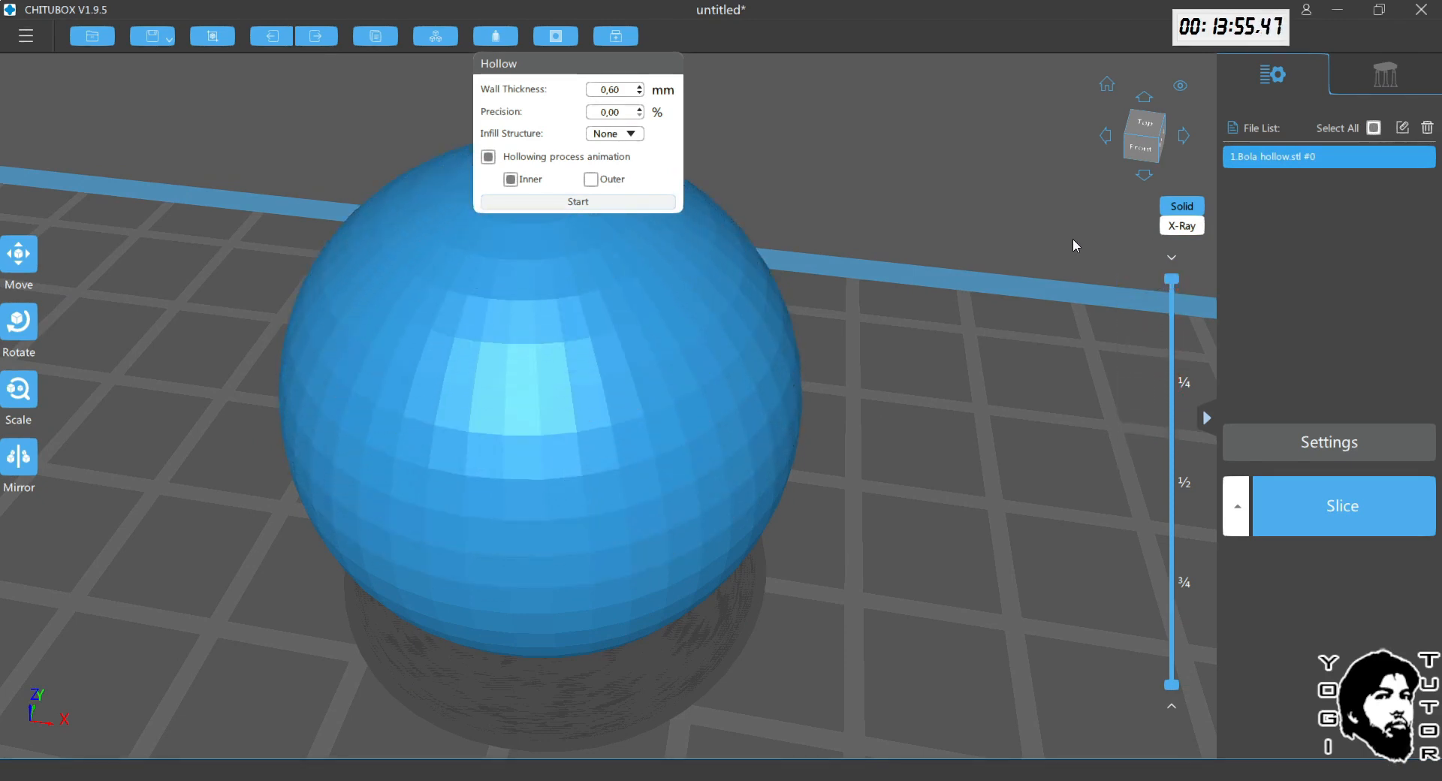
Step: Hollow the ball with the Outer option at 0.60 mm, and inspect its wall in the layer preview before restoring full height
{"action": "left_click", "coordinate": [590, 178]}
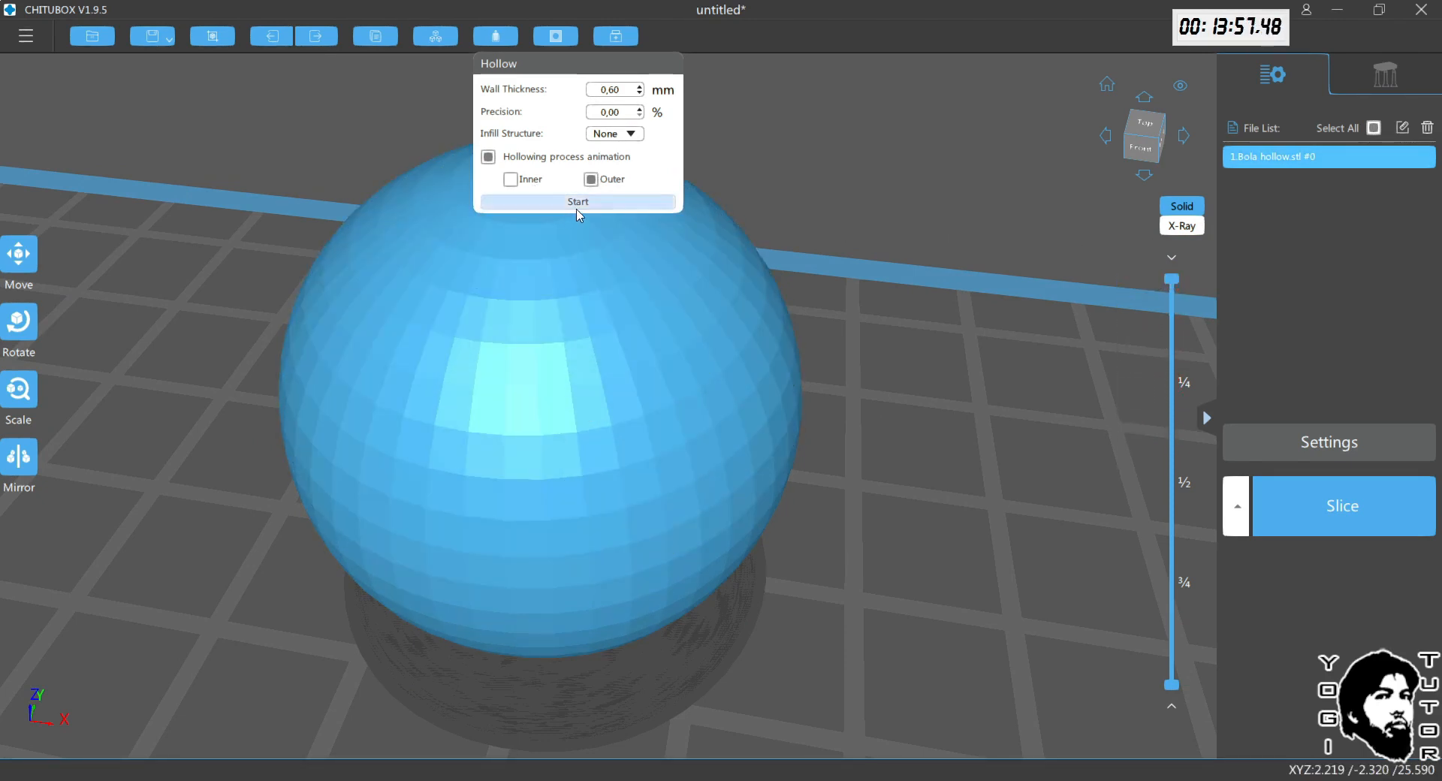
{"action": "left_click", "coordinate": [578, 211]}
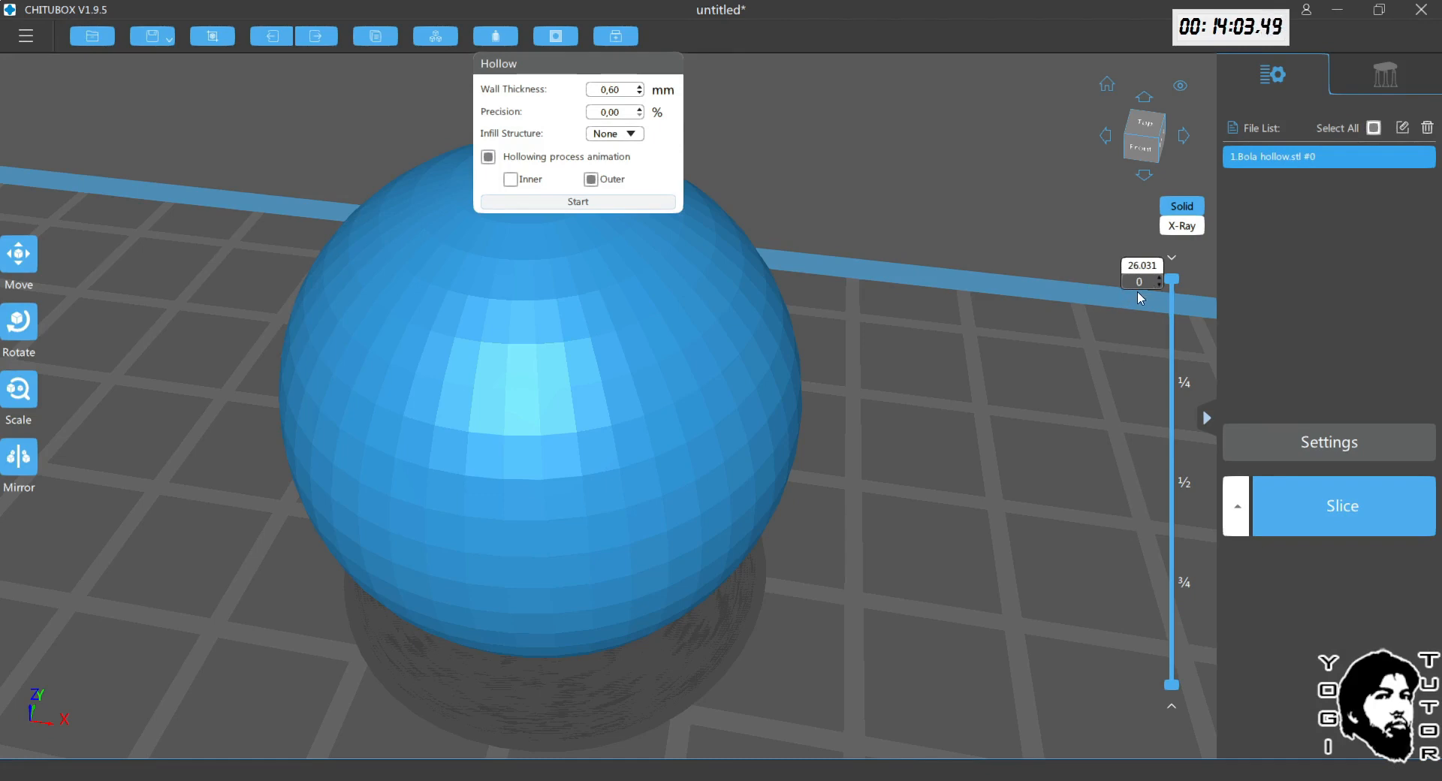
{"action": "left_click_drag", "start_coordinate": [1181, 283], "coordinate": [1177, 374]}
{"action": "right_click_drag", "start_coordinate": [874, 308], "coordinate": [826, 308]}
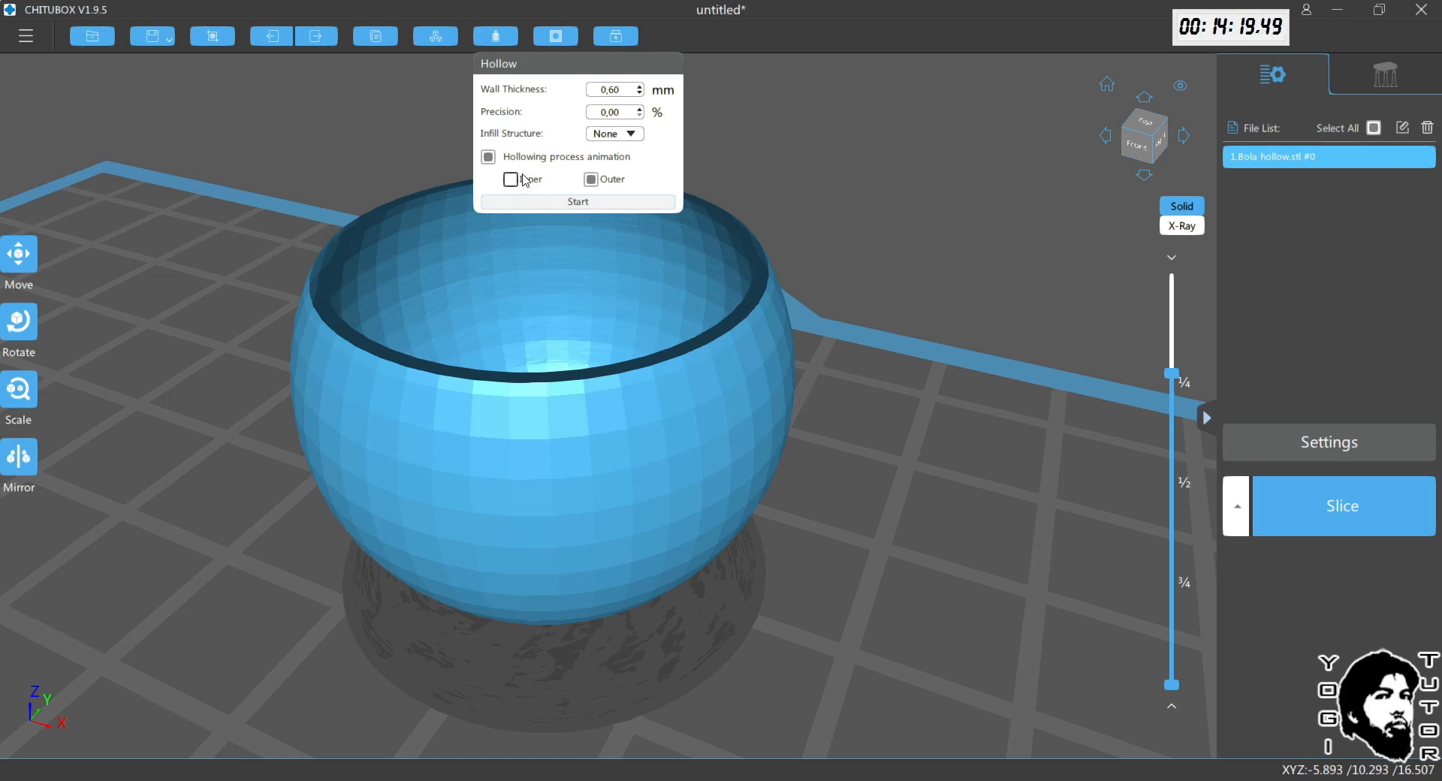
{"action": "left_click_drag", "start_coordinate": [1170, 373], "coordinate": [1171, 279]}
Step: Hollow the ball with the Inner option again, dismiss the advertisement pop-up, and close the hollow settings
{"action": "left_click", "coordinate": [511, 179]}
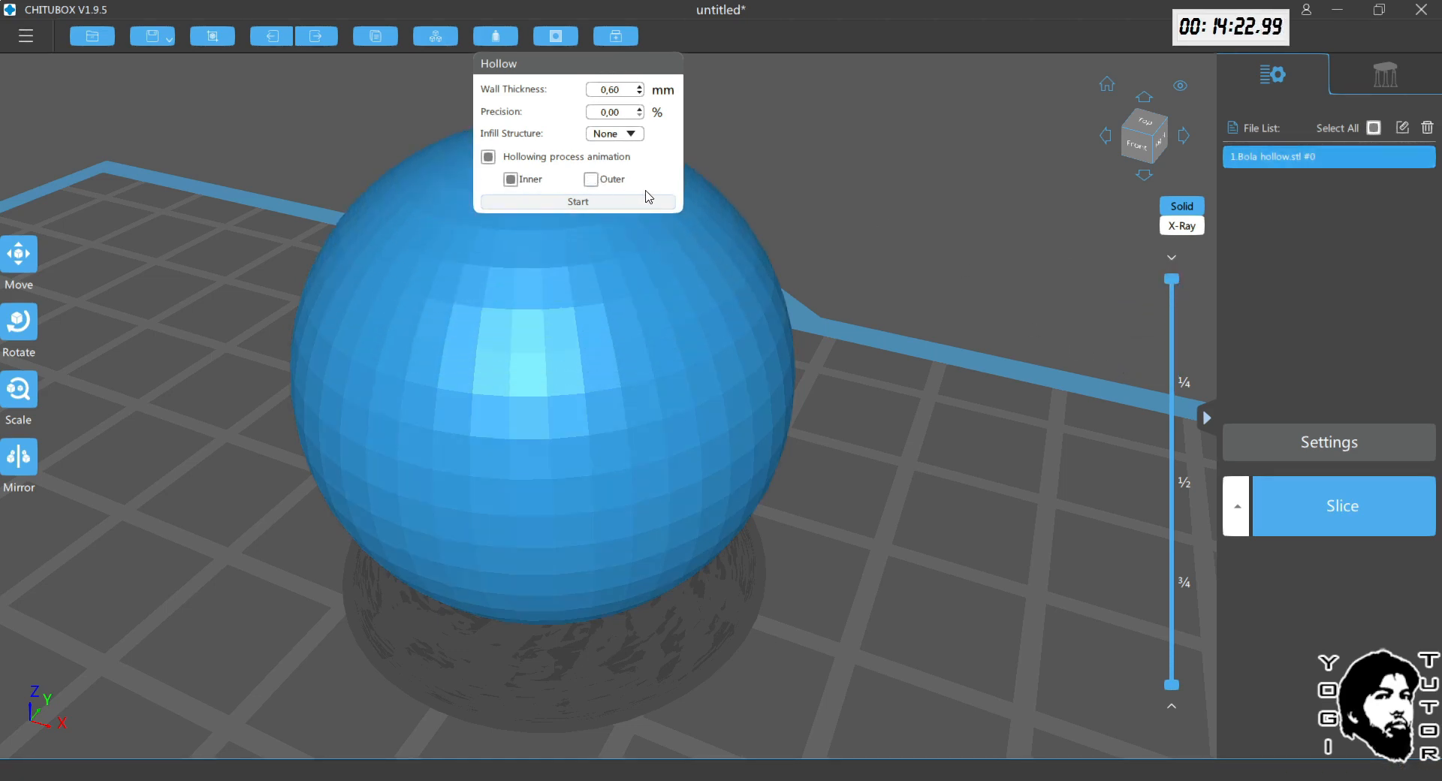
{"action": "left_click", "coordinate": [583, 208]}
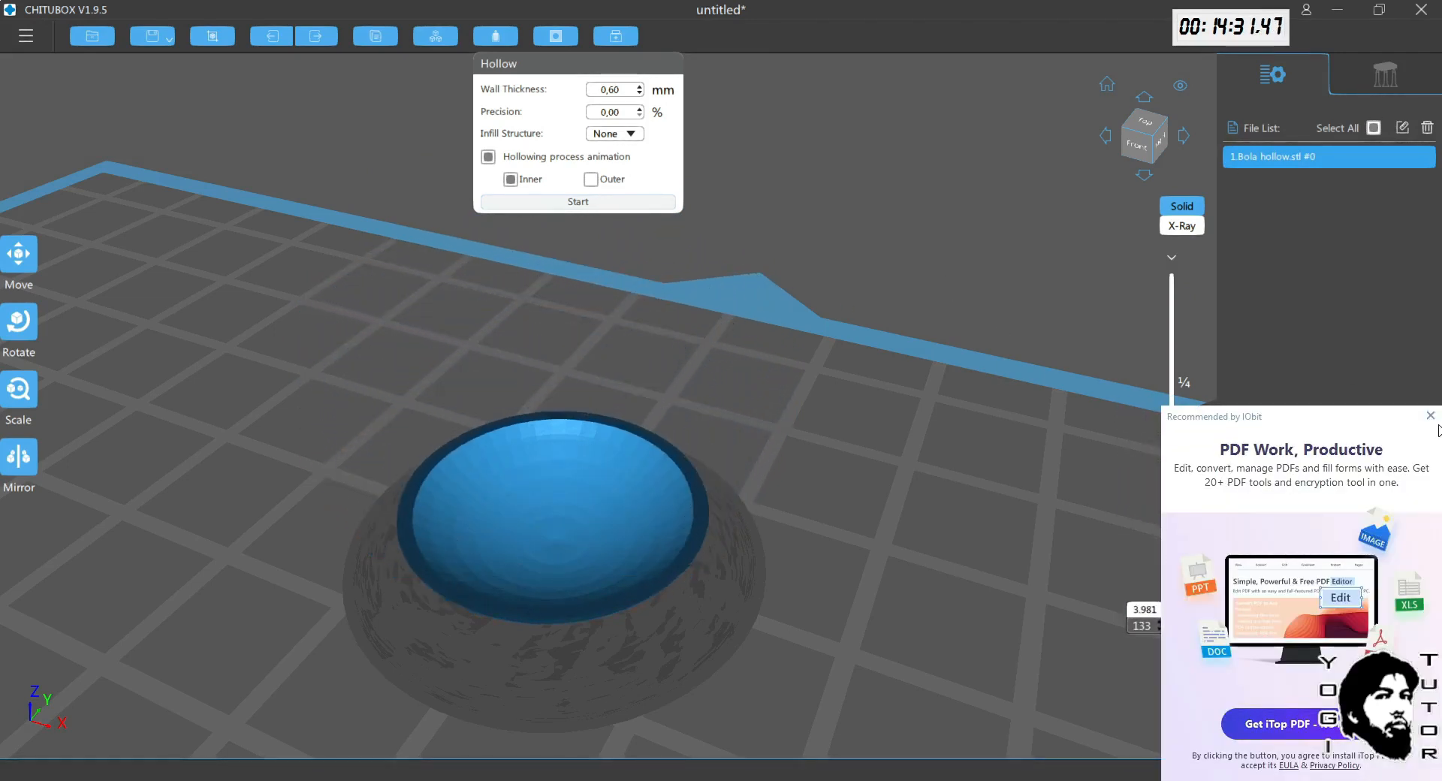
{"action": "left_click", "coordinate": [1430, 416]}
{"action": "right_click_drag", "start_coordinate": [837, 319], "coordinate": [903, 319]}
{"action": "scroll", "coordinate": [804, 320], "scroll_direction": "down", "scroll_amount": 2}
{"action": "left_click", "coordinate": [772, 145]}
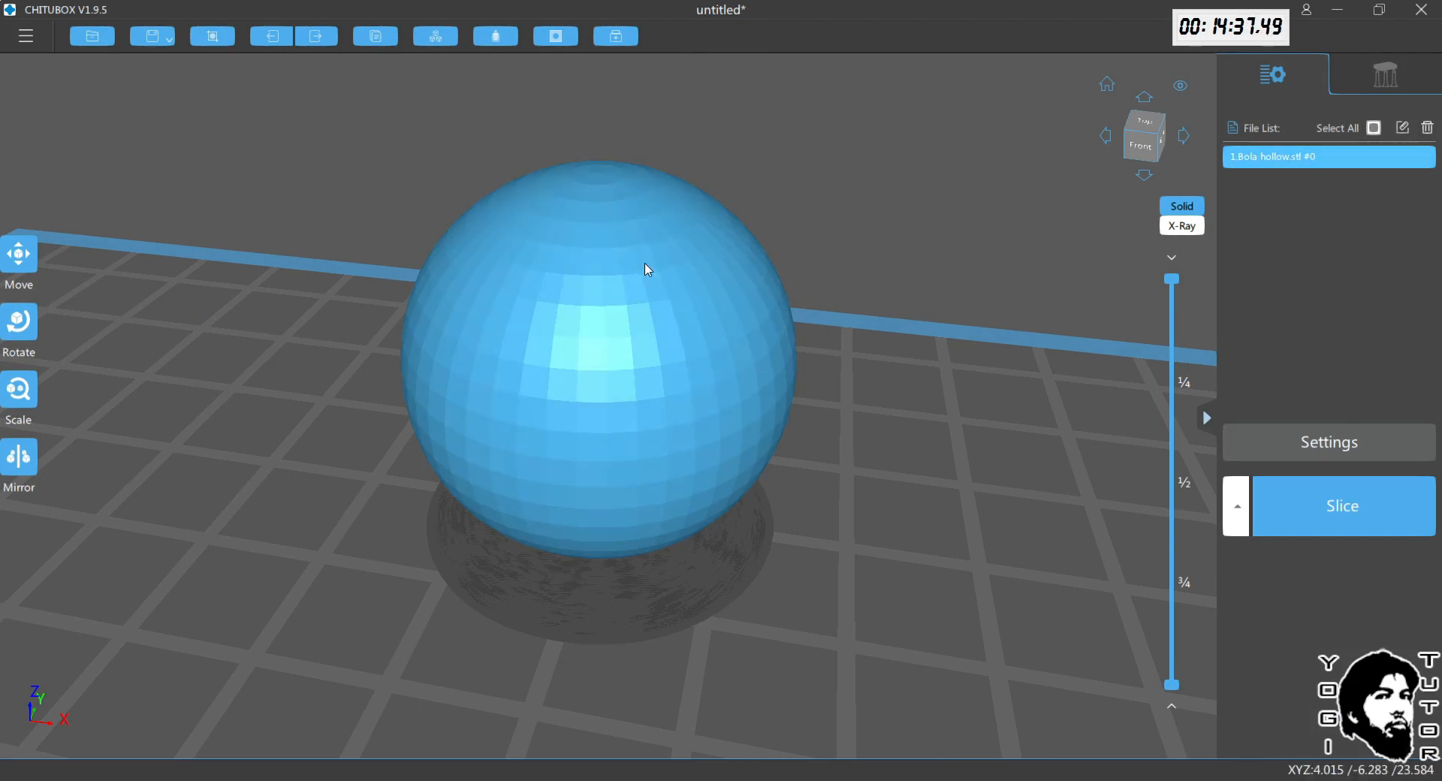
Step: Delete the ball and import the Naga_coba_2 BRUSH STL from the For tutor folder
{"action": "key", "text": "Delete"}
{"action": "left_click", "coordinate": [92, 36]}
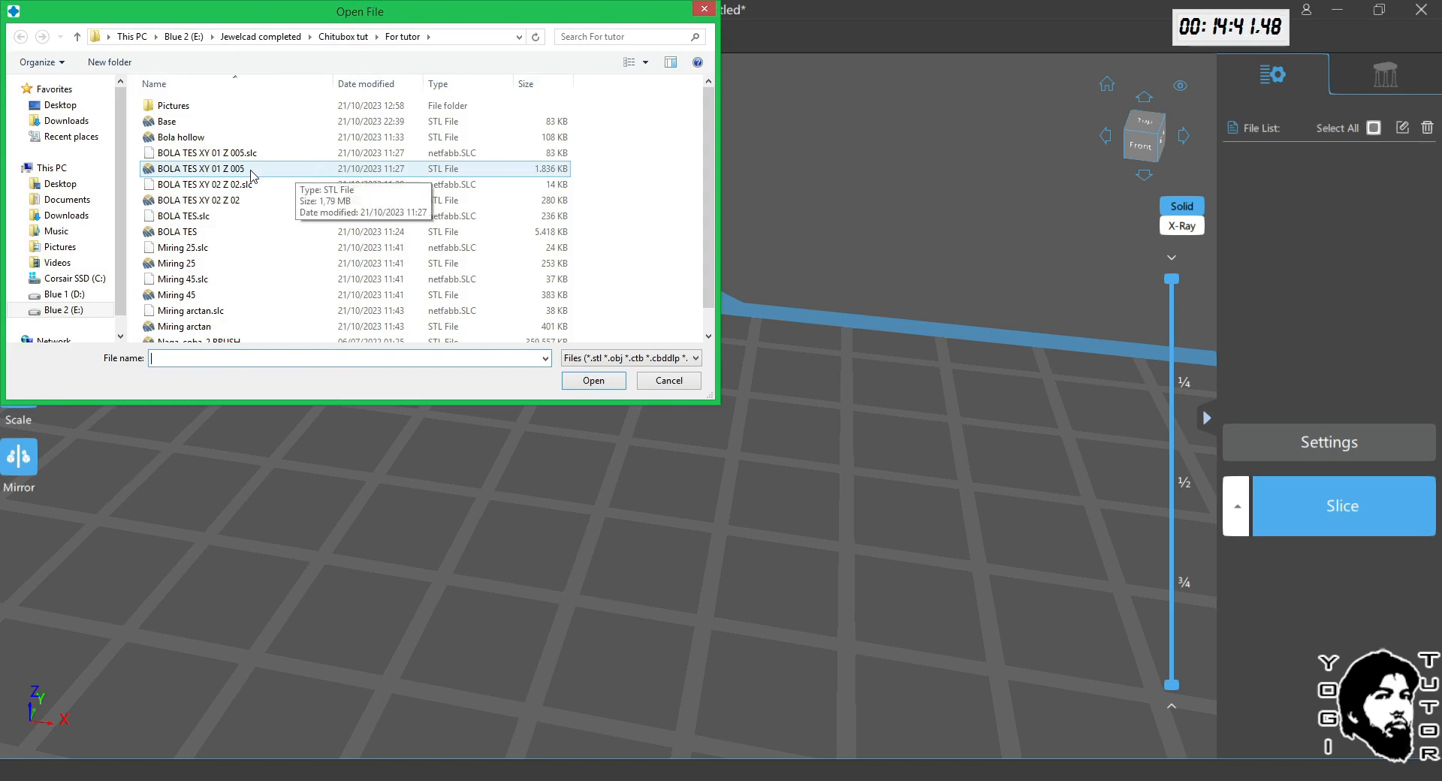
{"action": "left_click", "coordinate": [193, 231]}
{"action": "scroll", "coordinate": [194, 248], "scroll_direction": "down", "scroll_amount": 1}
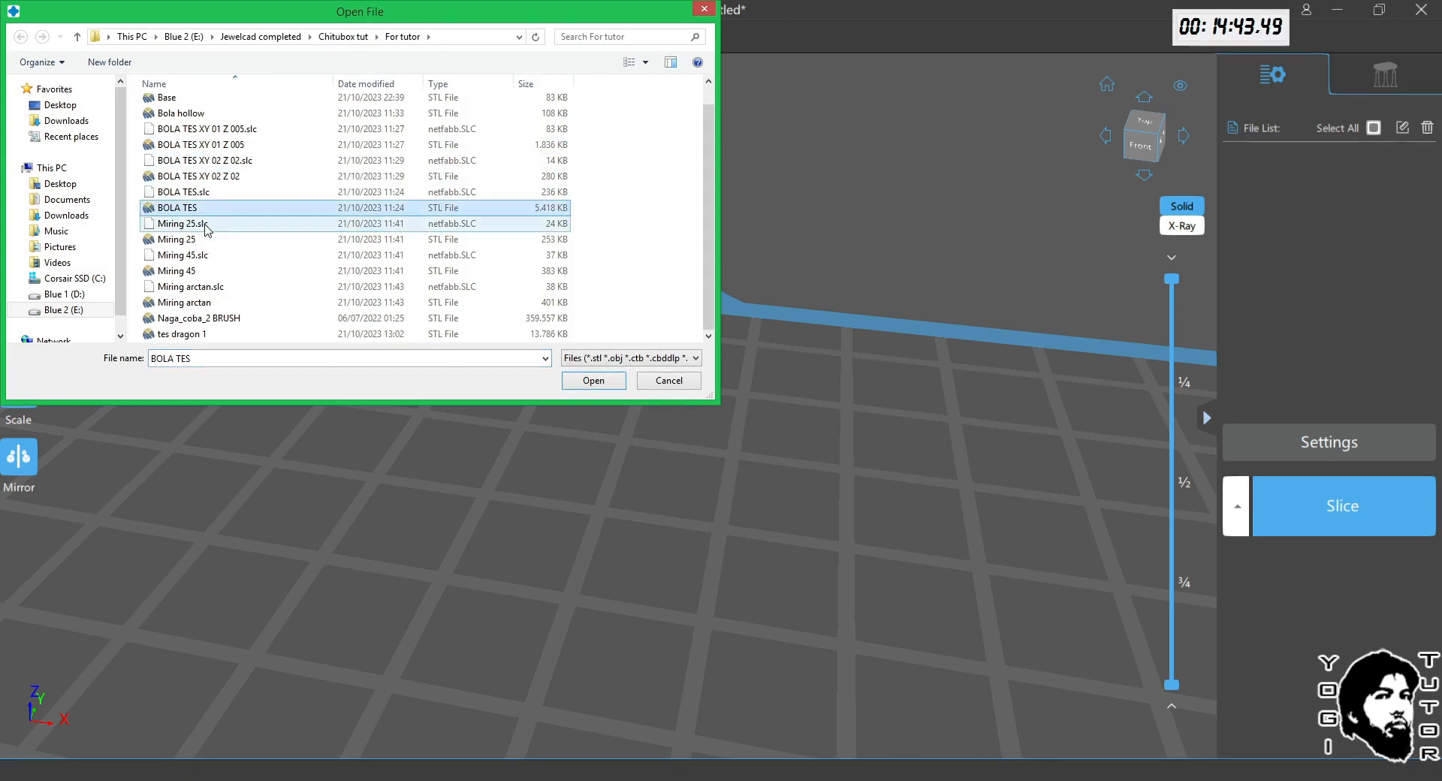
{"action": "left_click", "coordinate": [184, 319]}
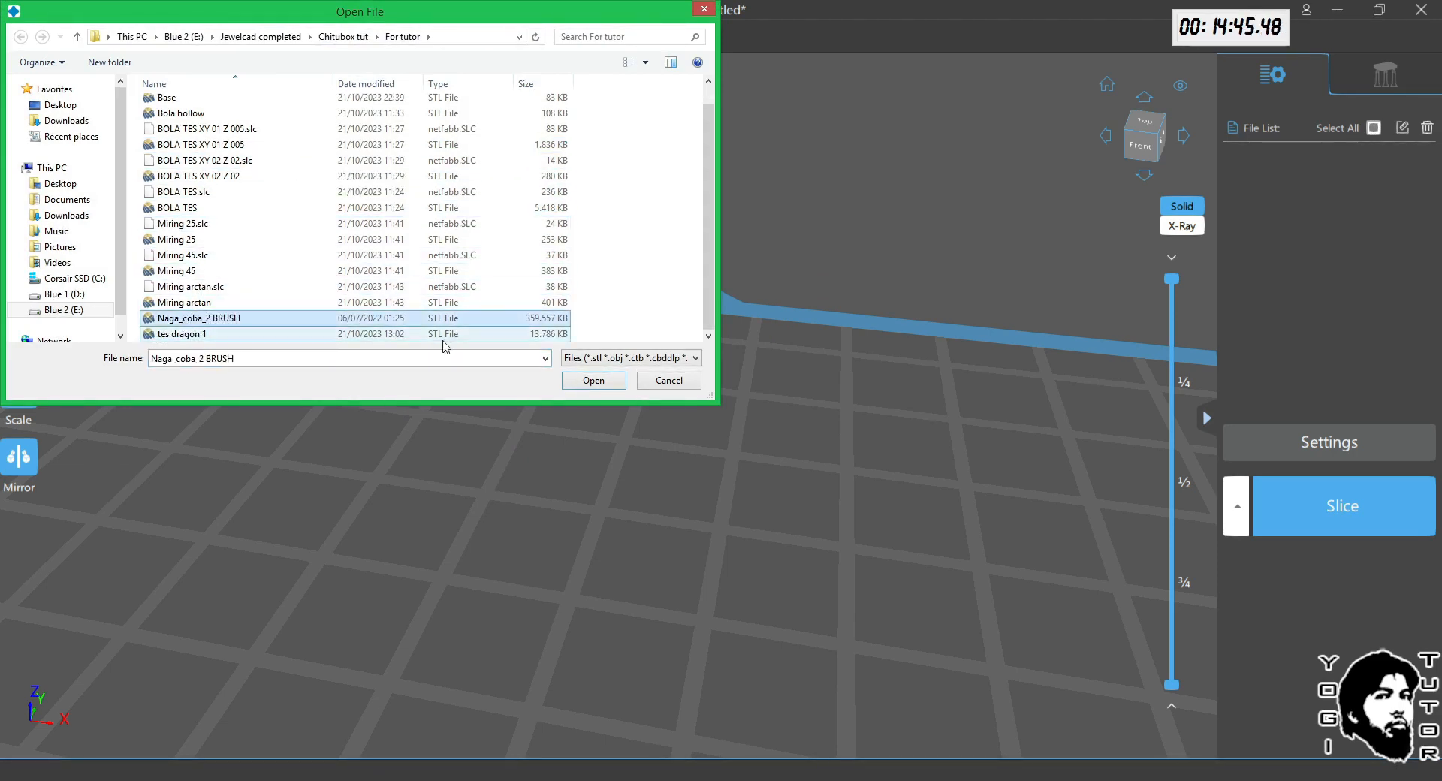
{"action": "left_click", "coordinate": [593, 381]}
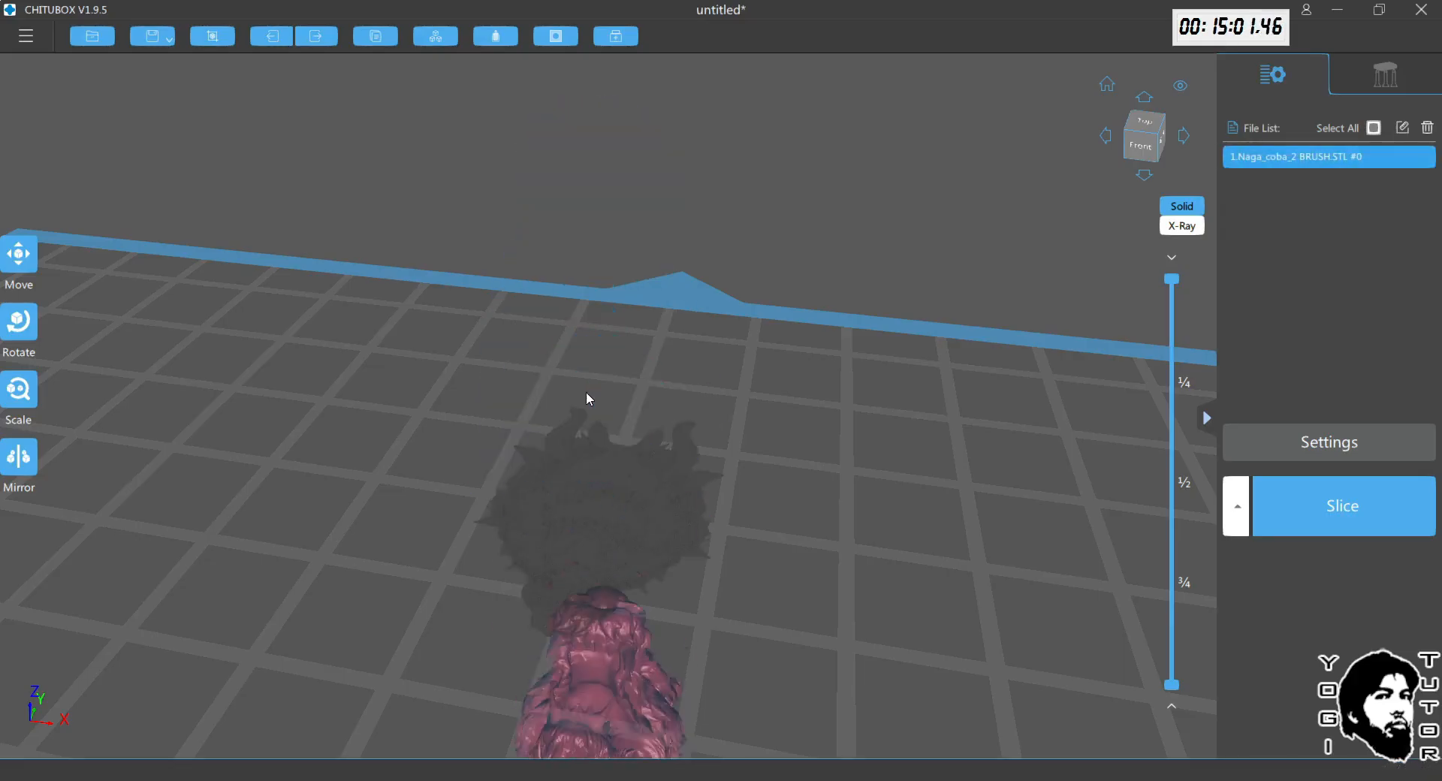
Step: Examine the dragon model from several sides and in cross-section with the layer preview lowered below half height, then restored
{"action": "right_click_drag", "start_coordinate": [644, 411], "coordinate": [835, 345]}
{"action": "scroll", "coordinate": [620, 398], "scroll_direction": "up", "scroll_amount": 2}
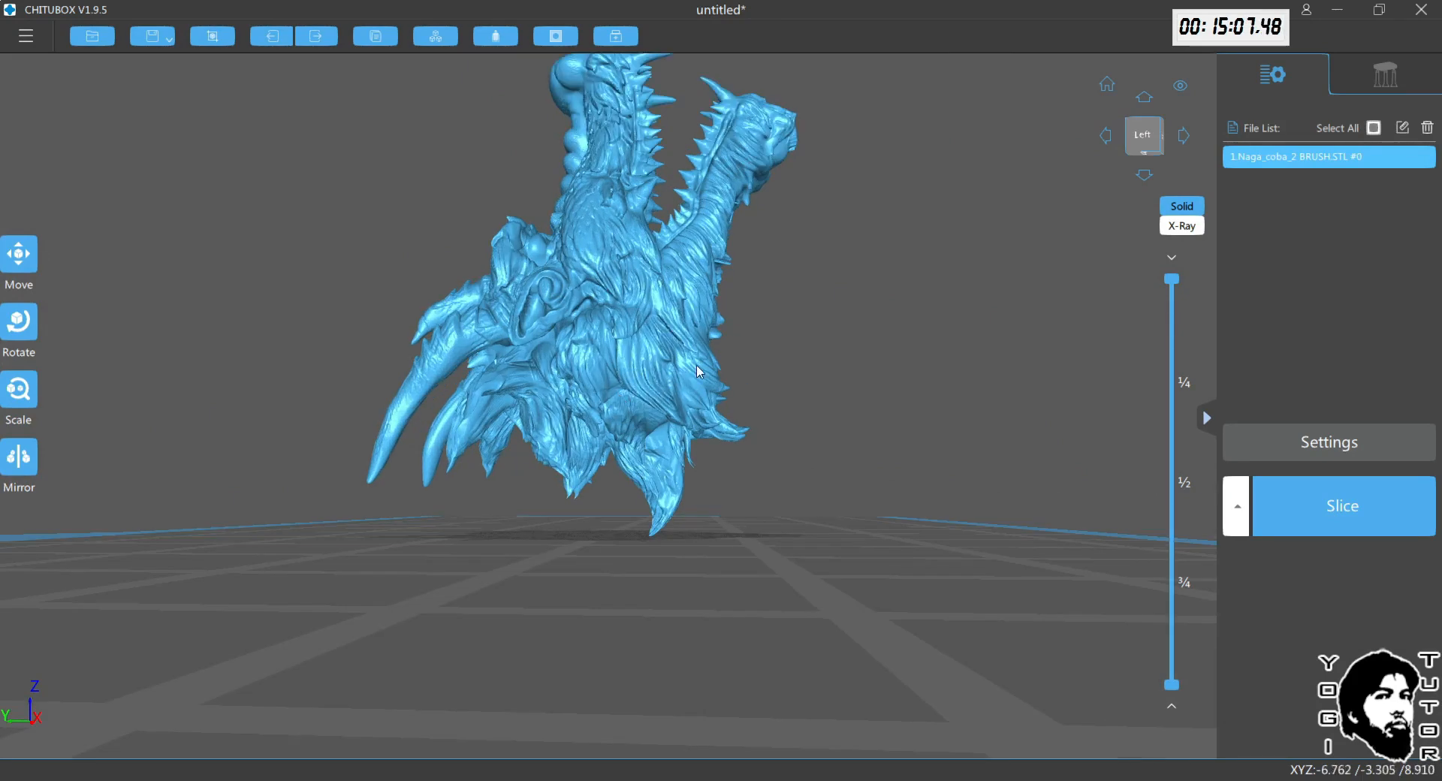
{"action": "left_click_drag", "start_coordinate": [1171, 283], "coordinate": [1171, 513]}
{"action": "right_click_drag", "start_coordinate": [773, 275], "coordinate": [633, 382]}
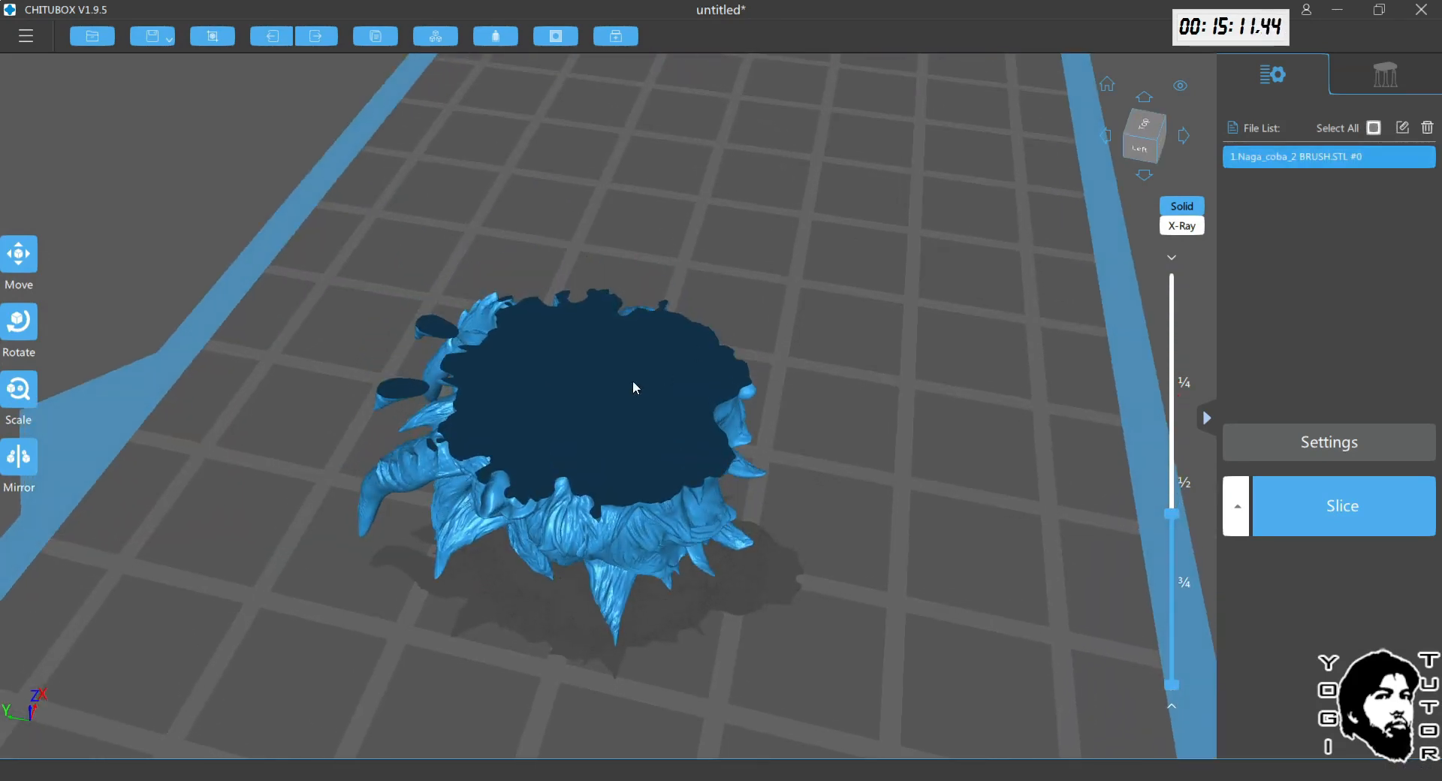
{"action": "right_click_drag", "start_coordinate": [970, 389], "coordinate": [1077, 454]}
{"action": "left_click_drag", "start_coordinate": [1171, 515], "coordinate": [1171, 278]}
{"action": "right_click_drag", "start_coordinate": [1007, 258], "coordinate": [884, 284]}
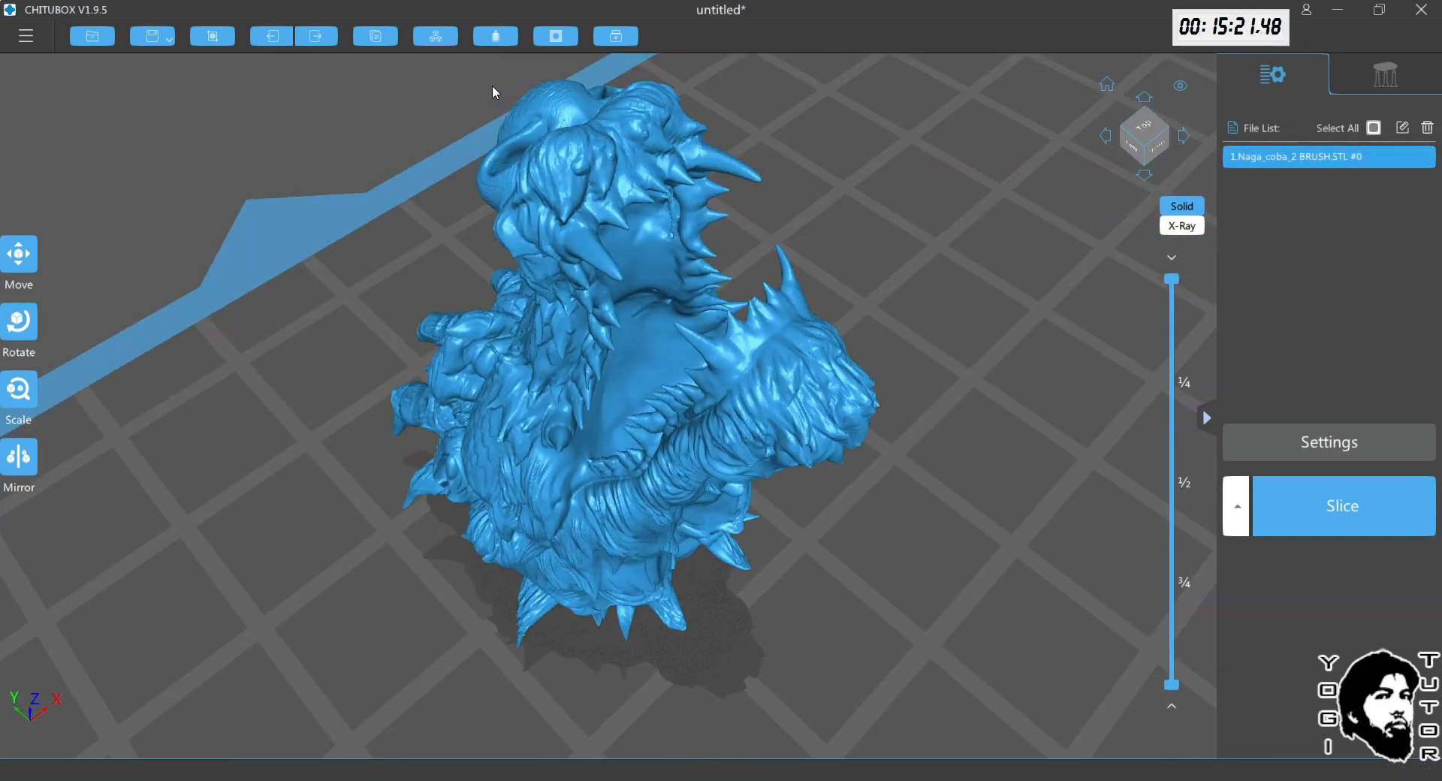
Step: Hollow the dragon model with a 0.60 mm inner wall at 0% precision, and examine its interior at about half height
{"action": "left_click", "coordinate": [486, 44]}
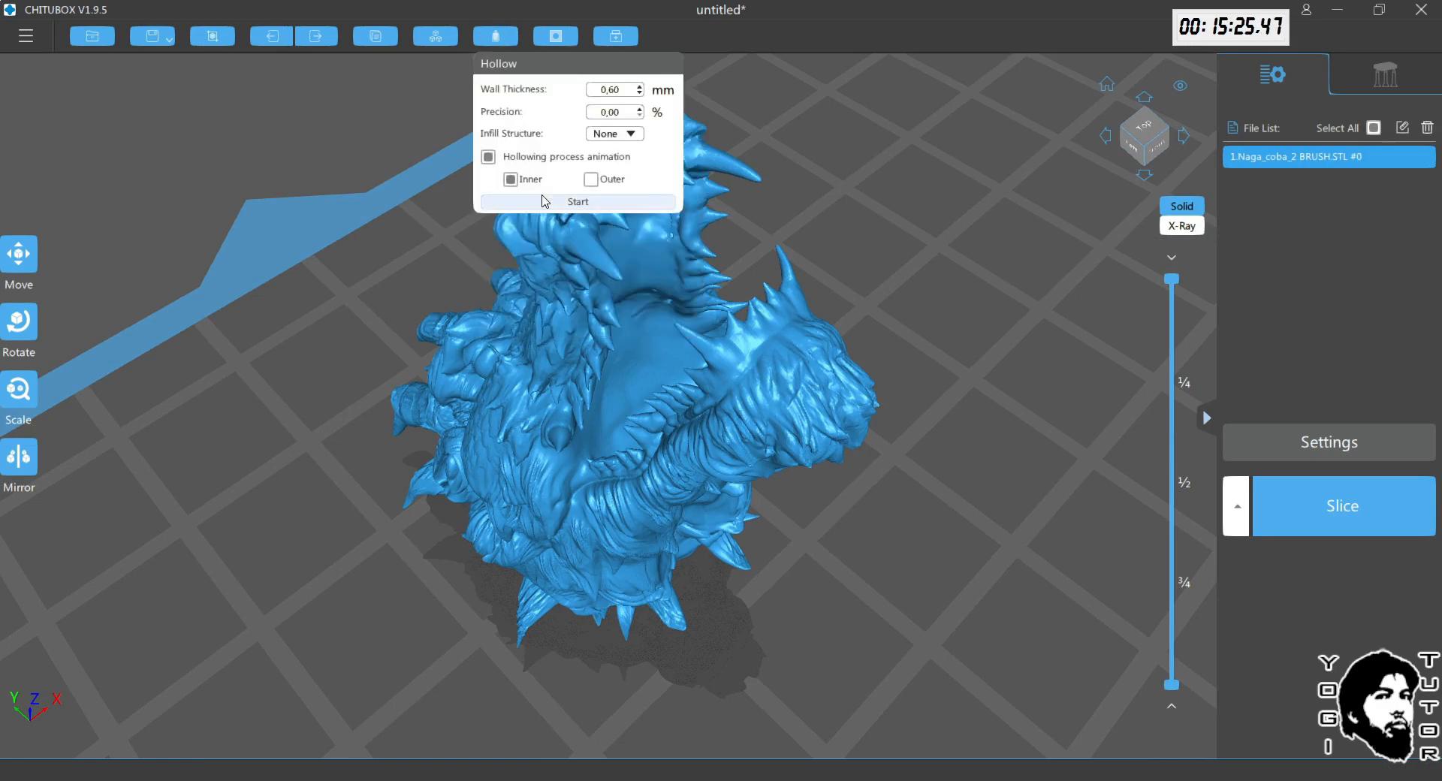
{"action": "left_click", "coordinate": [582, 204]}
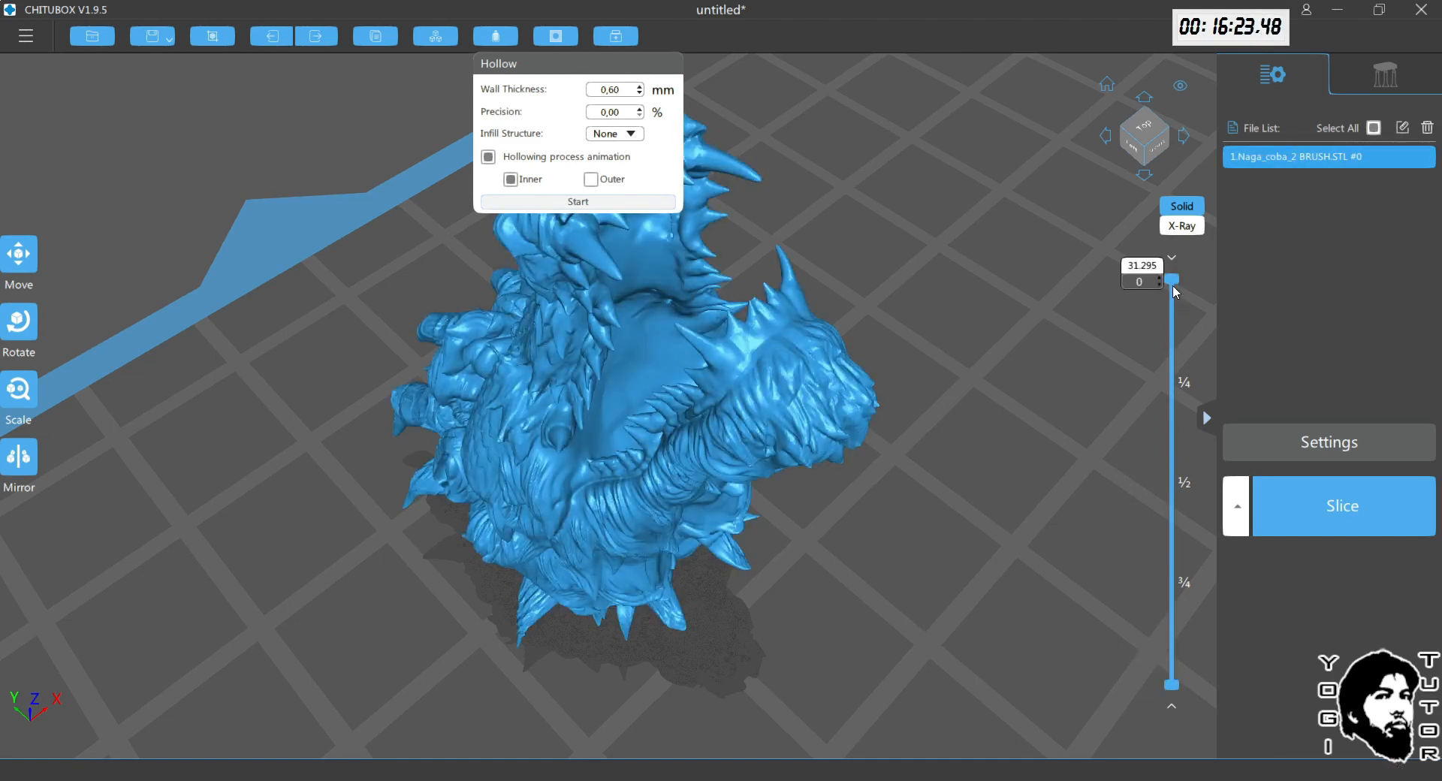
{"action": "left_click_drag", "start_coordinate": [1173, 285], "coordinate": [1173, 473]}
{"action": "right_click_drag", "start_coordinate": [927, 493], "coordinate": [957, 480]}
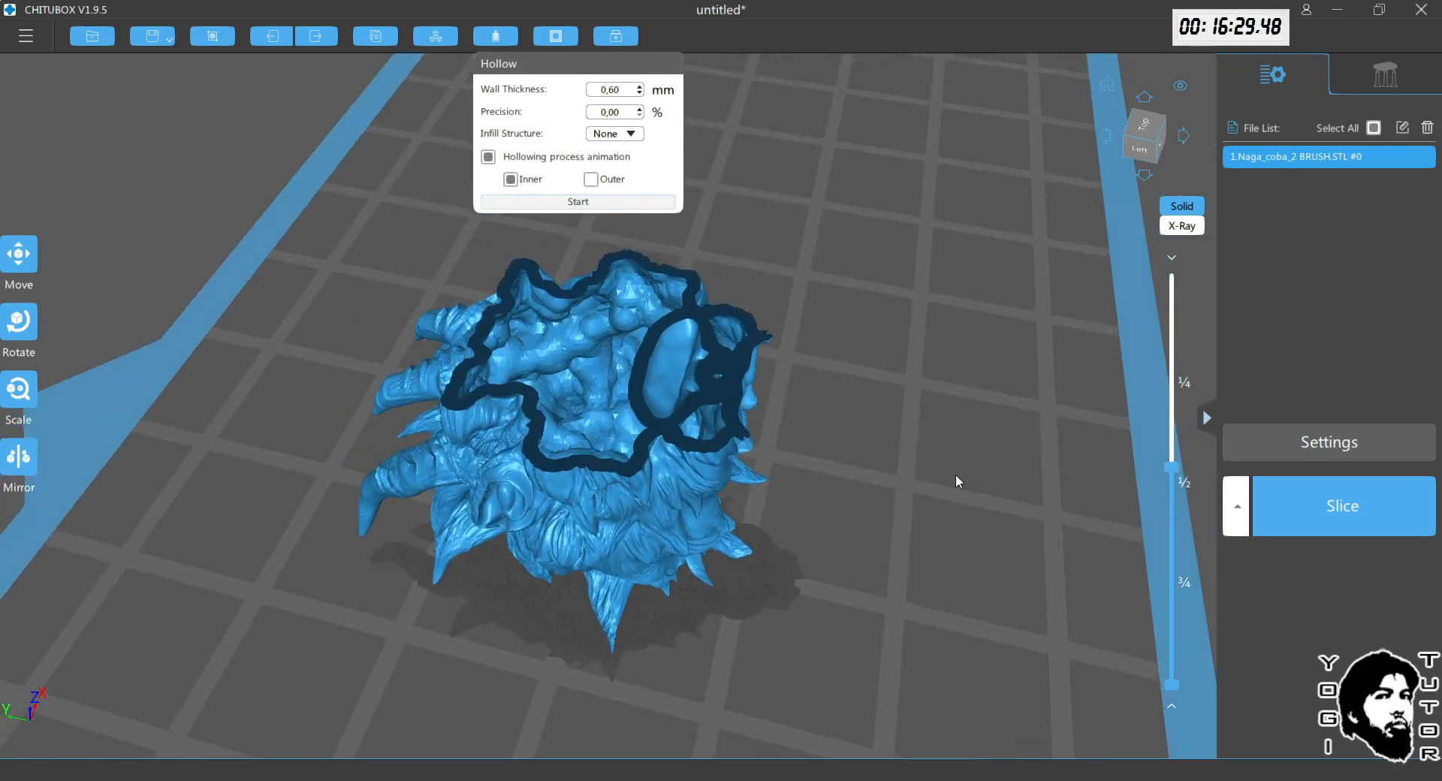
{"action": "right_click_drag", "start_coordinate": [812, 360], "coordinate": [863, 352]}
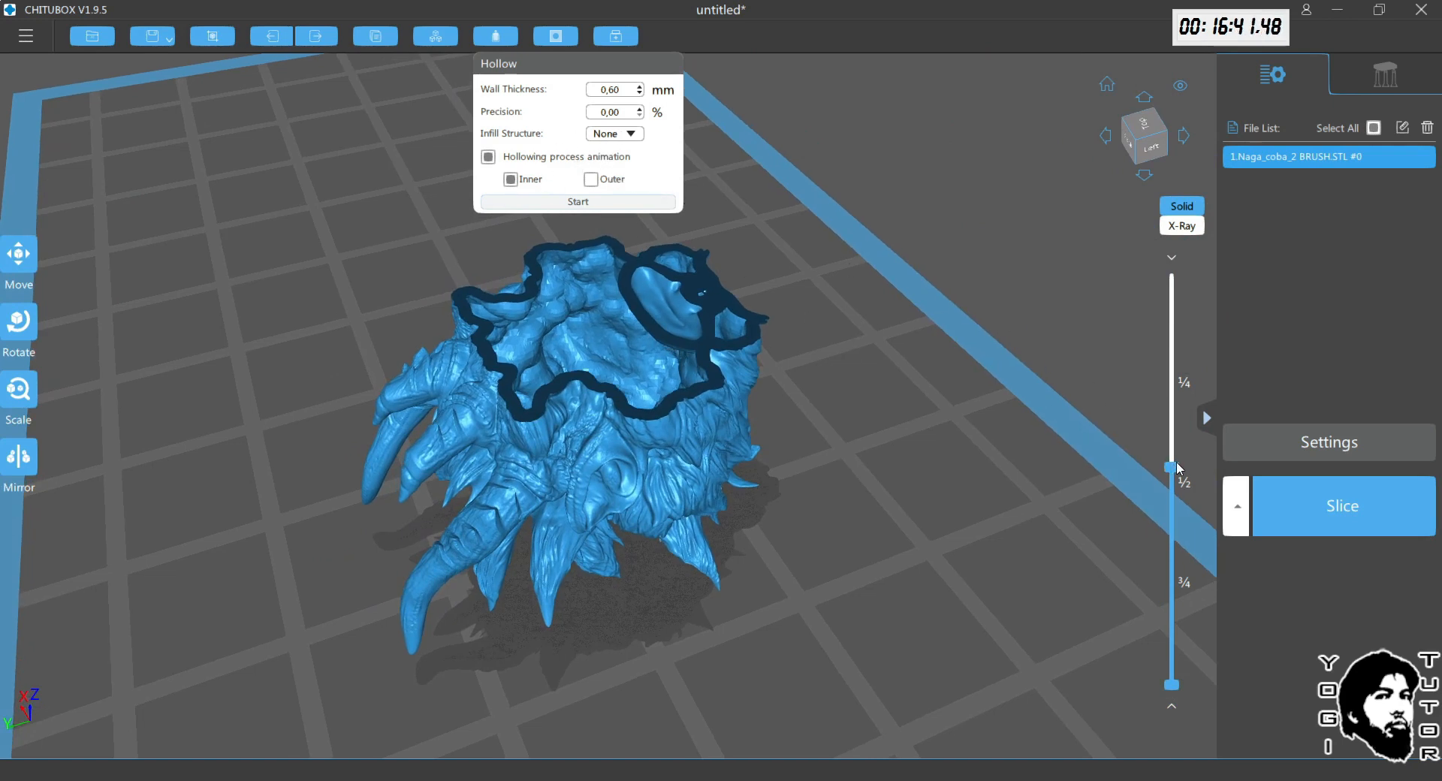
{"action": "left_click_drag", "start_coordinate": [1171, 467], "coordinate": [1171, 278]}
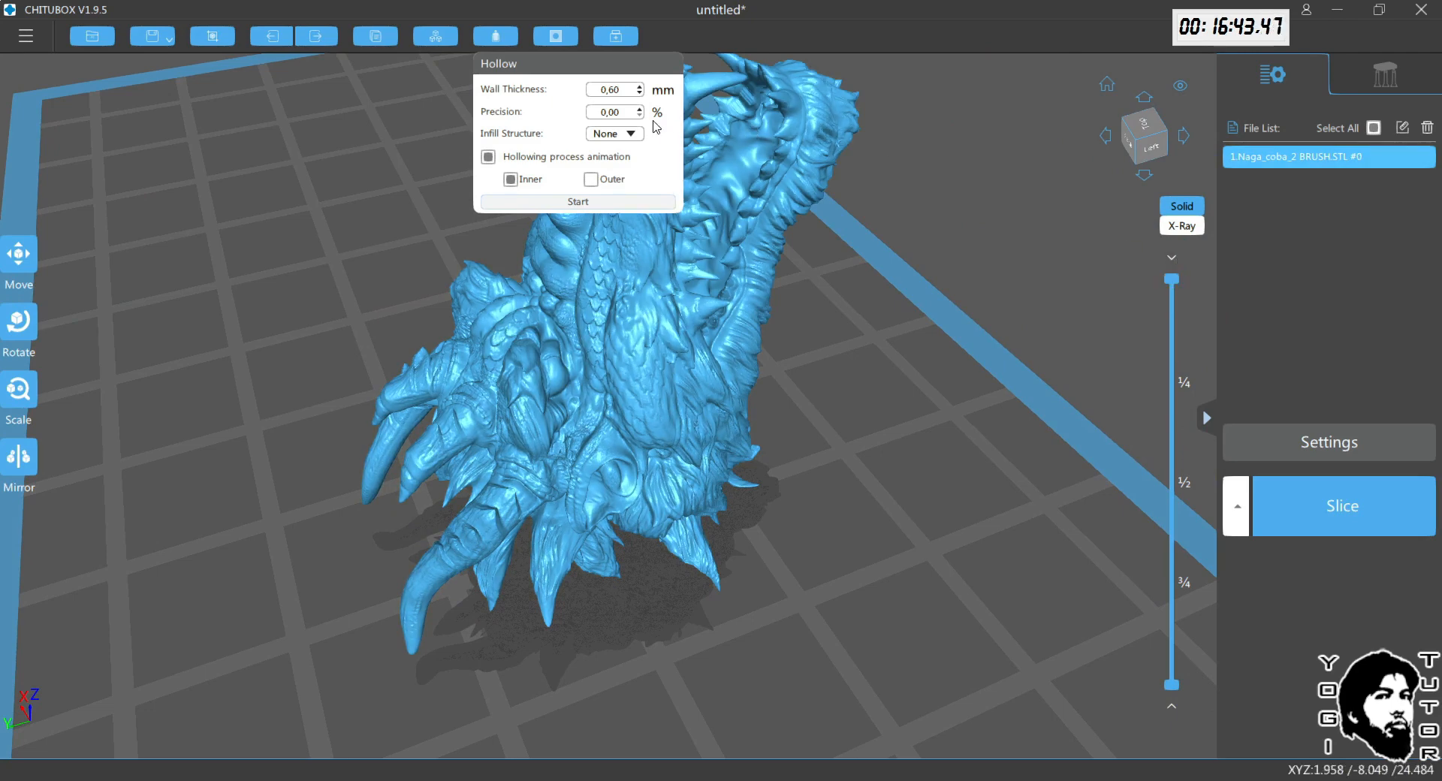
Step: Hollow the dragon model again with the precision set to 50%
{"action": "double_click", "coordinate": [614, 112]}
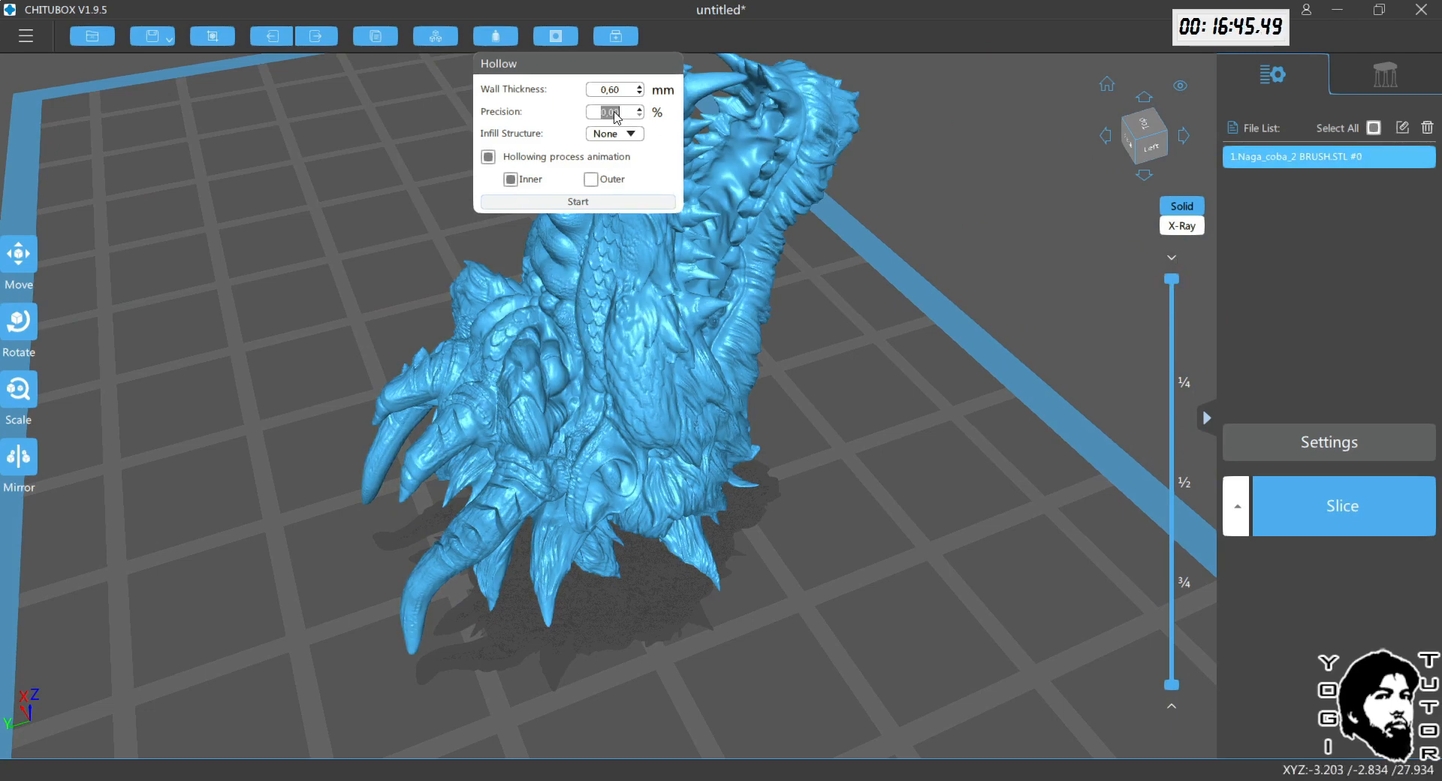
{"action": "type", "text": "54"}
{"action": "left_click", "coordinate": [588, 202]}
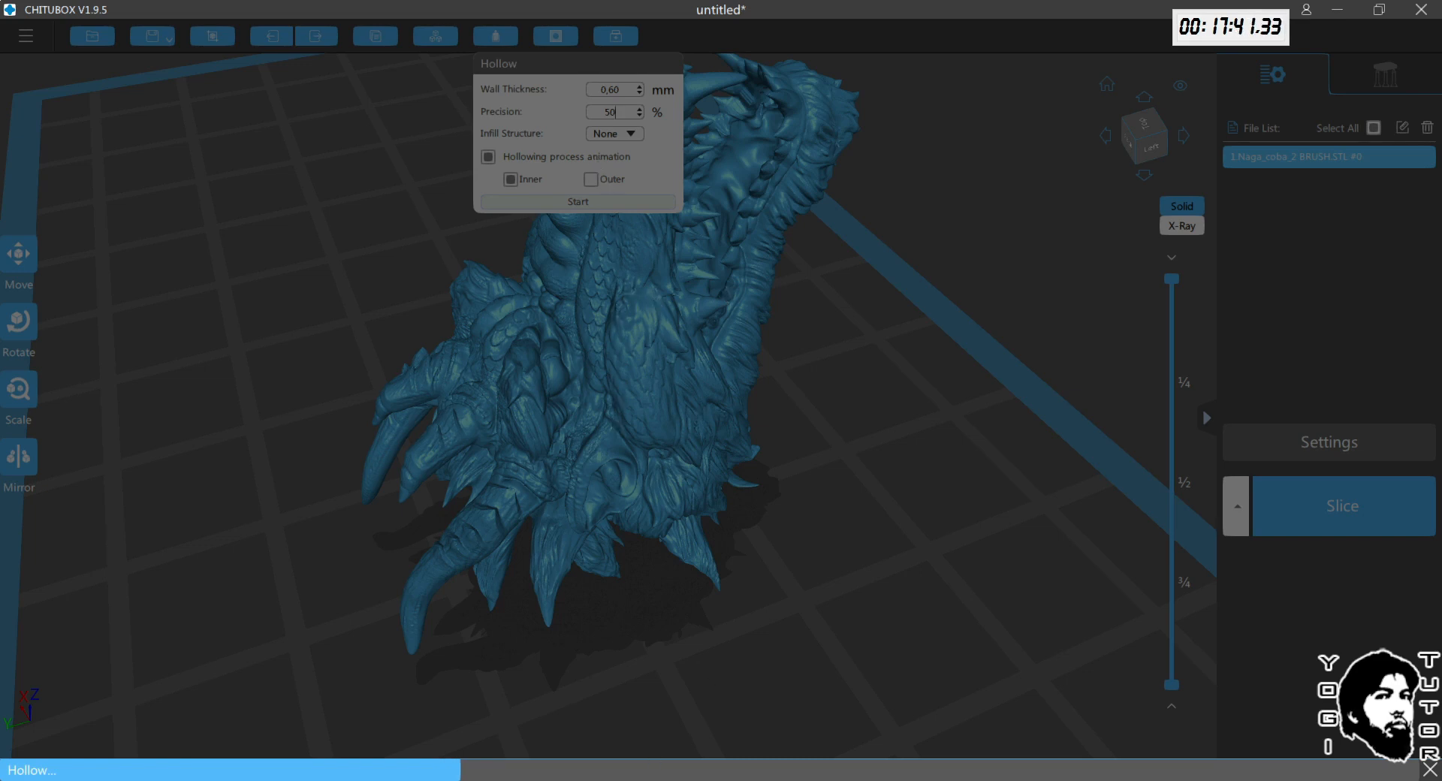
{"action": "key", "text": "alt+Tab"}
{"action": "left_click", "coordinate": [1118, 579]}
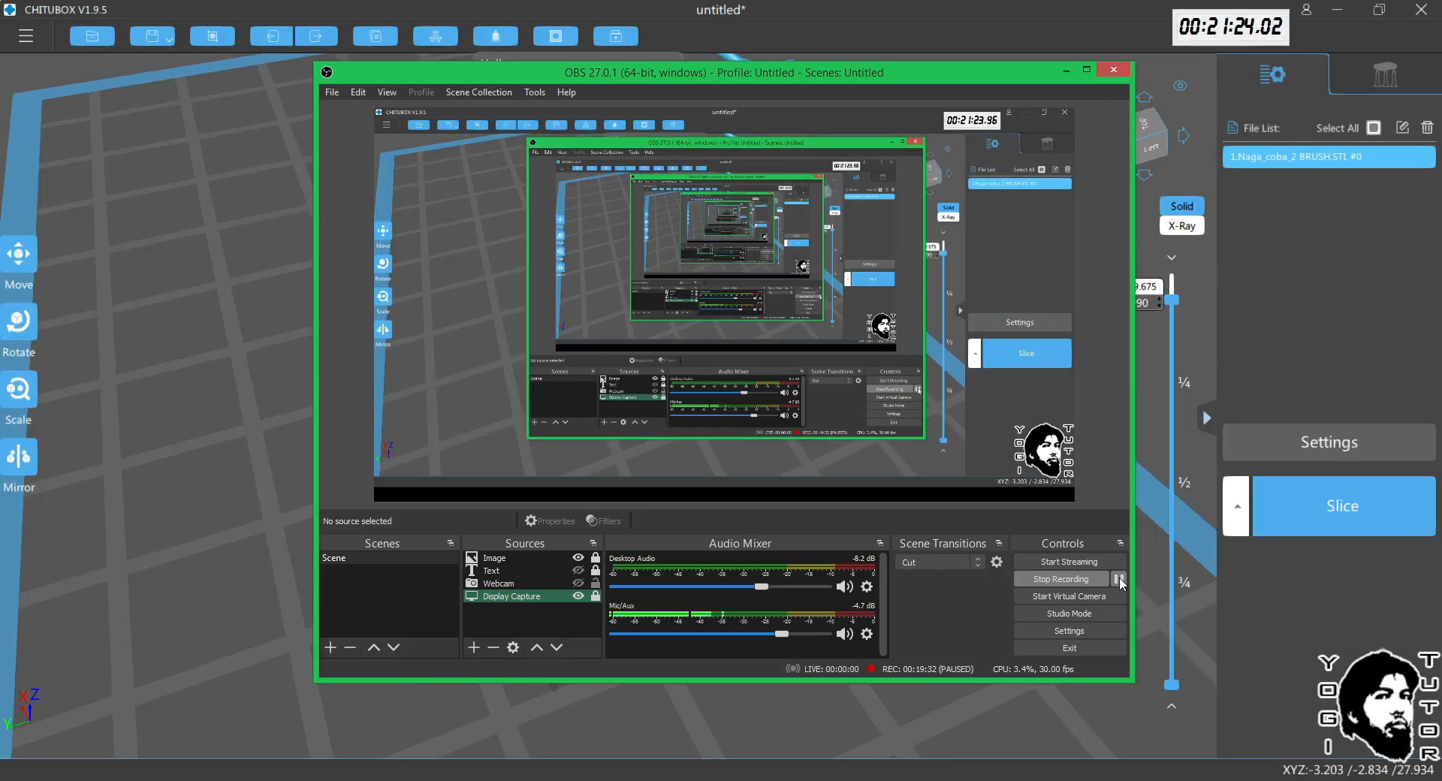
{"action": "left_click", "coordinate": [1118, 580]}
{"action": "left_click", "coordinate": [1067, 72]}
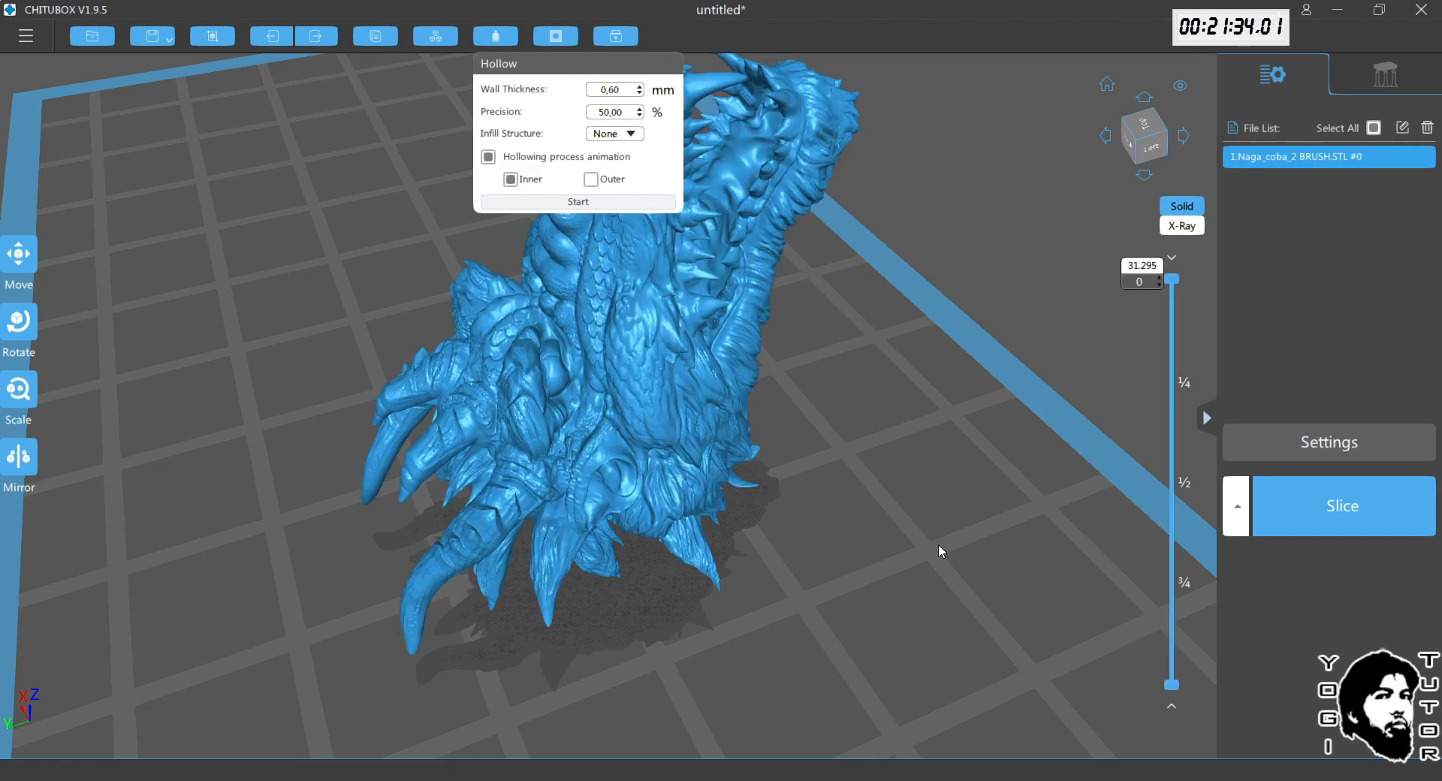
Step: Lower the layer preview to layer 446 to examine the dragon's interior as hollowed at 50% precision
{"action": "left_click_drag", "start_coordinate": [843, 402], "coordinate": [966, 407]}
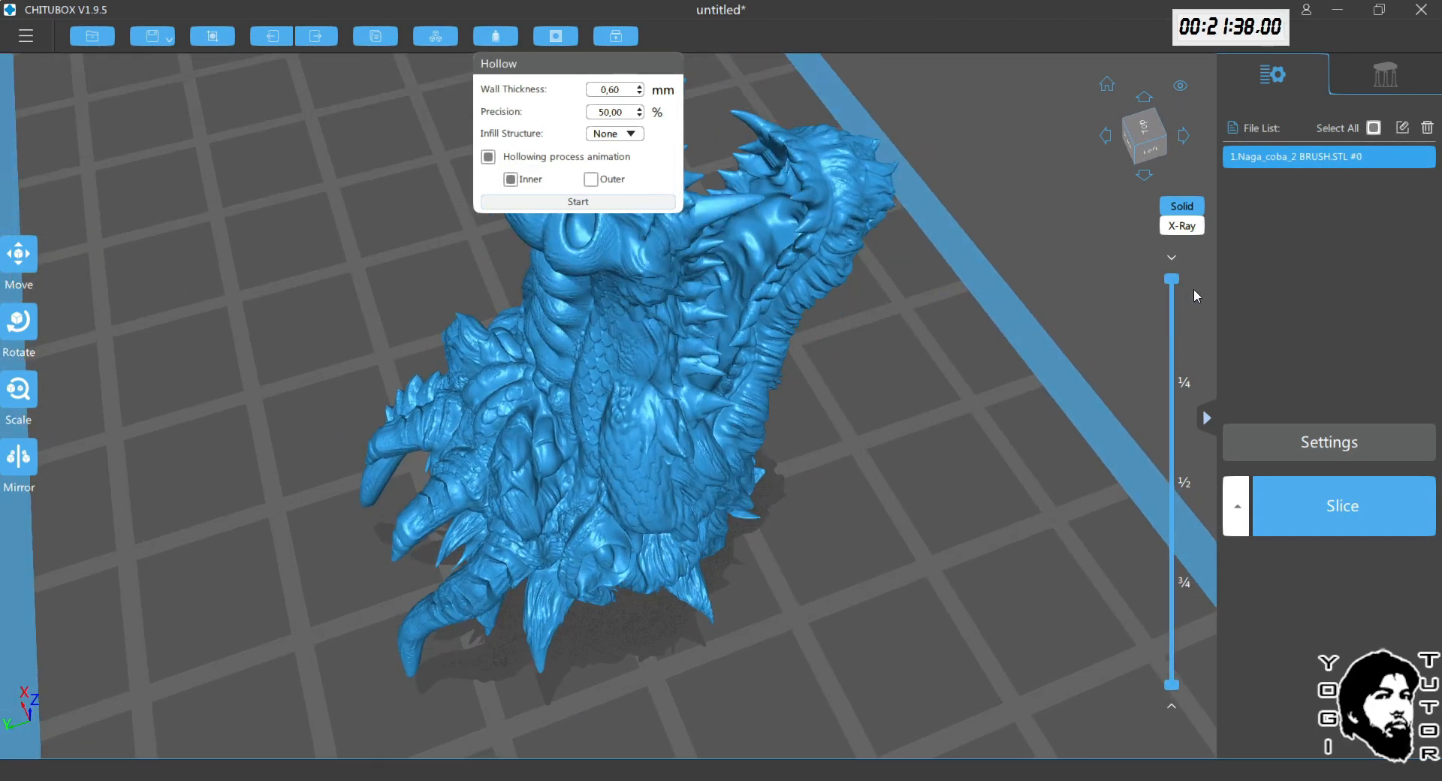
{"action": "left_click_drag", "start_coordinate": [1175, 280], "coordinate": [1170, 533]}
{"action": "mouse_move", "coordinate": [1168, 539]}
{"action": "left_mouse_down"}
{"action": "mouse_move", "coordinate": [1169, 597]}
{"action": "mouse_move", "coordinate": [1169, 513]}
{"action": "left_mouse_up"}
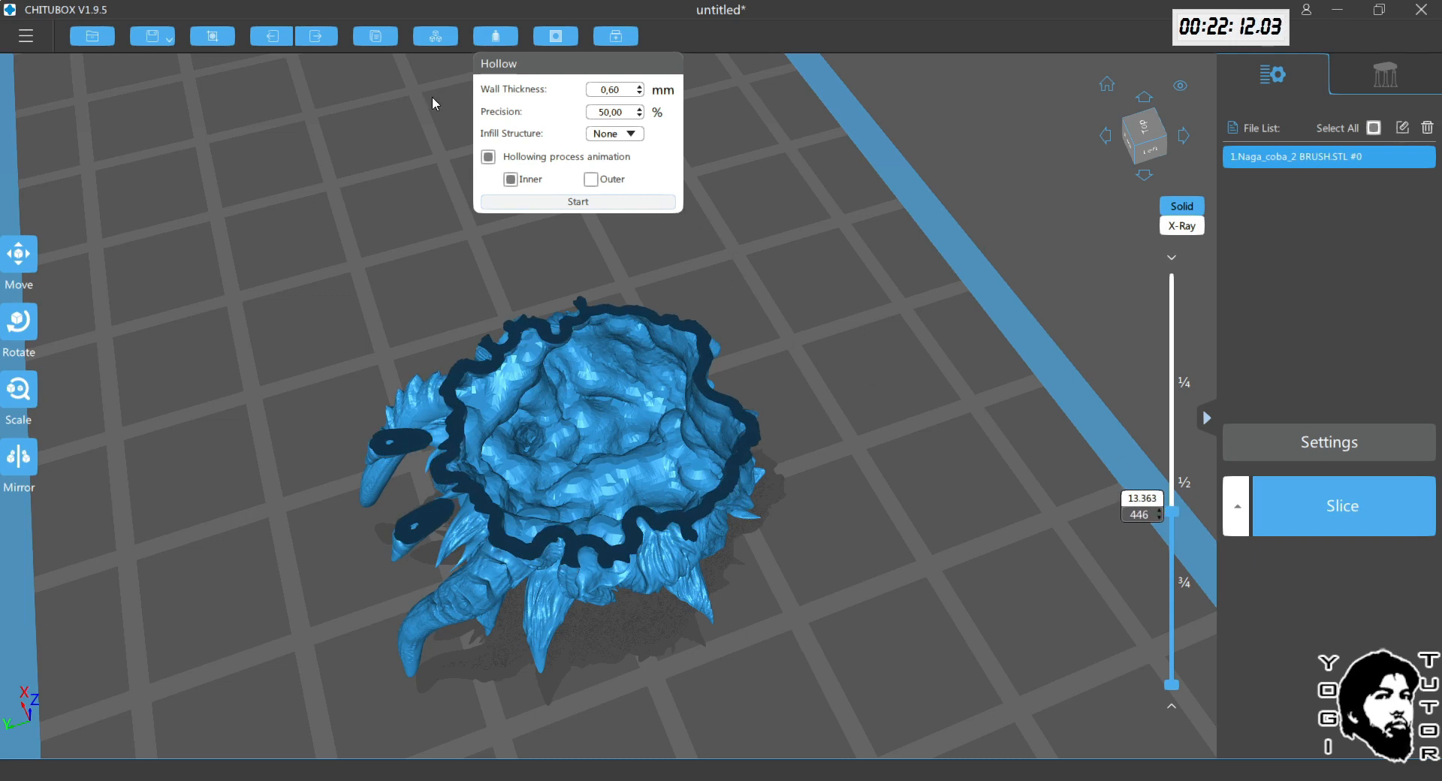
Step: Close the hollow settings, restore the full-height layer preview, and delete the dragon model from the plate
{"action": "double_click", "coordinate": [609, 112]}
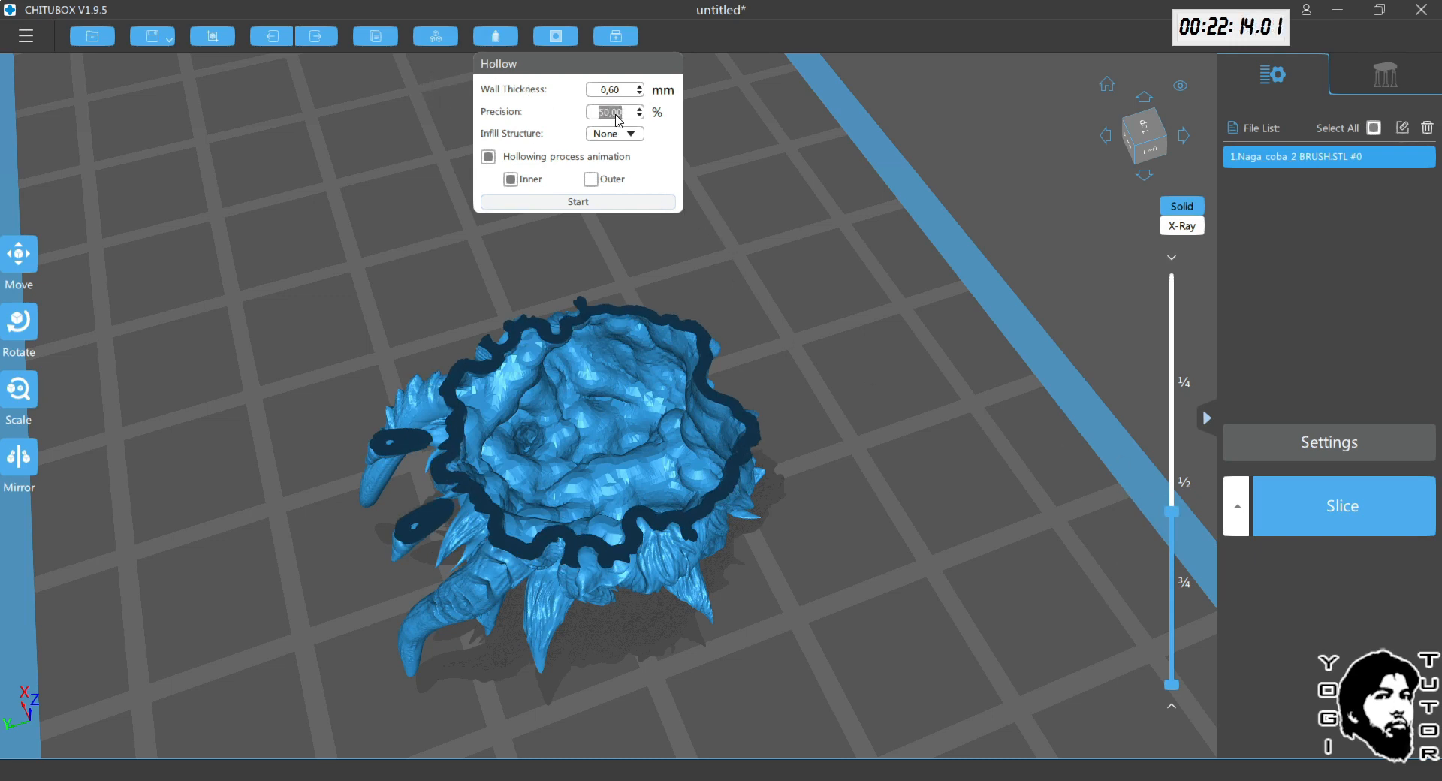
{"action": "left_click", "coordinate": [837, 268]}
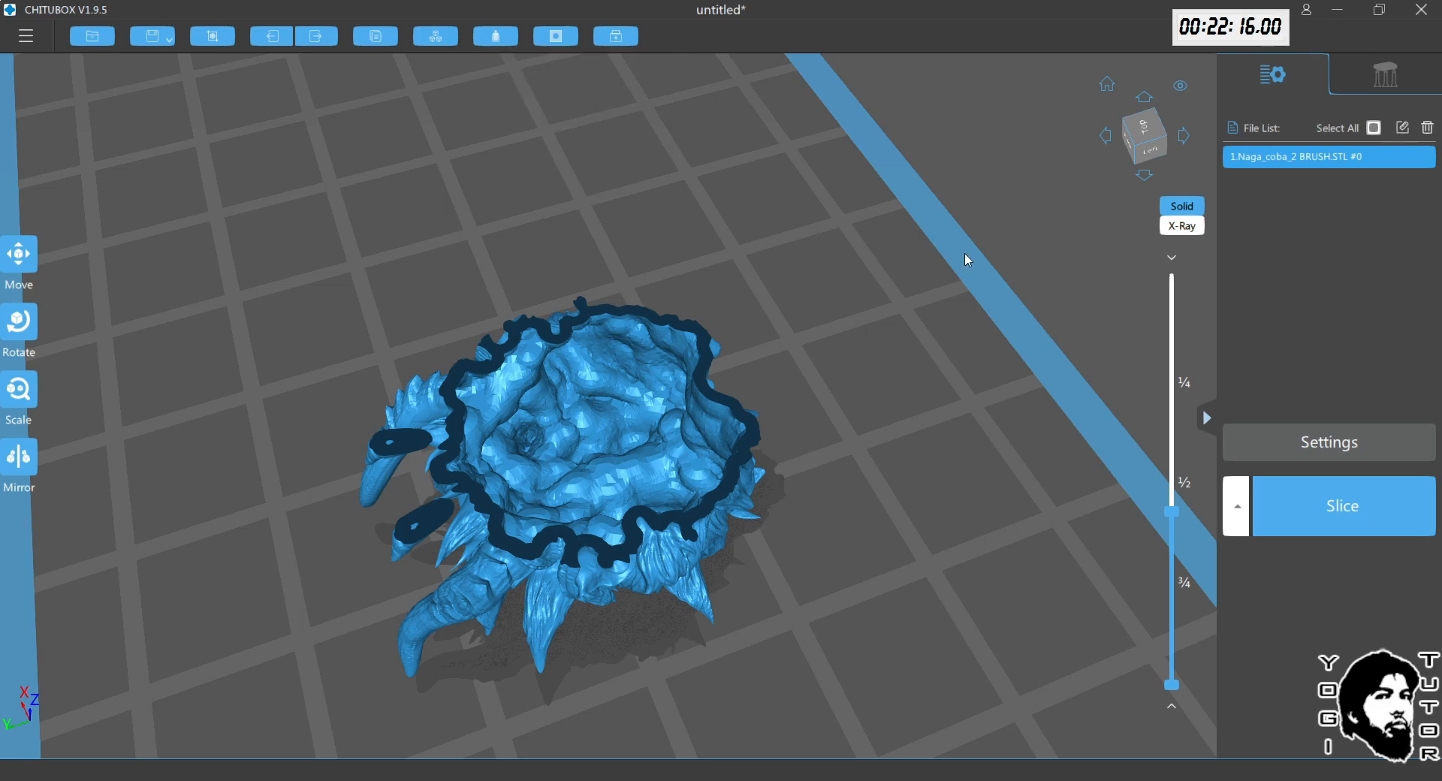
{"action": "left_click_drag", "start_coordinate": [1171, 521], "coordinate": [1171, 279]}
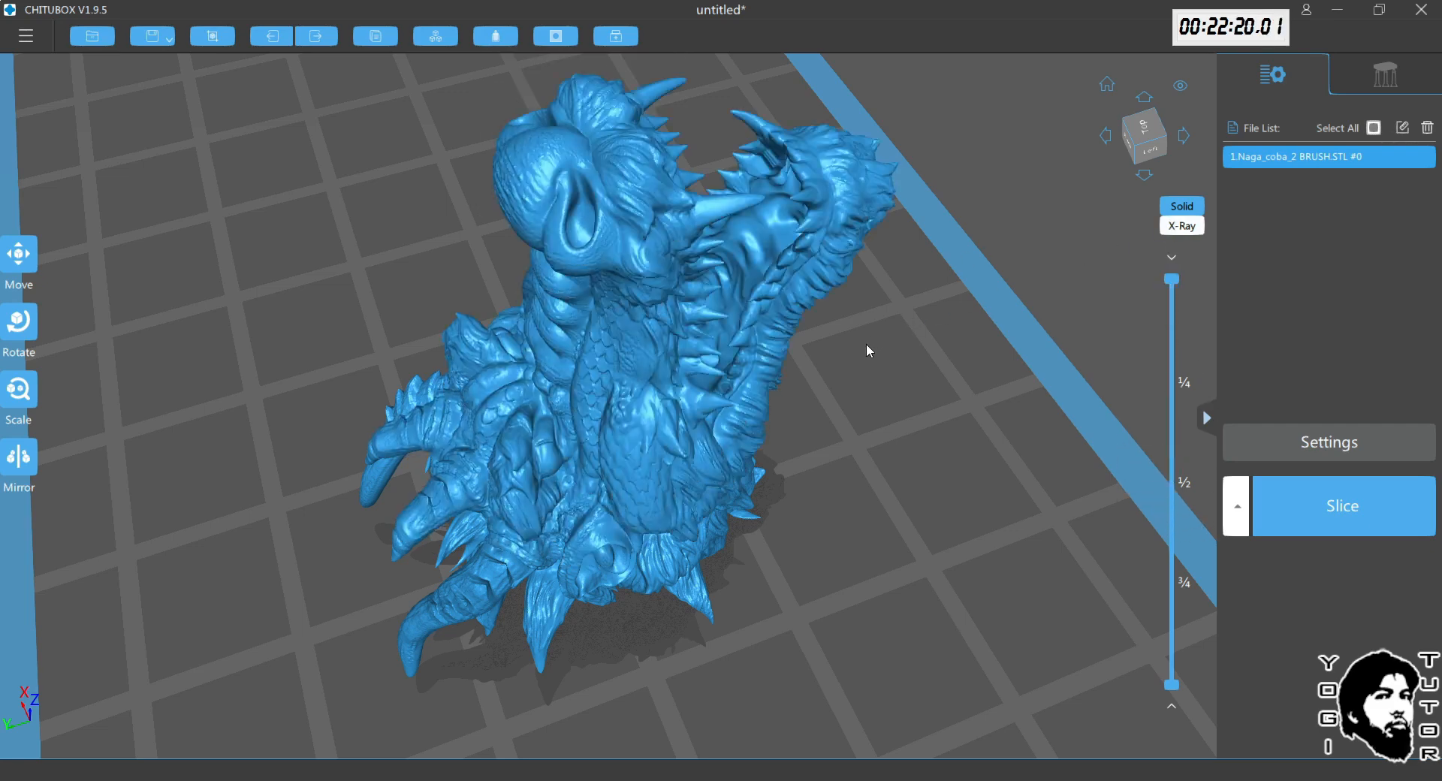
{"action": "key", "text": "Delete"}
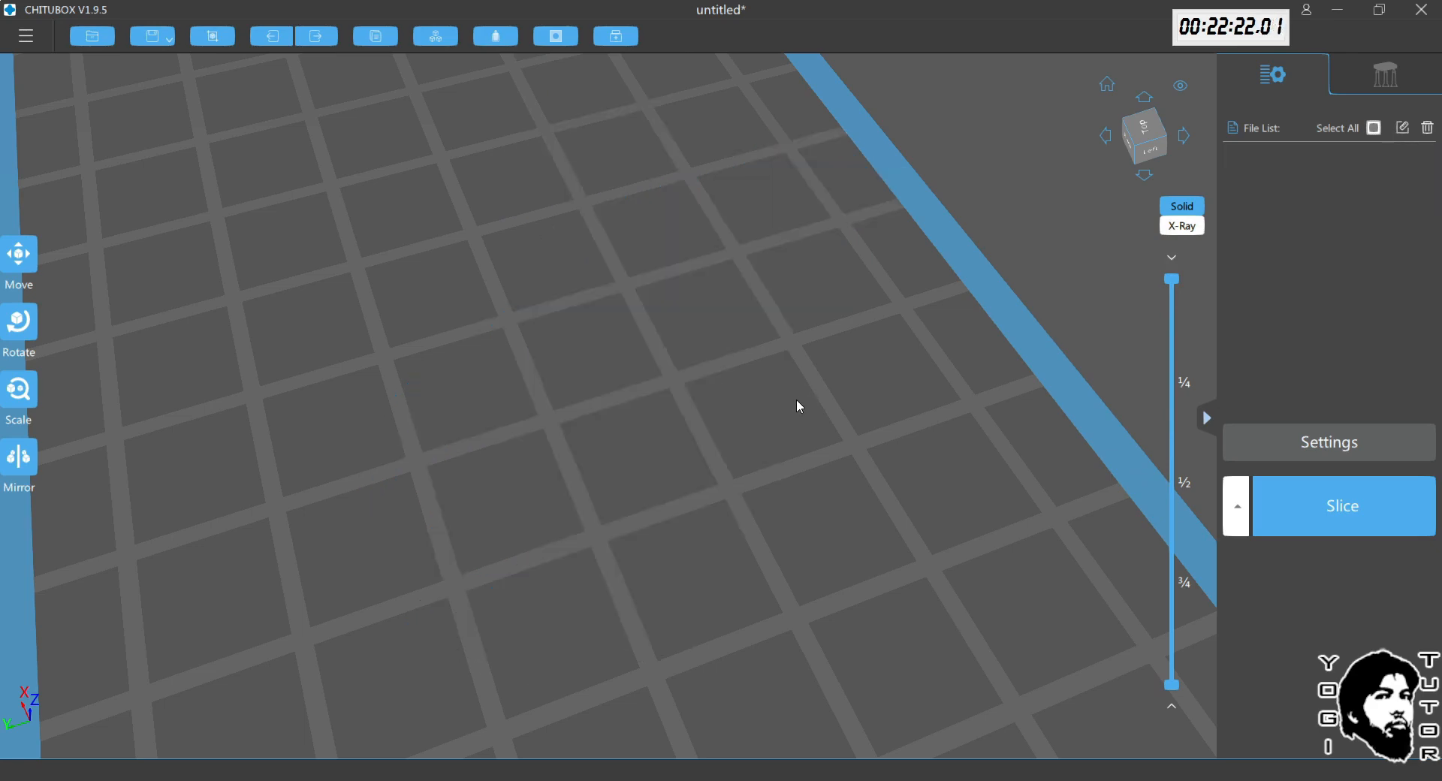
Step: Examine the empty build plate from several angles, comparing the perspective and orthographic projections and returning to the home view
{"action": "right_click_drag", "start_coordinate": [799, 395], "coordinate": [623, 402]}
{"action": "scroll", "coordinate": [825, 378], "scroll_direction": "down", "scroll_amount": 3}
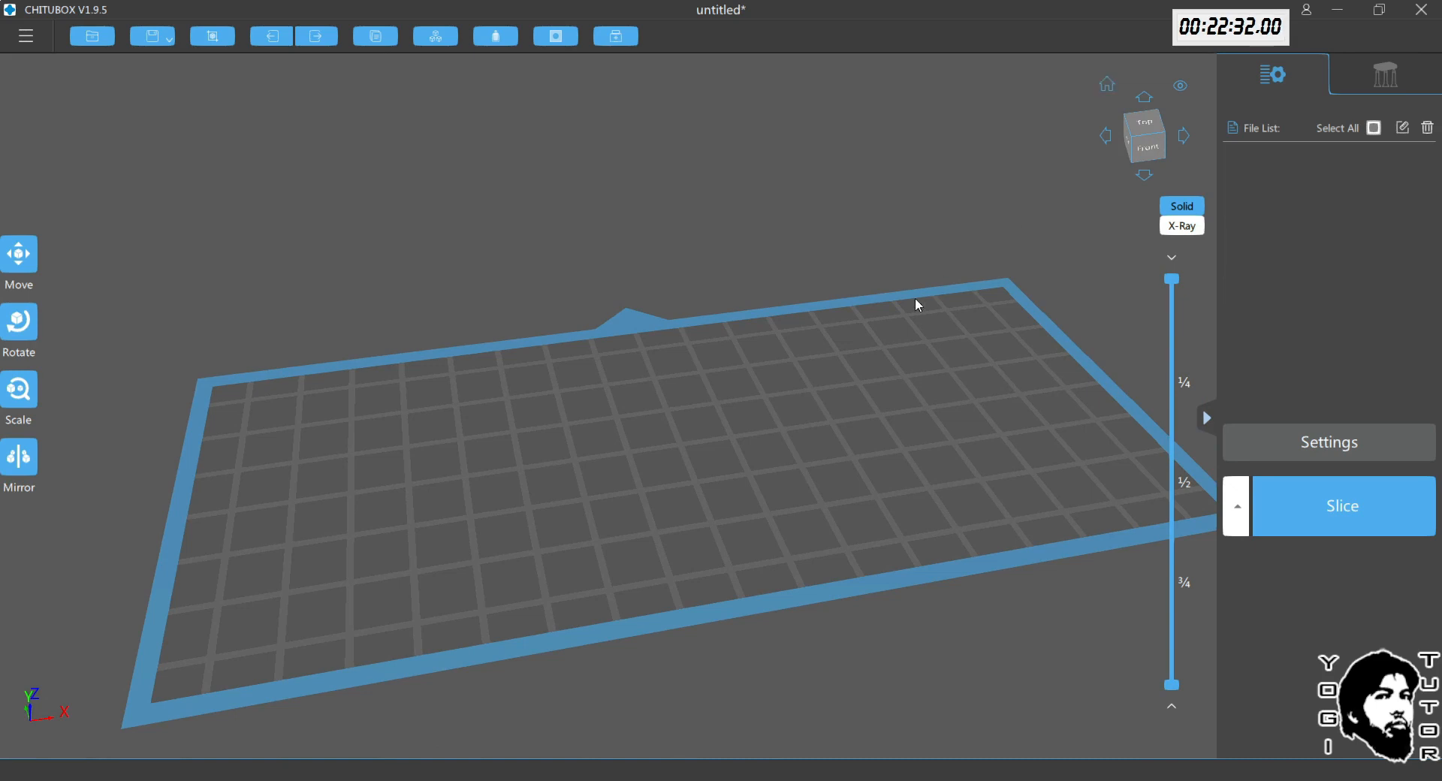
{"action": "right_click_drag", "start_coordinate": [863, 359], "coordinate": [839, 307]}
{"action": "right_click_drag", "start_coordinate": [1042, 126], "coordinate": [1107, 135]}
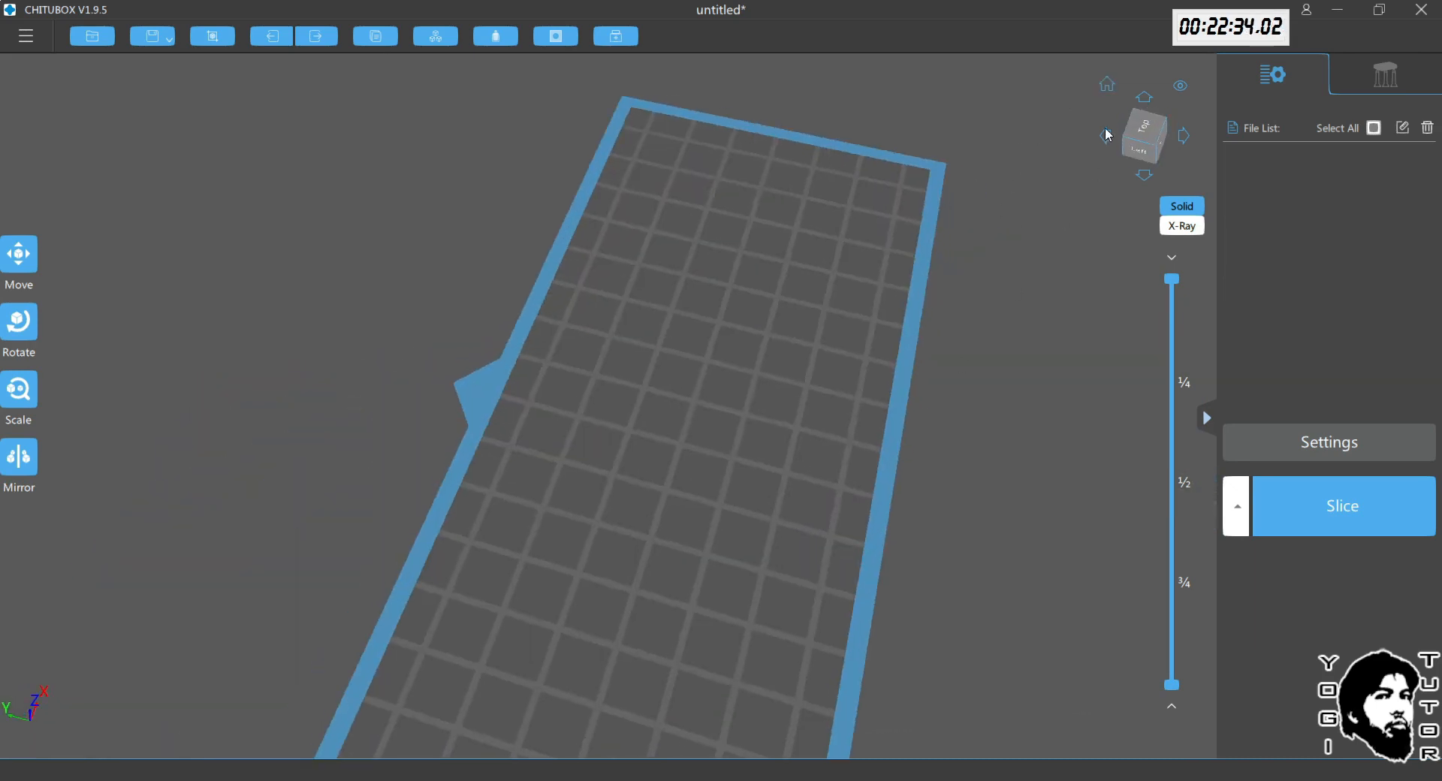
{"action": "left_click", "coordinate": [1108, 84]}
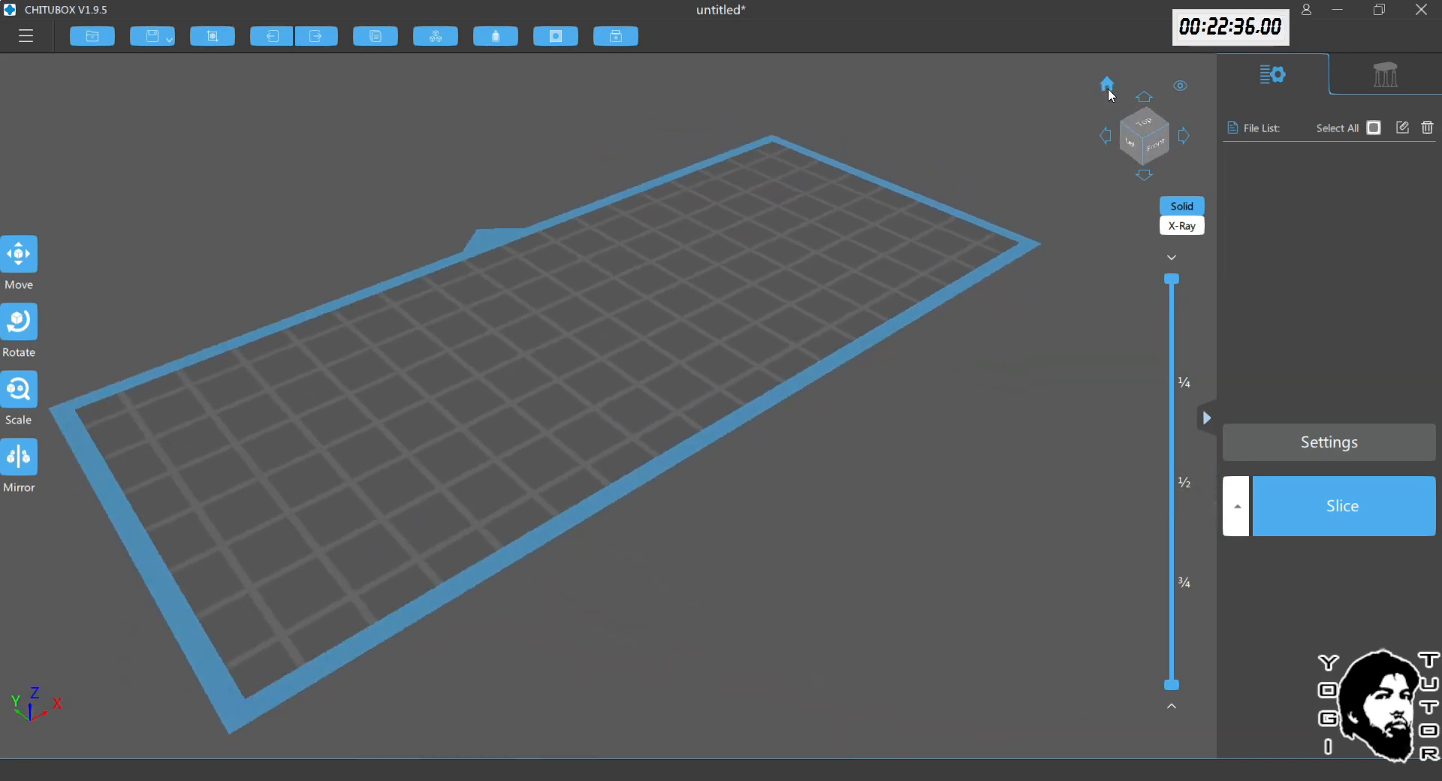
{"action": "left_click", "coordinate": [1180, 87]}
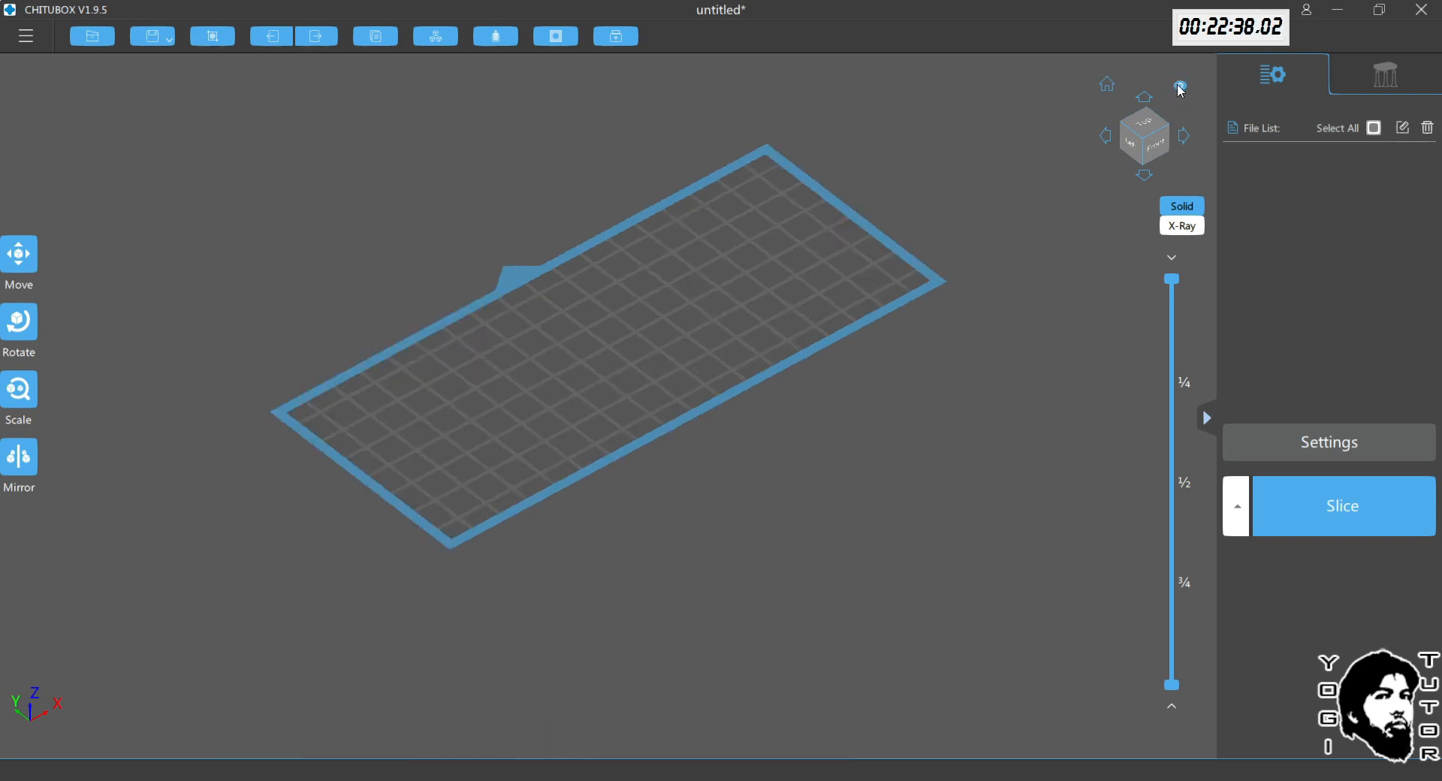
{"action": "right_click_drag", "start_coordinate": [698, 350], "coordinate": [694, 314]}
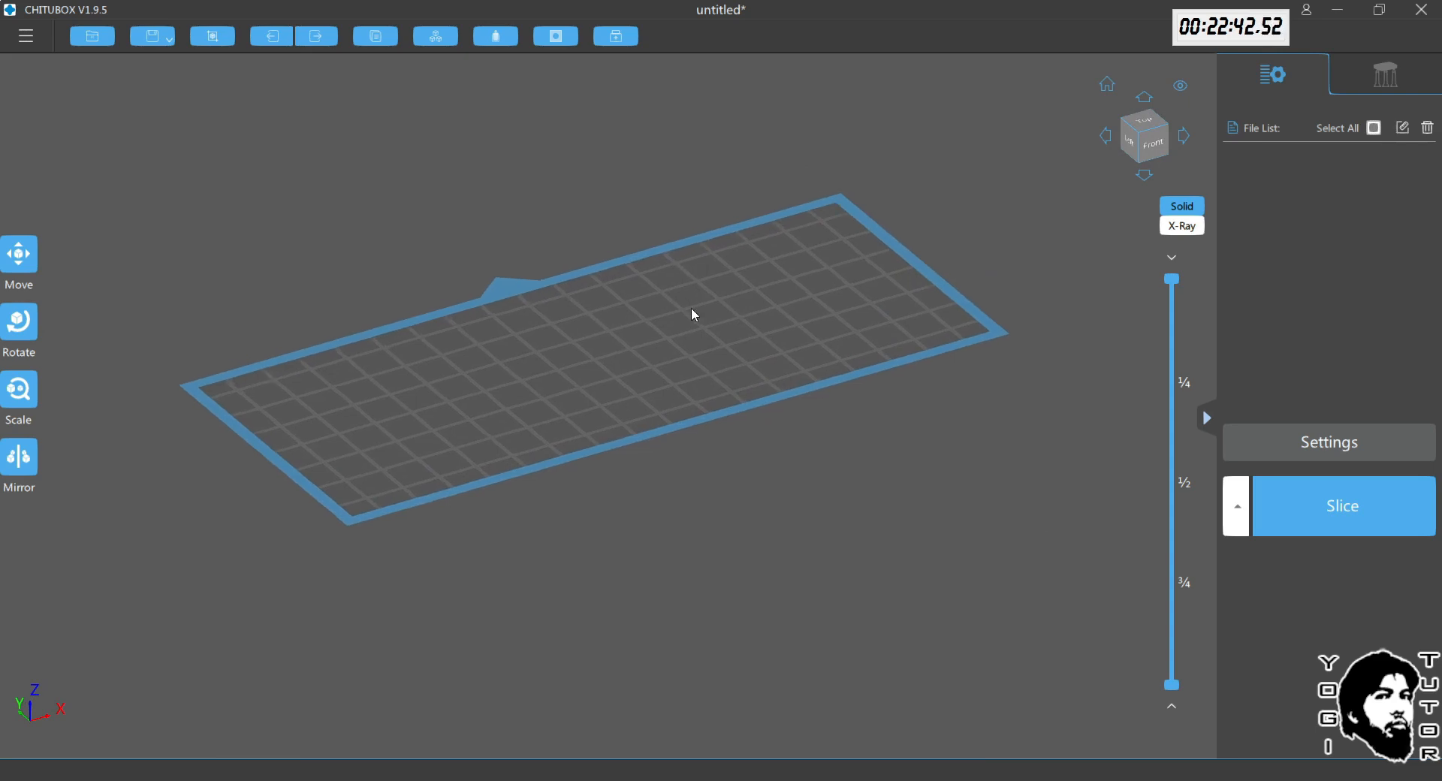
{"action": "left_click", "coordinate": [1110, 84]}
{"action": "left_click", "coordinate": [1151, 102]}
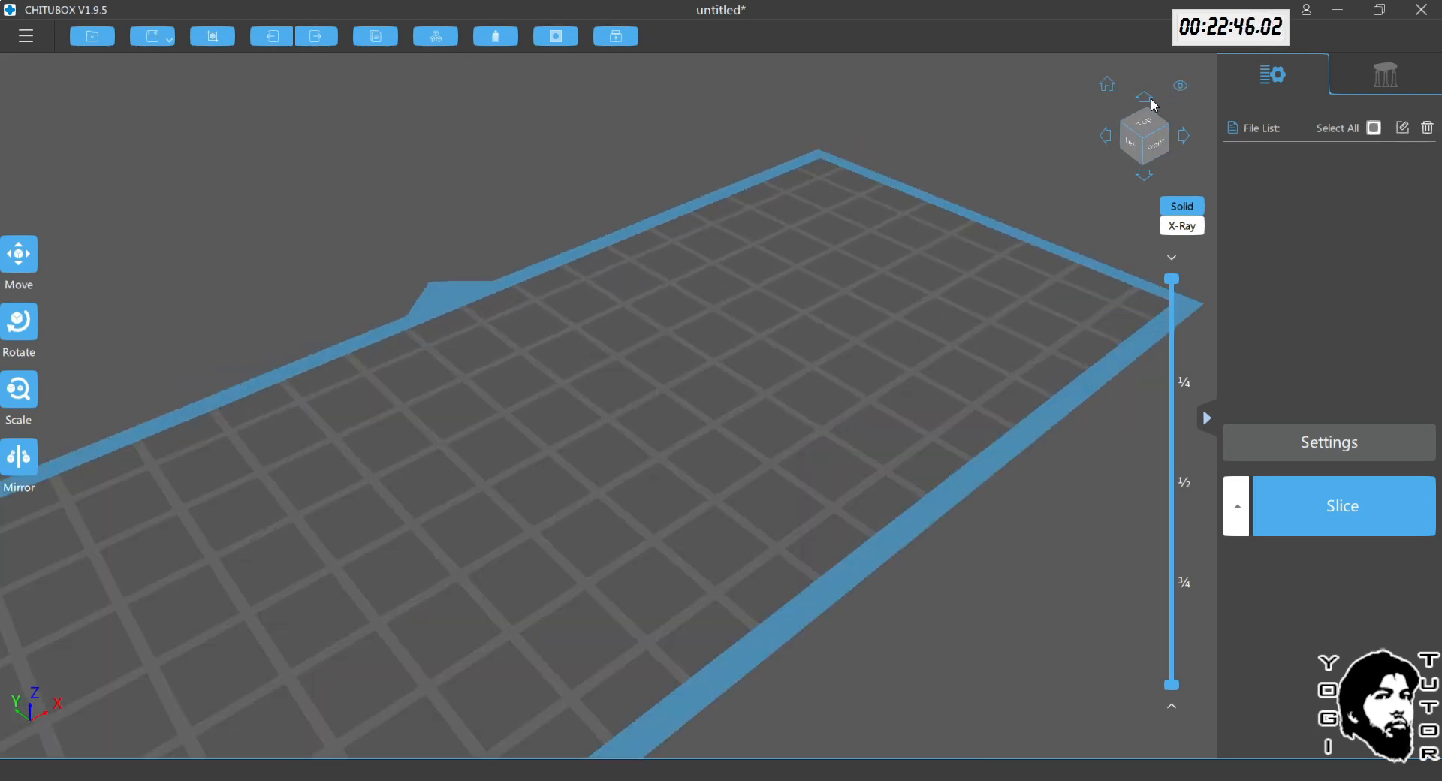
{"action": "left_click", "coordinate": [1107, 86]}
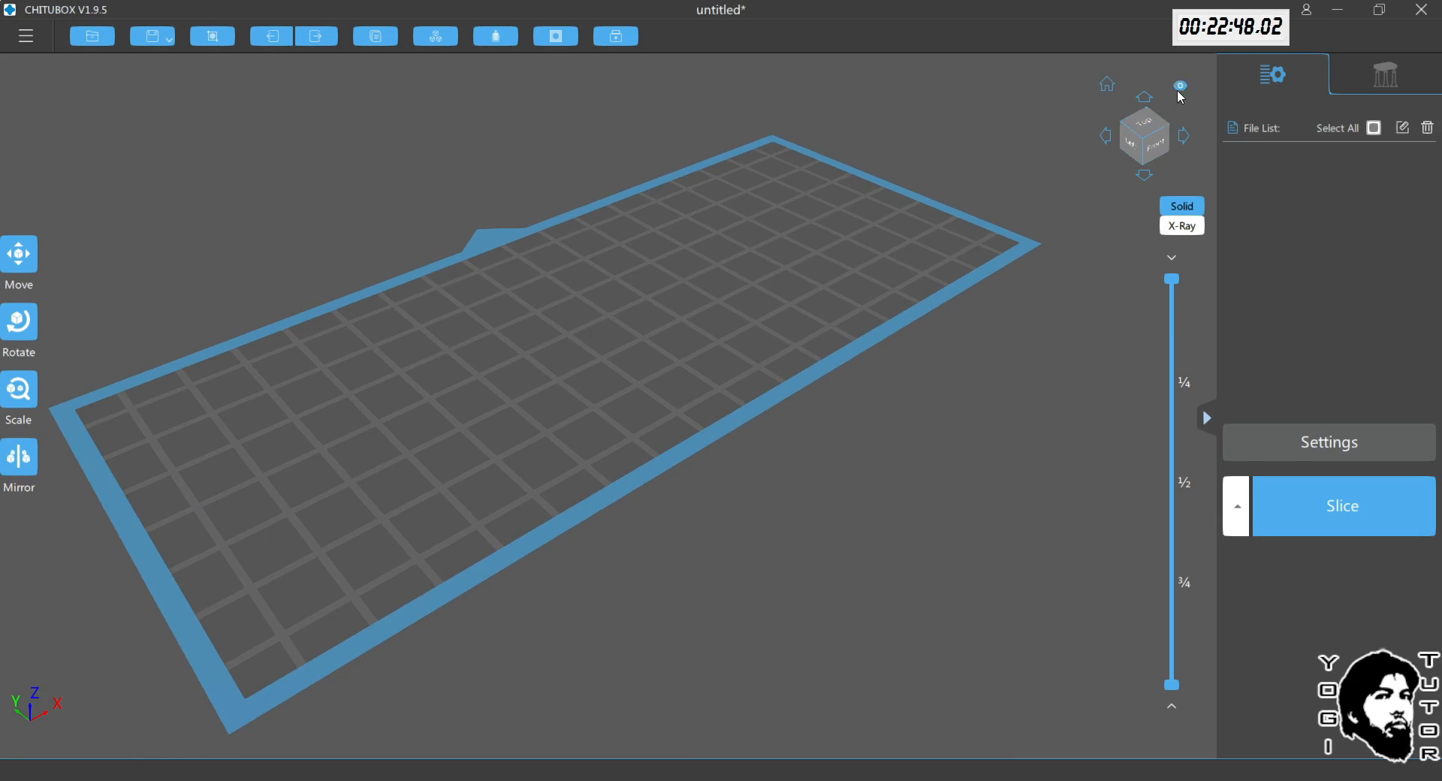
{"action": "left_click", "coordinate": [1181, 88]}
{"action": "right_click_drag", "start_coordinate": [920, 190], "coordinate": [863, 169]}
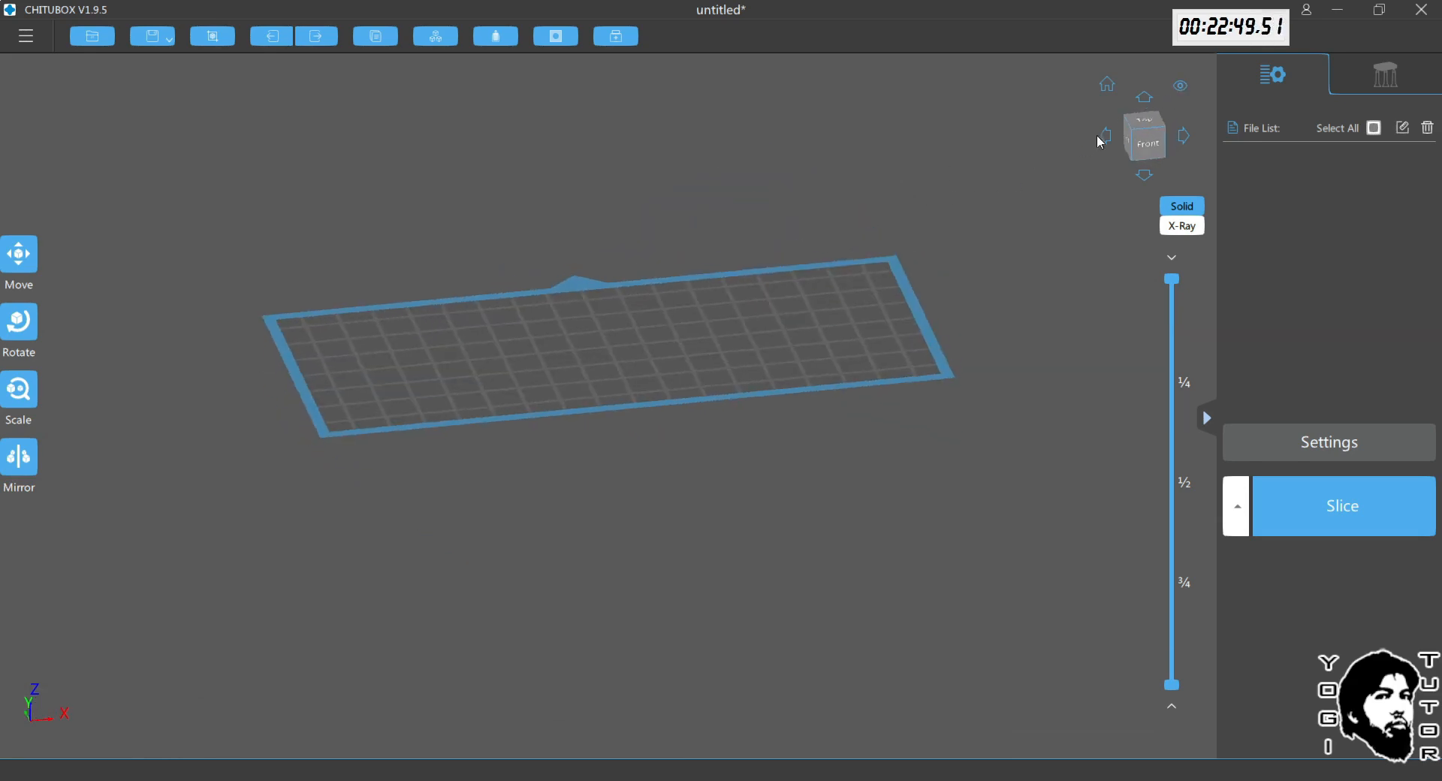
Step: View the empty build plate from the home, top, front and side orientations
{"action": "left_click", "coordinate": [1110, 86]}
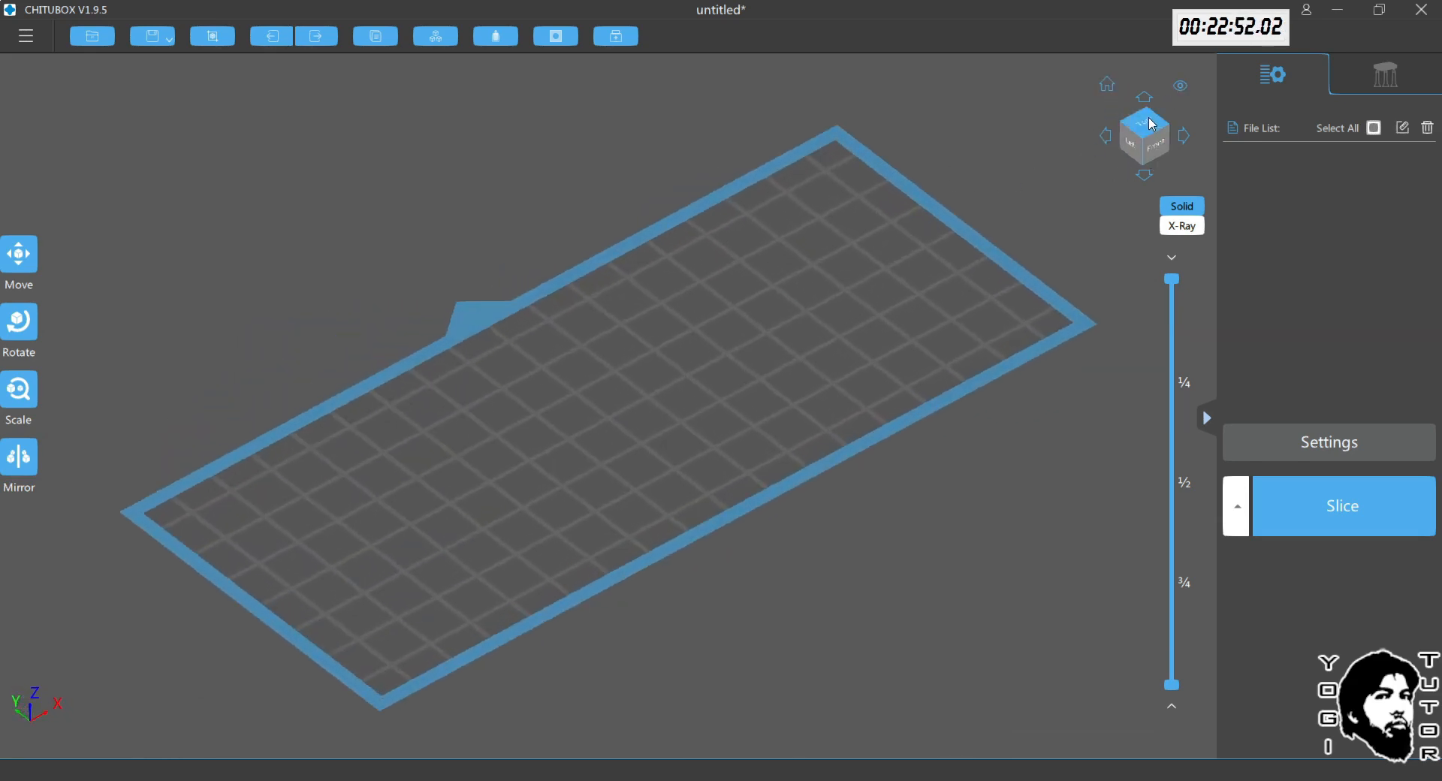
{"action": "left_click", "coordinate": [1152, 124]}
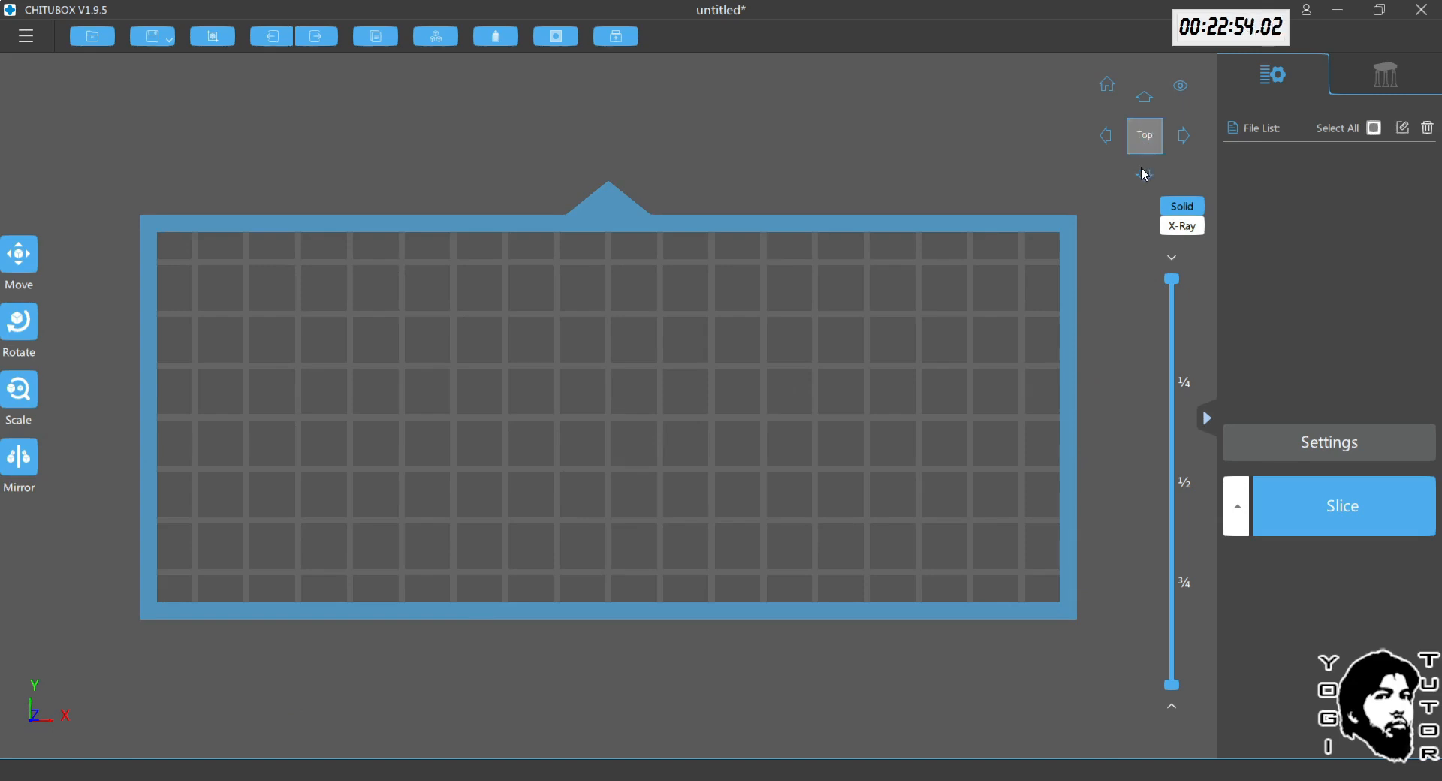
{"action": "left_click", "coordinate": [1144, 173]}
{"action": "left_click", "coordinate": [1181, 139]}
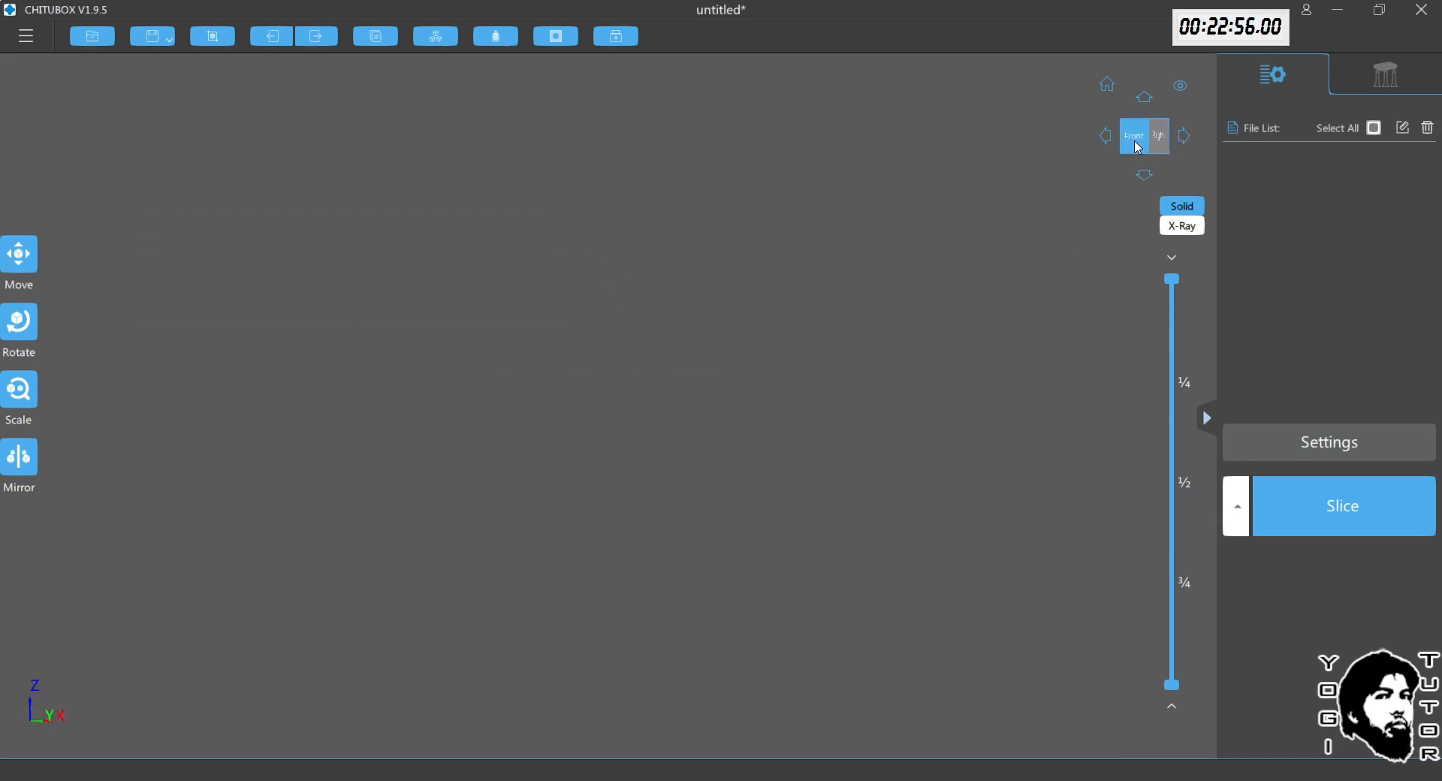
{"action": "left_click", "coordinate": [1107, 139]}
{"action": "left_click_drag", "start_coordinate": [881, 227], "coordinate": [876, 279]}
Step: Import the Bola hollow STL model from the For tutor folder onto the build plate
{"action": "left_click", "coordinate": [84, 28]}
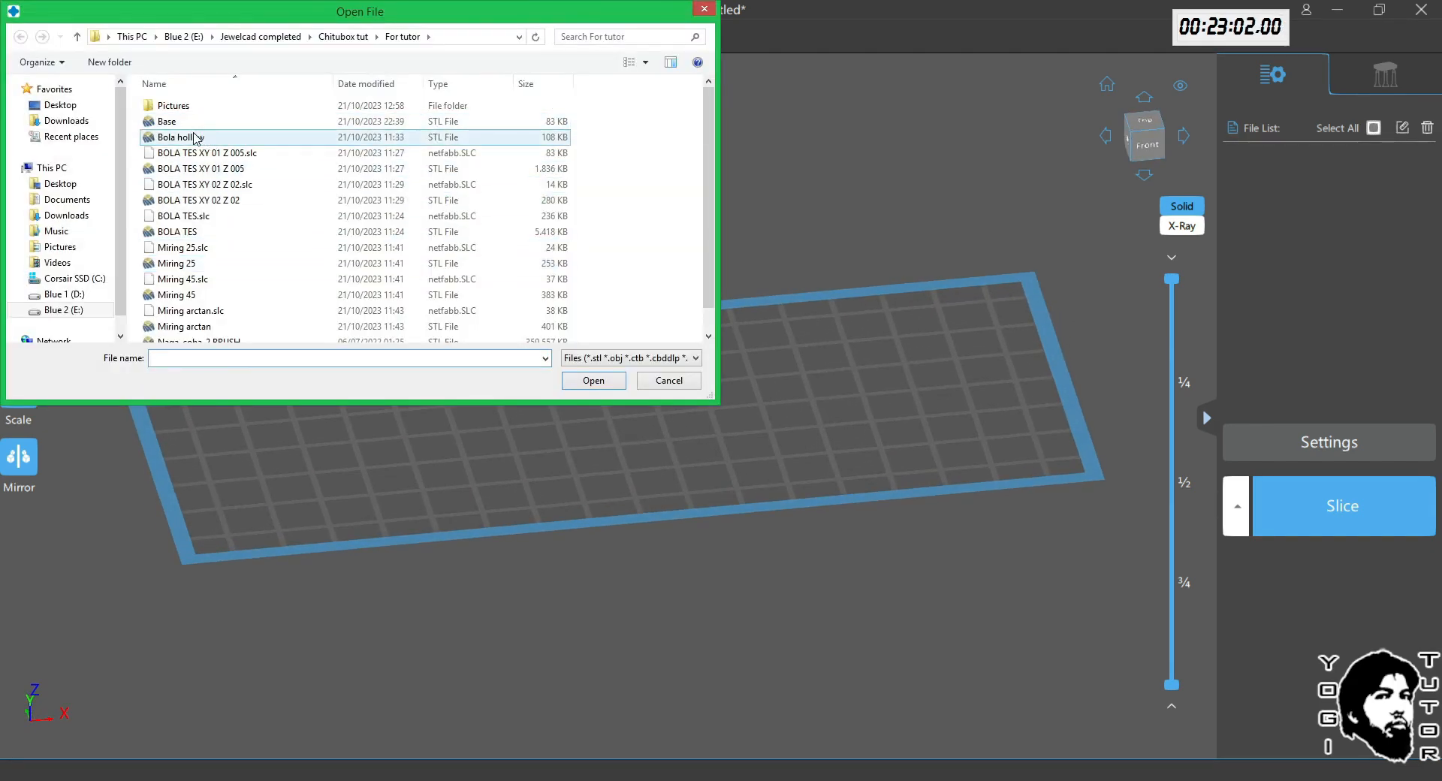
{"action": "left_click", "coordinate": [194, 137]}
{"action": "left_click", "coordinate": [588, 382]}
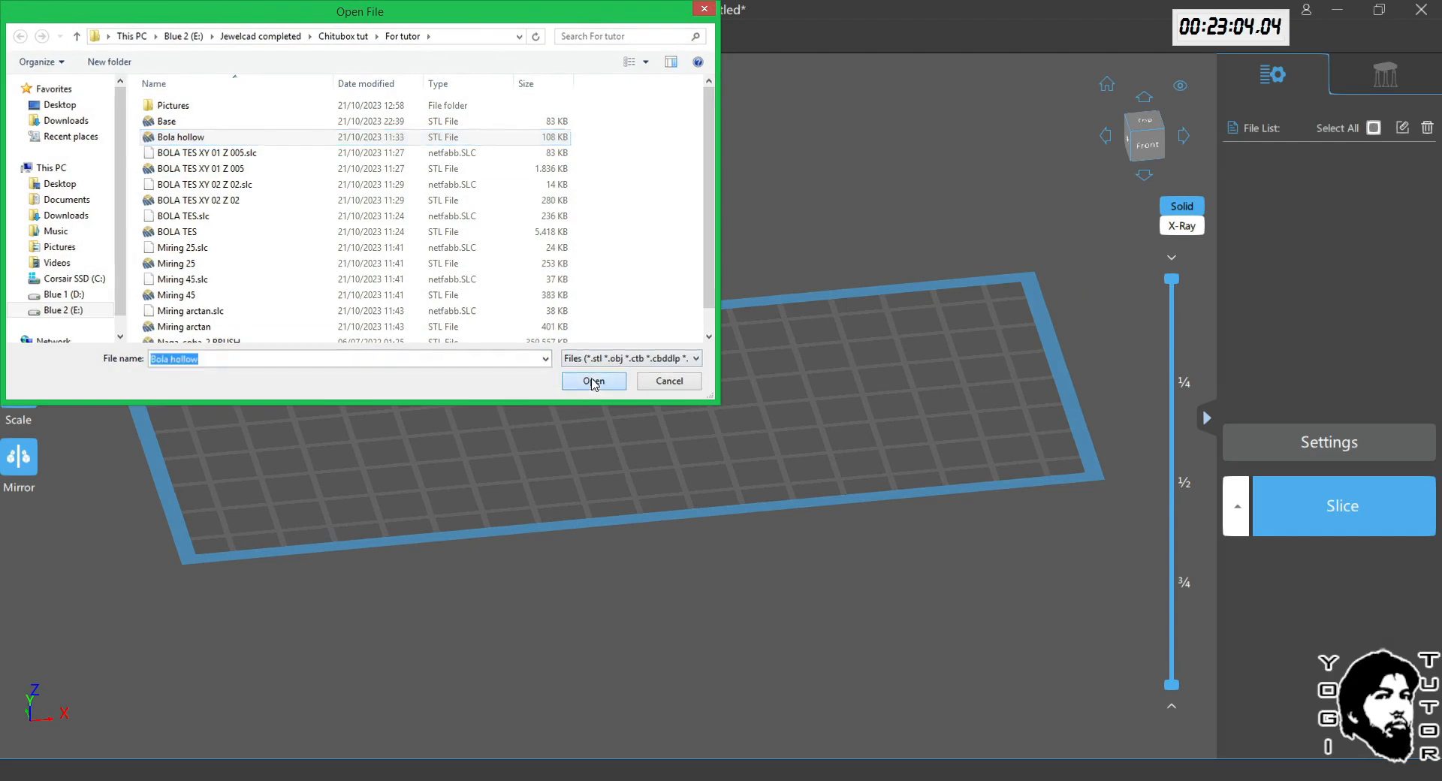
{"action": "scroll", "coordinate": [634, 383], "scroll_direction": "up", "scroll_amount": 1}
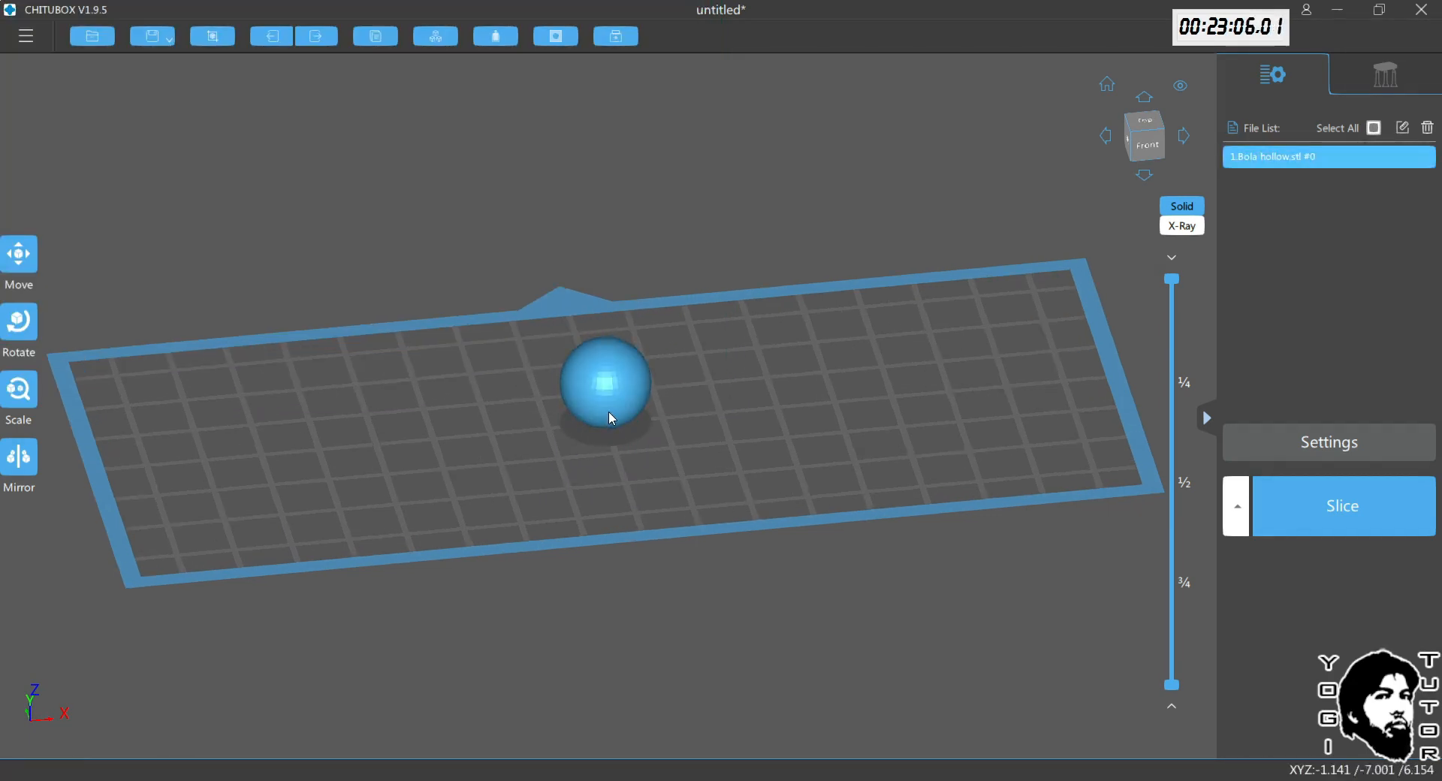
Step: Scale the ball up uniformly to about 194% of its size, with the ratio locked
{"action": "left_click", "coordinate": [33, 391]}
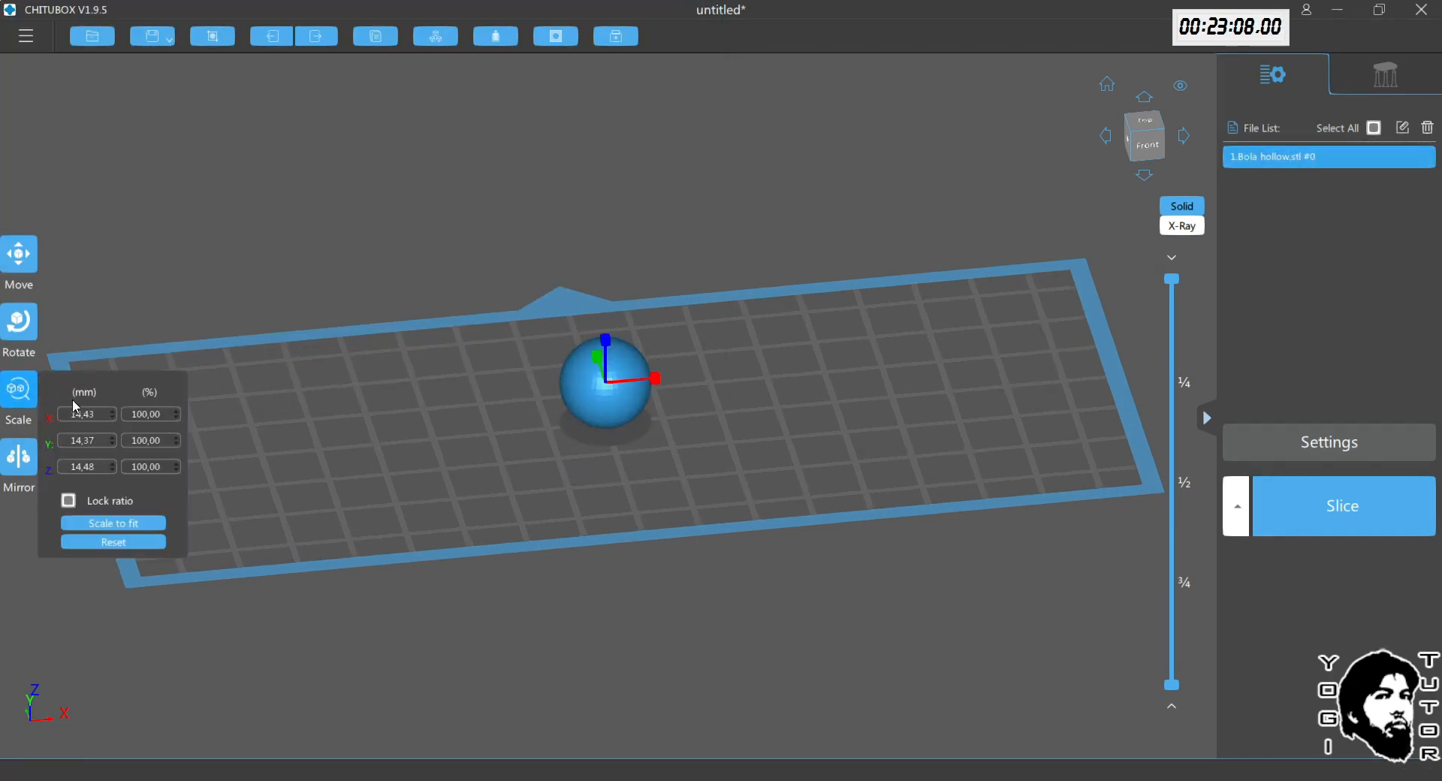
{"action": "left_click_drag", "start_coordinate": [657, 378], "coordinate": [683, 377]}
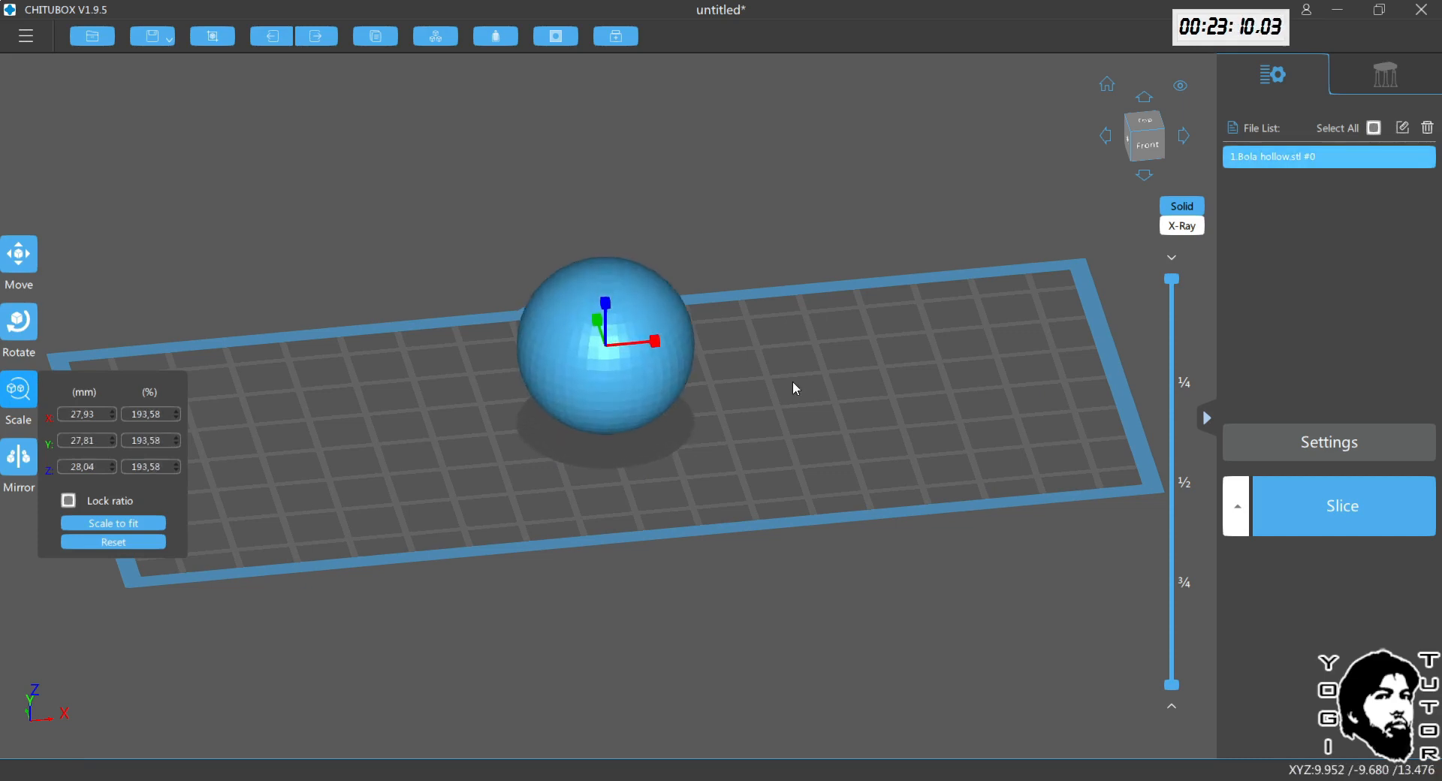
{"action": "right_click_drag", "start_coordinate": [793, 383], "coordinate": [804, 358]}
{"action": "scroll", "coordinate": [809, 301], "scroll_direction": "up", "scroll_amount": 1}
{"action": "scroll", "coordinate": [808, 299], "scroll_direction": "up", "scroll_amount": 1}
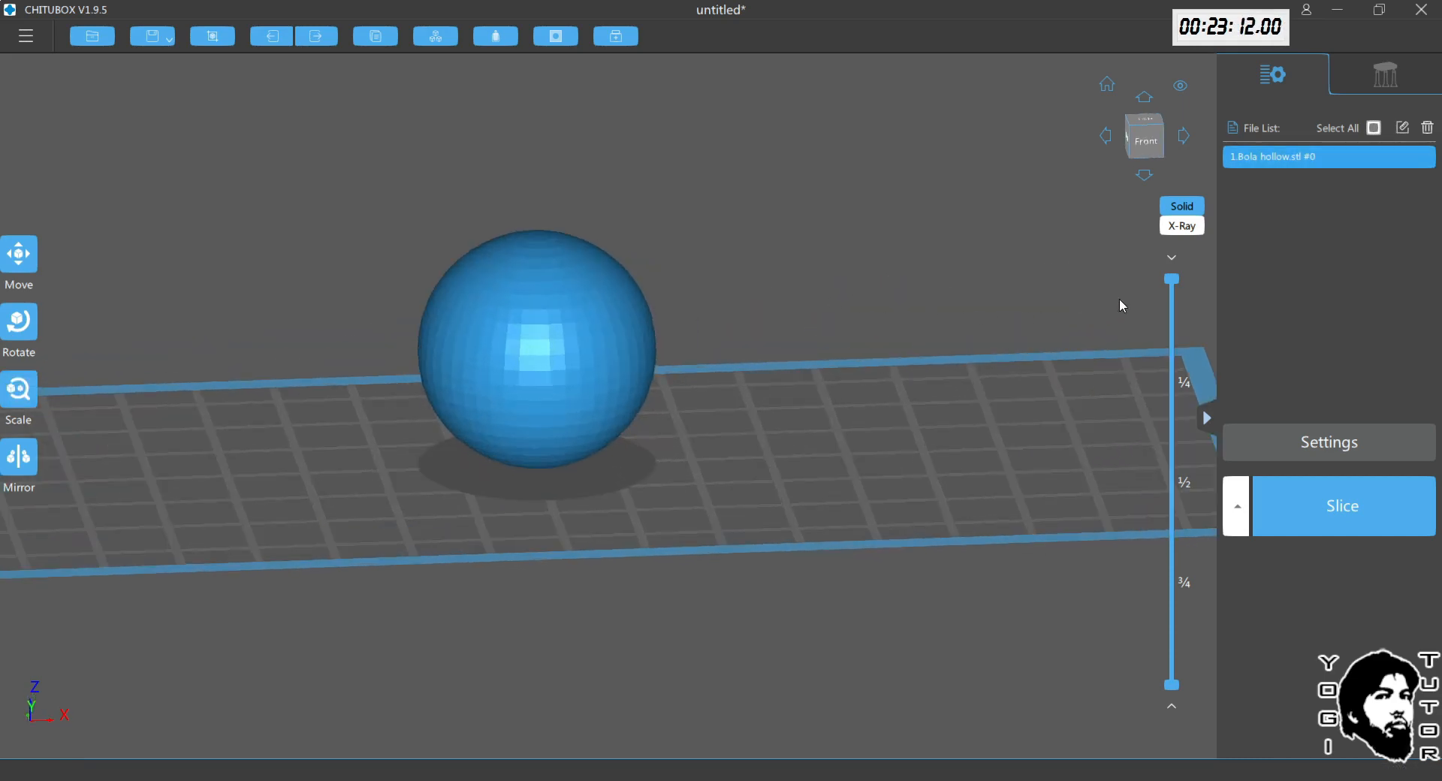
Step: Inspect the enlarged ball in X-Ray display and return it to Solid display
{"action": "left_click", "coordinate": [1182, 226]}
{"action": "right_click_drag", "start_coordinate": [669, 299], "coordinate": [725, 345]}
{"action": "left_click", "coordinate": [1171, 208]}
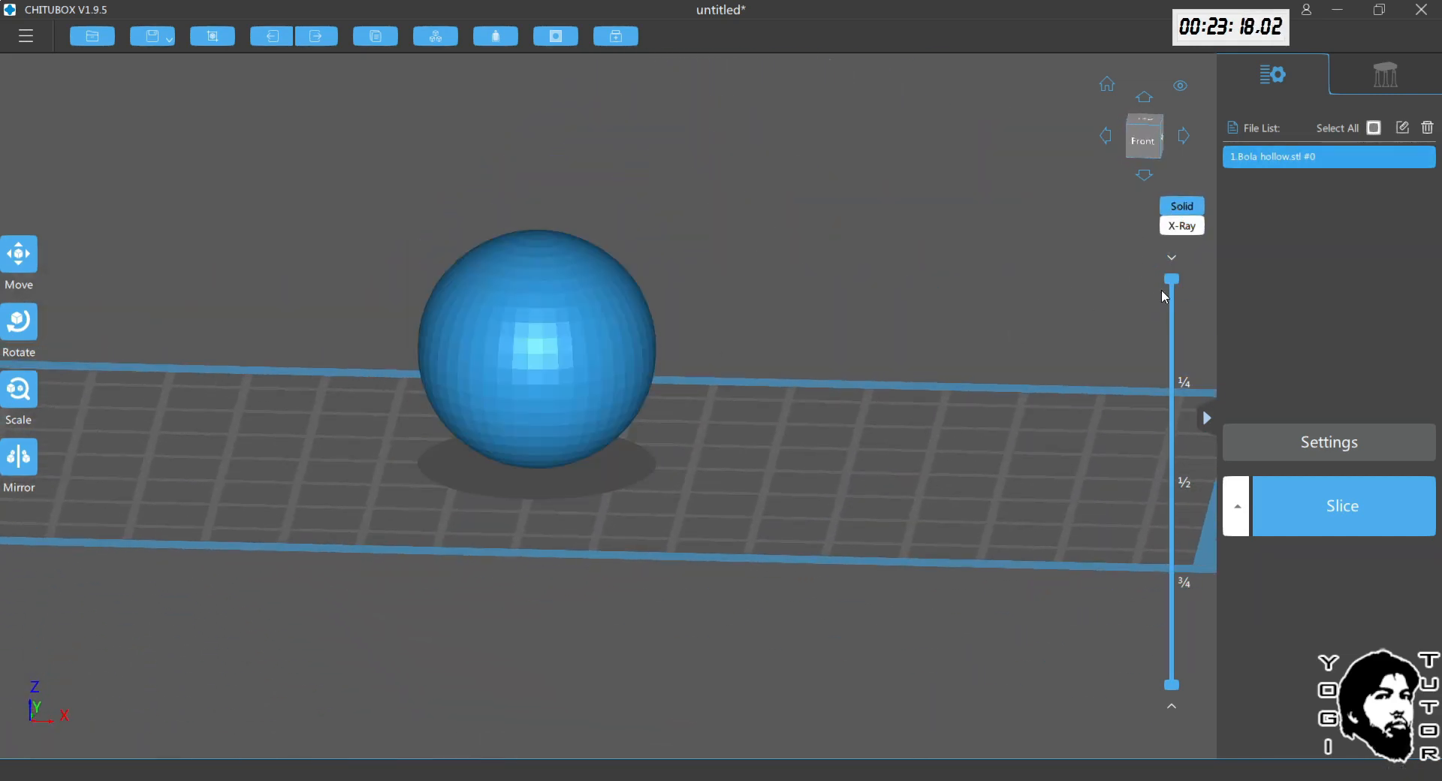
{"action": "mouse_move", "coordinate": [1173, 286]}
{"action": "left_mouse_down"}
{"action": "mouse_move", "coordinate": [1174, 560]}
{"action": "mouse_move", "coordinate": [1172, 279]}
{"action": "left_mouse_up"}
Step: Check the list of machine profiles available for slicing and close it without changing the machine
{"action": "left_click", "coordinate": [1237, 509]}
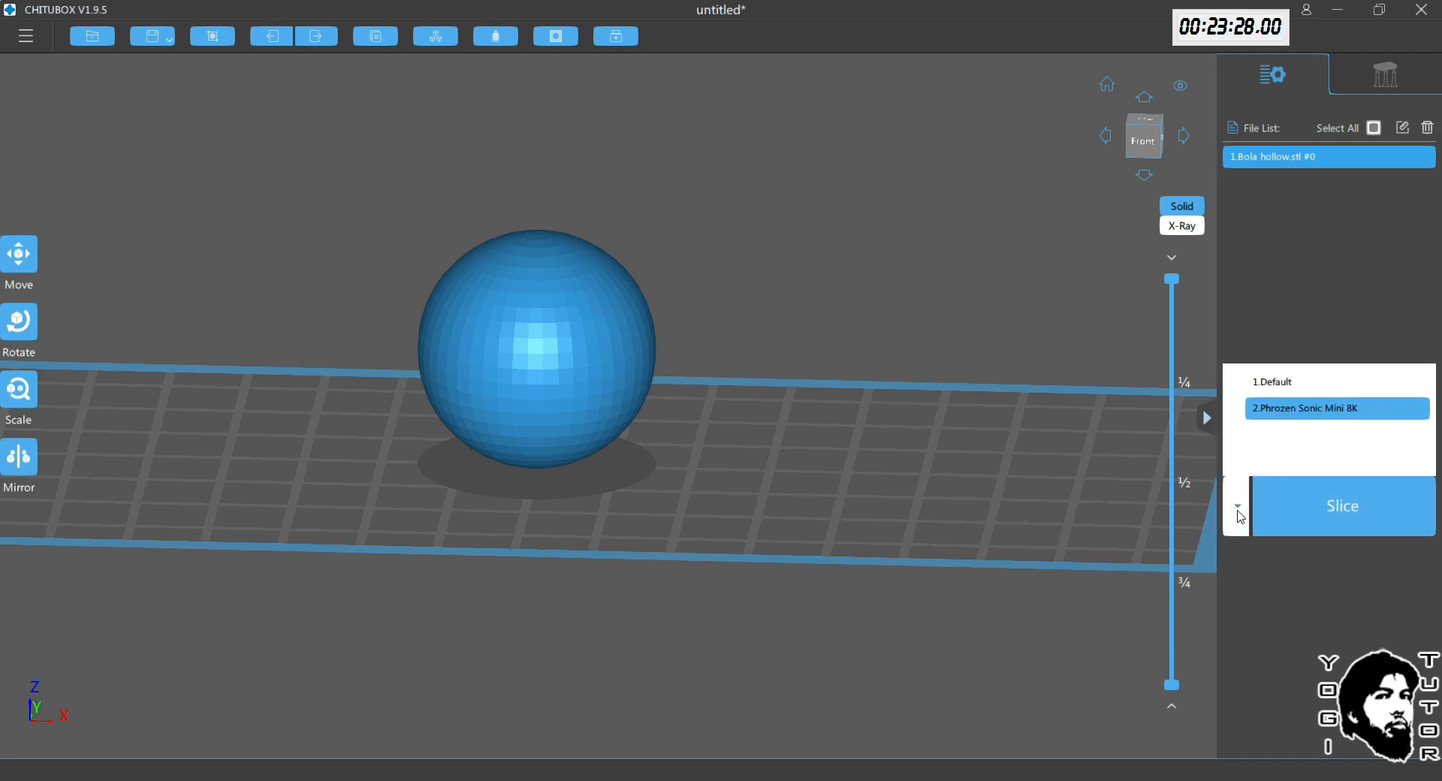
{"action": "left_click", "coordinate": [1237, 511]}
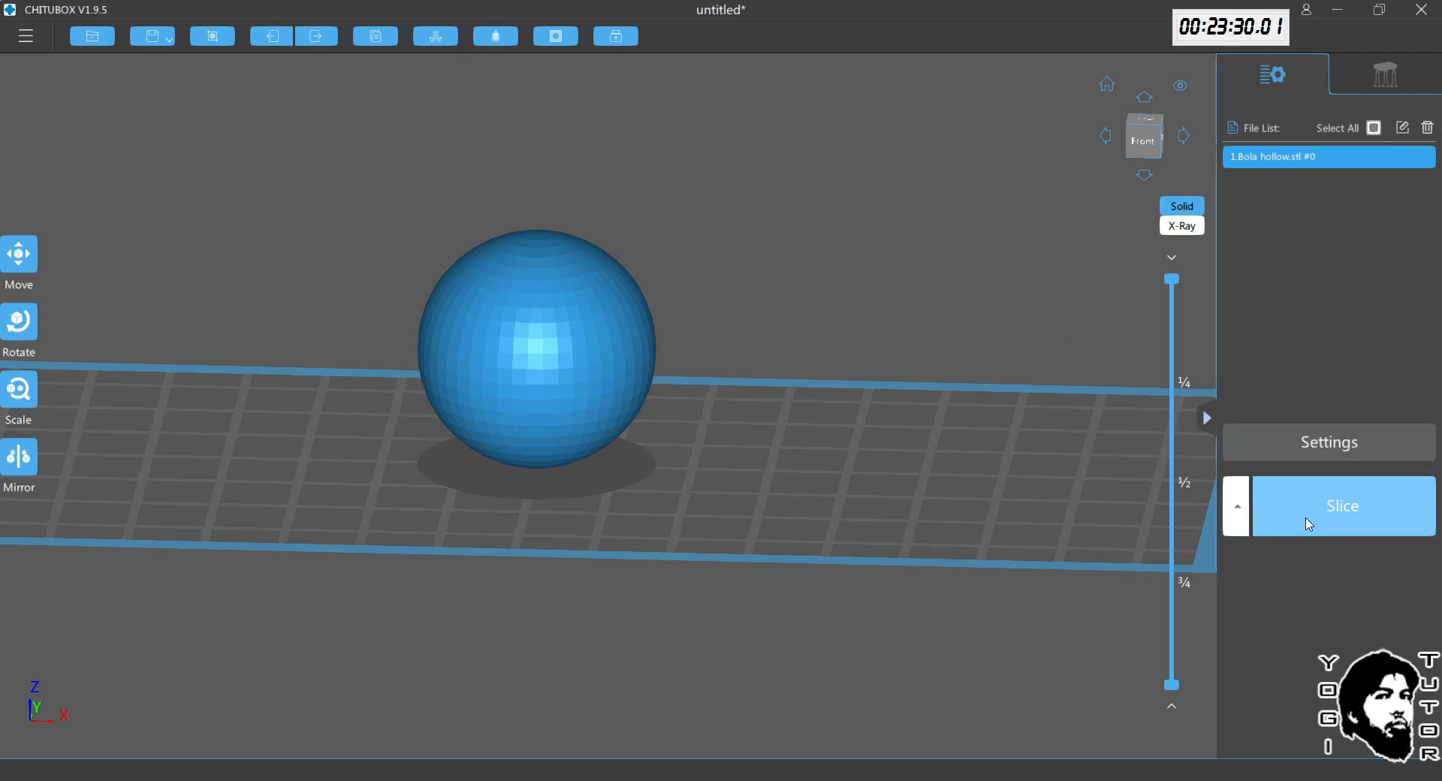
{"action": "left_click", "coordinate": [1237, 507]}
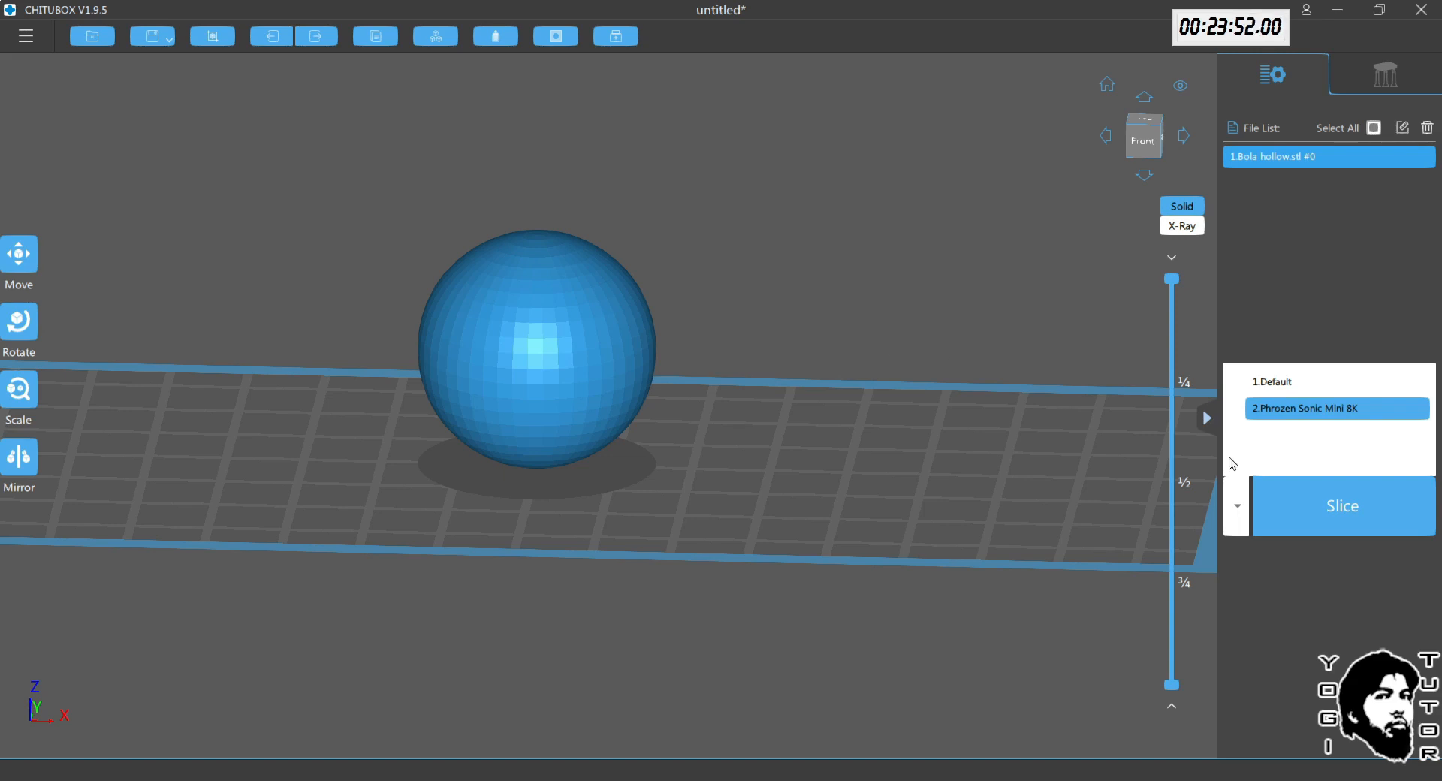
{"action": "left_click", "coordinate": [1011, 339]}
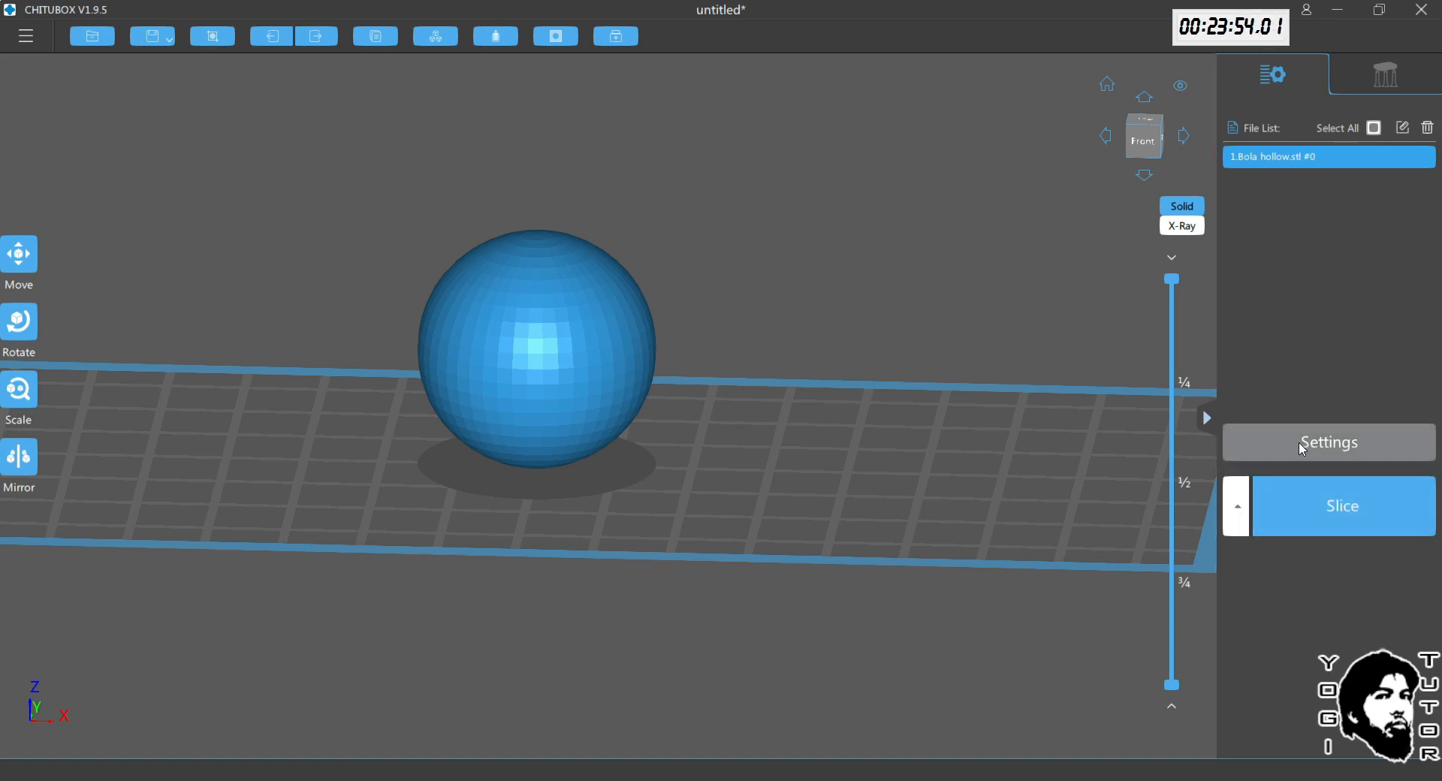
{"action": "left_click_drag", "start_coordinate": [791, 316], "coordinate": [846, 348]}
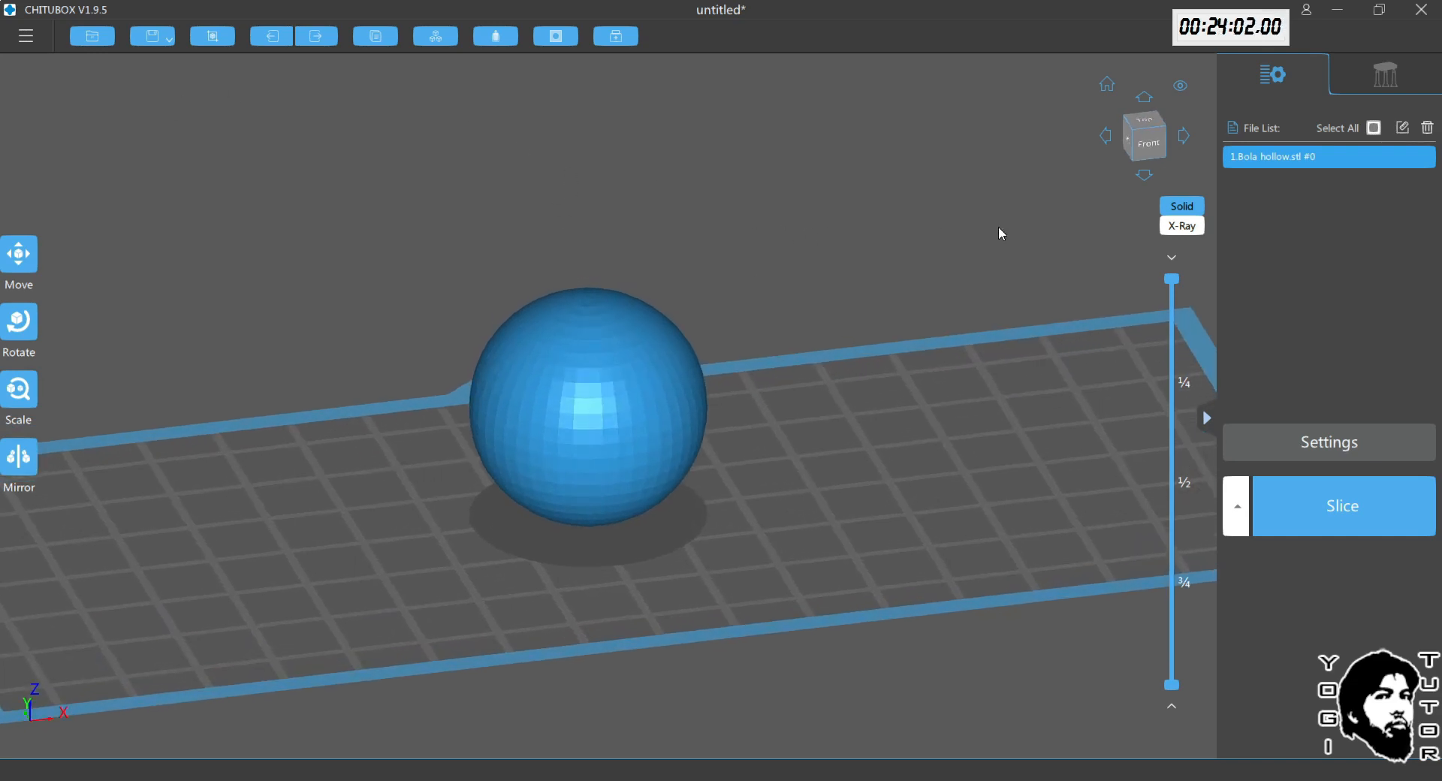
Step: Review the support settings with the ball in view, and return to the file list
{"action": "left_click", "coordinate": [1393, 74]}
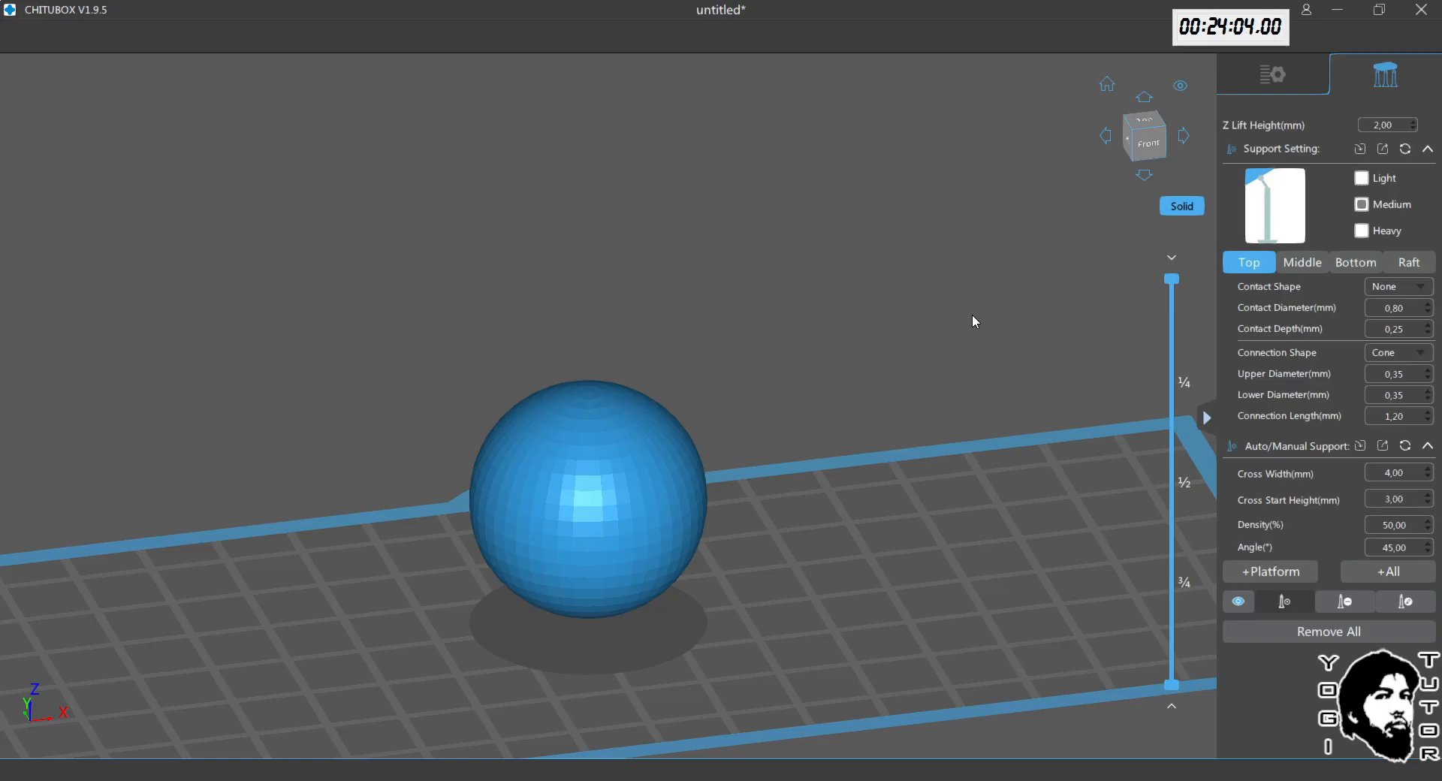
{"action": "left_click_drag", "start_coordinate": [797, 331], "coordinate": [786, 314]}
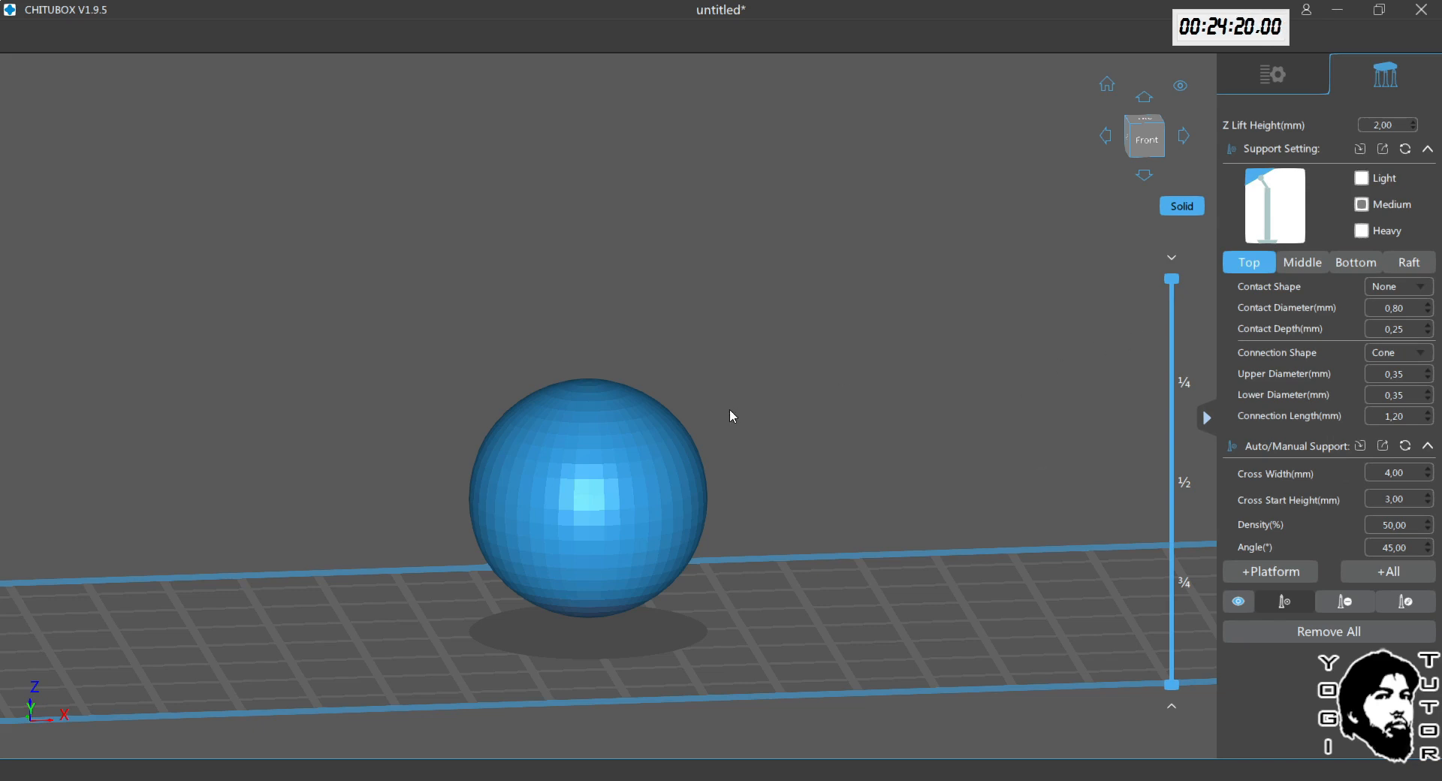
{"action": "right_click_drag", "start_coordinate": [727, 362], "coordinate": [727, 372]}
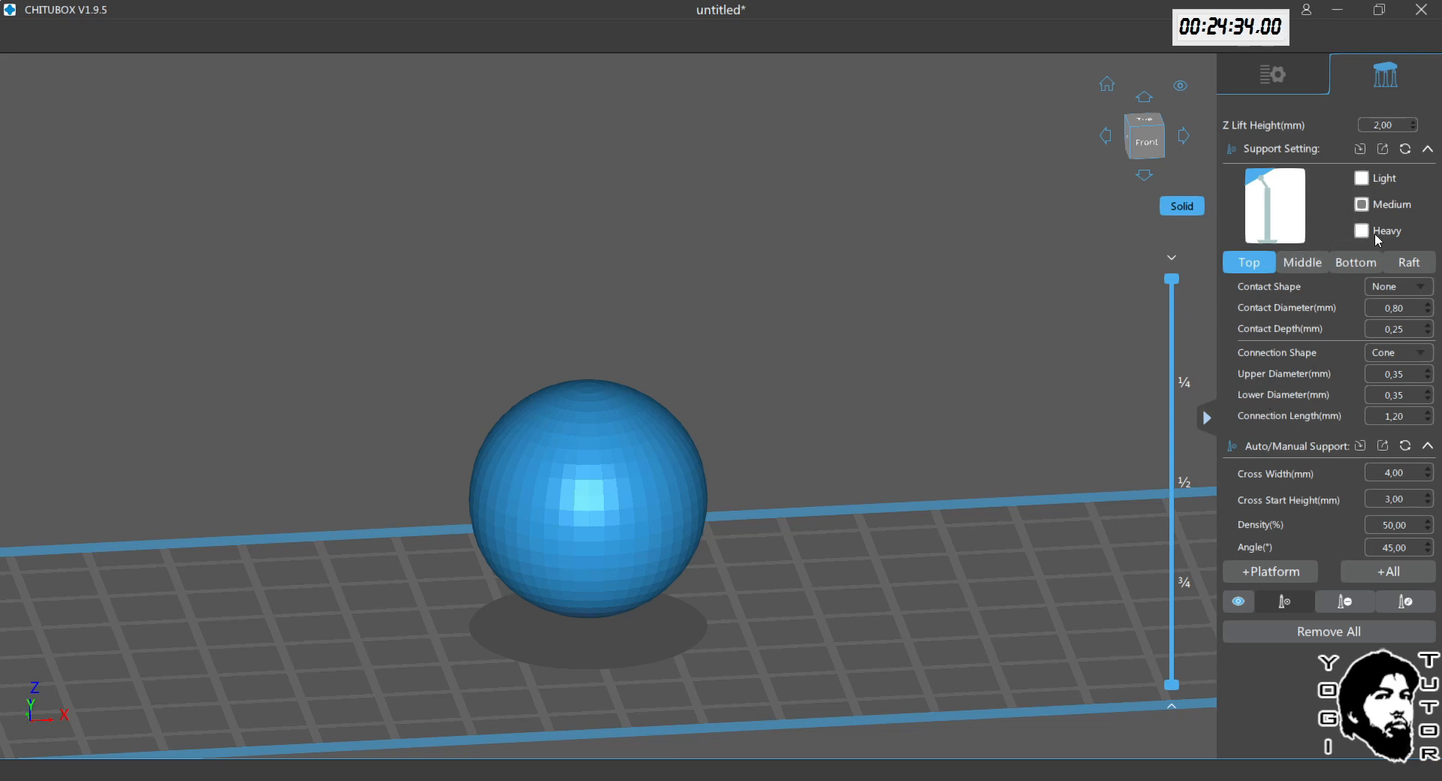
{"action": "left_click", "coordinate": [1280, 76]}
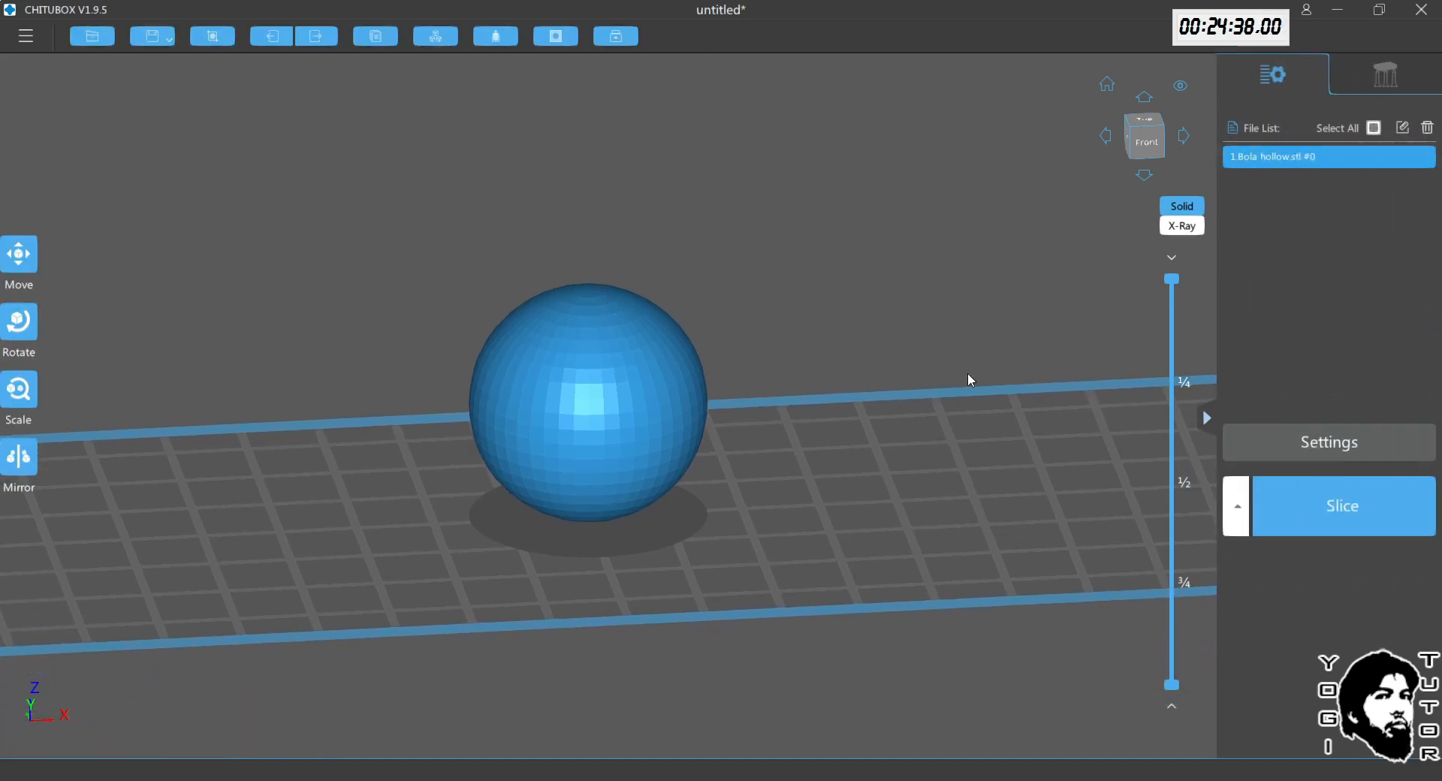
Step: Open the slicing settings on the machine parameters and move the dialog slightly aside
{"action": "left_click", "coordinate": [1357, 452]}
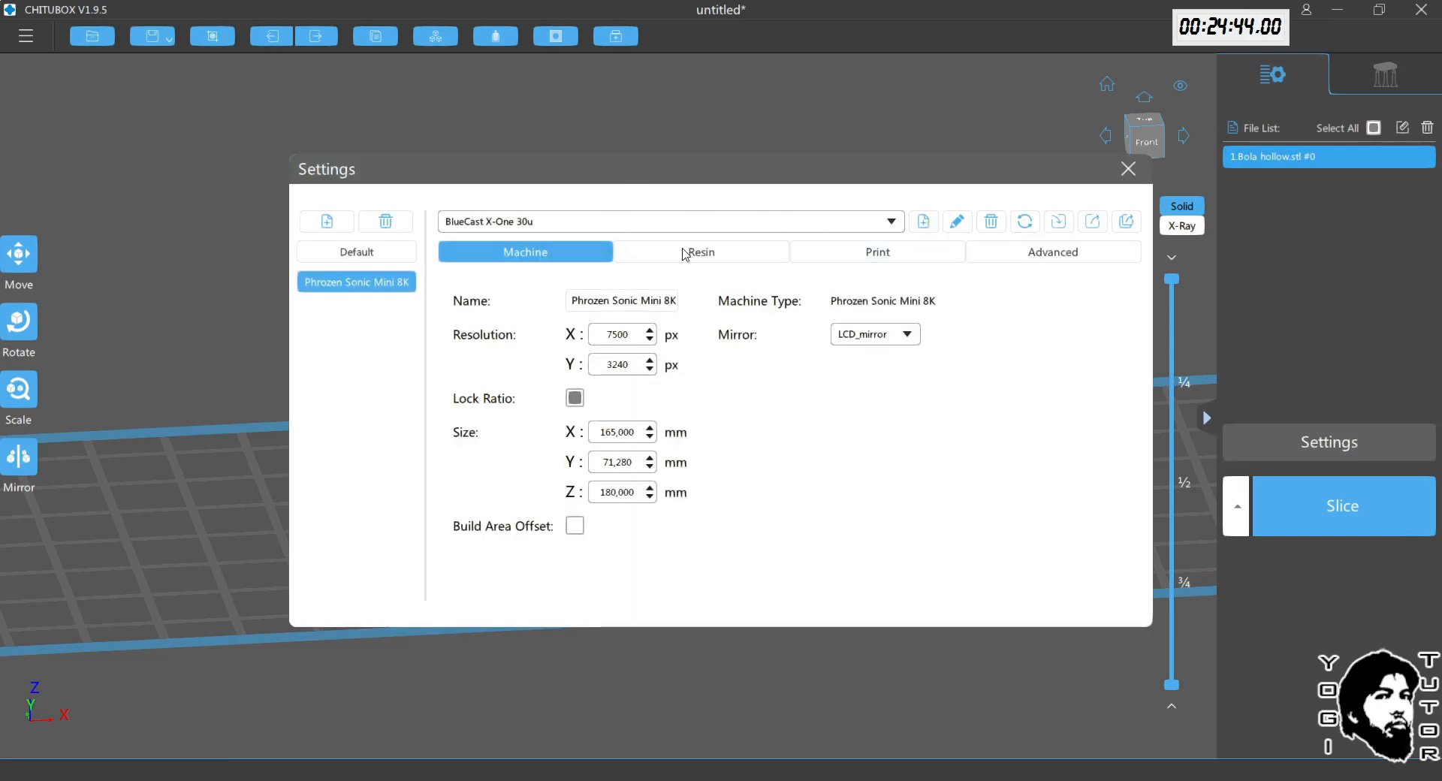
{"action": "left_click_drag", "start_coordinate": [778, 182], "coordinate": [739, 179]}
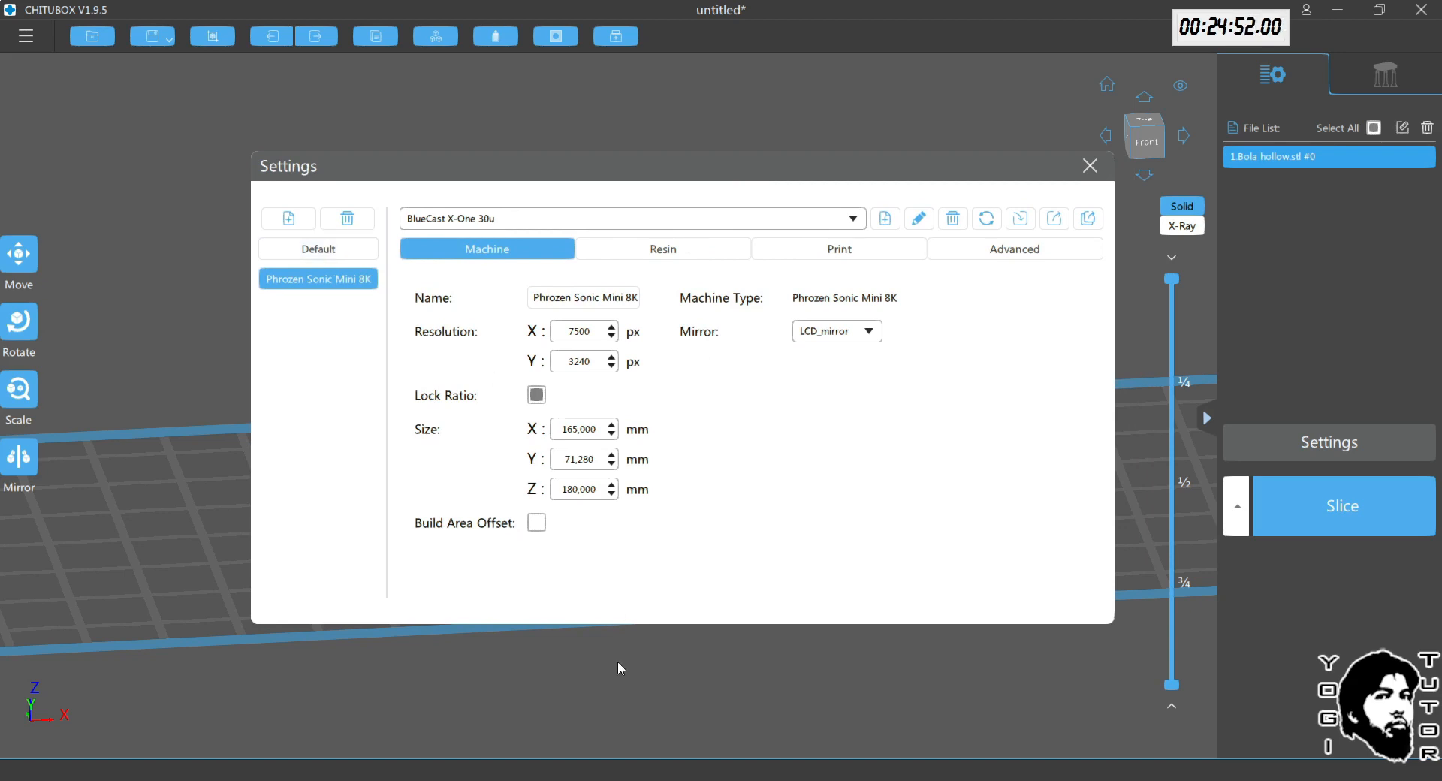
{"action": "left_click", "coordinate": [593, 780]}
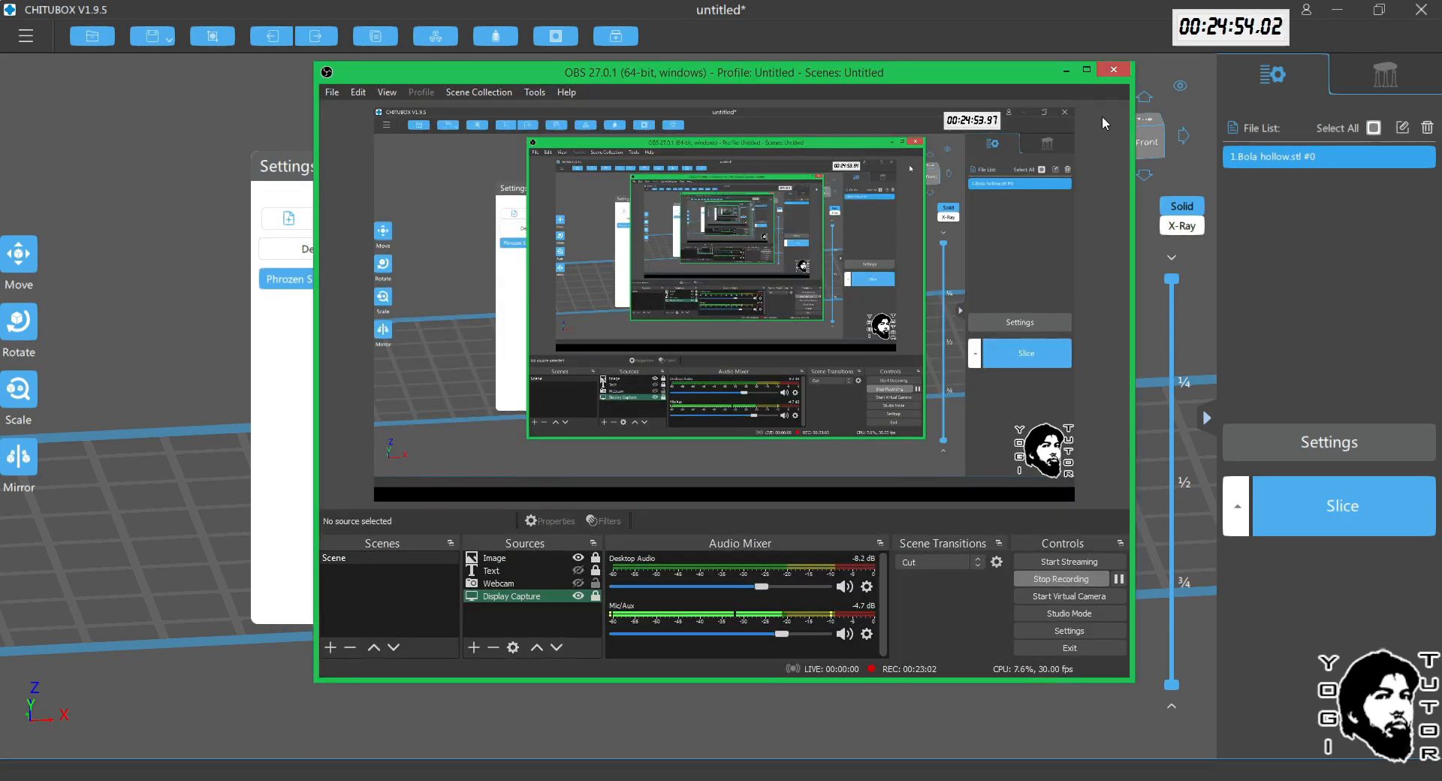
{"action": "left_click", "coordinate": [1064, 72]}
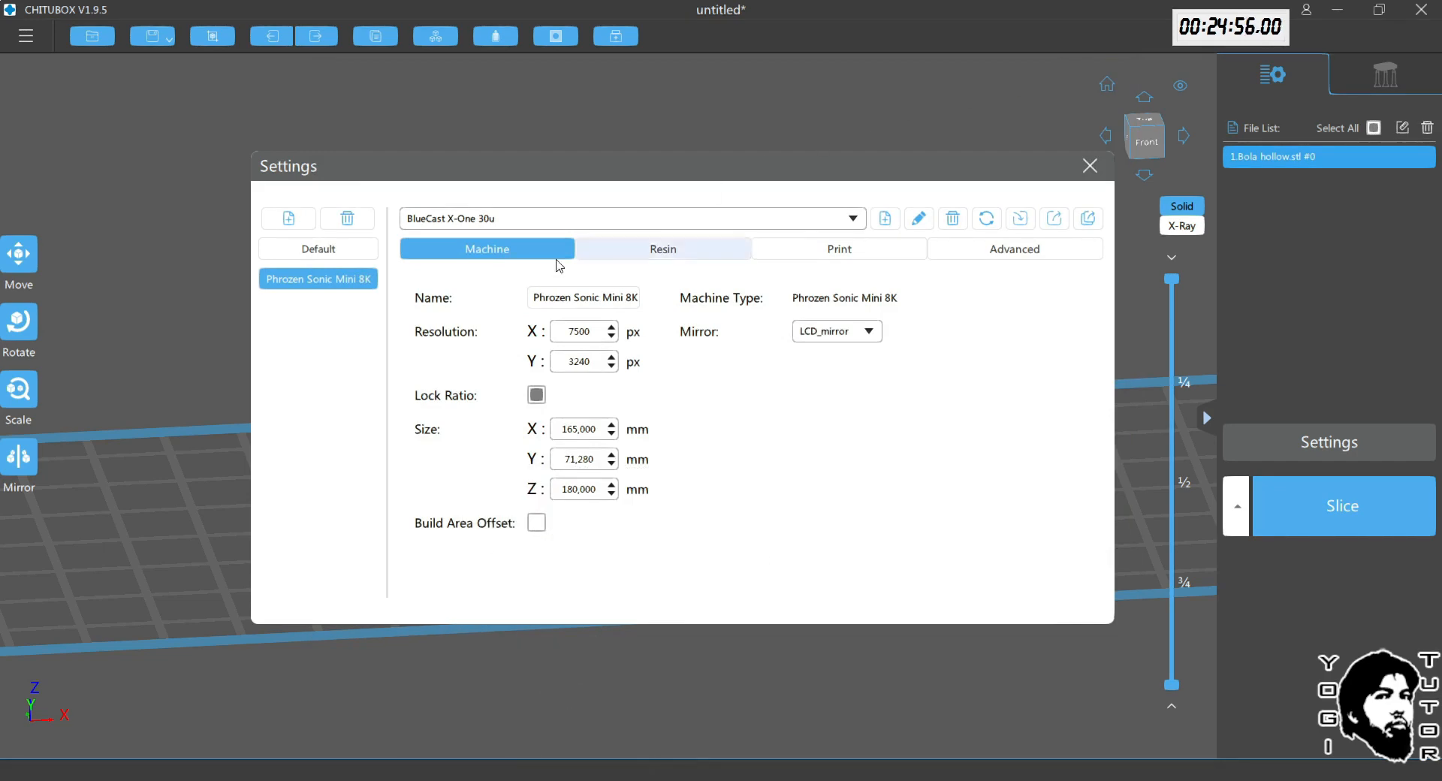
Step: Open the machine selection for adding a printer and browse the Phrozen models through to the Sonic Mini series
{"action": "left_click", "coordinate": [291, 223]}
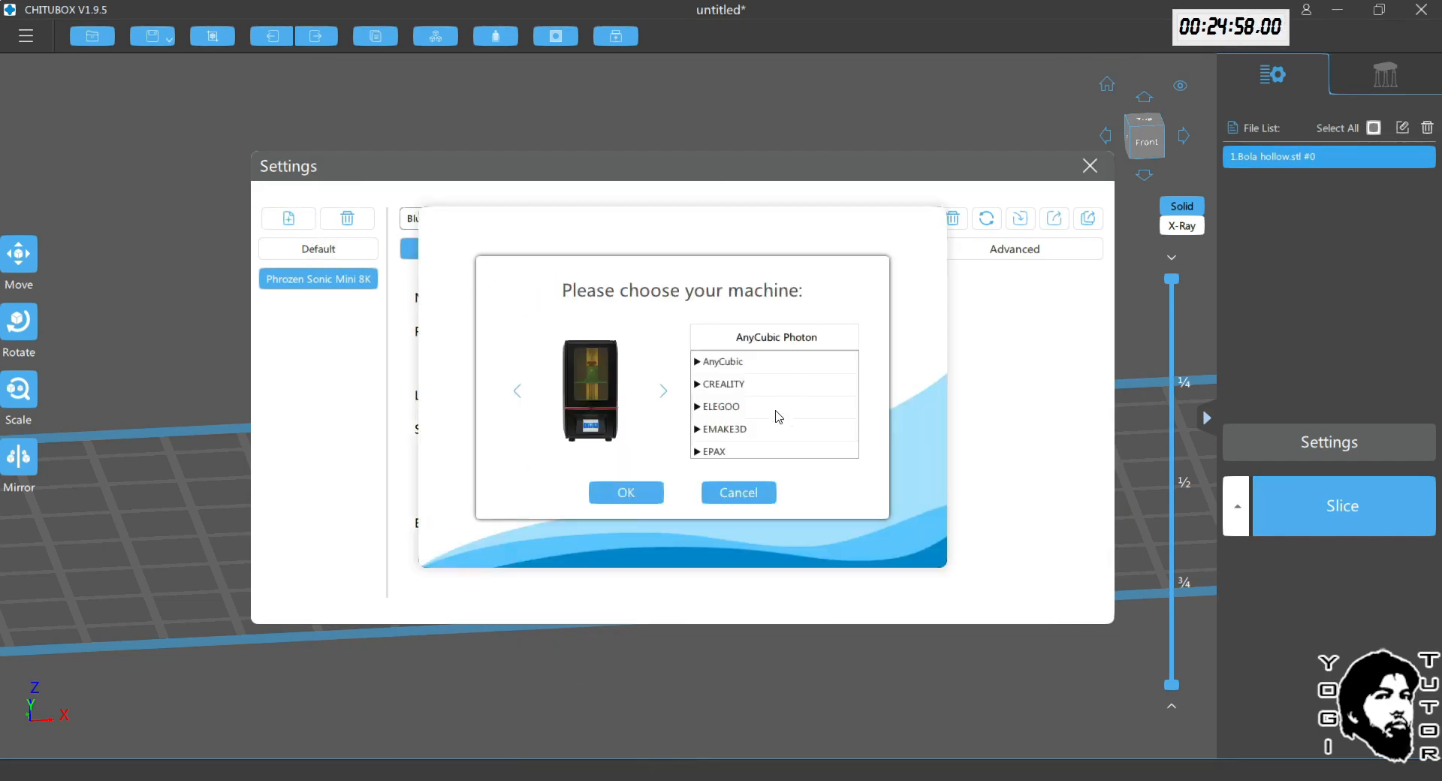
{"action": "scroll", "coordinate": [727, 410], "scroll_direction": "down", "scroll_amount": 5}
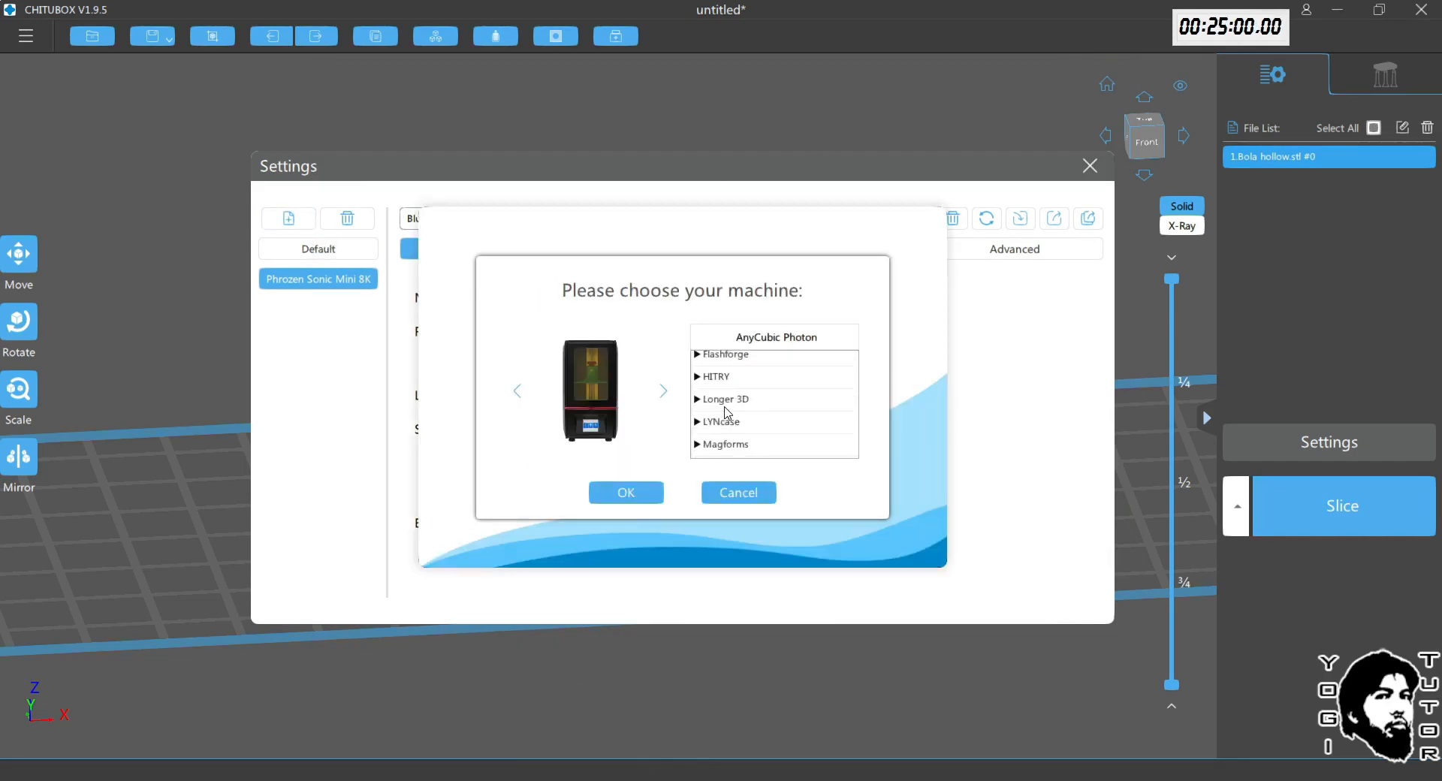
{"action": "scroll", "coordinate": [727, 412], "scroll_direction": "down", "scroll_amount": 2}
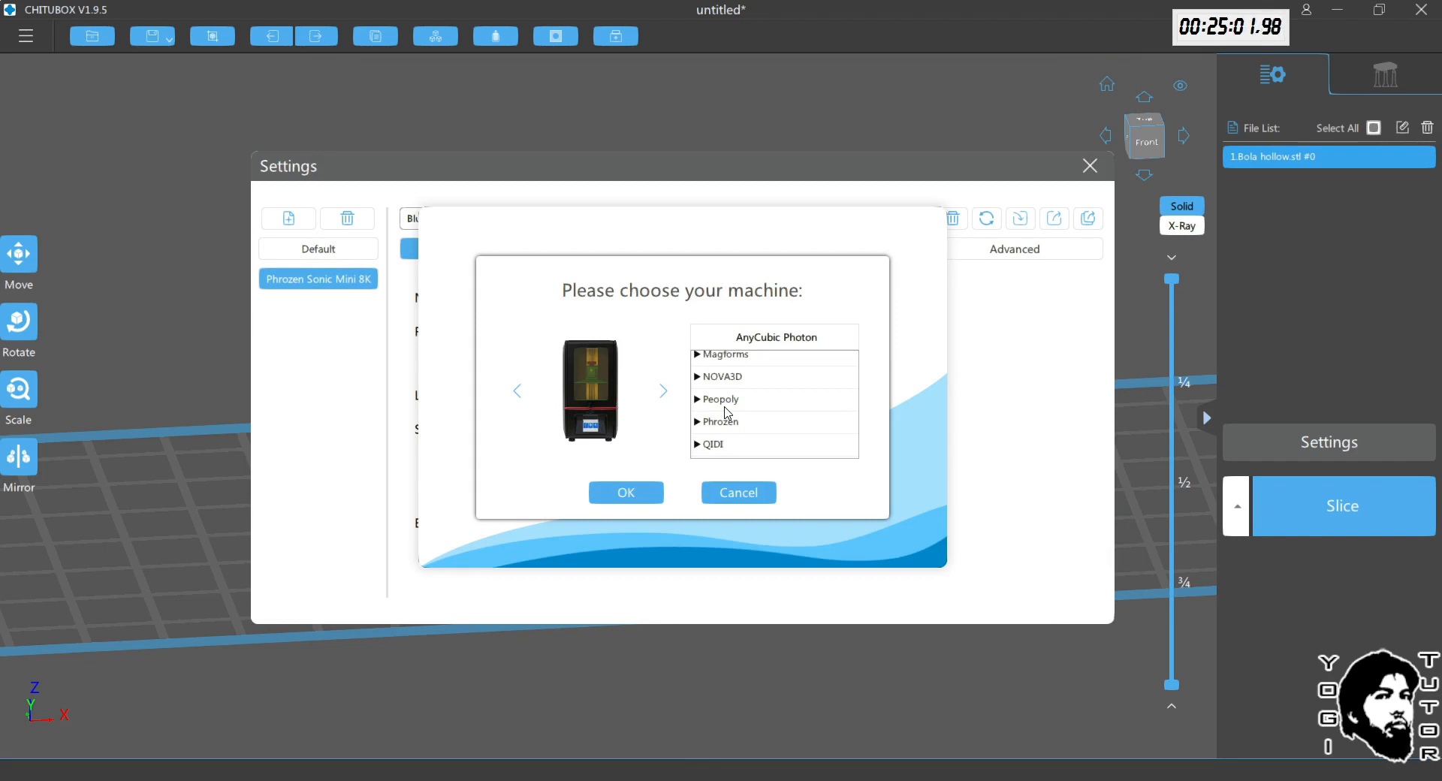
{"action": "left_click", "coordinate": [697, 422]}
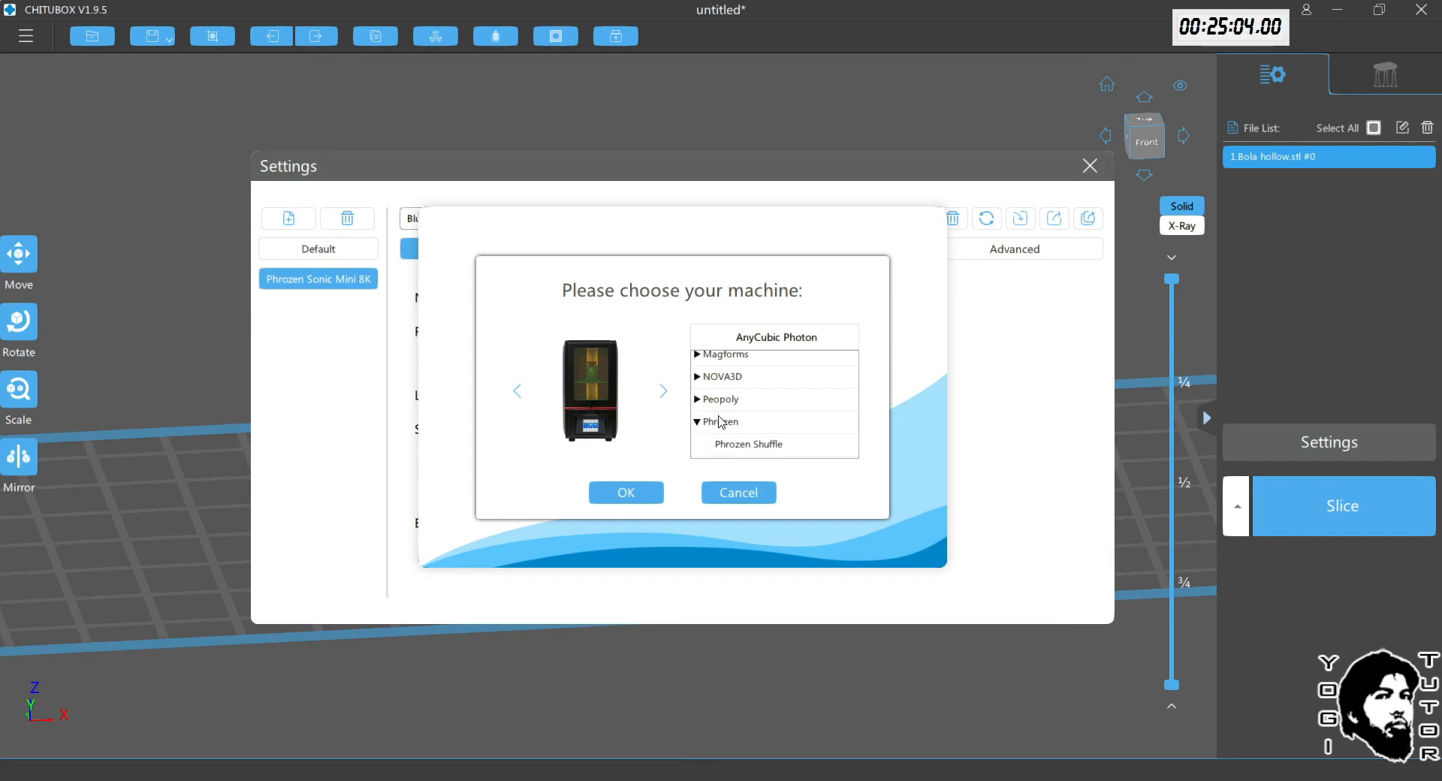
{"action": "scroll", "coordinate": [721, 420], "scroll_direction": "down", "scroll_amount": 3}
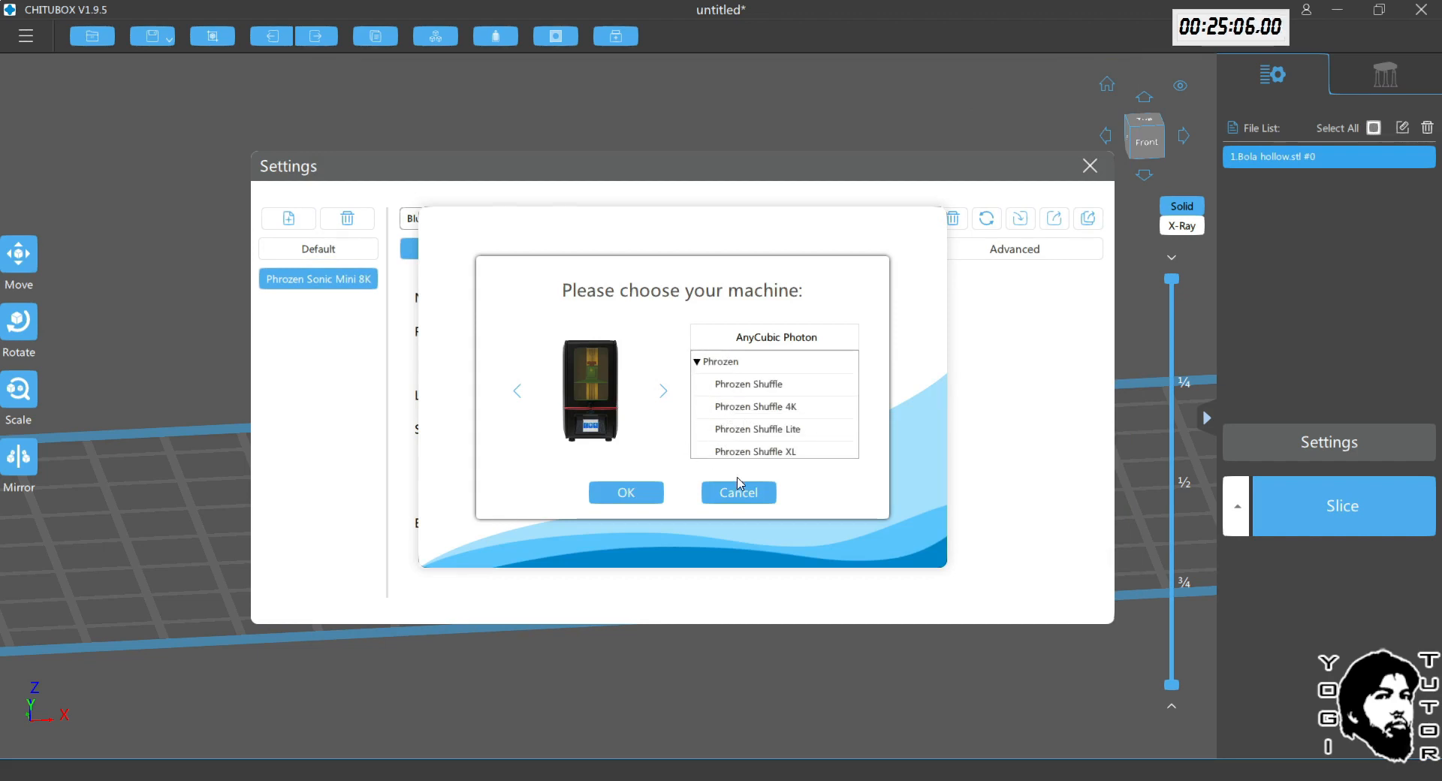
{"action": "scroll", "coordinate": [759, 452], "scroll_direction": "down", "scroll_amount": 1}
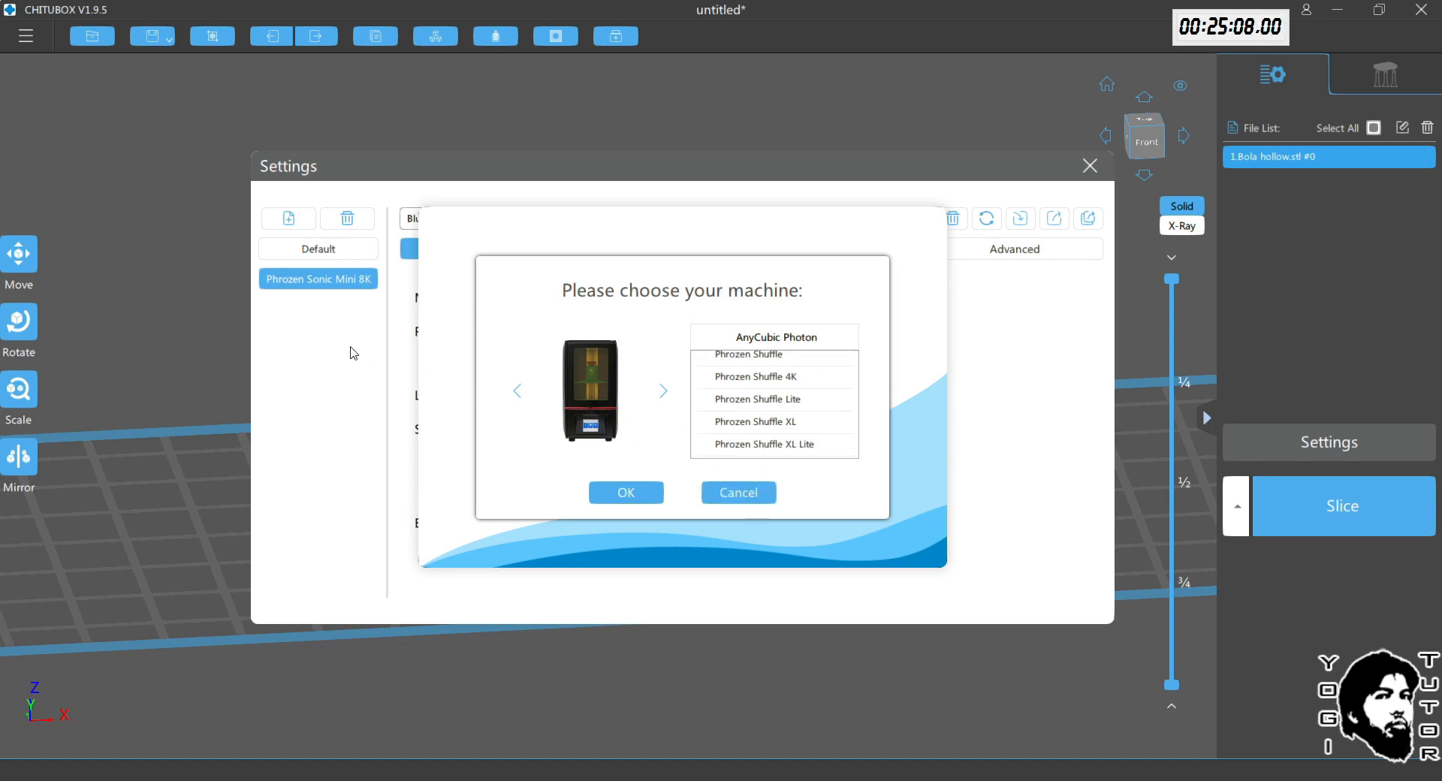
{"action": "scroll", "coordinate": [781, 421], "scroll_direction": "down", "scroll_amount": 3}
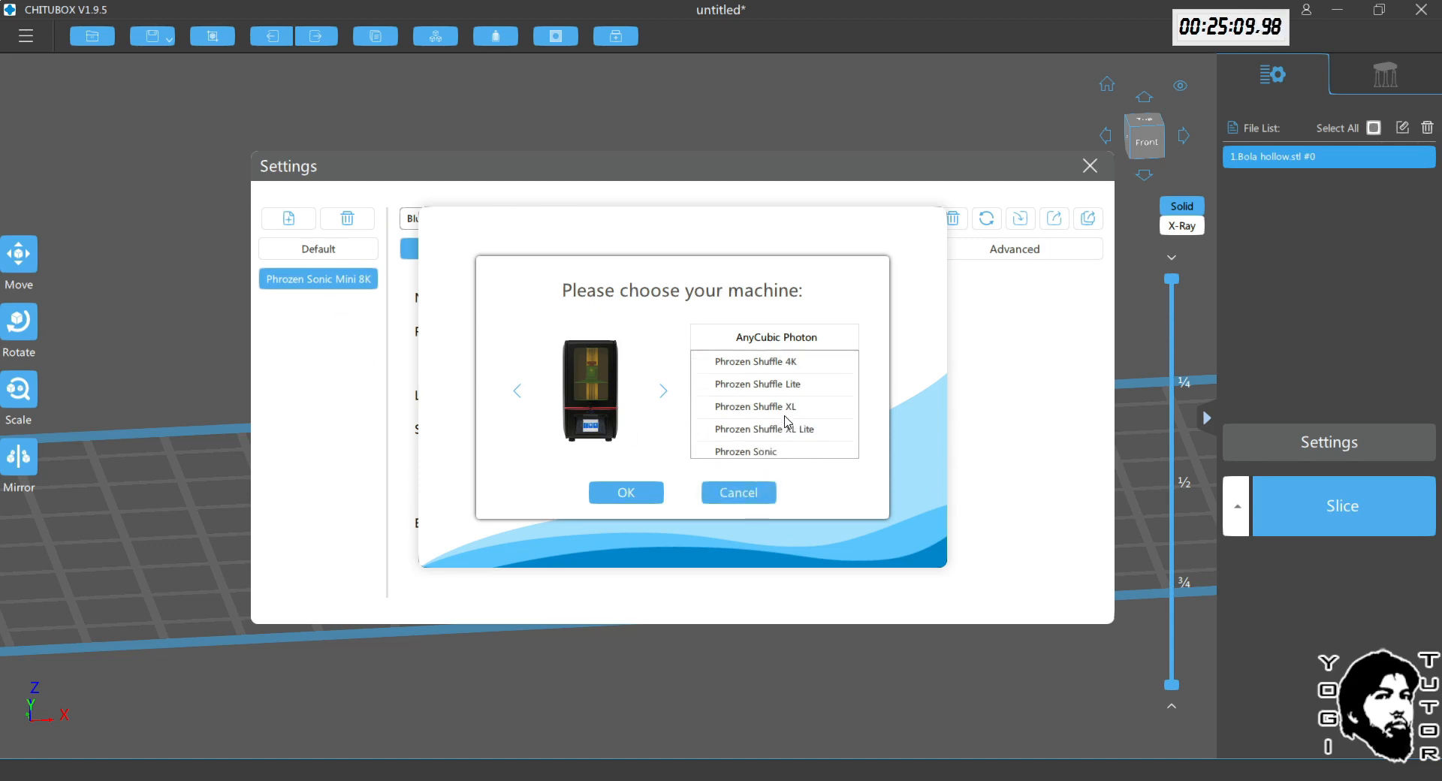
{"action": "scroll", "coordinate": [818, 421], "scroll_direction": "down", "scroll_amount": 1}
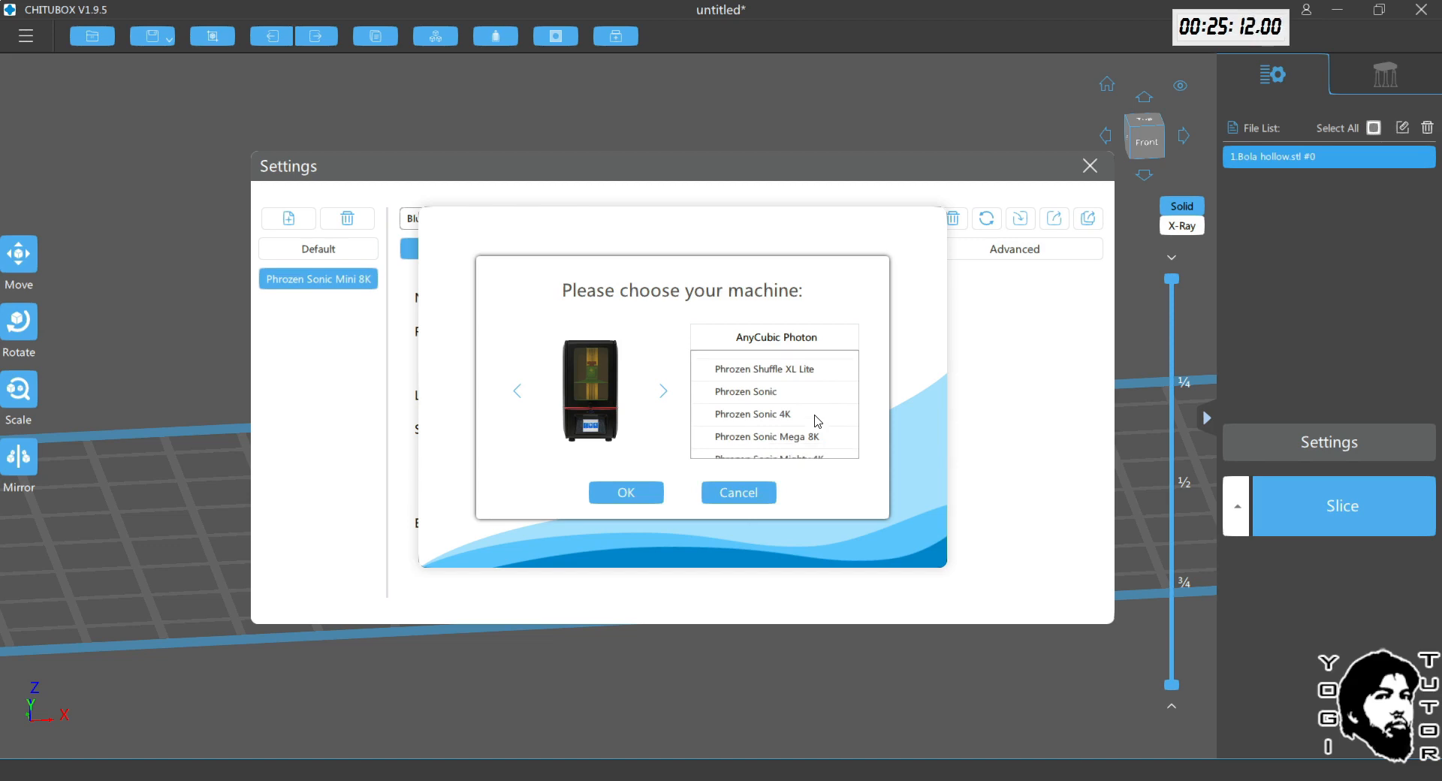
{"action": "scroll", "coordinate": [796, 417], "scroll_direction": "down", "scroll_amount": 1}
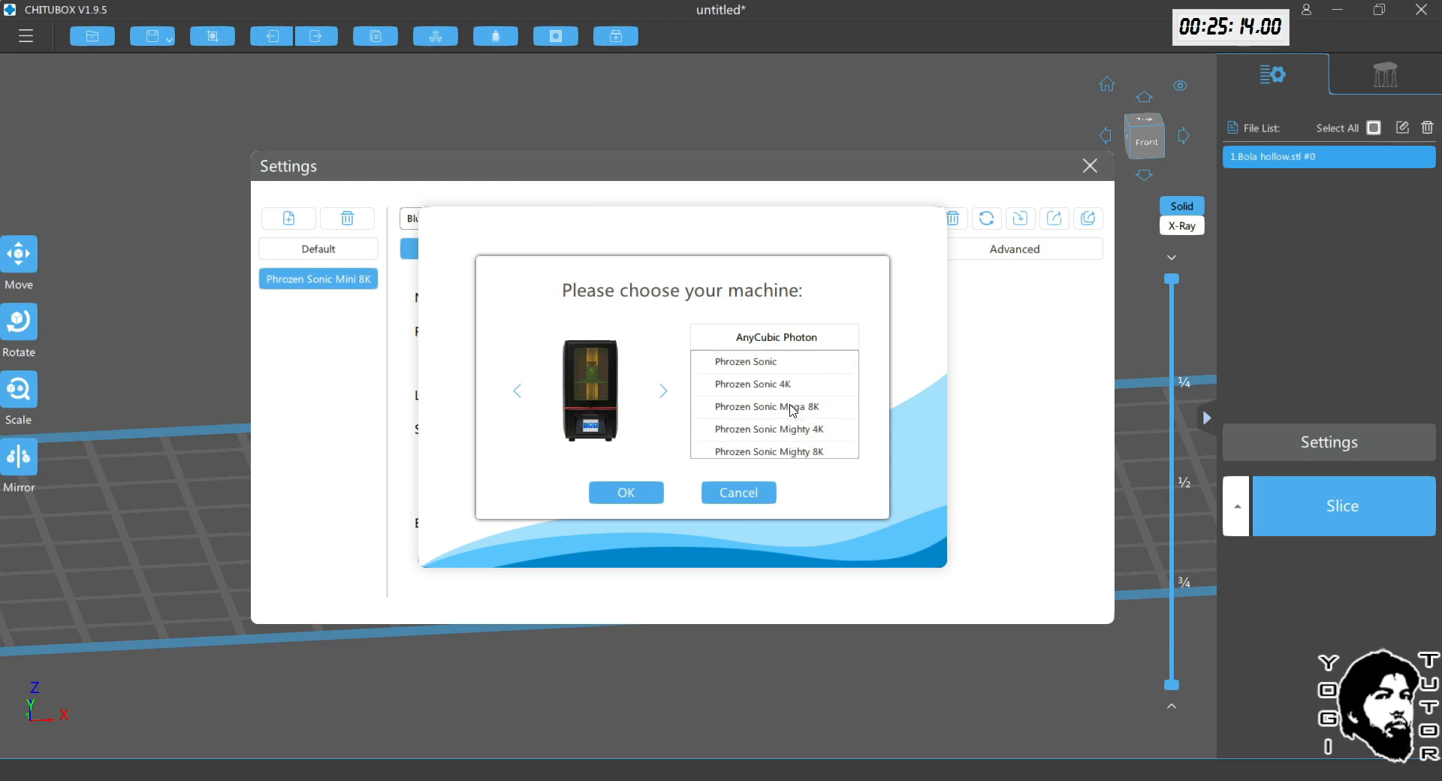
{"action": "scroll", "coordinate": [795, 410], "scroll_direction": "down", "scroll_amount": 3}
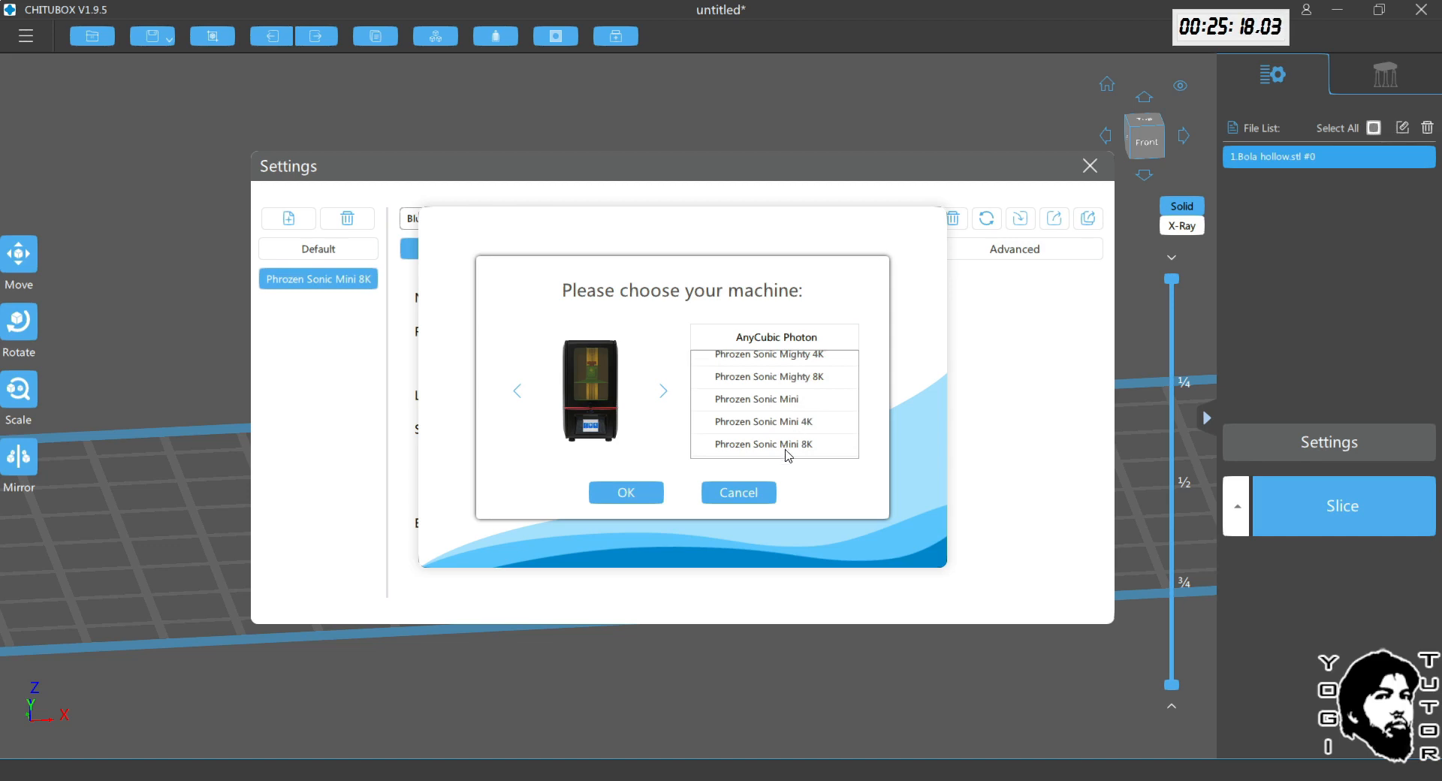
Step: Preview the Phrozen Sonic Mini 8K, Sonic Mini 4K and Sonic 4K machines, and cancel without adding one
{"action": "left_click", "coordinate": [787, 444]}
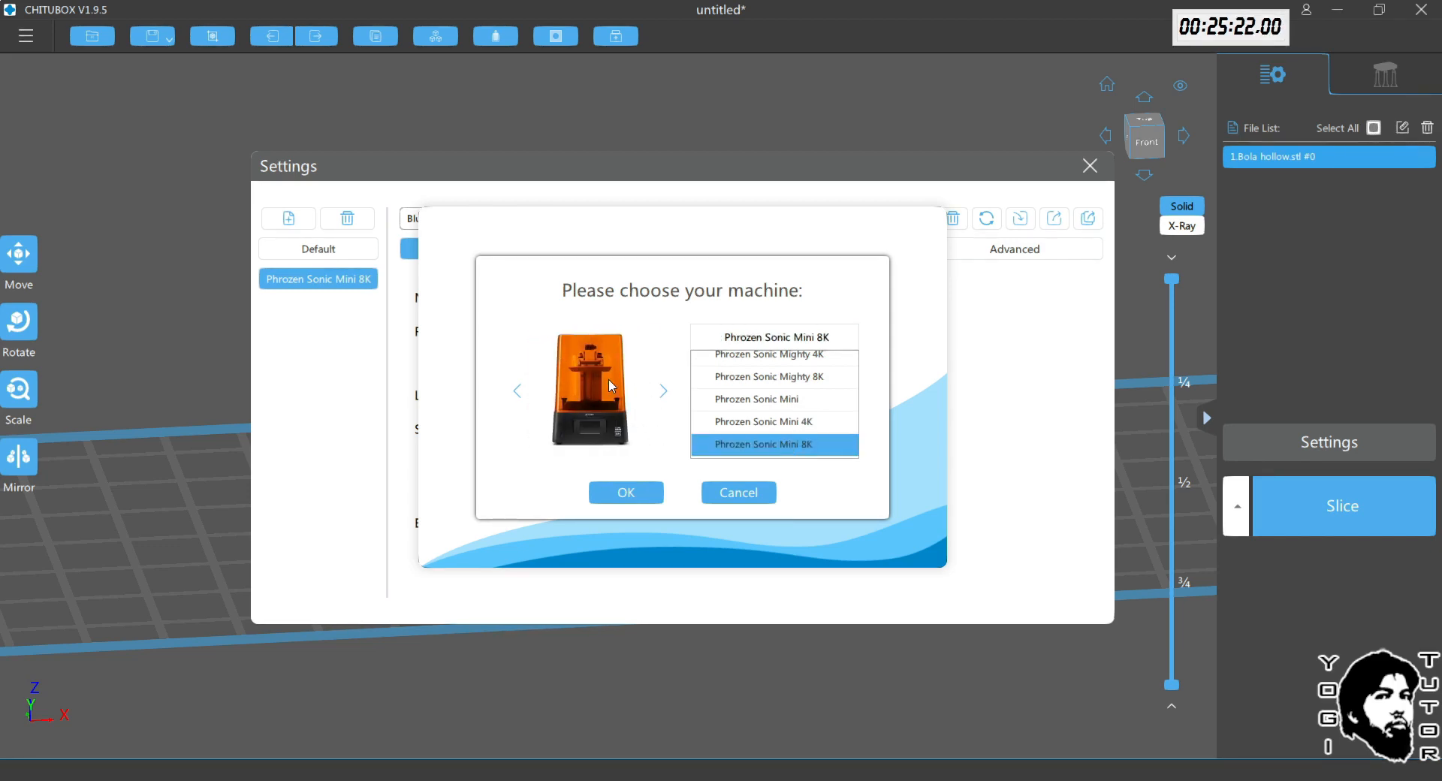
{"action": "left_click", "coordinate": [757, 425]}
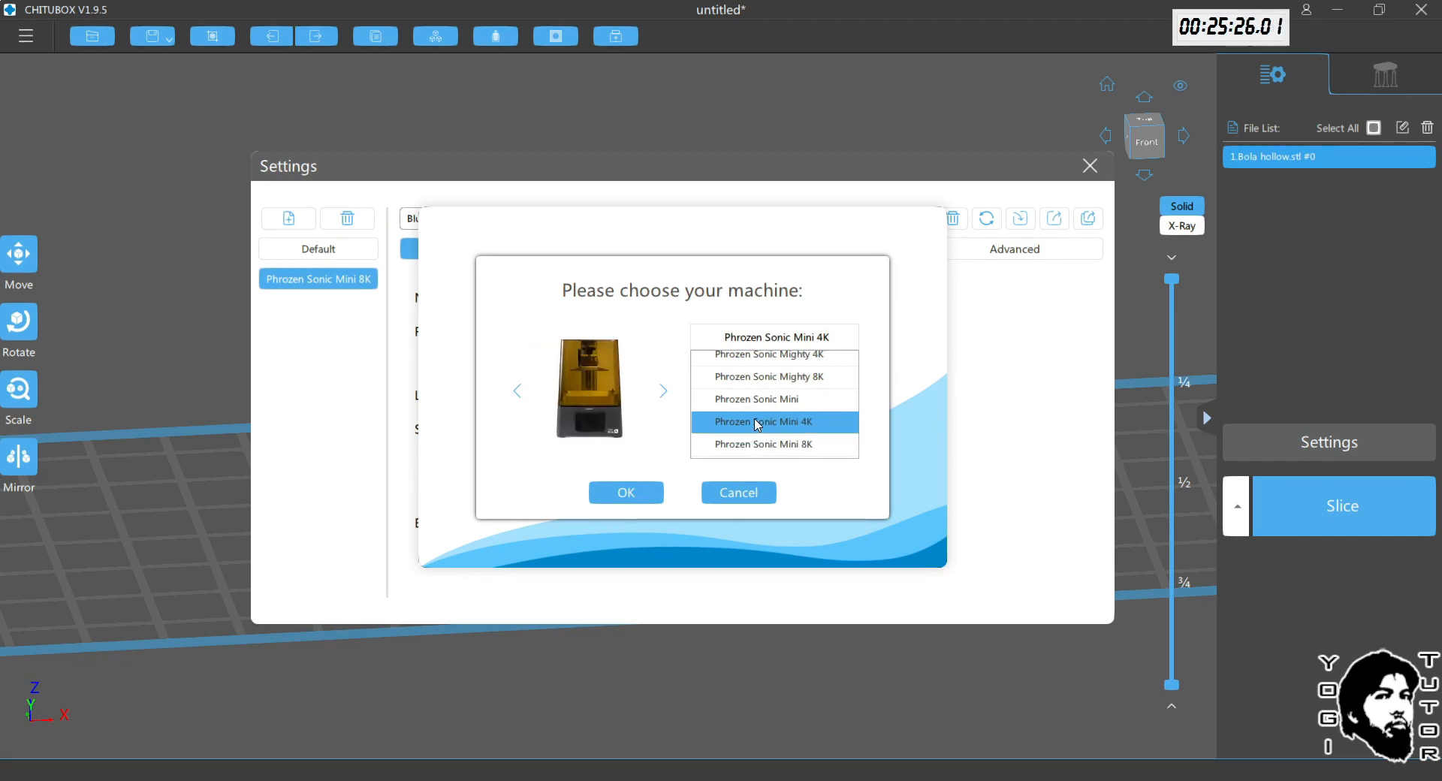
{"action": "scroll", "coordinate": [781, 413], "scroll_direction": "up", "scroll_amount": 2}
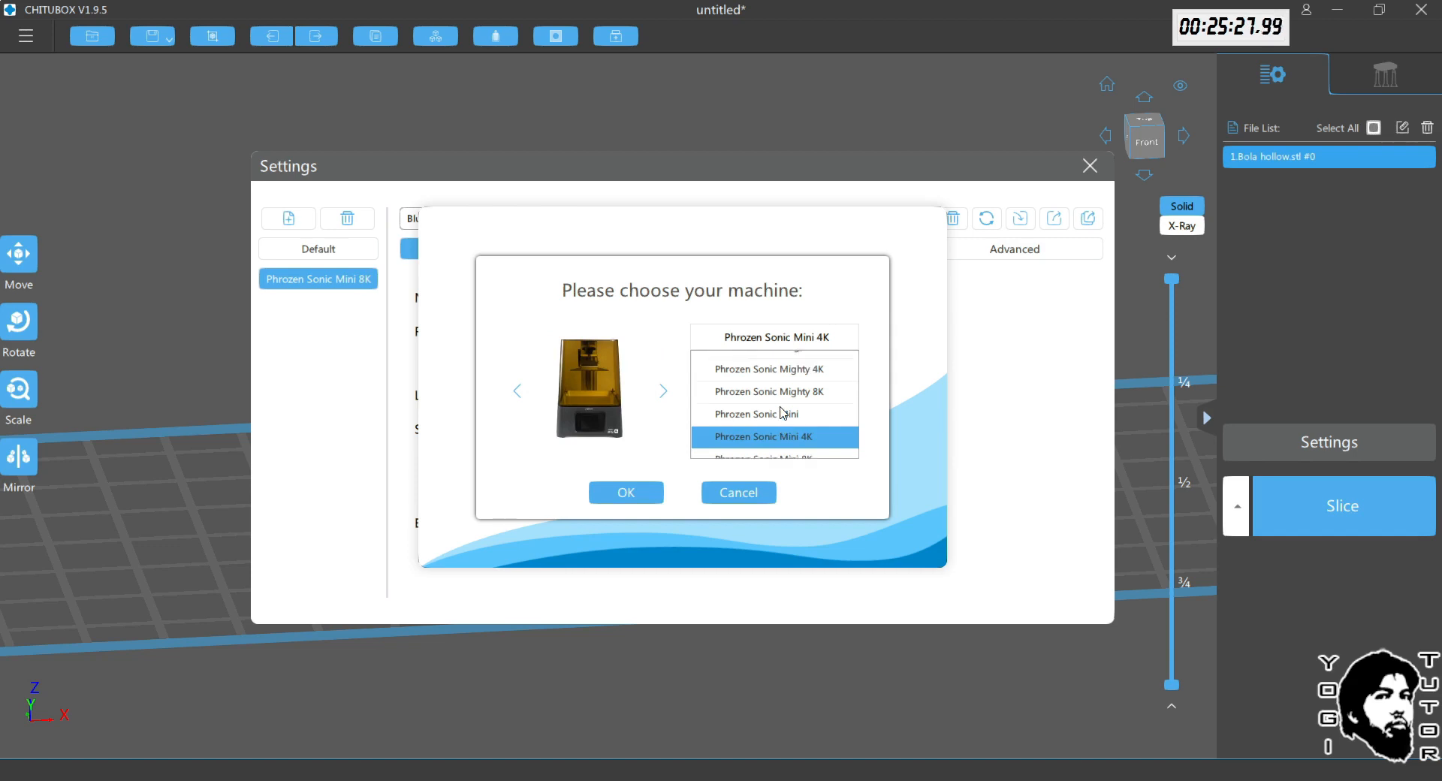
{"action": "scroll", "coordinate": [782, 412], "scroll_direction": "up", "scroll_amount": 1}
{"action": "left_click", "coordinate": [784, 375]}
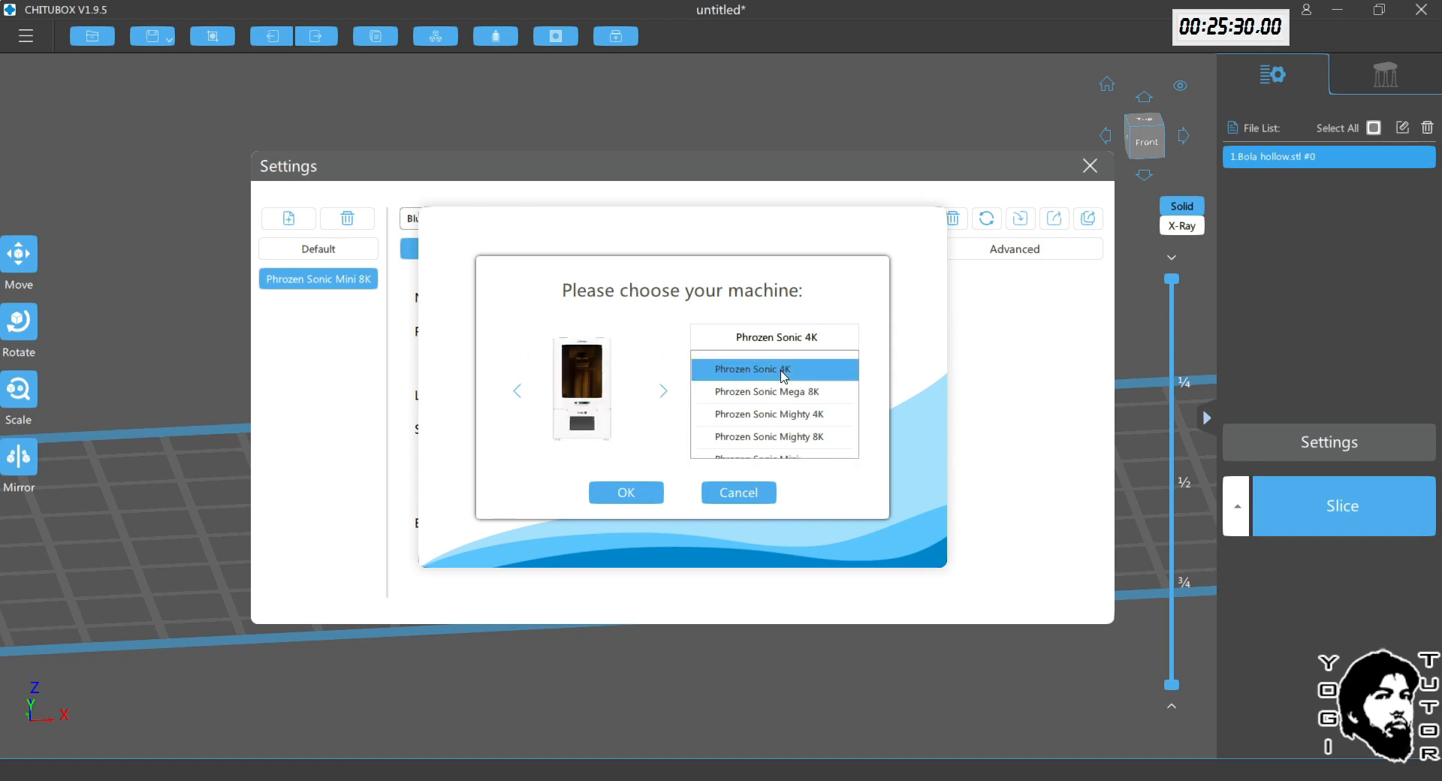
{"action": "left_click", "coordinate": [767, 503]}
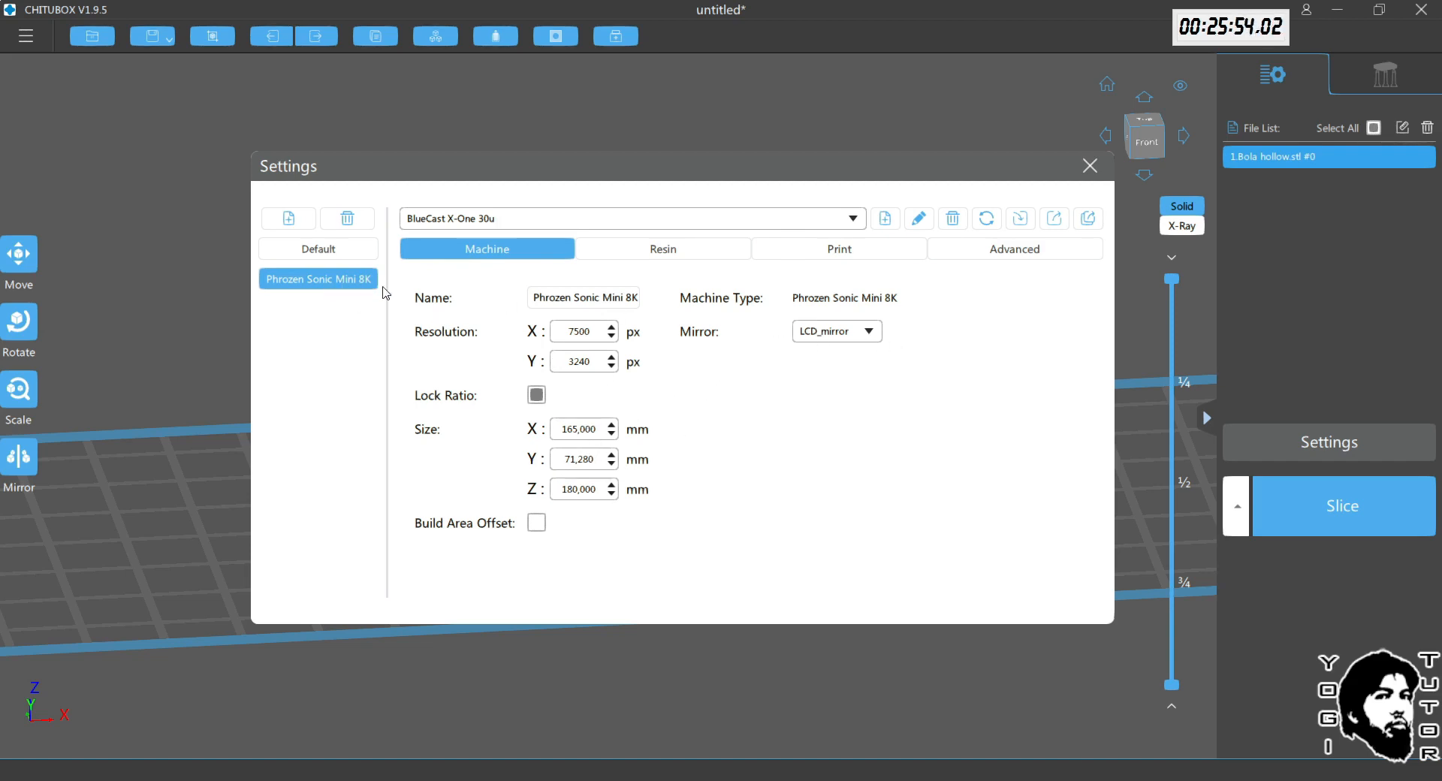
Step: Review the resin parameters and check the currency choices for the resin cost without changing the currency
{"action": "left_click", "coordinate": [696, 261]}
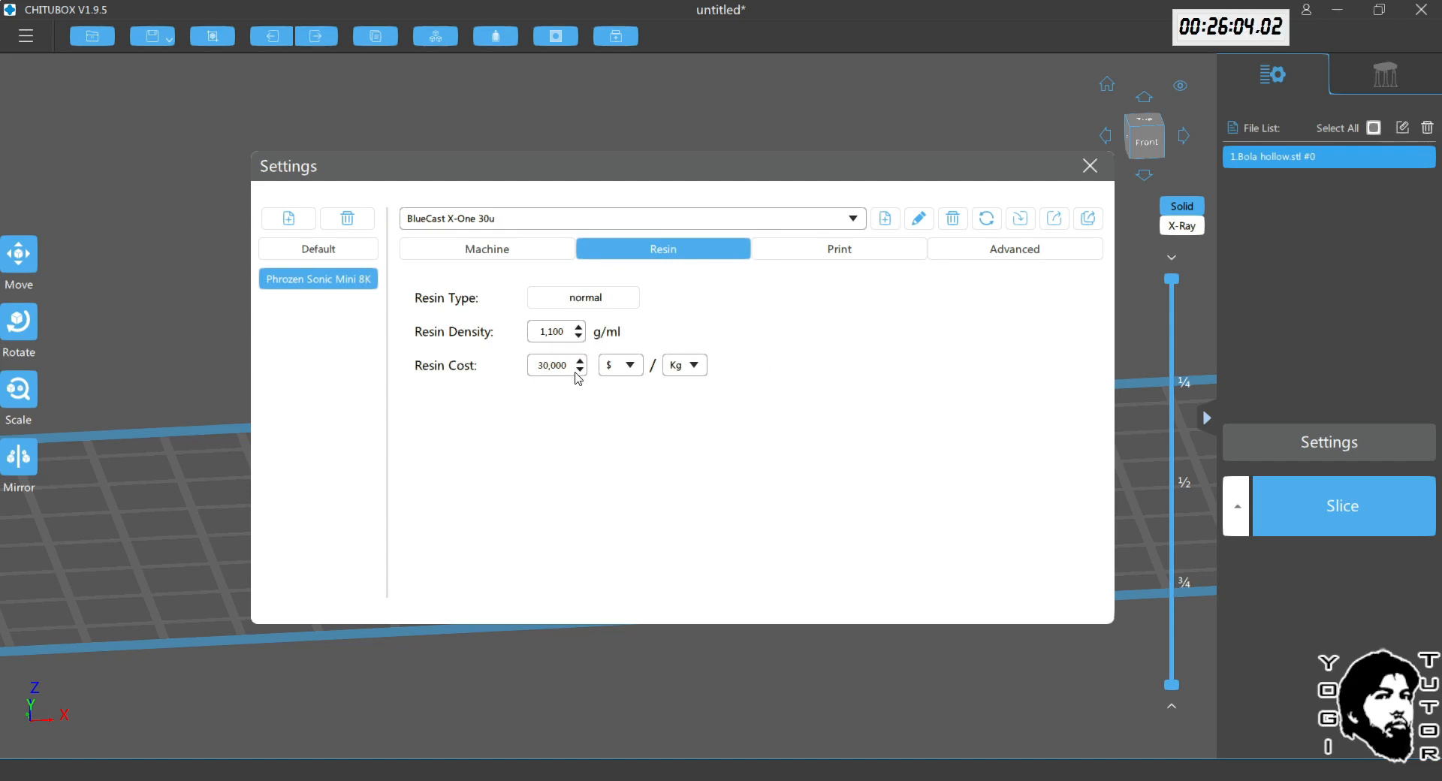
{"action": "left_click", "coordinate": [630, 366]}
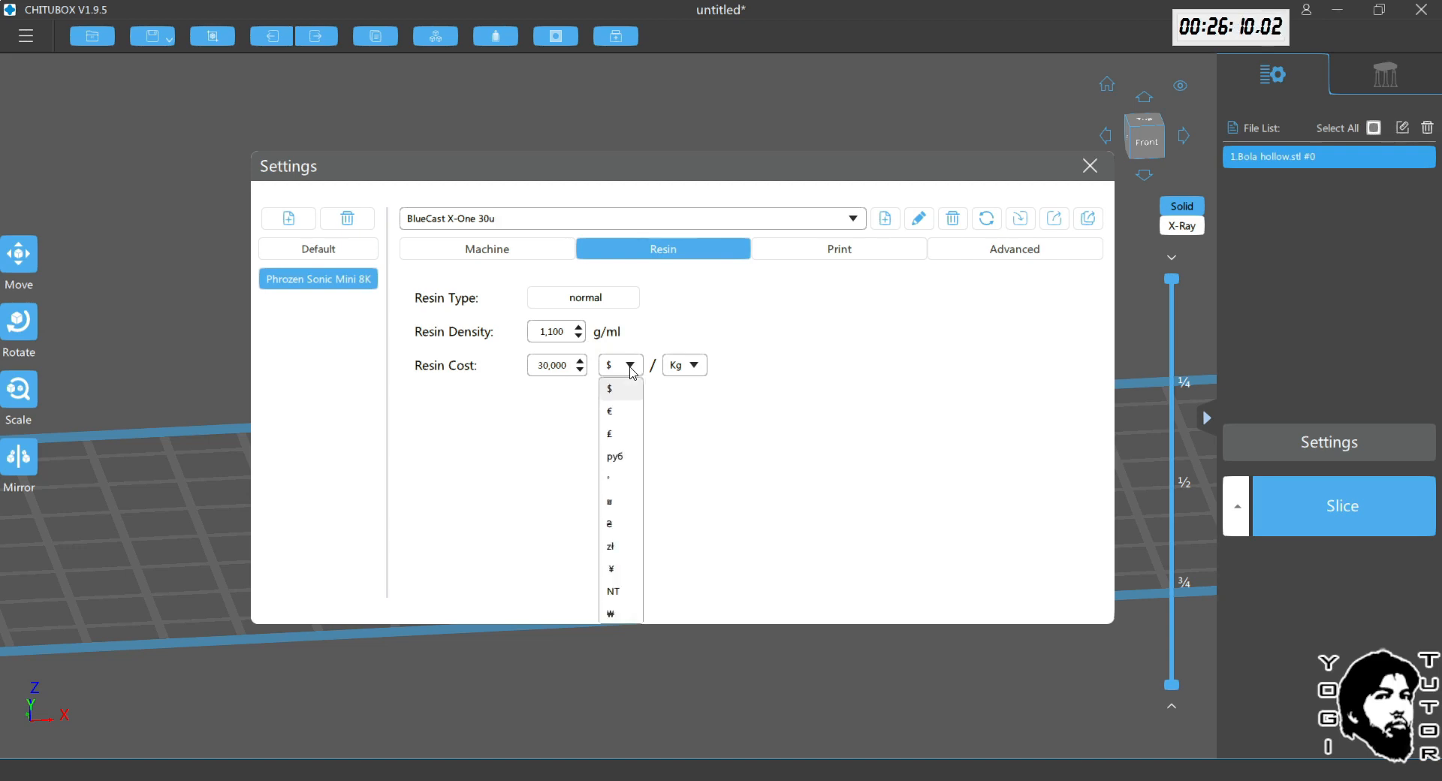
{"action": "left_click", "coordinate": [630, 368]}
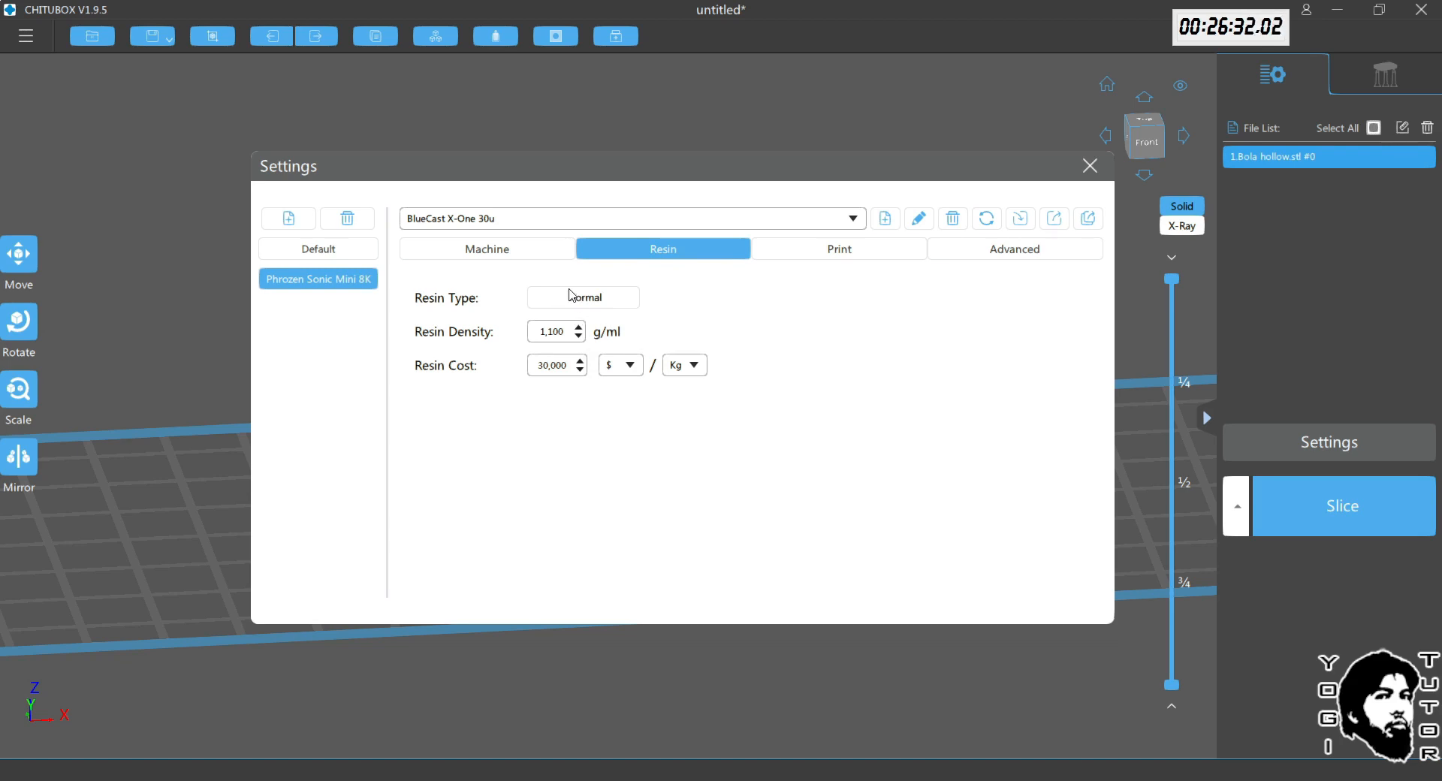
Step: Review the print parameters and the advanced parameters, and return to the print parameters
{"action": "left_click", "coordinate": [842, 253]}
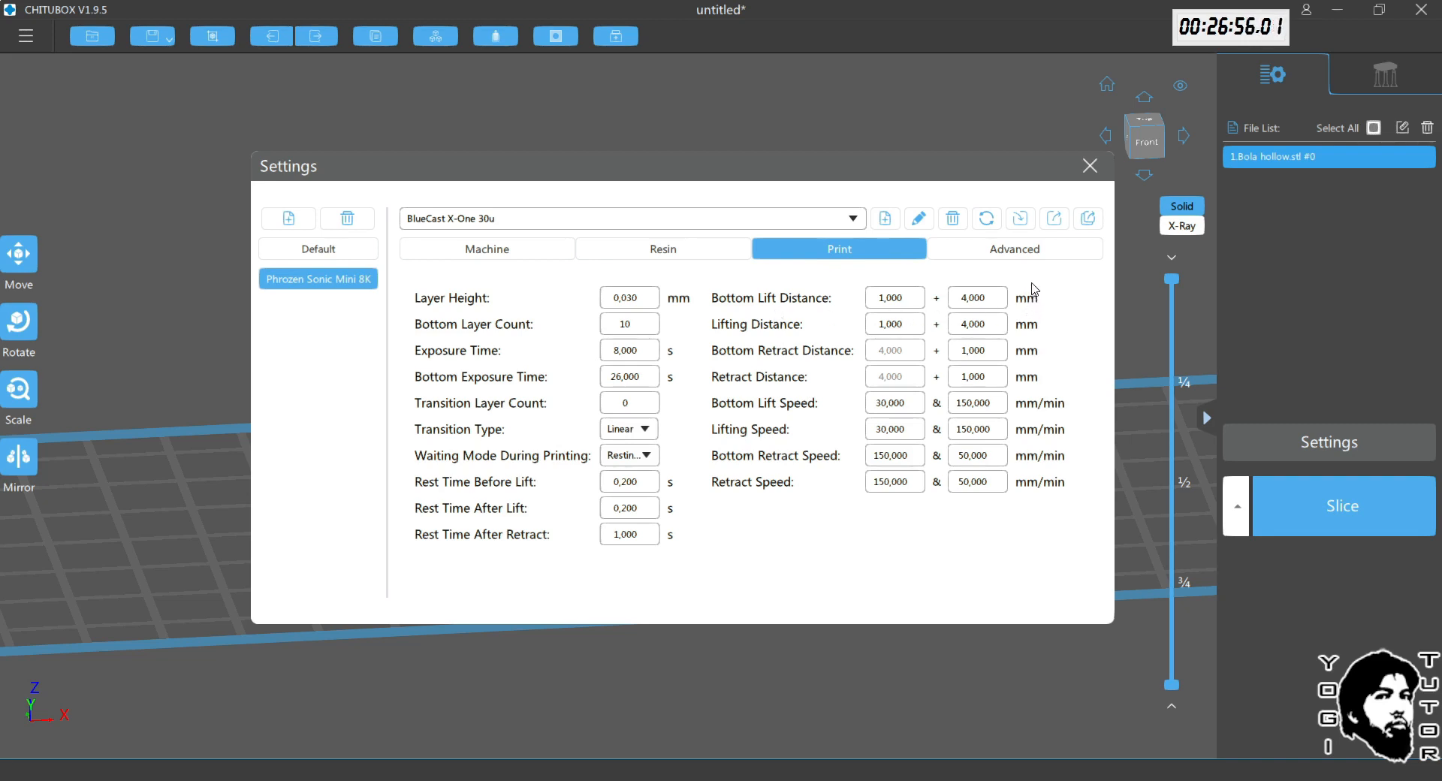
{"action": "left_click", "coordinate": [1039, 252]}
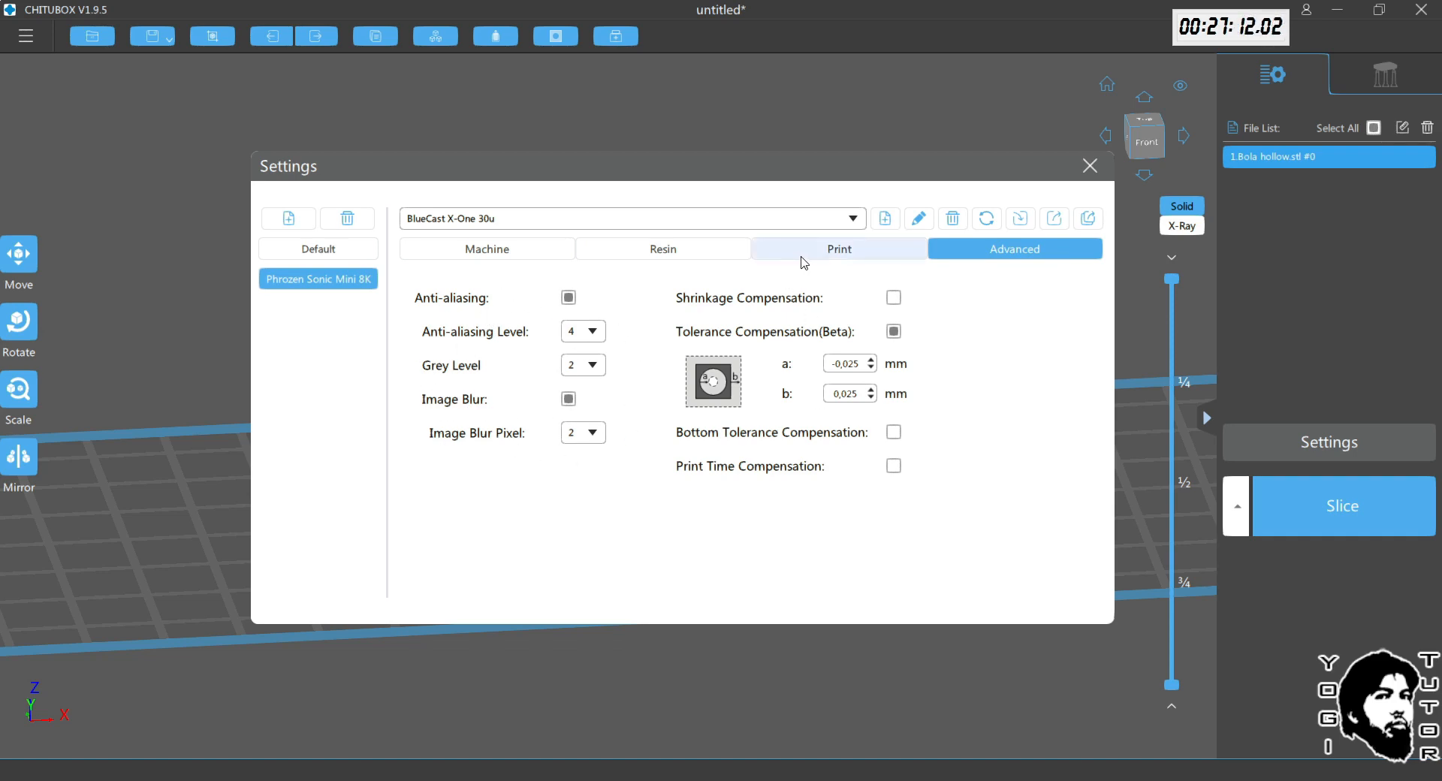
{"action": "left_click", "coordinate": [802, 252]}
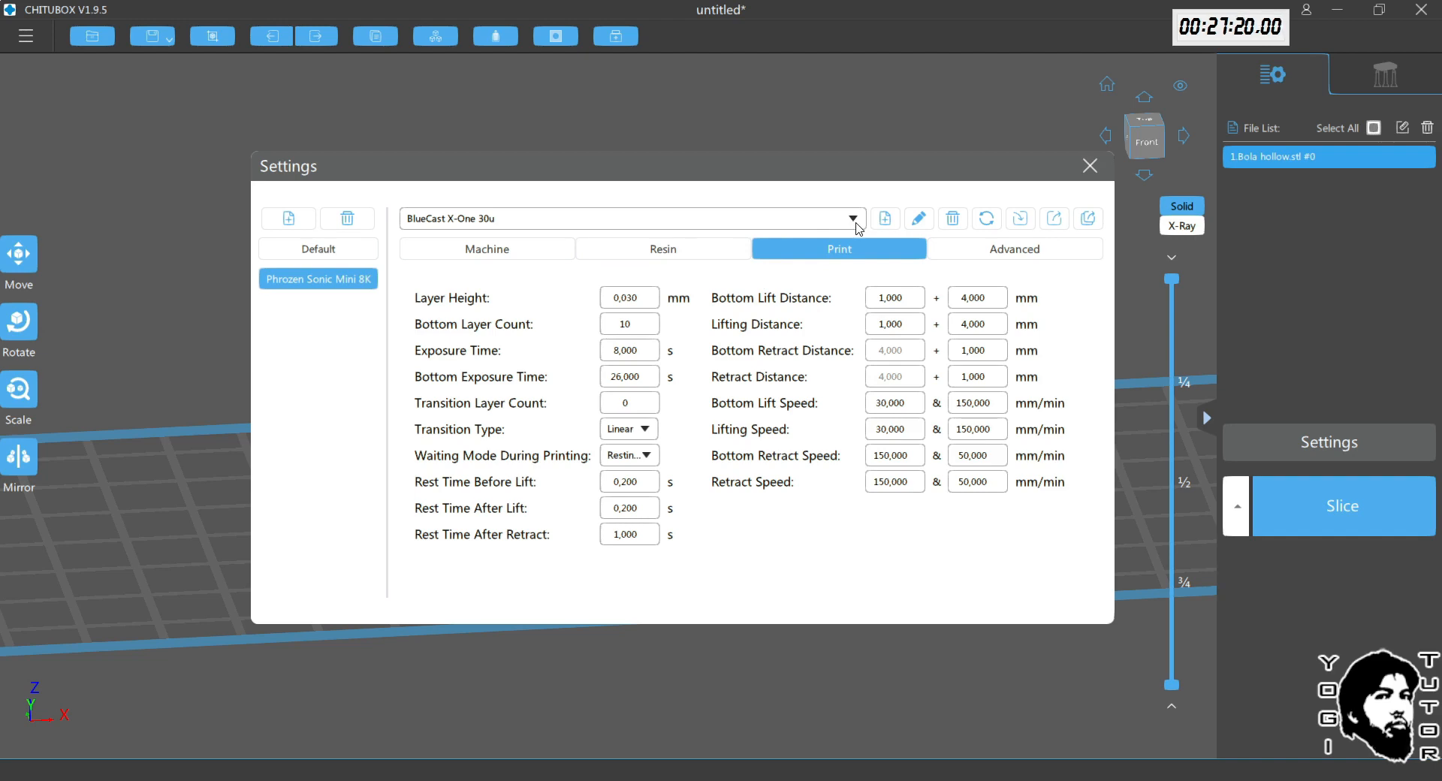
Step: Browse the list of resin profiles for the Phrozen Sonic Mini 8K and close it without choosing another profile
{"action": "left_click", "coordinate": [854, 218]}
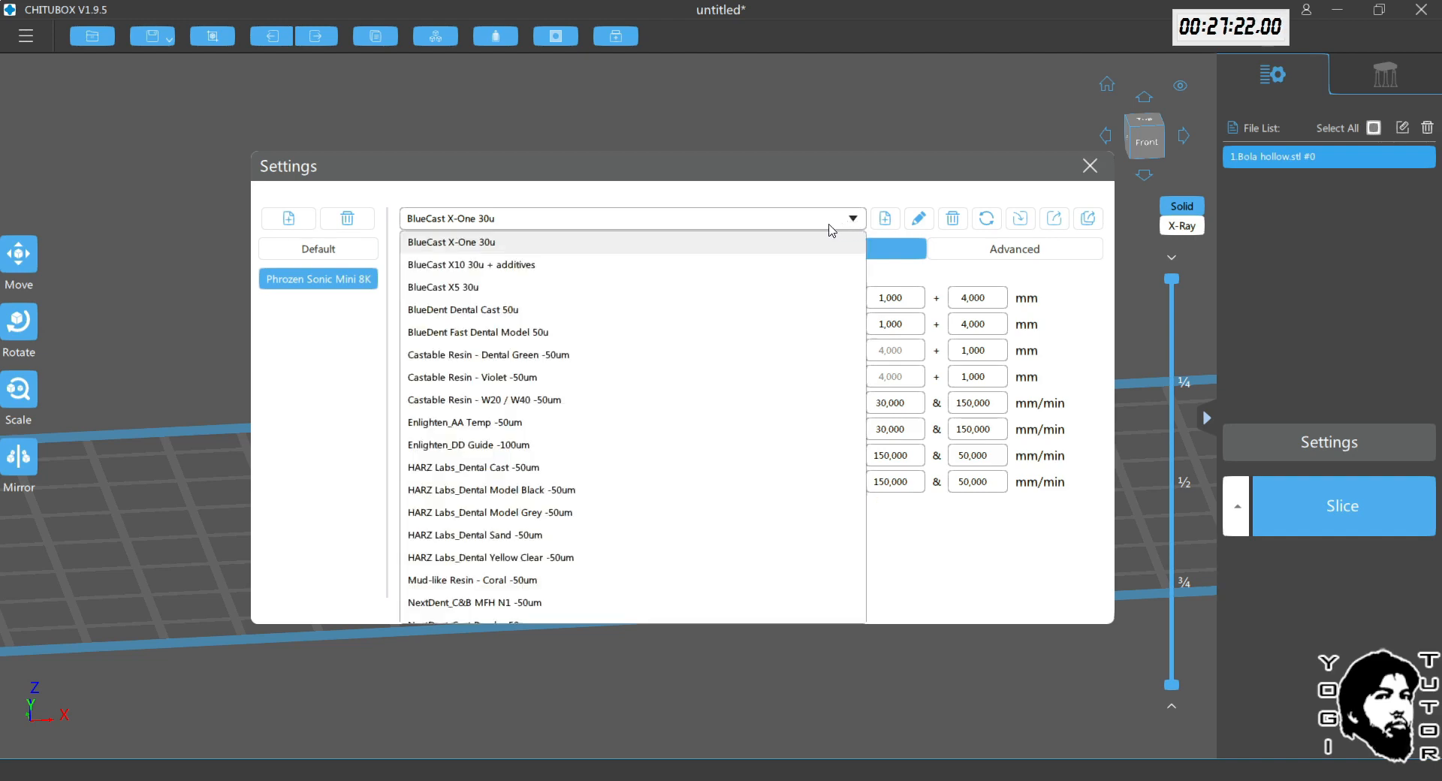
{"action": "scroll", "coordinate": [560, 383], "scroll_direction": "down", "scroll_amount": 3}
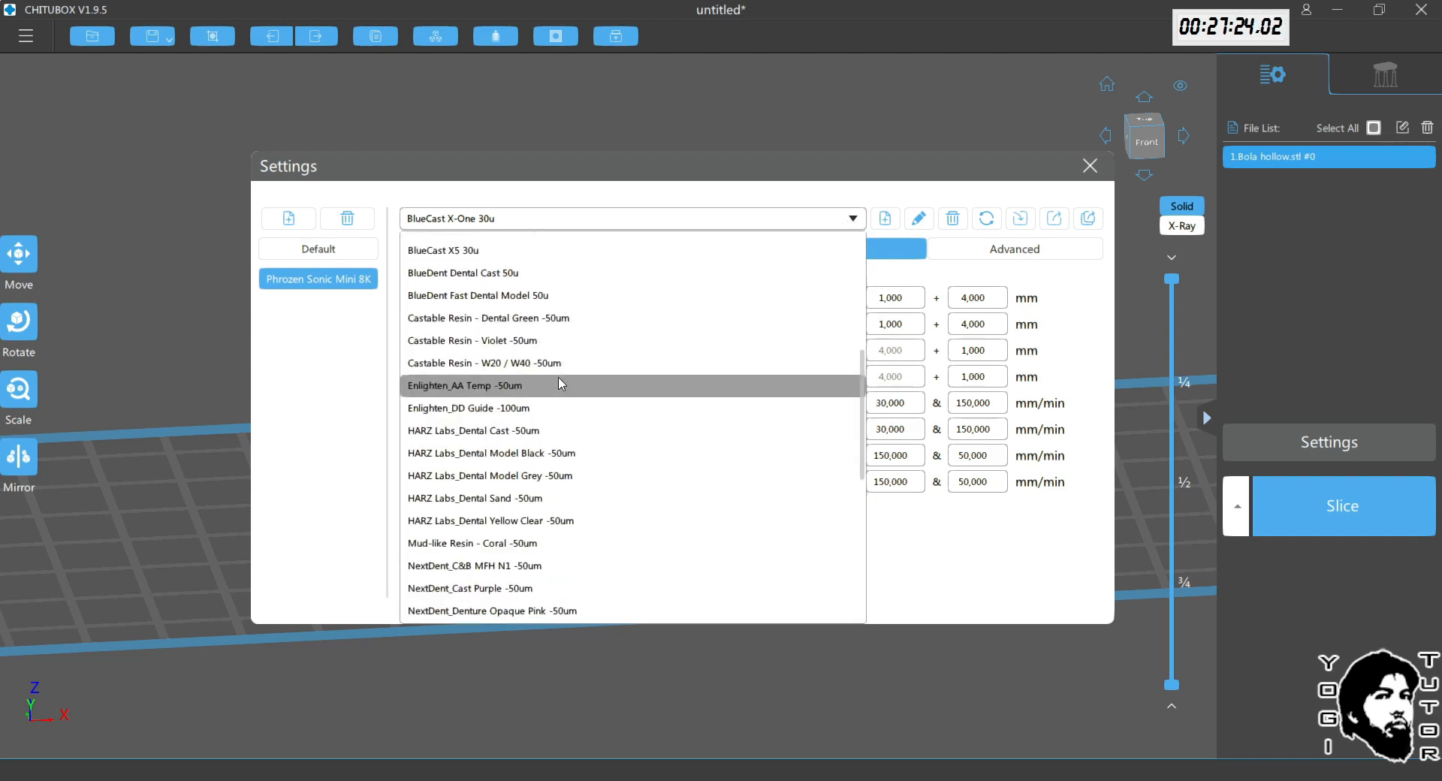
{"action": "scroll", "coordinate": [548, 500], "scroll_direction": "down", "scroll_amount": 3}
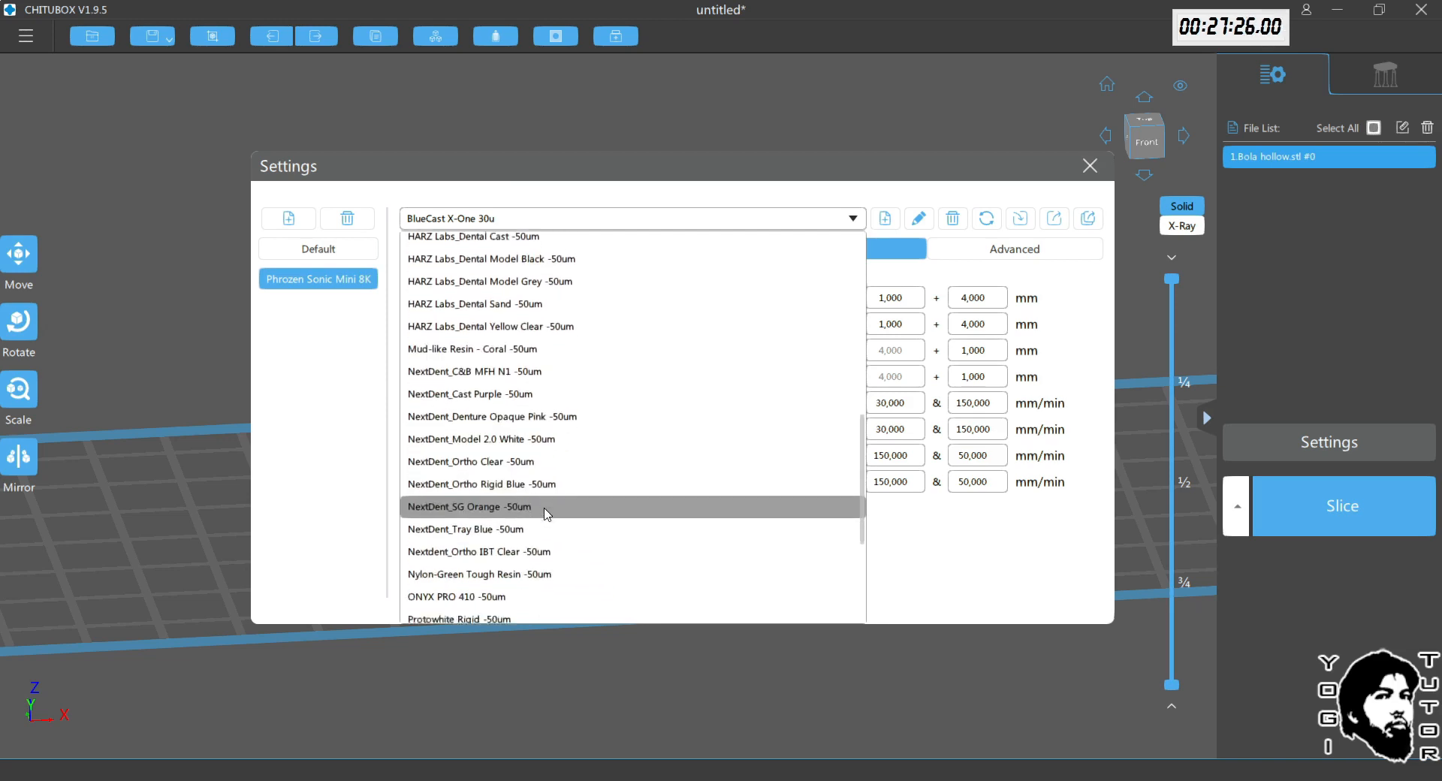
{"action": "scroll", "coordinate": [547, 515], "scroll_direction": "down", "scroll_amount": 3}
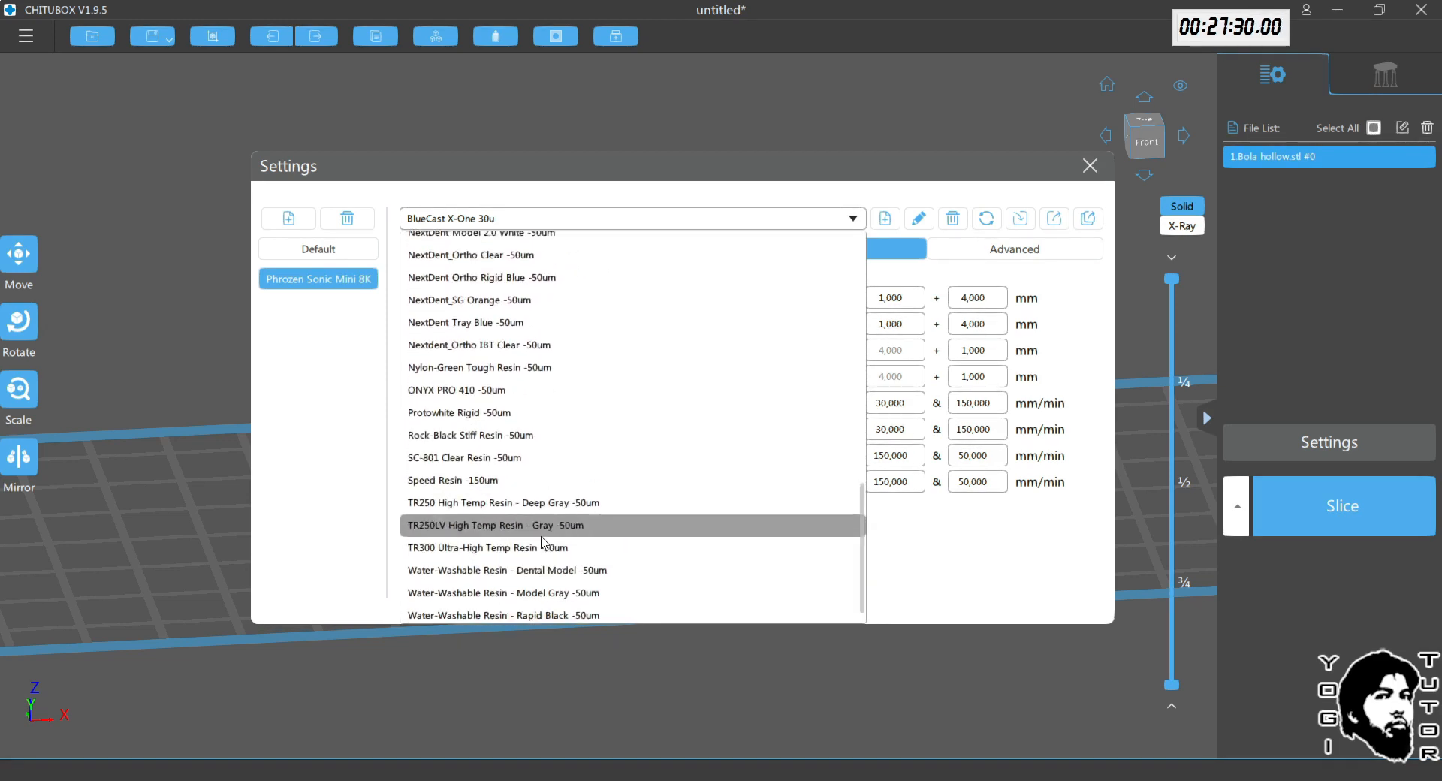
{"action": "scroll", "coordinate": [504, 398], "scroll_direction": "up", "scroll_amount": 3}
{"action": "scroll", "coordinate": [503, 398], "scroll_direction": "up", "scroll_amount": 4}
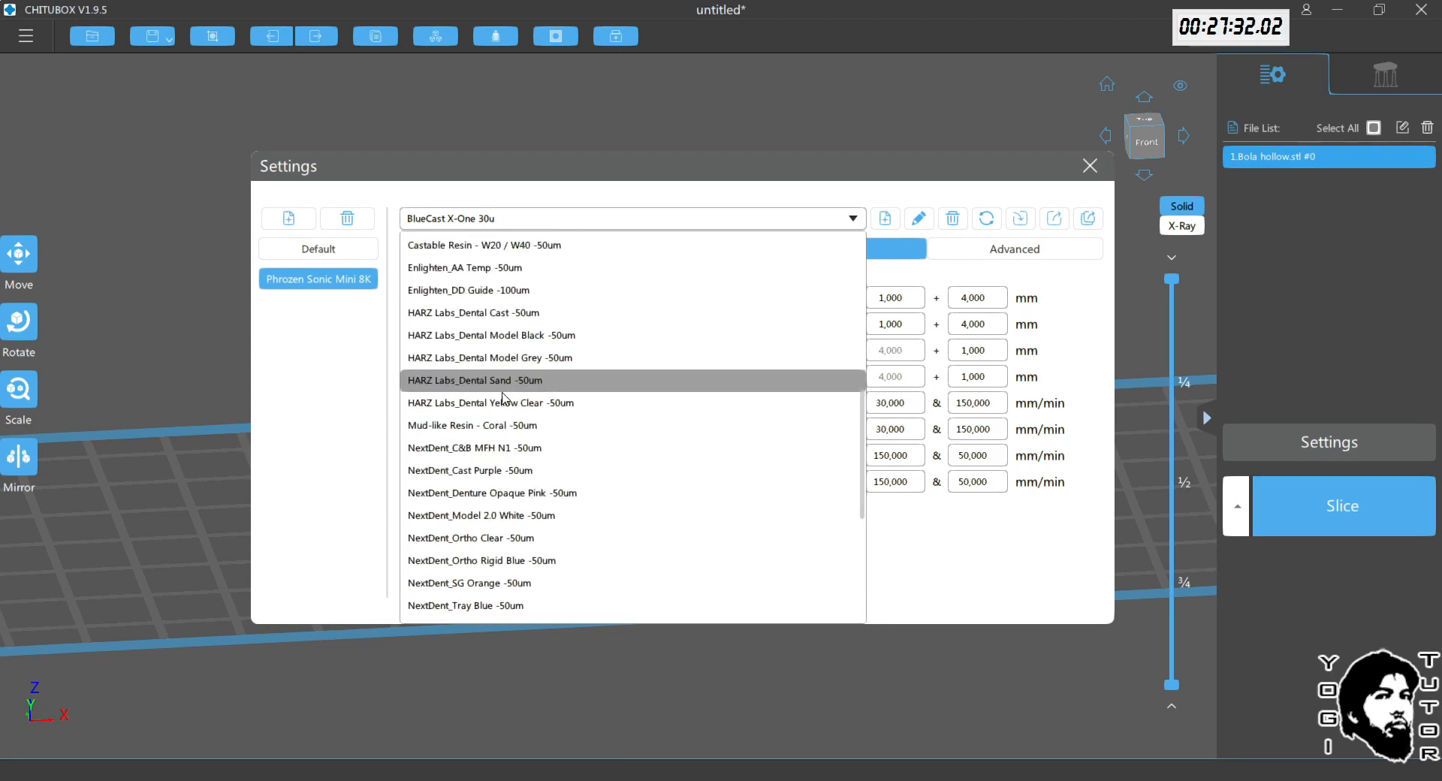
{"action": "scroll", "coordinate": [503, 398], "scroll_direction": "up", "scroll_amount": 4}
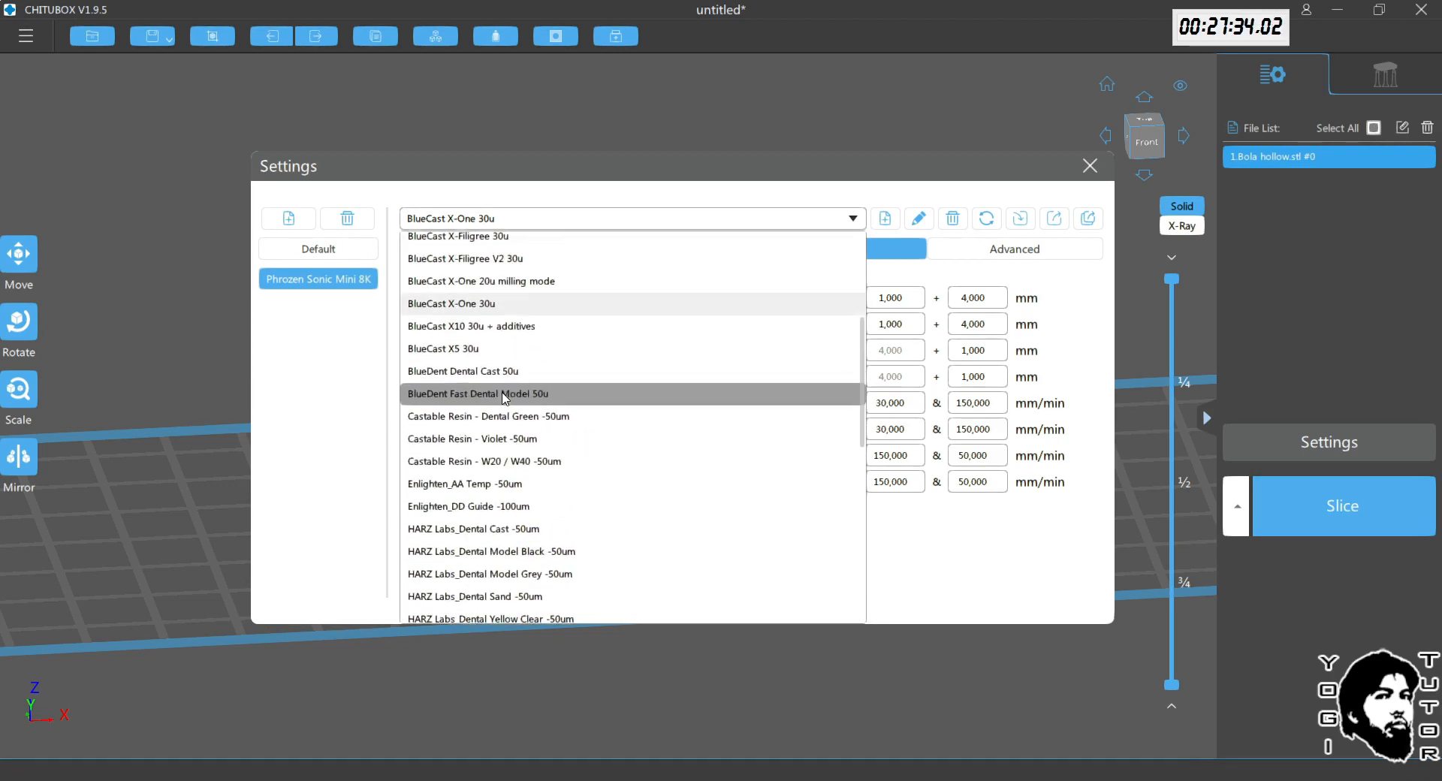
{"action": "scroll", "coordinate": [503, 398], "scroll_direction": "up", "scroll_amount": 2}
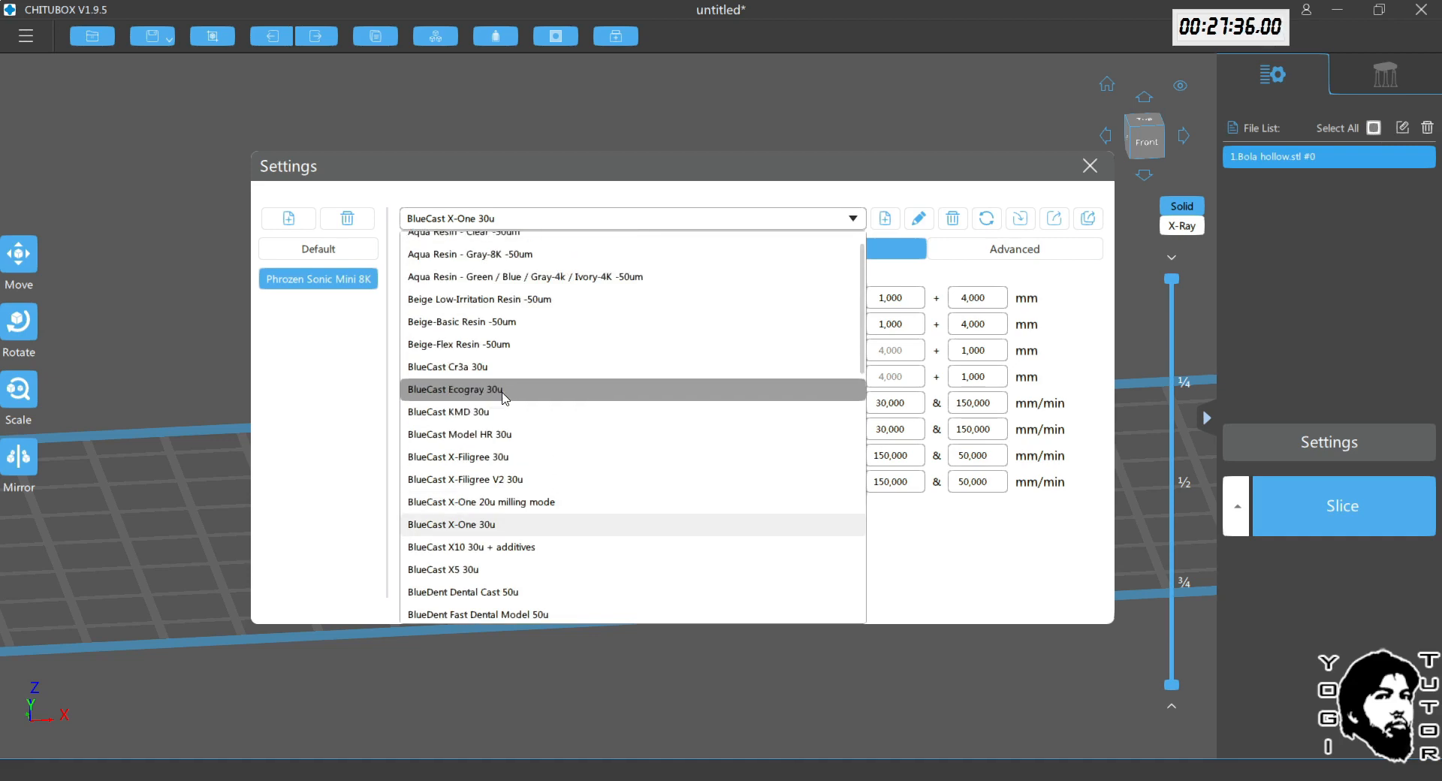
{"action": "left_click", "coordinate": [642, 180]}
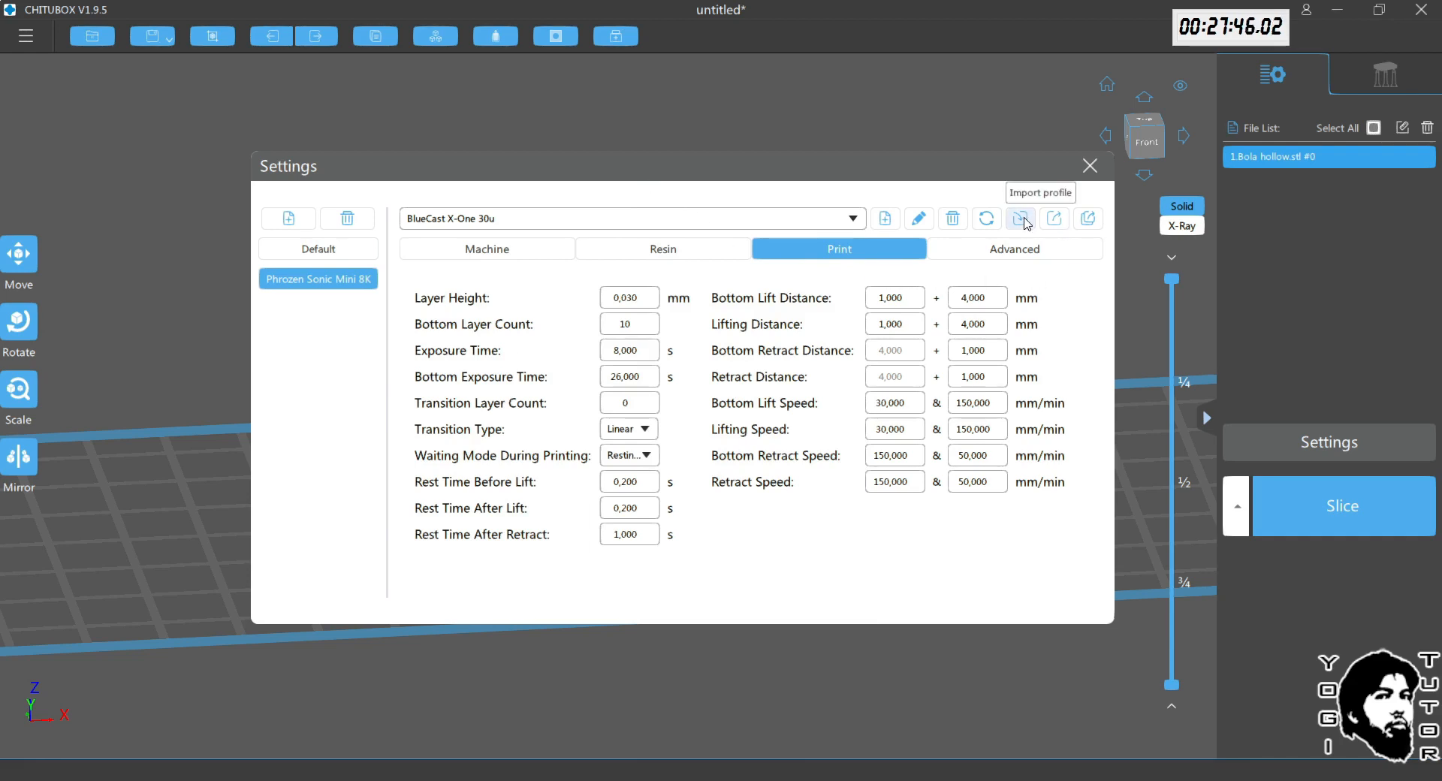
Step: Recheck the available resin profiles and close the list, keeping BlueCast X-One 30u selected
{"action": "left_click", "coordinate": [856, 224]}
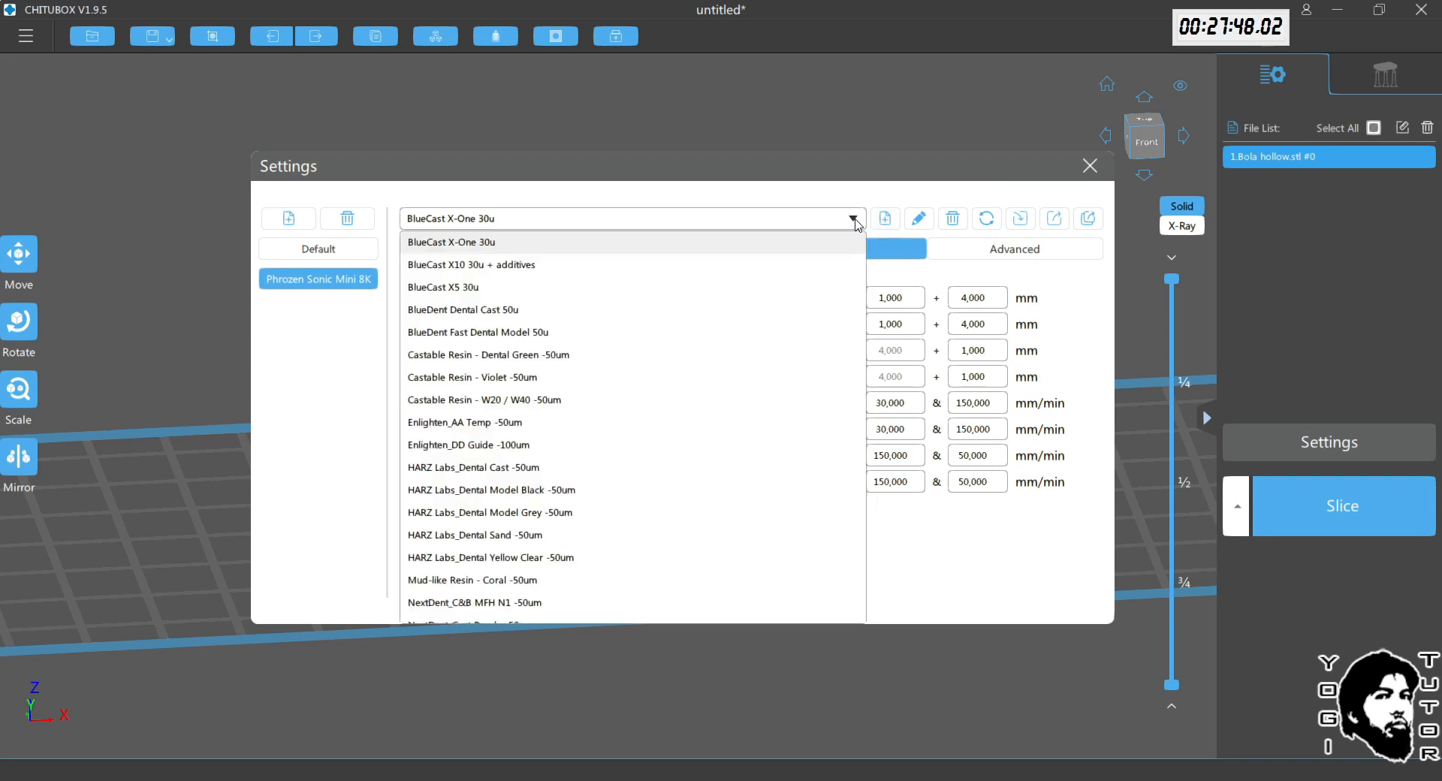
{"action": "left_click", "coordinate": [627, 179]}
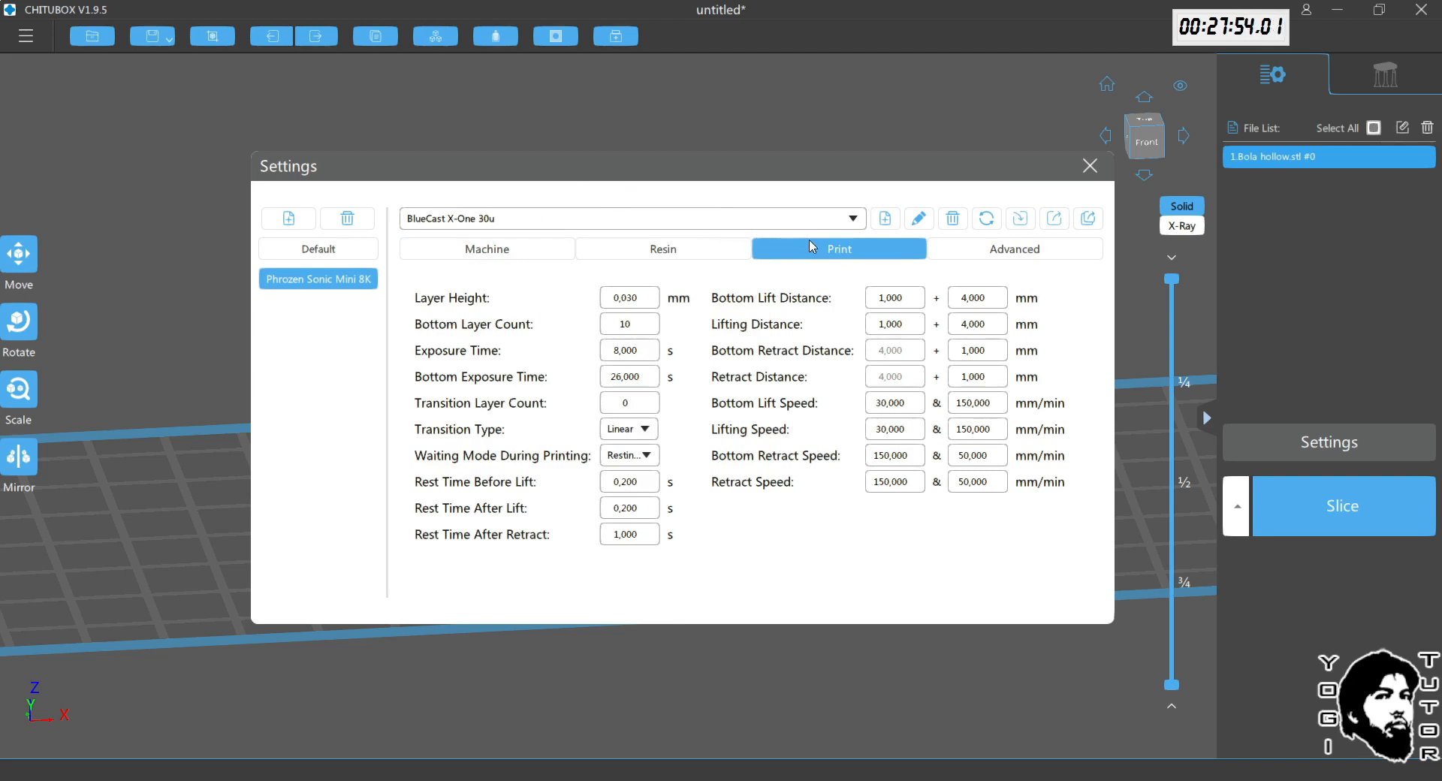
{"action": "left_click", "coordinate": [853, 220]}
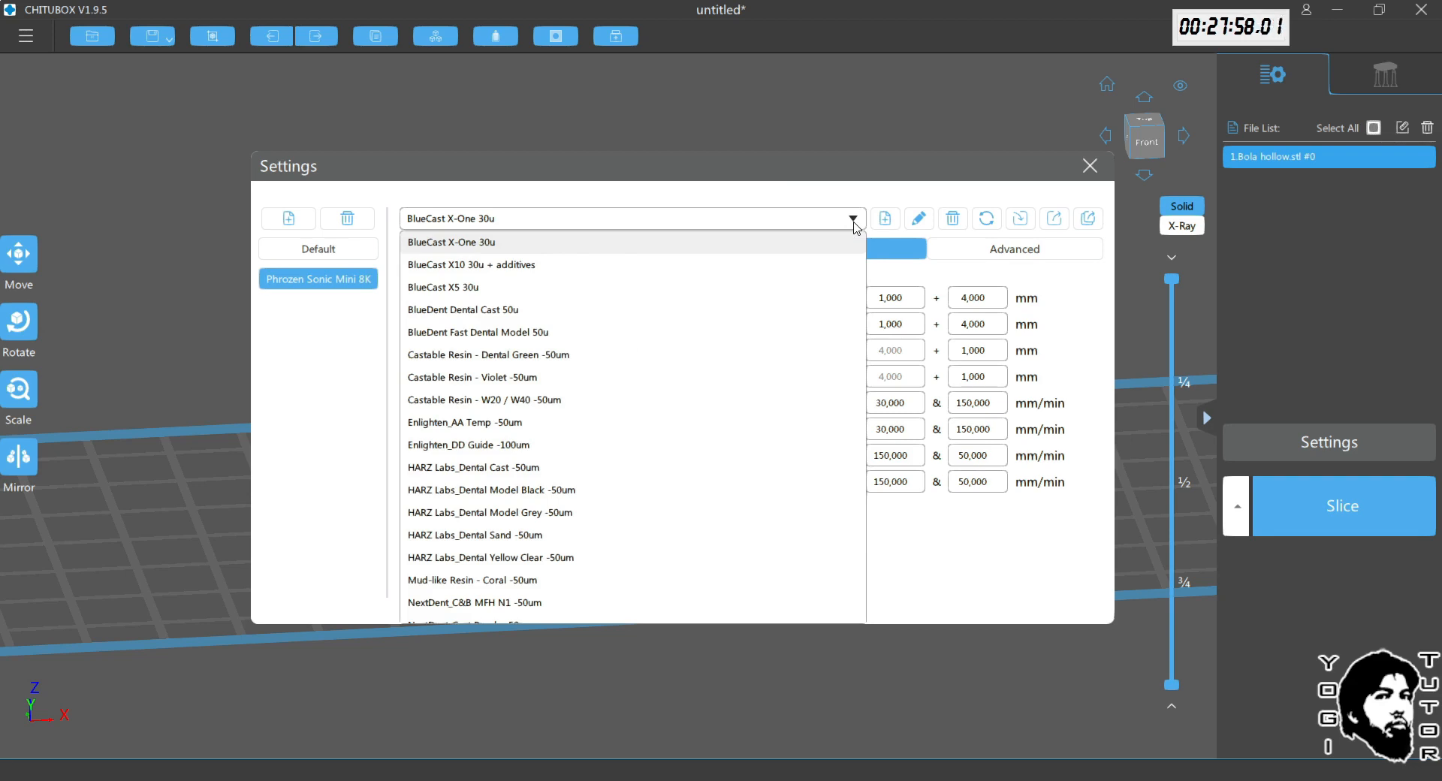
{"action": "left_click", "coordinate": [853, 223]}
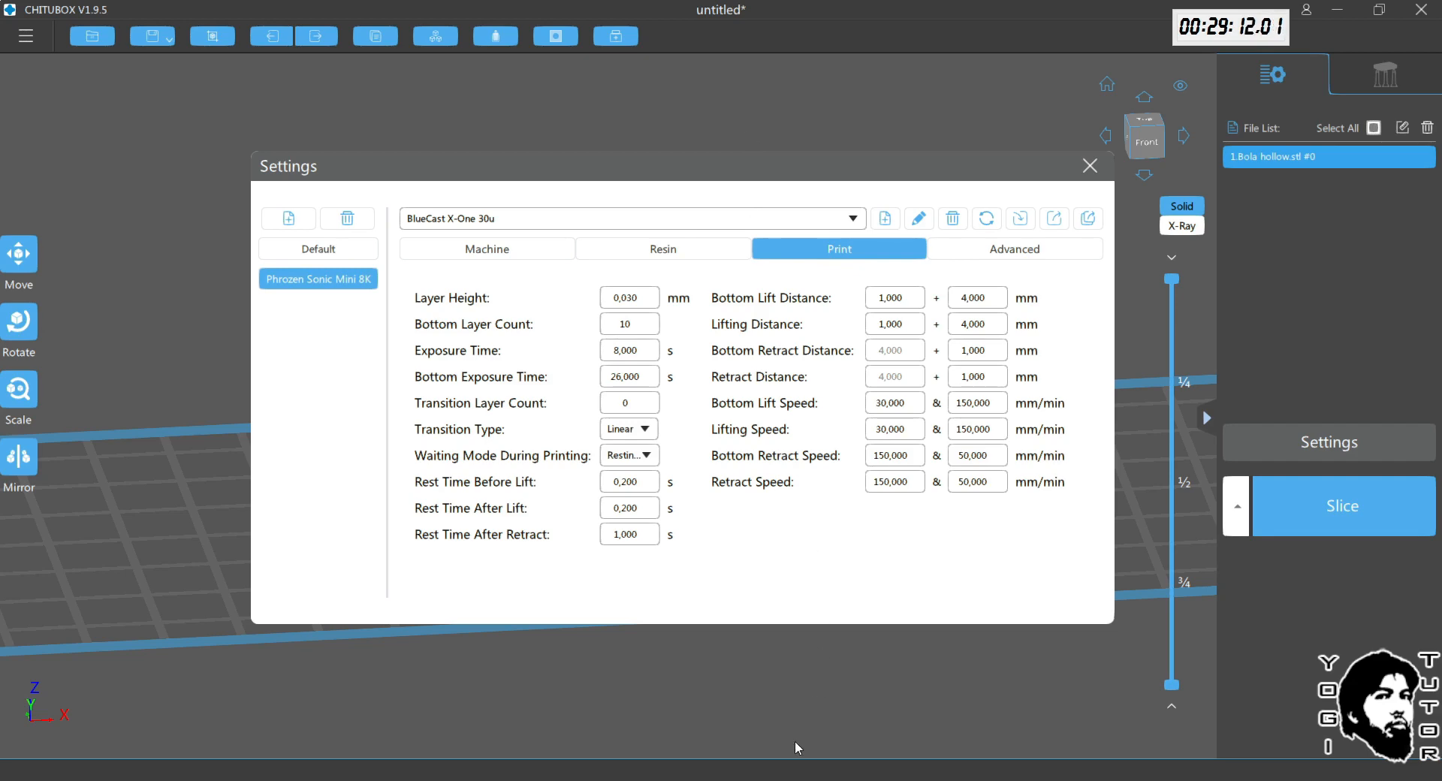
{"action": "left_click", "coordinate": [282, 719]}
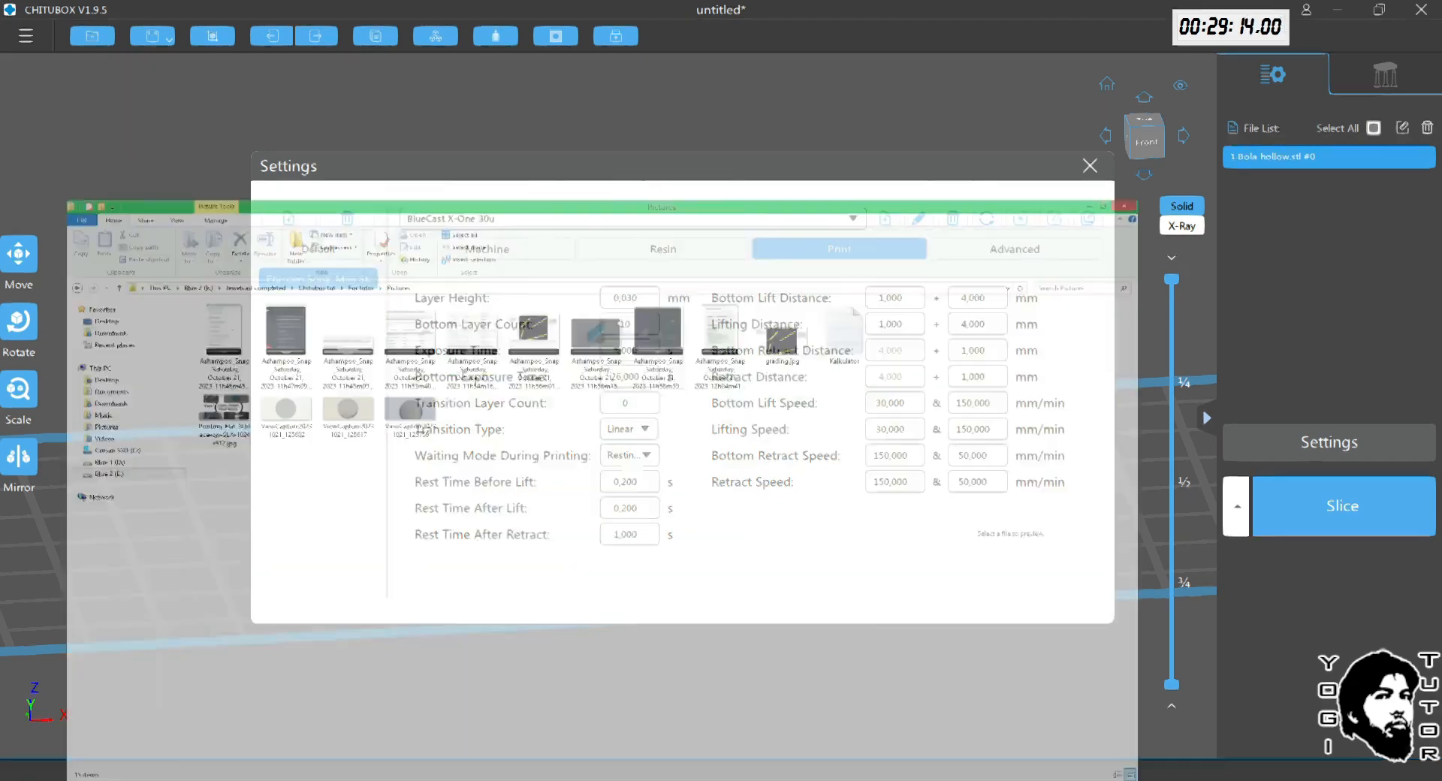
{"action": "key", "text": "alt+Tab"}
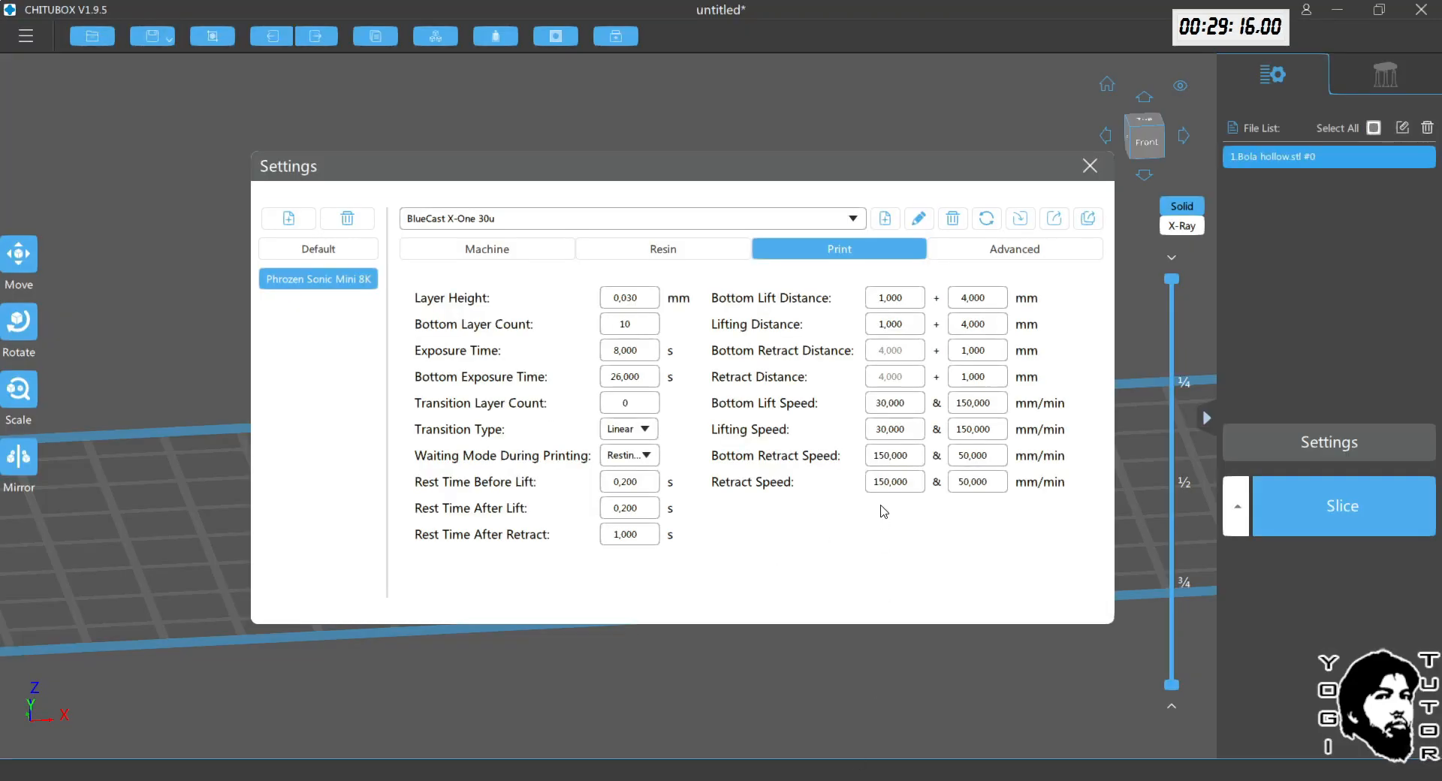
Step: Close the slicing settings, switch to the Pictures folder in File Explorer, and examine the layered sphere outline in ViewCapture20231021_125602
{"action": "left_click", "coordinate": [1095, 162]}
{"action": "right_click_drag", "start_coordinate": [742, 462], "coordinate": [742, 449]}
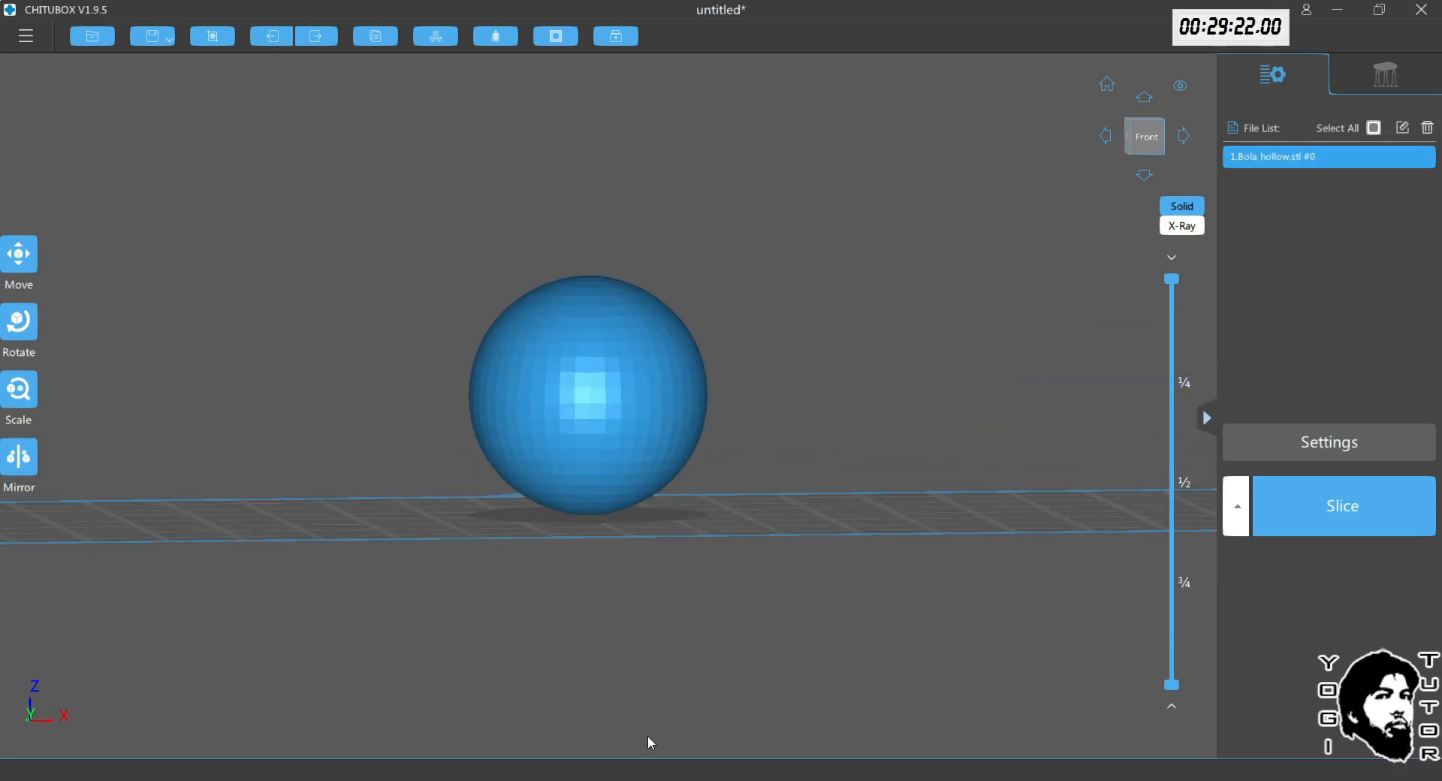
{"action": "key", "text": "alt+Tab"}
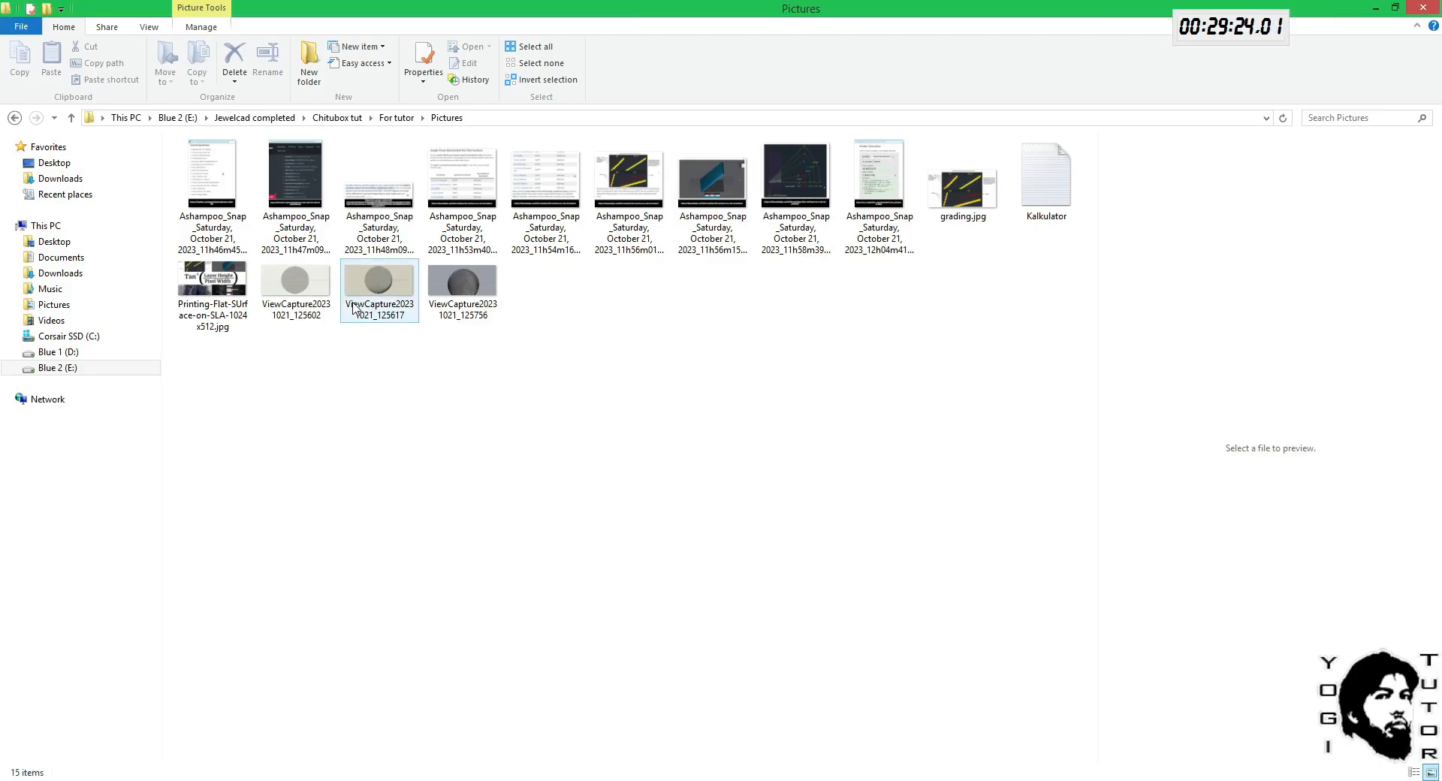
{"action": "left_click", "coordinate": [297, 294]}
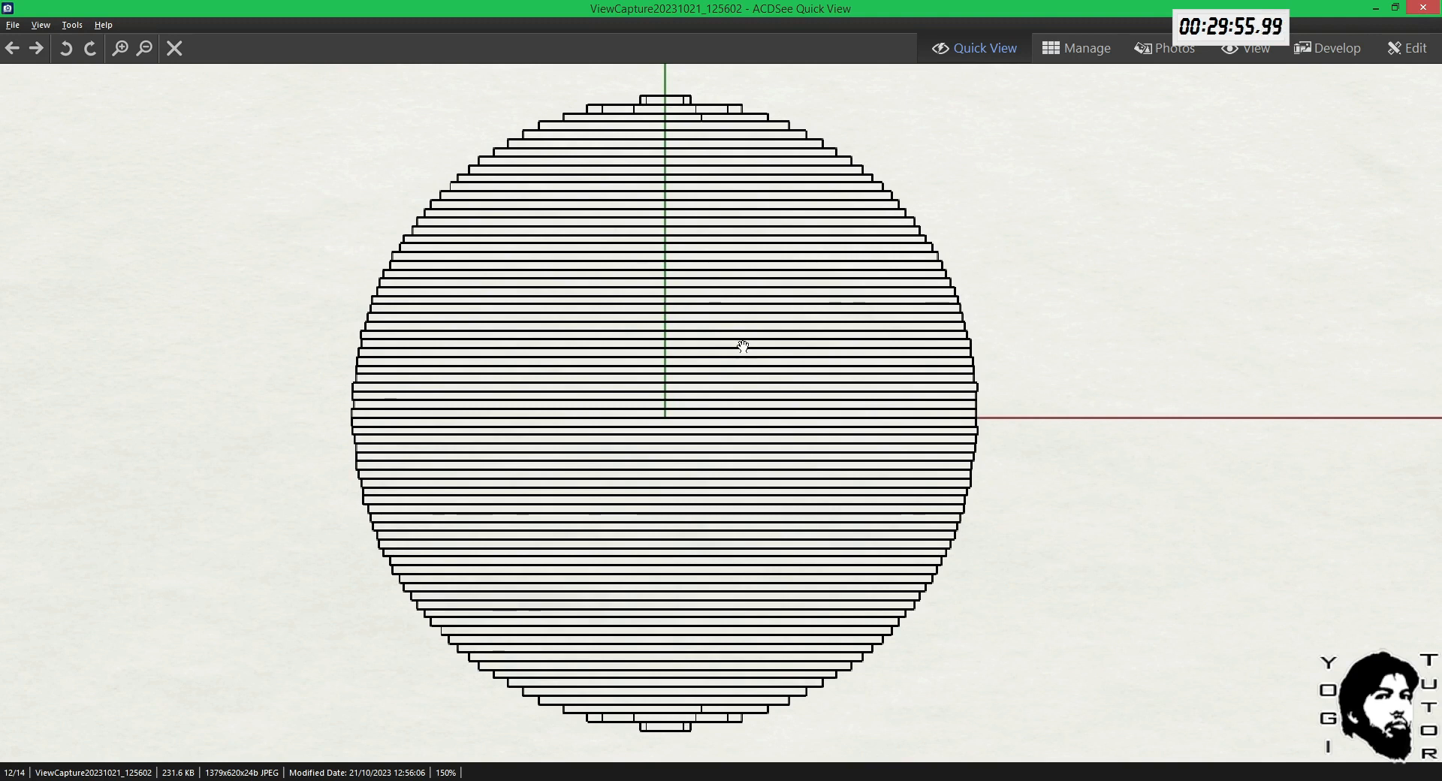
{"action": "left_click", "coordinate": [1422, 9]}
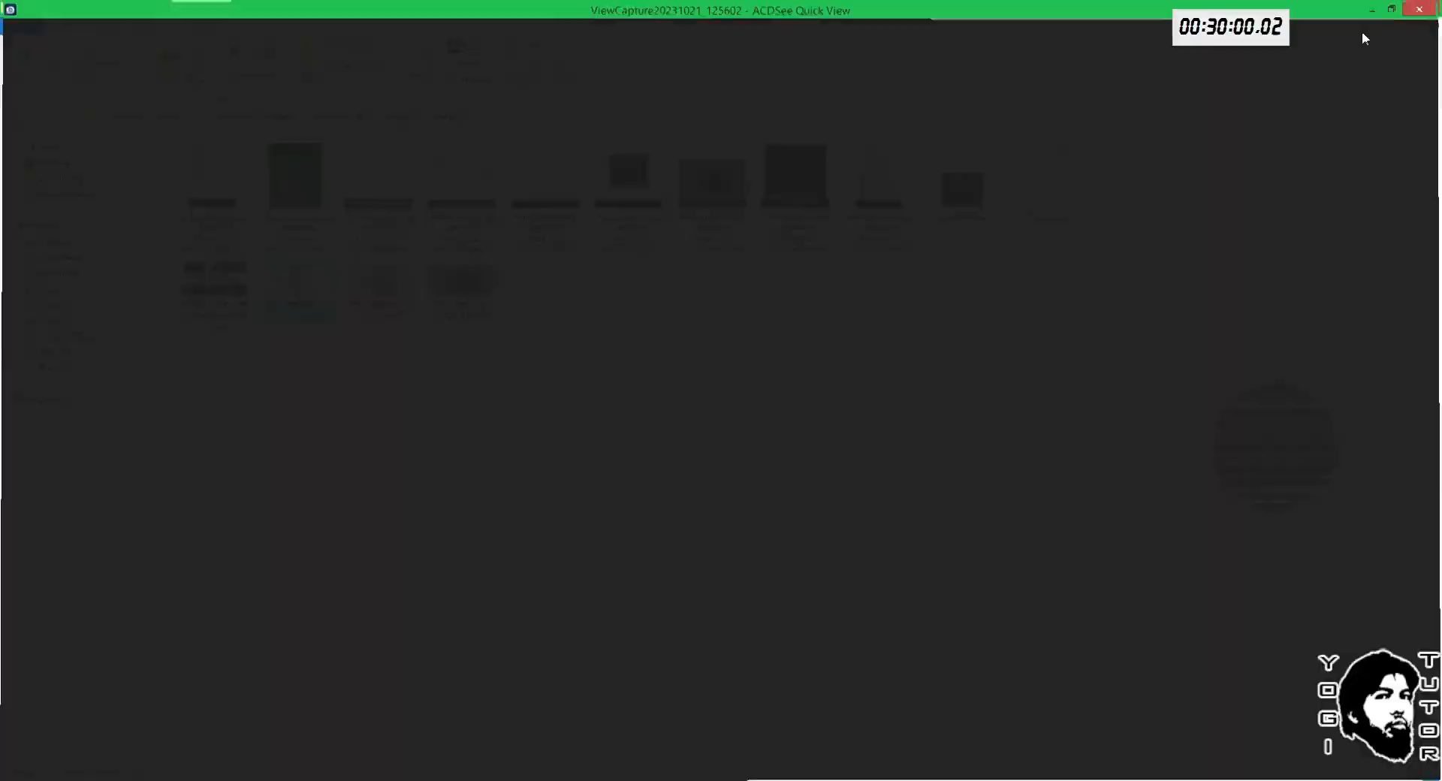
Step: Open the ViewCapture20231021_125617 image, examine the shaded layered sphere at 150% and close the image
{"action": "double_click", "coordinate": [379, 285]}
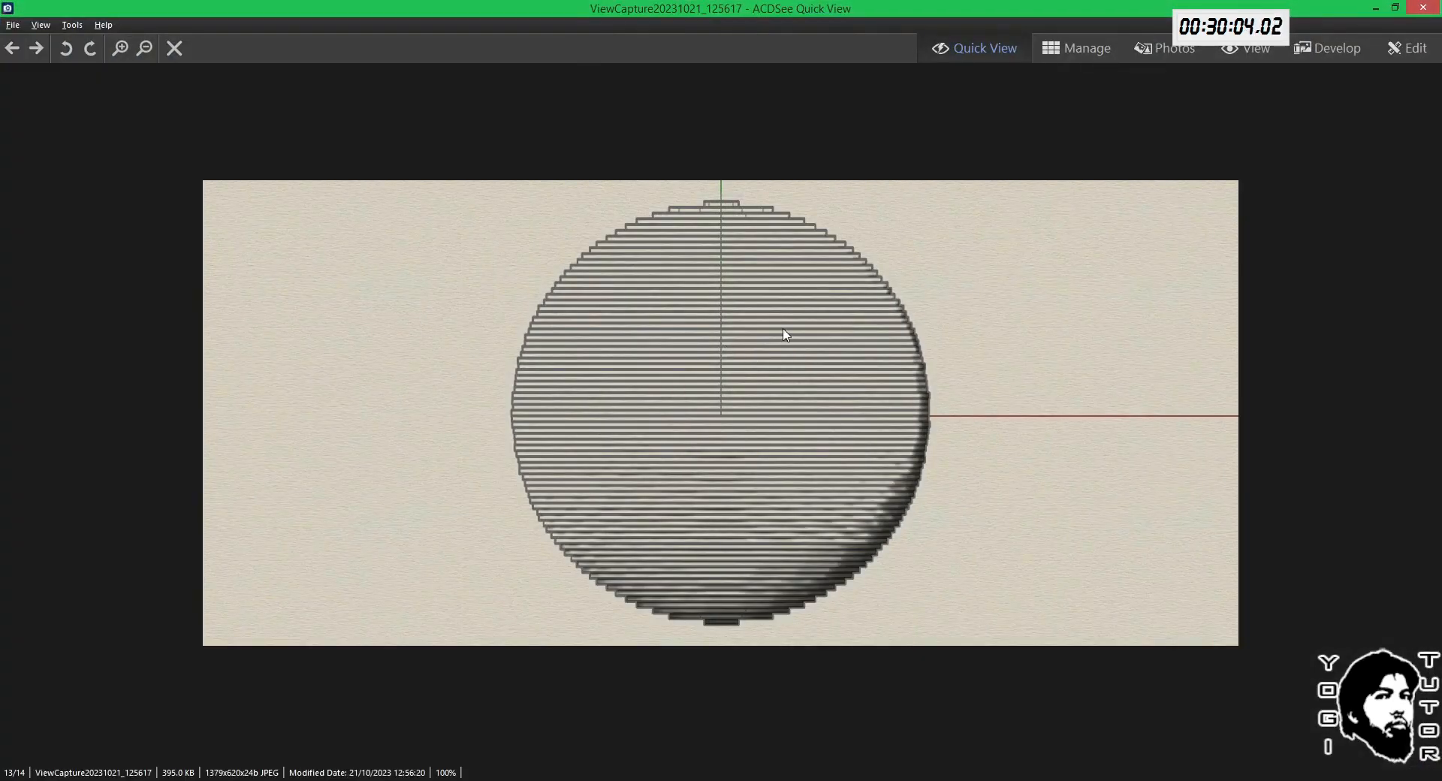
{"action": "left_click", "coordinate": [120, 49]}
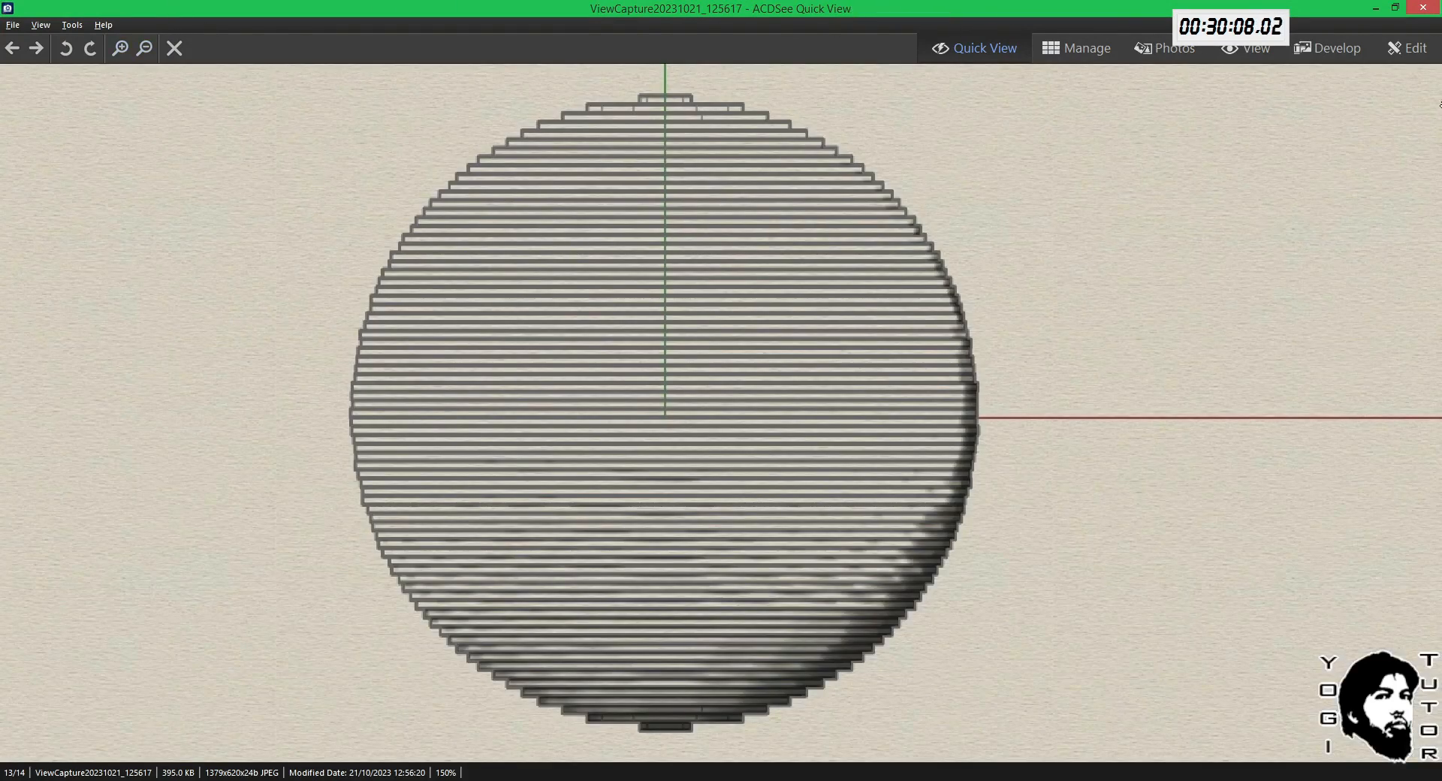
{"action": "left_click", "coordinate": [1435, 6]}
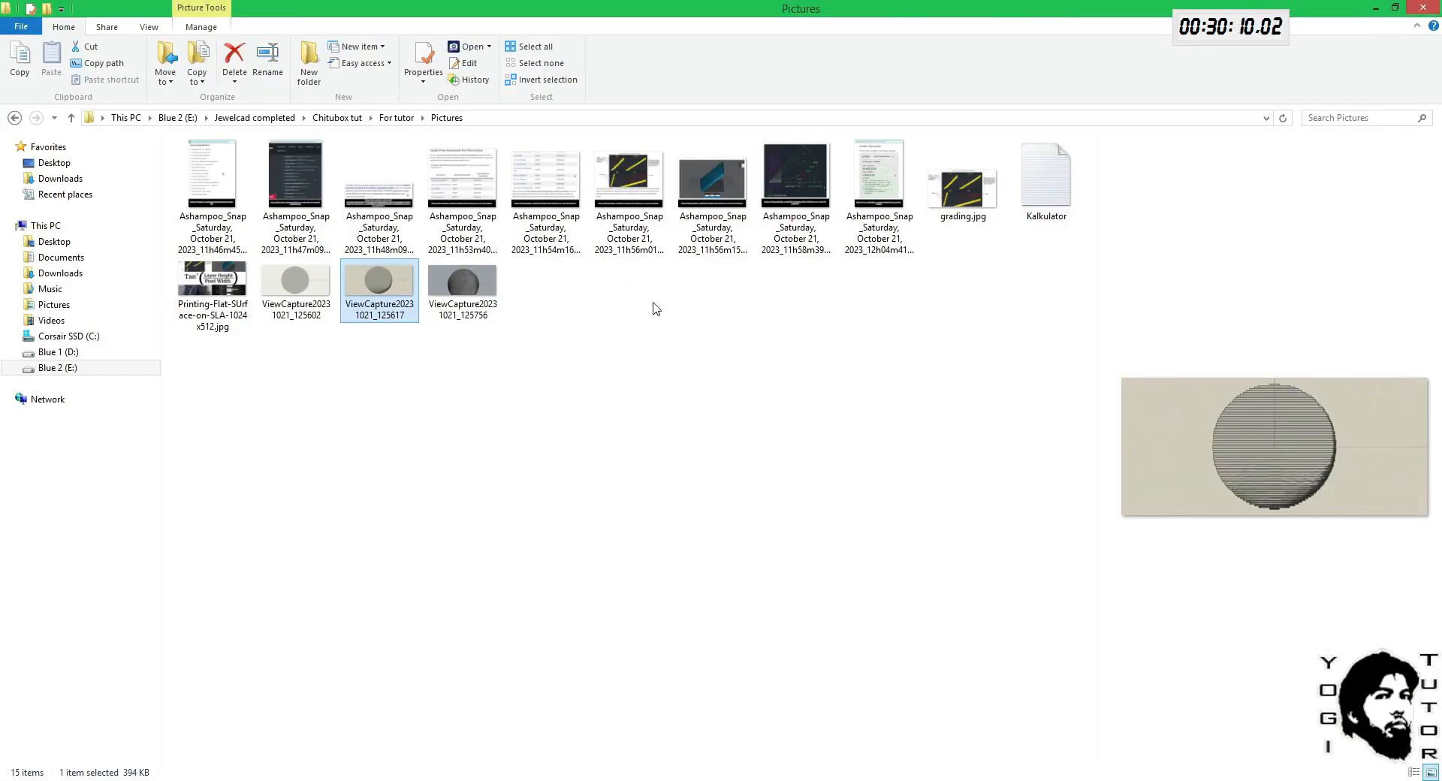
Step: Open the ViewCapture20231021_125756 image and examine the stepped layers on the sphere's top at 150%
{"action": "double_click", "coordinate": [466, 297]}
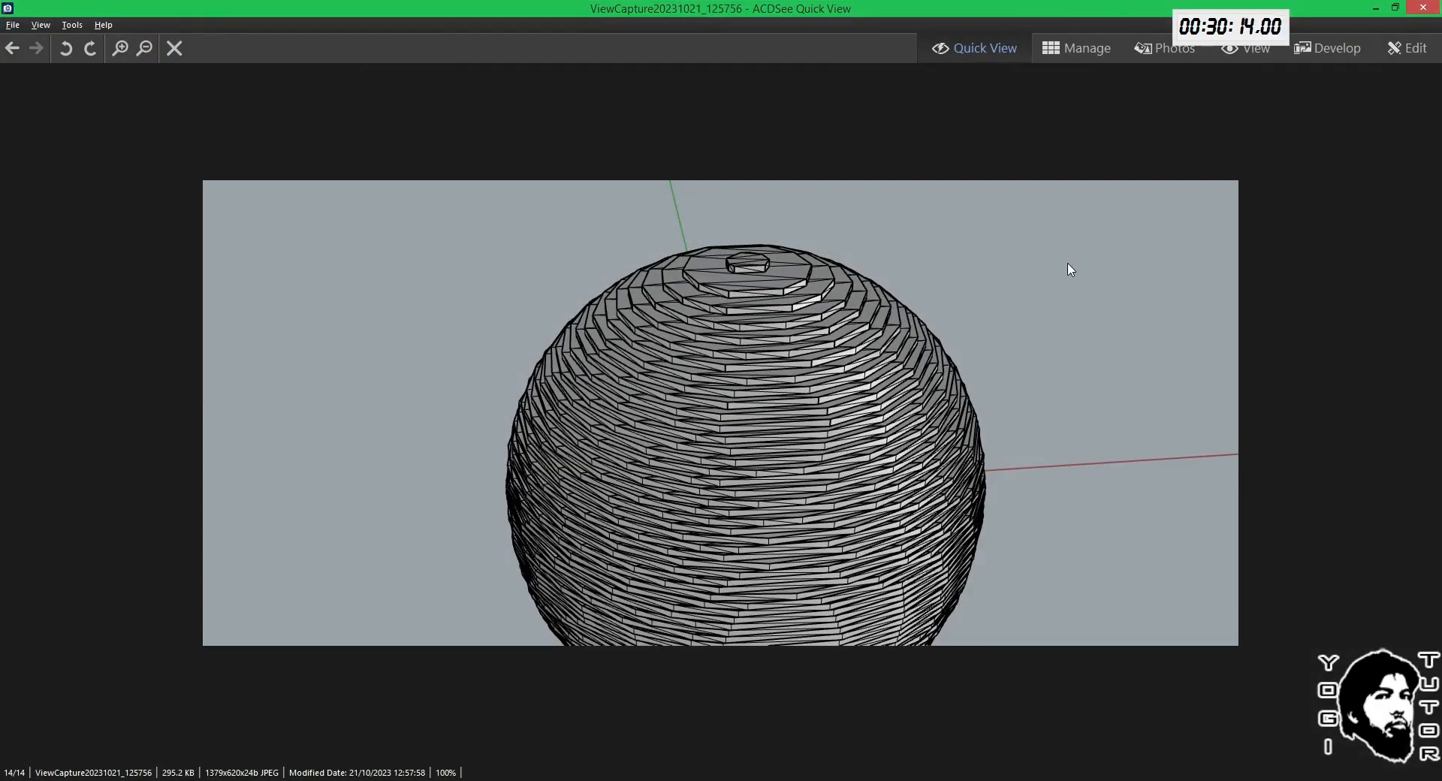
{"action": "scroll", "coordinate": [1072, 268], "scroll_direction": "up", "scroll_amount": 1, "text": "ctrl"}
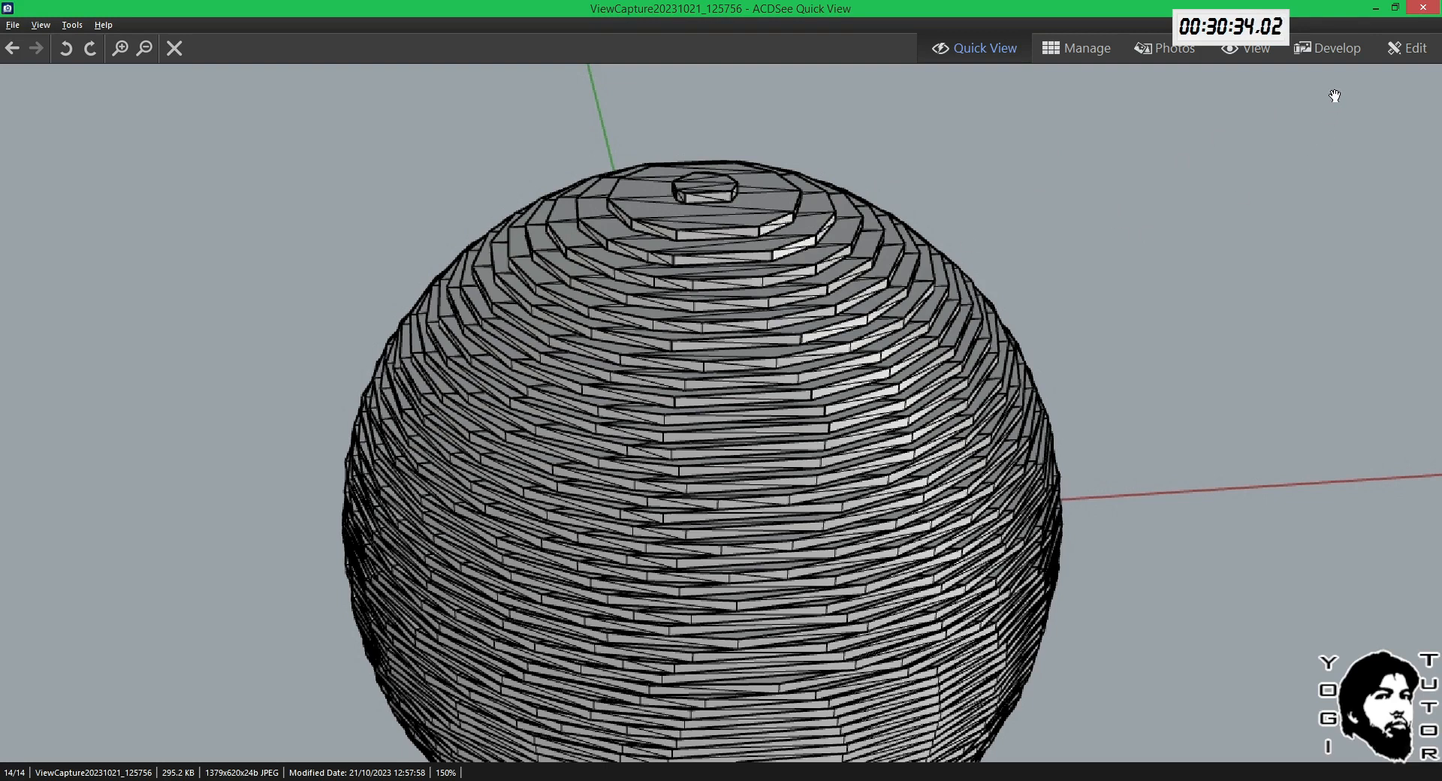
{"action": "left_click", "coordinate": [1374, 9]}
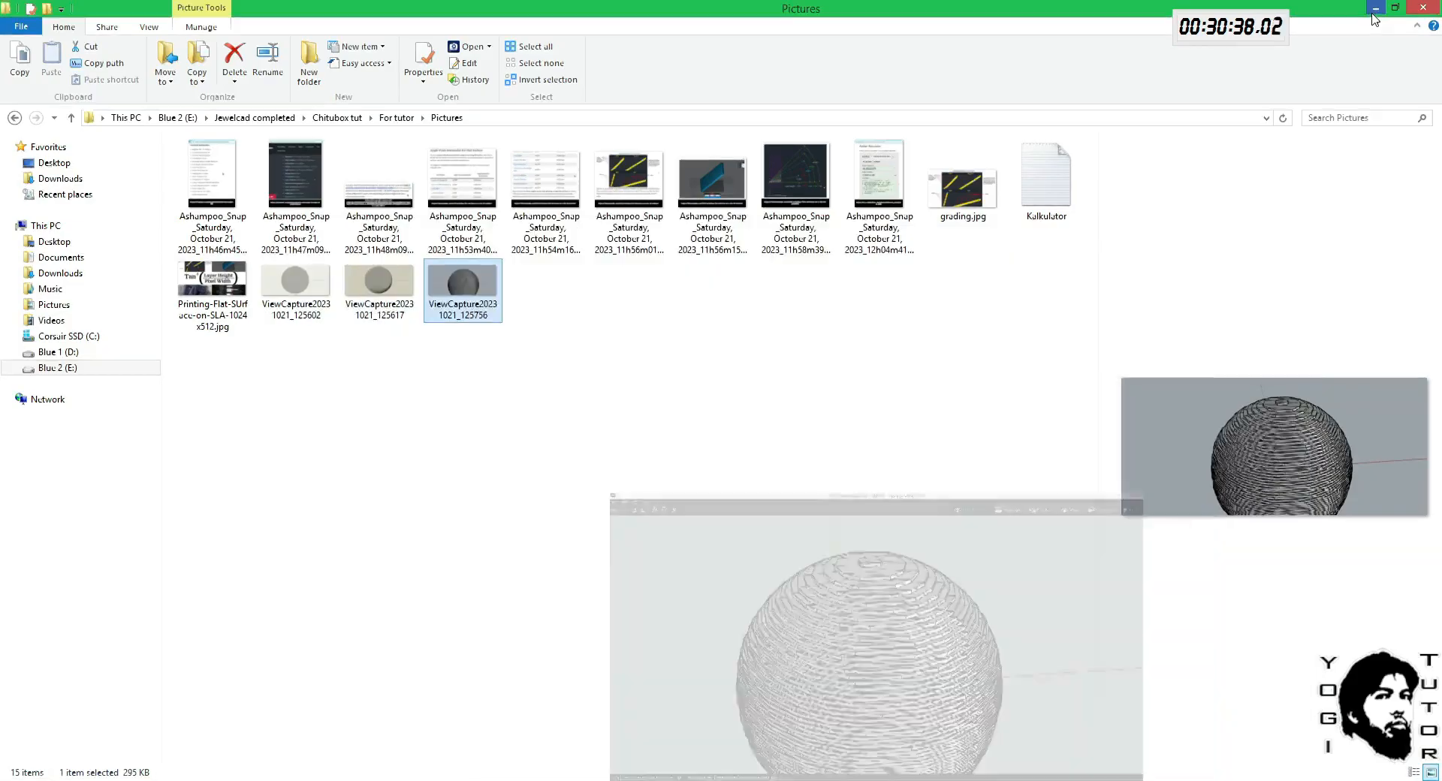
Step: Switch to JewelCAD, create a shaded sphere at the world origin, and enlarge it uniformly by a factor of about 6.87
{"action": "mouse_move", "coordinate": [798, 773]}
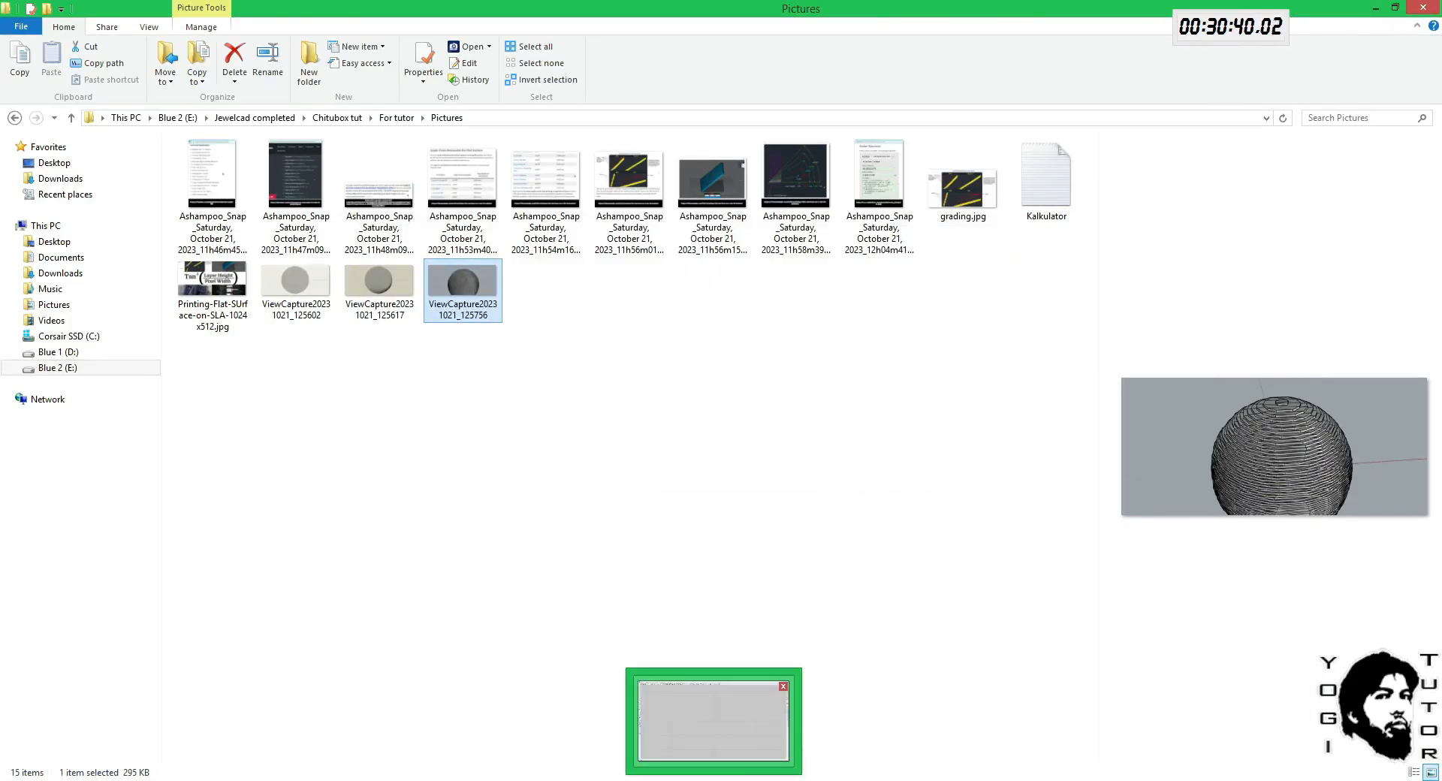
{"action": "left_click", "coordinate": [825, 717]}
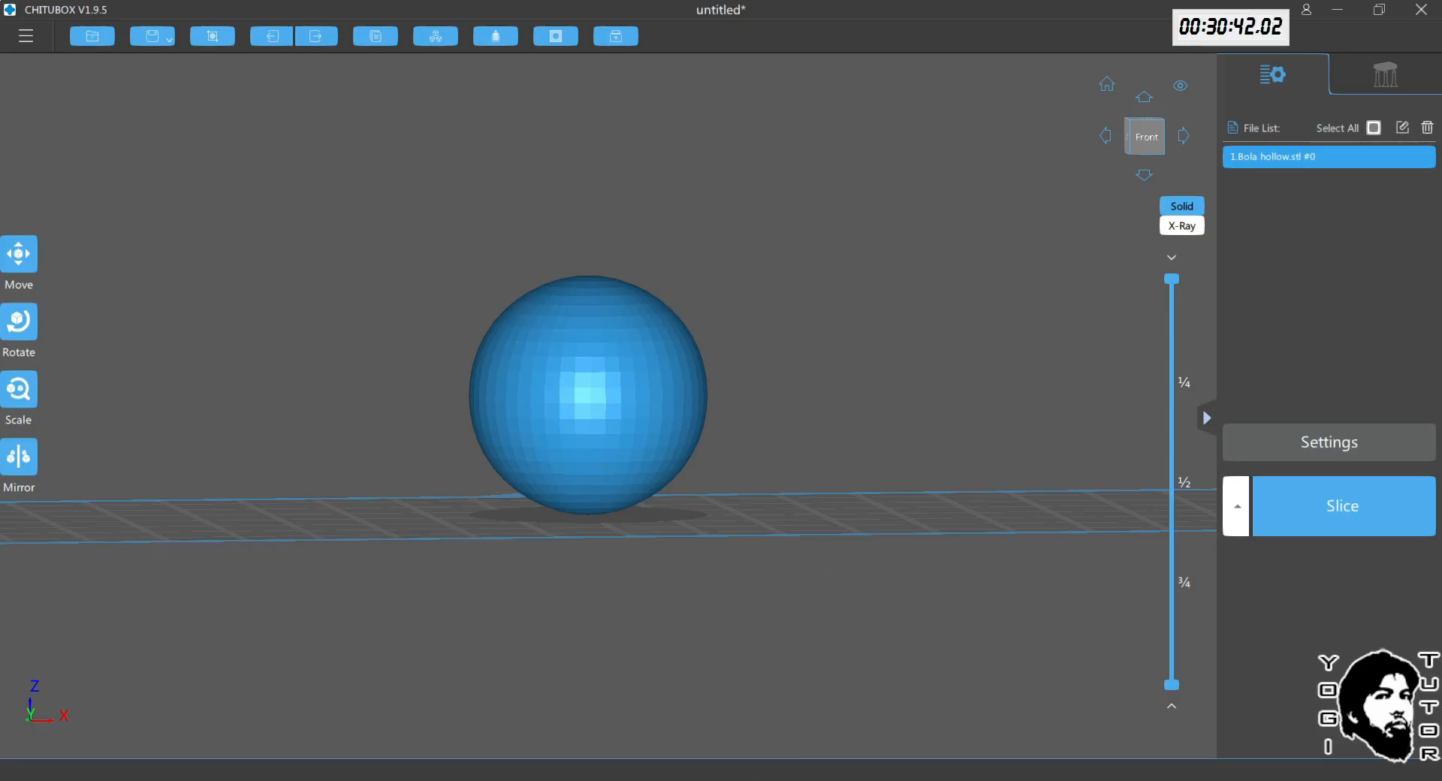
{"action": "left_click", "coordinate": [713, 776]}
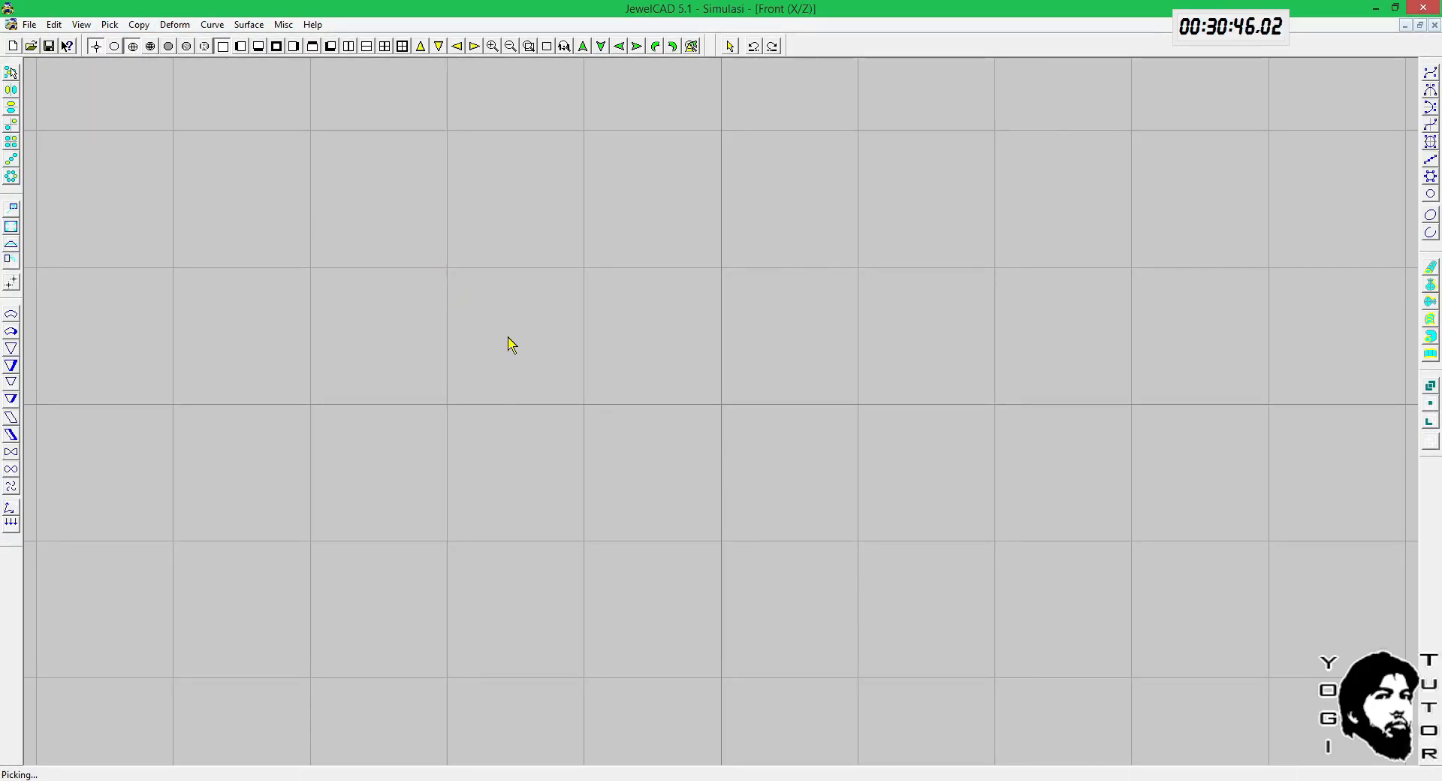
{"action": "left_click", "coordinate": [249, 24]}
{"action": "left_click", "coordinate": [265, 198]}
{"action": "key", "text": "F8"}
{"action": "key", "text": "s"}
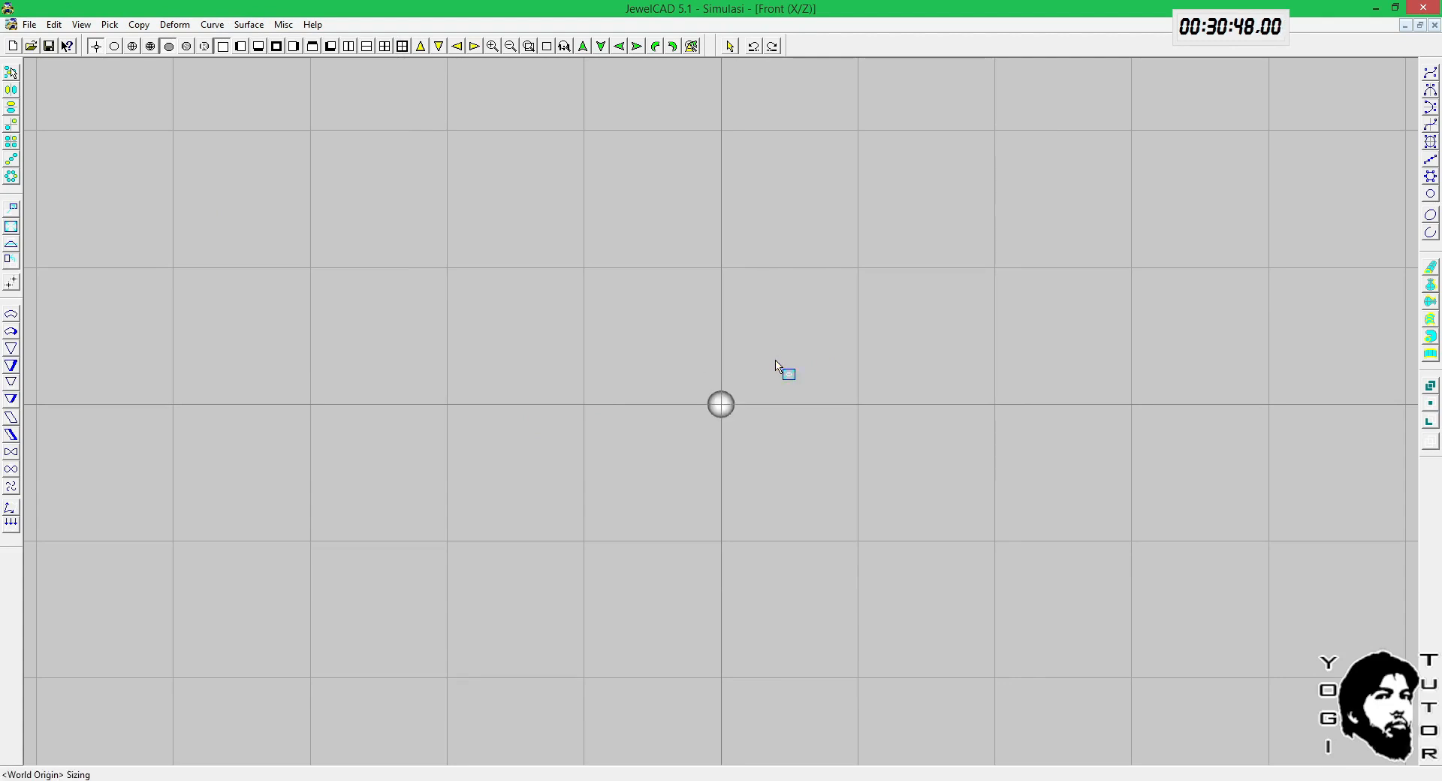
{"action": "left_click_drag", "start_coordinate": [772, 359], "coordinate": [1023, 295]}
{"action": "left_click_drag", "start_coordinate": [883, 295], "coordinate": [968, 280]}
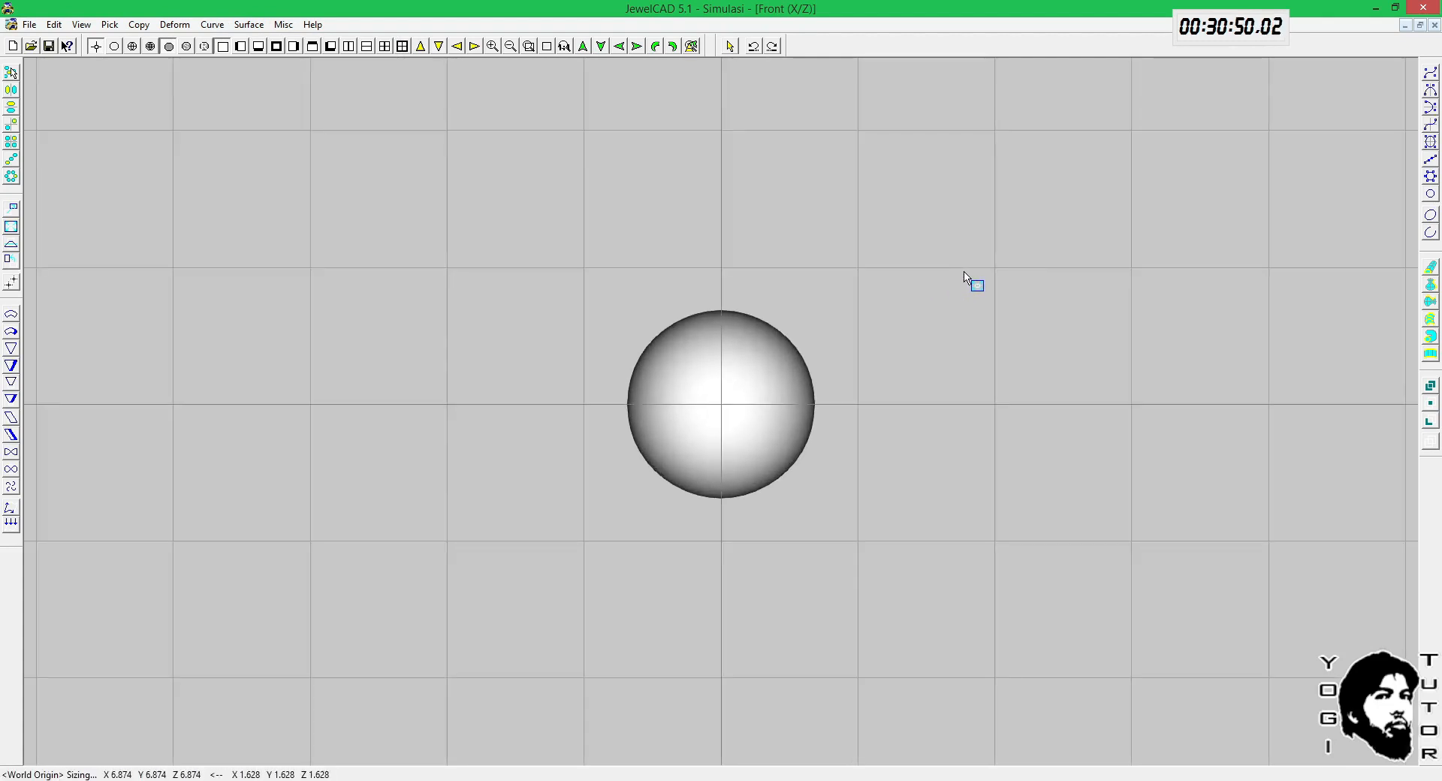
{"action": "key", "text": "alt+m"}
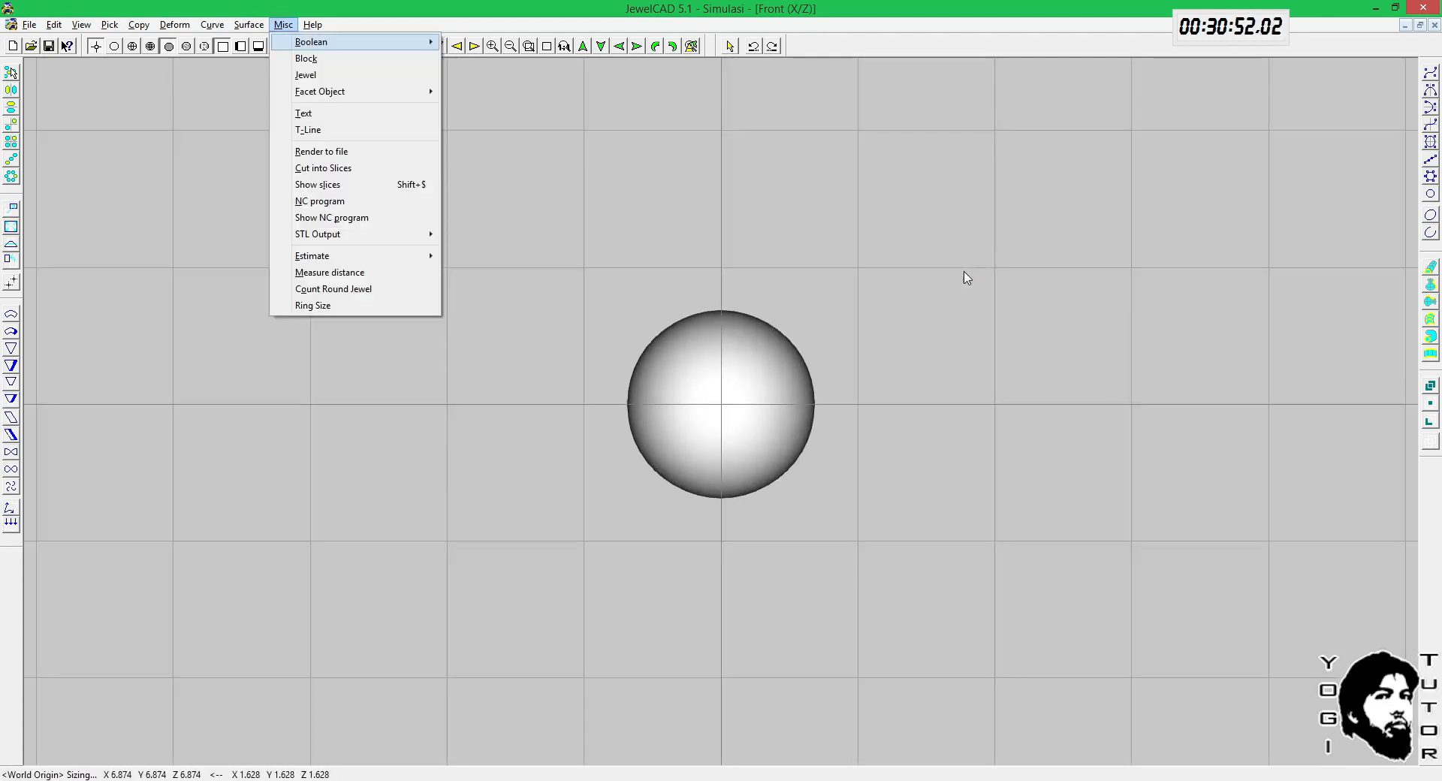
{"action": "key", "text": "c"}
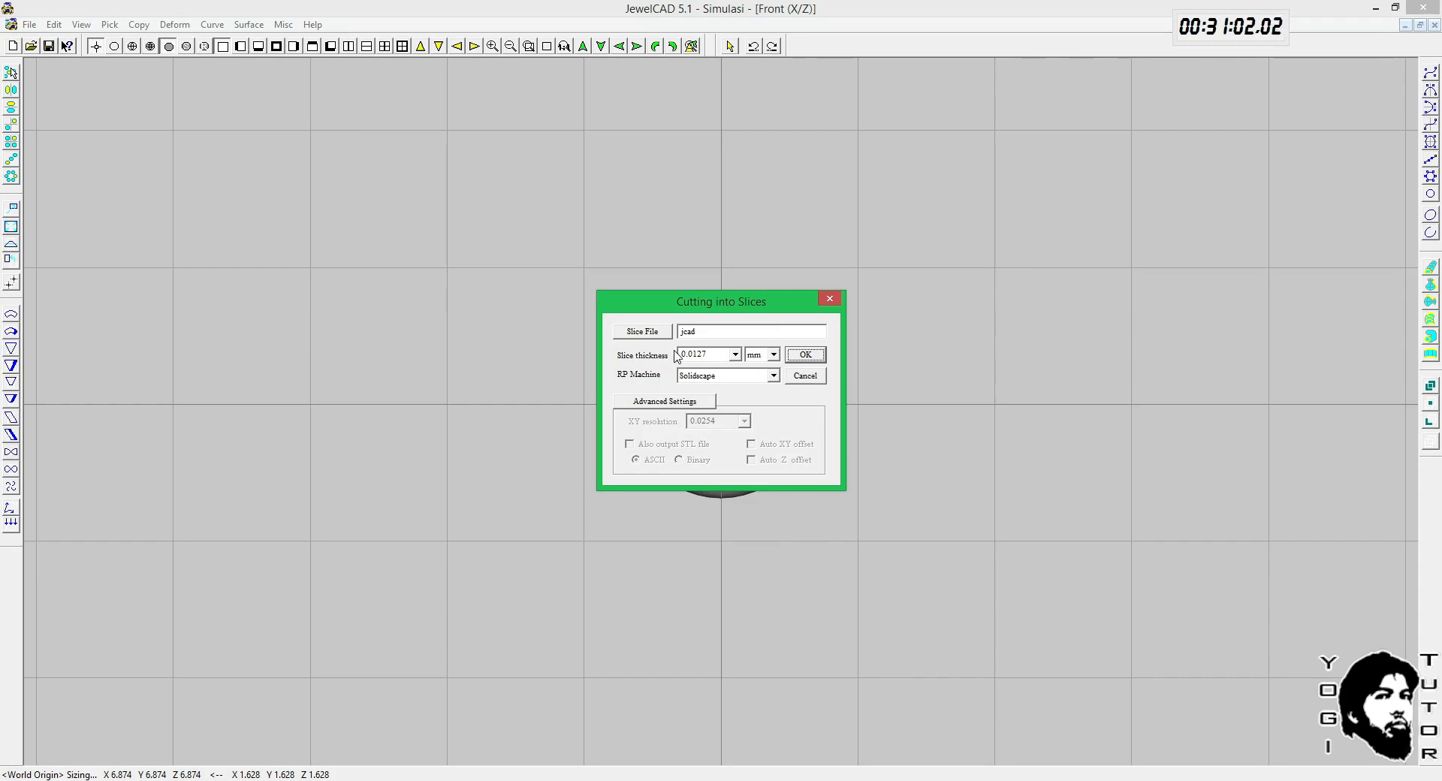
{"action": "left_click", "coordinate": [802, 376]}
Step: Switch to CHITUBOX and examine the hollow ball model's surface on the build plate
{"action": "mouse_move", "coordinate": [861, 776]}
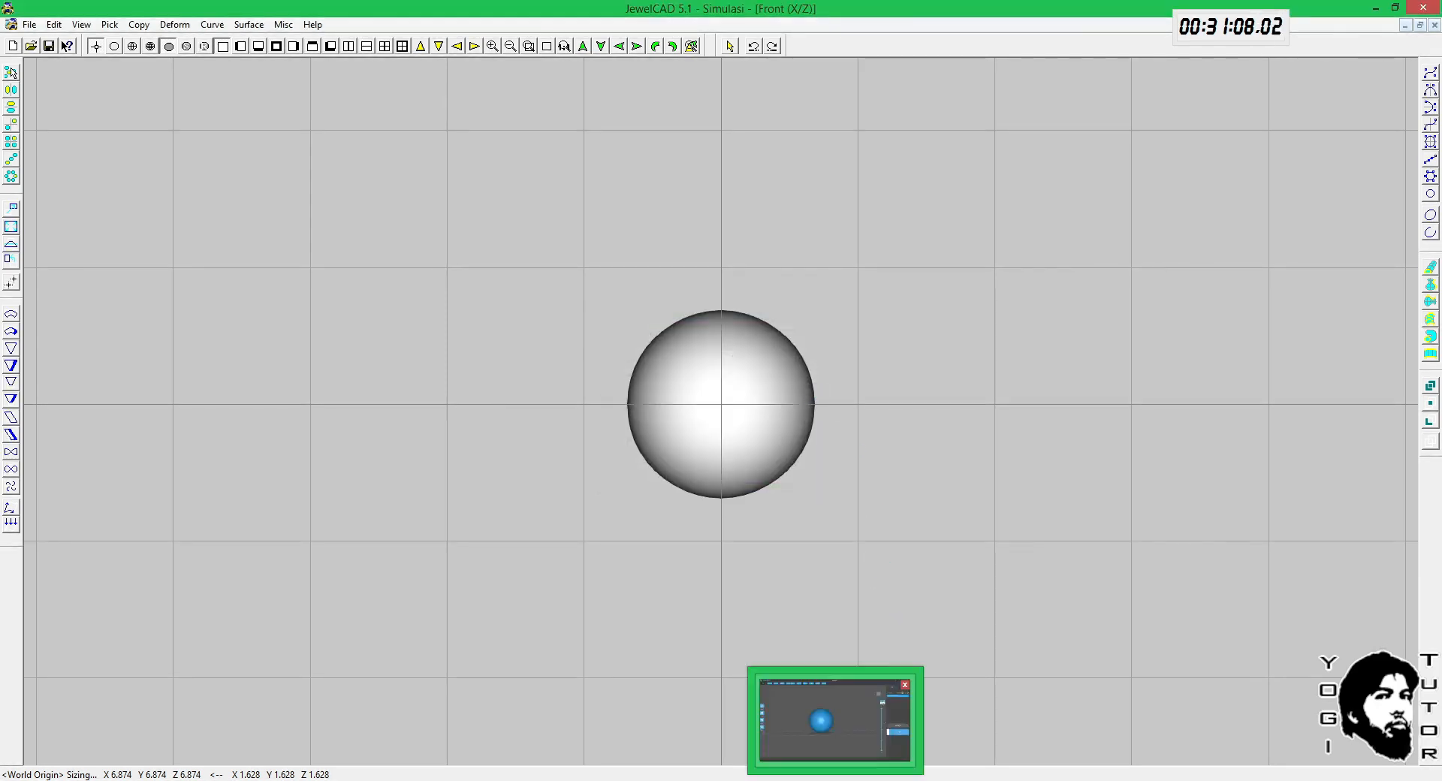
{"action": "left_click", "coordinate": [847, 732]}
{"action": "left_click_drag", "start_coordinate": [764, 369], "coordinate": [769, 368]}
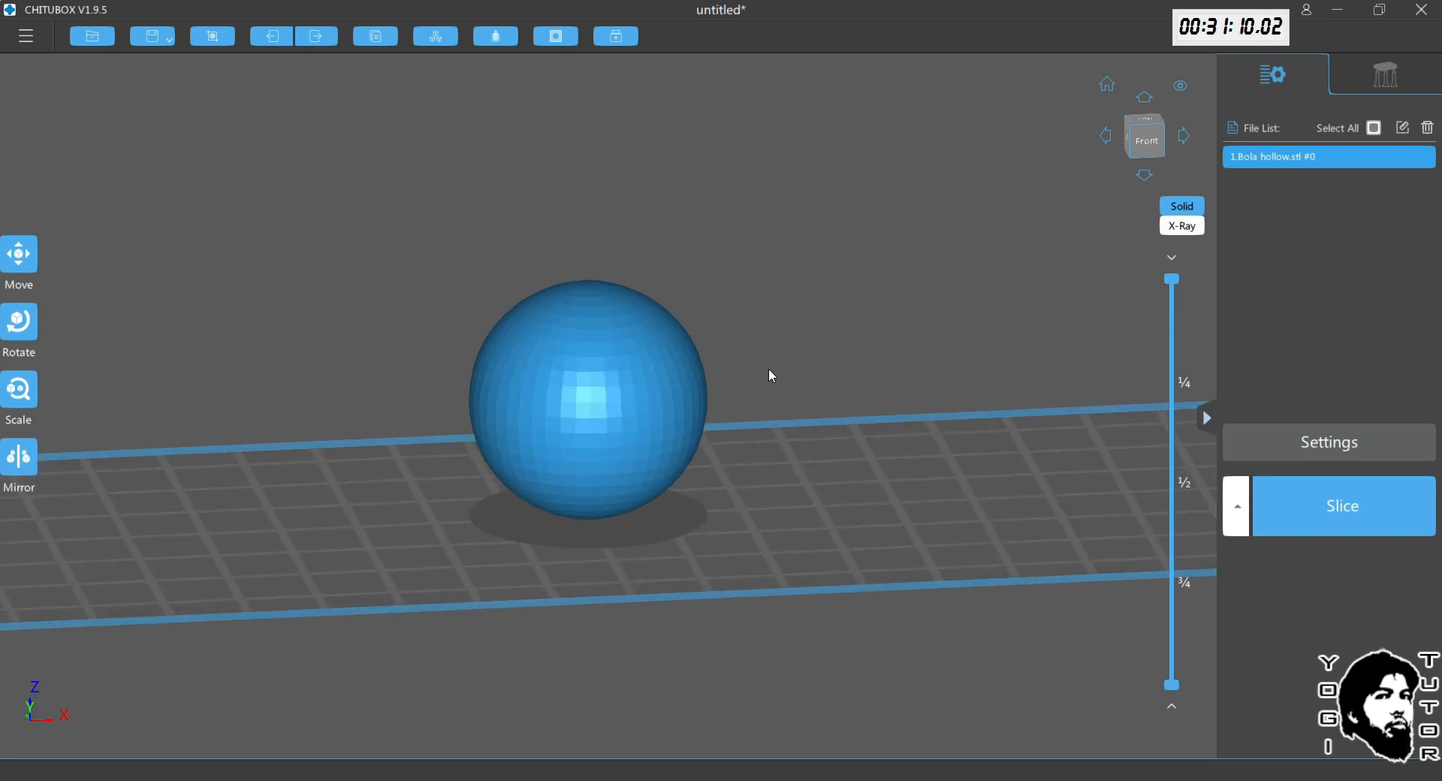
{"action": "left_click", "coordinate": [691, 392]}
{"action": "scroll", "coordinate": [691, 391], "scroll_direction": "up", "scroll_amount": 2}
{"action": "left_click", "coordinate": [750, 365]}
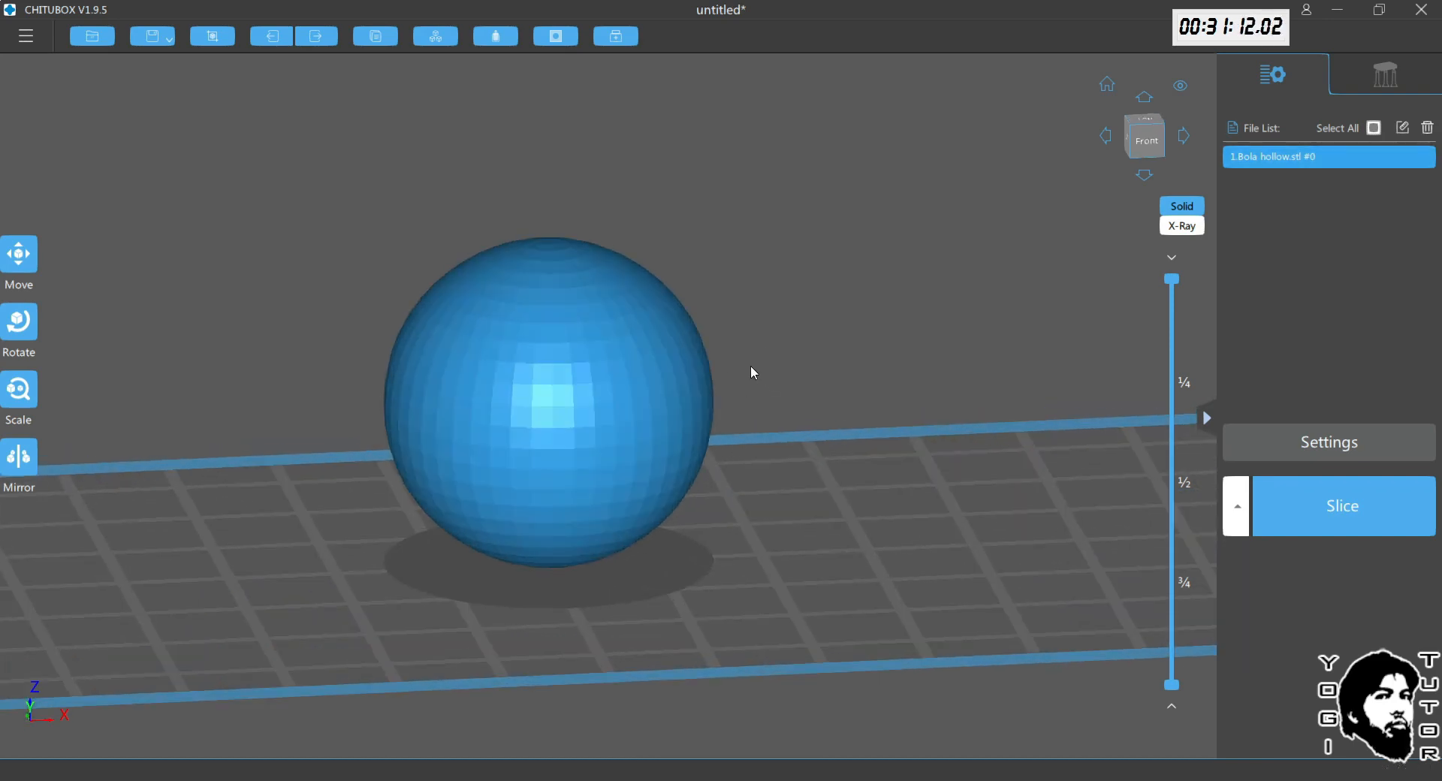
{"action": "mouse_move", "coordinate": [750, 365]}
{"action": "left_mouse_down"}
{"action": "mouse_move", "coordinate": [713, 345]}
{"action": "mouse_move", "coordinate": [754, 353]}
{"action": "mouse_move", "coordinate": [739, 355]}
{"action": "left_mouse_up"}
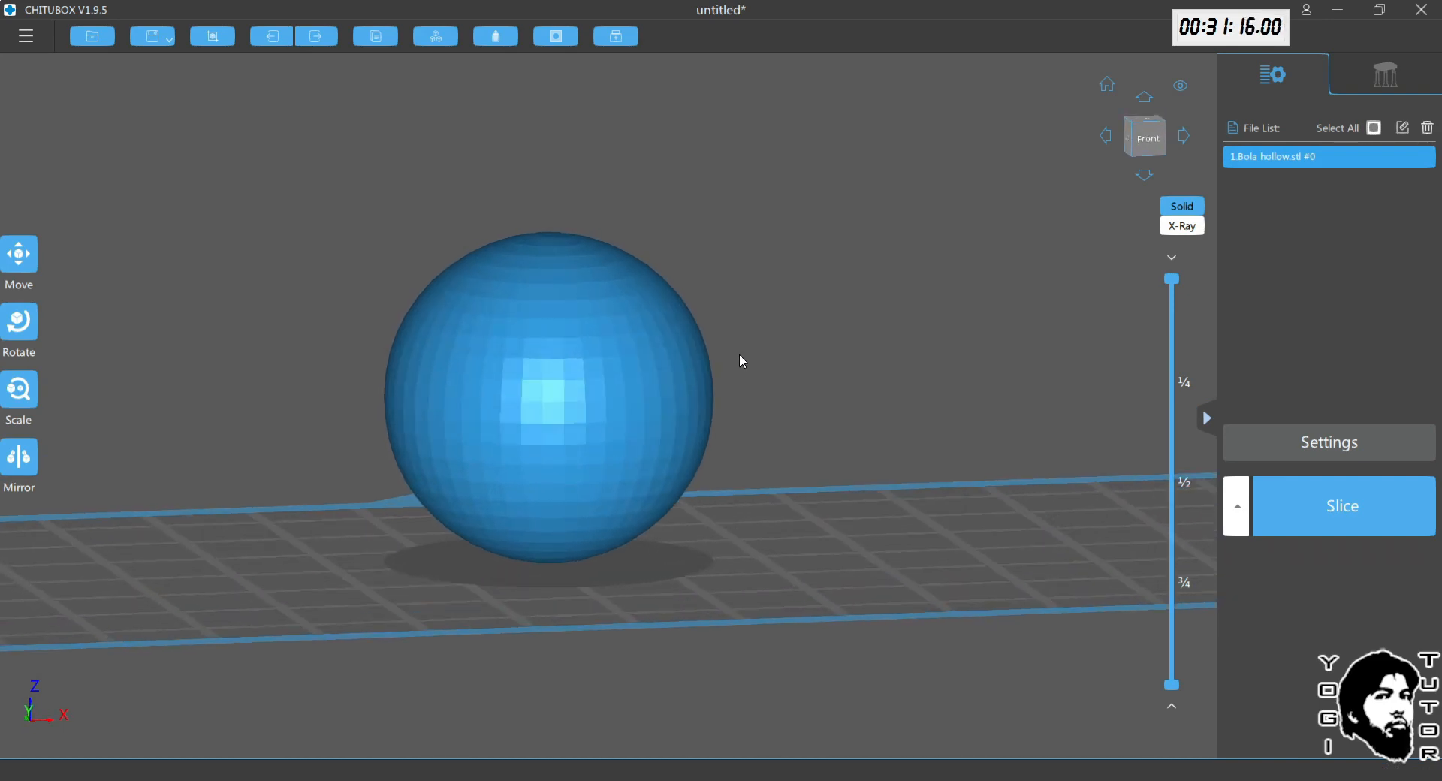
{"action": "left_click", "coordinate": [679, 334]}
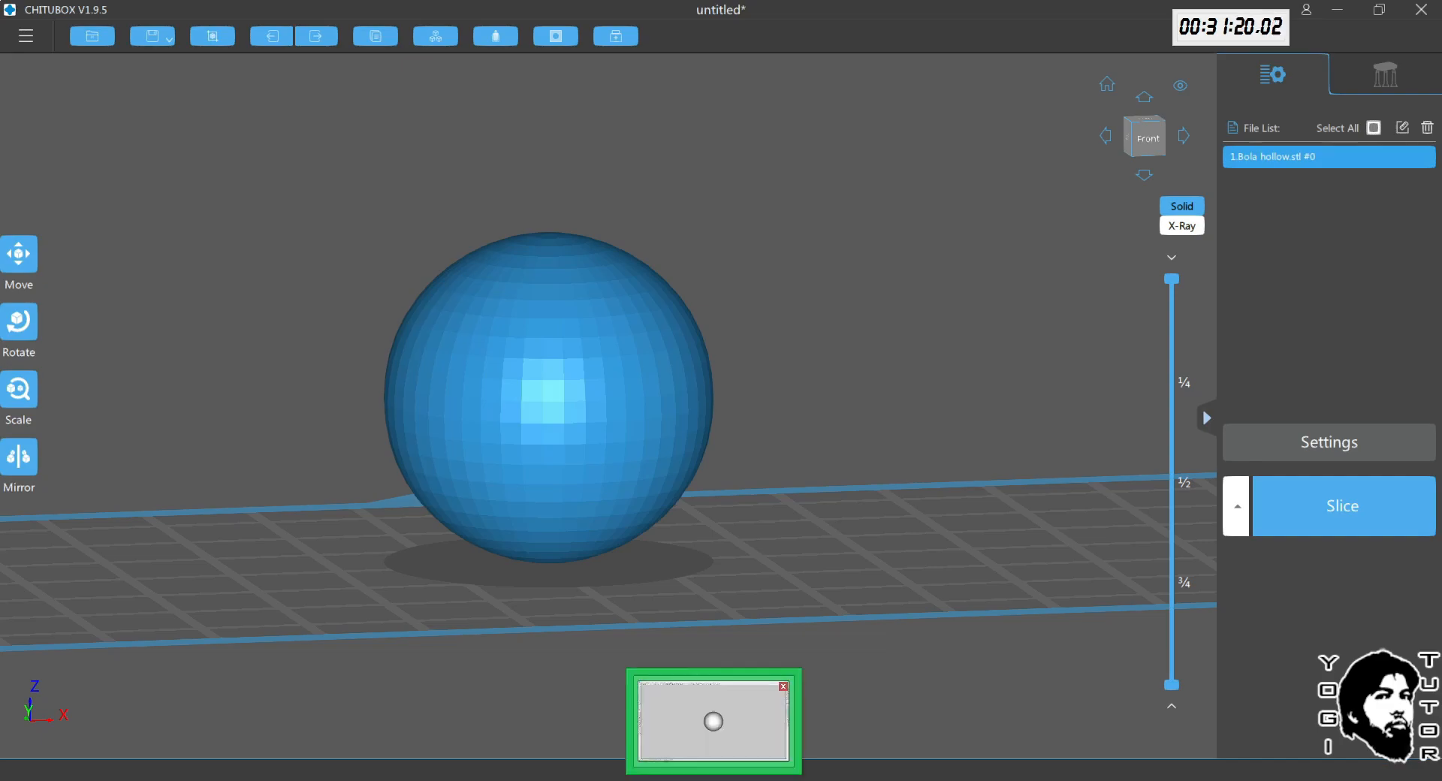
Step: Switch to JewelCAD and examine the original sphere's smoothness up close for comparison
{"action": "left_click", "coordinate": [713, 721]}
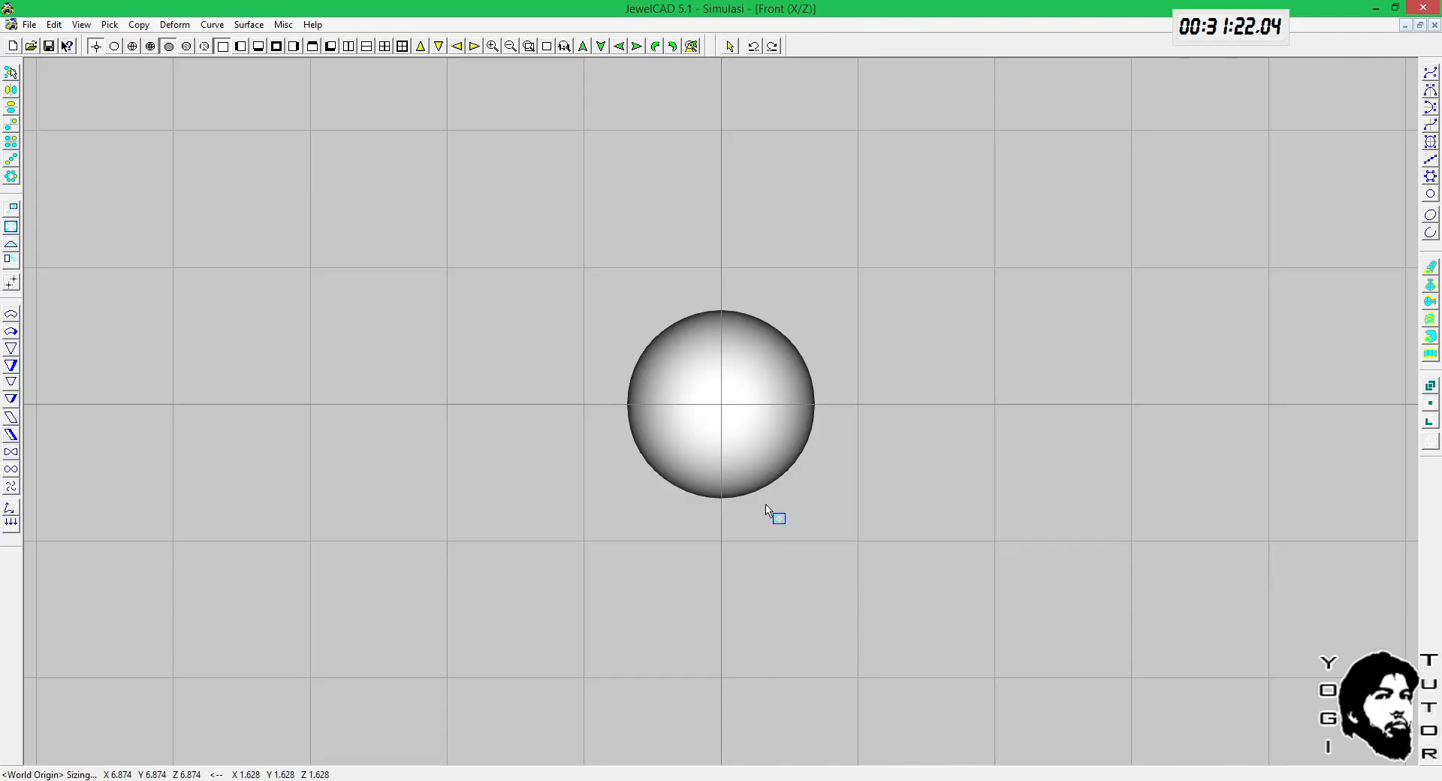
{"action": "scroll", "coordinate": [781, 434], "scroll_direction": "up", "scroll_amount": 3}
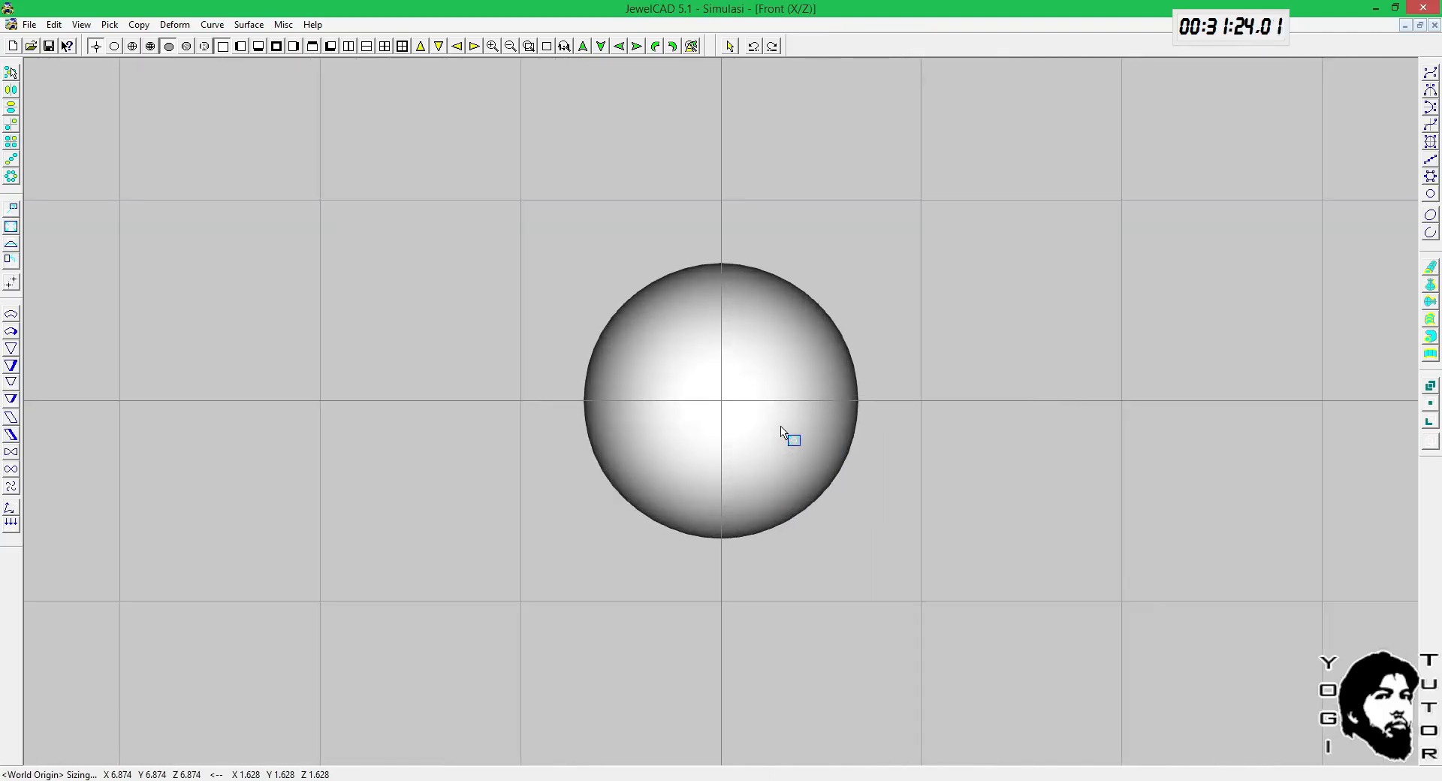
{"action": "scroll", "coordinate": [781, 433], "scroll_direction": "up", "scroll_amount": 1}
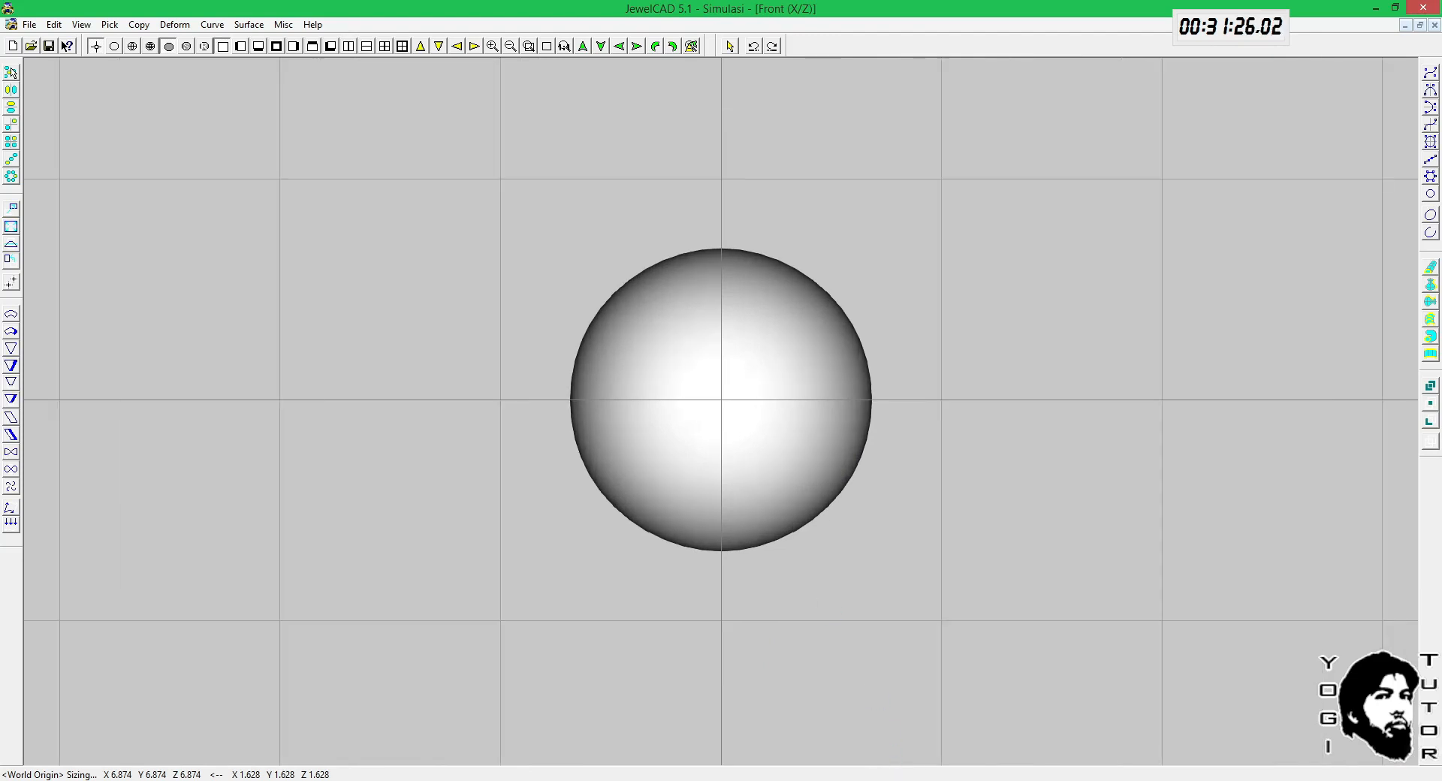
Step: Switch to CHITUBOX, slice the hollow ball model and preview its cross-sections across the layers up to the top one
{"action": "mouse_move", "coordinate": [713, 780]}
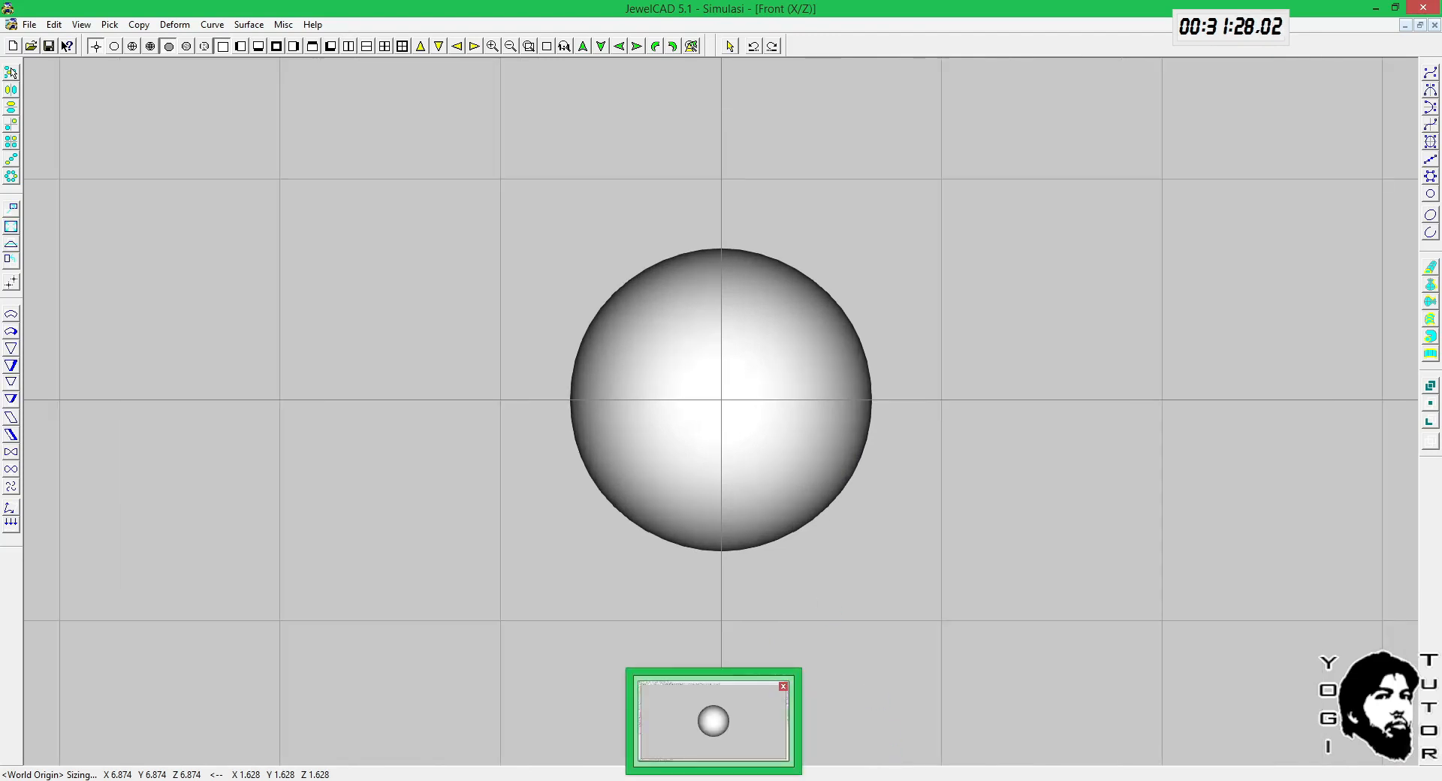
{"action": "left_click", "coordinate": [817, 720]}
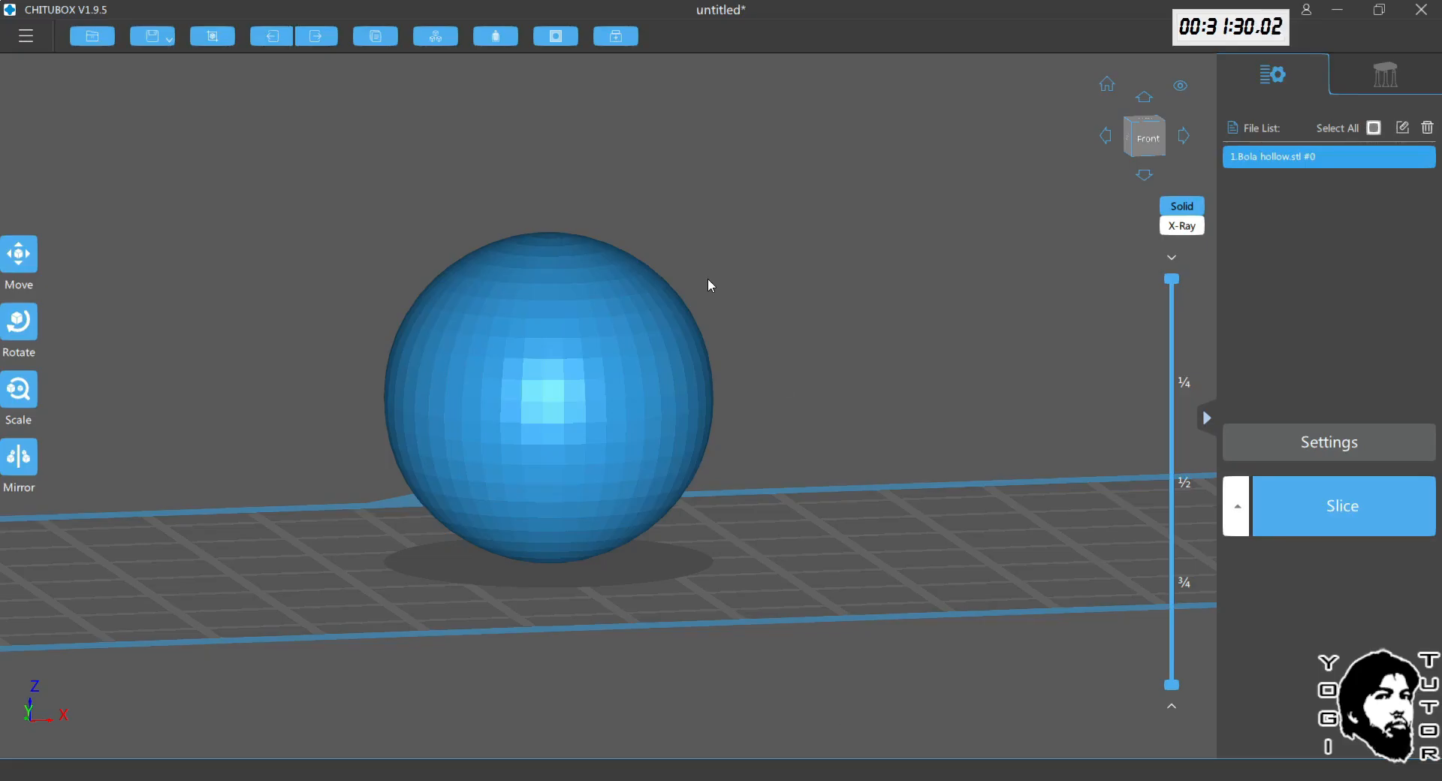
{"action": "left_click", "coordinate": [1311, 524]}
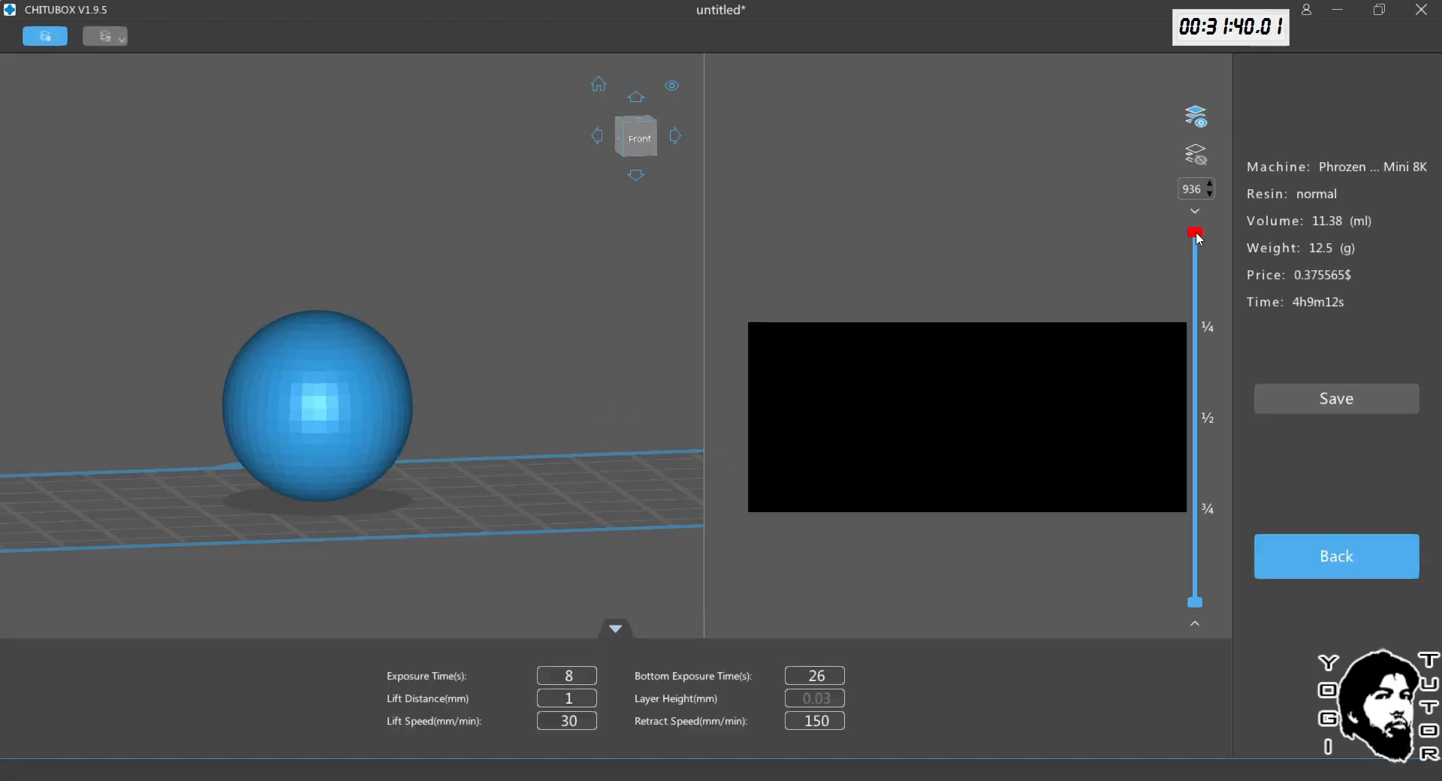
{"action": "left_click_drag", "start_coordinate": [1195, 249], "coordinate": [1190, 315]}
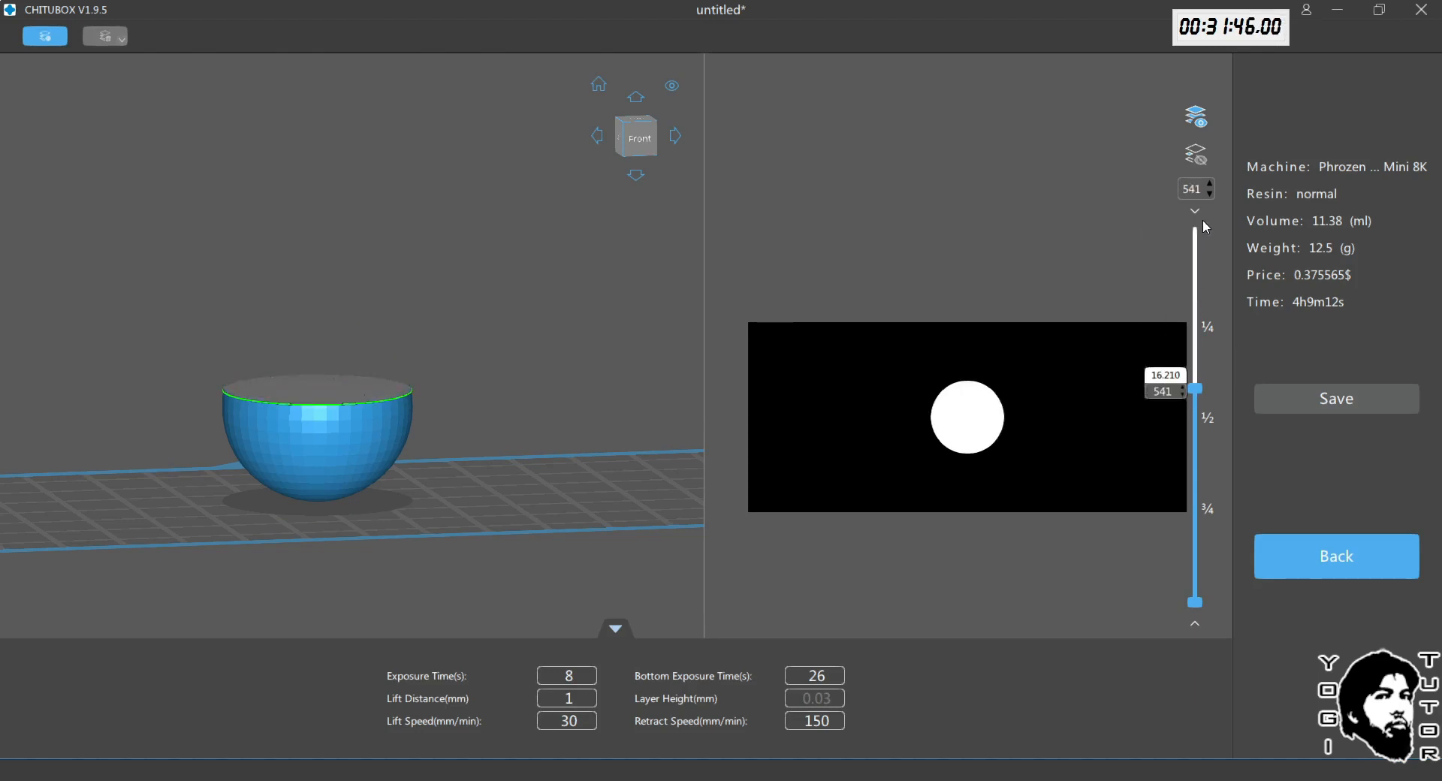
{"action": "left_click_drag", "start_coordinate": [1202, 221], "coordinate": [1202, 189]}
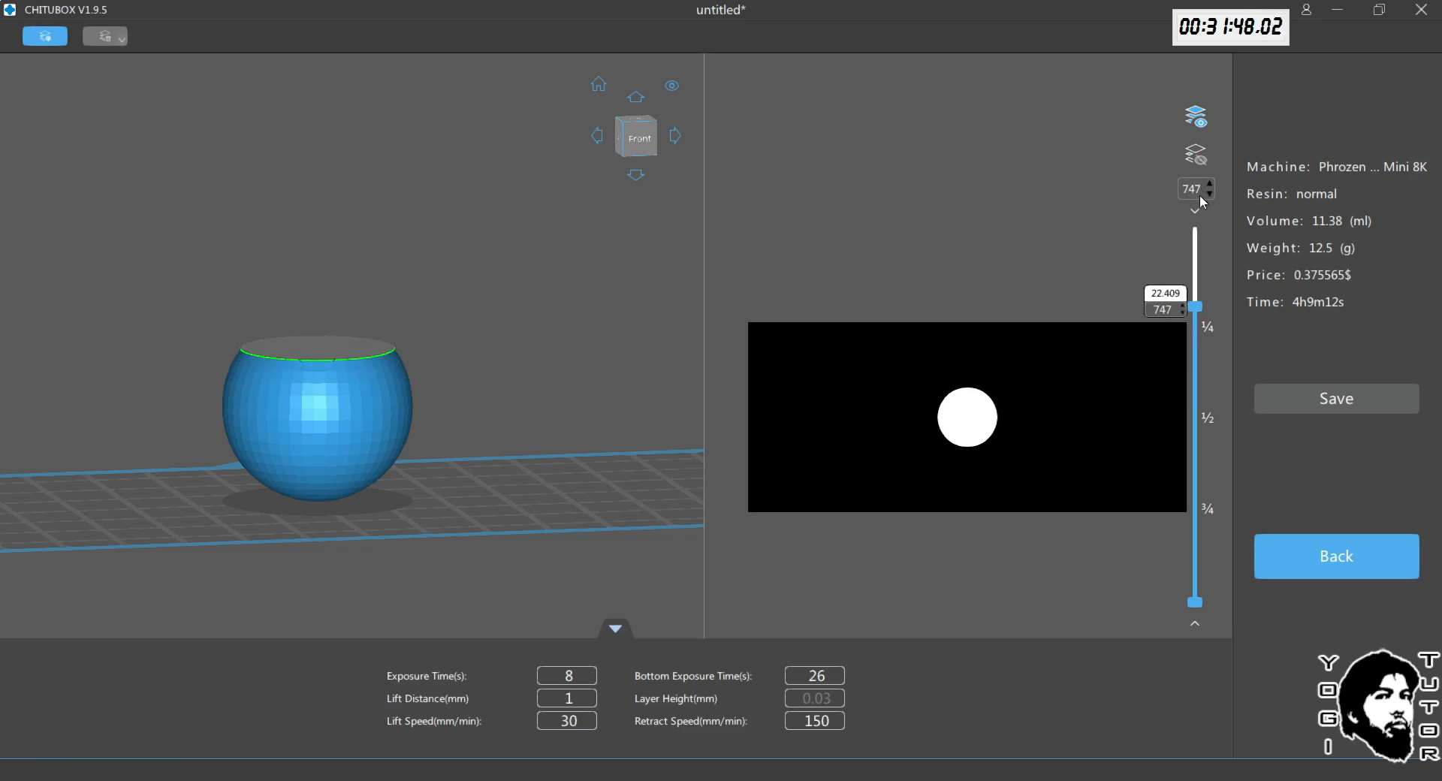
{"action": "left_click_drag", "start_coordinate": [1194, 245], "coordinate": [1194, 230]}
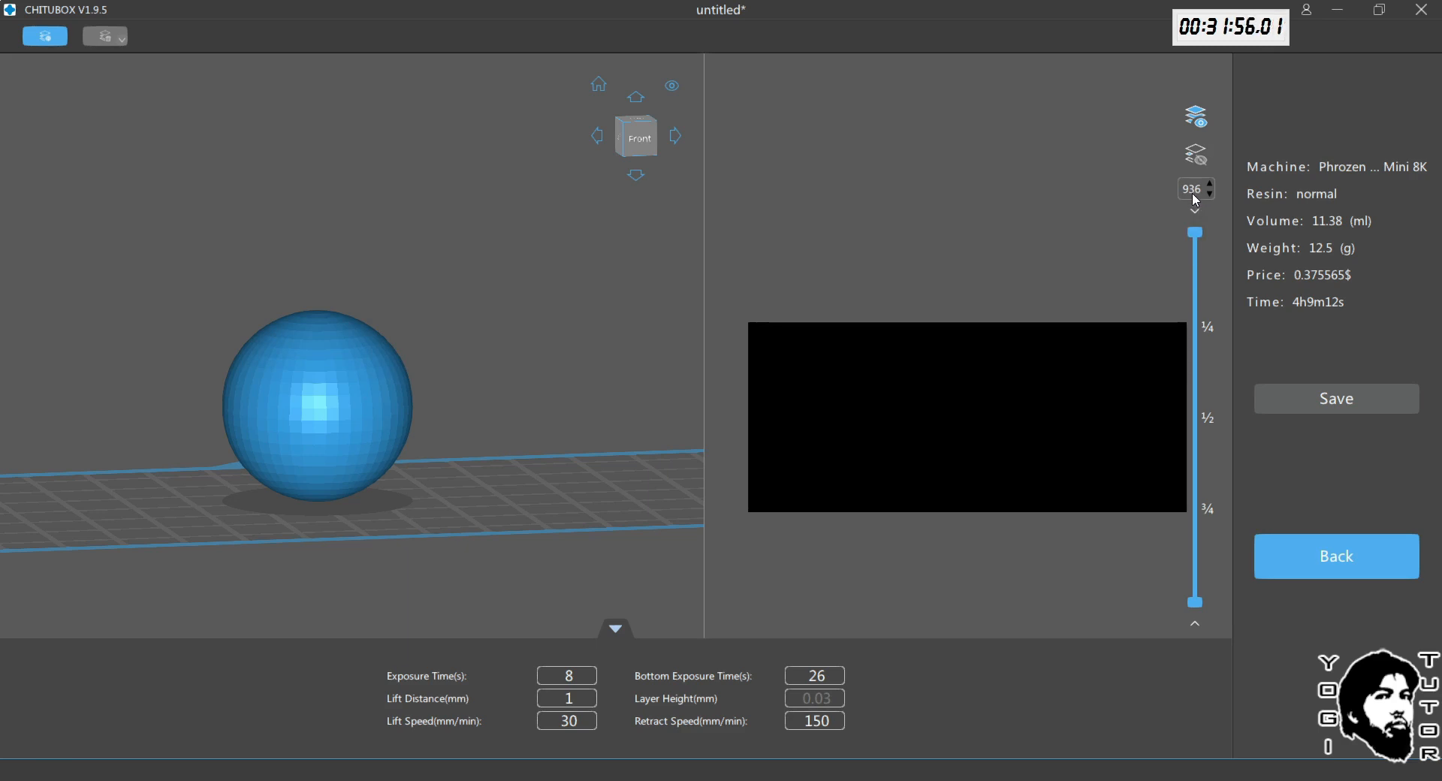
{"action": "mouse_move", "coordinate": [1194, 209]}
Step: Check the layer height in the BlueCast X-One 30u print settings and slice the hollow ball again
{"action": "left_click", "coordinate": [1333, 575]}
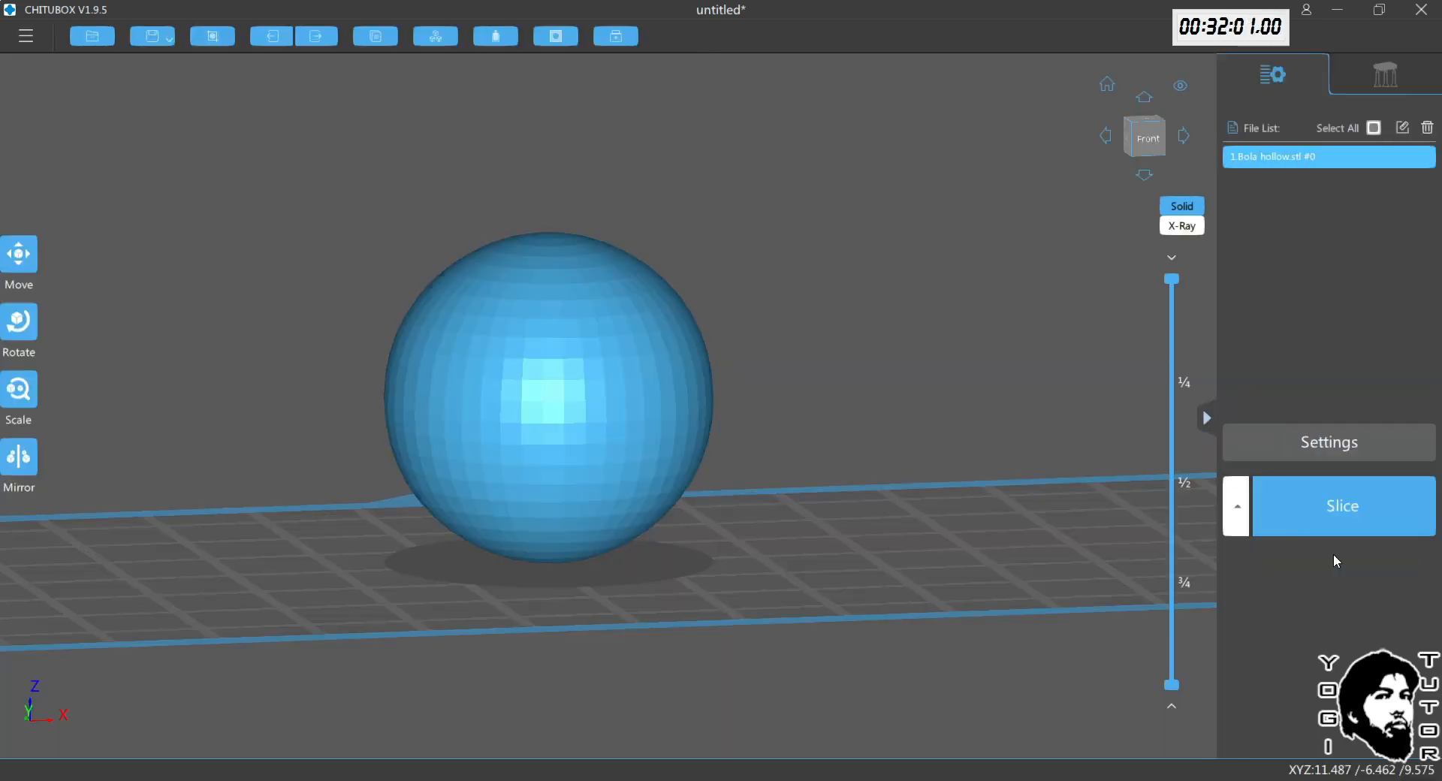
{"action": "left_click", "coordinate": [1330, 456]}
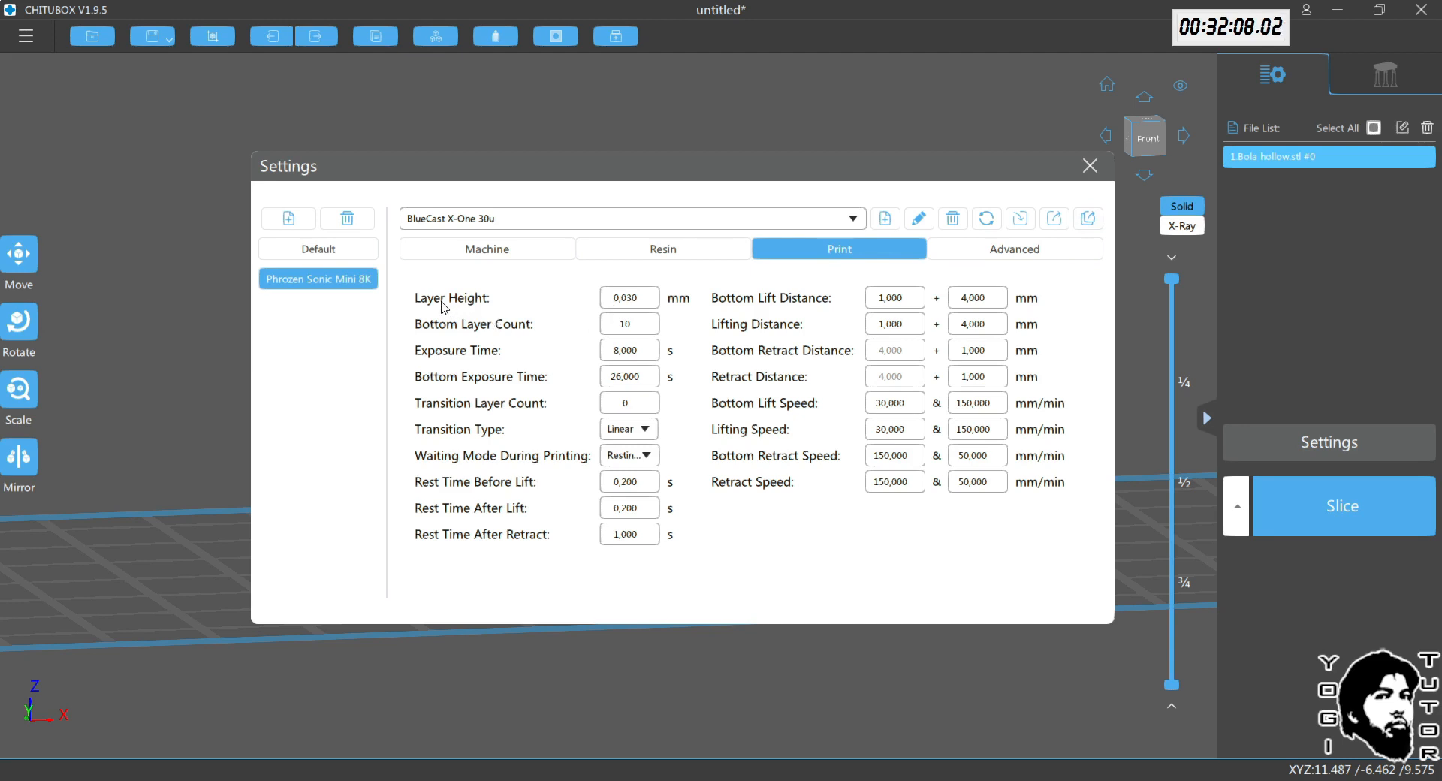
{"action": "left_click", "coordinate": [1090, 166]}
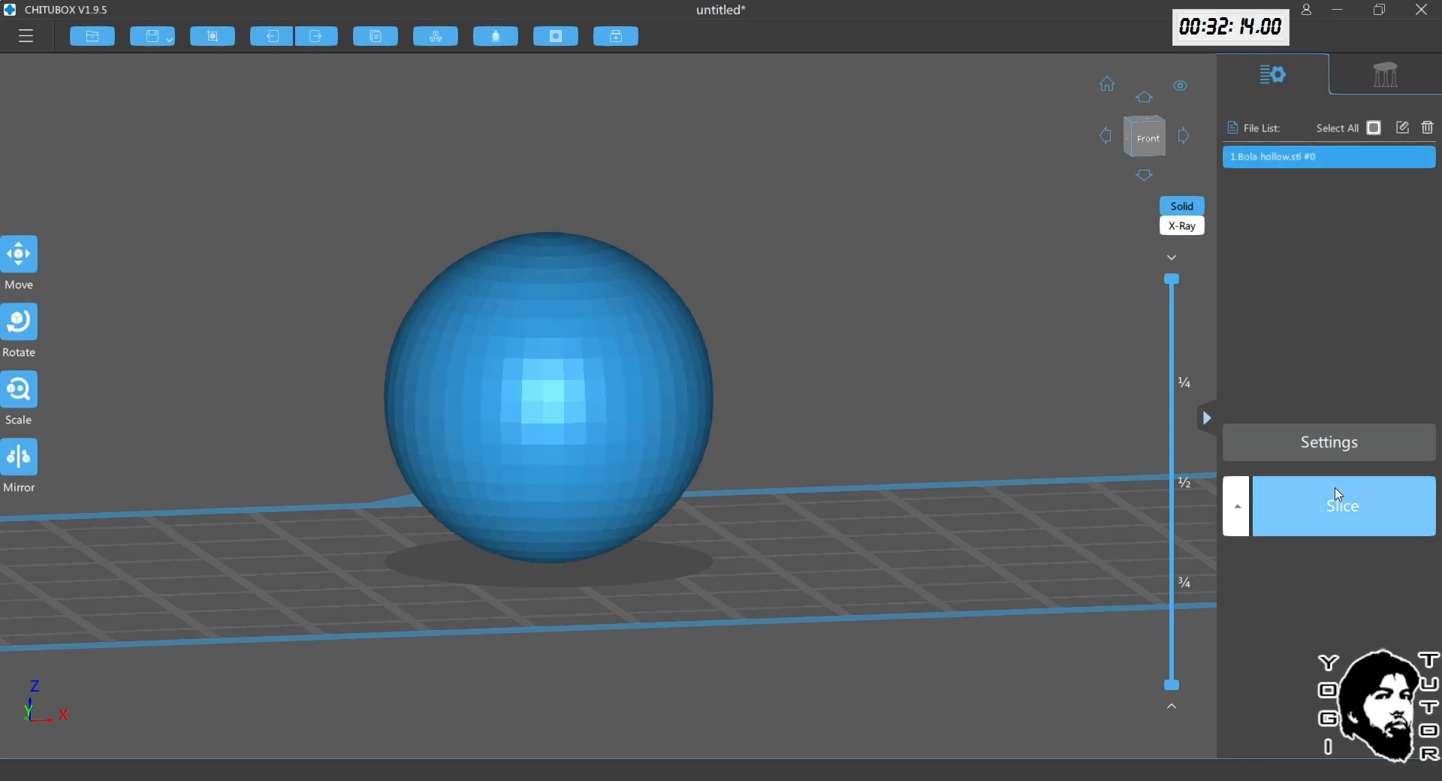
{"action": "left_click", "coordinate": [1338, 513]}
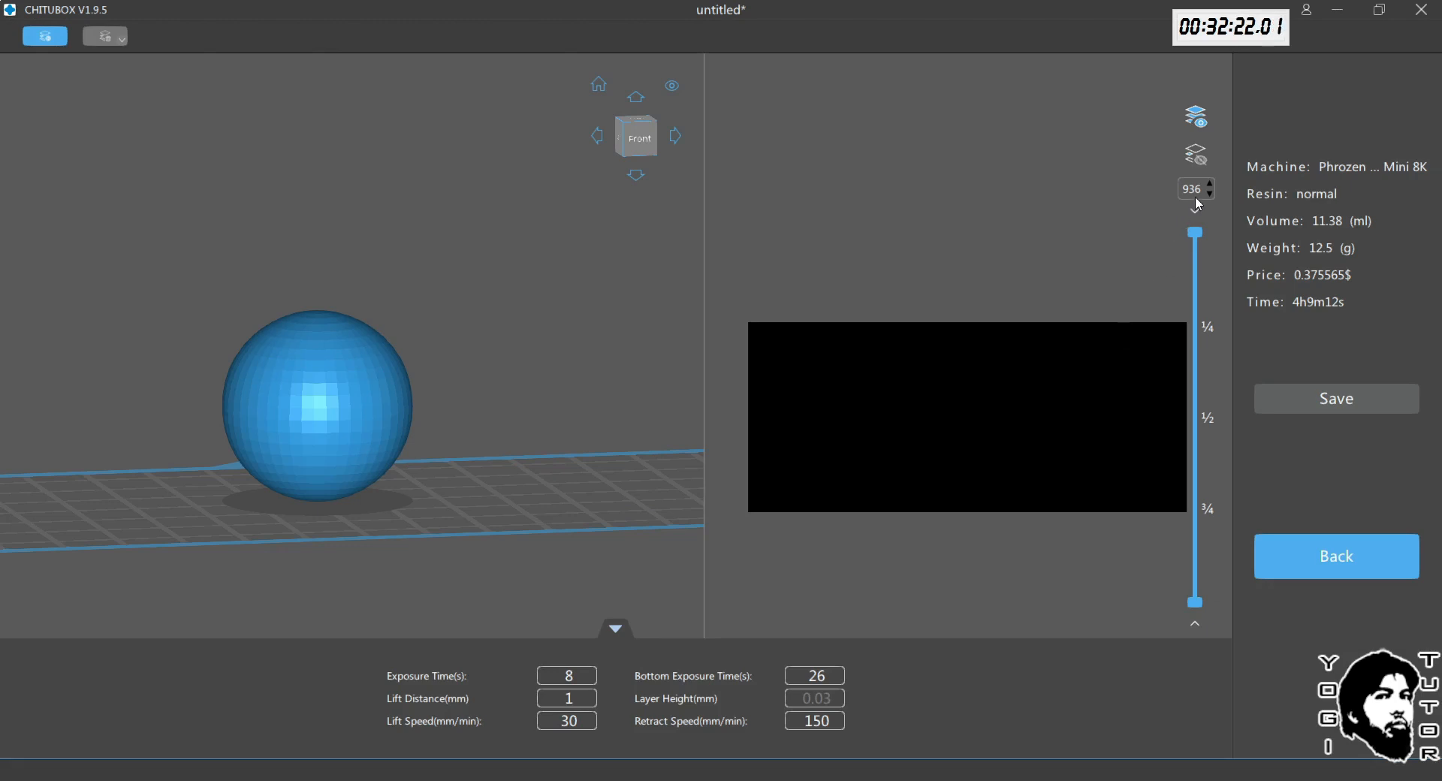
Step: Switch to JewelCAD and open the Cut into Slices settings for the sphere
{"action": "left_click", "coordinate": [714, 779]}
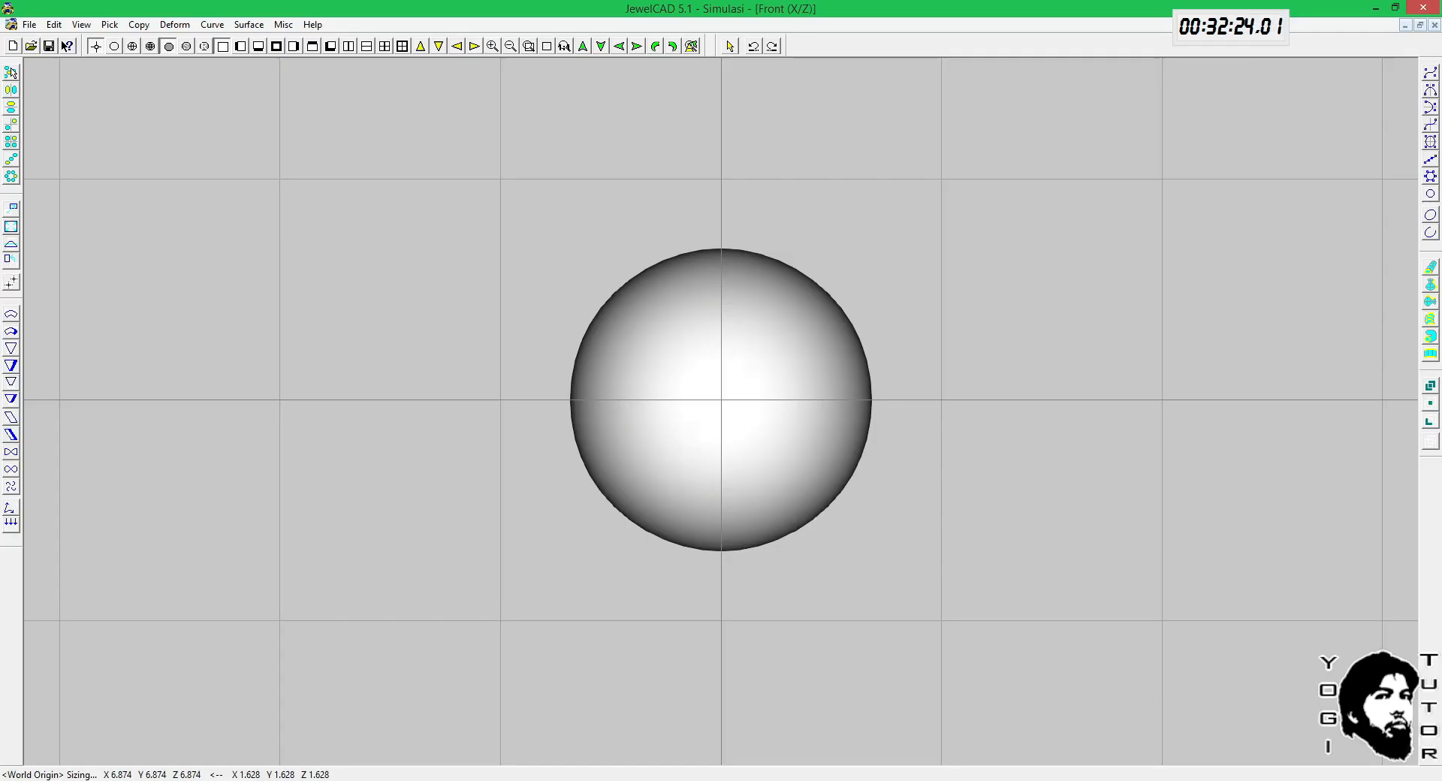
{"action": "key", "text": "alt+m"}
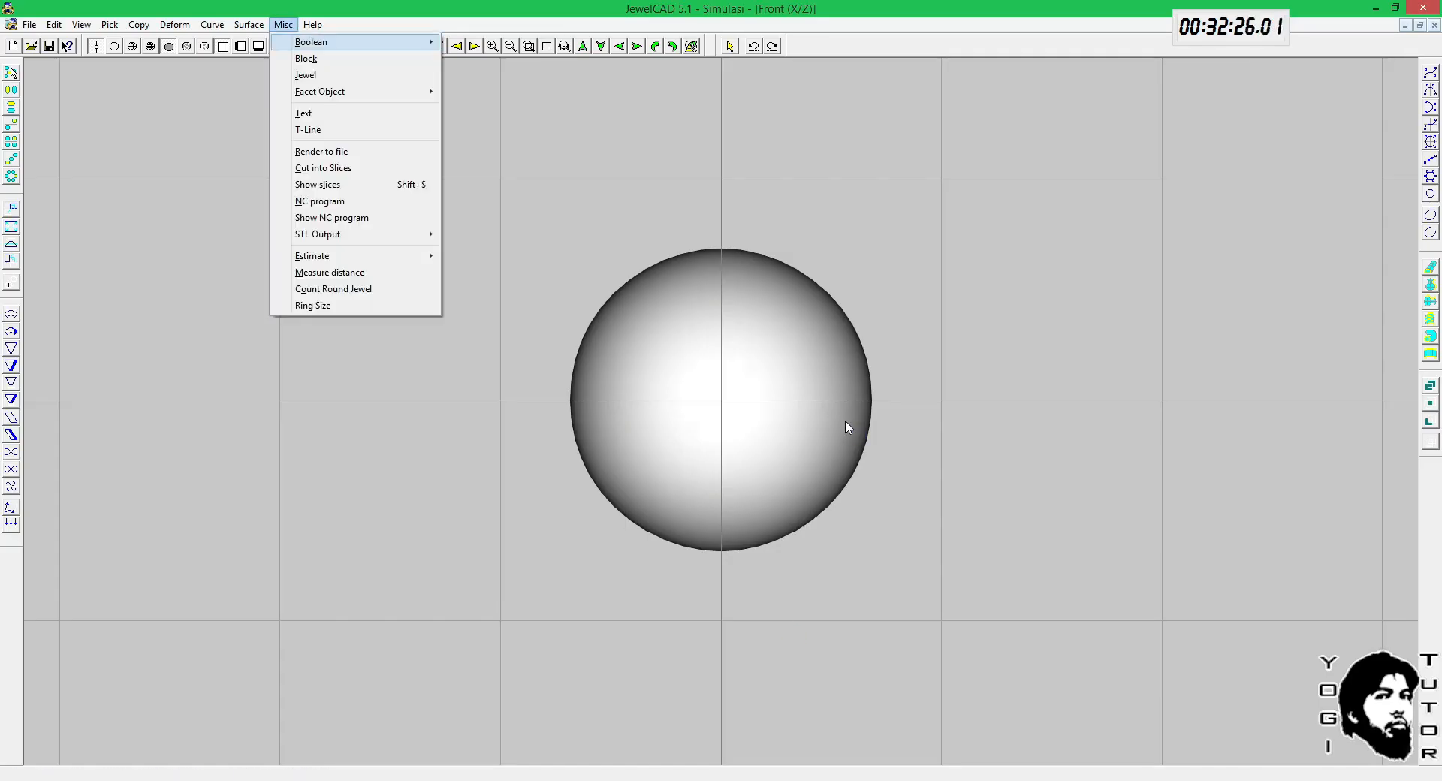
{"action": "key", "text": "c"}
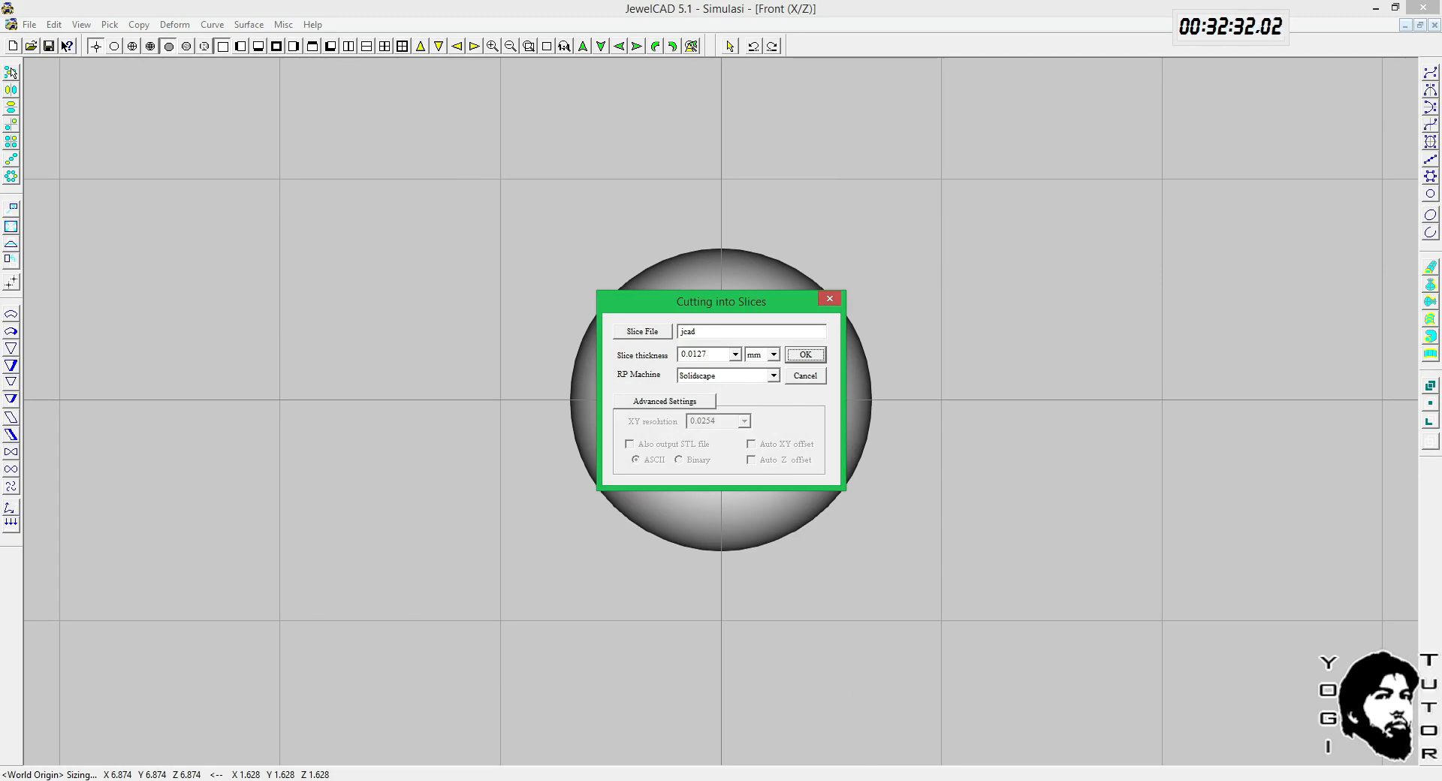
Step: Compare the layer height in CHITUBOX's print settings with the slice thickness in JewelCAD's slicing dialog
{"action": "left_click", "coordinate": [868, 780]}
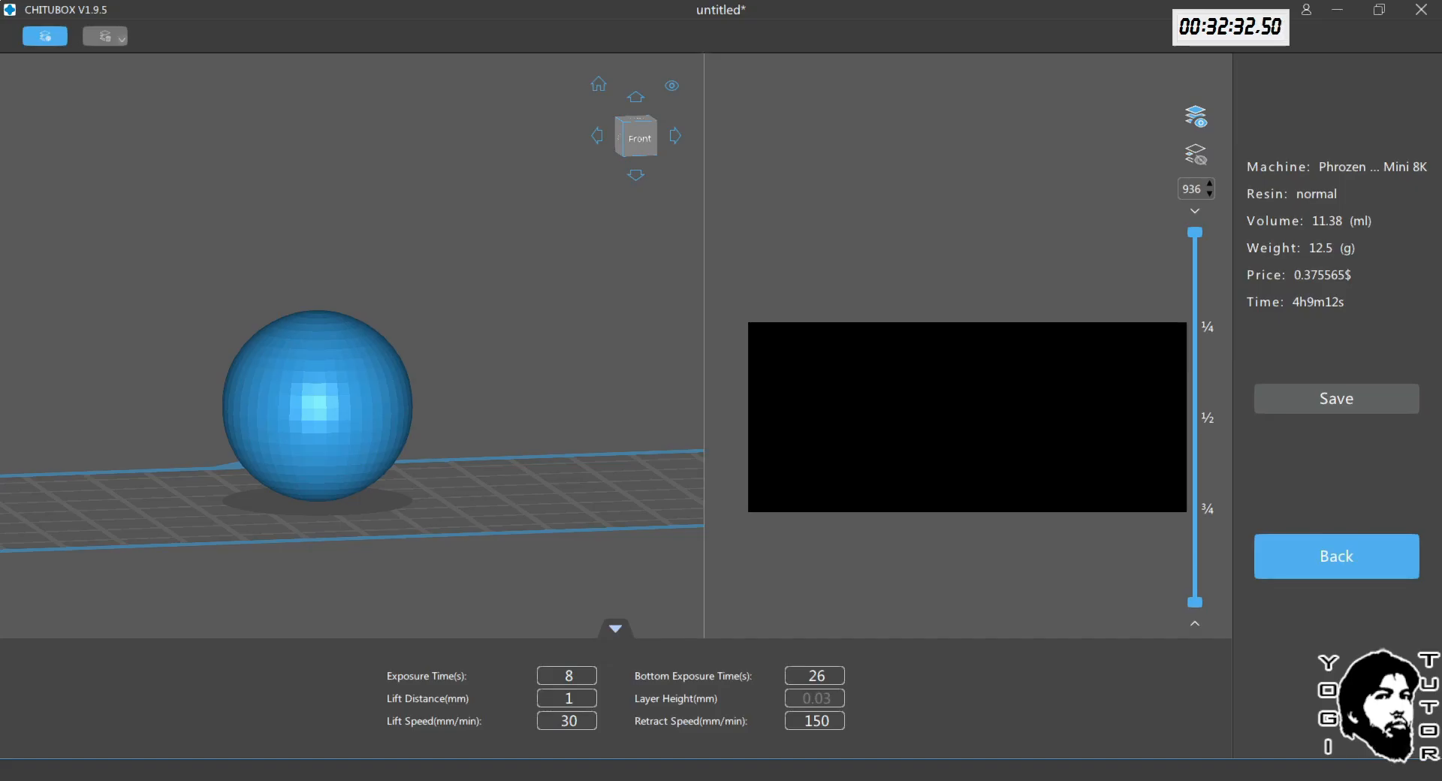
{"action": "left_click", "coordinate": [1316, 560]}
{"action": "left_click", "coordinate": [1335, 457]}
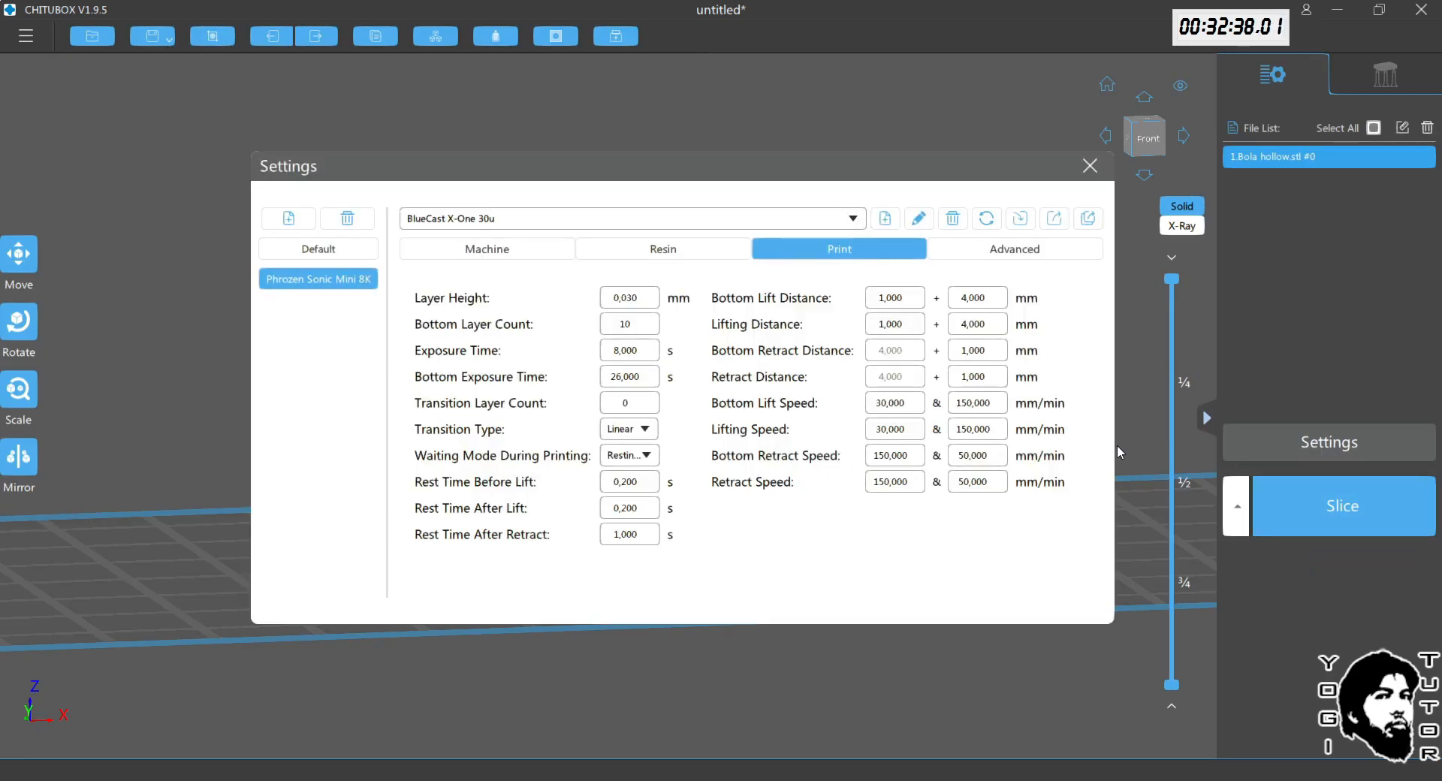
{"action": "left_click", "coordinate": [754, 697]}
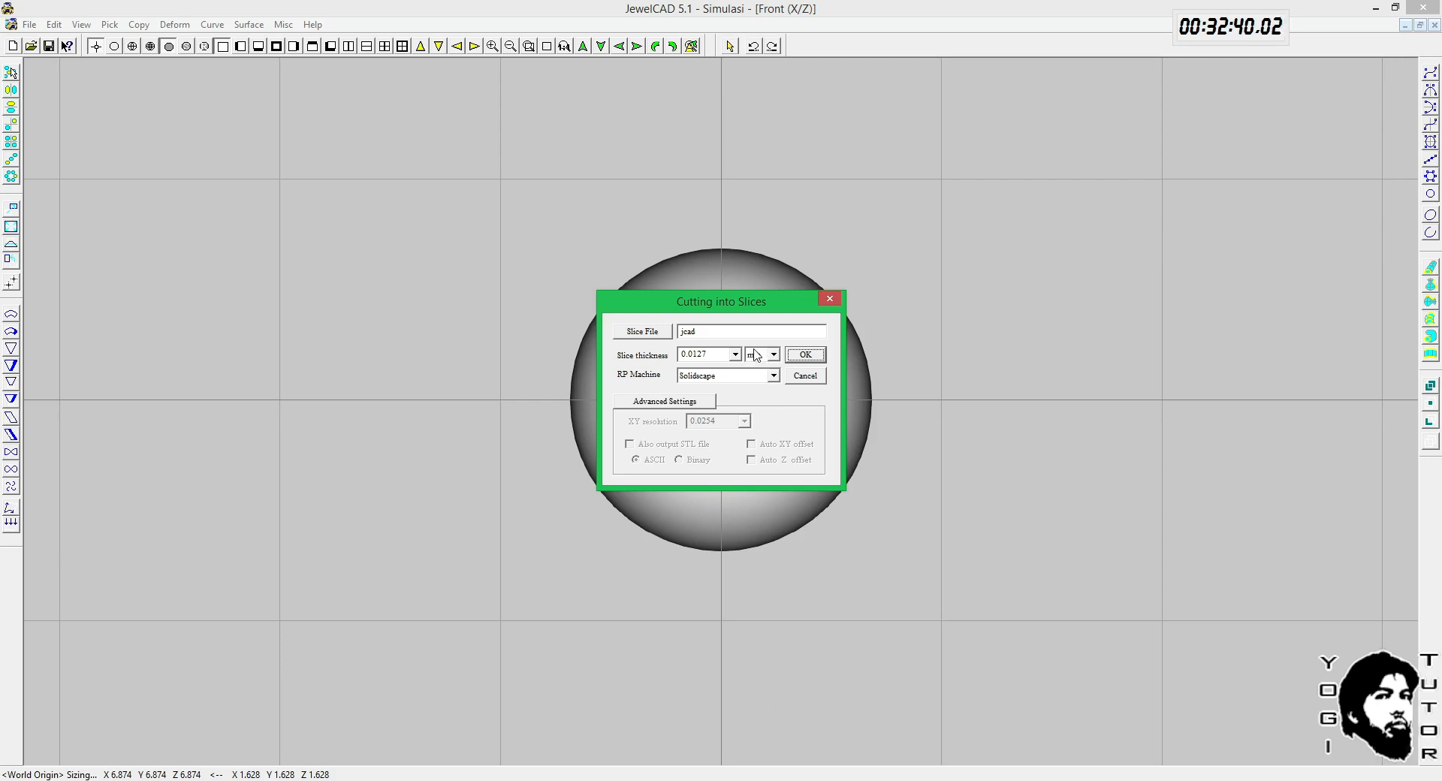
{"action": "double_click", "coordinate": [716, 349]}
Step: View the saved specification images of the Phrozen Sonic 4K and Sonic Mini 8K to read their layer thickness and XY resolution
{"action": "left_click", "coordinate": [283, 780]}
{"action": "double_click", "coordinate": [212, 184]}
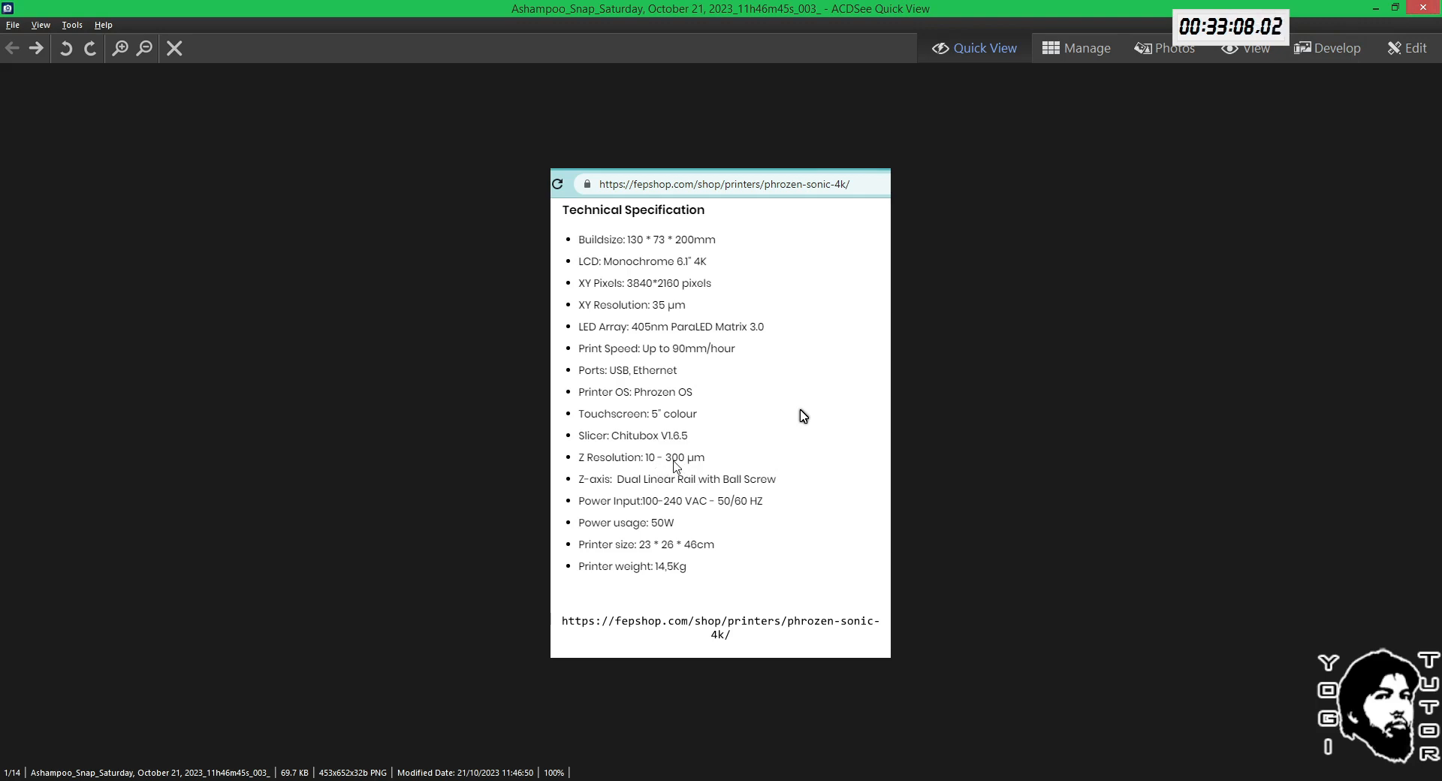
{"action": "left_click", "coordinate": [1422, 4]}
{"action": "left_click", "coordinate": [311, 200]}
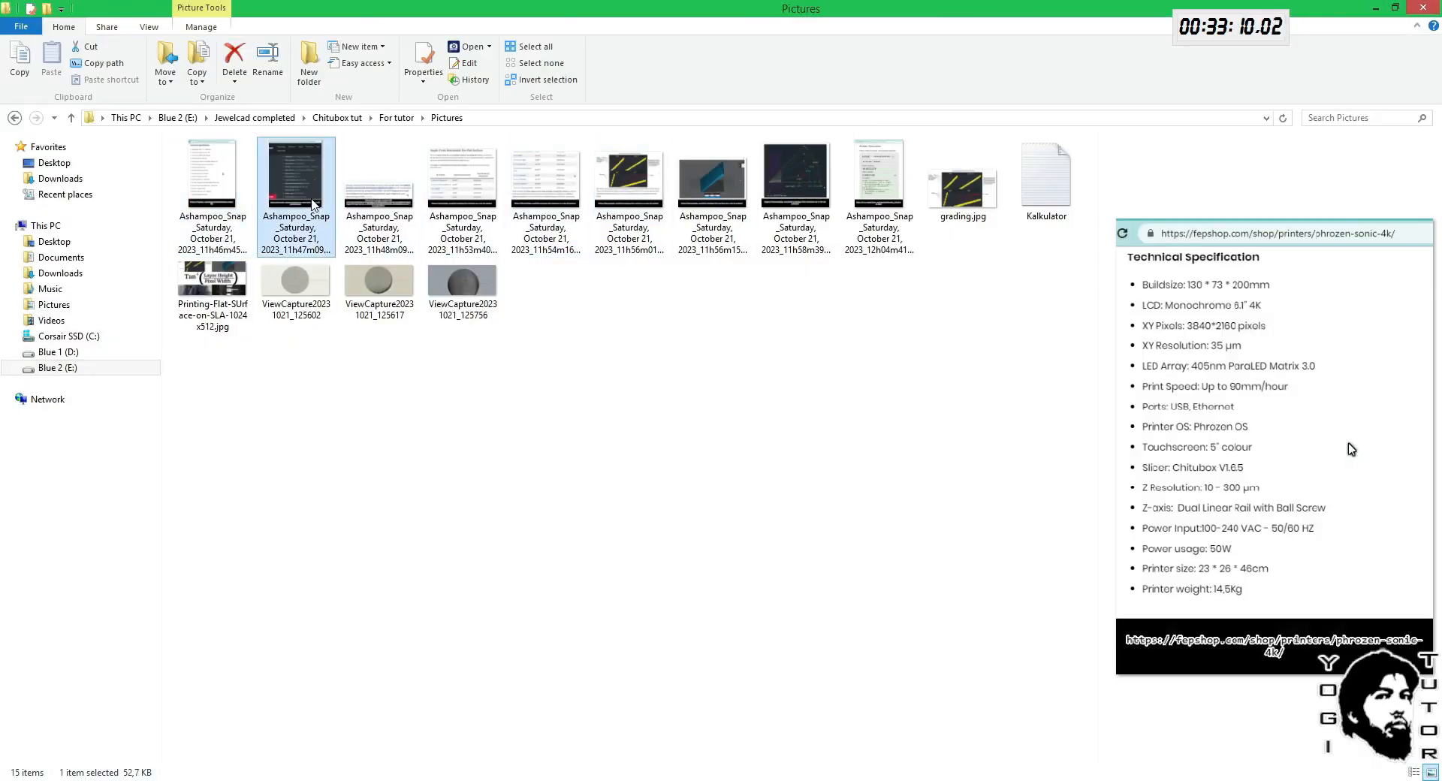
{"action": "double_click", "coordinate": [311, 200]}
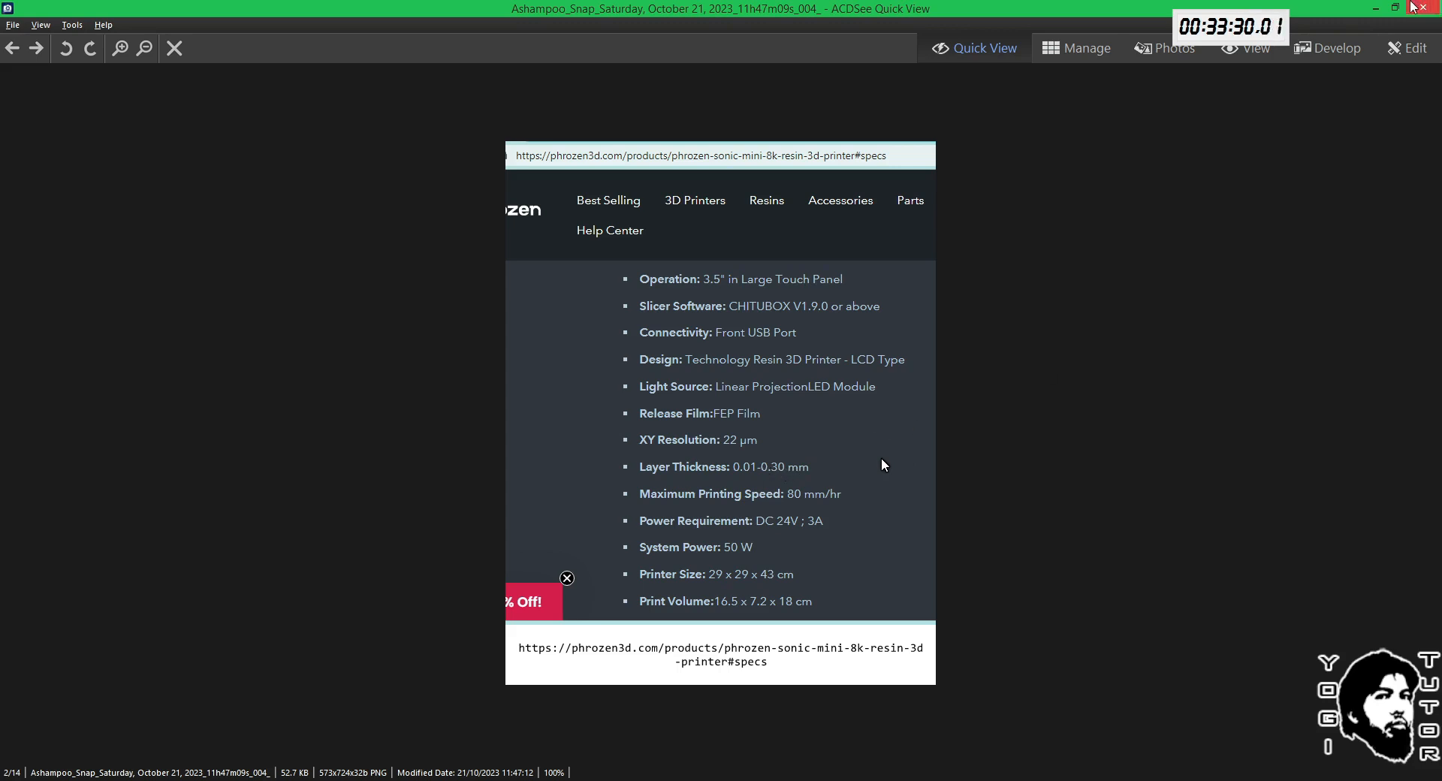
{"action": "left_click", "coordinate": [1423, 7]}
{"action": "left_click", "coordinate": [239, 199]}
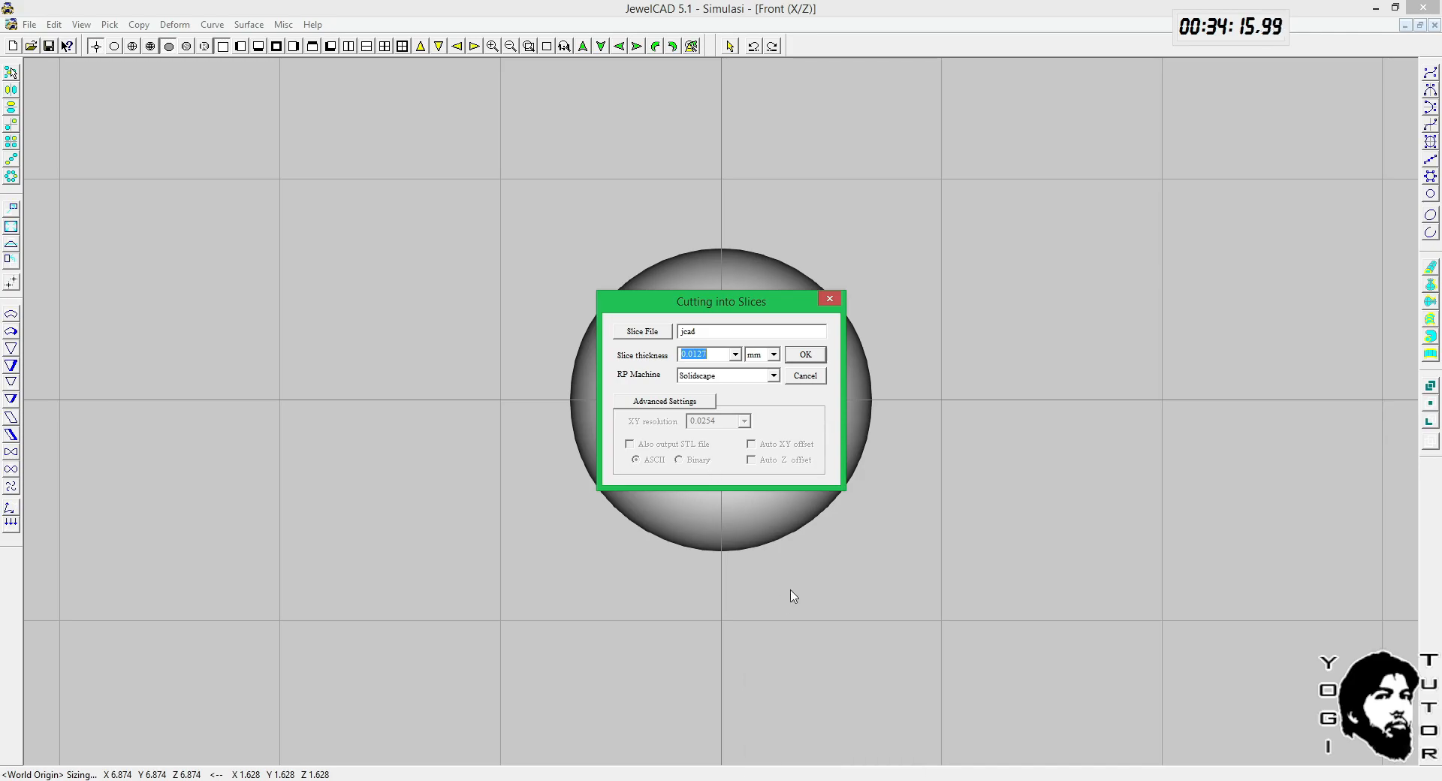
Step: Set JewelCAD's slice thickness to 0.03 mm to match CHITUBOX's layer height, and enable the advanced slicing settings
{"action": "left_click", "coordinate": [830, 780]}
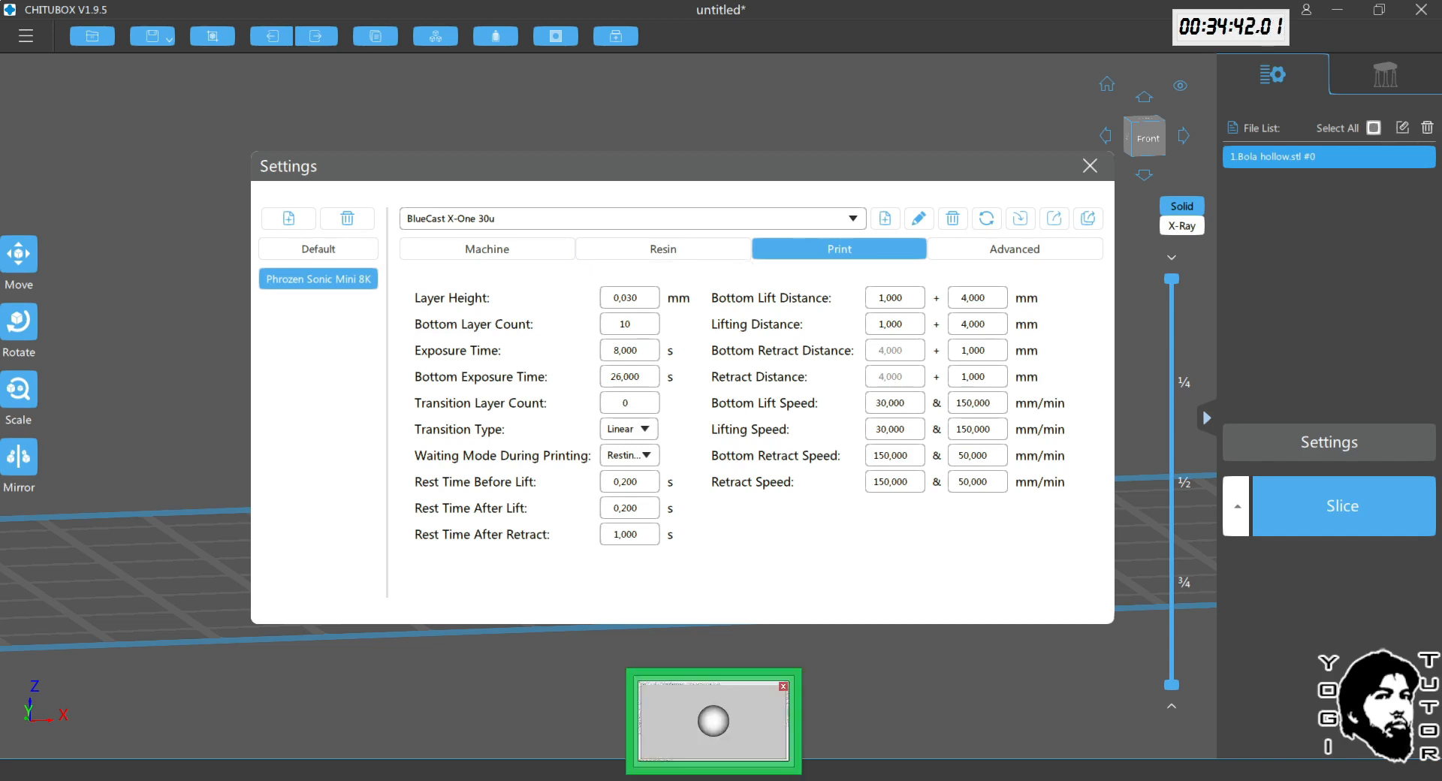
{"action": "left_click", "coordinate": [717, 721]}
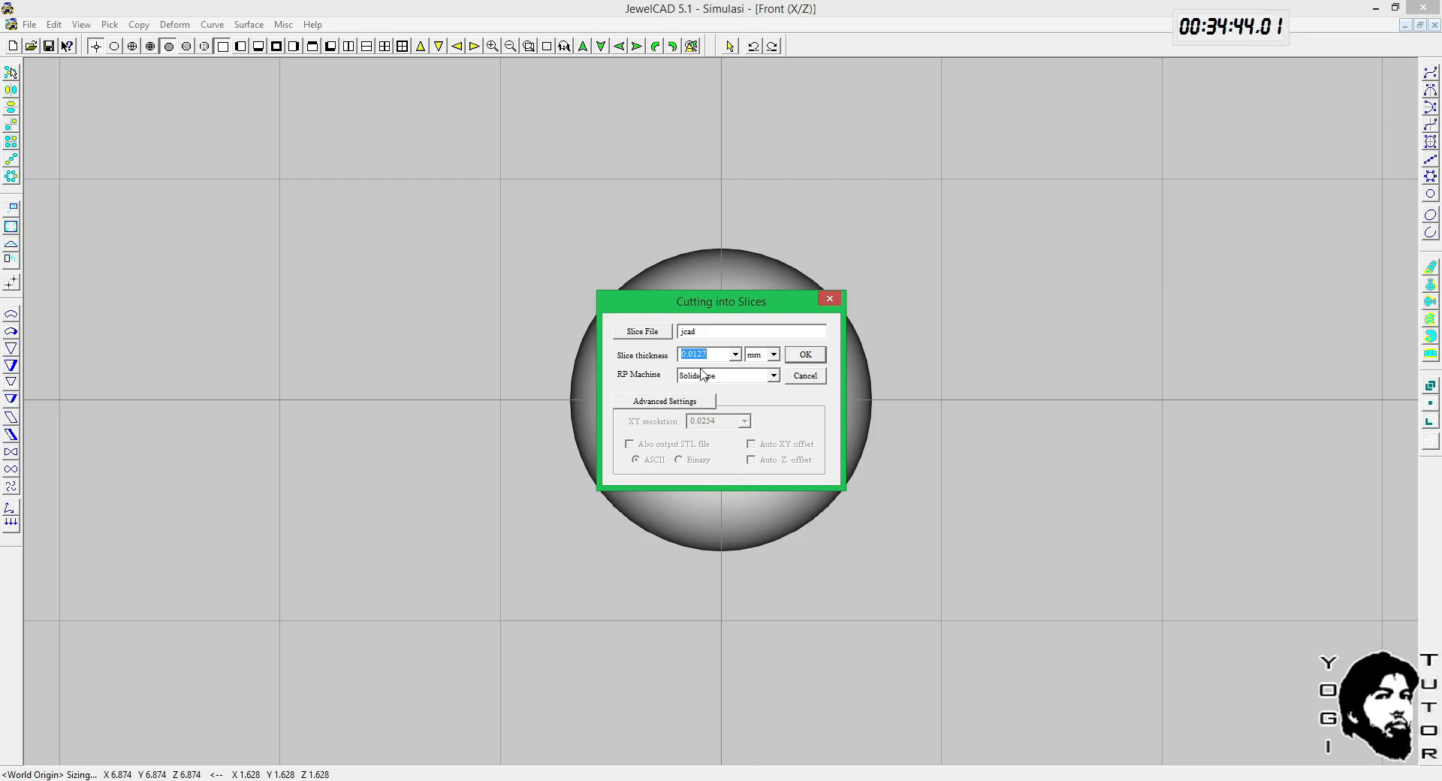
{"action": "type", "text": "0,030"}
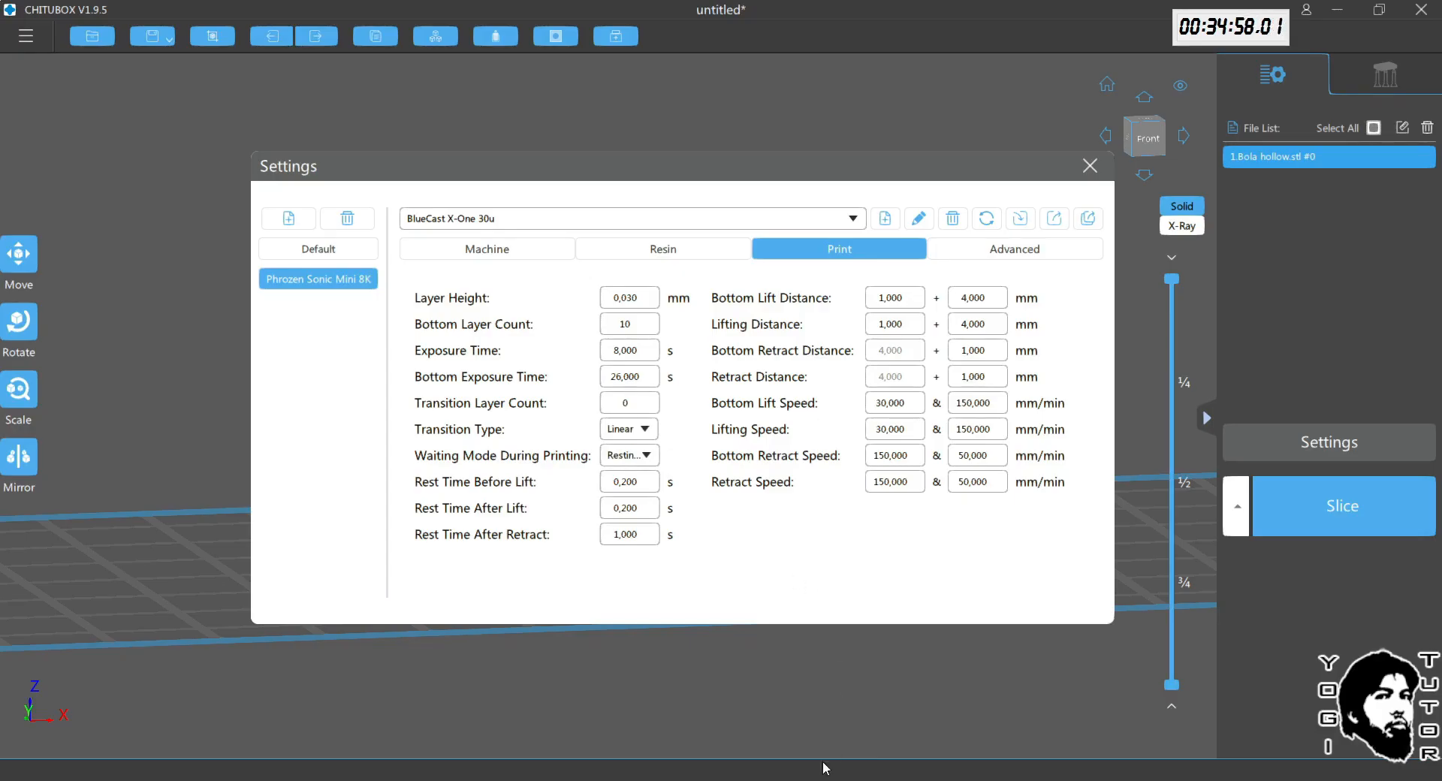
{"action": "mouse_move", "coordinate": [831, 779]}
{"action": "left_click", "coordinate": [713, 779]}
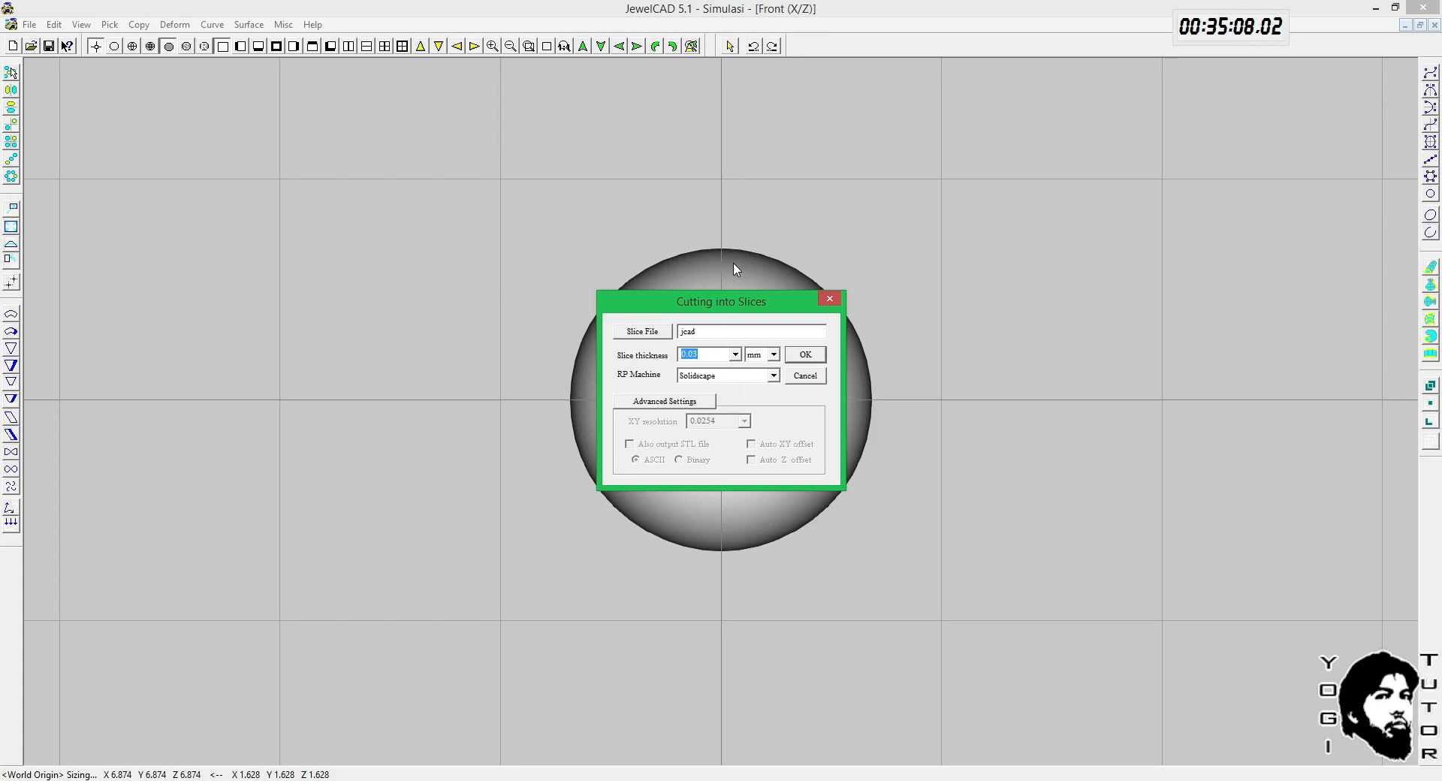
{"action": "left_click", "coordinate": [676, 403]}
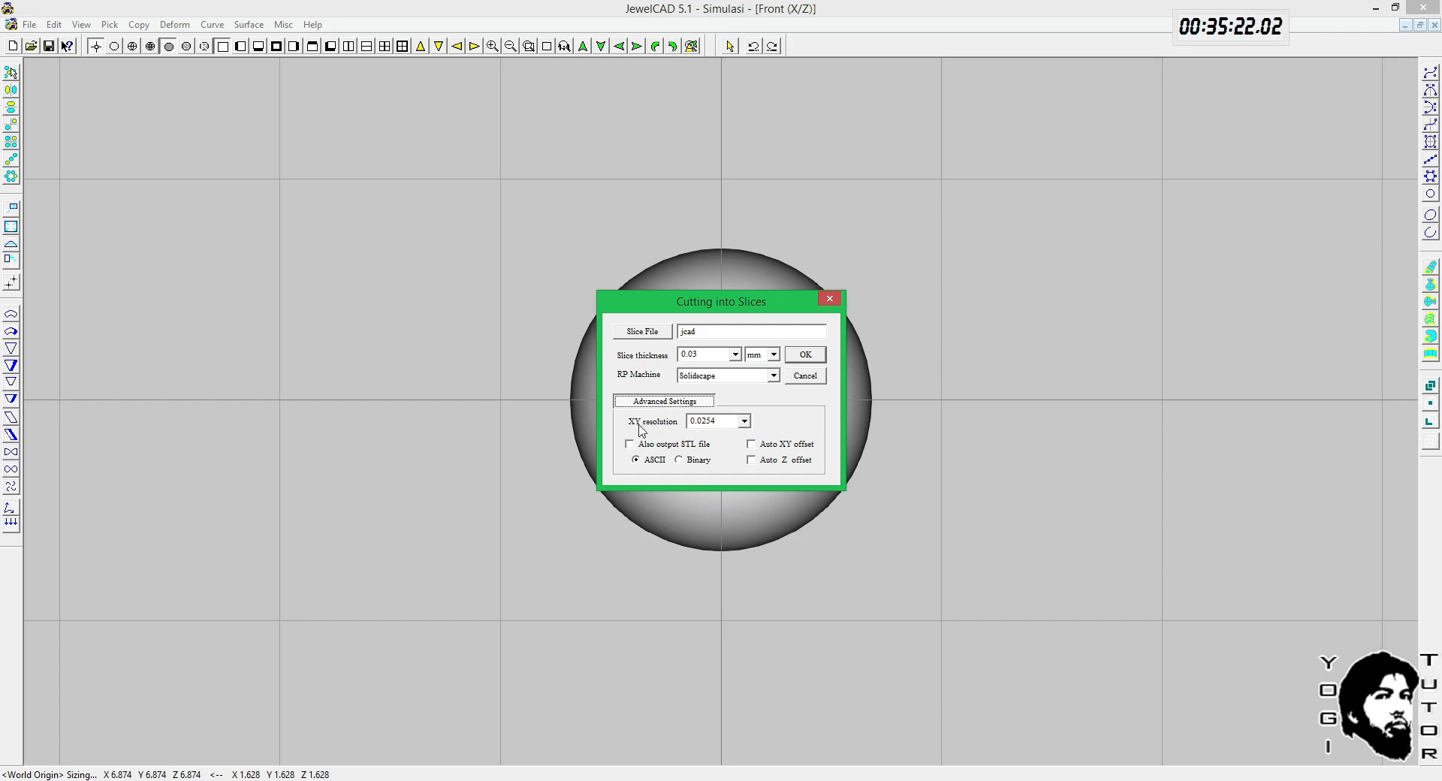
Step: Compare the XY resolution in JewelCAD's slicing dialog with CHITUBOX's print settings and the Phrozen Sonic 4K specification image
{"action": "left_click", "coordinate": [835, 780]}
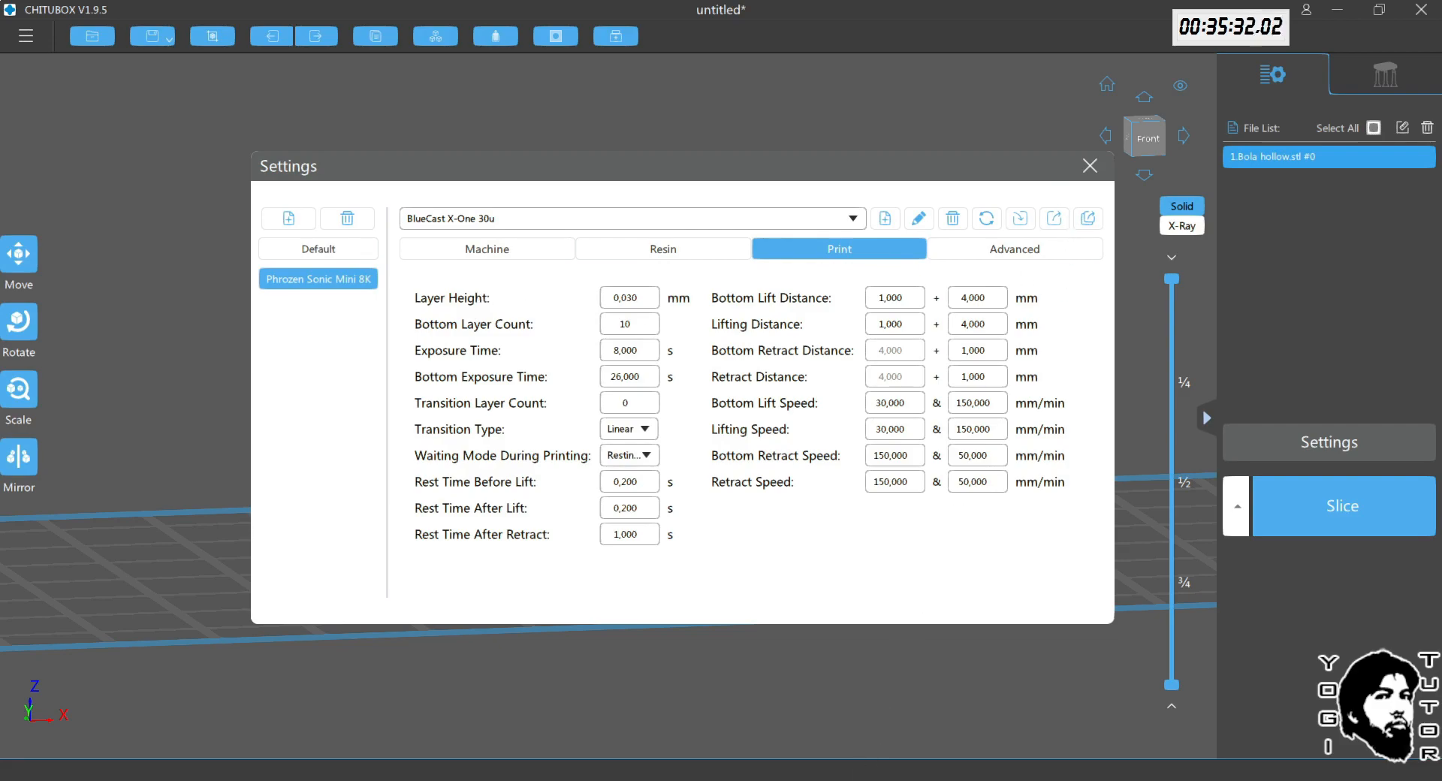
{"action": "left_click", "coordinate": [735, 779]}
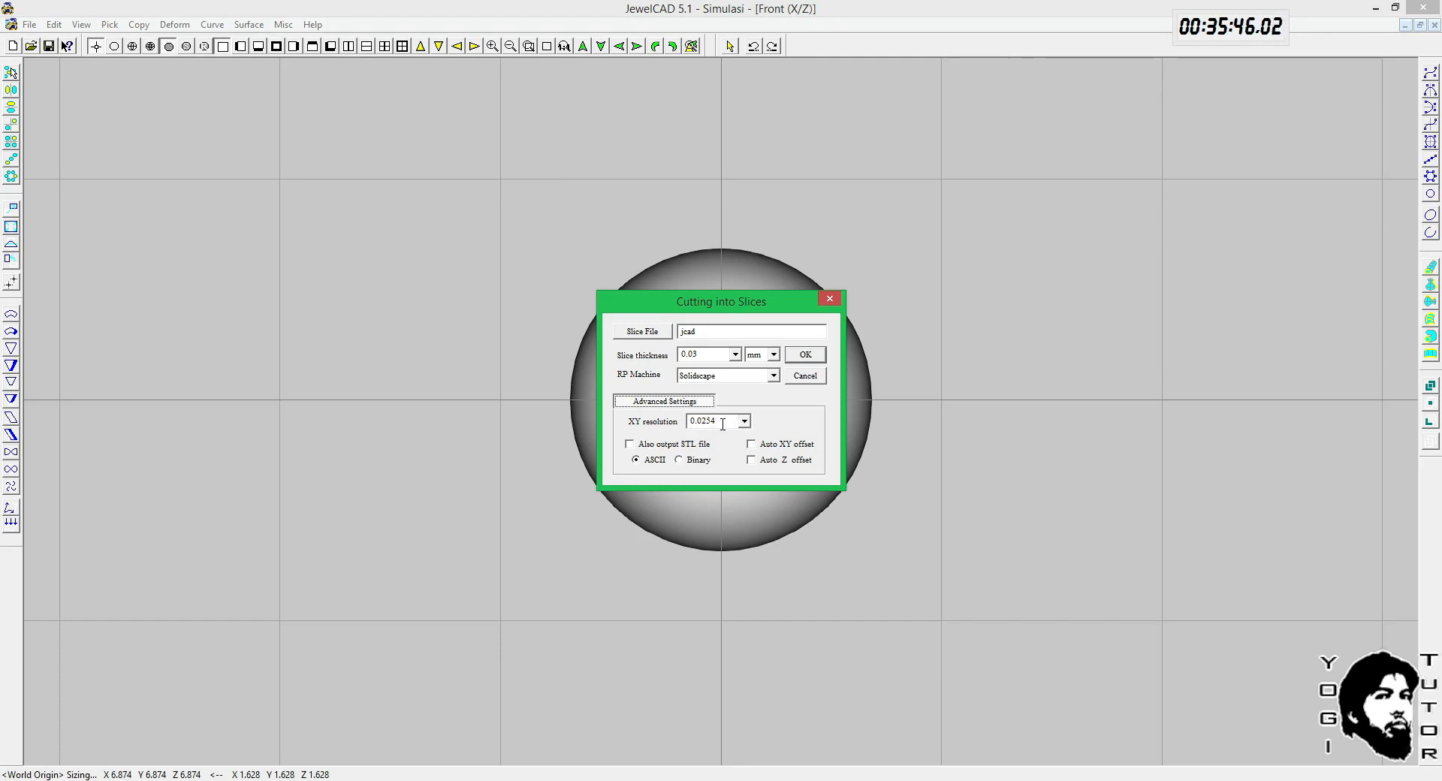
{"action": "left_click", "coordinate": [285, 721]}
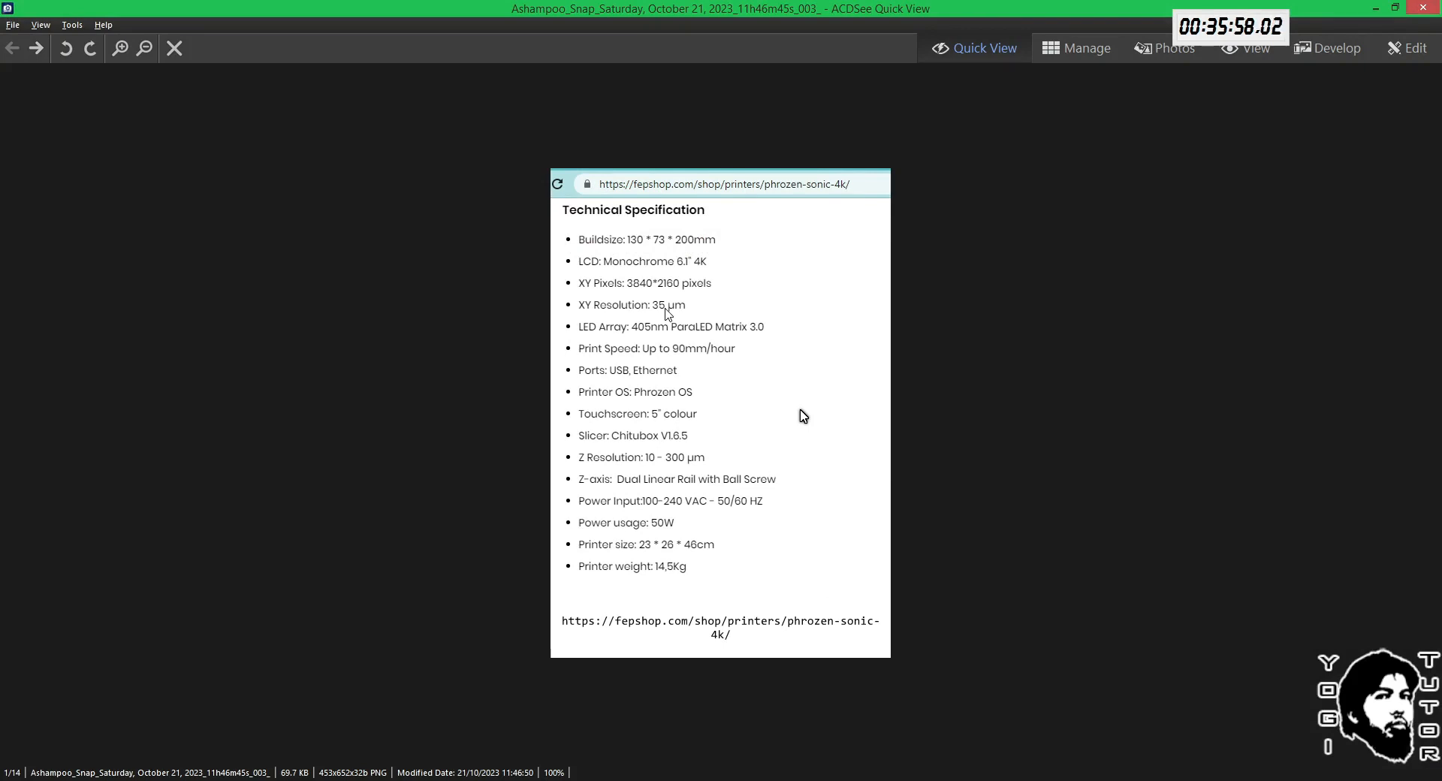
{"action": "left_click", "coordinate": [740, 779]}
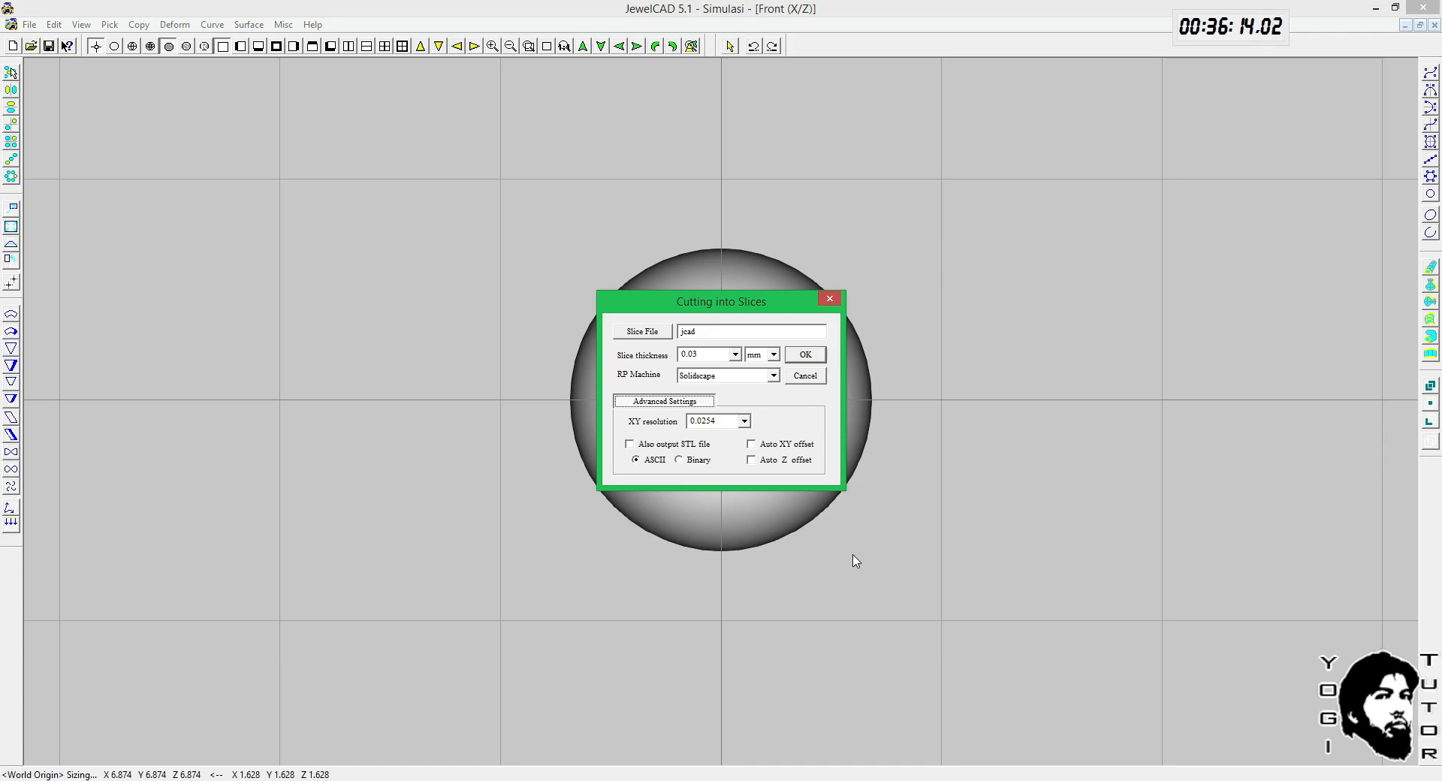
{"action": "left_click", "coordinate": [854, 702]}
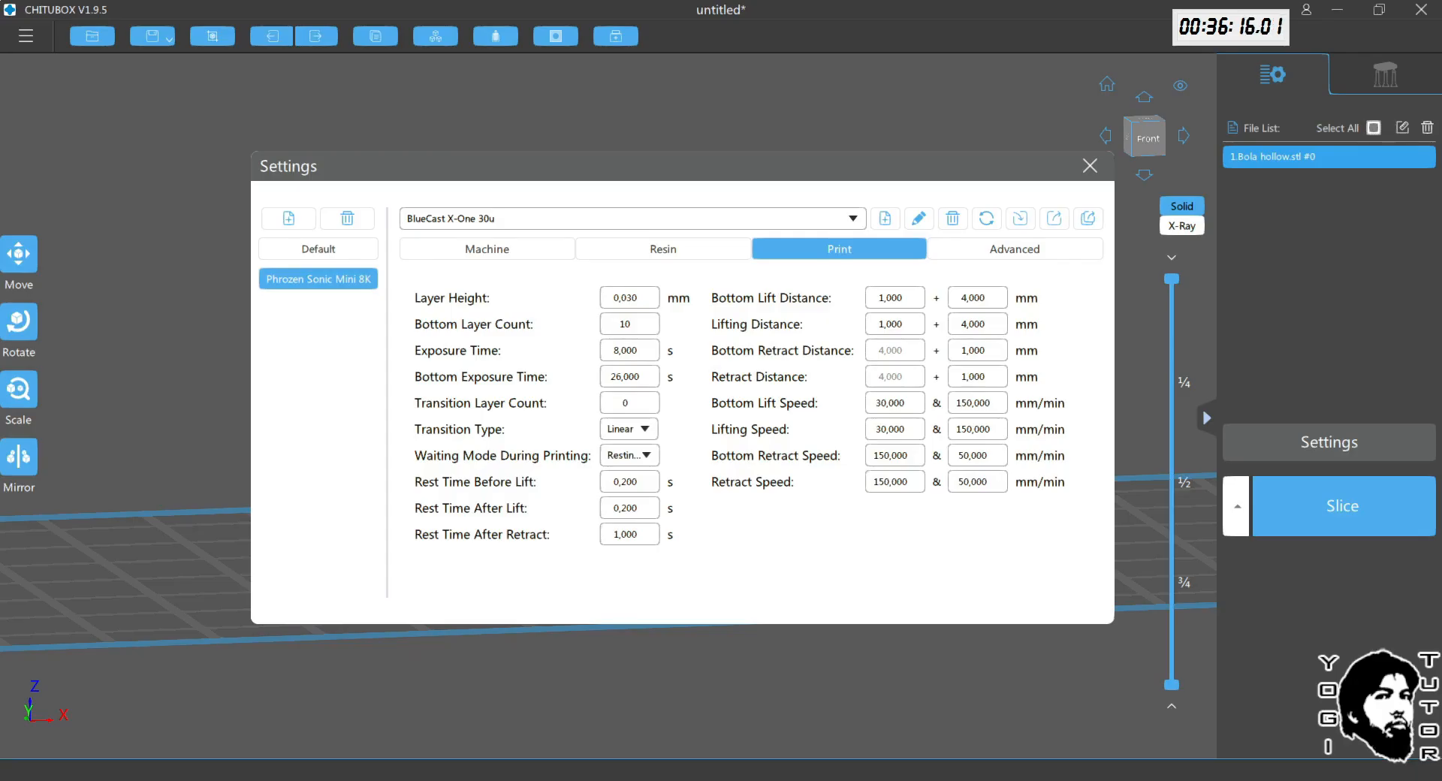
{"action": "mouse_move", "coordinate": [956, 780]}
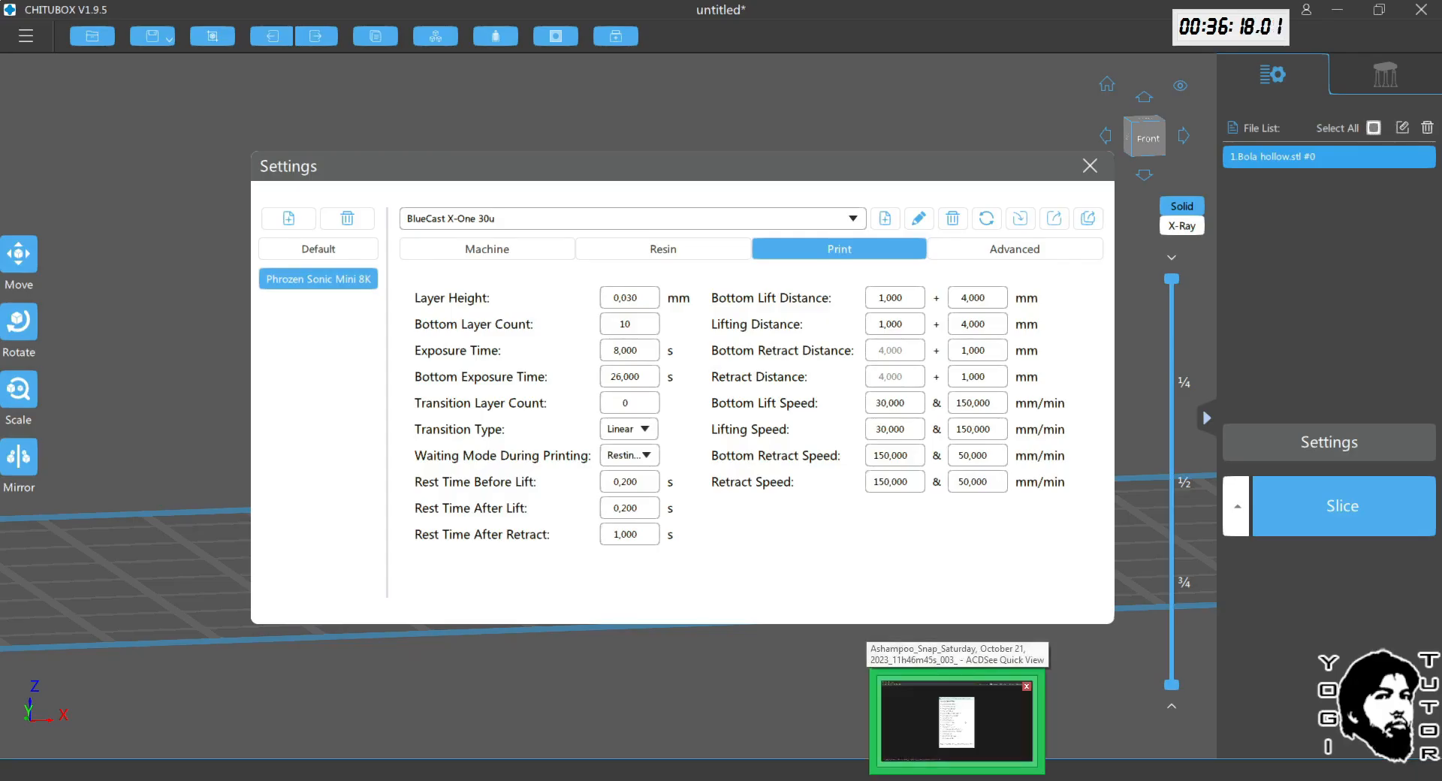
{"action": "left_click", "coordinate": [957, 720]}
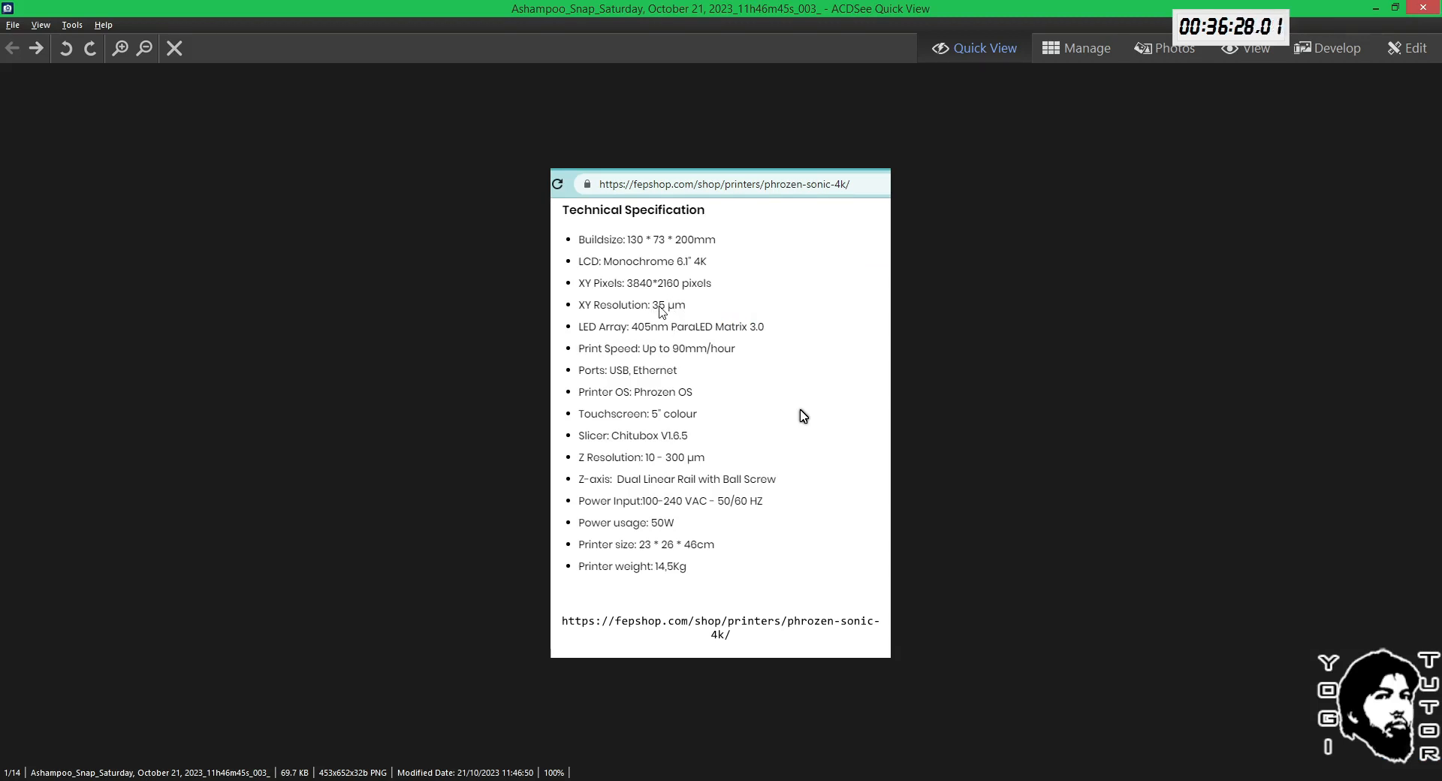
{"action": "left_click", "coordinate": [1423, 8]}
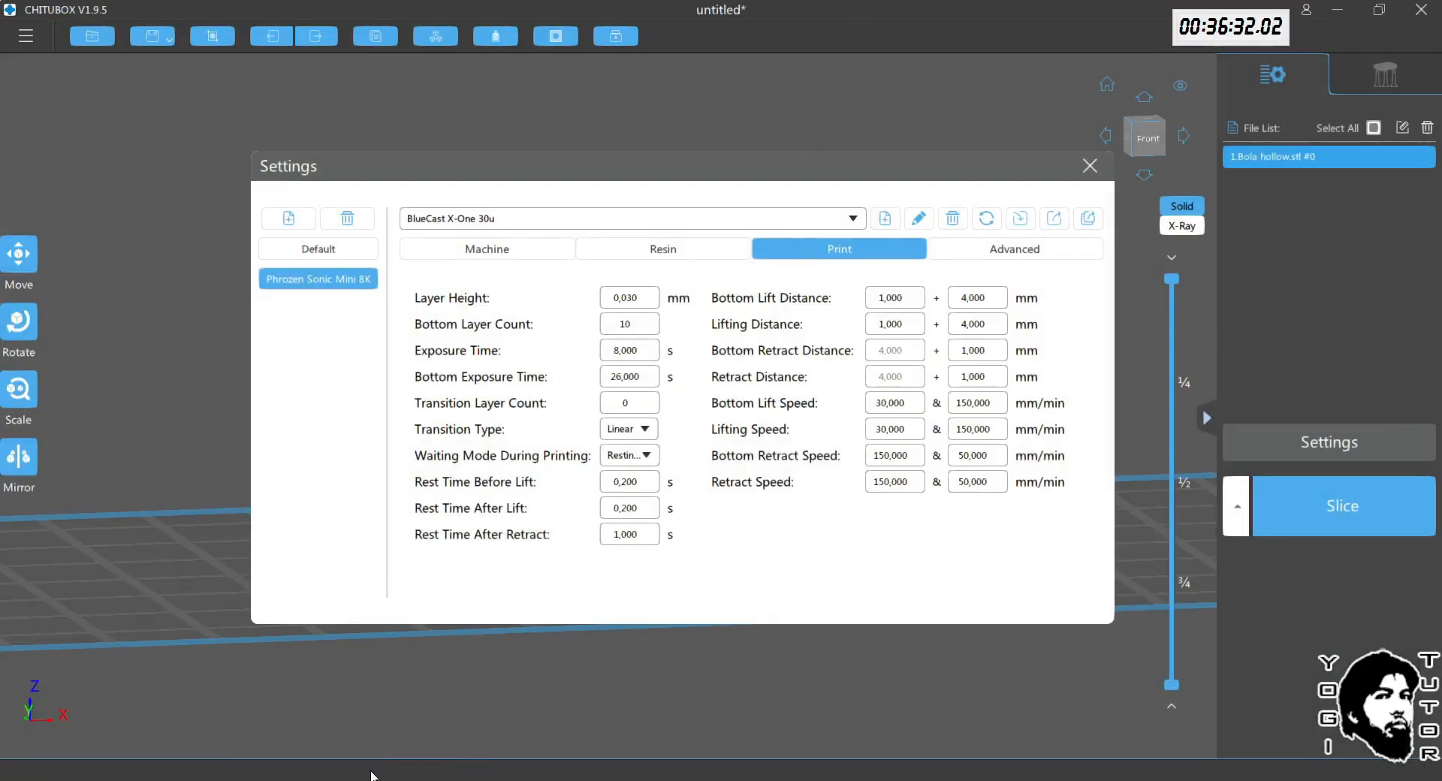
Step: Open the Phrozen Sonic Mini 8K specification image from the Pictures folder to read its XY resolution, and return to JewelCAD's slicing dialog
{"action": "left_click", "coordinate": [374, 776]}
{"action": "double_click", "coordinate": [308, 201]}
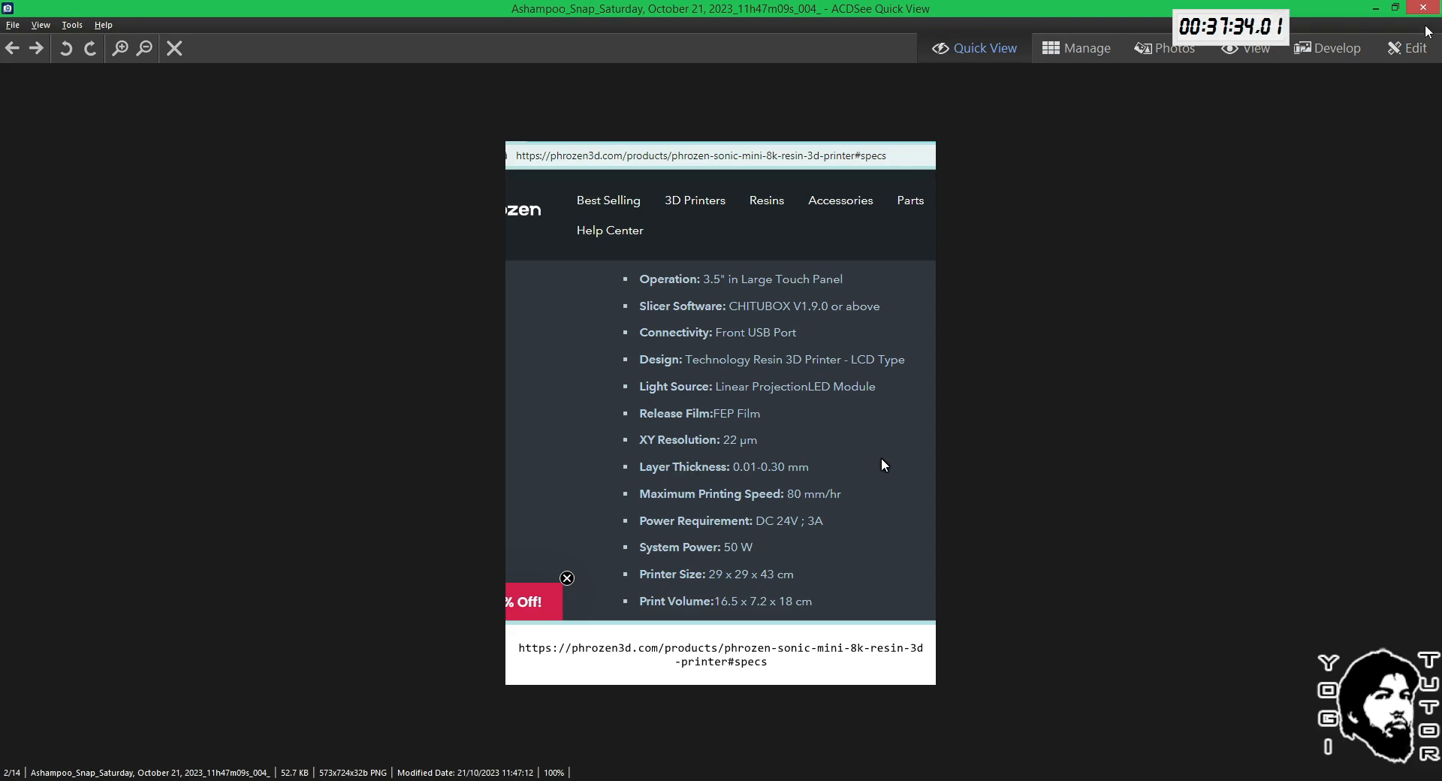
{"action": "left_click", "coordinate": [1379, 8]}
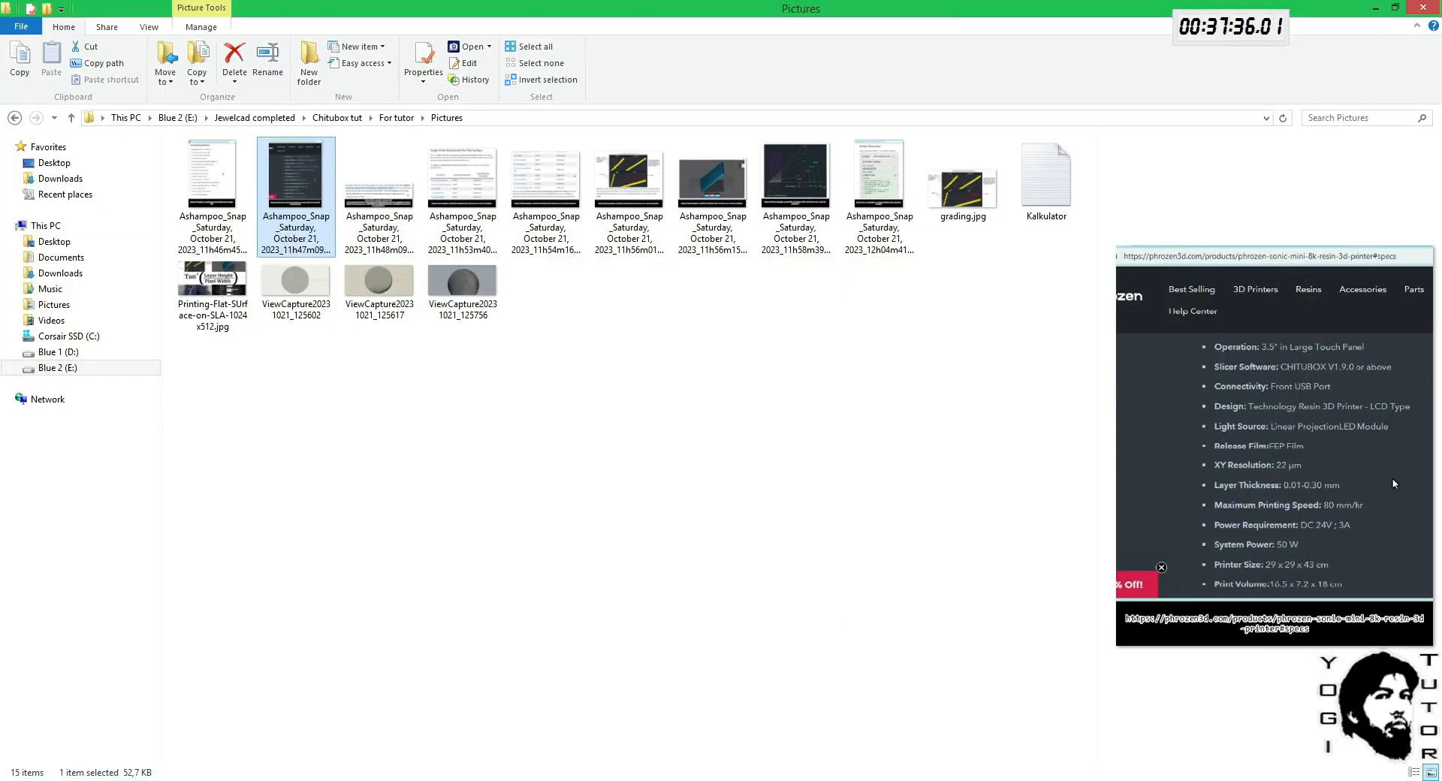
{"action": "key", "text": "alt+Tab"}
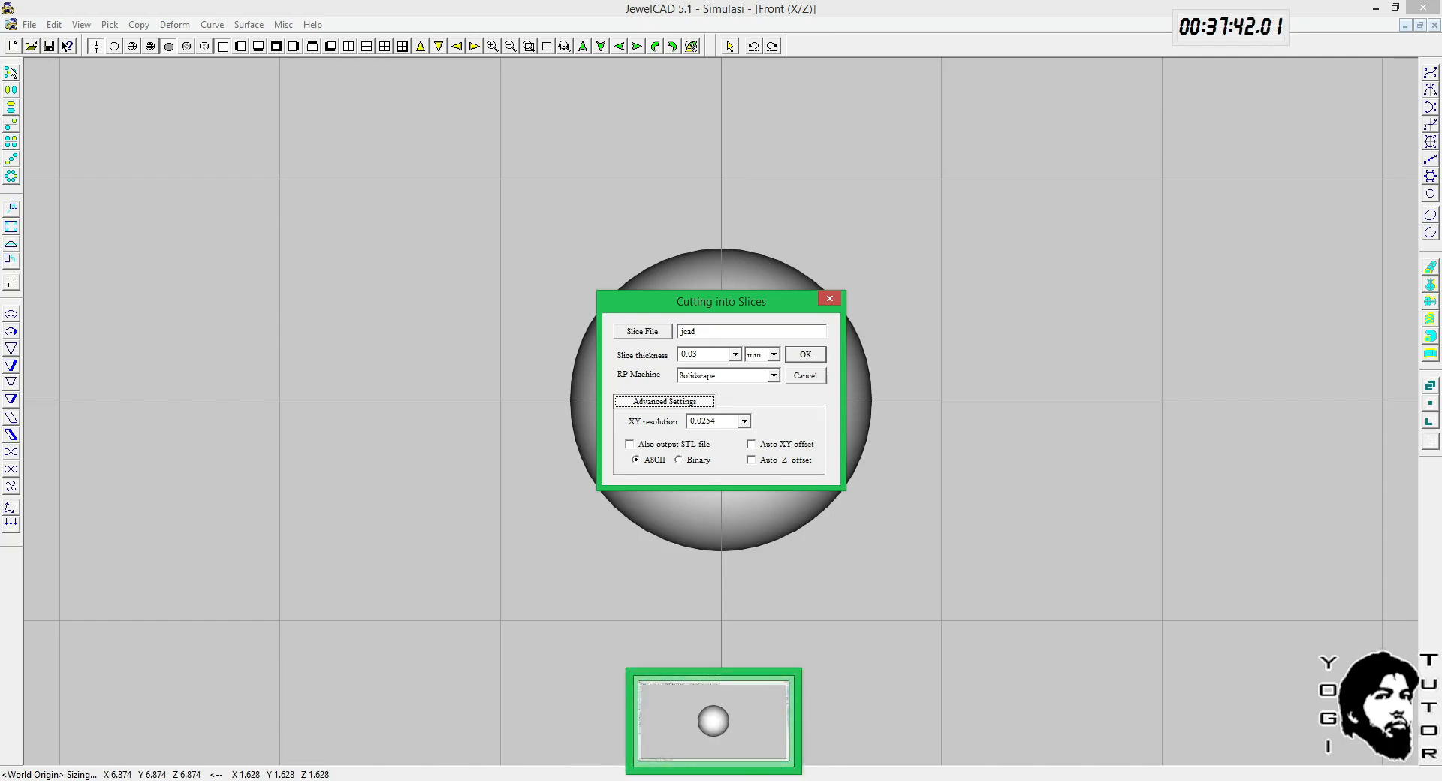
{"action": "left_click", "coordinate": [781, 769]}
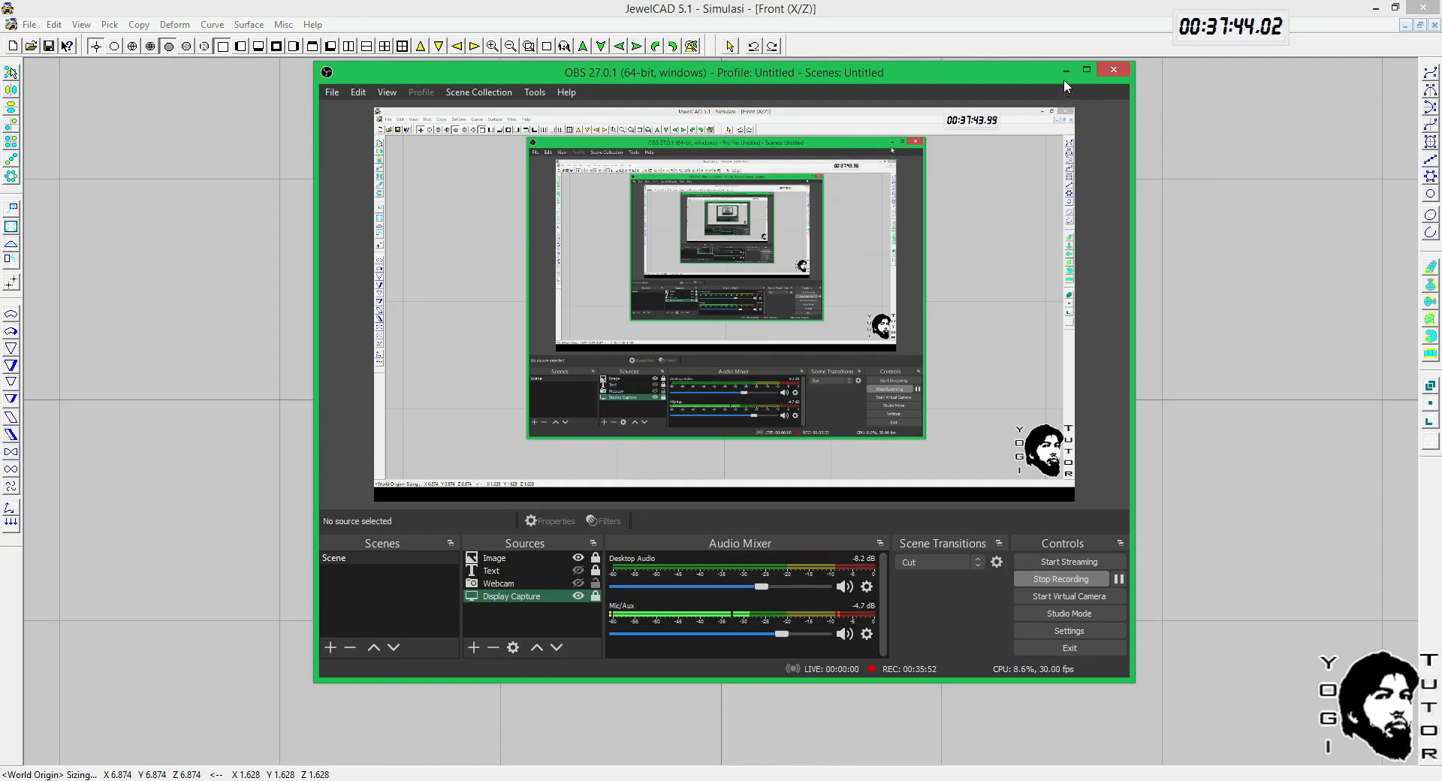
{"action": "left_click", "coordinate": [1065, 73]}
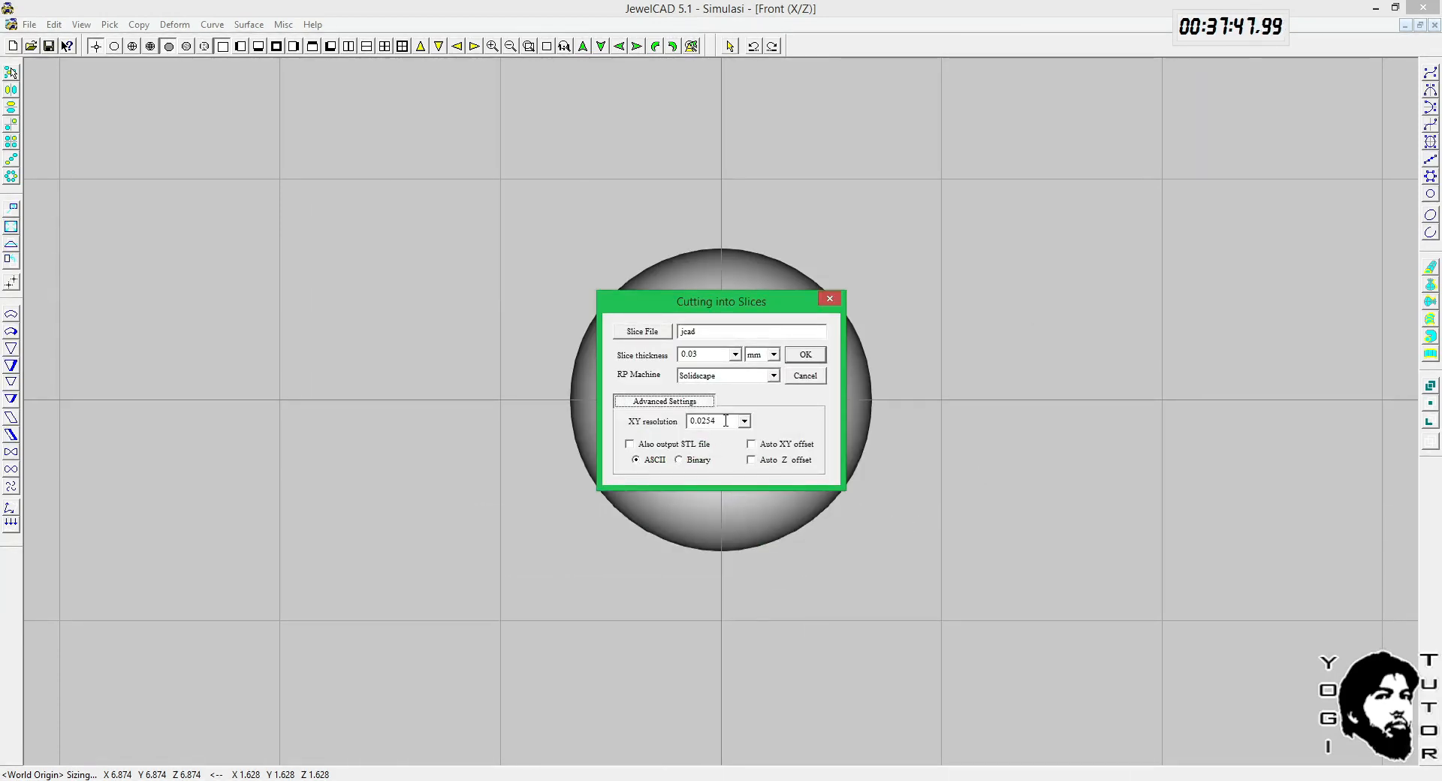
Step: Set the XY resolution to 0.022, enable STL file output in Binary format, and close the slicing dialog
{"action": "double_click", "coordinate": [707, 422]}
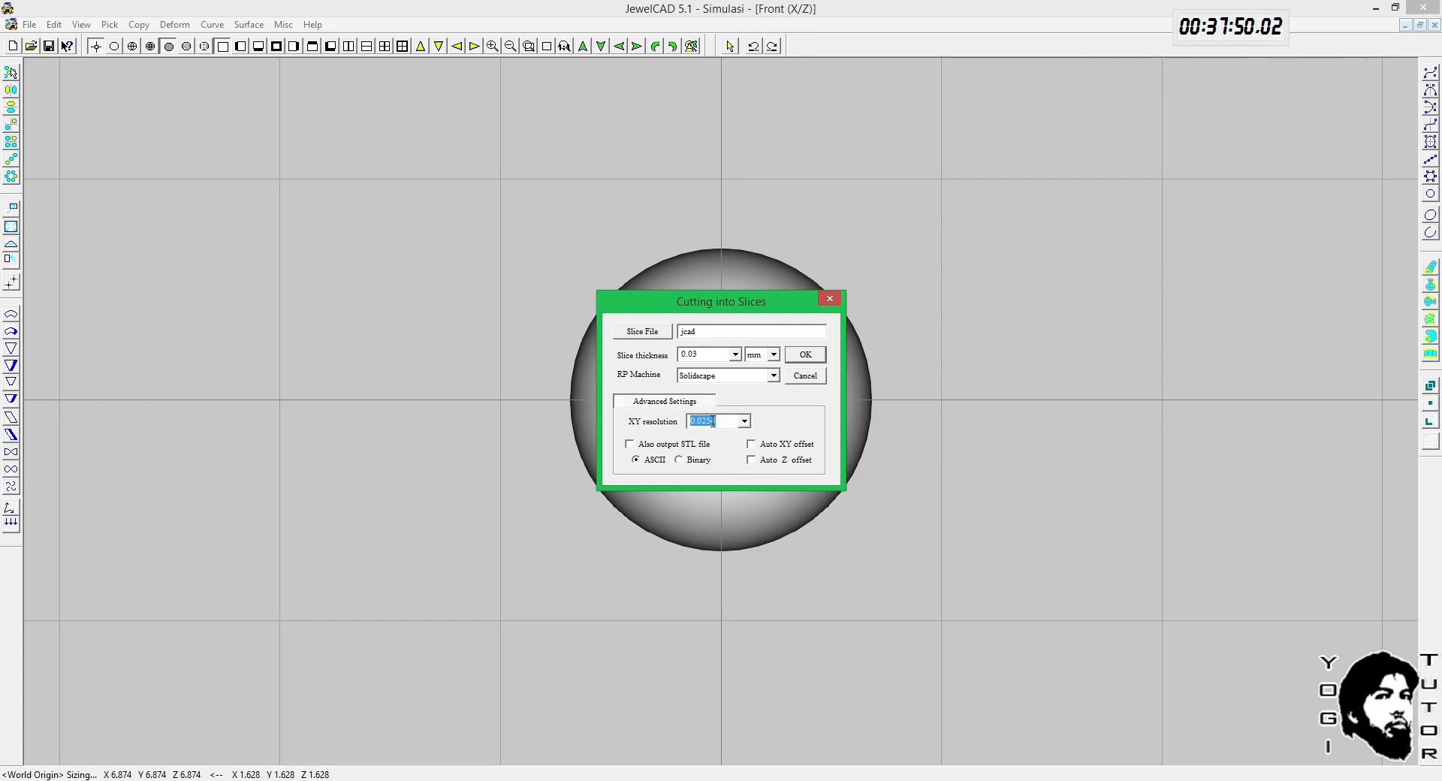
{"action": "left_click", "coordinate": [709, 422]}
{"action": "left_click_drag", "start_coordinate": [709, 422], "coordinate": [746, 419]}
{"action": "type", "text": "2"}
{"action": "left_click", "coordinate": [690, 459]}
{"action": "left_click", "coordinate": [655, 445]}
{"action": "left_click", "coordinate": [830, 299]}
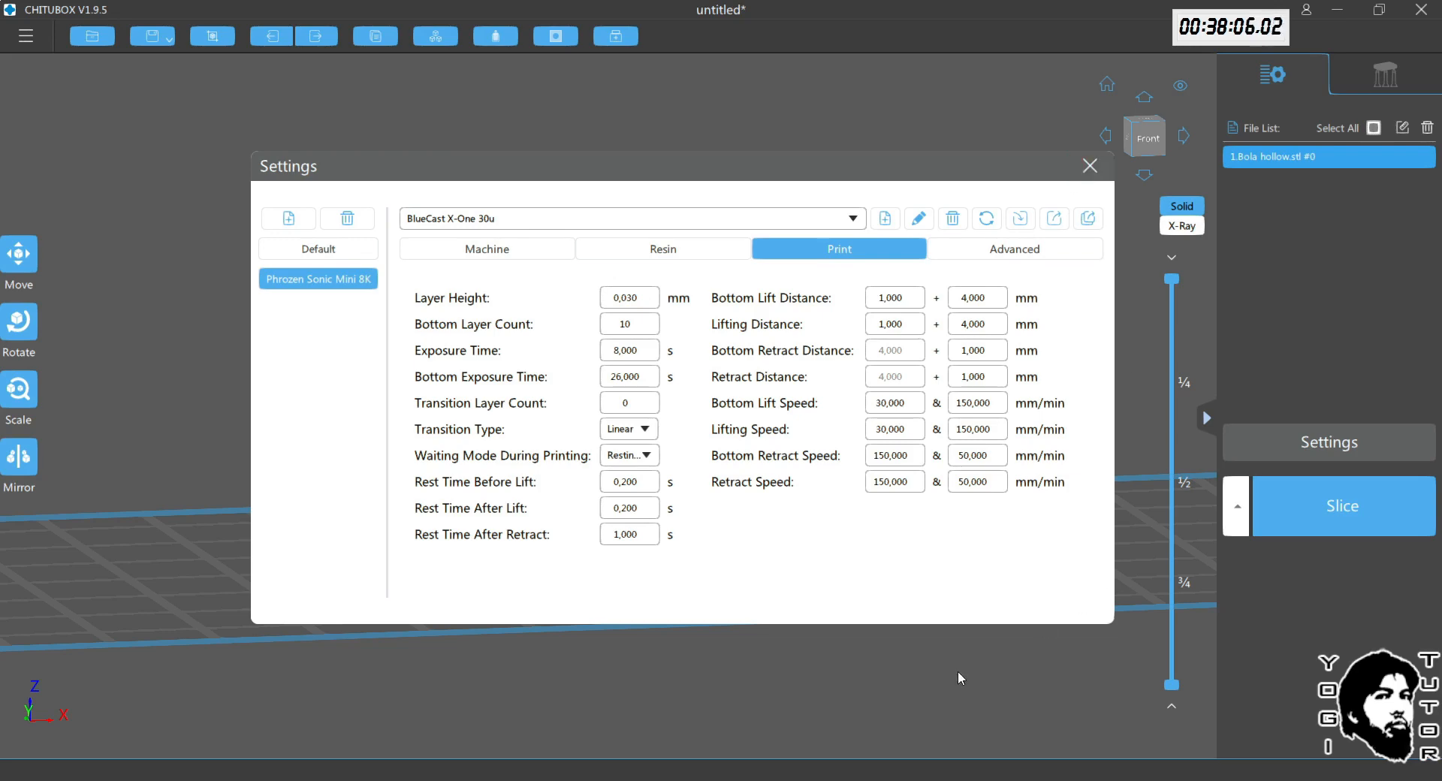
Step: Switch back to JewelCAD, display the sphere as a wireframe, and delete it
{"action": "left_click", "coordinate": [713, 779]}
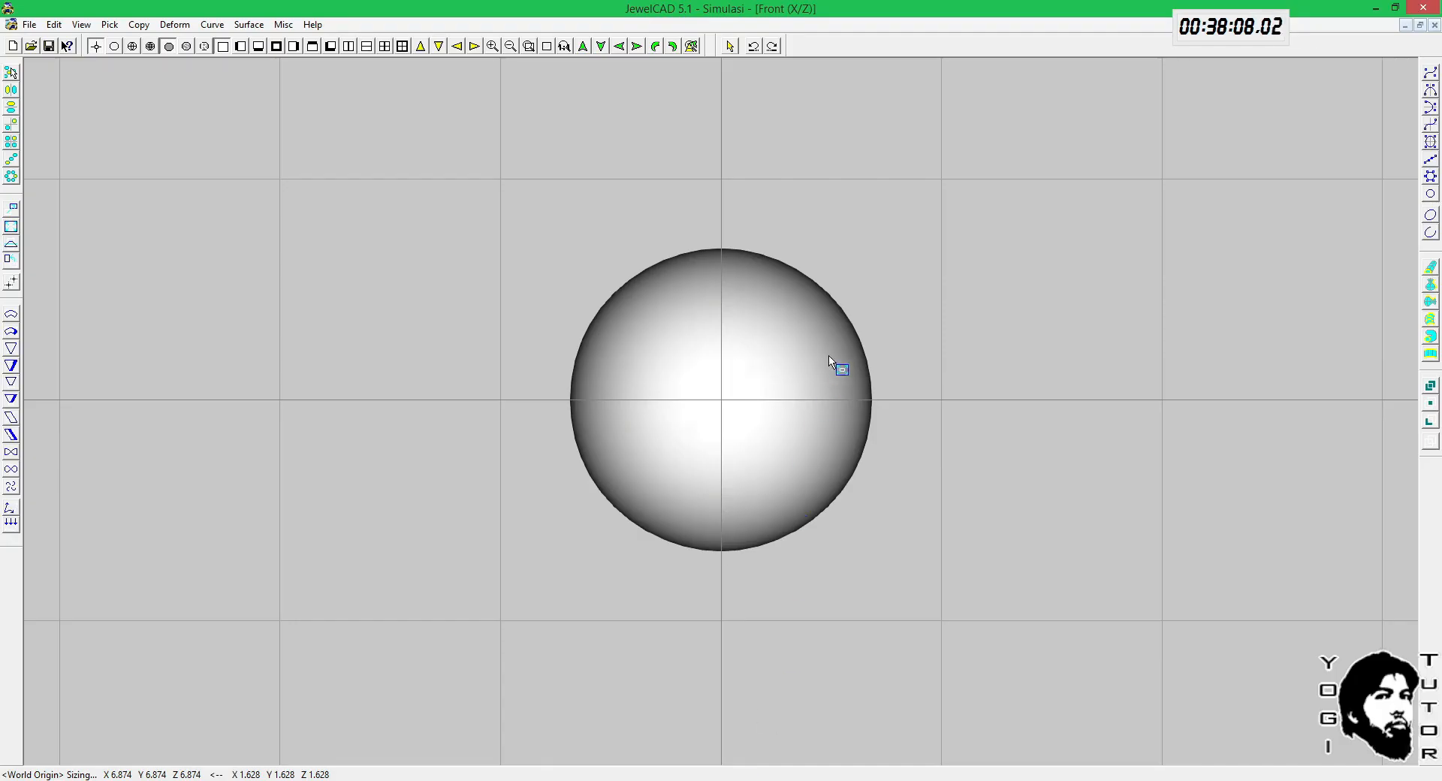
{"action": "key", "text": "F10"}
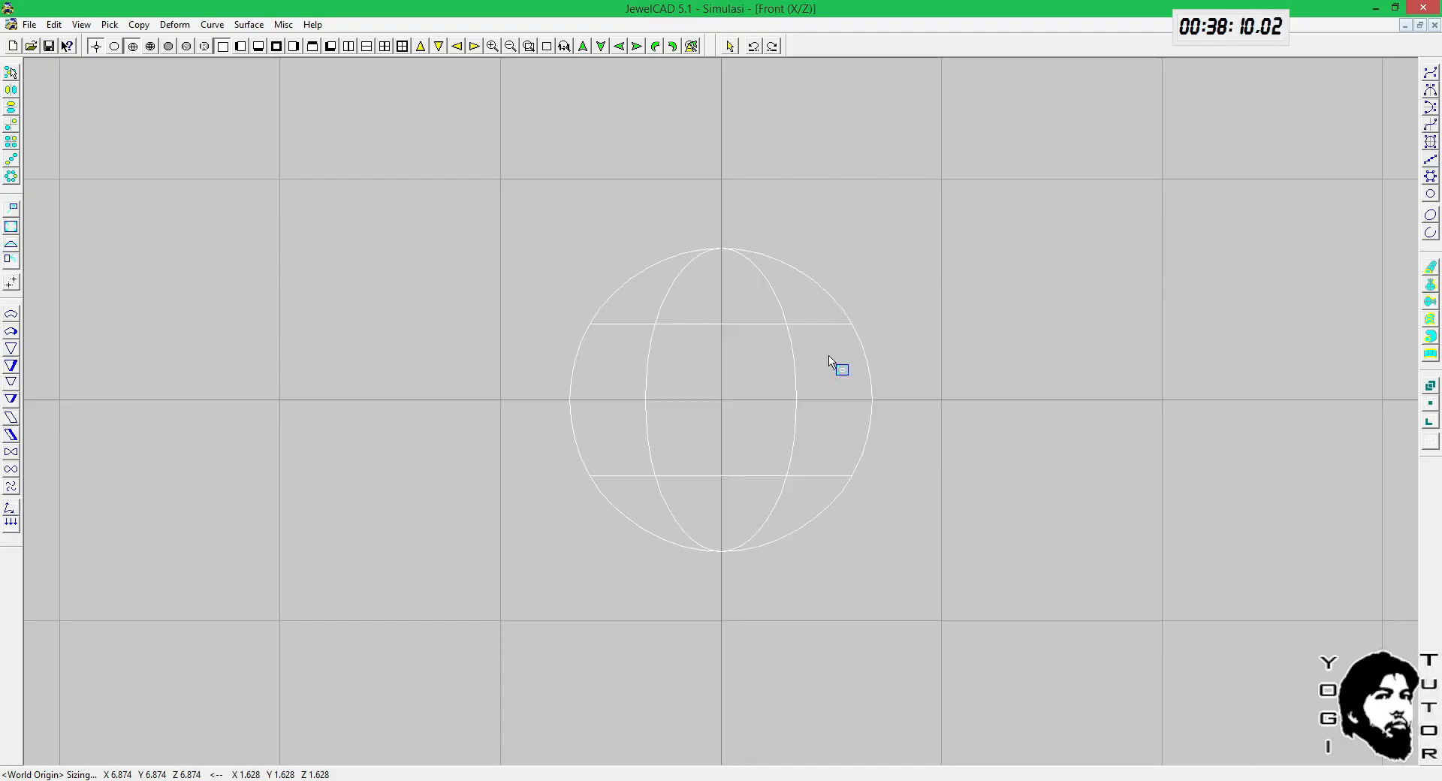
{"action": "scroll", "coordinate": [829, 356], "scroll_direction": "down", "scroll_amount": 1}
{"action": "key", "text": "Delete"}
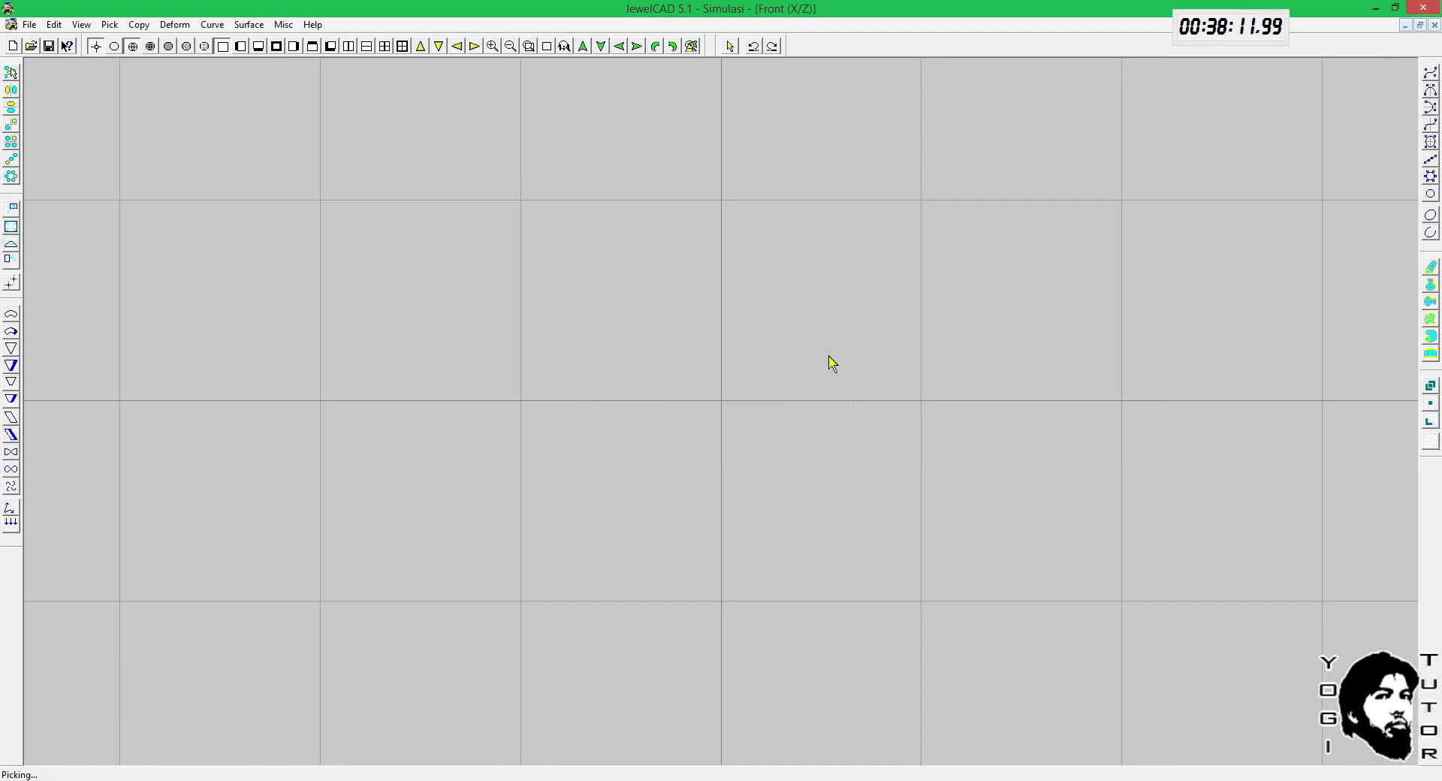
Step: Import the STL file BOLA TES from the For tutor folder
{"action": "left_click", "coordinate": [30, 24]}
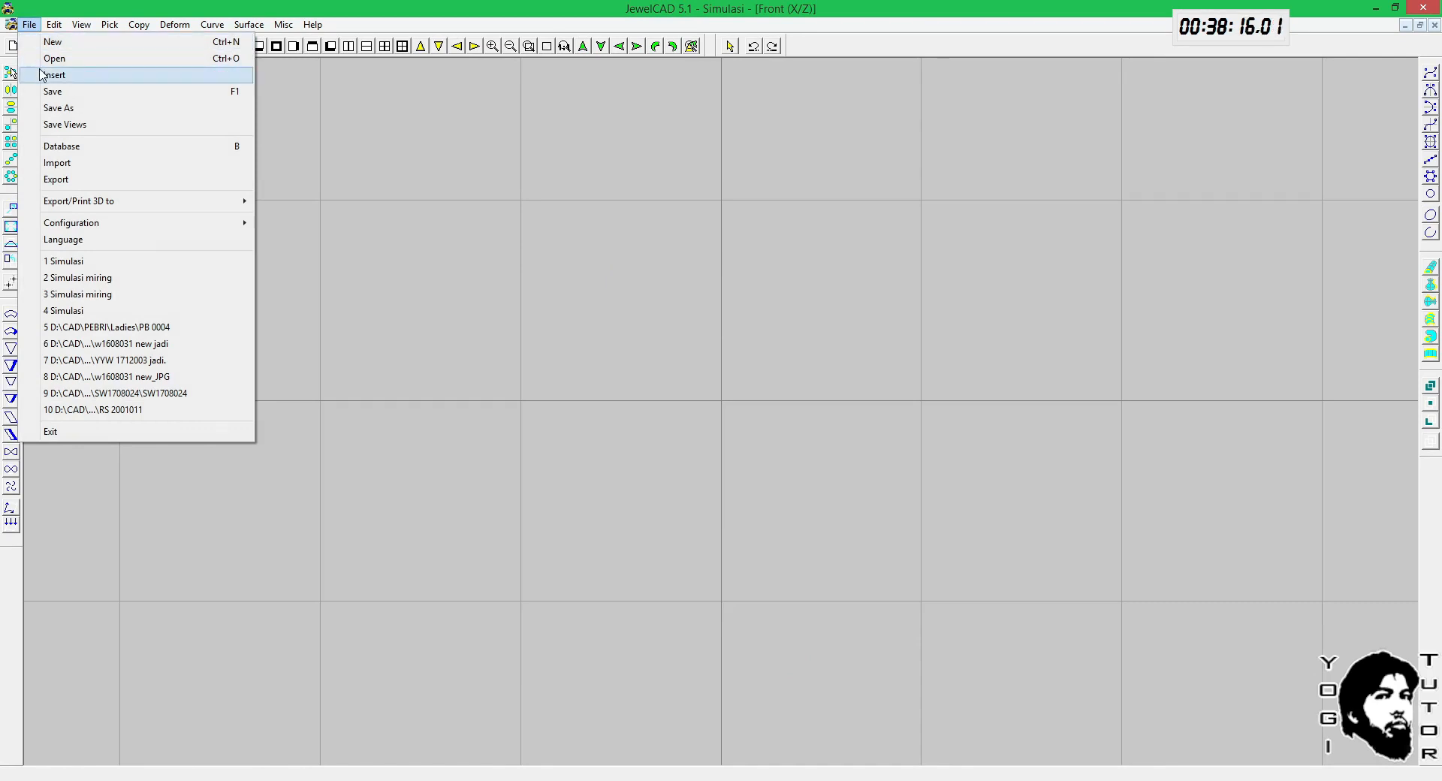
{"action": "left_click", "coordinate": [57, 162]}
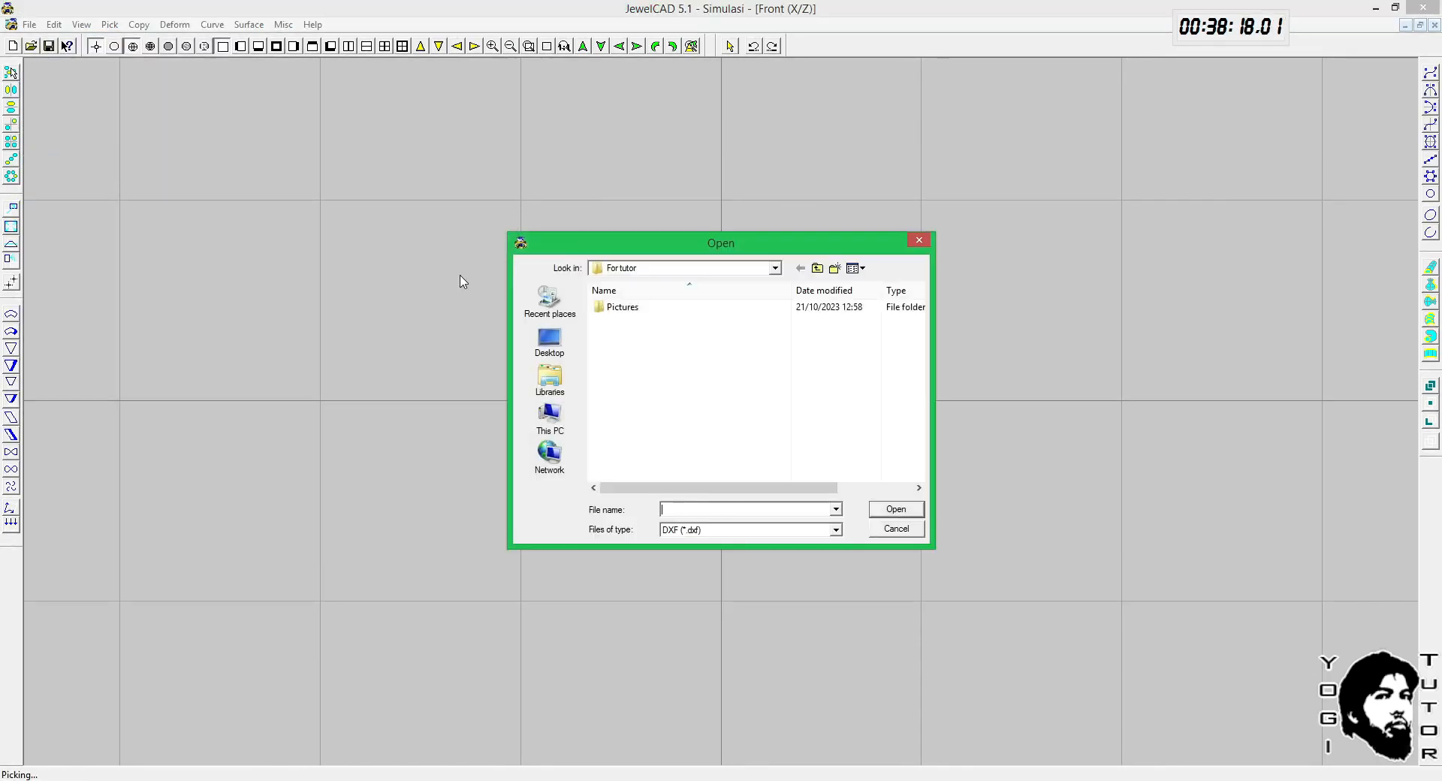
{"action": "left_click", "coordinate": [833, 530]}
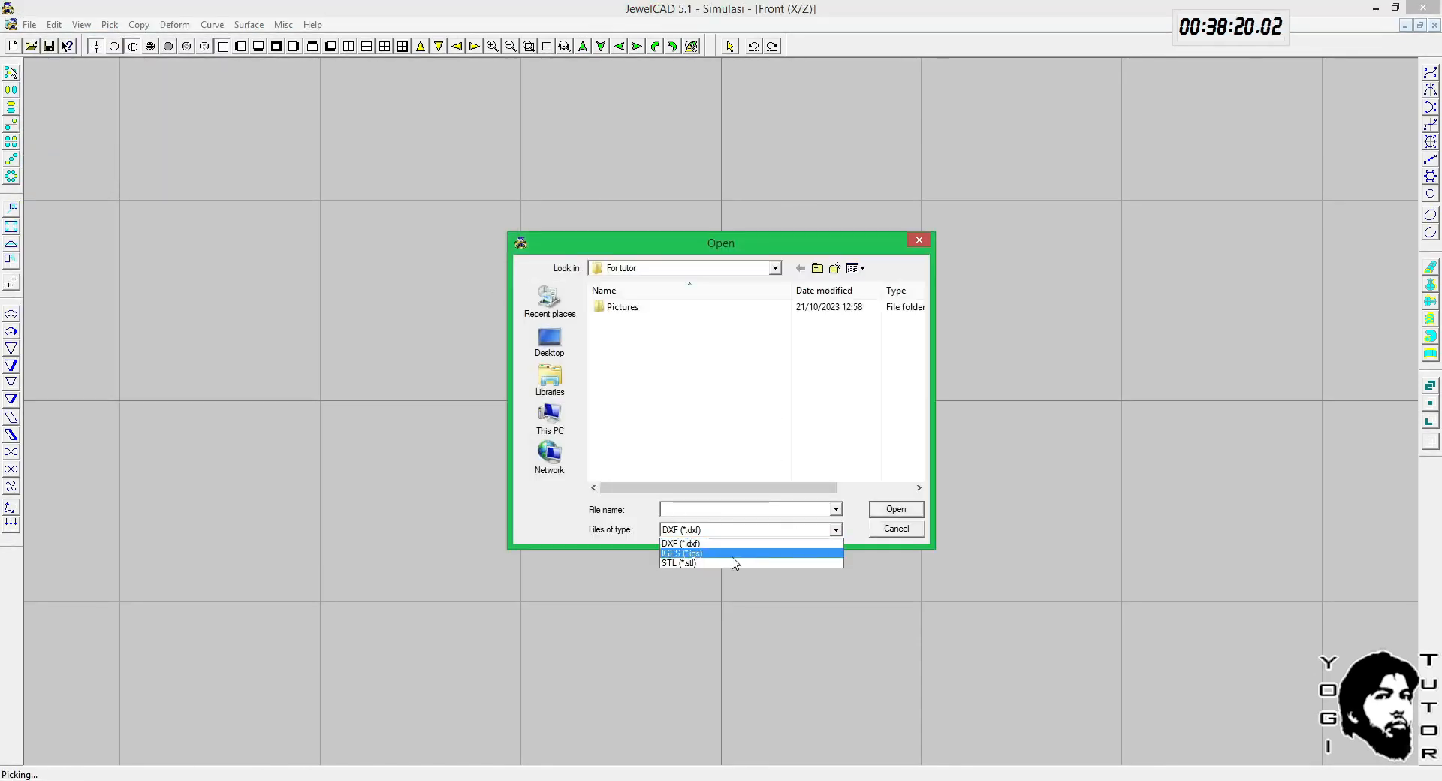
{"action": "left_click", "coordinate": [730, 563]}
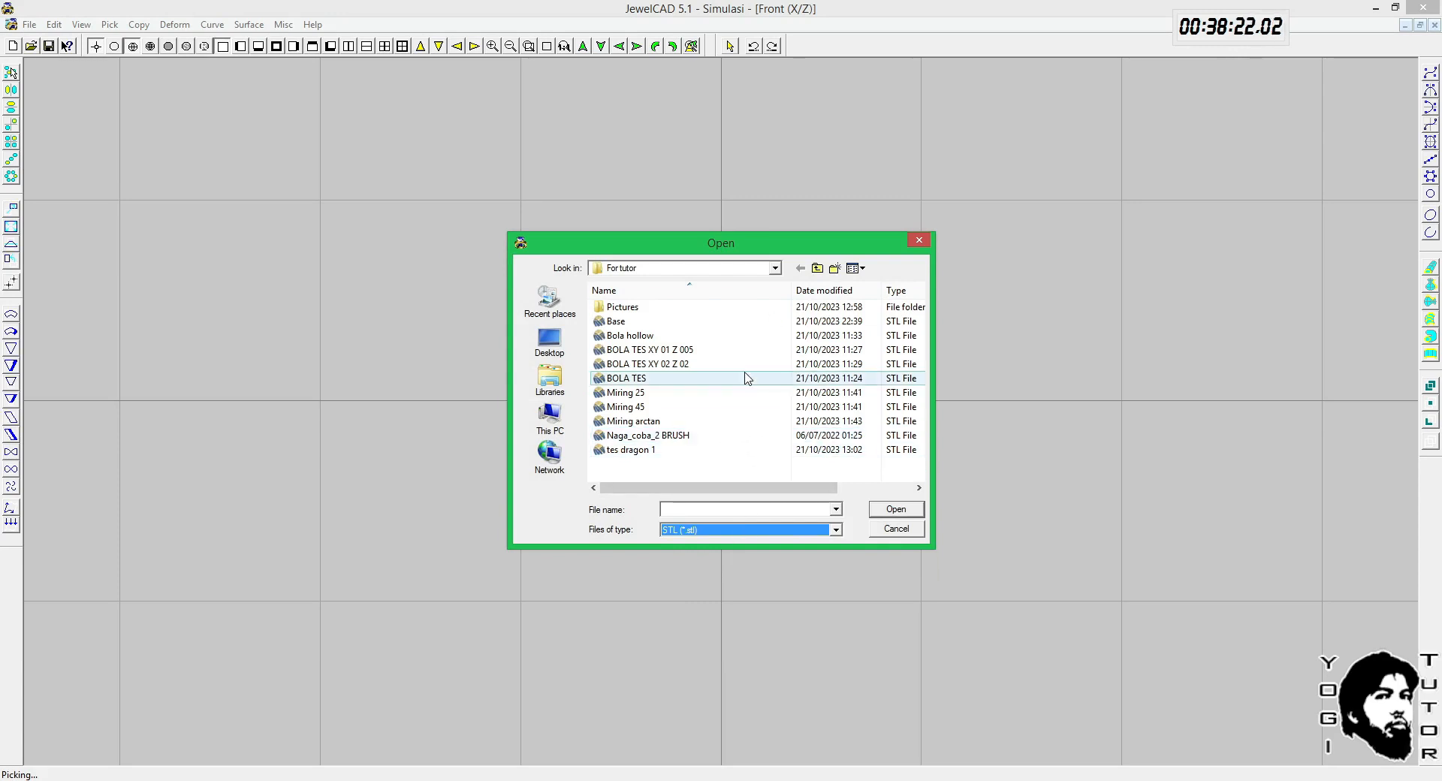
{"action": "left_click", "coordinate": [645, 379]}
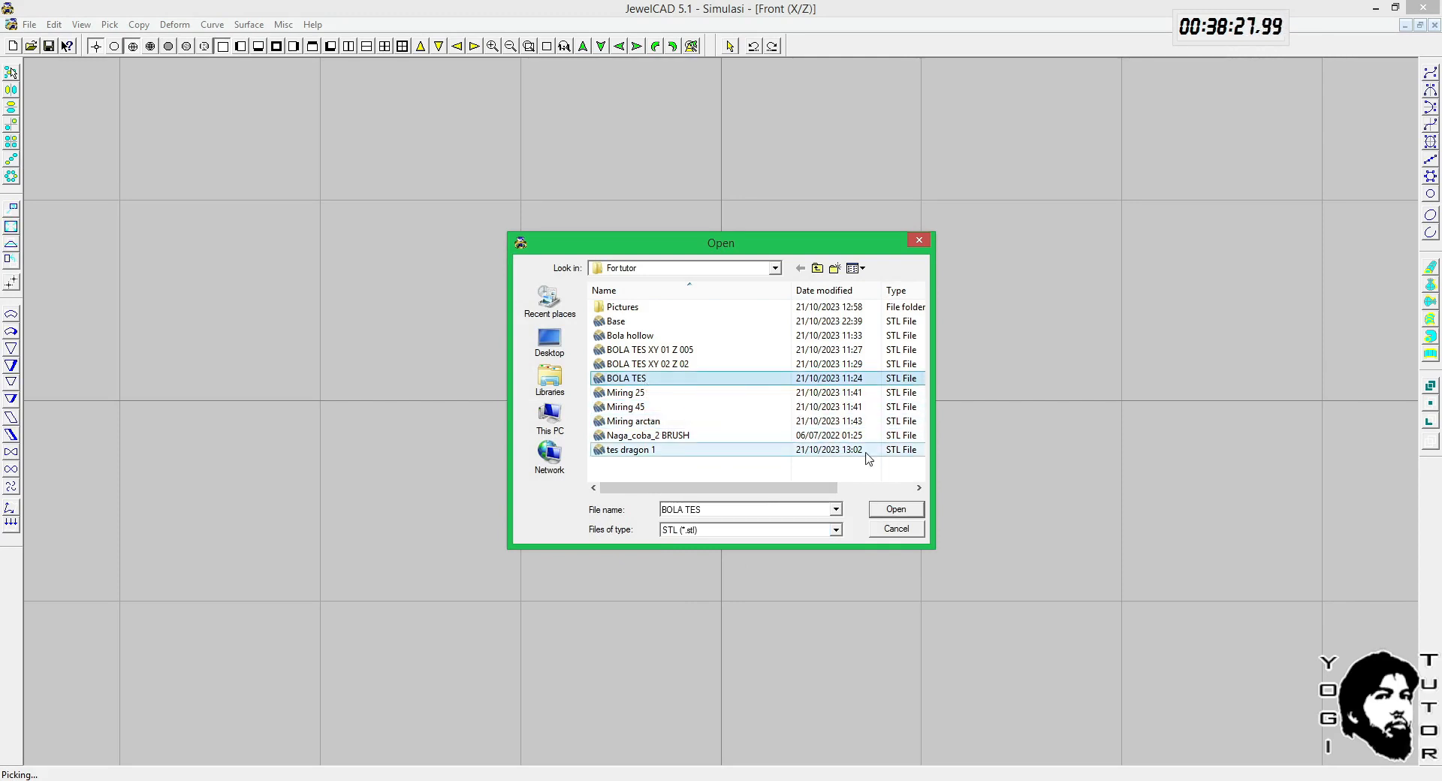
{"action": "left_click", "coordinate": [896, 510]}
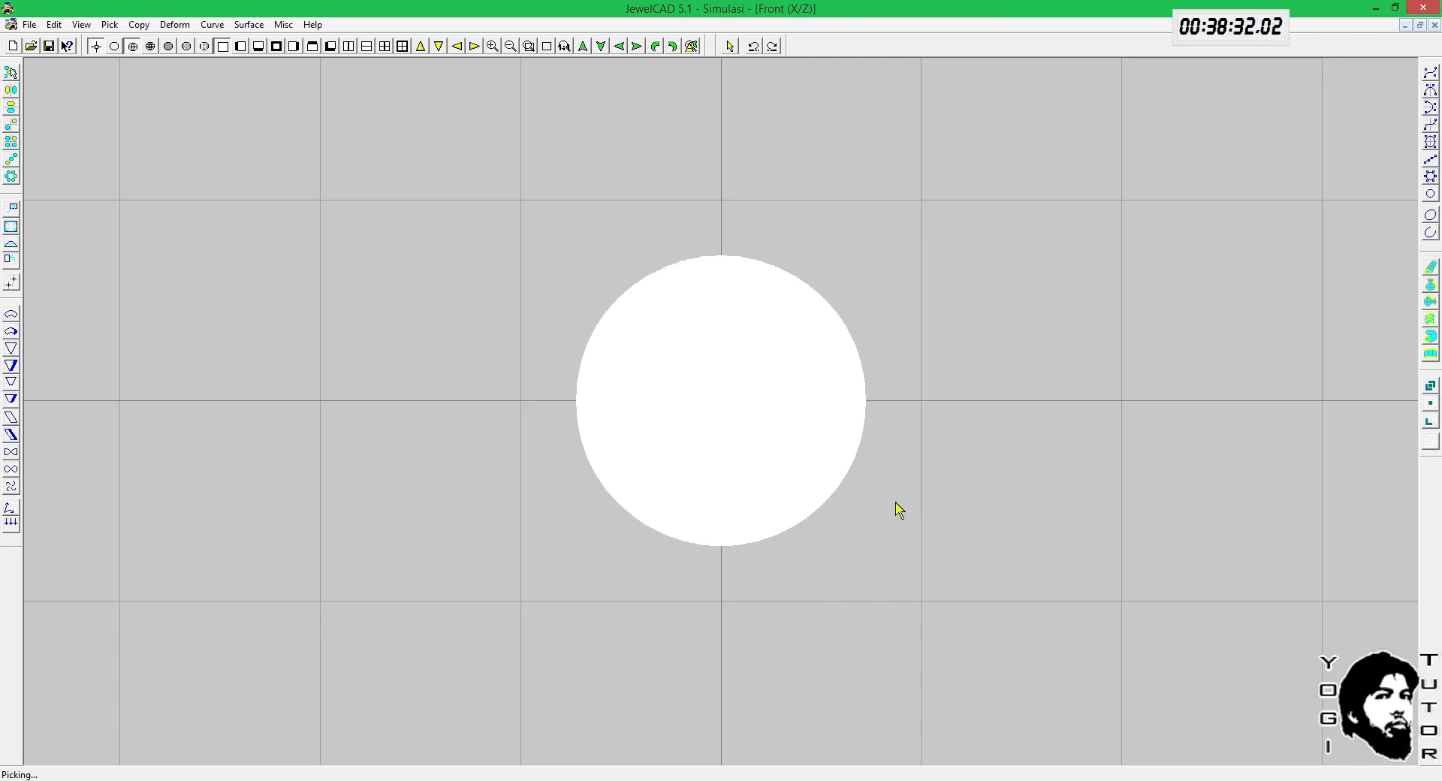
Step: Examine the stepped slice layers along the upper edge of the imported sphere in wireframe
{"action": "scroll", "coordinate": [873, 258], "scroll_direction": "up", "scroll_amount": 2}
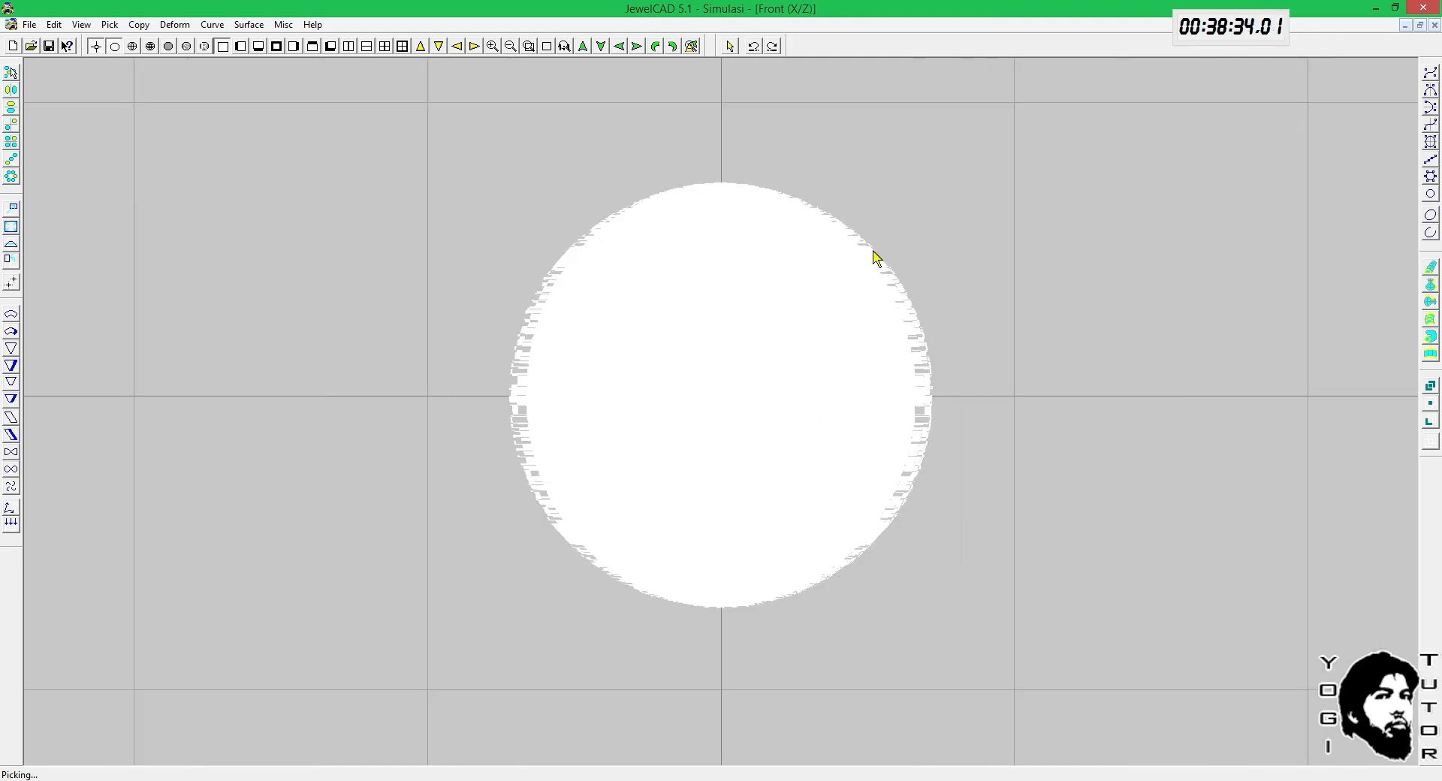
{"action": "scroll", "coordinate": [693, 248], "scroll_direction": "up", "scroll_amount": 1}
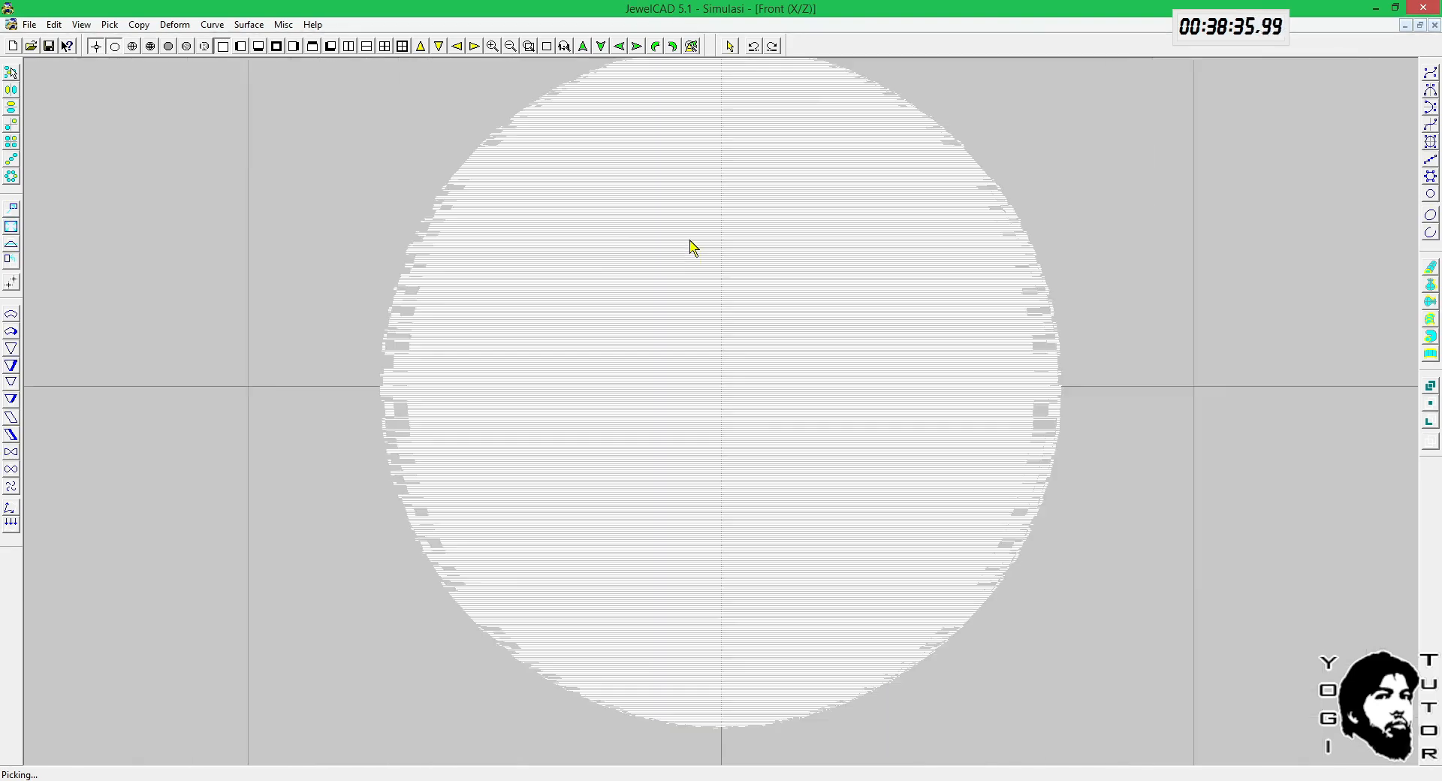
{"action": "middle_click_drag", "start_coordinate": [574, 189], "coordinate": [643, 370]}
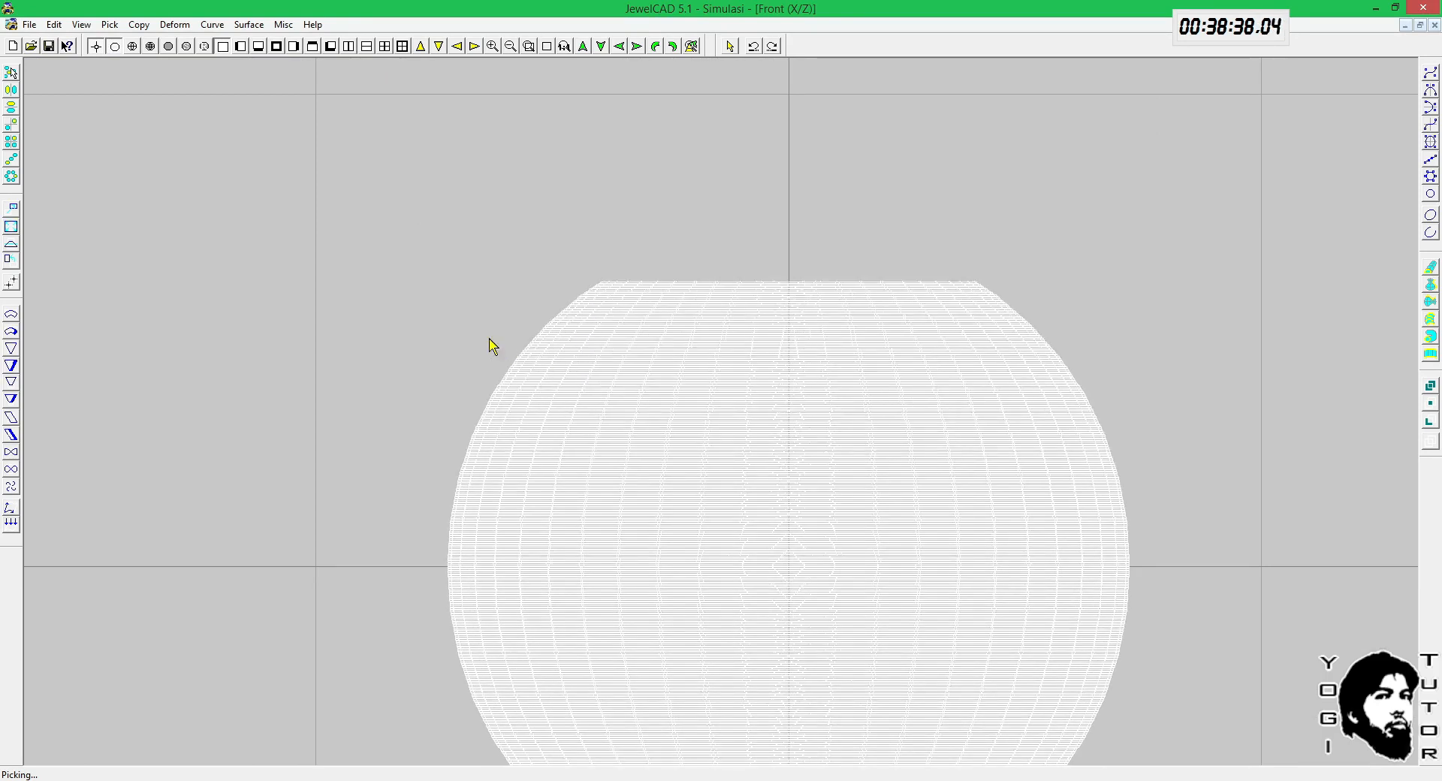
{"action": "scroll", "coordinate": [491, 336], "scroll_direction": "up", "scroll_amount": 1}
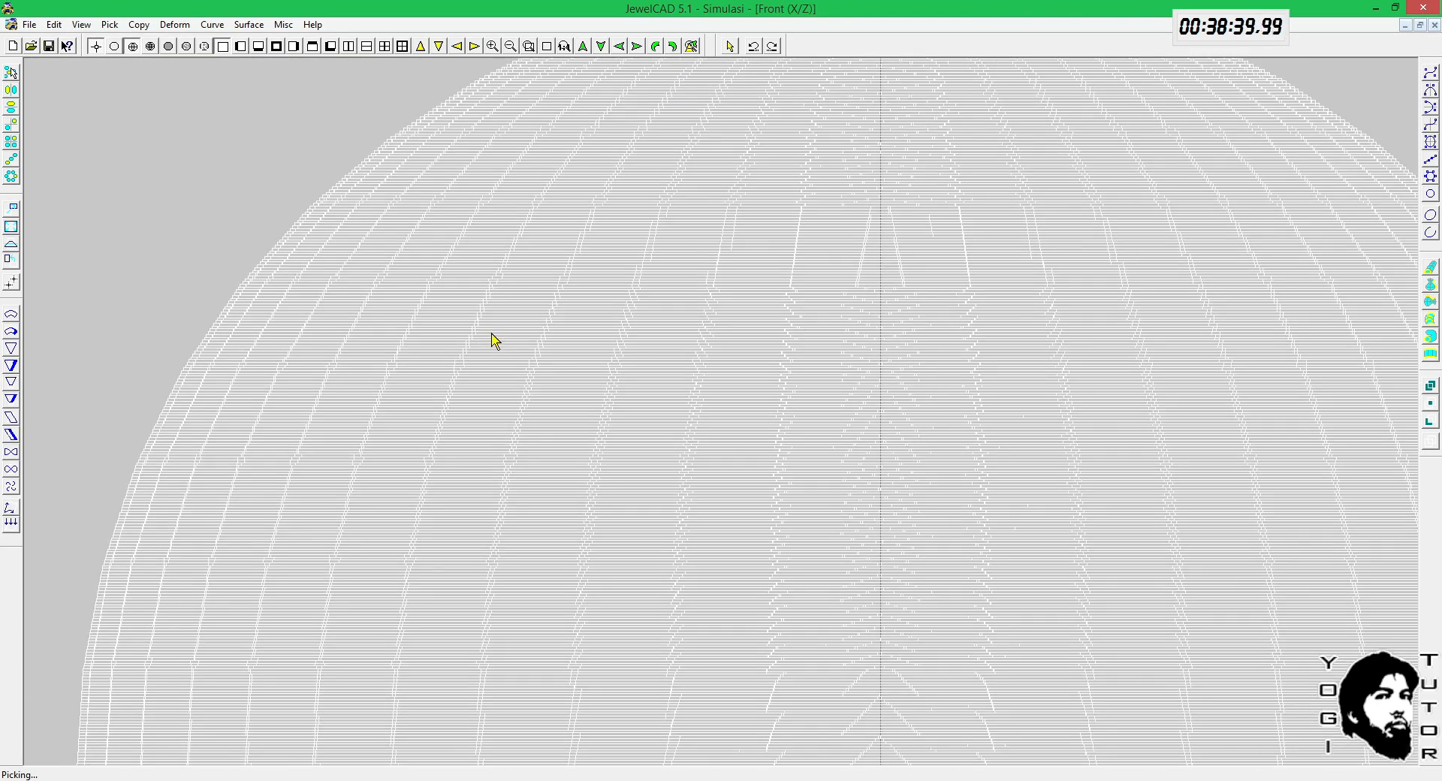
{"action": "scroll", "coordinate": [717, 319], "scroll_direction": "down", "scroll_amount": 2}
{"action": "key", "text": "z"}
{"action": "left_click_drag", "start_coordinate": [994, 109], "coordinate": [957, 211]}
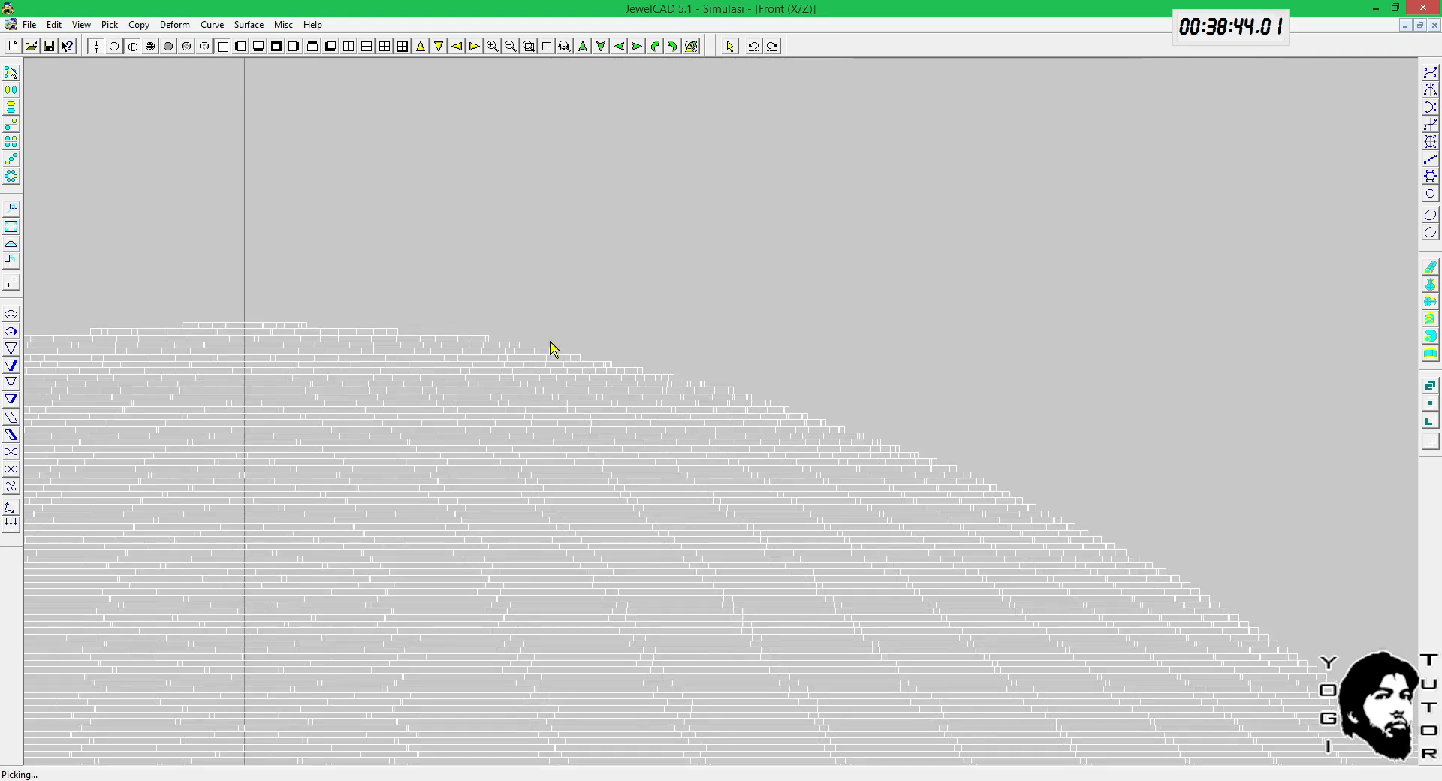
{"action": "scroll", "coordinate": [552, 349], "scroll_direction": "up", "scroll_amount": 2}
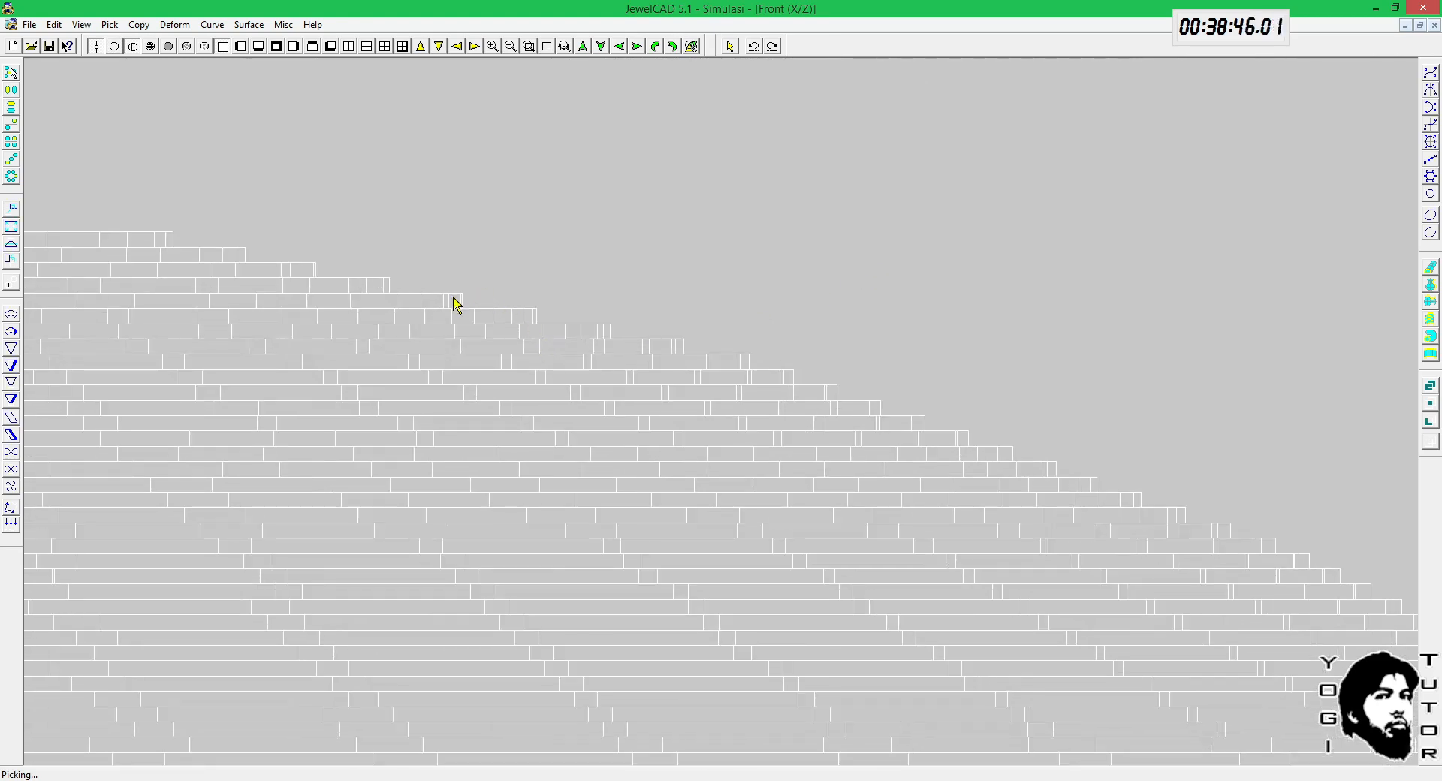
{"action": "scroll", "coordinate": [466, 299], "scroll_direction": "up", "scroll_amount": 3}
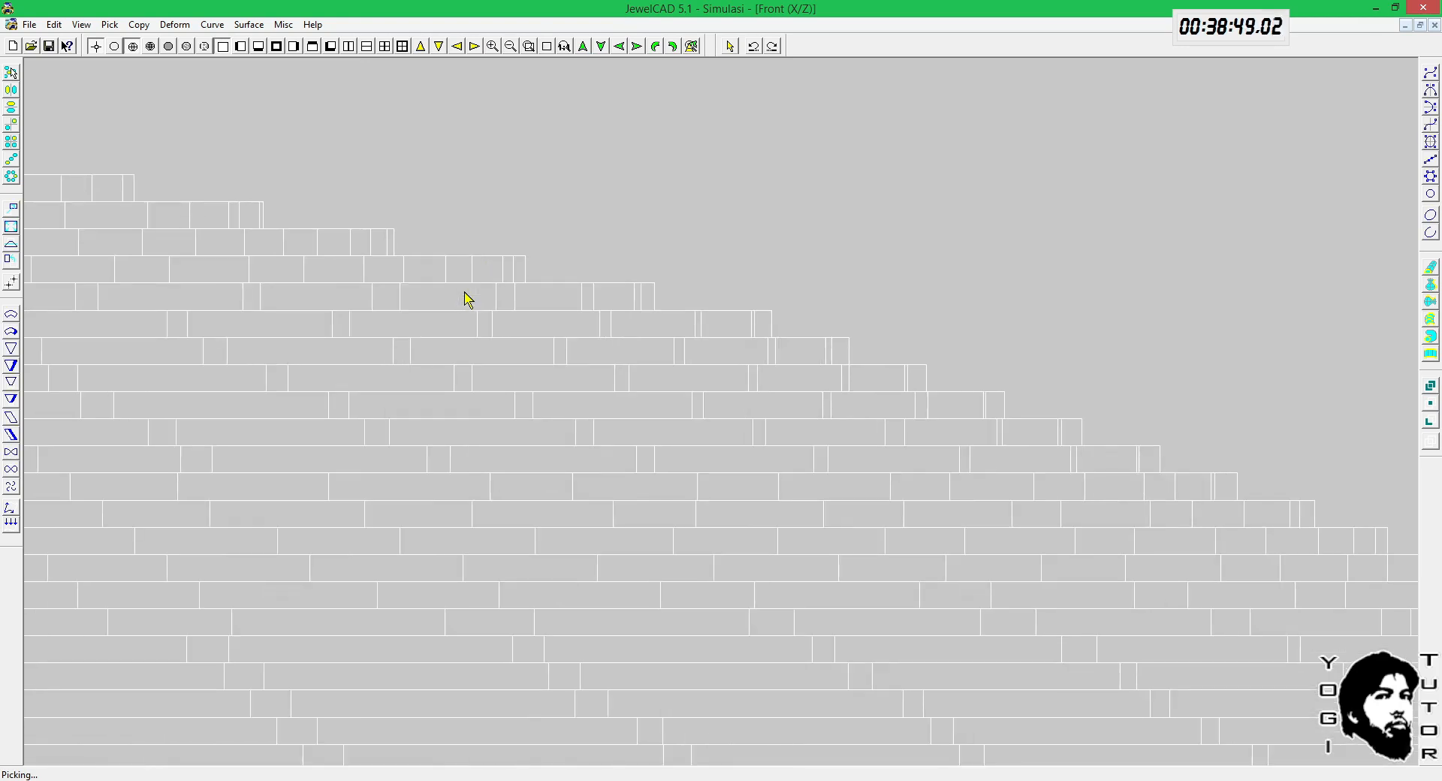
Step: Measure the height of one layer step on the sphere's upper edge and compare it with the thickness in the Cut into Slices settings
{"action": "left_click", "coordinate": [406, 257]}
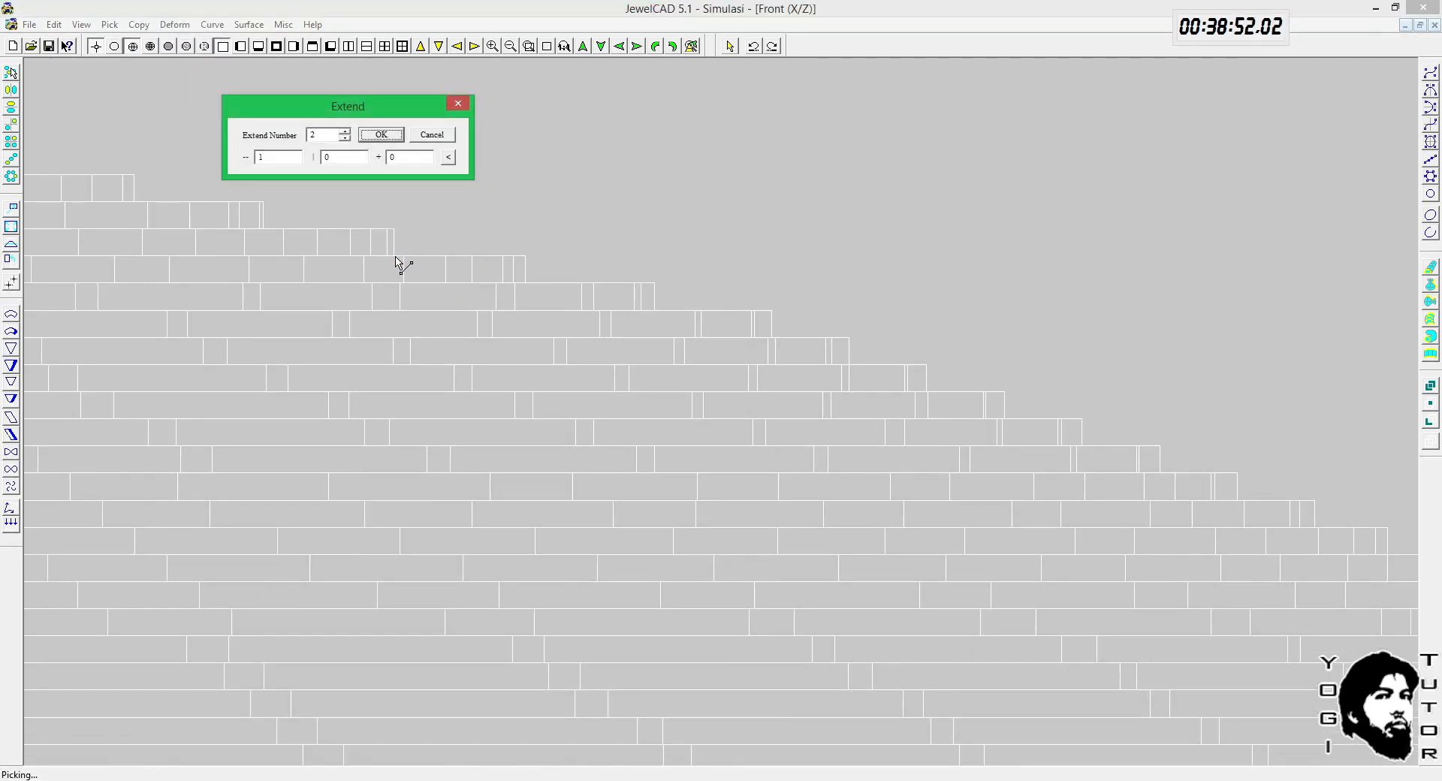
{"action": "left_click_drag", "start_coordinate": [396, 260], "coordinate": [393, 229]}
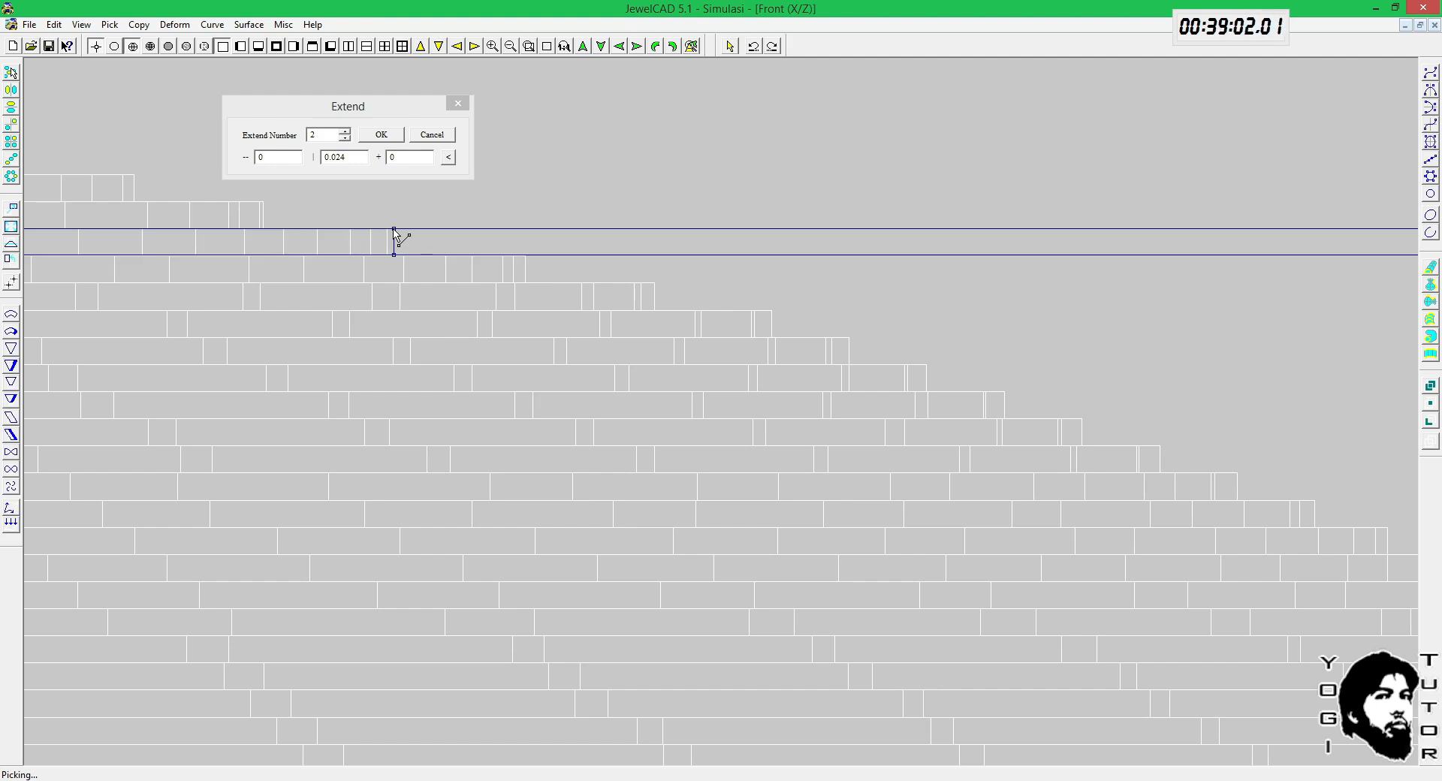
{"action": "left_click_drag", "start_coordinate": [393, 231], "coordinate": [395, 232]}
{"action": "key", "text": "alt+m"}
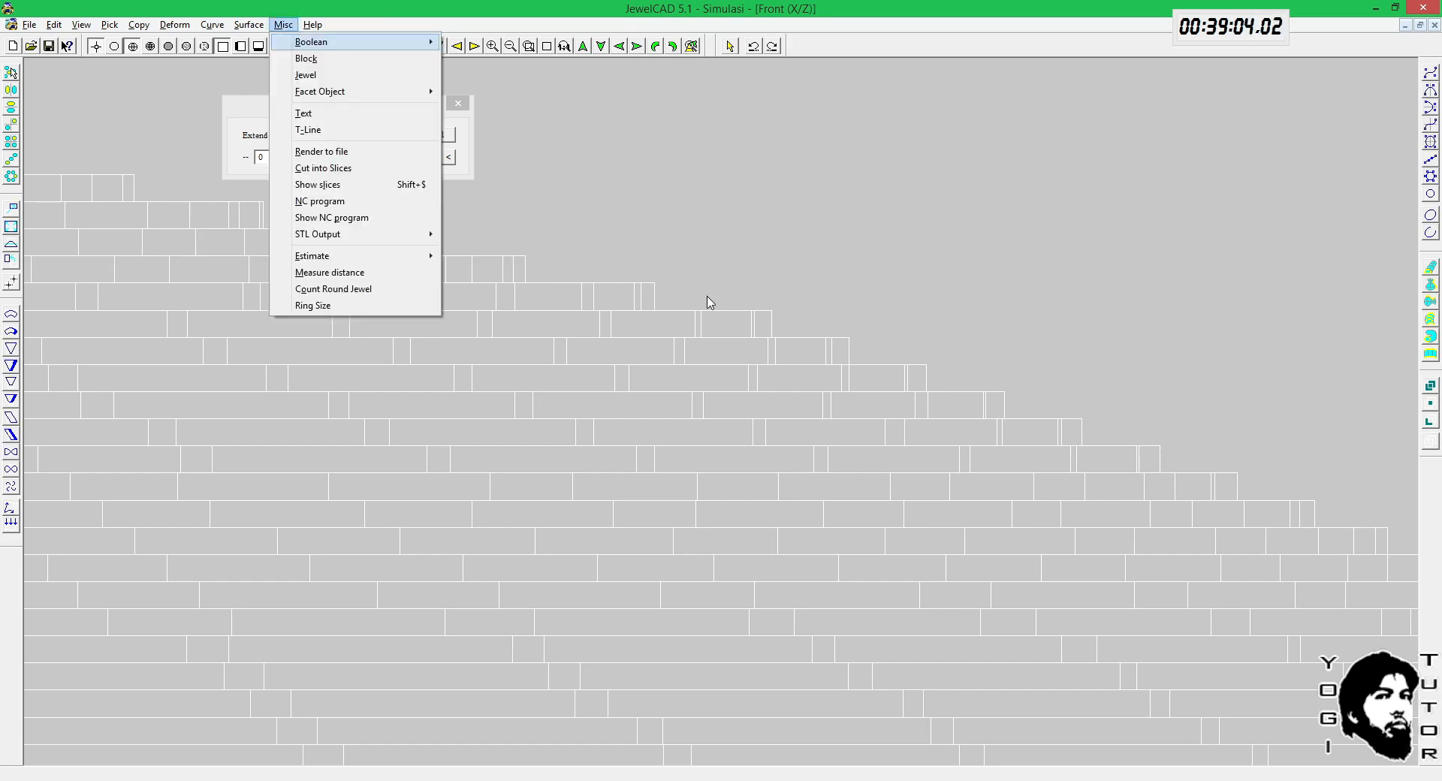
{"action": "key", "text": "c"}
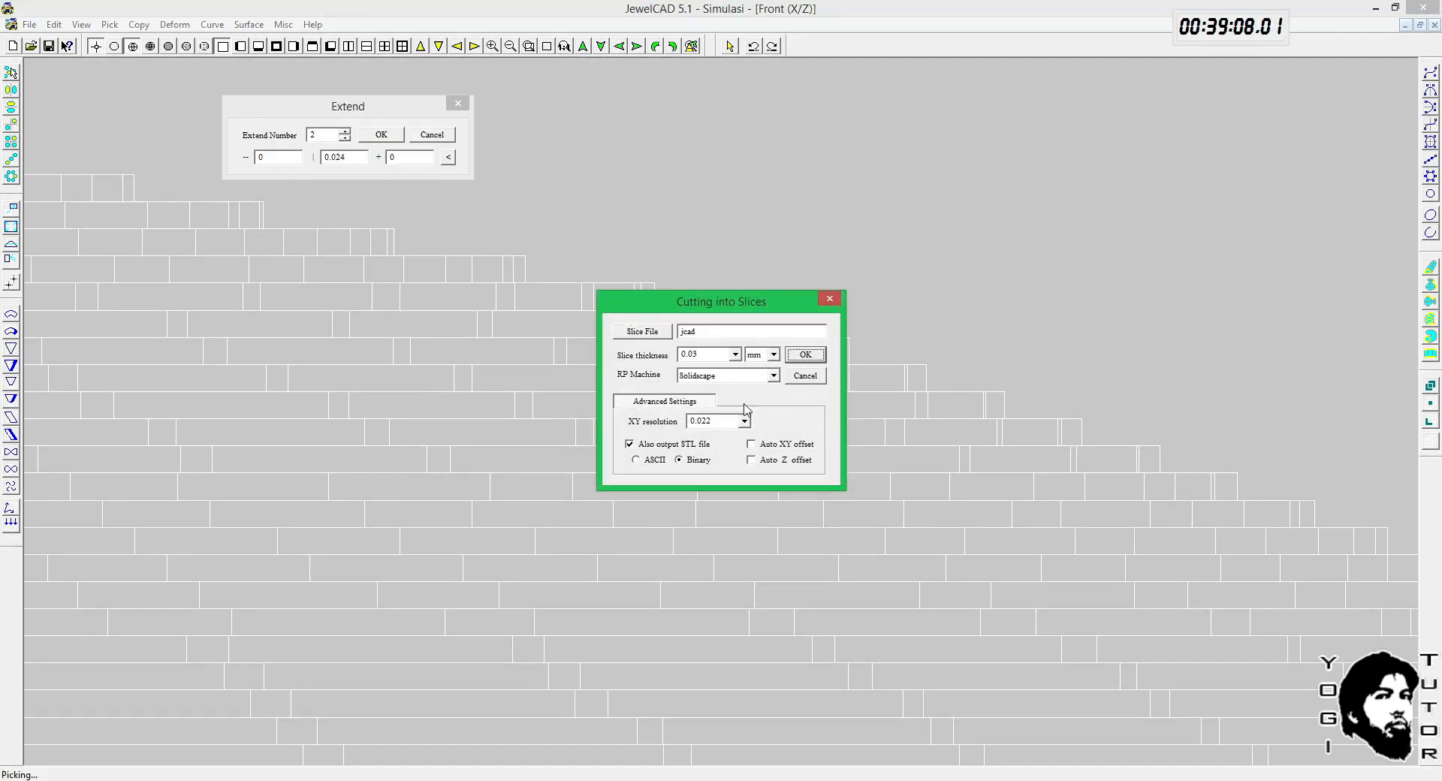
Step: Measure the horizontal width of one step on the sphere's side edge in the Right view
{"action": "left_click", "coordinate": [818, 377]}
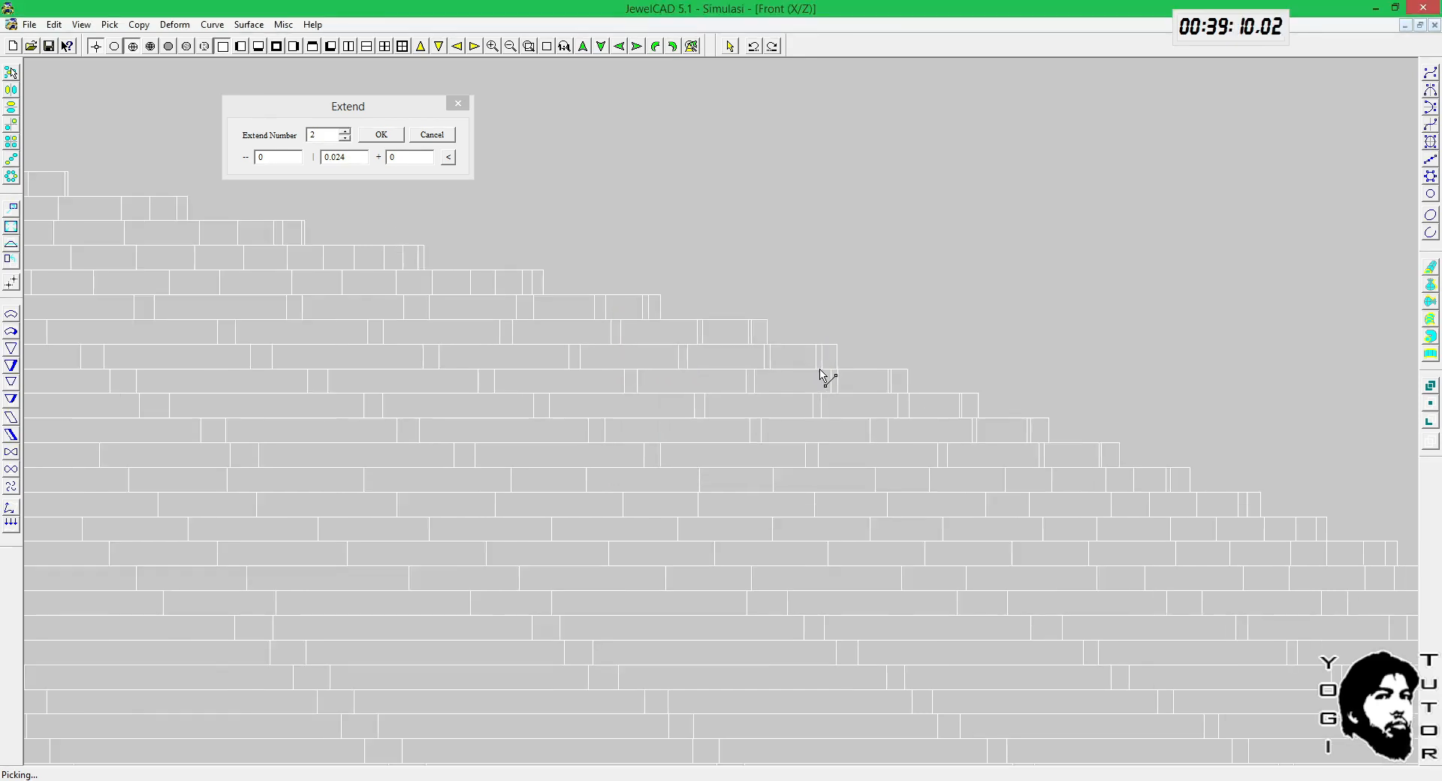
{"action": "key", "text": "F6"}
{"action": "scroll", "coordinate": [613, 377], "scroll_direction": "down", "scroll_amount": 2}
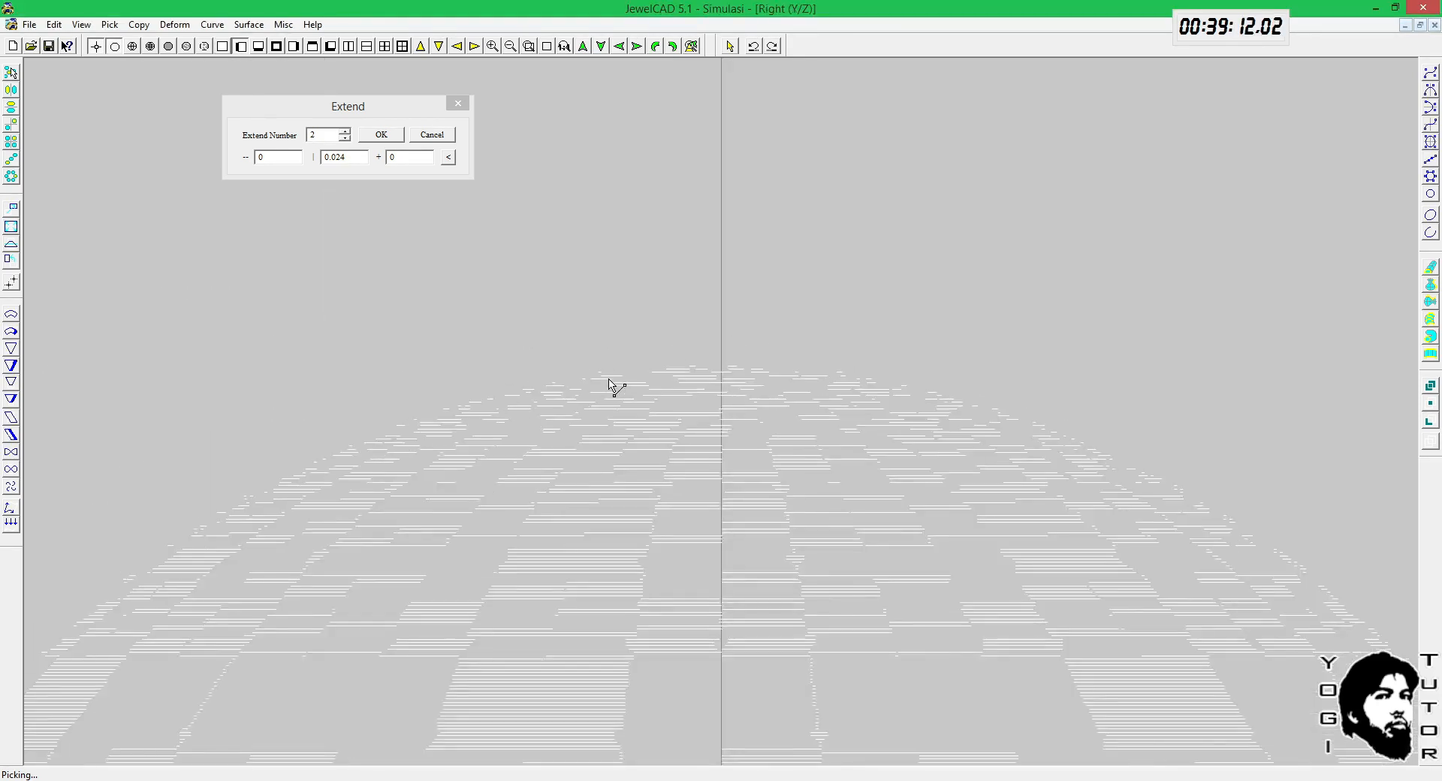
{"action": "middle_click_drag", "start_coordinate": [612, 377], "coordinate": [746, 271]}
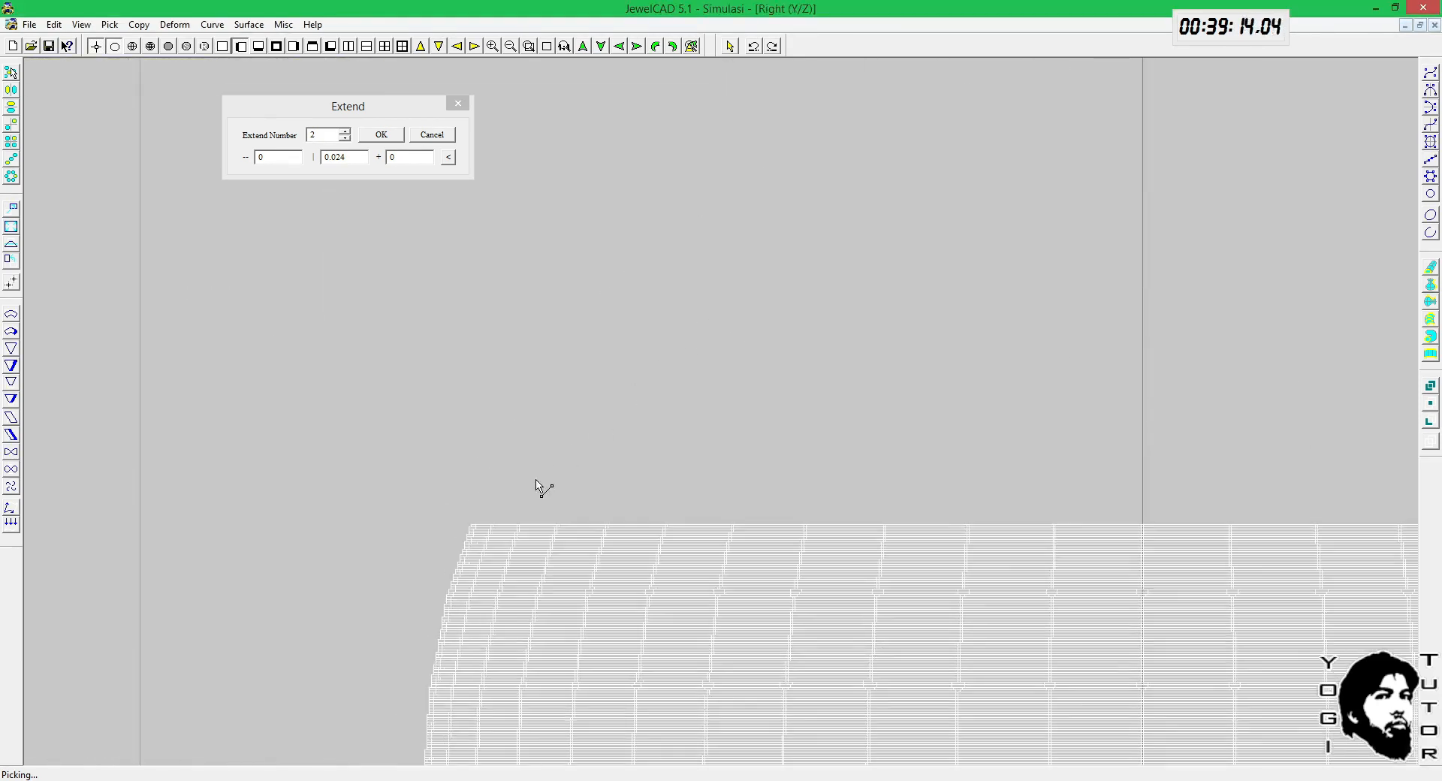
{"action": "left_click_drag", "start_coordinate": [464, 559], "coordinate": [539, 346], "text": "ctrl"}
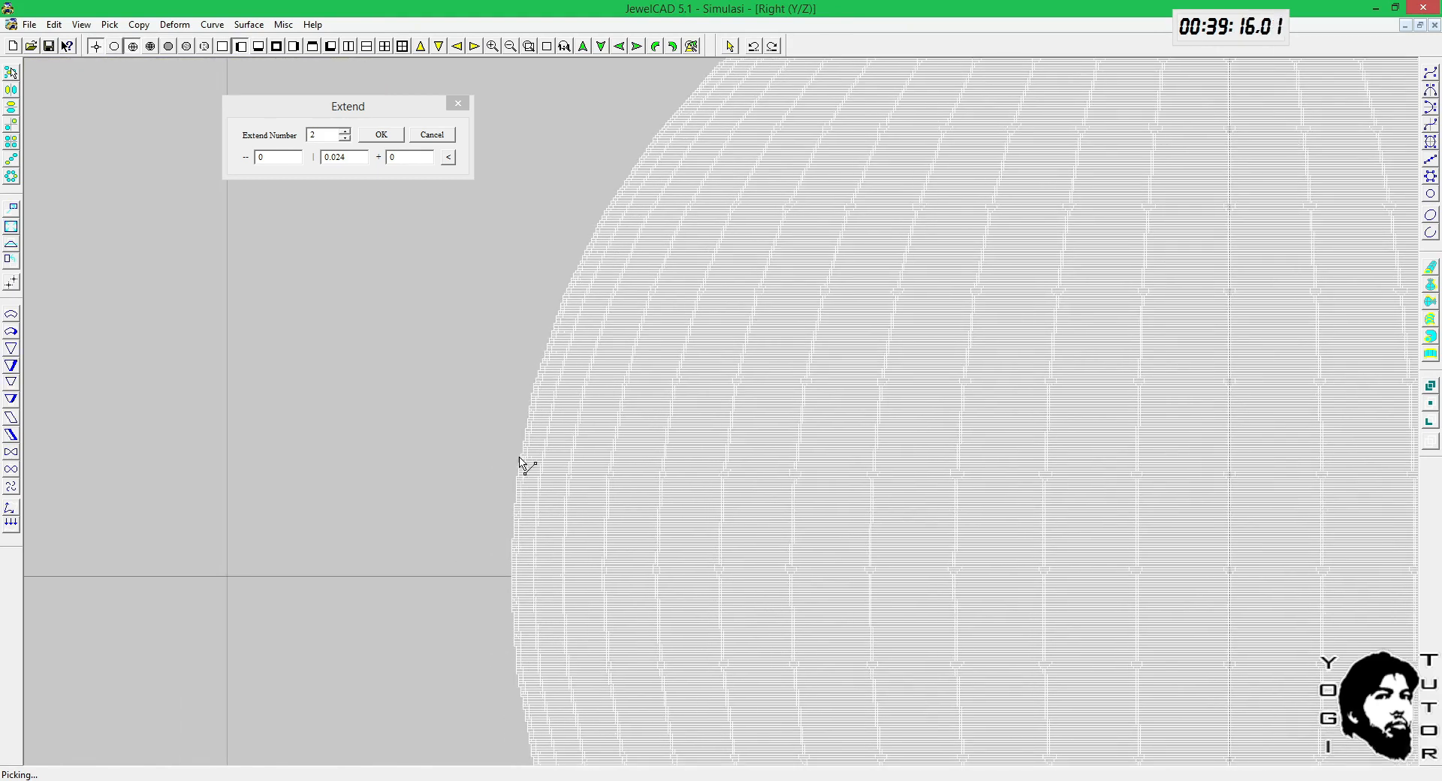
{"action": "right_click_drag", "start_coordinate": [510, 503], "coordinate": [573, 346], "text": "ctrl"}
{"action": "left_click_drag", "start_coordinate": [690, 254], "coordinate": [657, 342], "text": "ctrl"}
{"action": "left_click", "coordinate": [657, 344]}
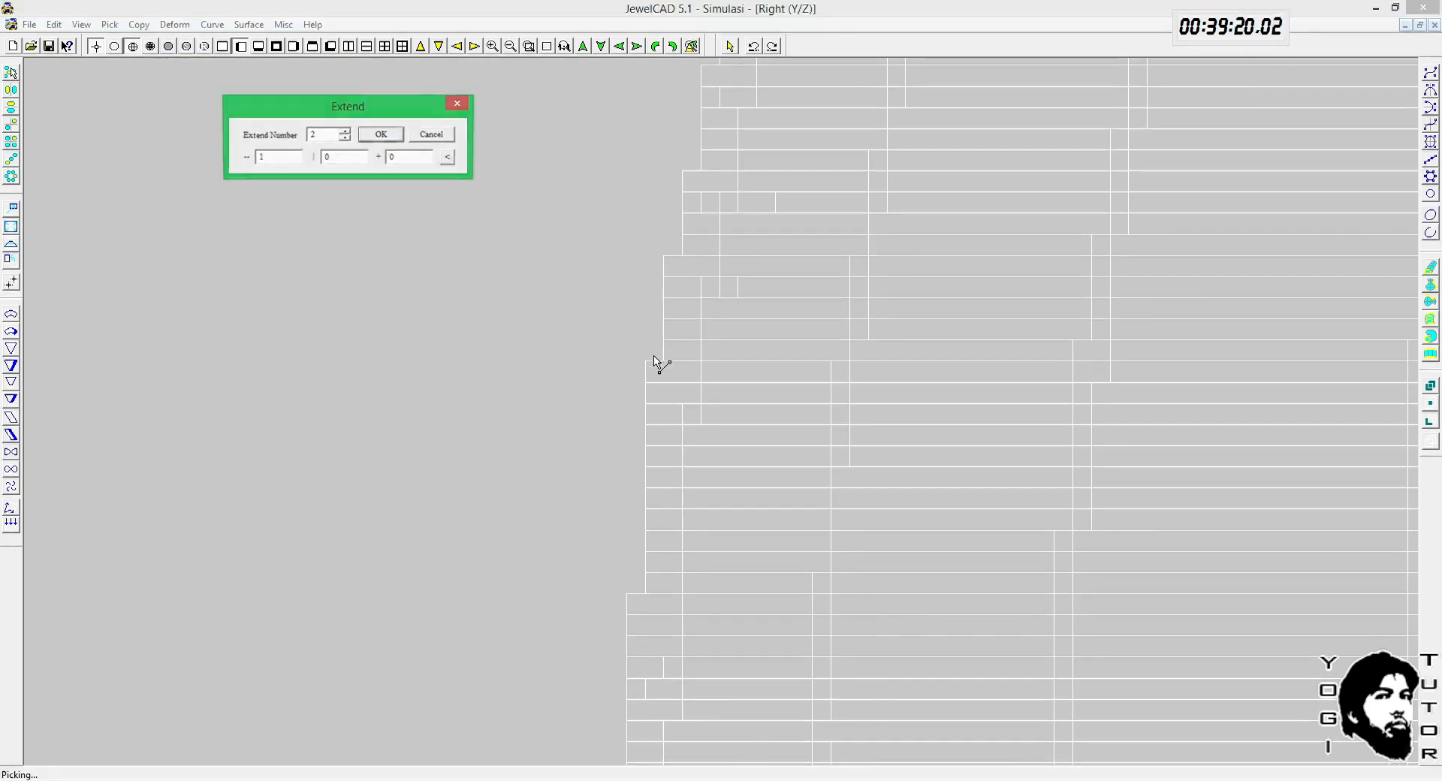
{"action": "left_click_drag", "start_coordinate": [645, 366], "coordinate": [664, 364]}
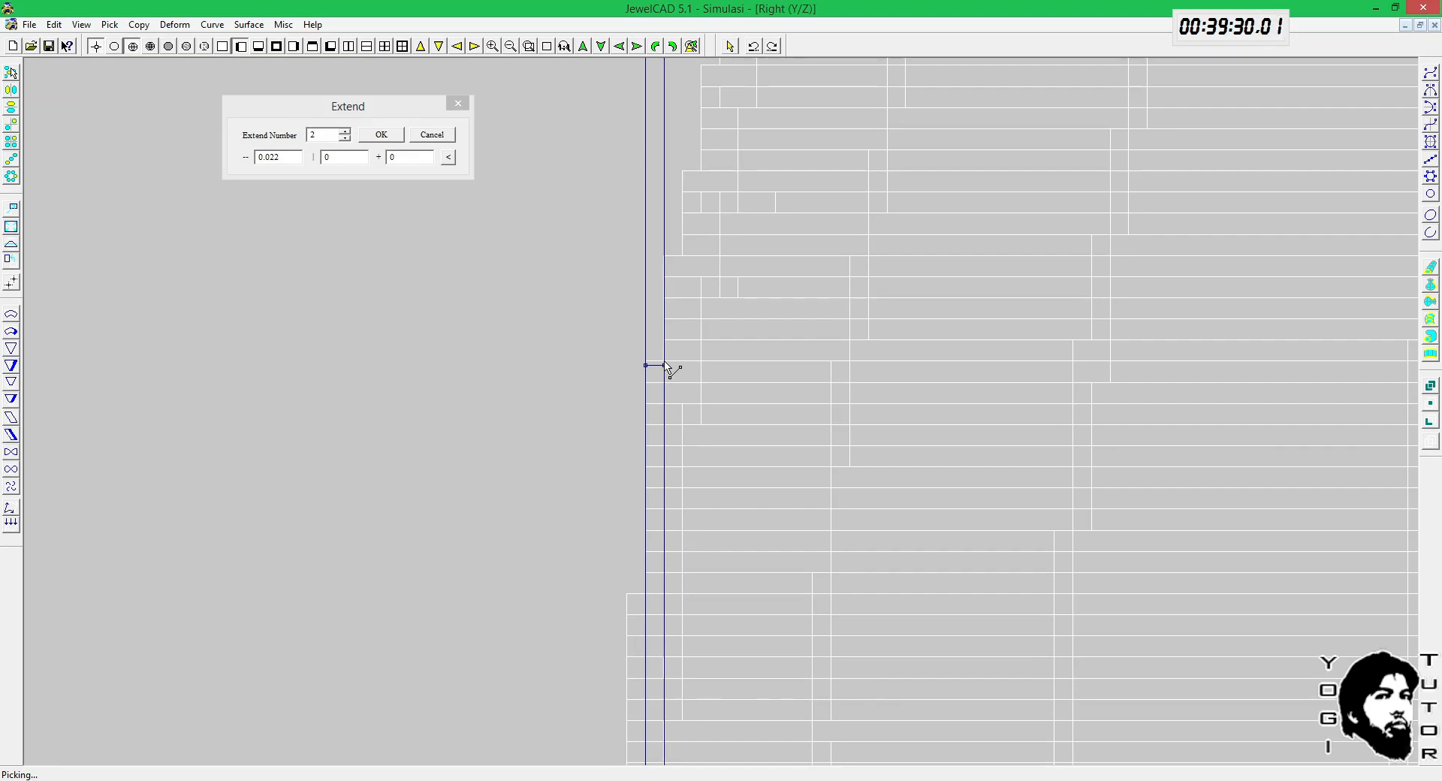
{"action": "left_click_drag", "start_coordinate": [665, 366], "coordinate": [665, 367]}
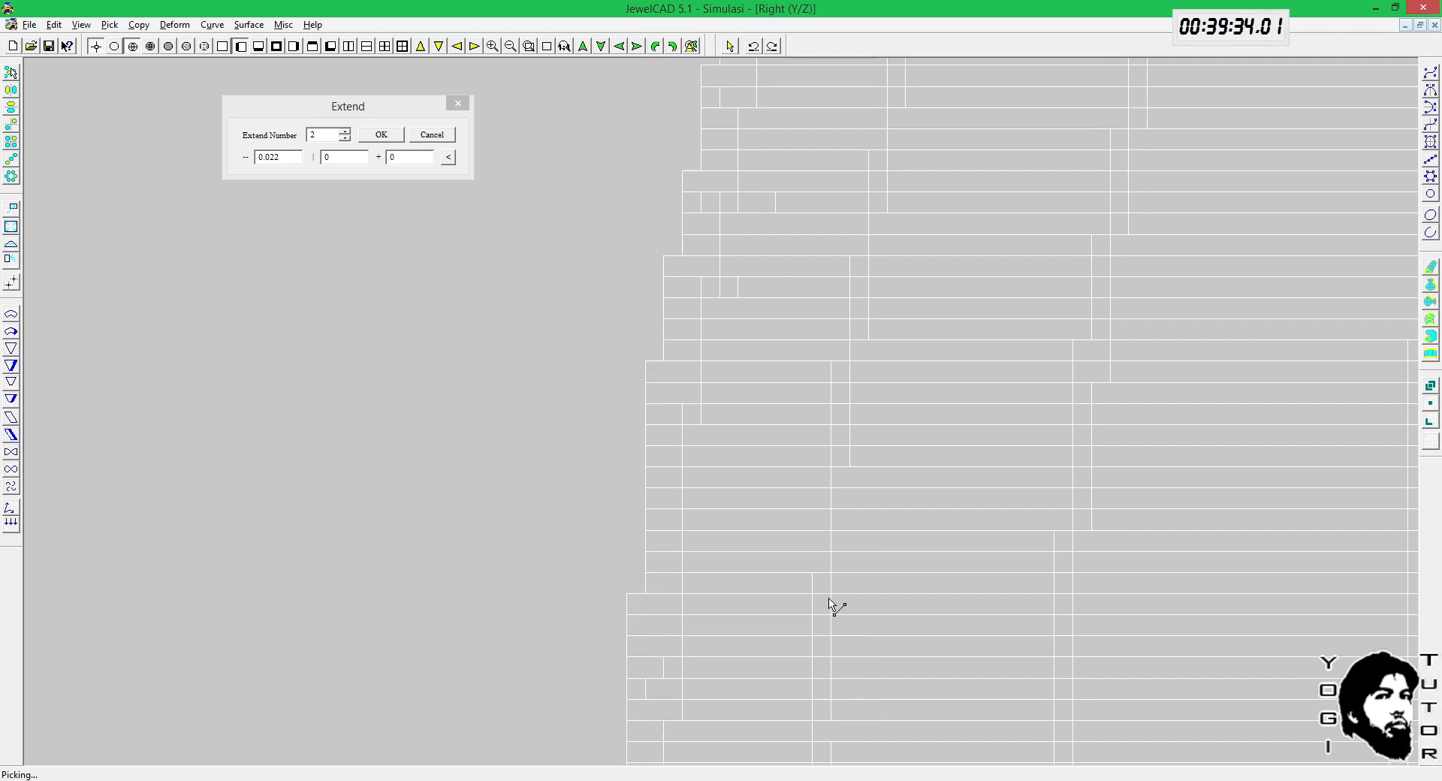
Step: Compare the measured step width with the XY resolution in the Cutting into Slices settings and the Phrozen printer specifications picture
{"action": "key", "text": "alt+m"}
{"action": "key", "text": "c"}
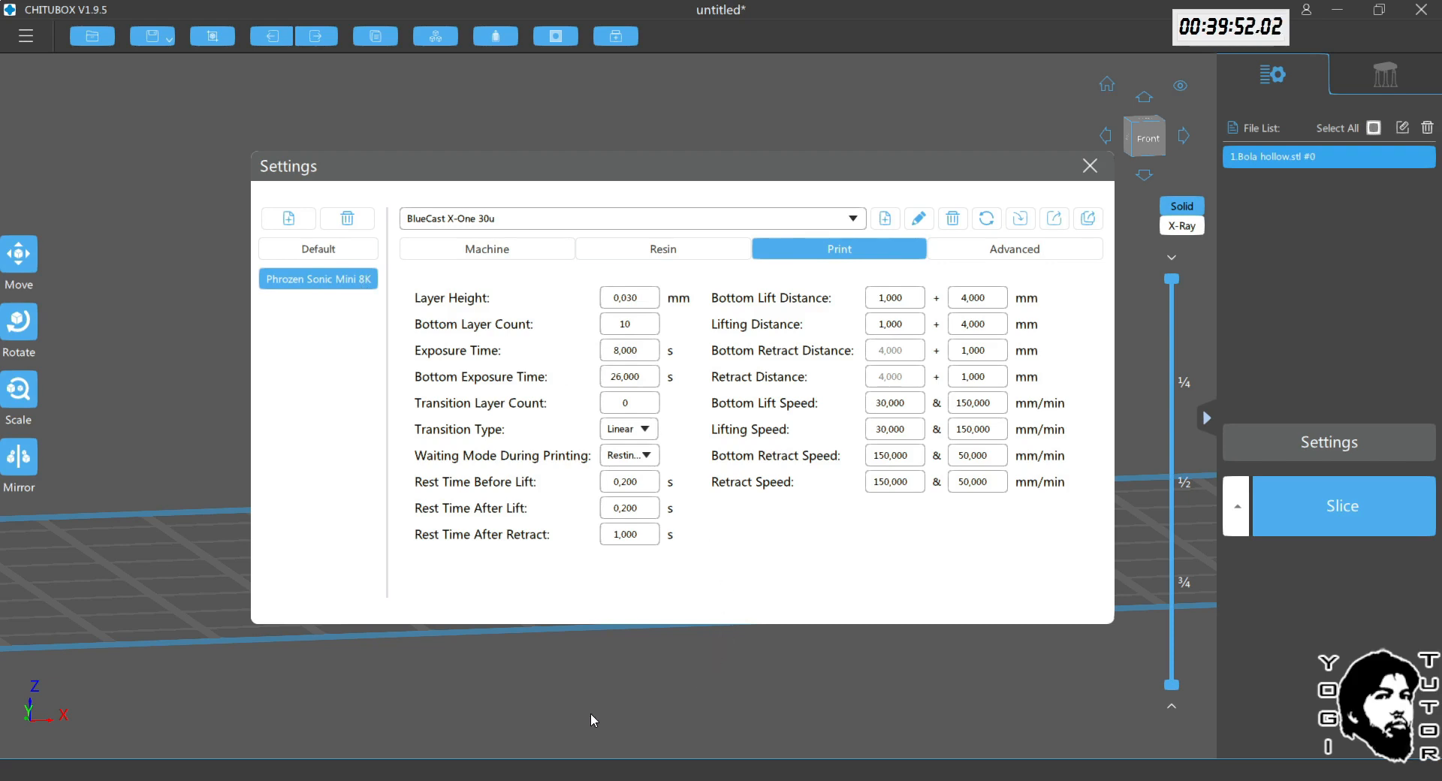
{"action": "left_click", "coordinate": [421, 780]}
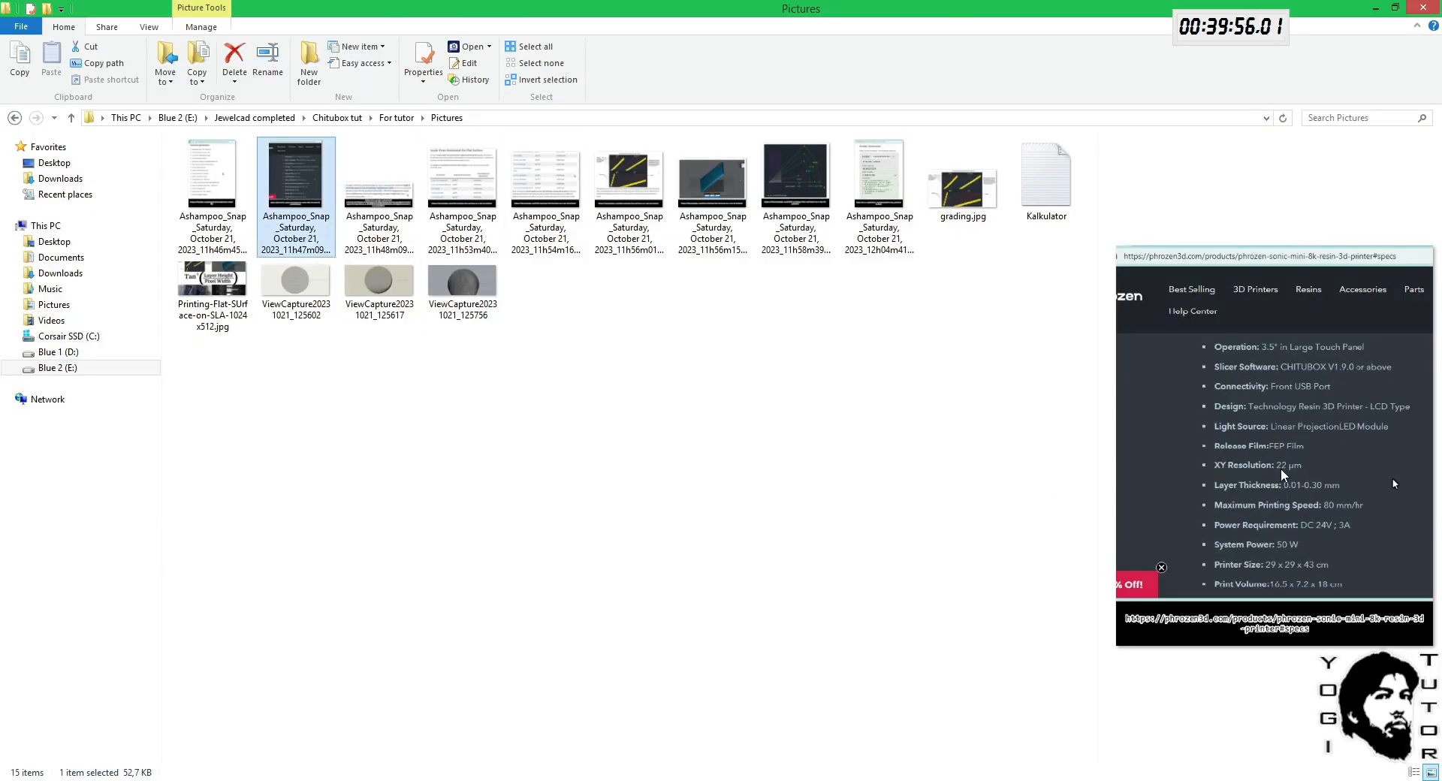
{"action": "left_click", "coordinate": [811, 780]}
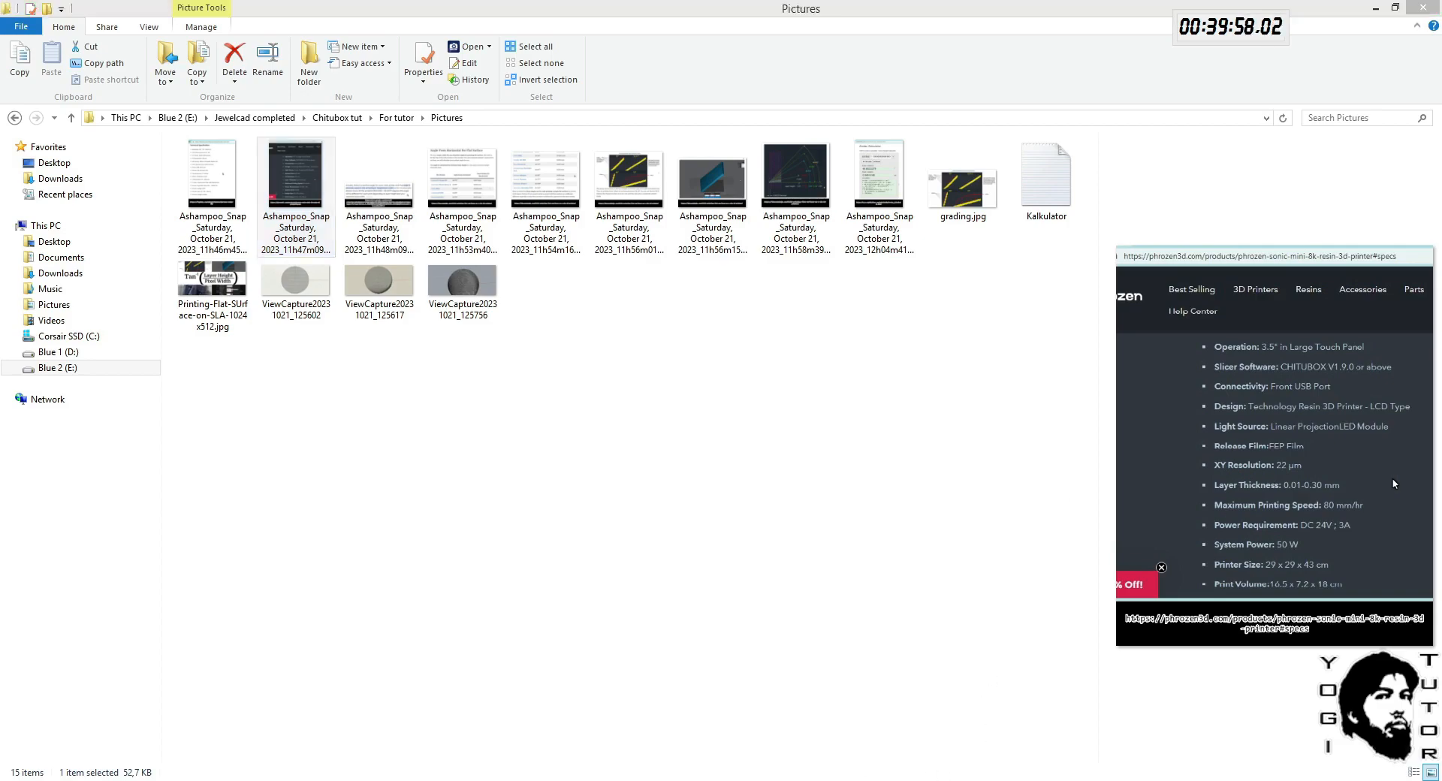
{"action": "left_click", "coordinate": [802, 354]}
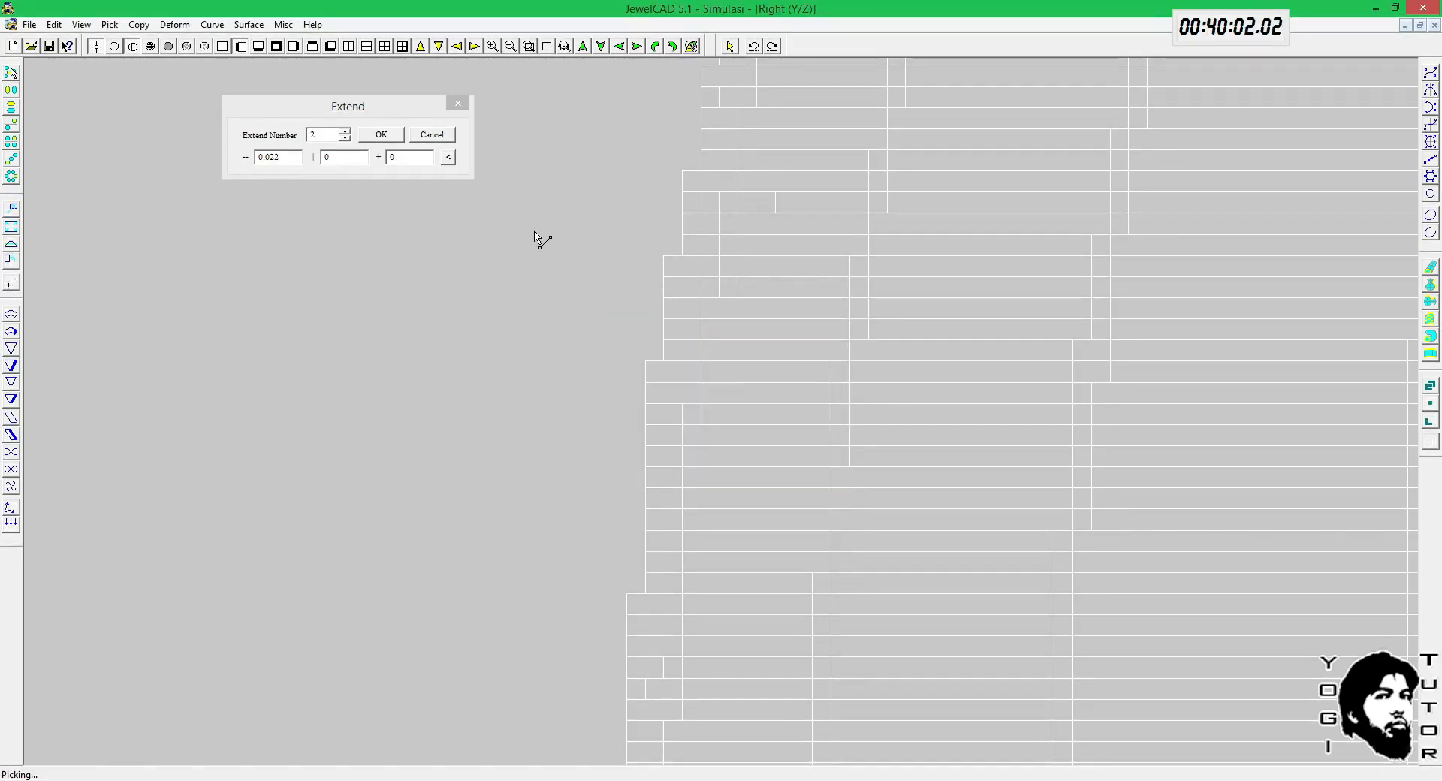
{"action": "key", "text": "Return"}
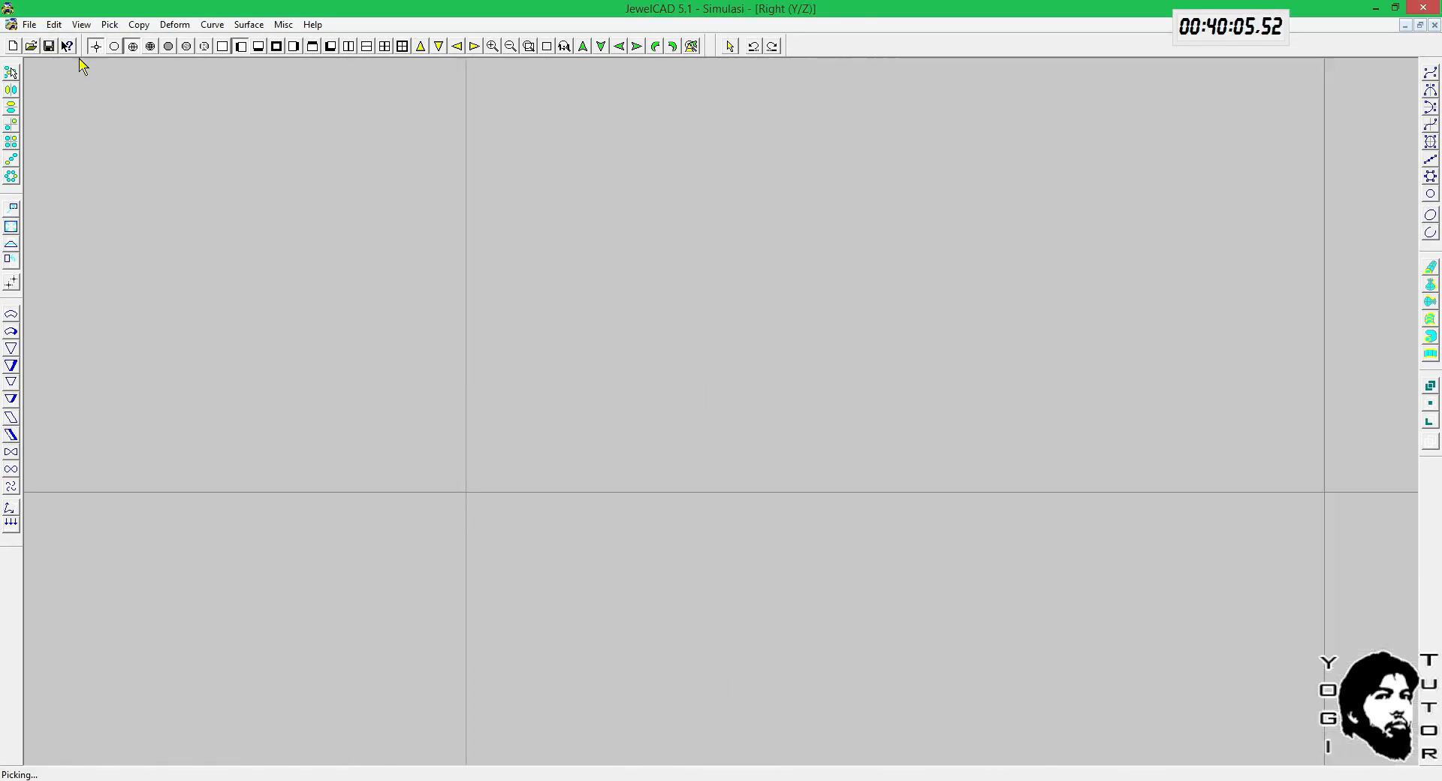
Step: Examine the sphere shaded in the Front, Right and 3D views, return to the Front view, and delete it
{"action": "left_click", "coordinate": [30, 24]}
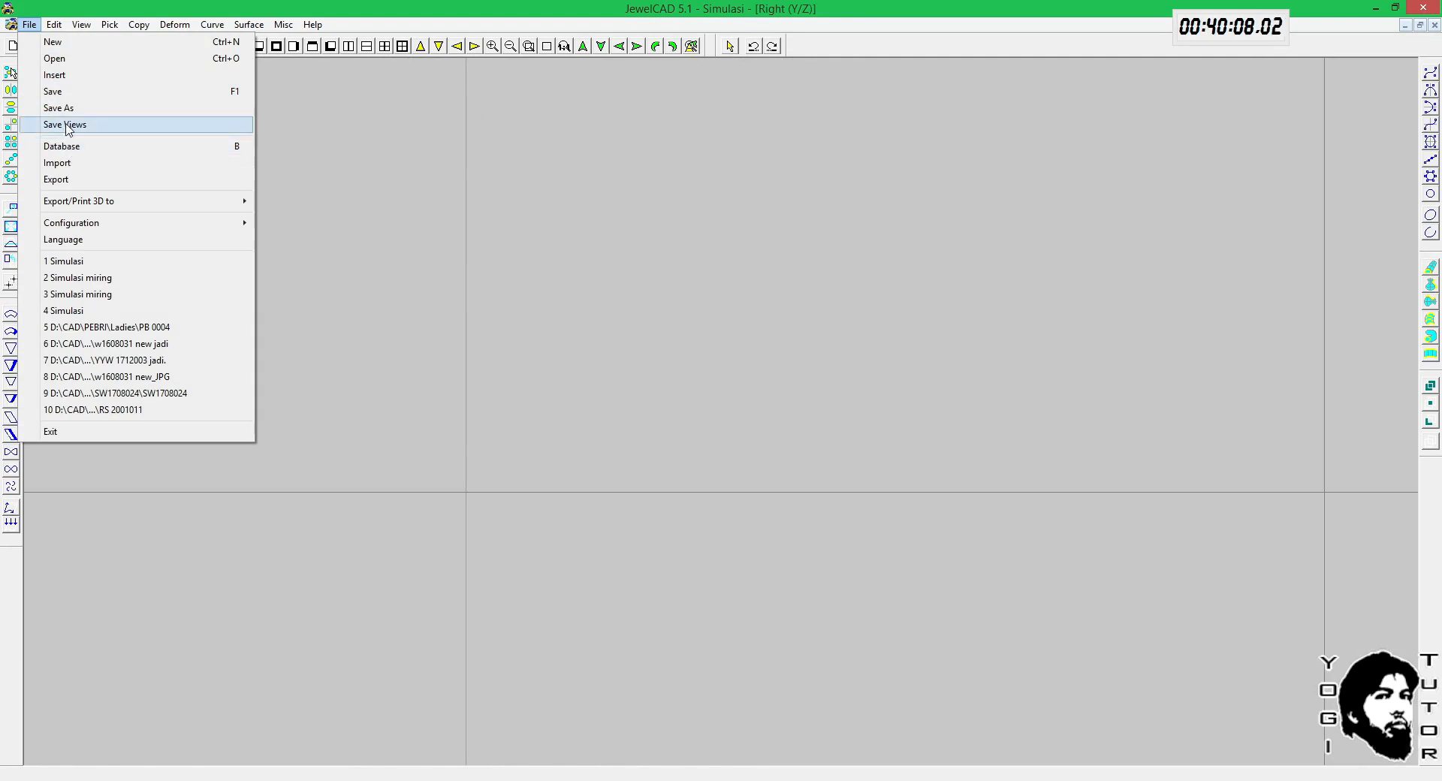
{"action": "left_click", "coordinate": [705, 412]}
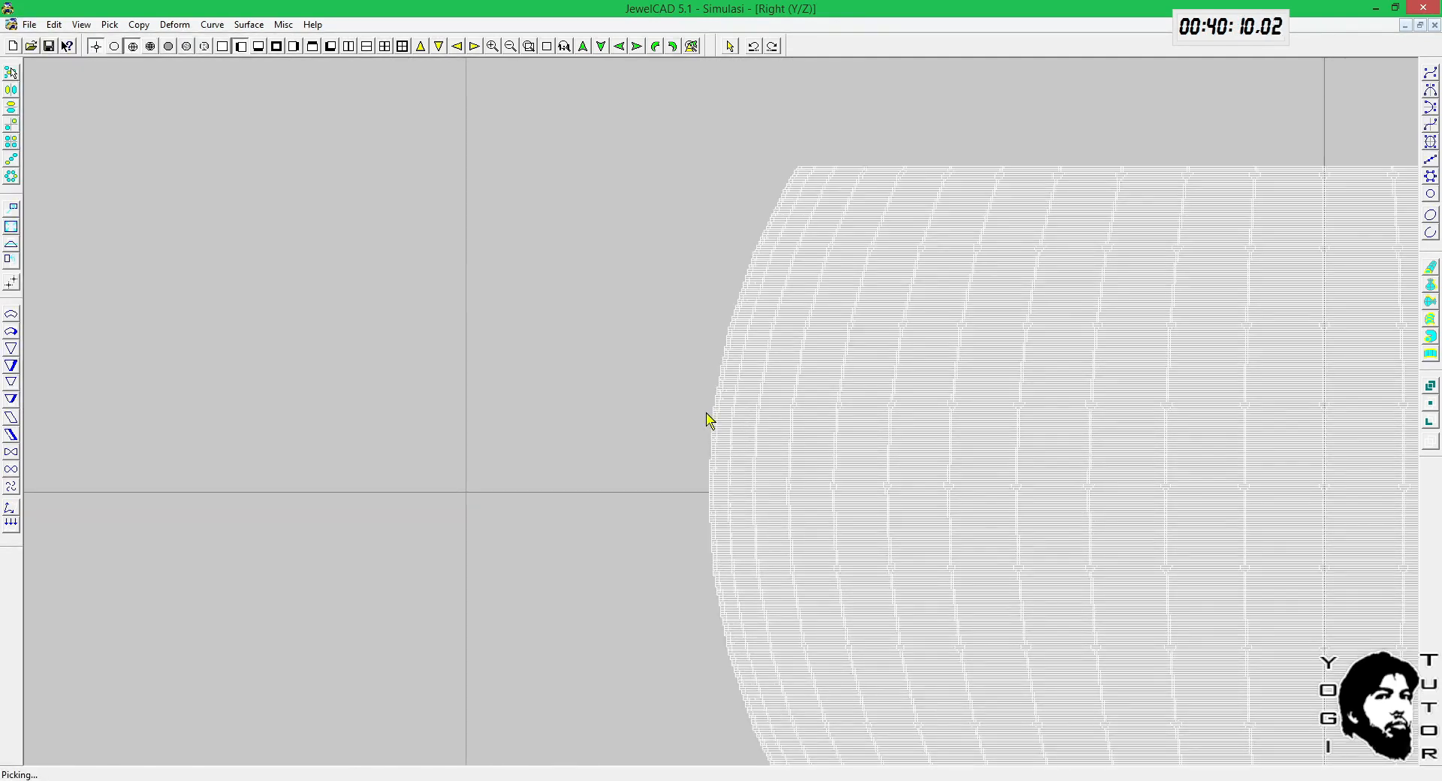
{"action": "scroll", "coordinate": [719, 410], "scroll_direction": "down", "scroll_amount": 6}
{"action": "middle_click", "coordinate": [725, 408]}
{"action": "left_click_drag", "start_coordinate": [725, 408], "coordinate": [795, 428]}
{"action": "scroll", "coordinate": [796, 429], "scroll_direction": "up", "scroll_amount": 8}
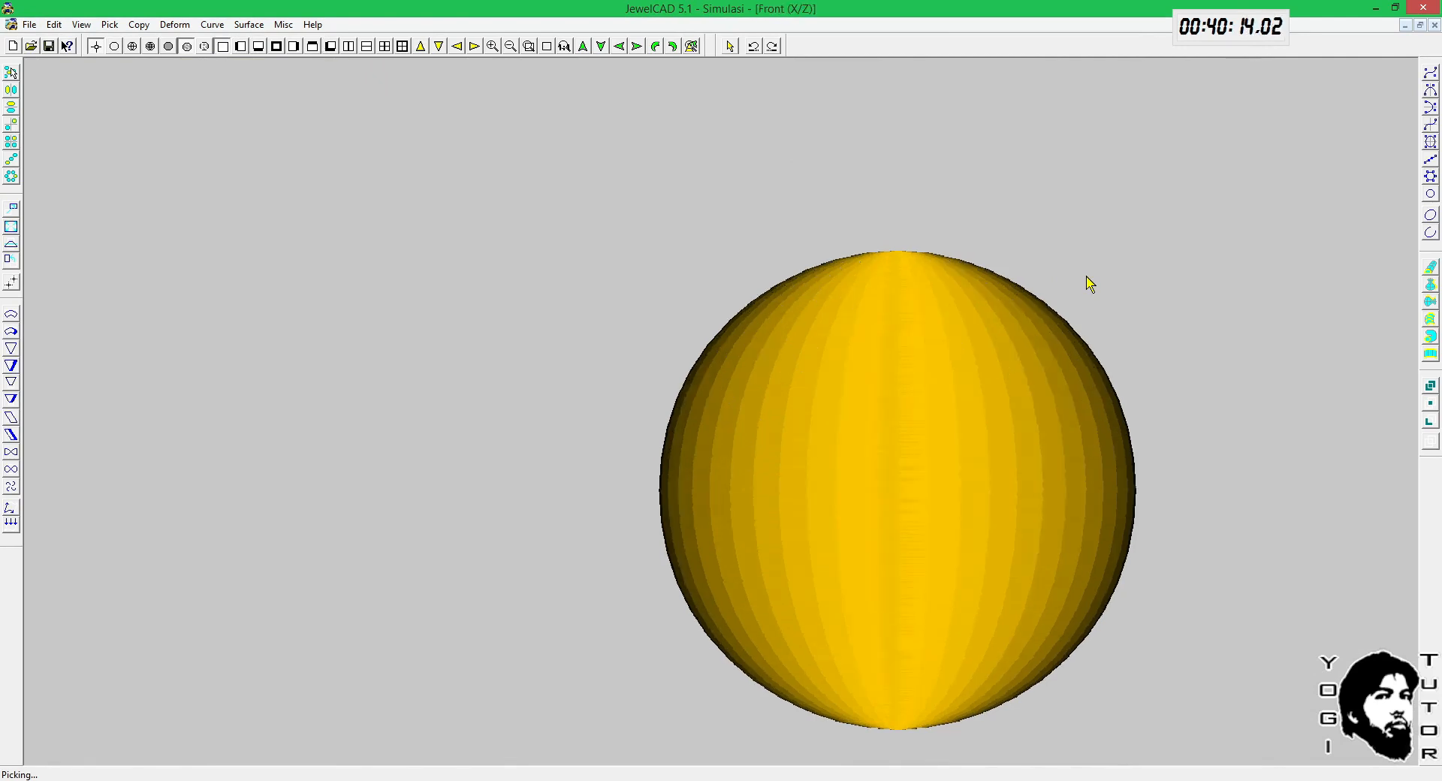
{"action": "key", "text": "F3"}
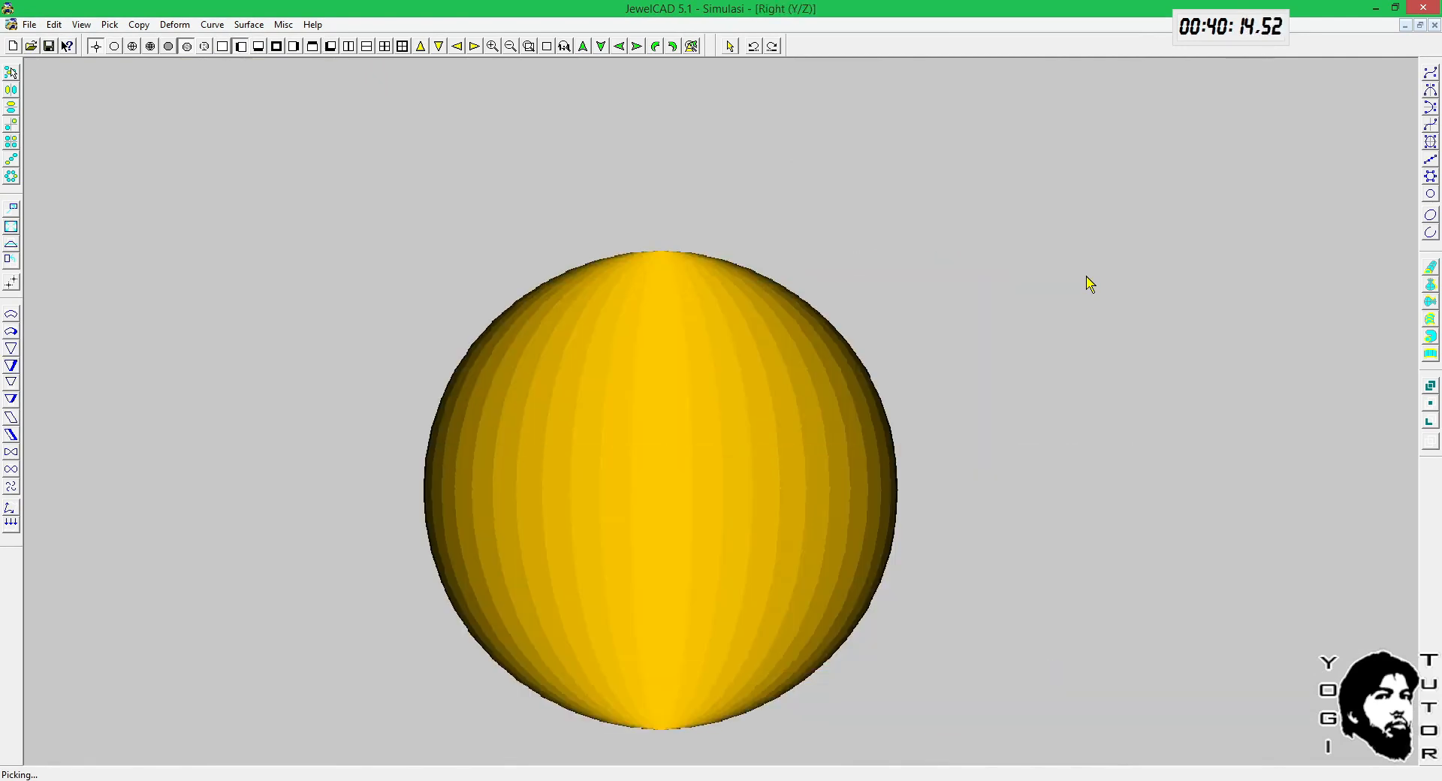
{"action": "middle_click", "coordinate": [718, 322]}
{"action": "left_click_drag", "start_coordinate": [602, 241], "coordinate": [679, 388]}
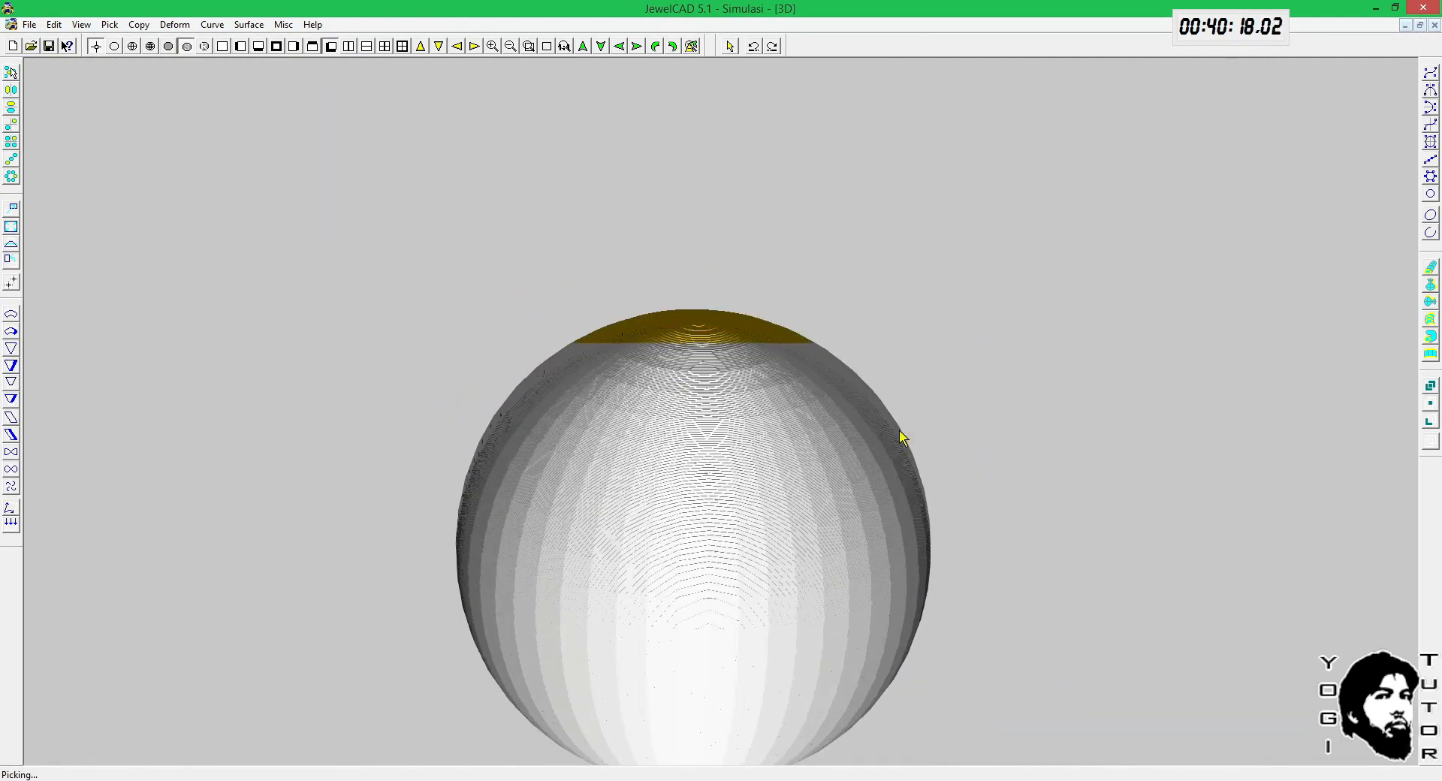
{"action": "key", "text": "F2"}
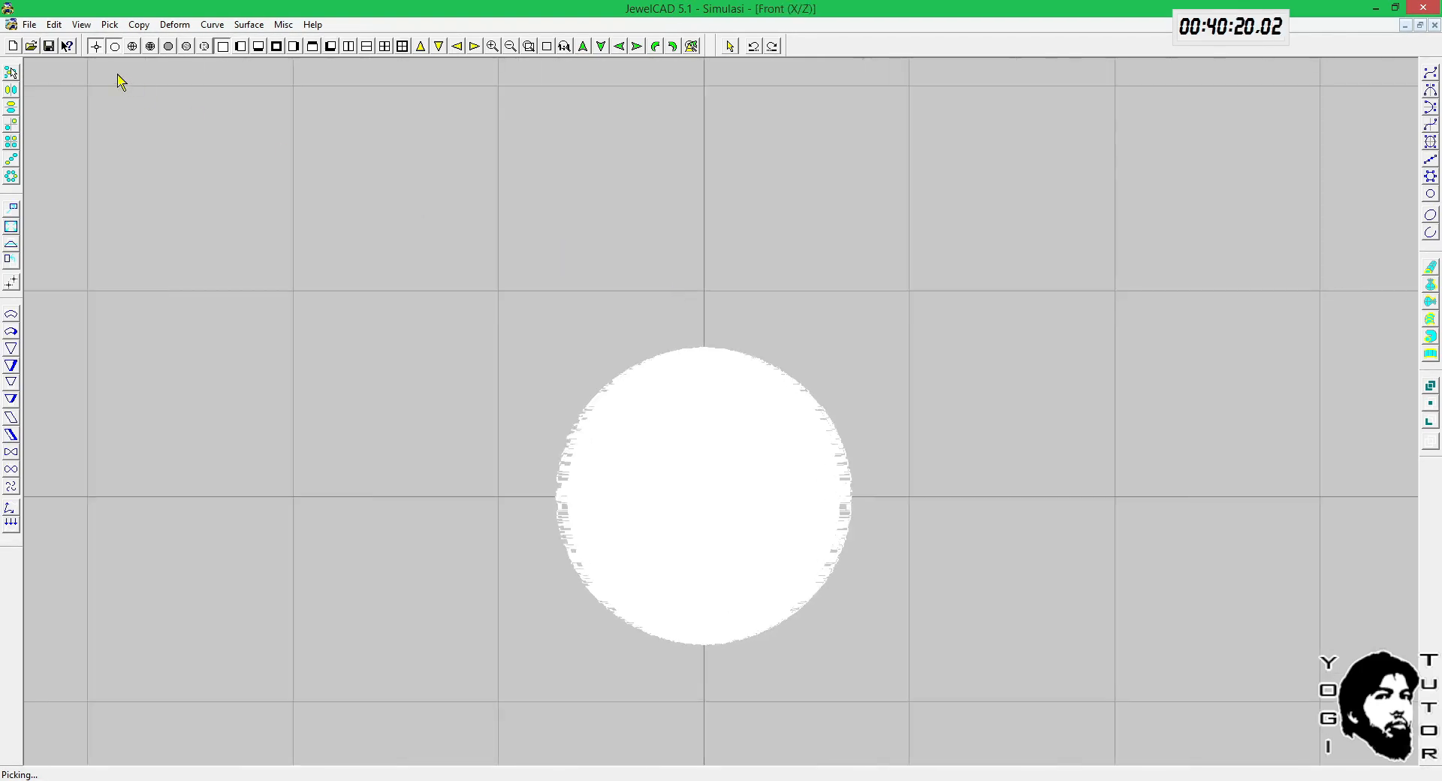
Step: Compare the XY and Z values in the BOLA TES file names with the slice thickness and XY resolution settings
{"action": "left_click", "coordinate": [30, 24]}
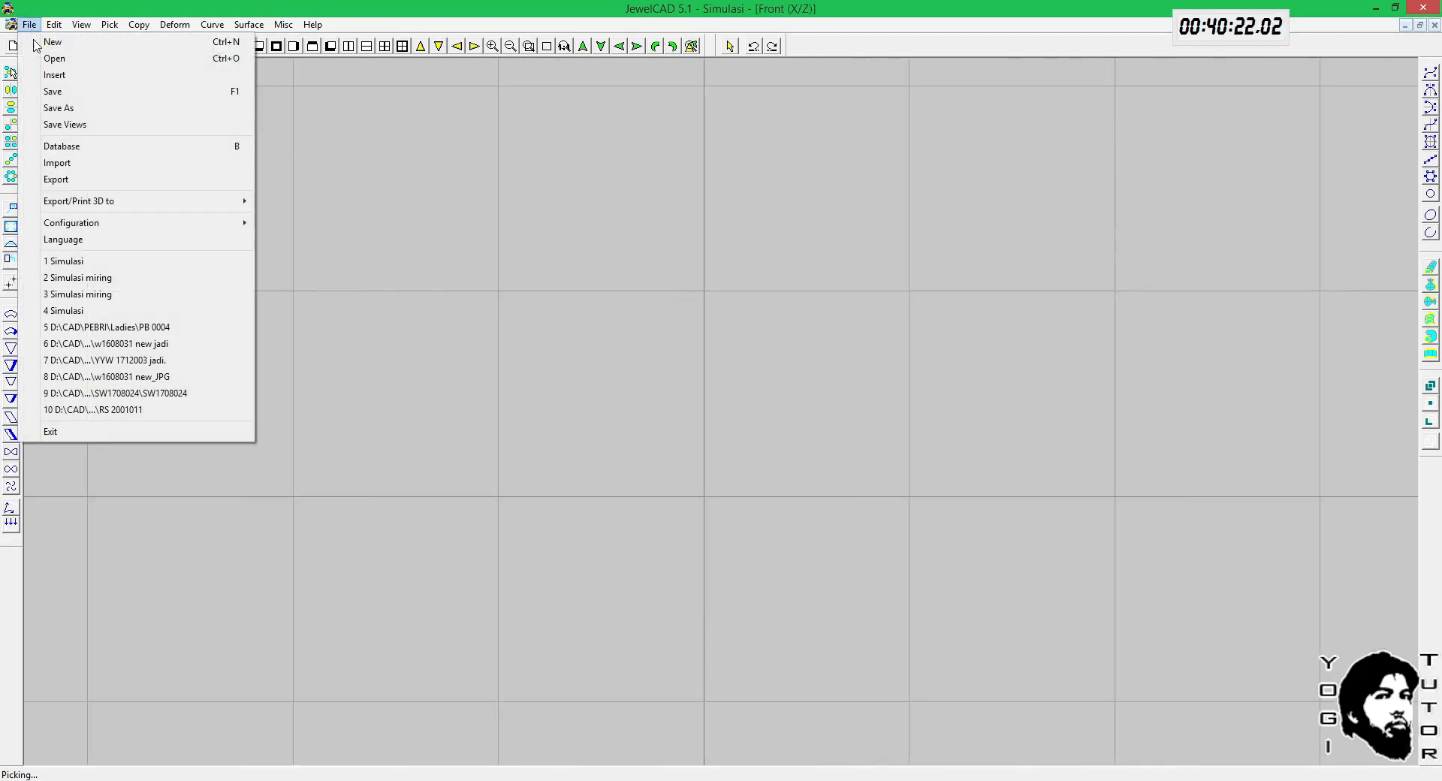
{"action": "left_click", "coordinate": [57, 162]}
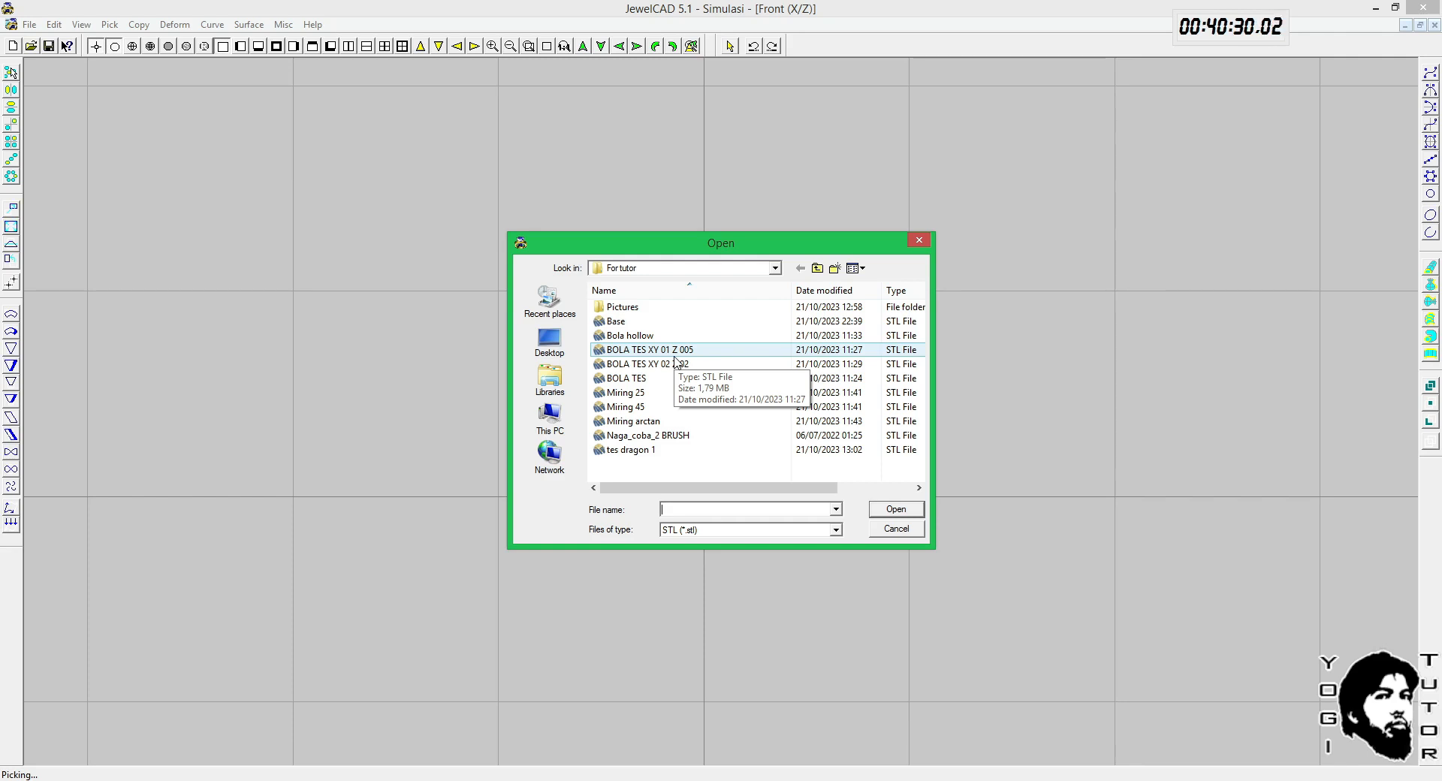
{"action": "left_click", "coordinate": [896, 530]}
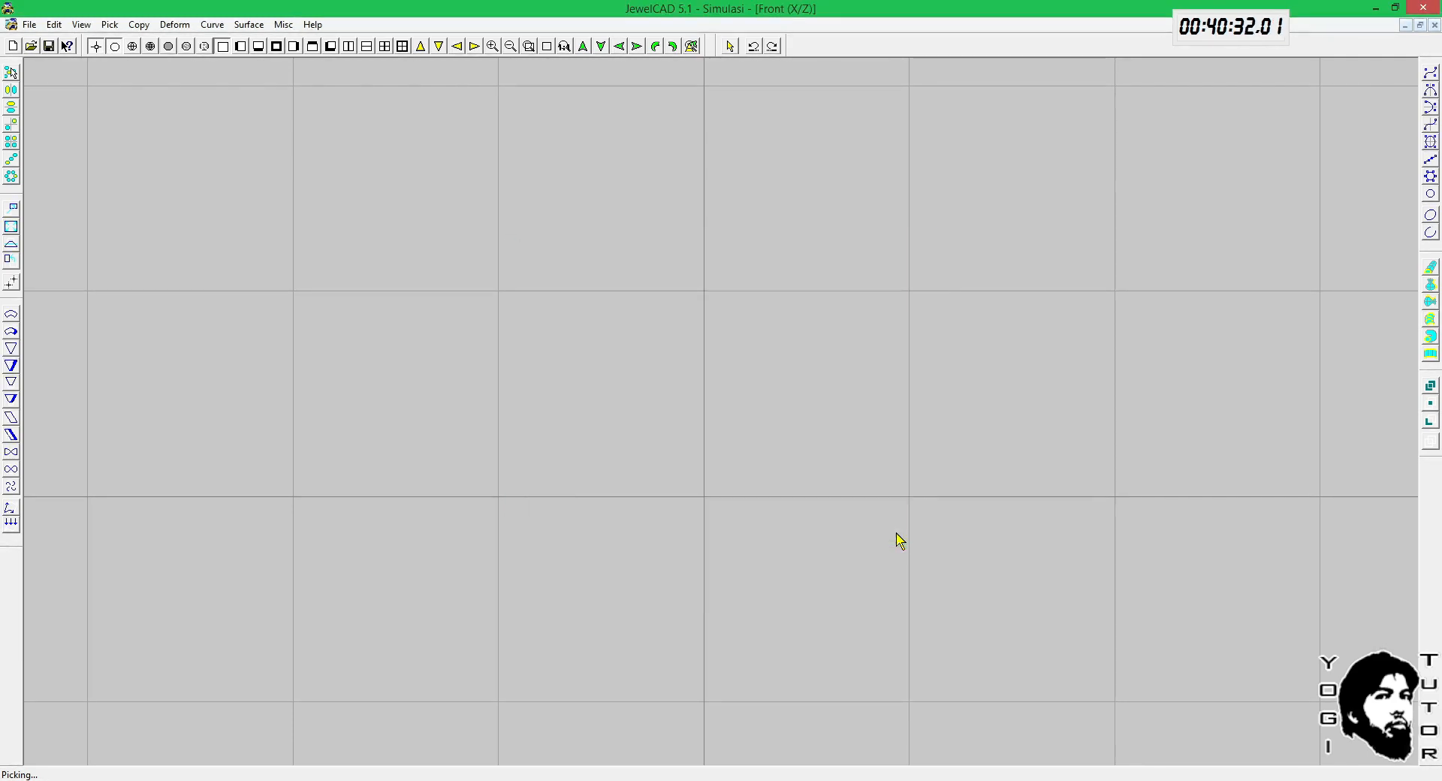
{"action": "key", "text": "alt+m"}
{"action": "key", "text": "c"}
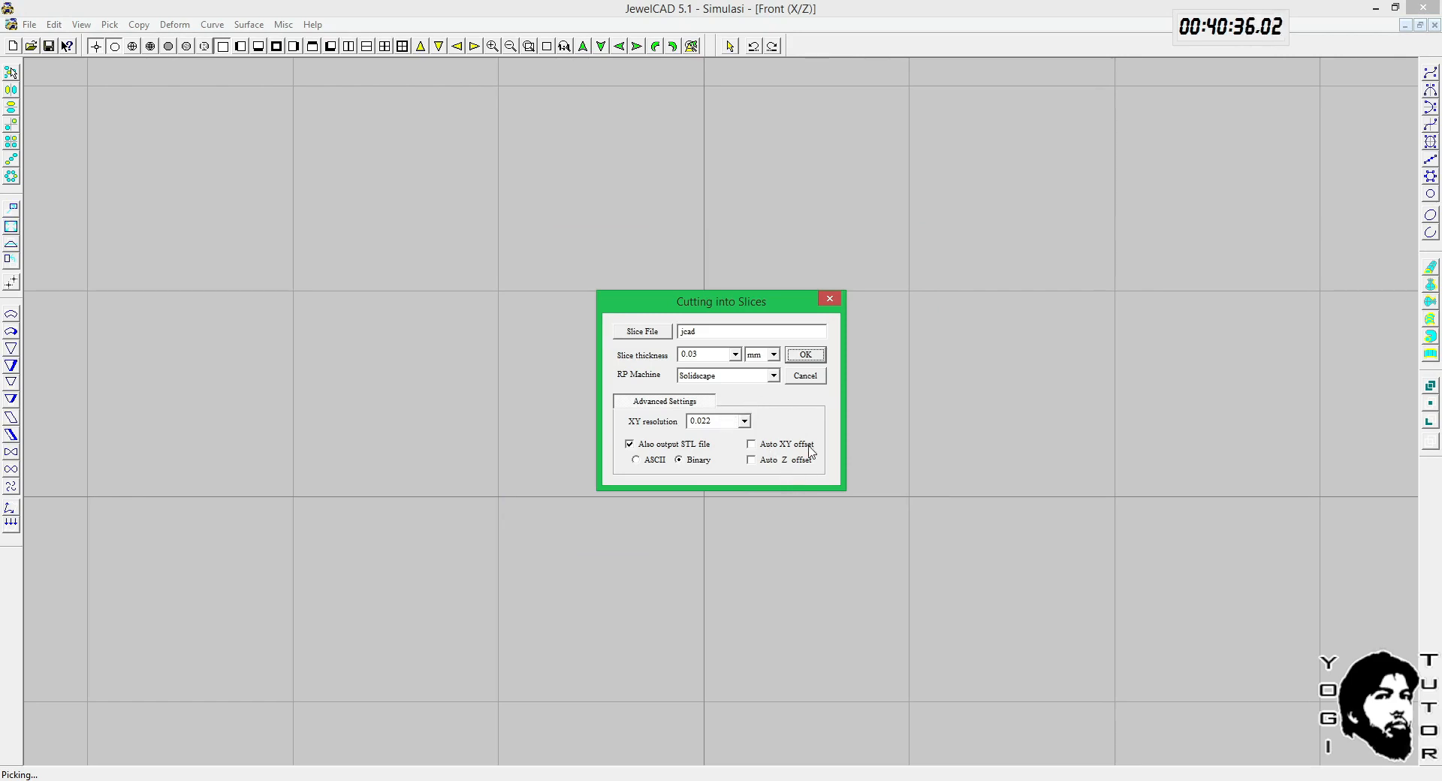
{"action": "left_click", "coordinate": [804, 375]}
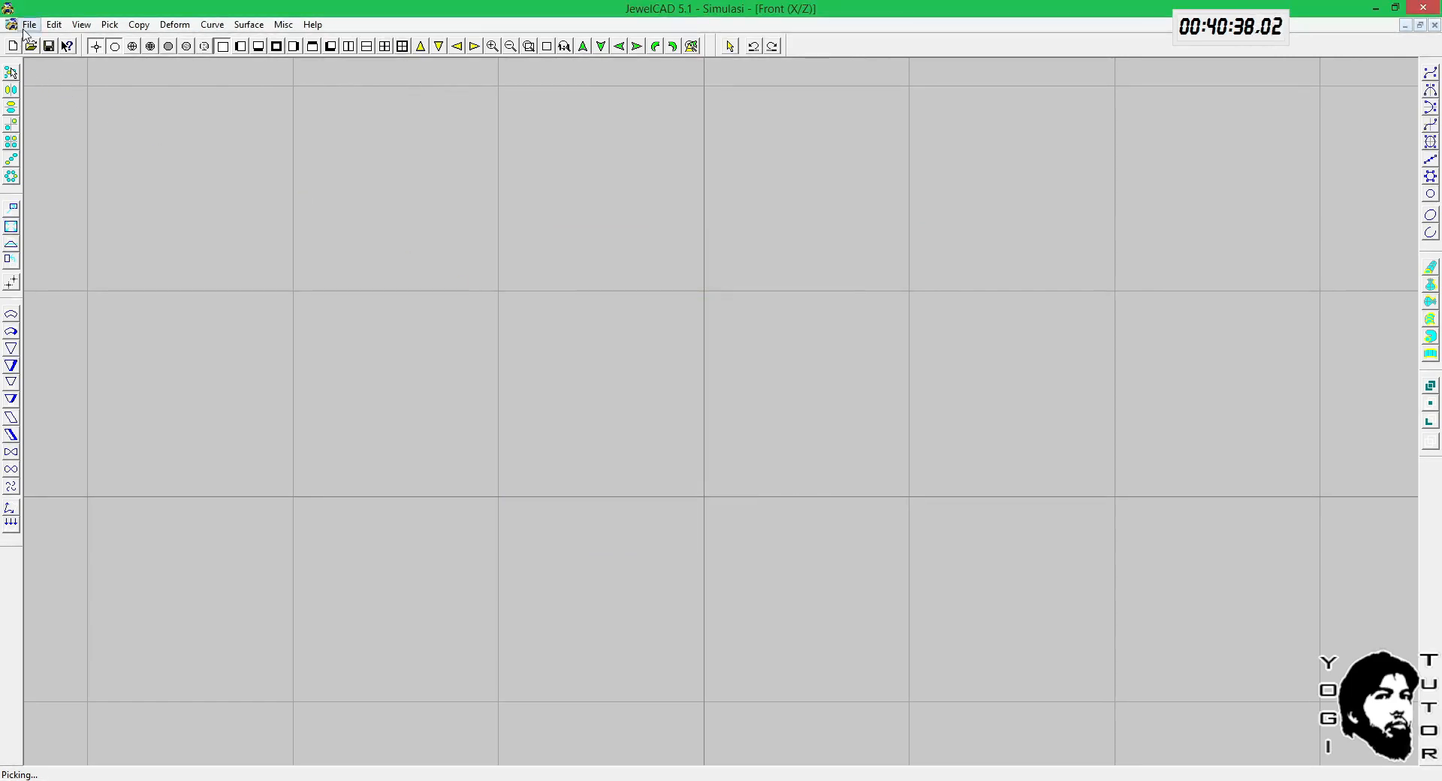
{"action": "left_click", "coordinate": [30, 24]}
{"action": "left_click", "coordinate": [60, 162]}
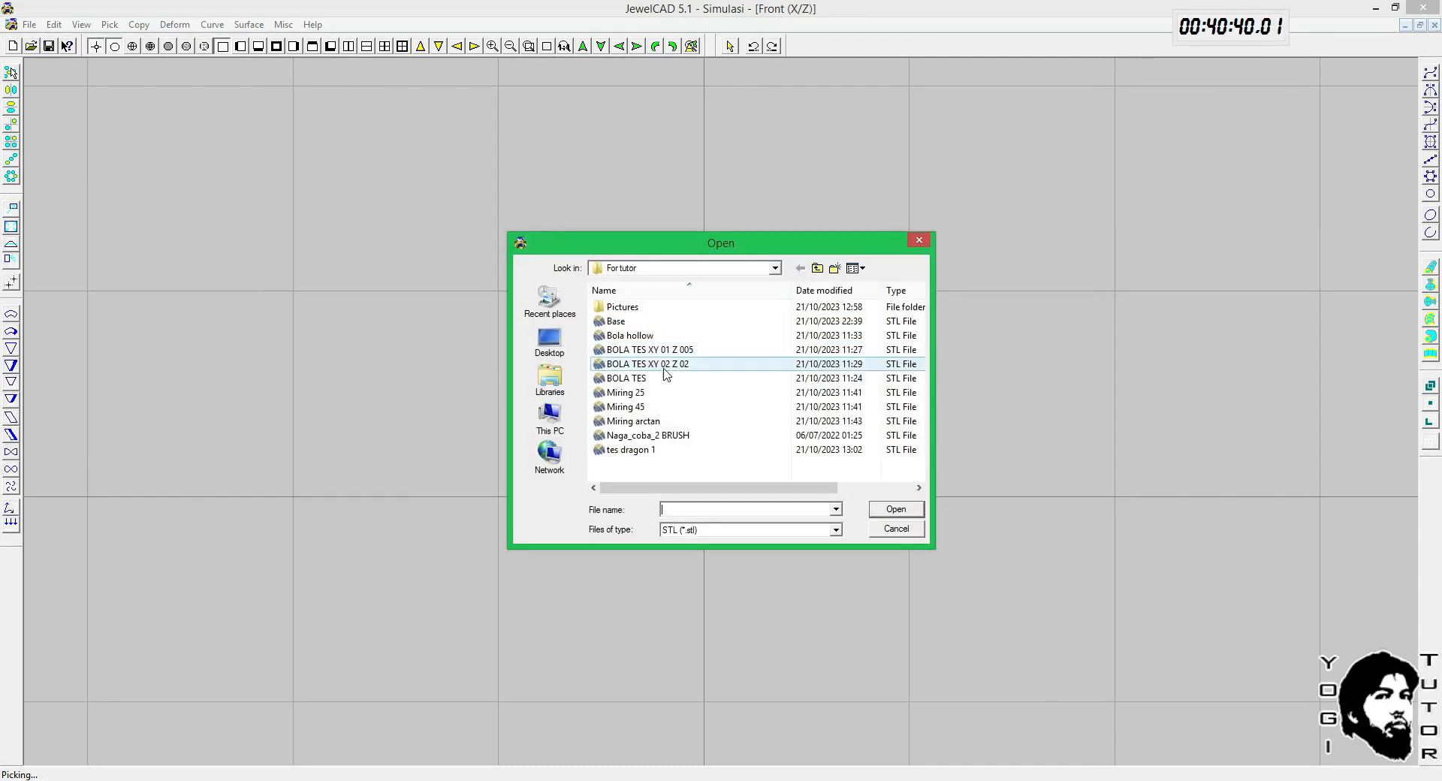
{"action": "left_click", "coordinate": [895, 529]}
{"action": "key", "text": "alt+m"}
{"action": "key", "text": "c"}
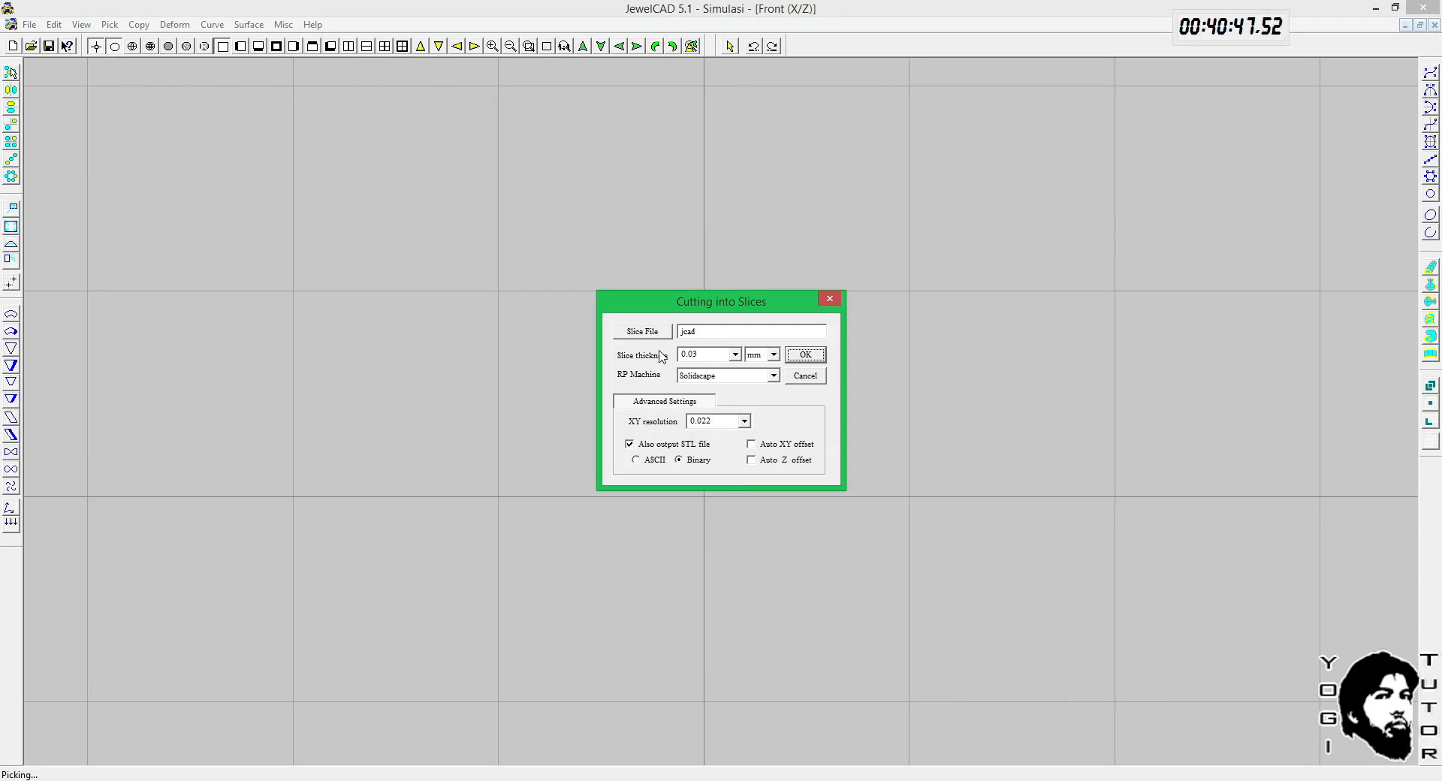
{"action": "left_click", "coordinate": [798, 377]}
{"action": "left_click", "coordinate": [30, 45]}
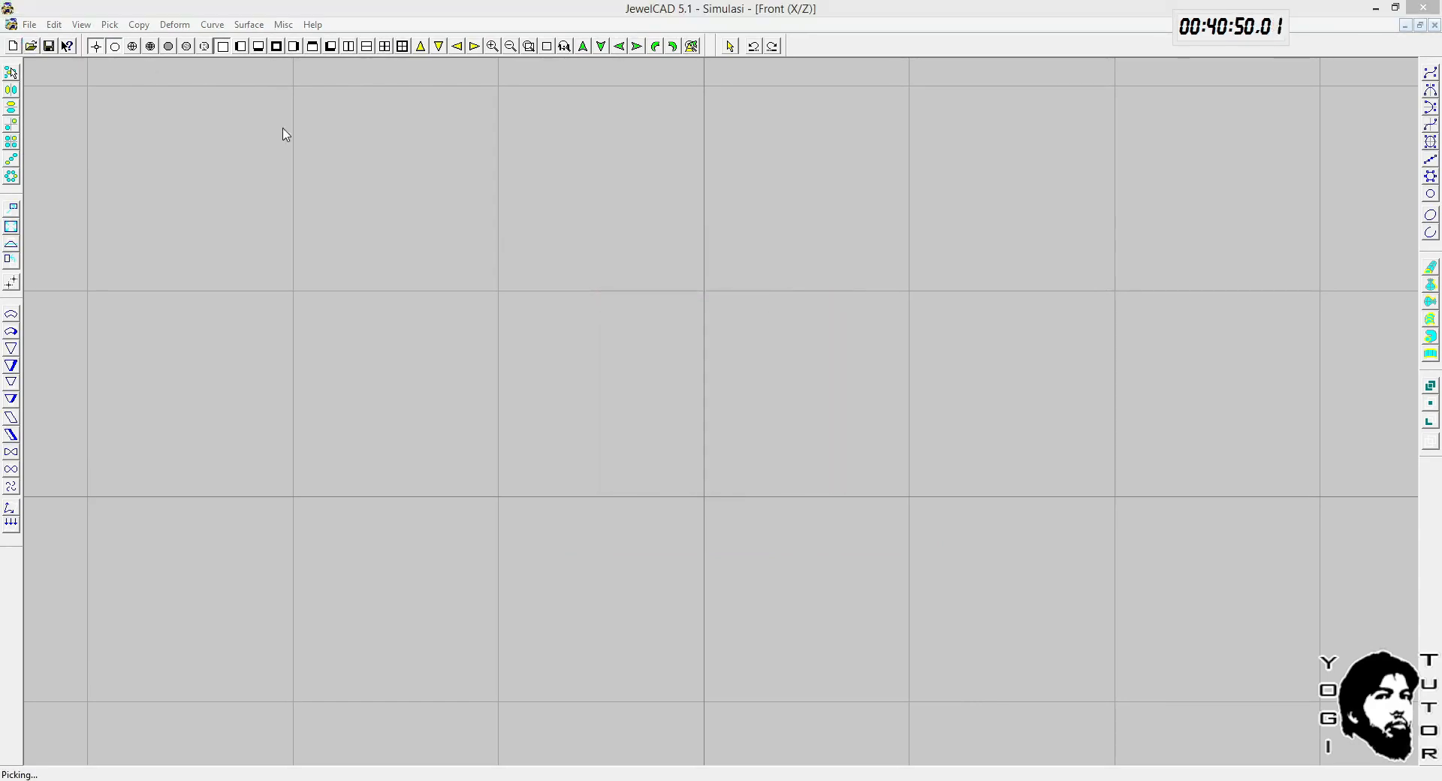
{"action": "left_click", "coordinate": [907, 531]}
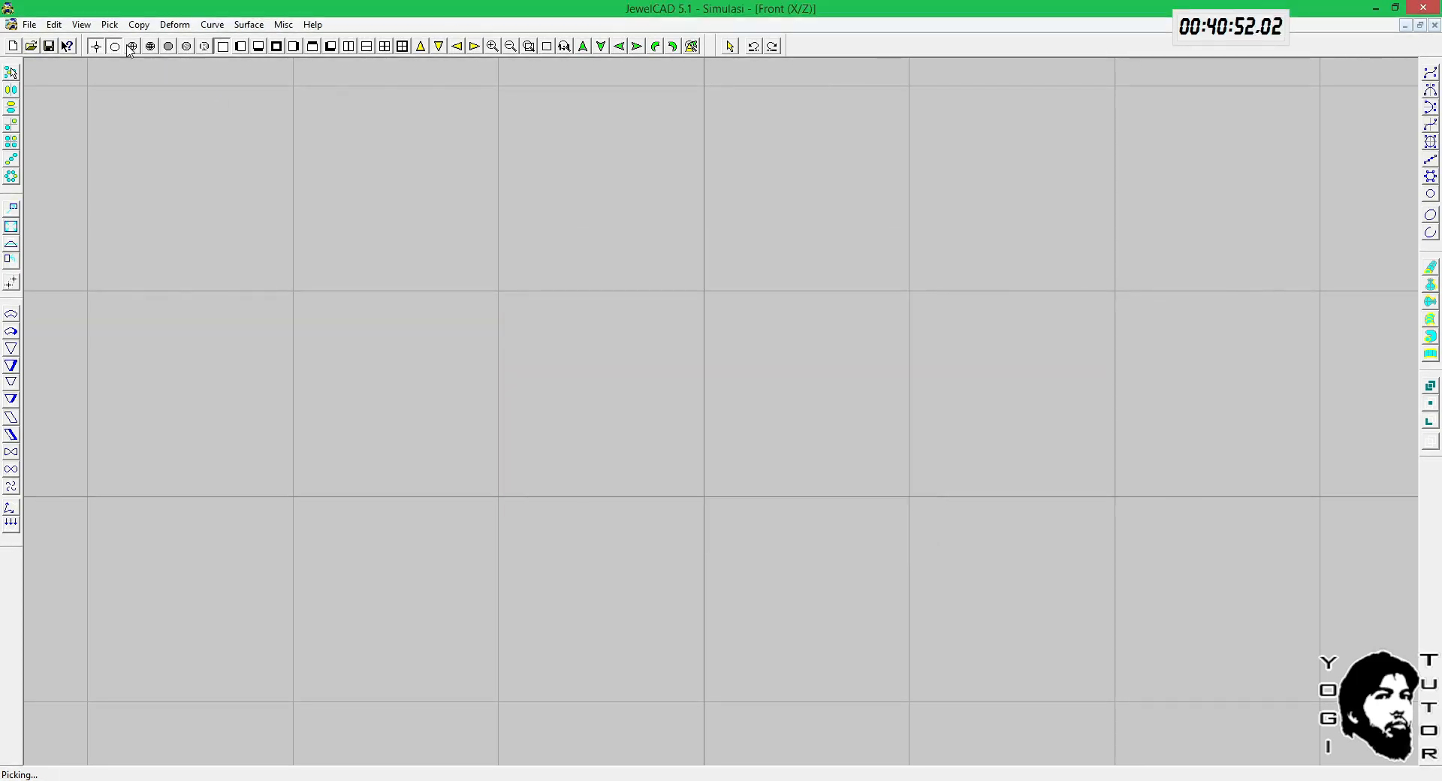
Step: Import the STL file BOLA TES XY 01 Z 005 from the For tutor folder
{"action": "left_click", "coordinate": [29, 24]}
{"action": "left_click", "coordinate": [74, 179]}
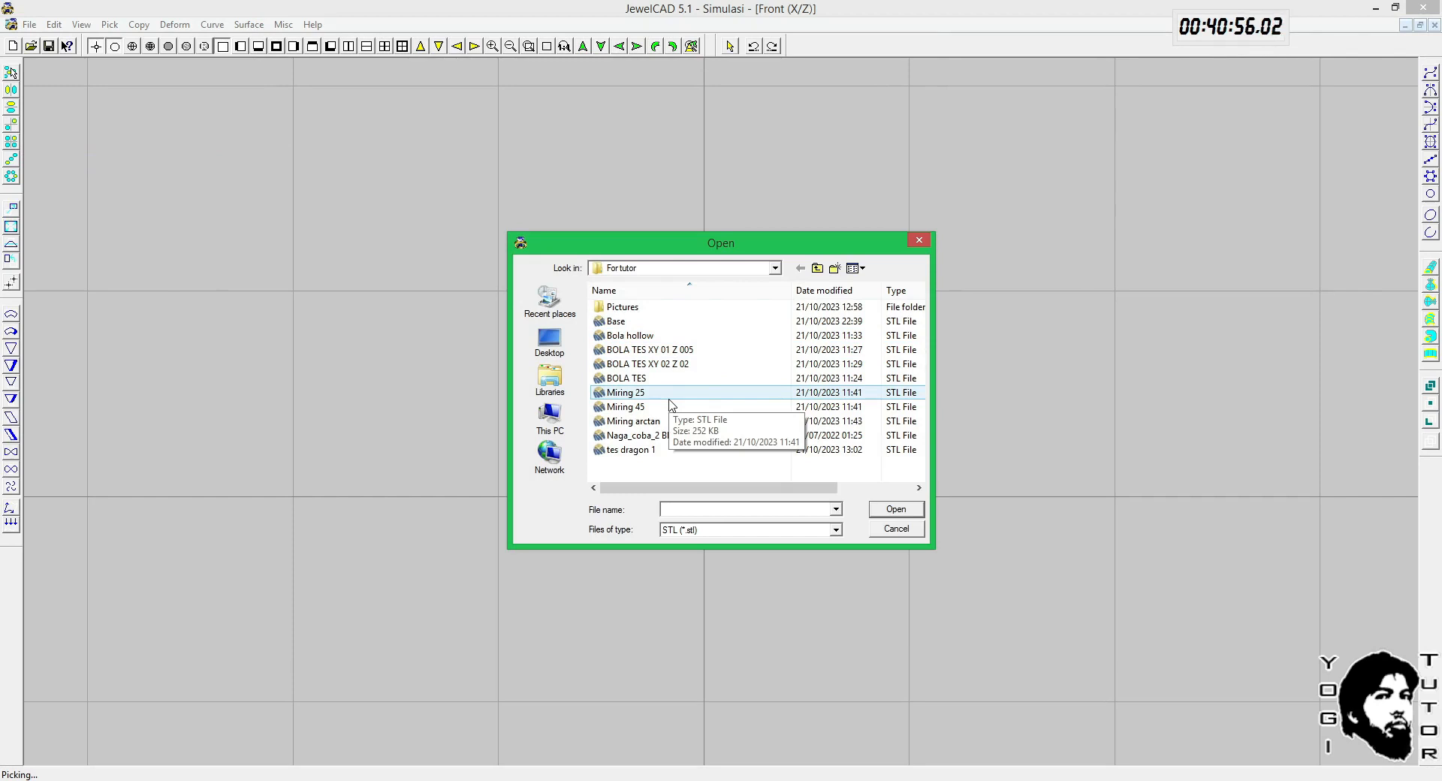
{"action": "left_click", "coordinate": [678, 350]}
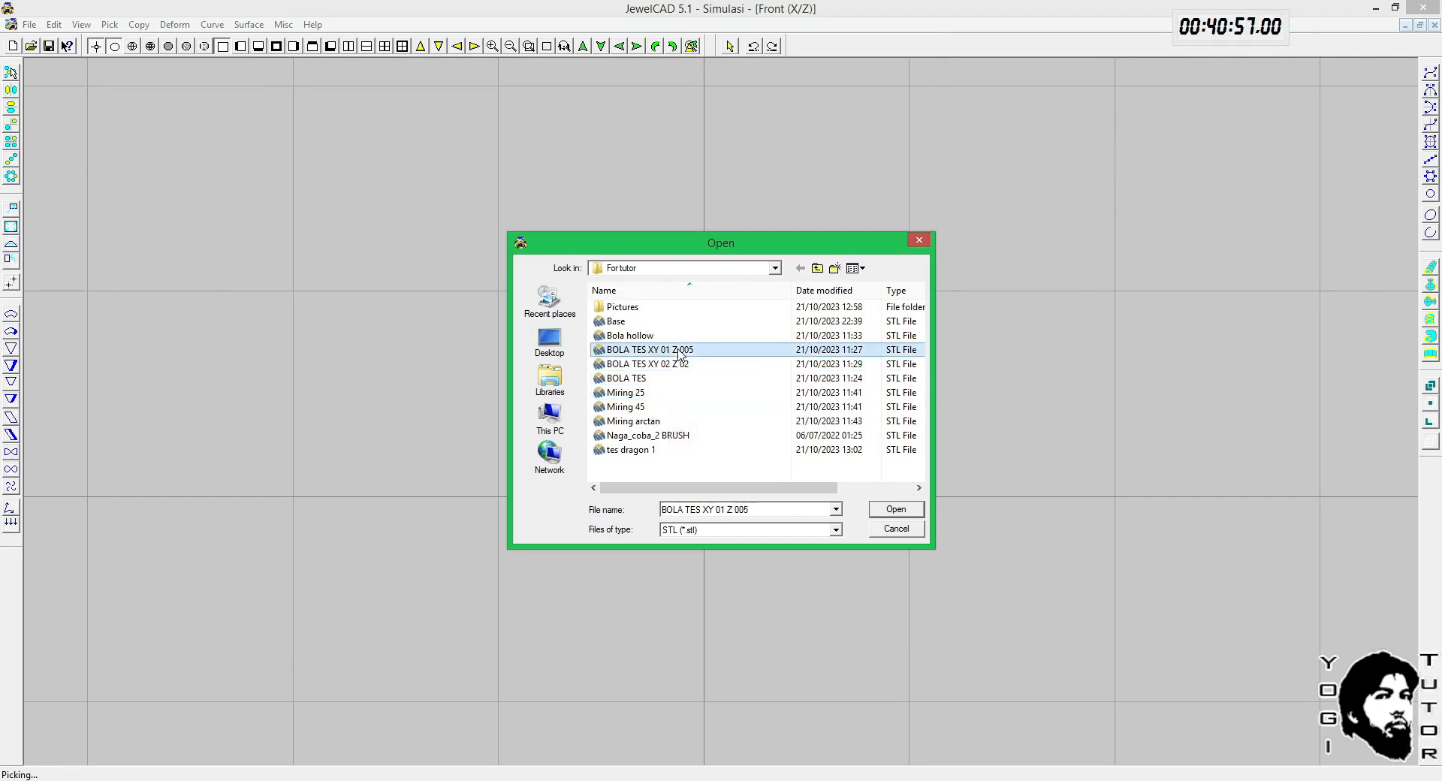
{"action": "left_click", "coordinate": [882, 511]}
Step: Measure the height of one layer step at the top of the newly imported sphere in the Front view
{"action": "scroll", "coordinate": [778, 418], "scroll_direction": "up", "scroll_amount": 3}
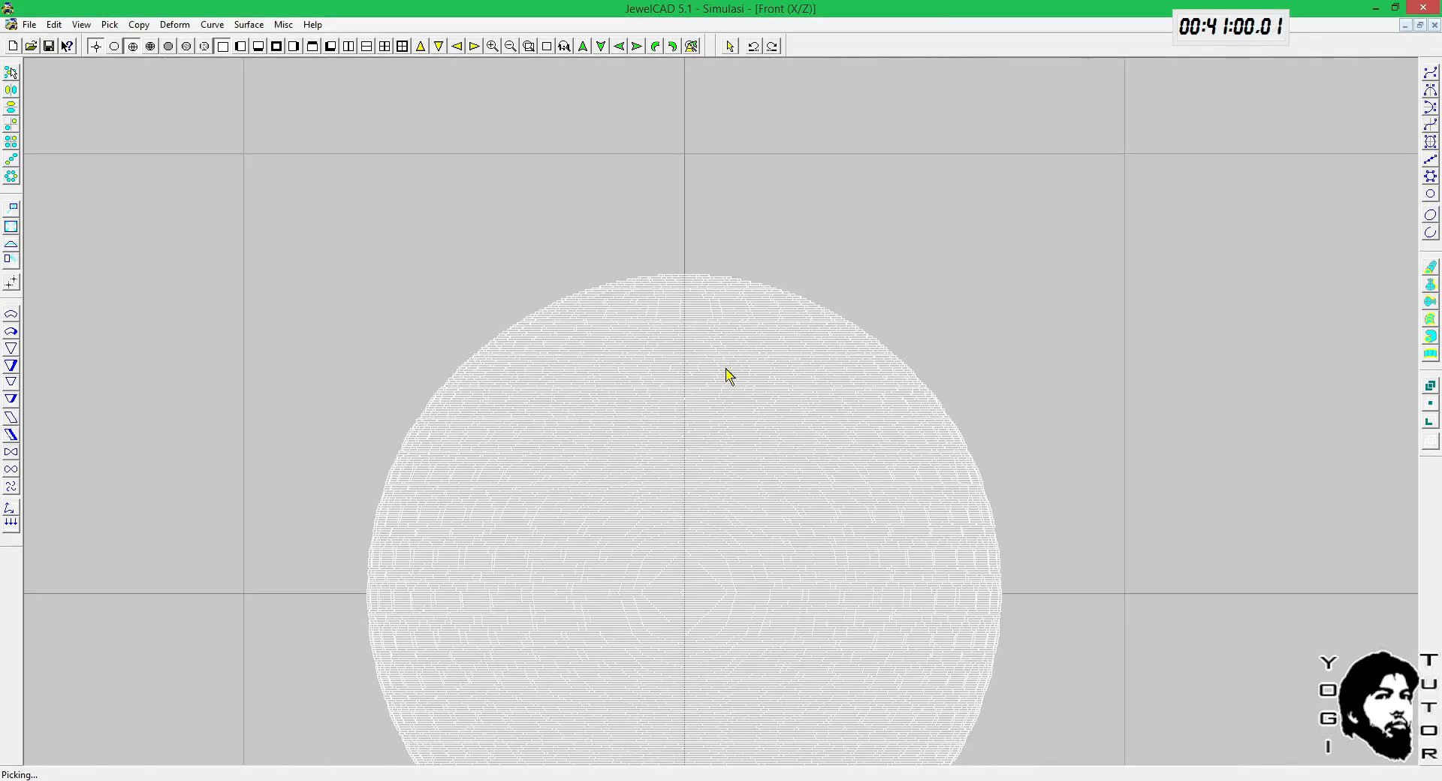
{"action": "scroll", "coordinate": [762, 360], "scroll_direction": "up", "scroll_amount": 5}
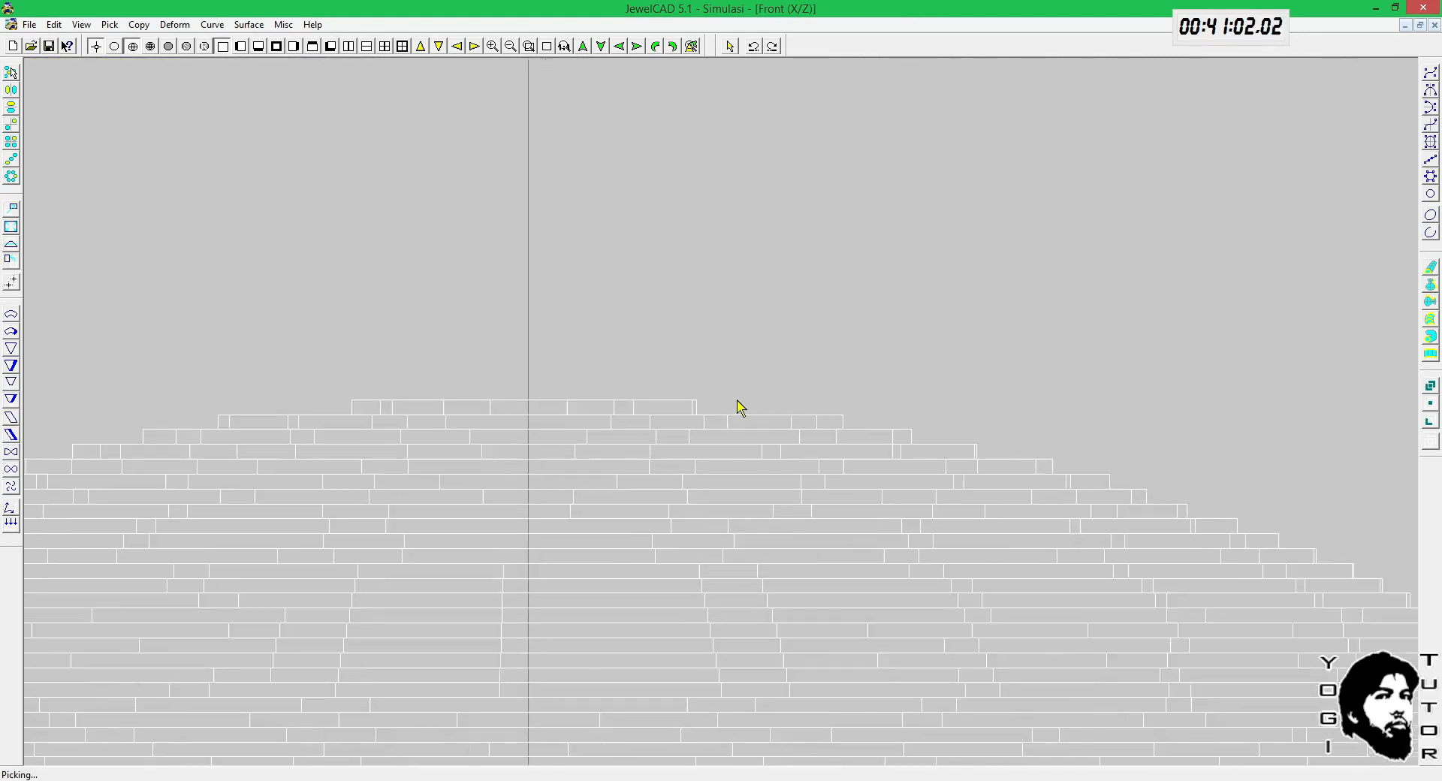
{"action": "scroll", "coordinate": [737, 400], "scroll_direction": "up", "scroll_amount": 1}
{"action": "key", "text": "alt+c"}
{"action": "key", "text": "e"}
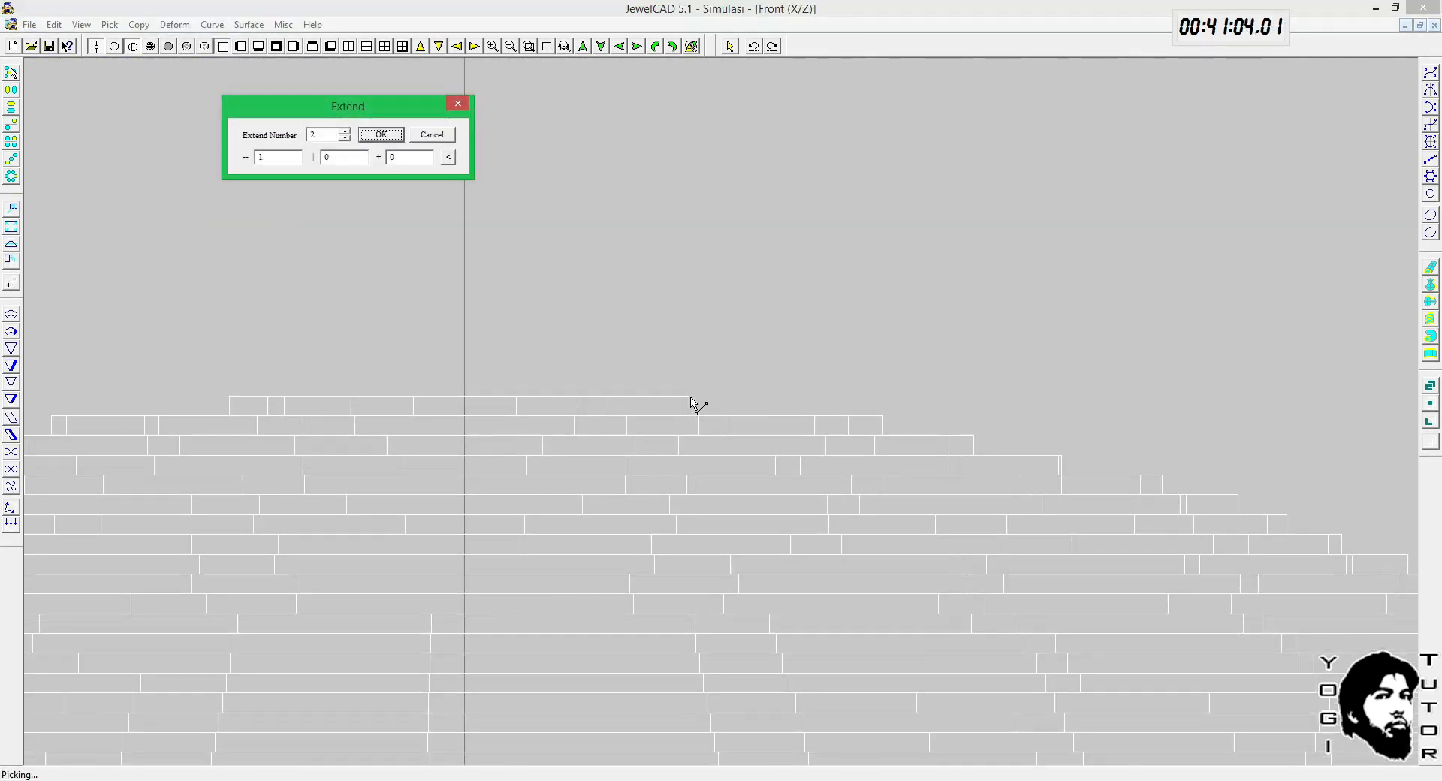
{"action": "left_click_drag", "start_coordinate": [690, 403], "coordinate": [690, 420]}
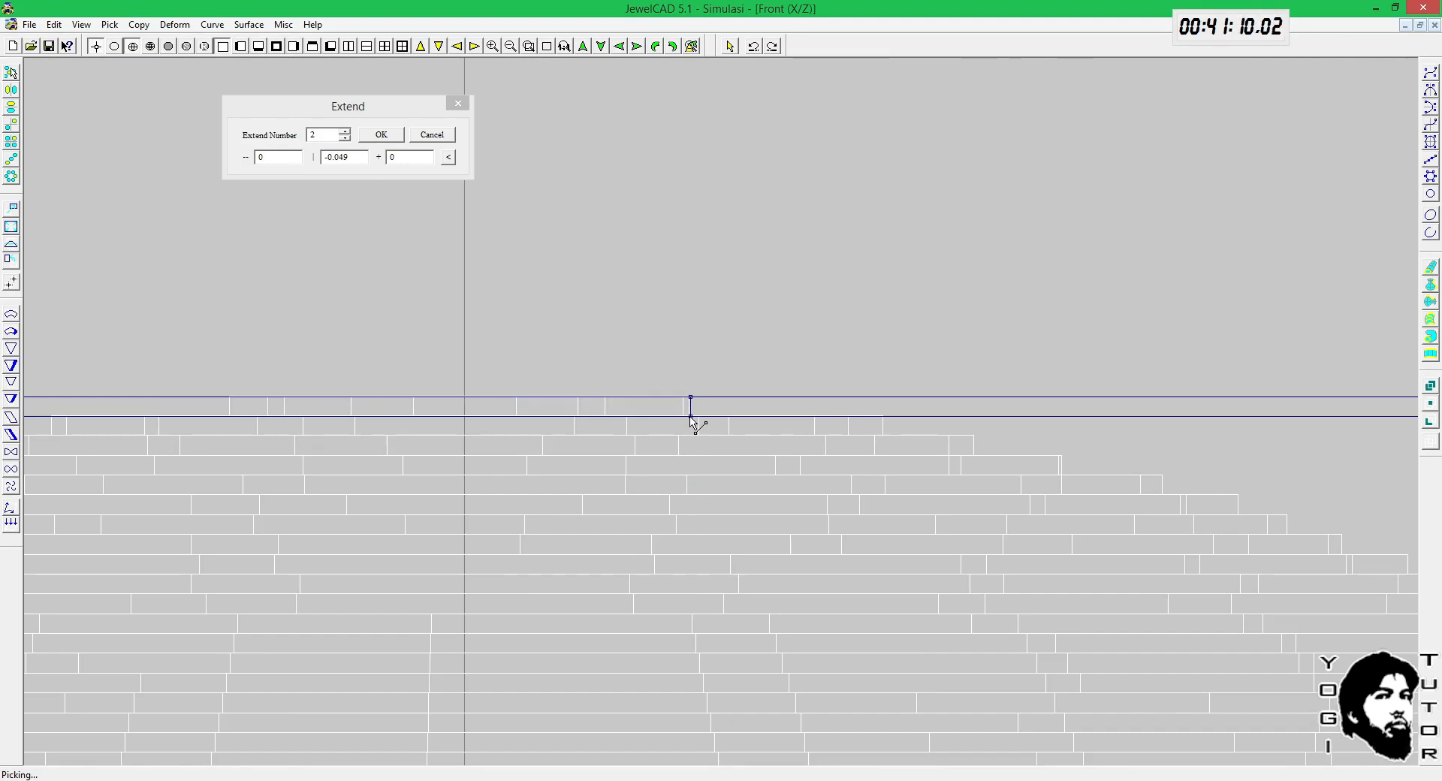
{"action": "left_click_drag", "start_coordinate": [690, 416], "coordinate": [690, 417]}
Step: Measure the horizontal width of one stair step on the sphere's side in the Right view with Extend
{"action": "scroll", "coordinate": [695, 410], "scroll_direction": "down", "scroll_amount": 8}
{"action": "key", "text": "F10"}
{"action": "scroll", "coordinate": [700, 405], "scroll_direction": "down", "scroll_amount": 6}
{"action": "middle_click_drag", "start_coordinate": [634, 612], "coordinate": [640, 174]}
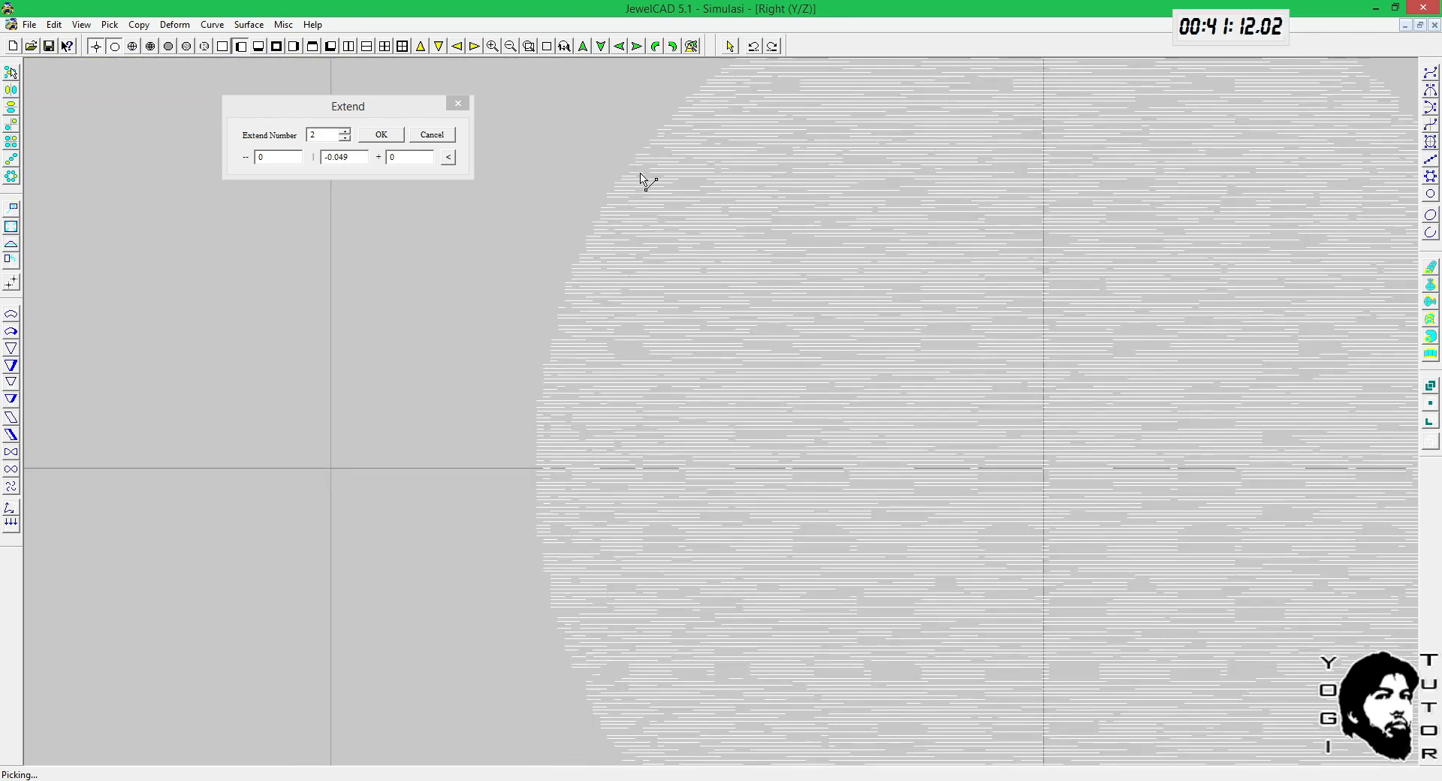
{"action": "scroll", "coordinate": [708, 380], "scroll_direction": "up", "scroll_amount": 4}
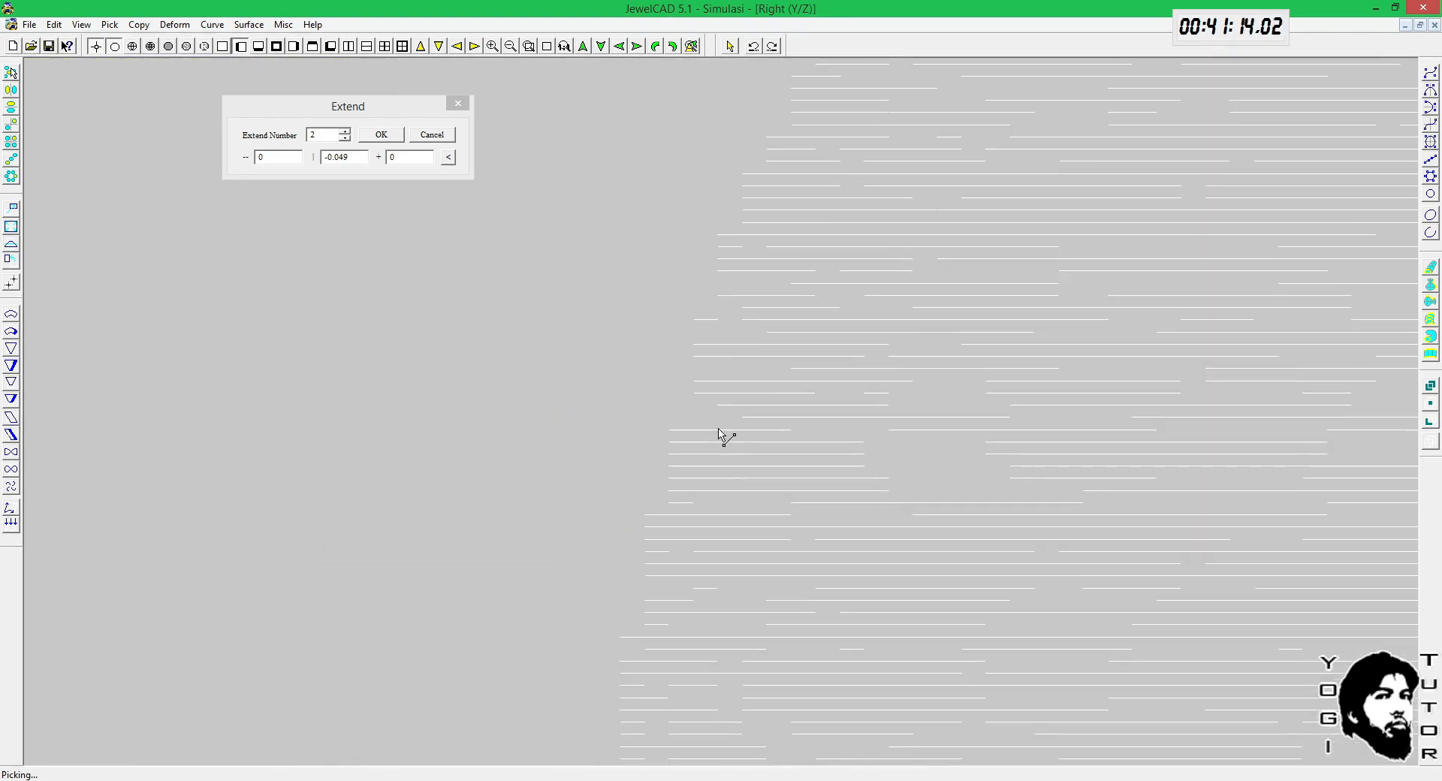
{"action": "key", "text": "F4"}
{"action": "scroll", "coordinate": [702, 437], "scroll_direction": "up", "scroll_amount": 2}
{"action": "key", "text": "alt+c"}
{"action": "key", "text": "e"}
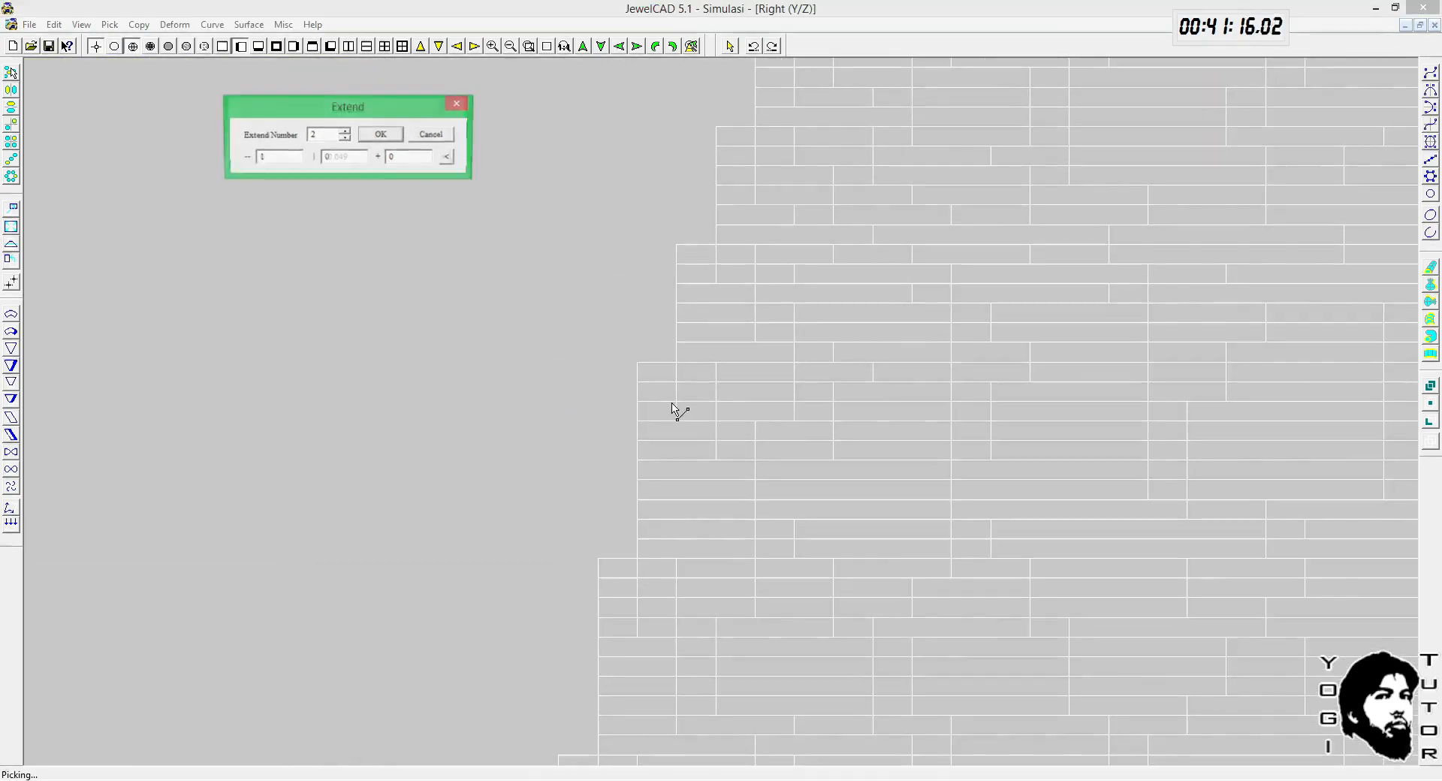
{"action": "mouse_move", "coordinate": [638, 367]}
{"action": "left_mouse_down"}
{"action": "mouse_move", "coordinate": [678, 369]}
{"action": "mouse_move", "coordinate": [639, 368]}
{"action": "left_mouse_up"}
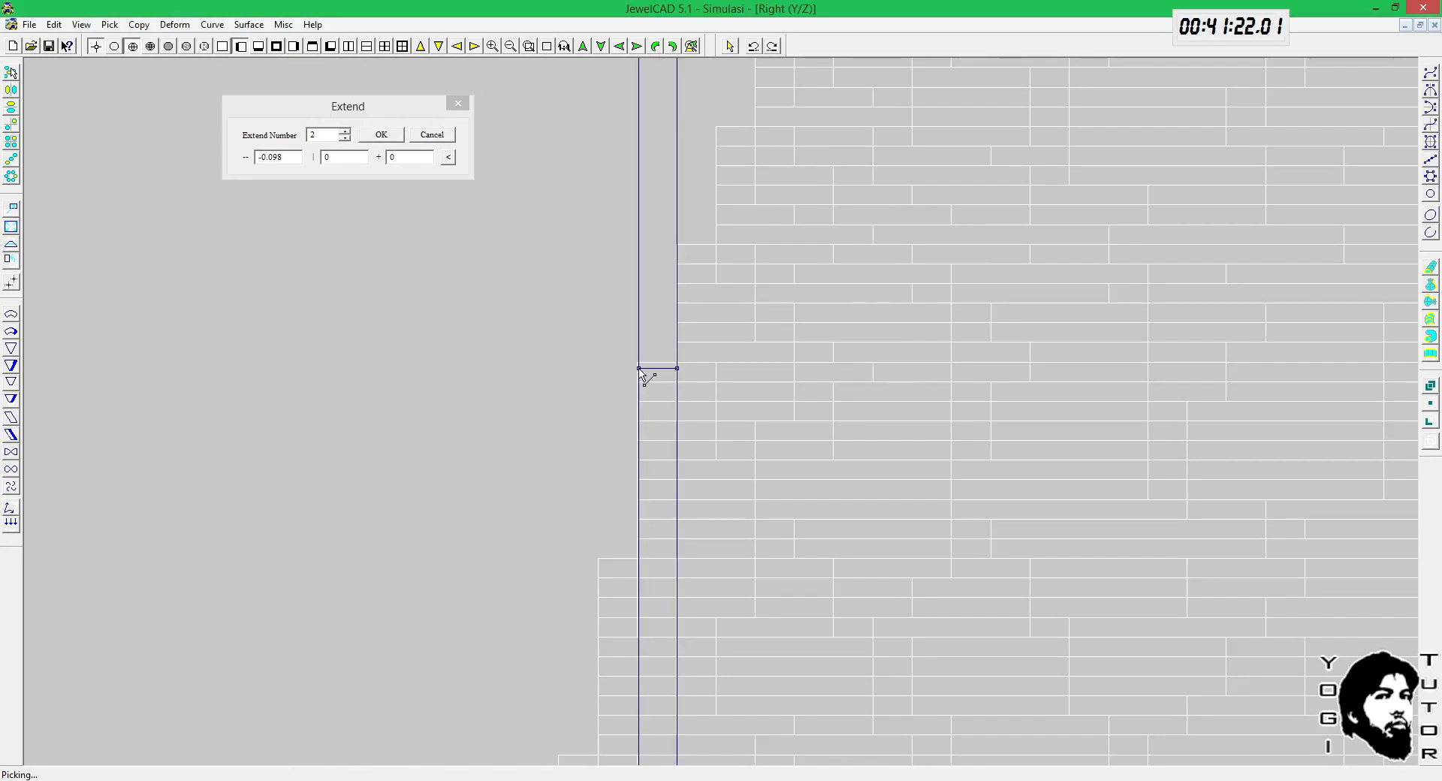
Step: Repeat the horizontal measurement of a single XY step on the sphere's side, from its outer edge inward
{"action": "scroll", "coordinate": [641, 370], "scroll_direction": "down", "scroll_amount": 16}
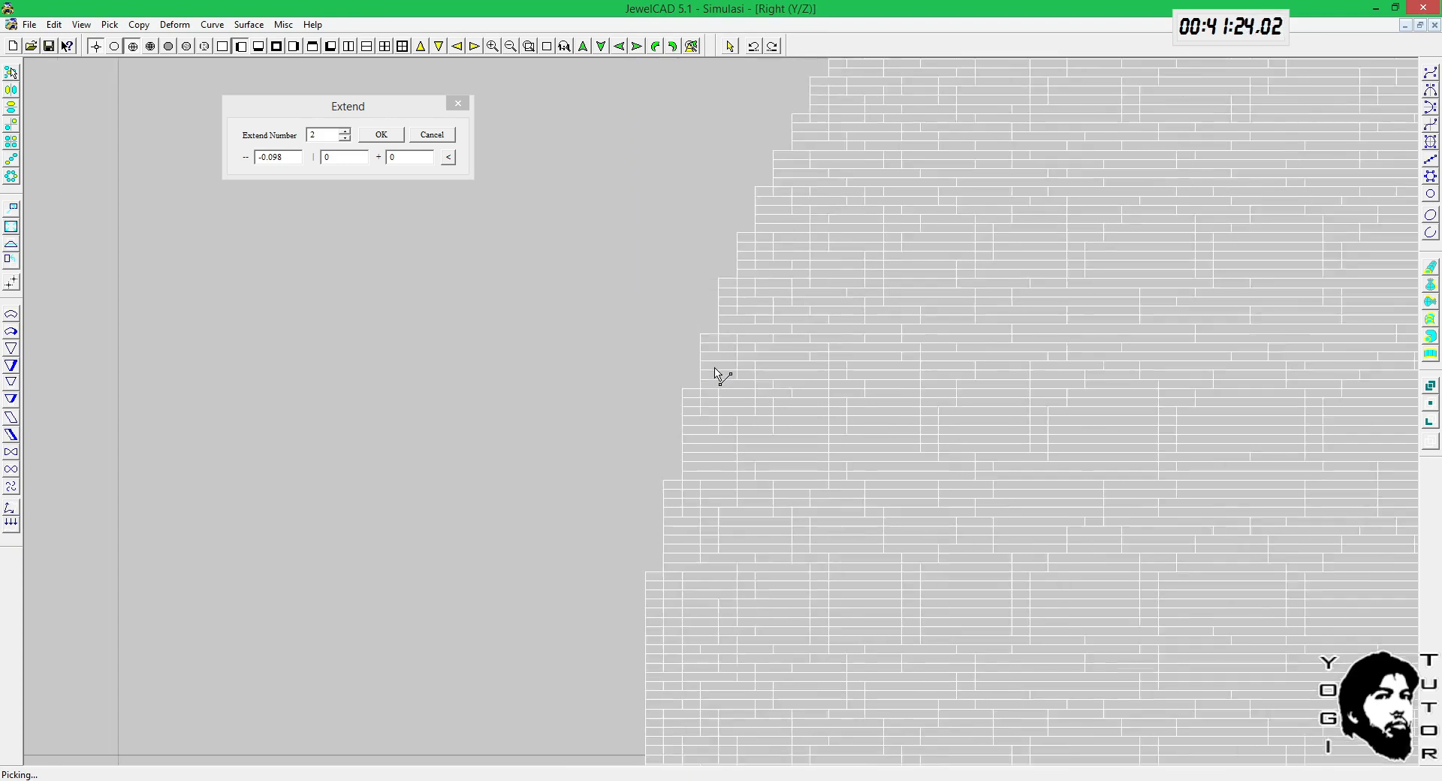
{"action": "scroll", "coordinate": [712, 372], "scroll_direction": "up", "scroll_amount": 10}
{"action": "scroll", "coordinate": [665, 380], "scroll_direction": "up", "scroll_amount": 3}
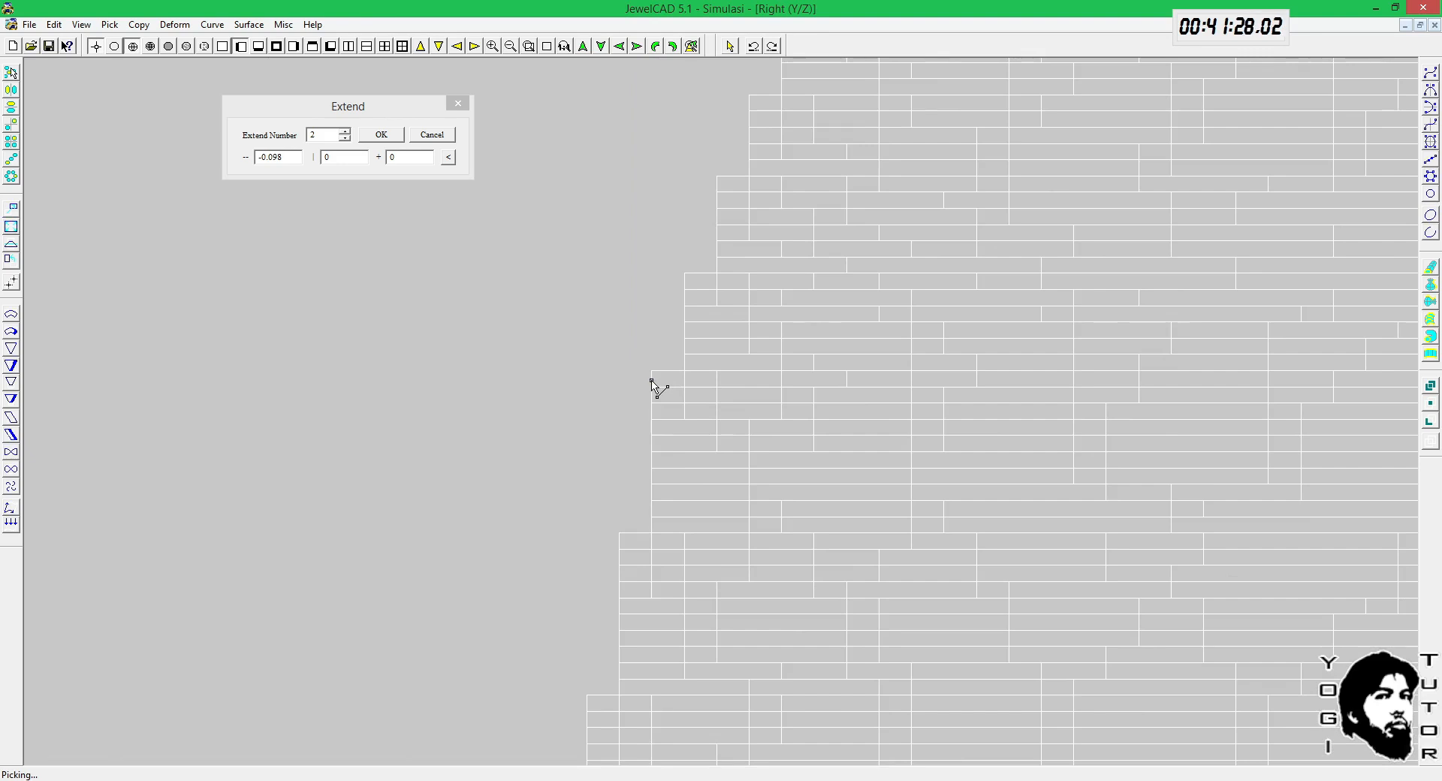
{"action": "left_click_drag", "start_coordinate": [651, 380], "coordinate": [685, 380]}
Step: Examine the whole sphere shaded in the Front view, cancel the Extend measurement and delete the sphere
{"action": "scroll", "coordinate": [687, 380], "scroll_direction": "down", "scroll_amount": 10}
{"action": "key", "text": "F5"}
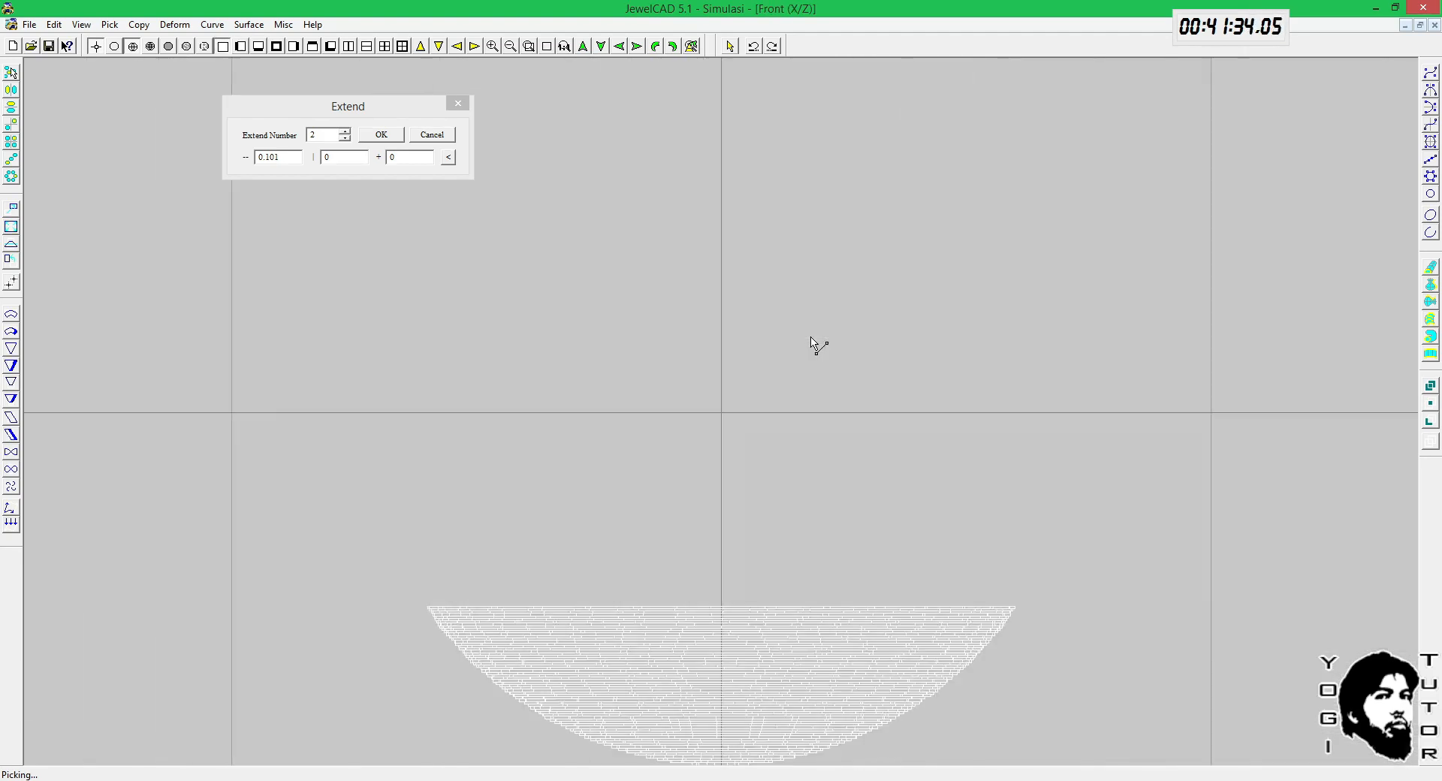
{"action": "scroll", "coordinate": [814, 342], "scroll_direction": "down", "scroll_amount": 5}
{"action": "key", "text": "F12"}
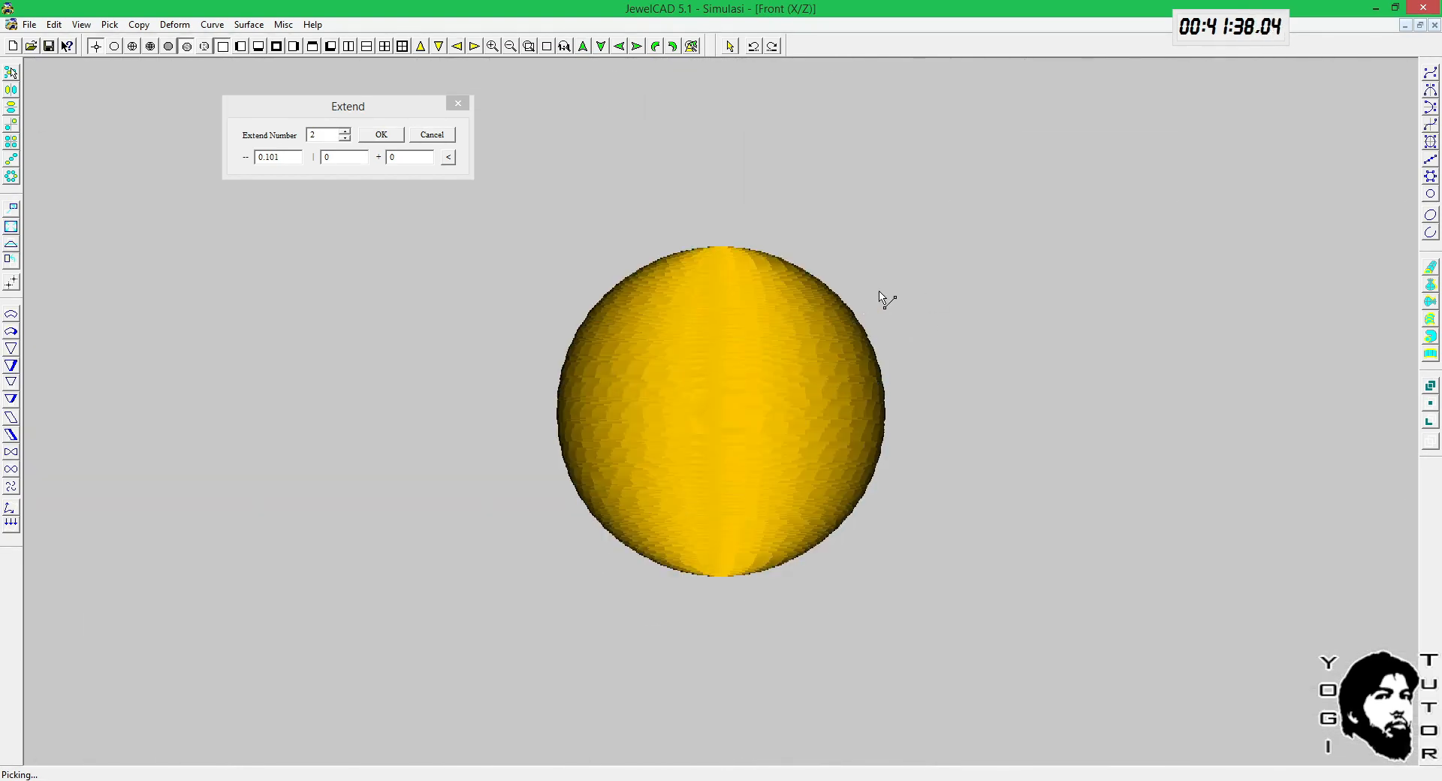
{"action": "left_click", "coordinate": [433, 136]}
{"action": "key", "text": "Delete"}
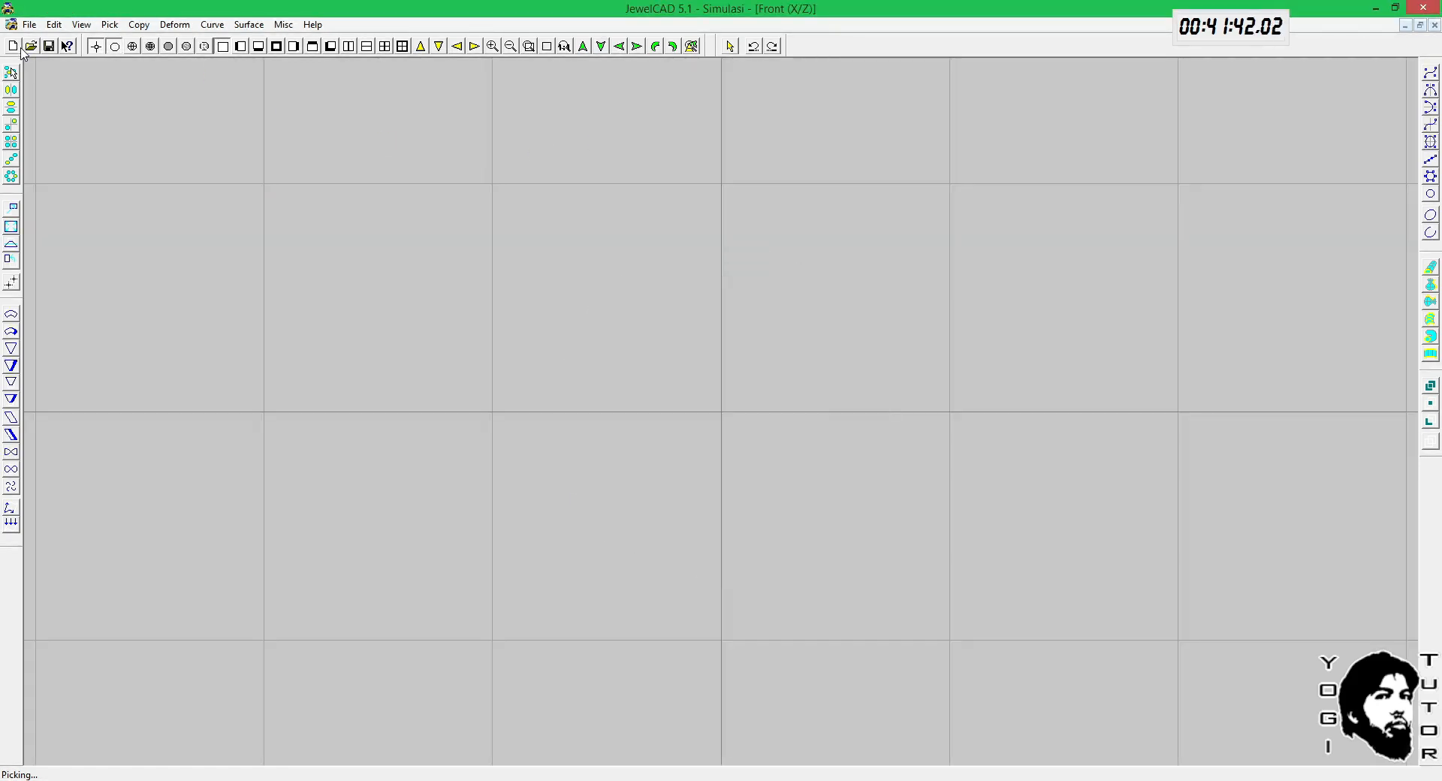
Step: Import the STL file BOLA TES XY 02 Z 02 from the For tutor folder
{"action": "left_click", "coordinate": [30, 24]}
{"action": "left_click", "coordinate": [45, 159]}
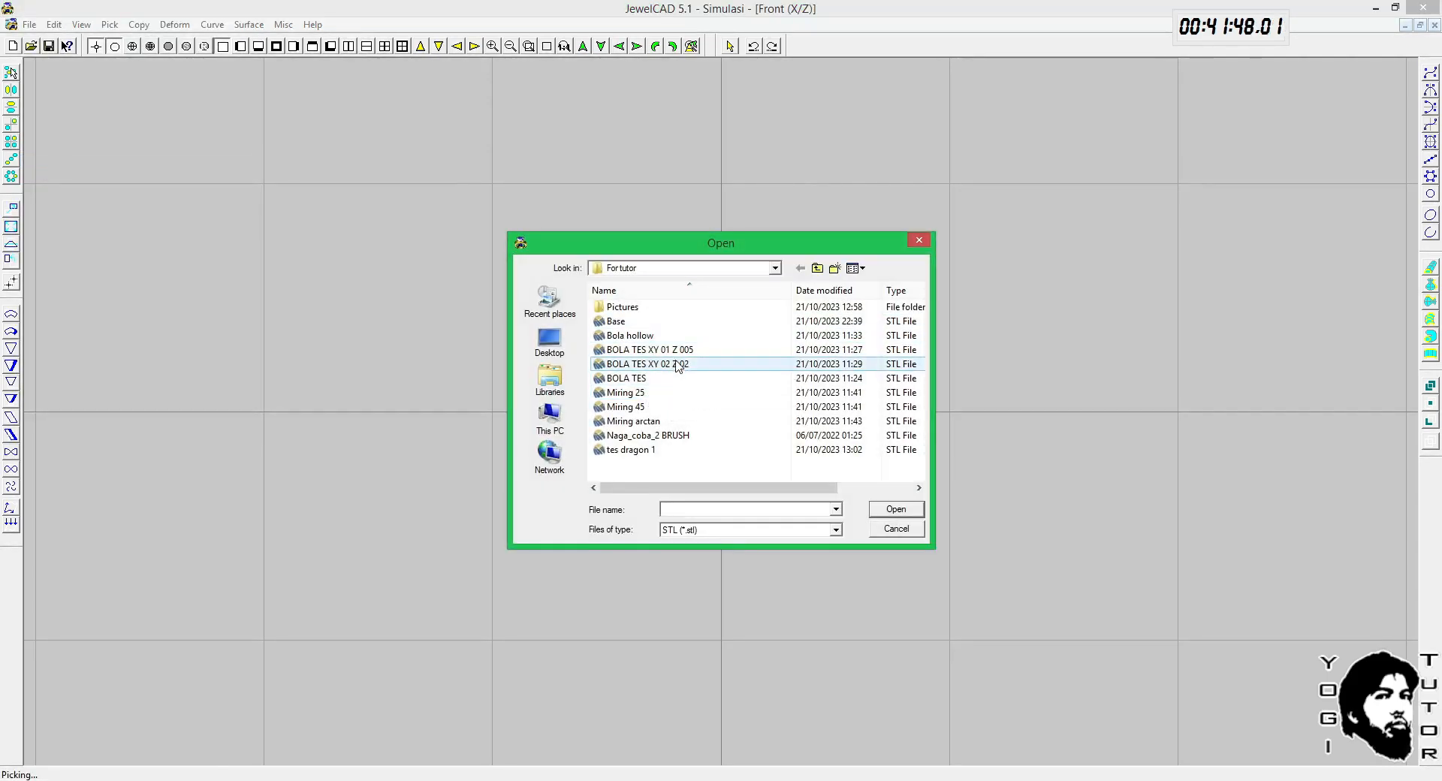
{"action": "left_click", "coordinate": [677, 364]}
{"action": "left_click", "coordinate": [890, 510]}
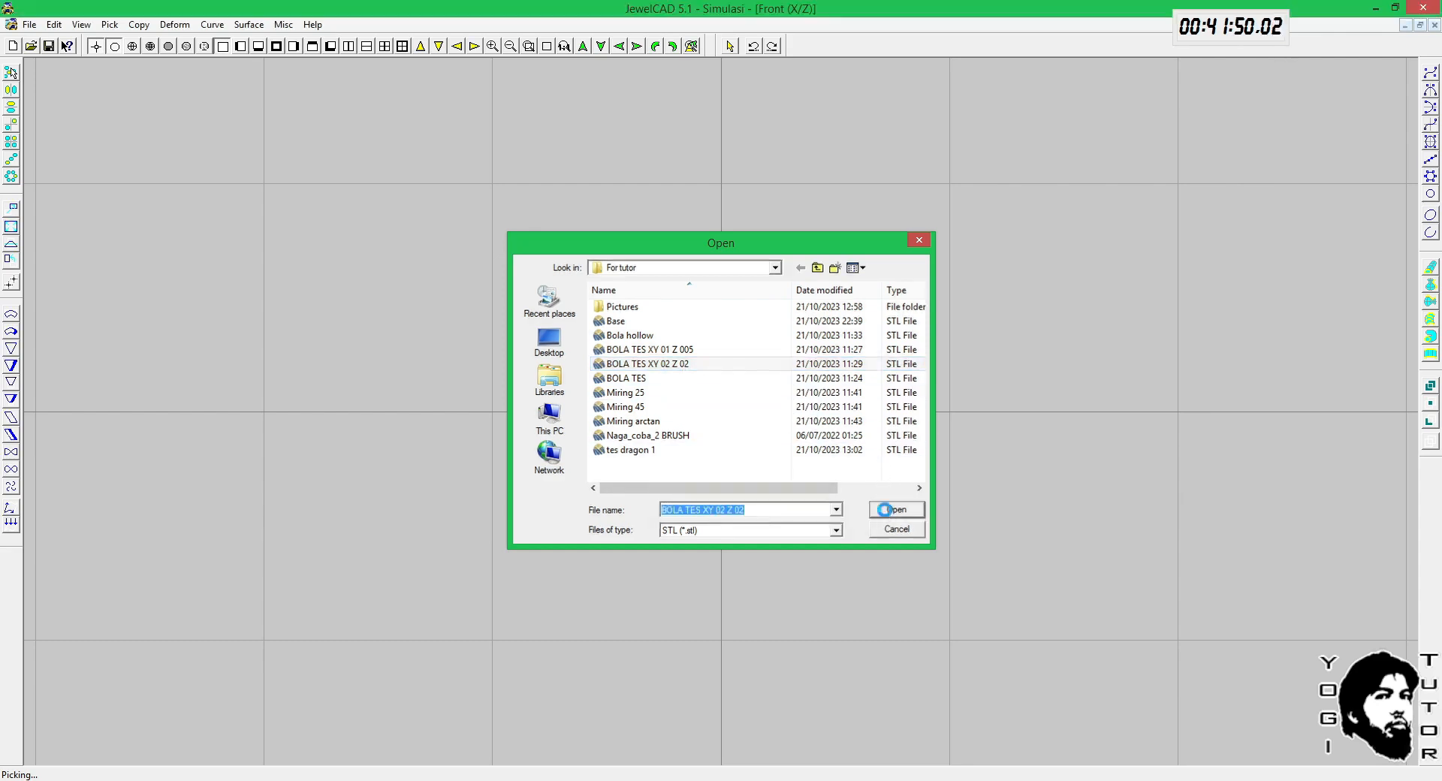
Step: Measure the height of the topmost layer of the imported sphere in the Front view with Extend
{"action": "left_click_drag", "start_coordinate": [787, 241], "coordinate": [769, 447], "text": "ctrl"}
{"action": "right_click_drag", "start_coordinate": [769, 447], "coordinate": [790, 326]}
{"action": "key", "text": "F3"}
{"action": "key", "text": "alt+c"}
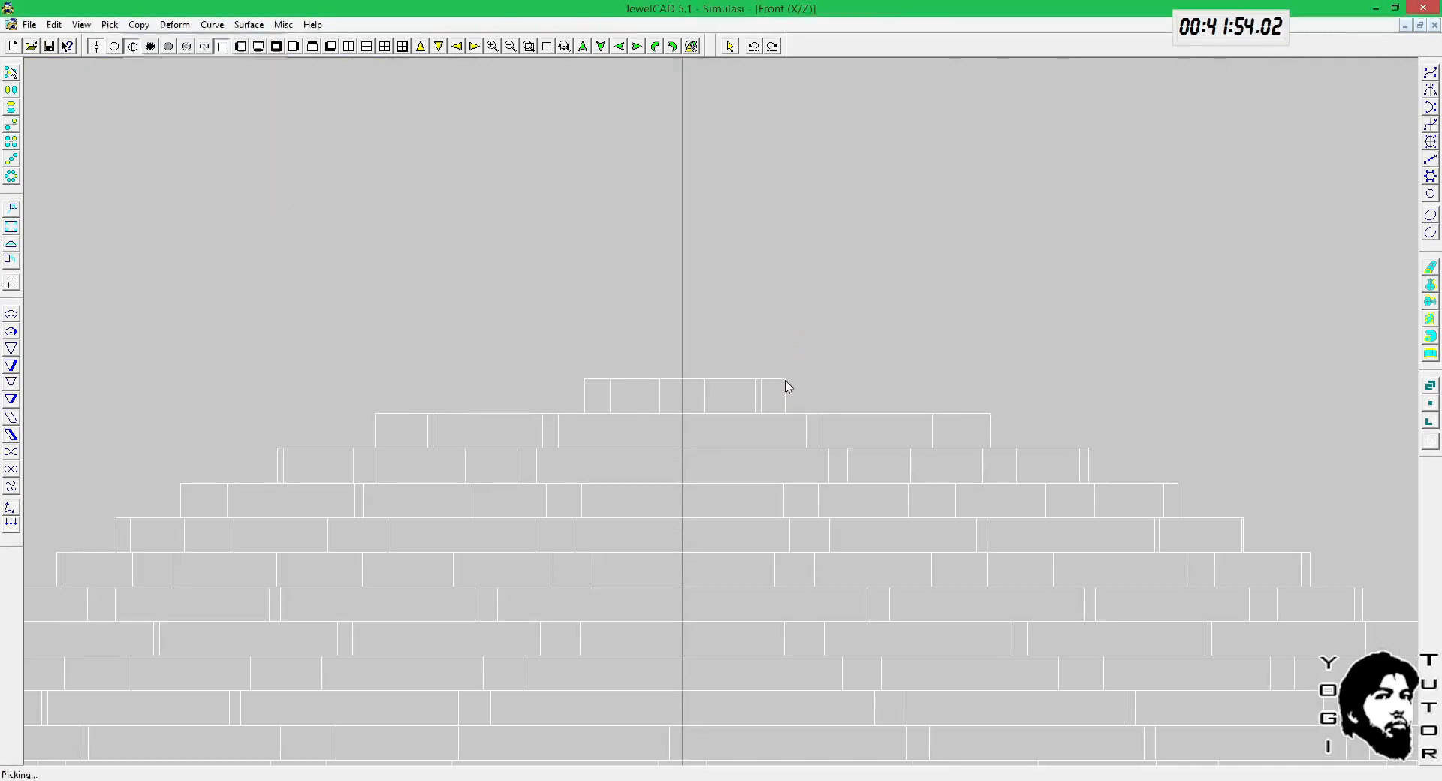
{"action": "key", "text": "e"}
{"action": "mouse_move", "coordinate": [785, 380]}
{"action": "left_mouse_down"}
{"action": "mouse_move", "coordinate": [785, 415]}
{"action": "mouse_move", "coordinate": [785, 384]}
{"action": "left_mouse_up"}
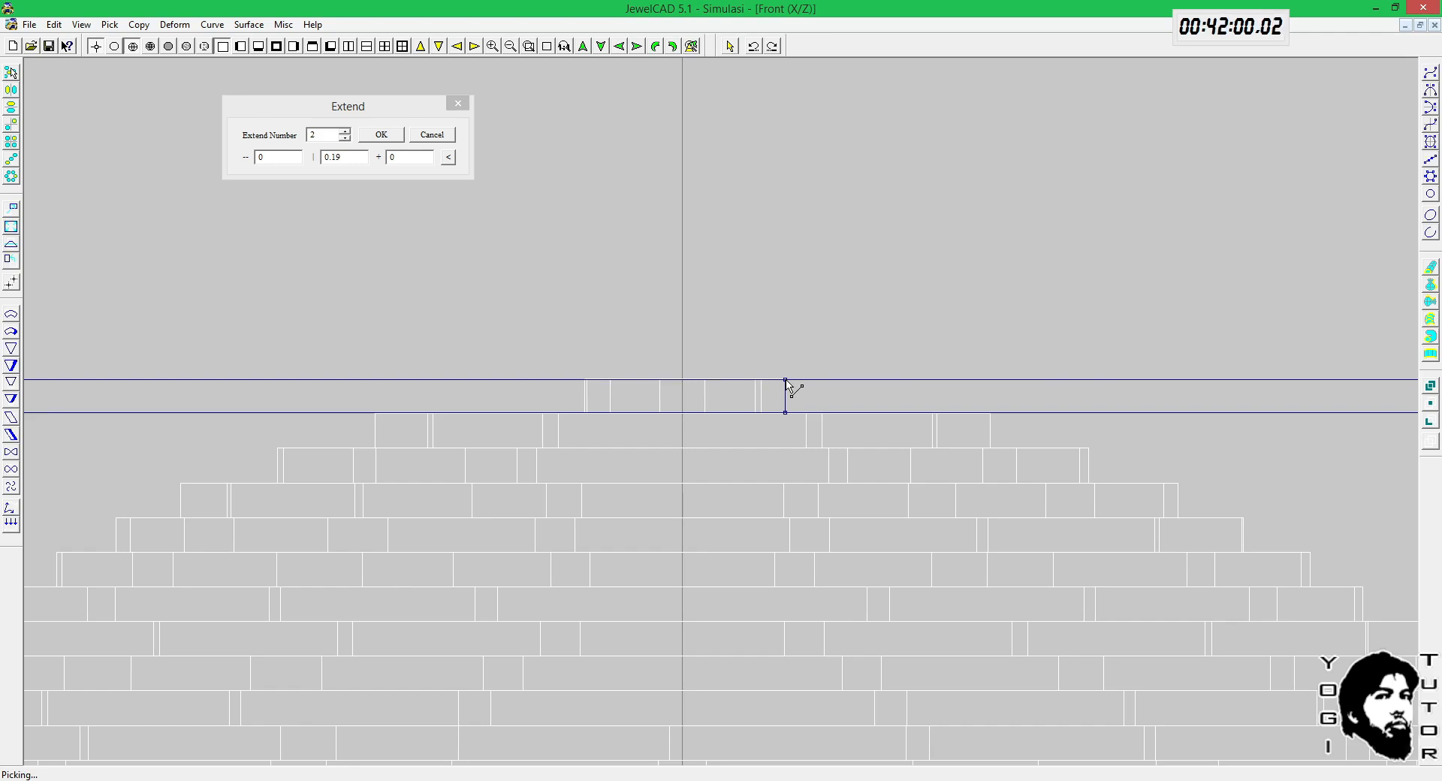
Step: Measure the horizontal width of one XY step on the coarse sphere's side in the Right view
{"action": "key", "text": "F2"}
{"action": "key", "text": "F6"}
{"action": "scroll", "coordinate": [786, 385], "scroll_direction": "down", "scroll_amount": 5}
{"action": "key", "text": "F8"}
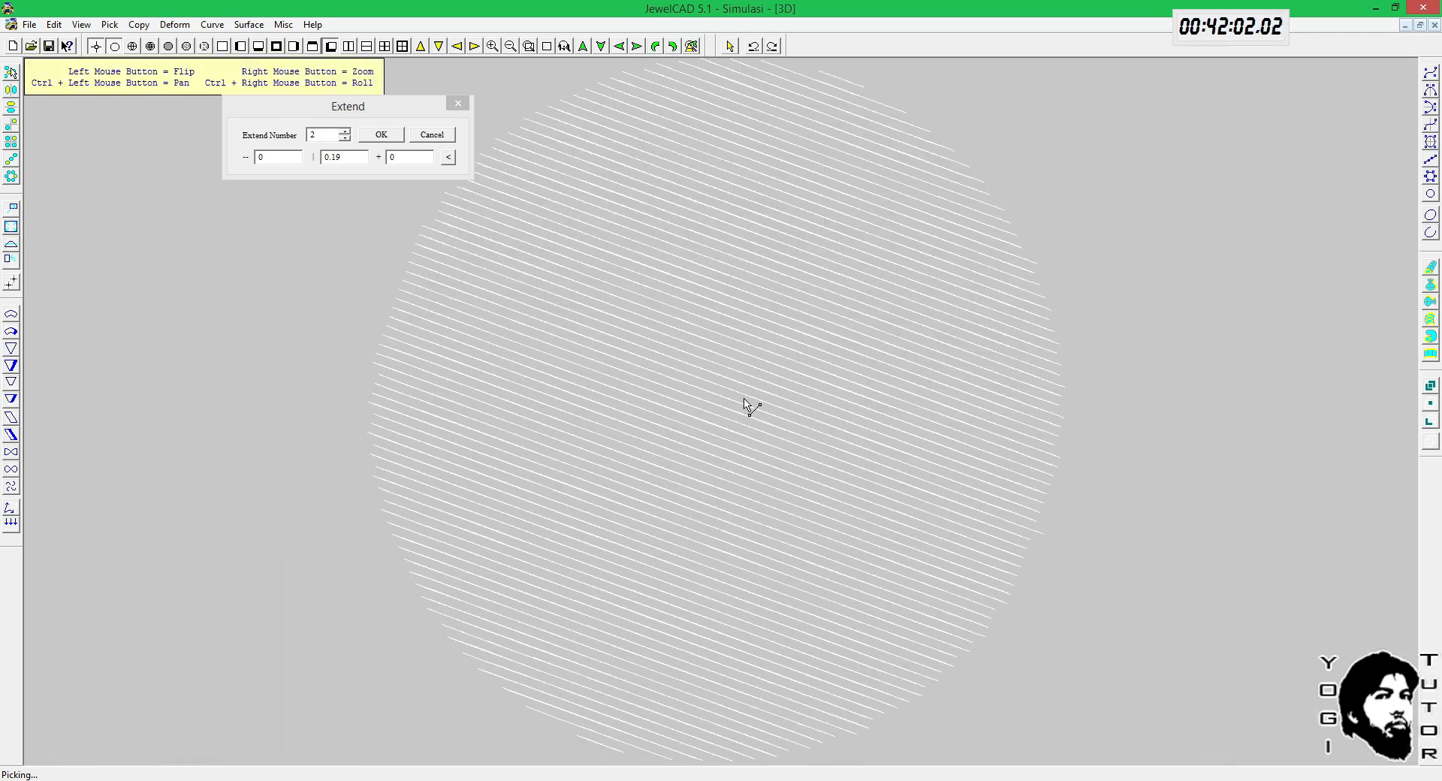
{"action": "key", "text": "F6"}
{"action": "scroll", "coordinate": [601, 424], "scroll_direction": "up", "scroll_amount": 6}
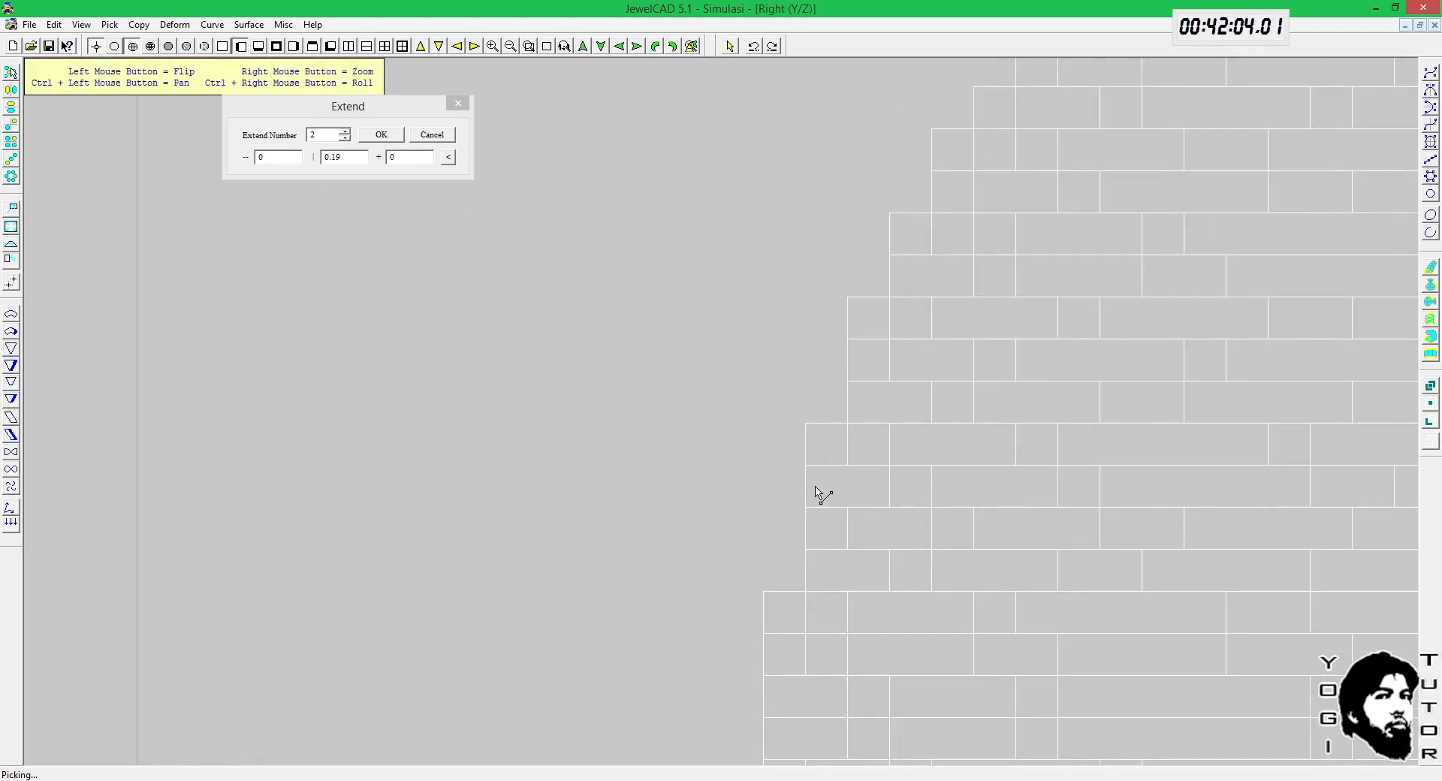
{"action": "left_click_drag", "start_coordinate": [696, 430], "coordinate": [752, 430]}
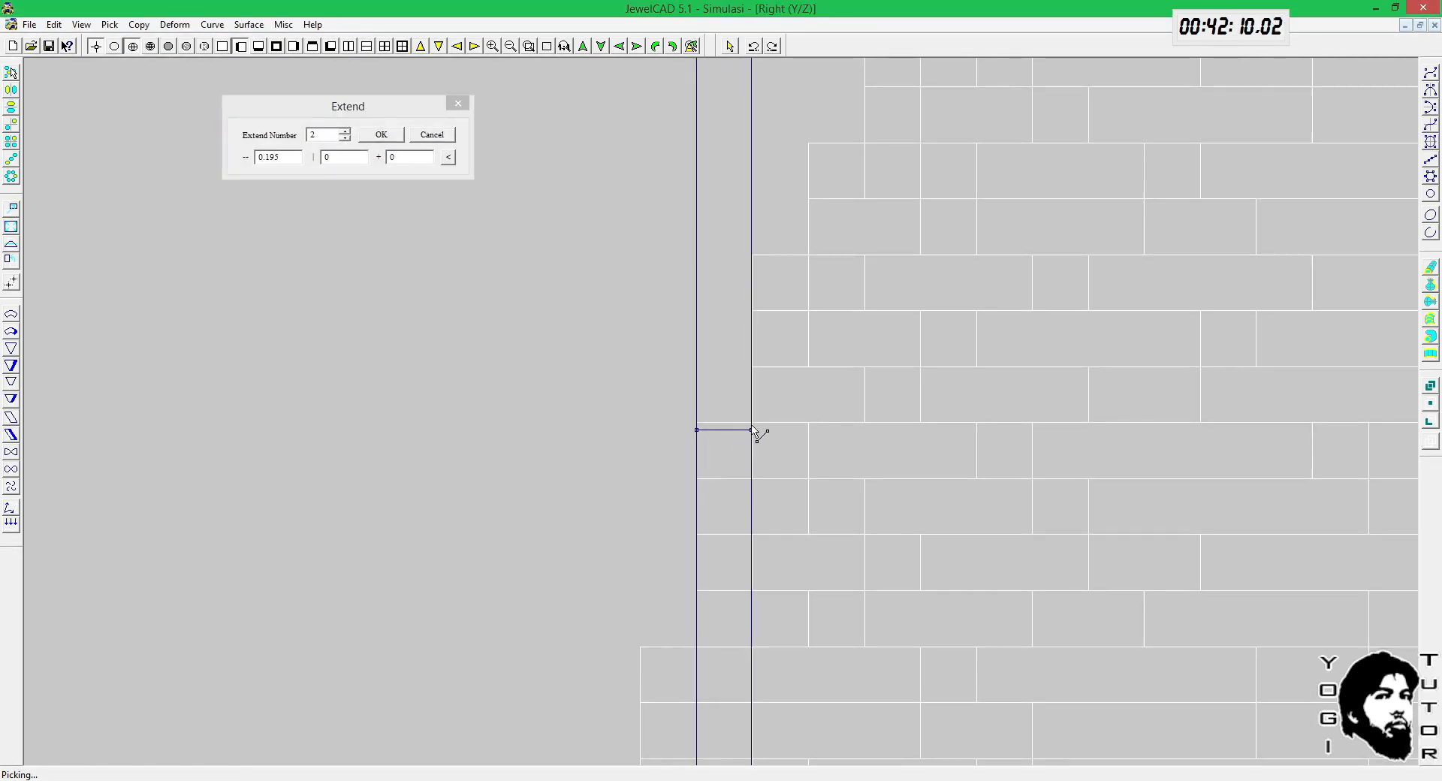
Step: Examine the coarse sphere's stepped surface in the Right view, shaded in the Front view, and in the 3D view
{"action": "key", "text": "Home"}
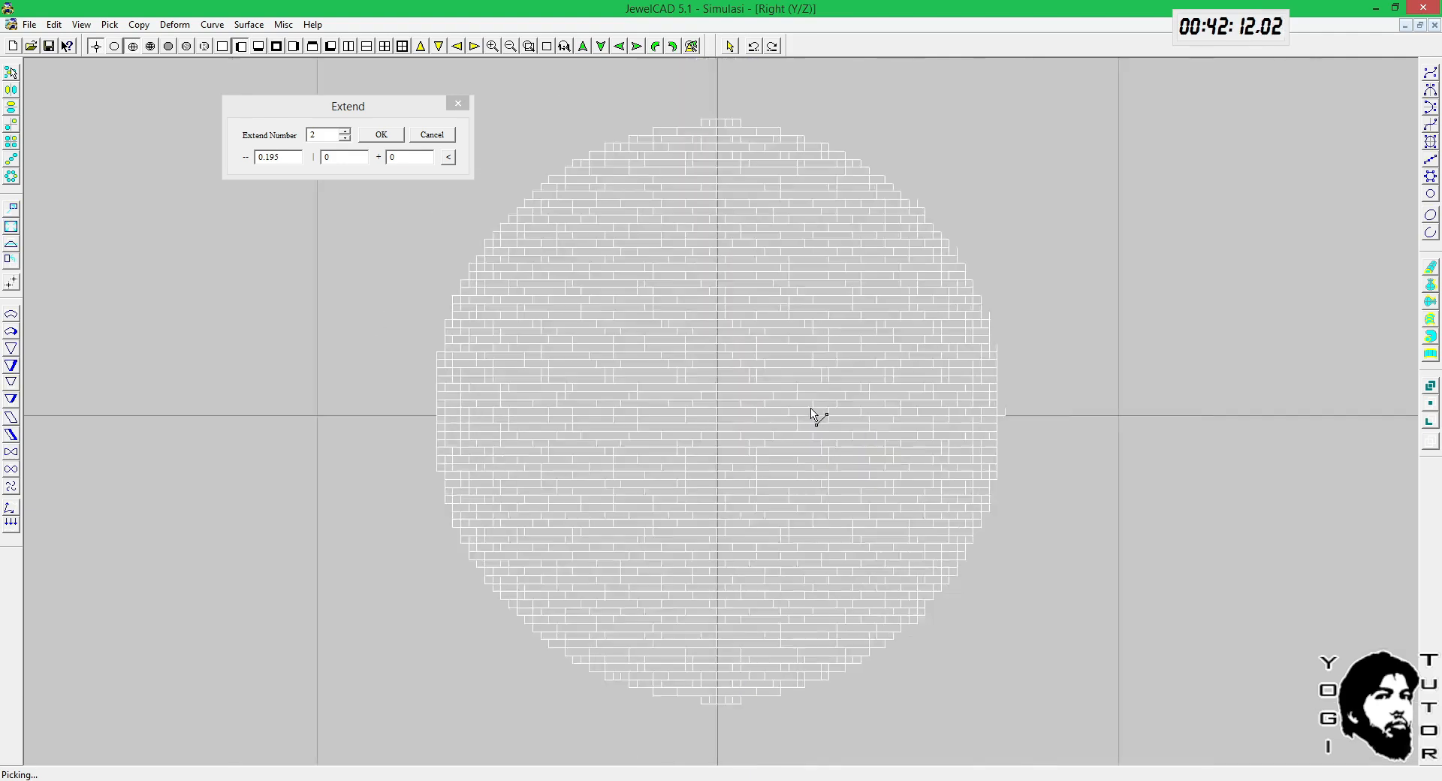
{"action": "scroll", "coordinate": [810, 409], "scroll_direction": "down", "scroll_amount": 4}
{"action": "key", "text": "F9"}
{"action": "key", "text": "F6"}
{"action": "scroll", "coordinate": [860, 398], "scroll_direction": "up", "scroll_amount": 4}
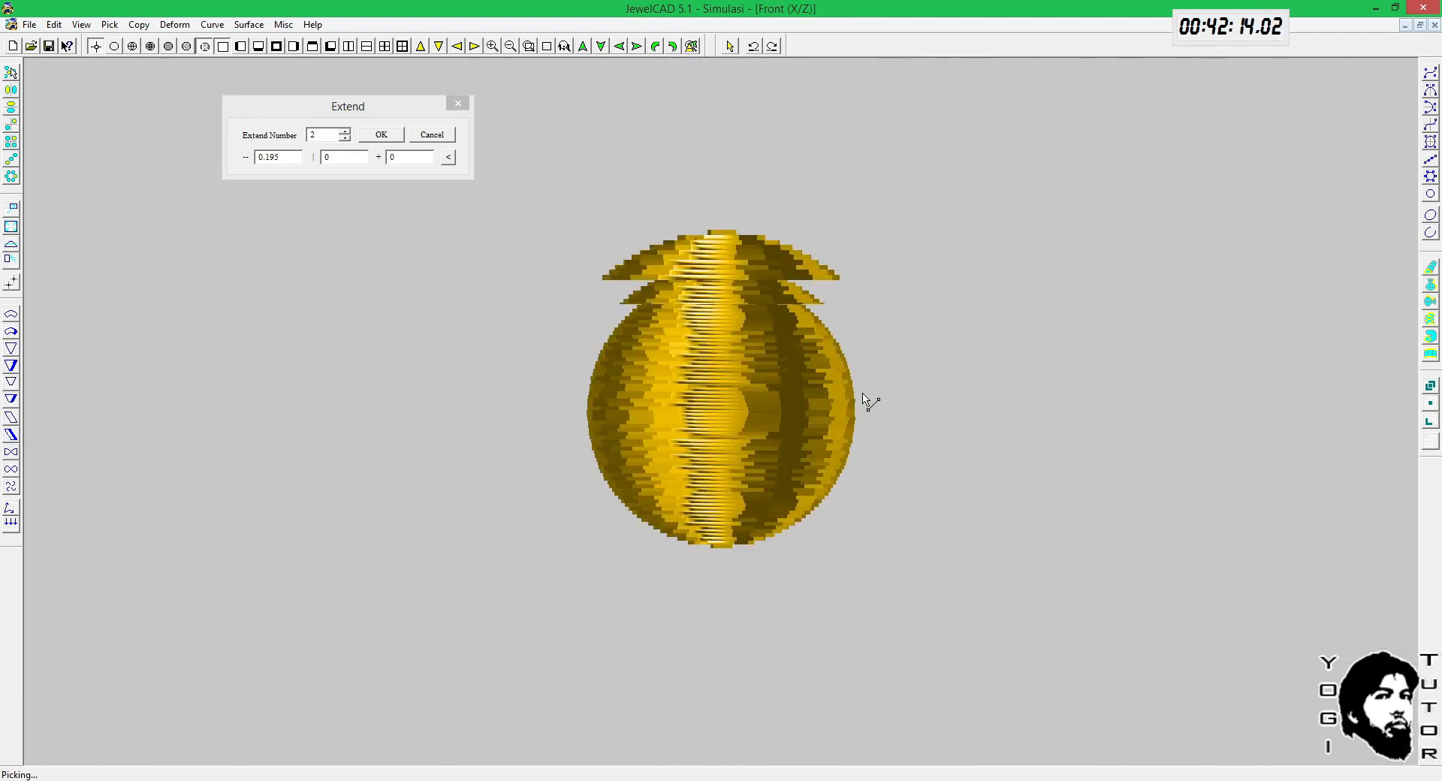
{"action": "middle_click_drag", "start_coordinate": [971, 337], "coordinate": [946, 409]}
{"action": "key", "text": "F3"}
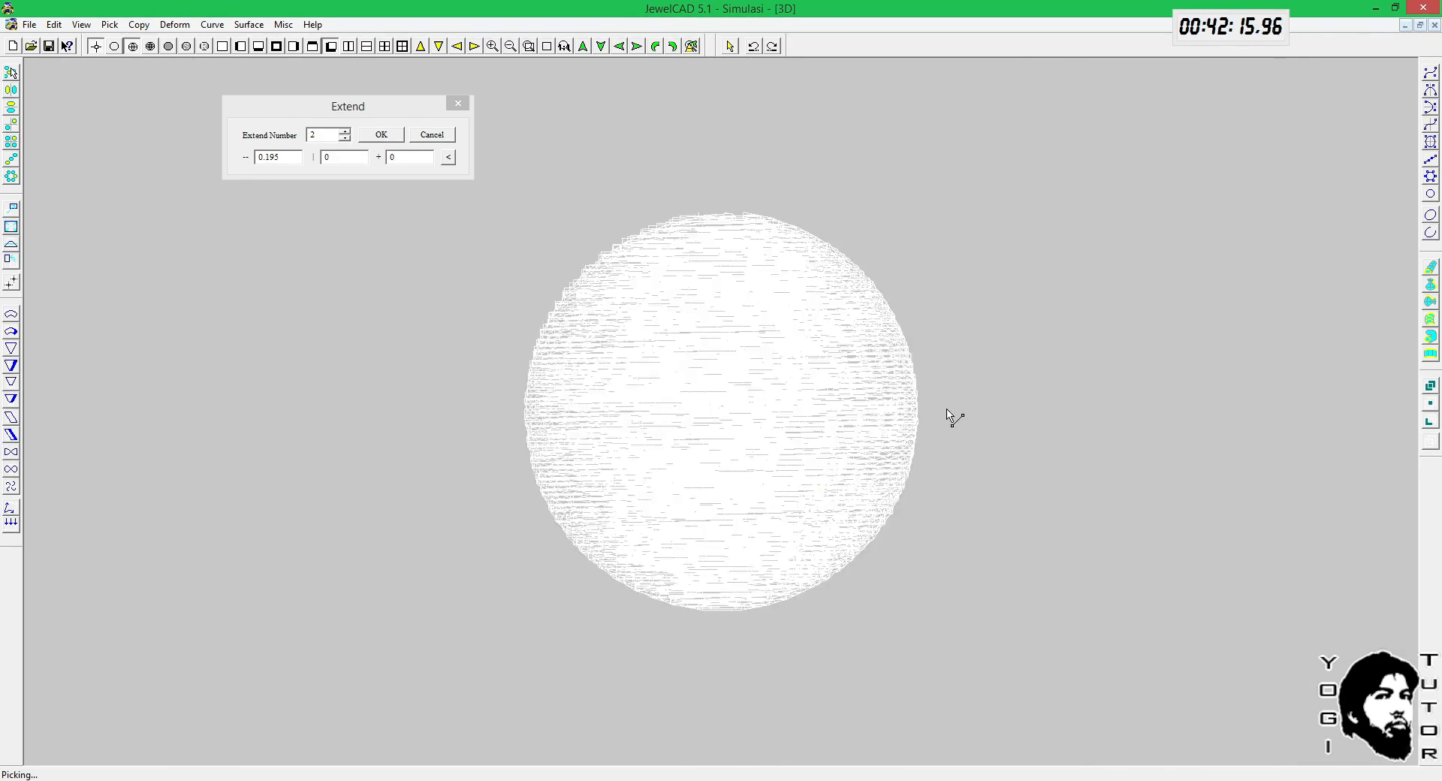
Step: Return to the Front view and move the coarse sphere about 21.15 mm in the negative X direction
{"action": "key", "text": "Home"}
{"action": "key", "text": "m"}
{"action": "left_click_drag", "start_coordinate": [1030, 371], "coordinate": [672, 376]}
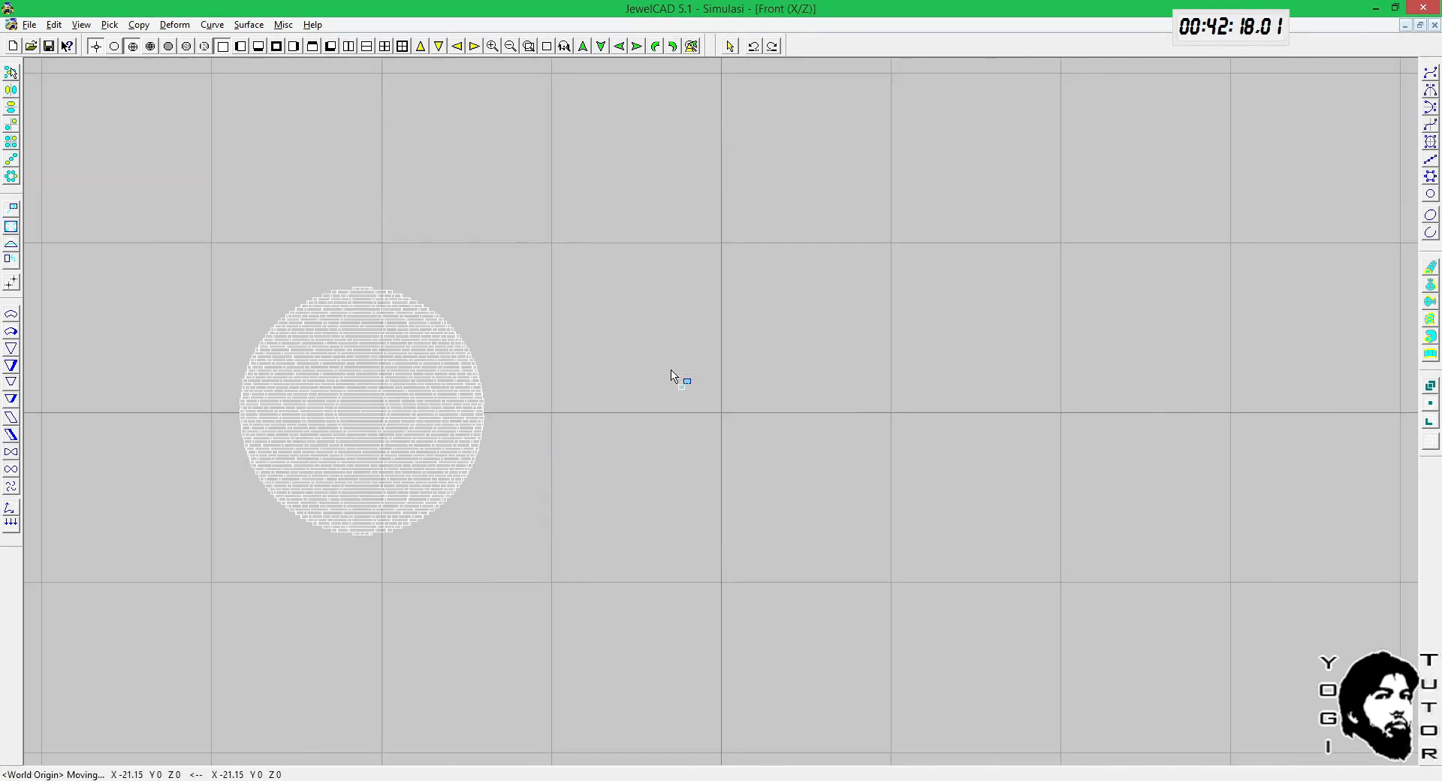
Step: Import BOLA TES XY 01 Z 005 and move both spheres about 16 mm in the negative X direction
{"action": "left_click", "coordinate": [32, 24]}
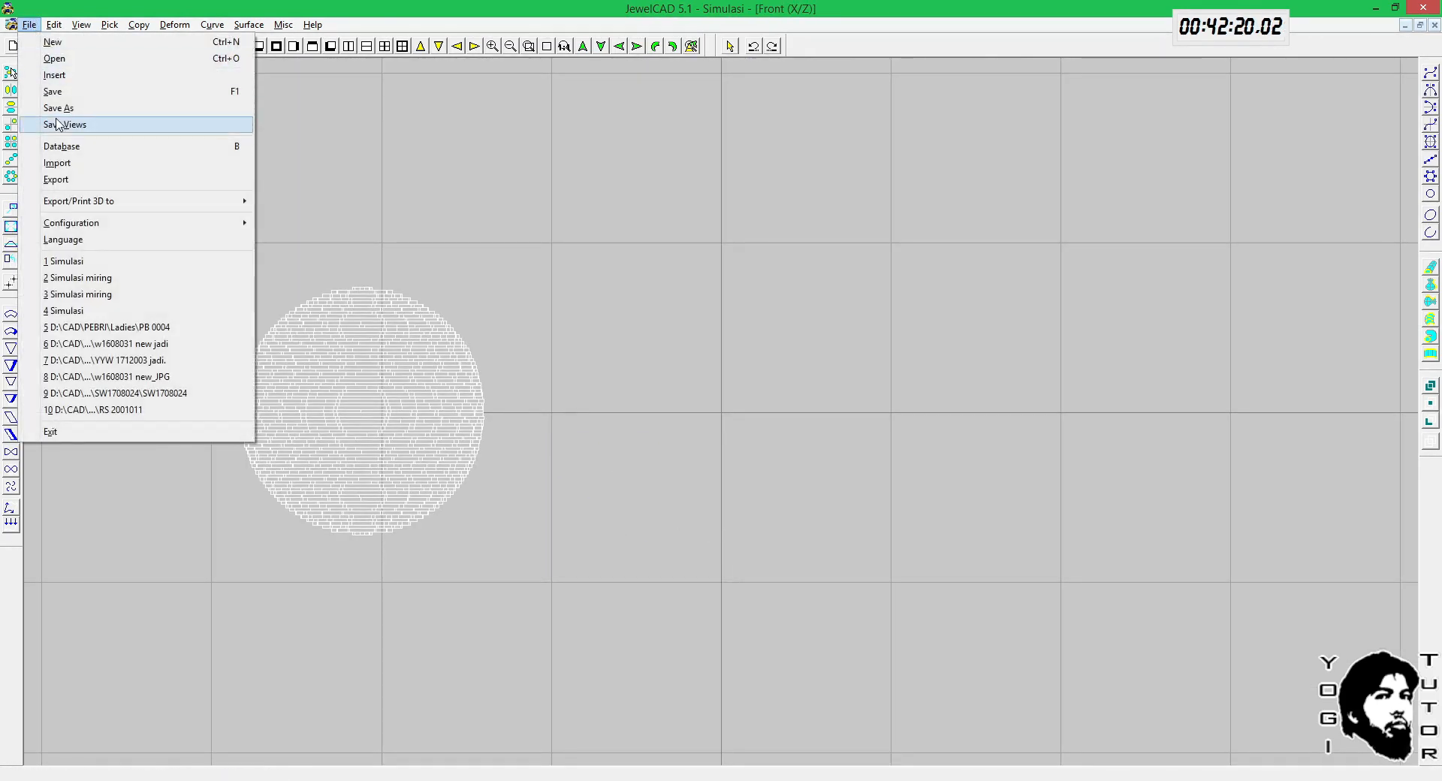
{"action": "left_click", "coordinate": [57, 163]}
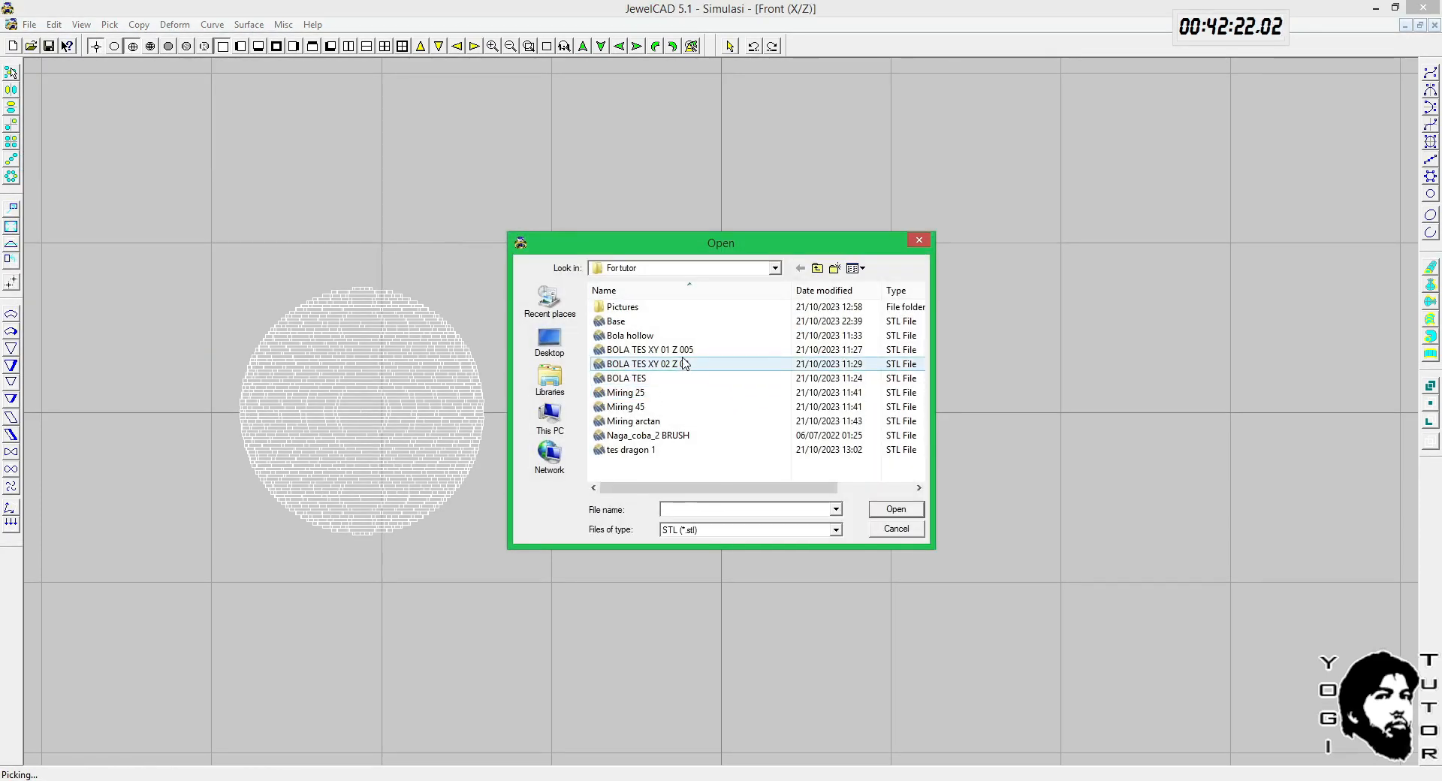
{"action": "left_click", "coordinate": [681, 351]}
{"action": "key", "text": "F5"}
{"action": "scroll", "coordinate": [681, 356], "scroll_direction": "down", "scroll_amount": 1}
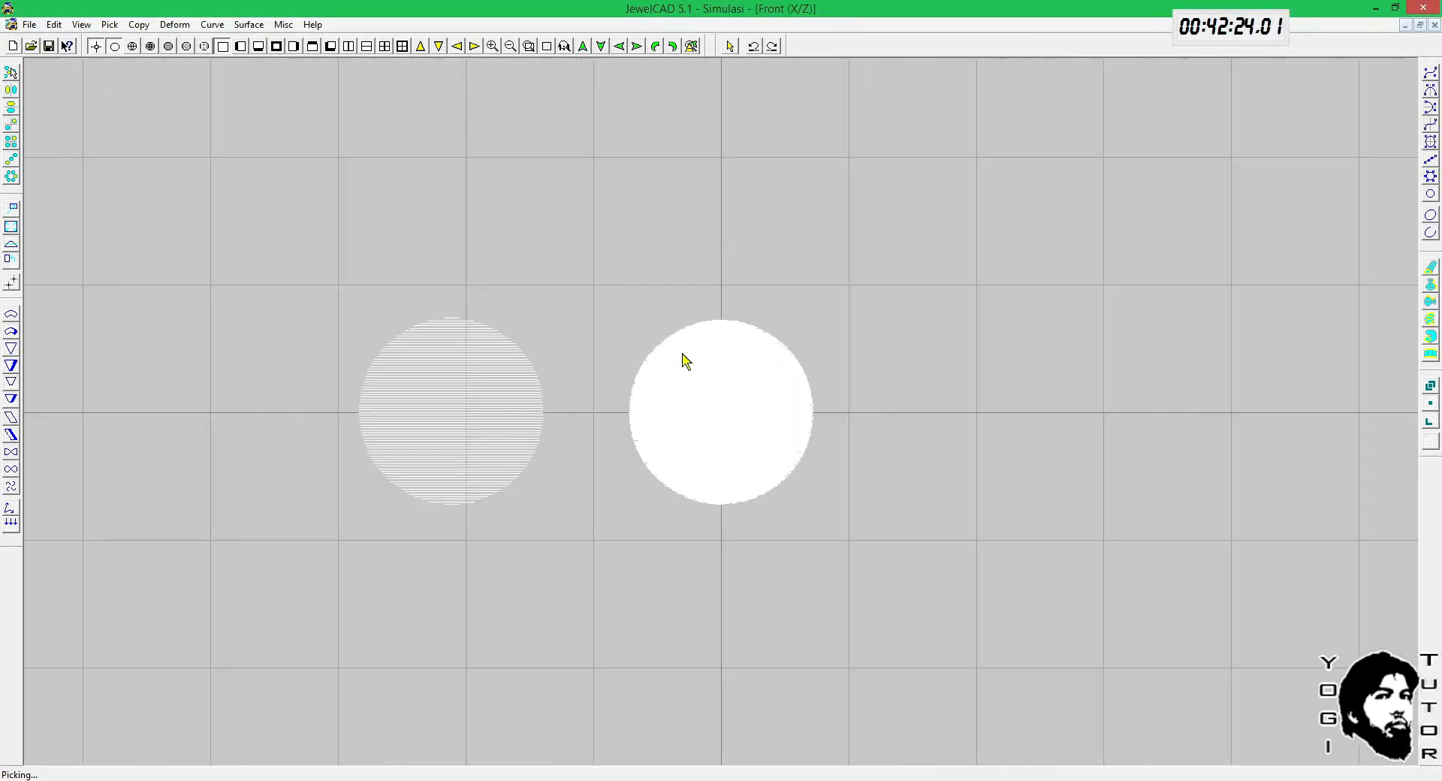
{"action": "key", "text": "m"}
{"action": "left_click_drag", "start_coordinate": [813, 339], "coordinate": [609, 342]}
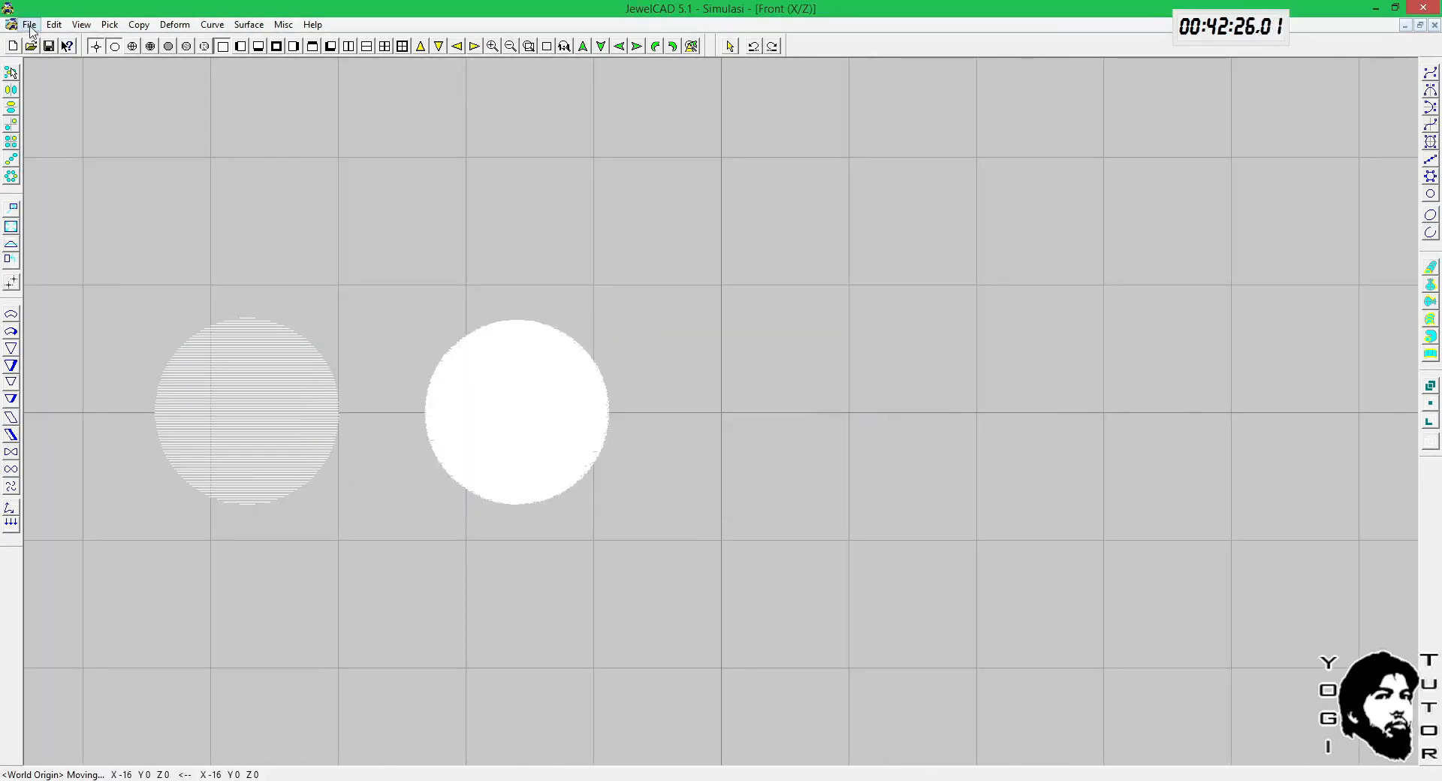
Step: Import the STL file BOLA TES from the For tutor folder as the third sphere
{"action": "left_click", "coordinate": [30, 24]}
{"action": "left_click", "coordinate": [75, 162]}
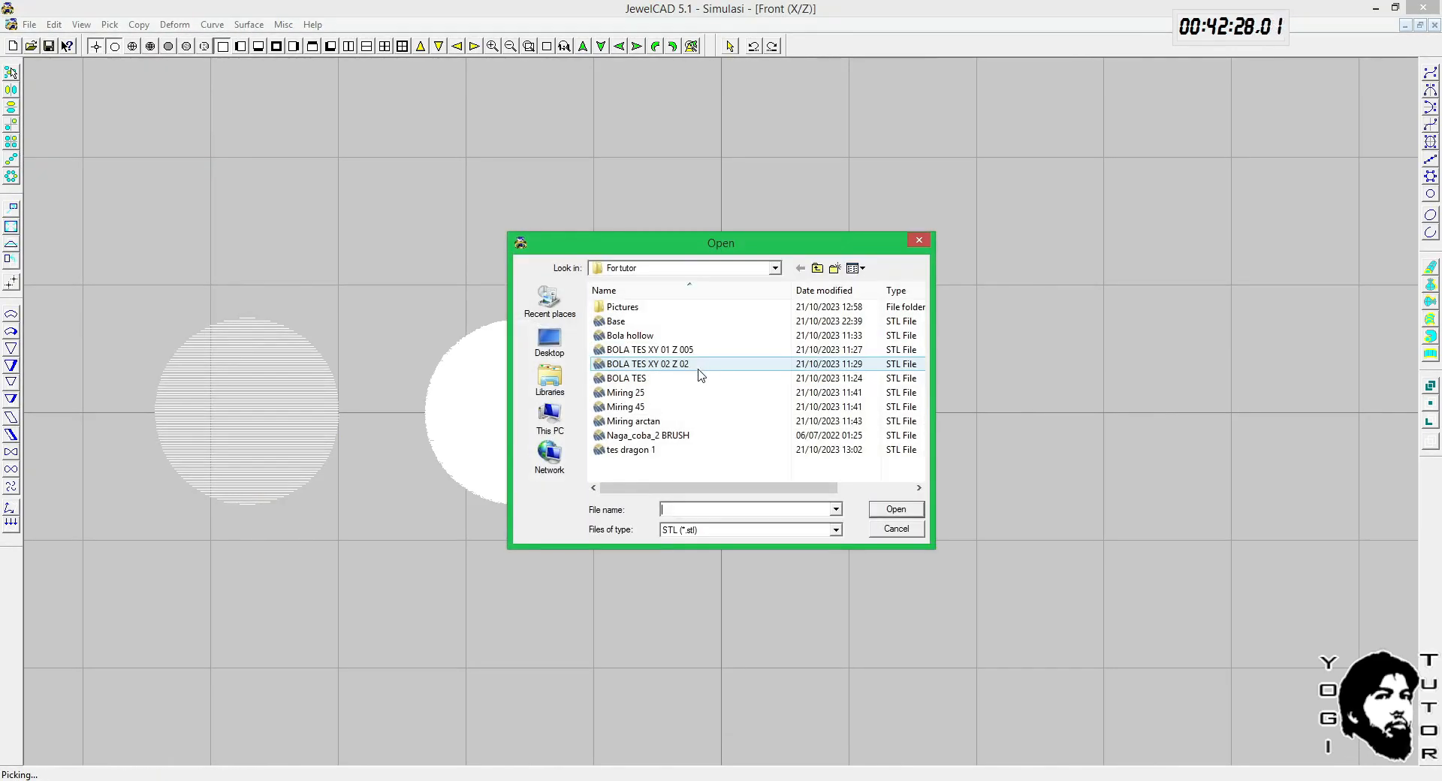
{"action": "left_click", "coordinate": [648, 379]}
{"action": "double_click", "coordinate": [648, 379]}
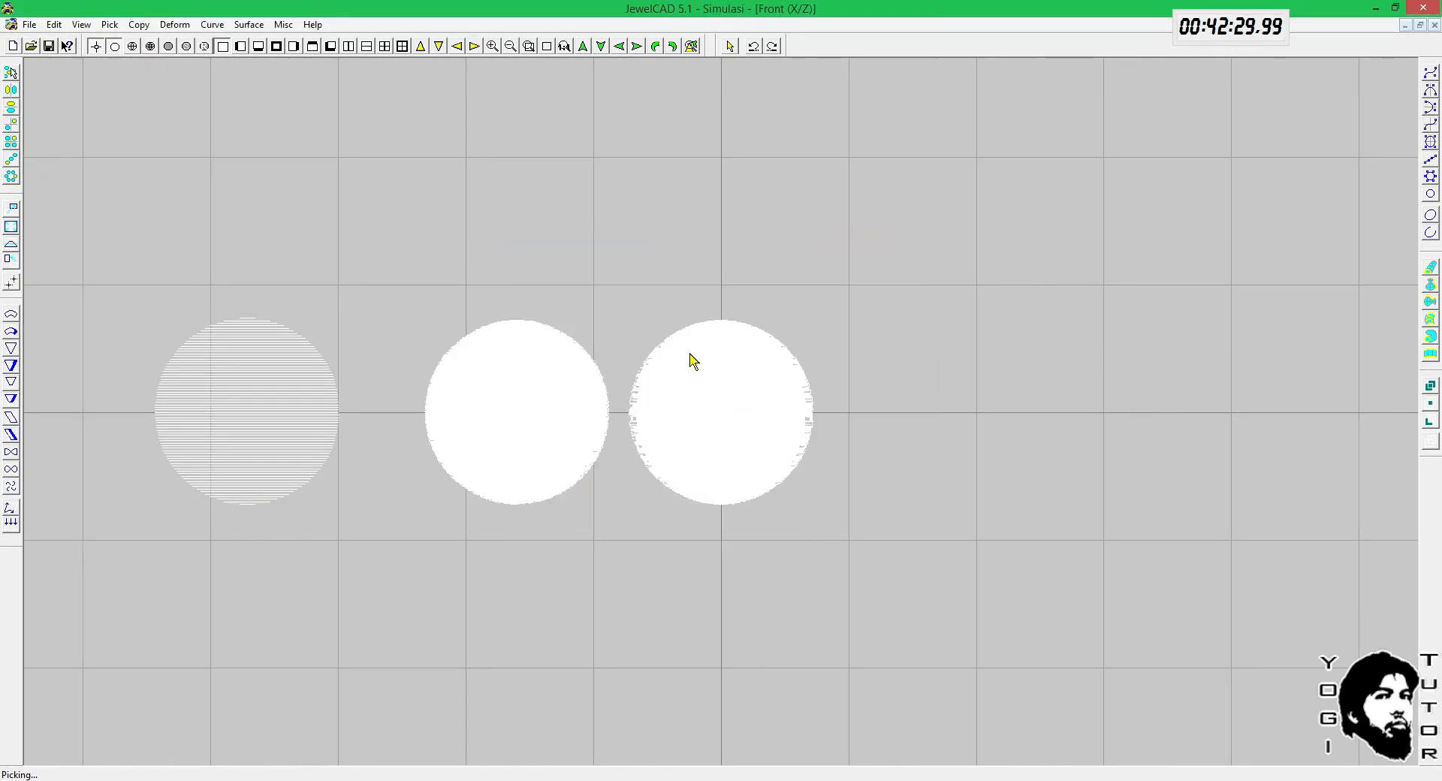
Step: Compare the surface steps of the three shaded spheres in the Front view and delete all three
{"action": "scroll", "coordinate": [687, 357], "scroll_direction": "up", "scroll_amount": 3}
{"action": "left_click_drag", "start_coordinate": [625, 323], "coordinate": [937, 340], "text": "ctrl"}
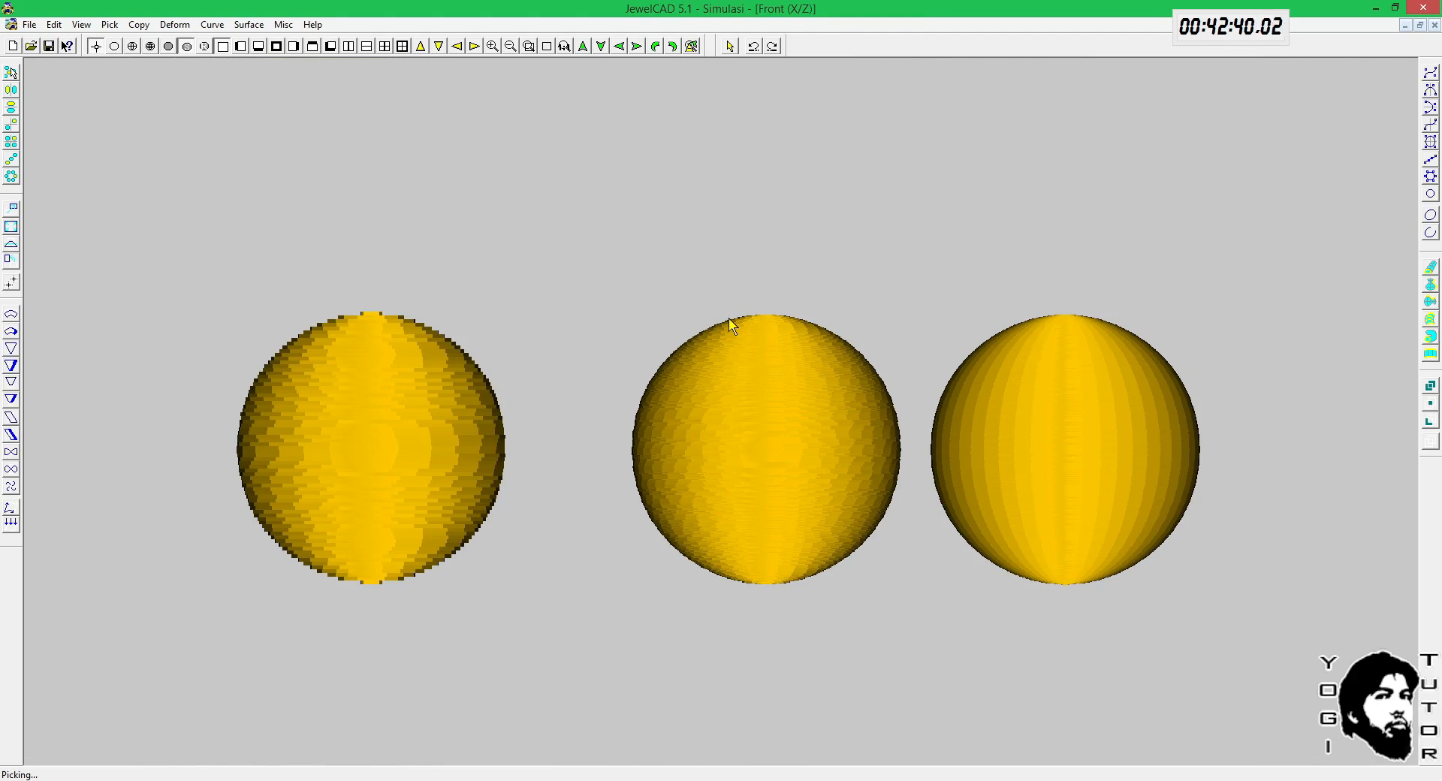
{"action": "key", "text": "Delete"}
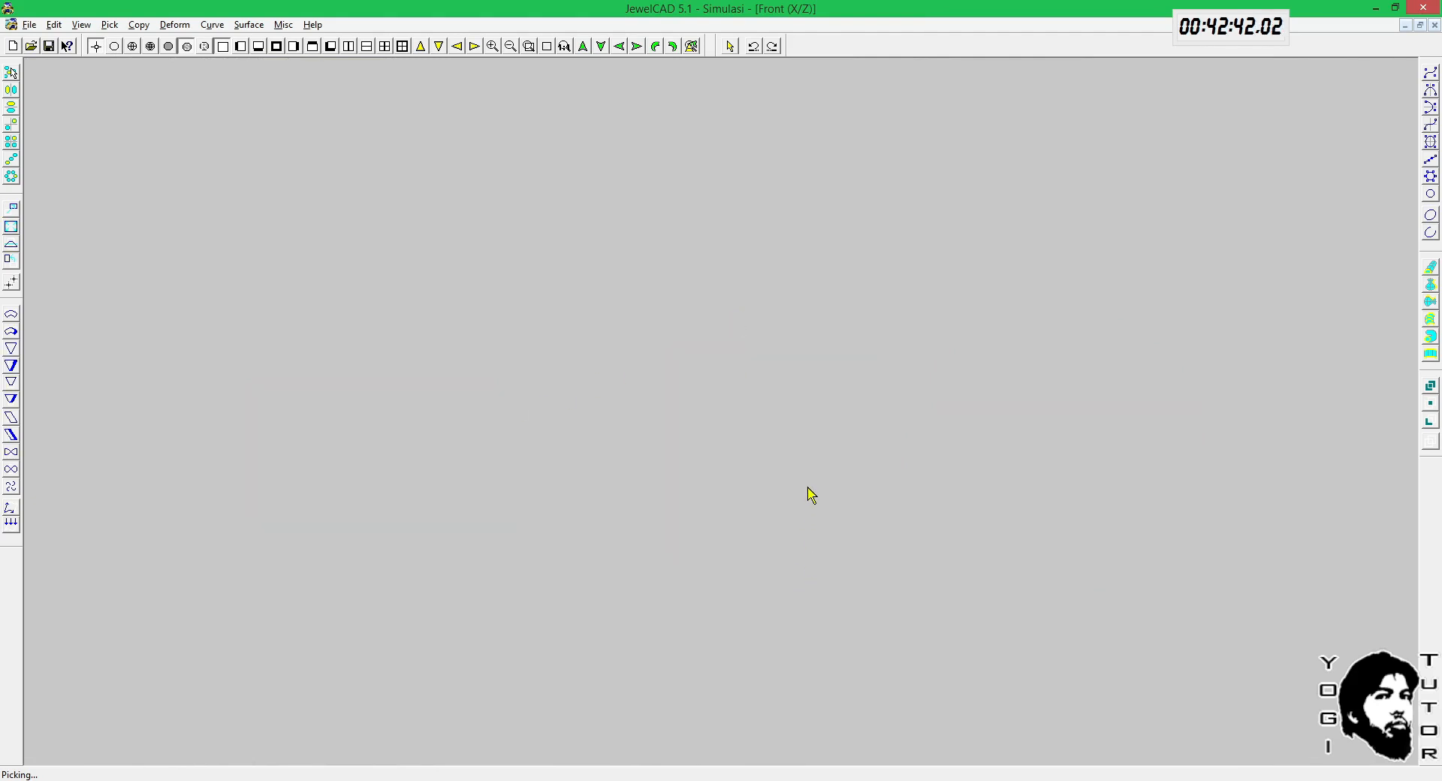
Step: Open the Cutting into Slices settings and review the available XY resolution values
{"action": "key", "text": "alt+m"}
{"action": "key", "text": "c"}
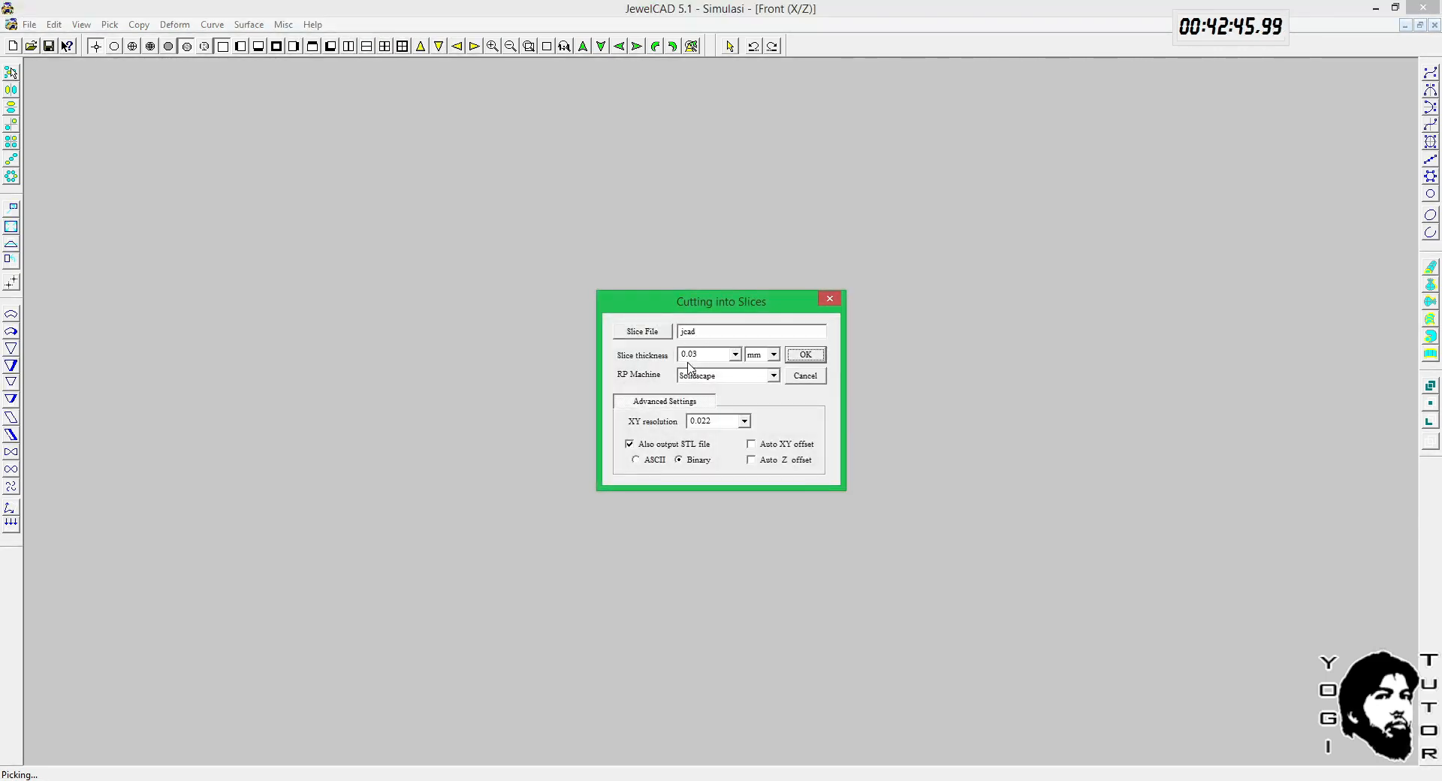
{"action": "left_click", "coordinate": [744, 421]}
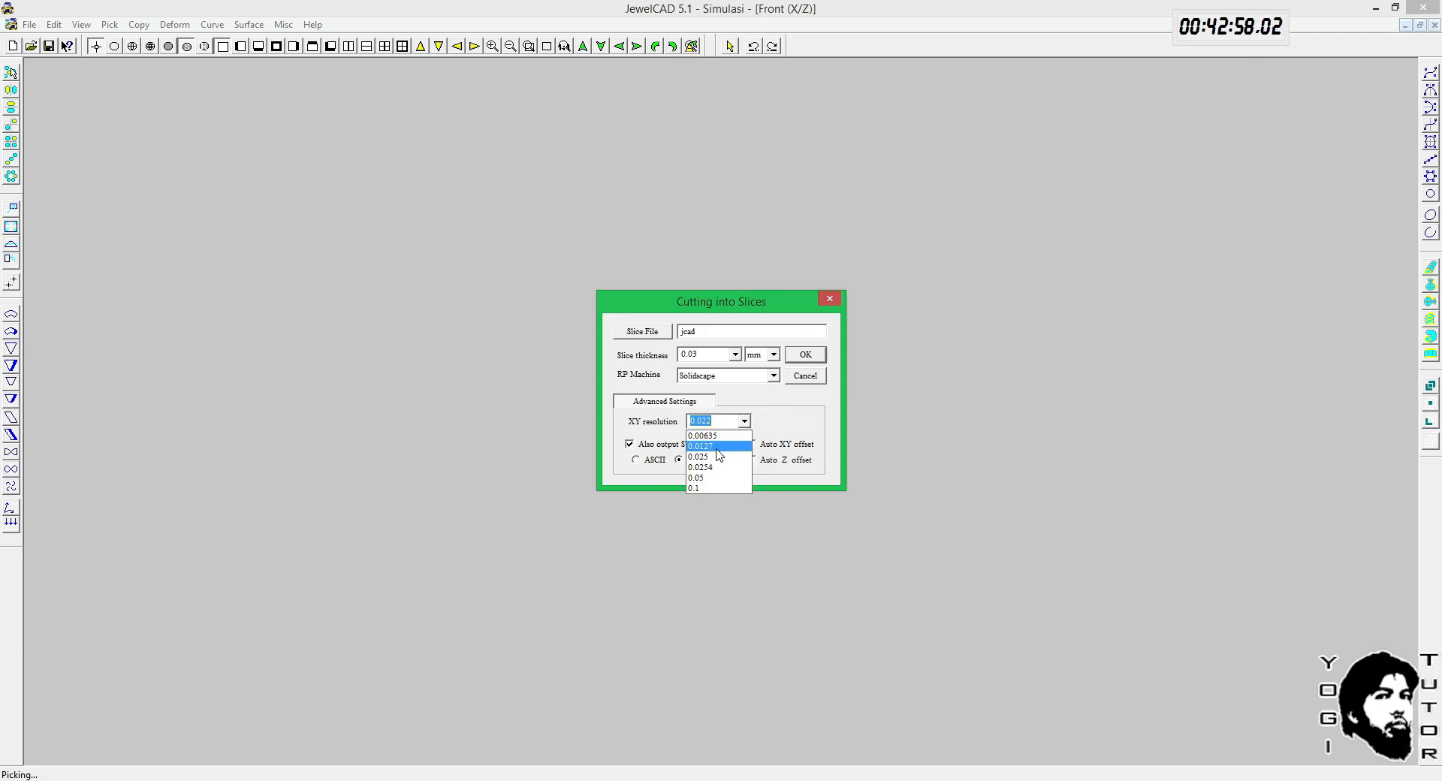
{"action": "left_click", "coordinate": [808, 428]}
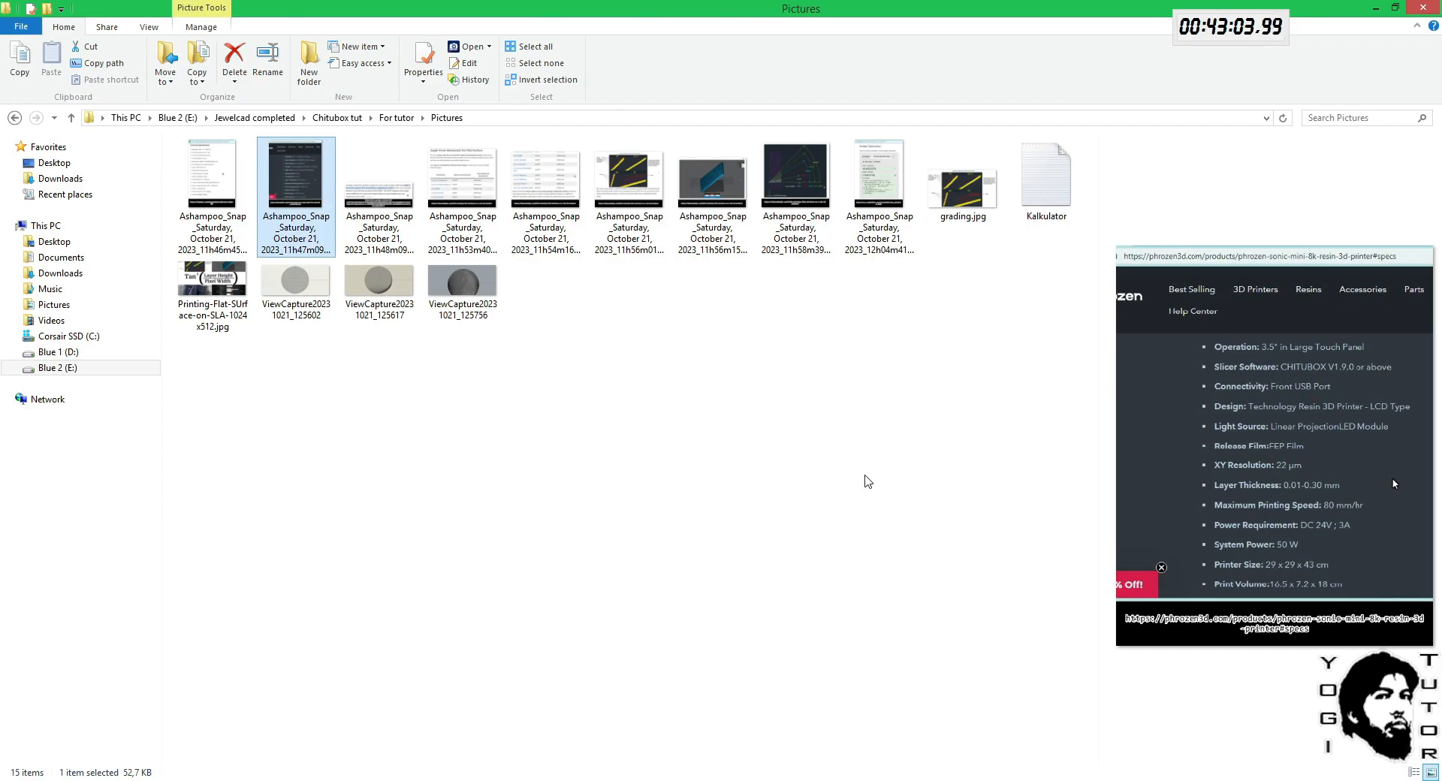
Step: View the Phrozen Sonic Mini 8K specs screenshot for XY resolution and layer thickness, return to JewelCAD and cancel the Cutting into Slices settings
{"action": "double_click", "coordinate": [304, 207]}
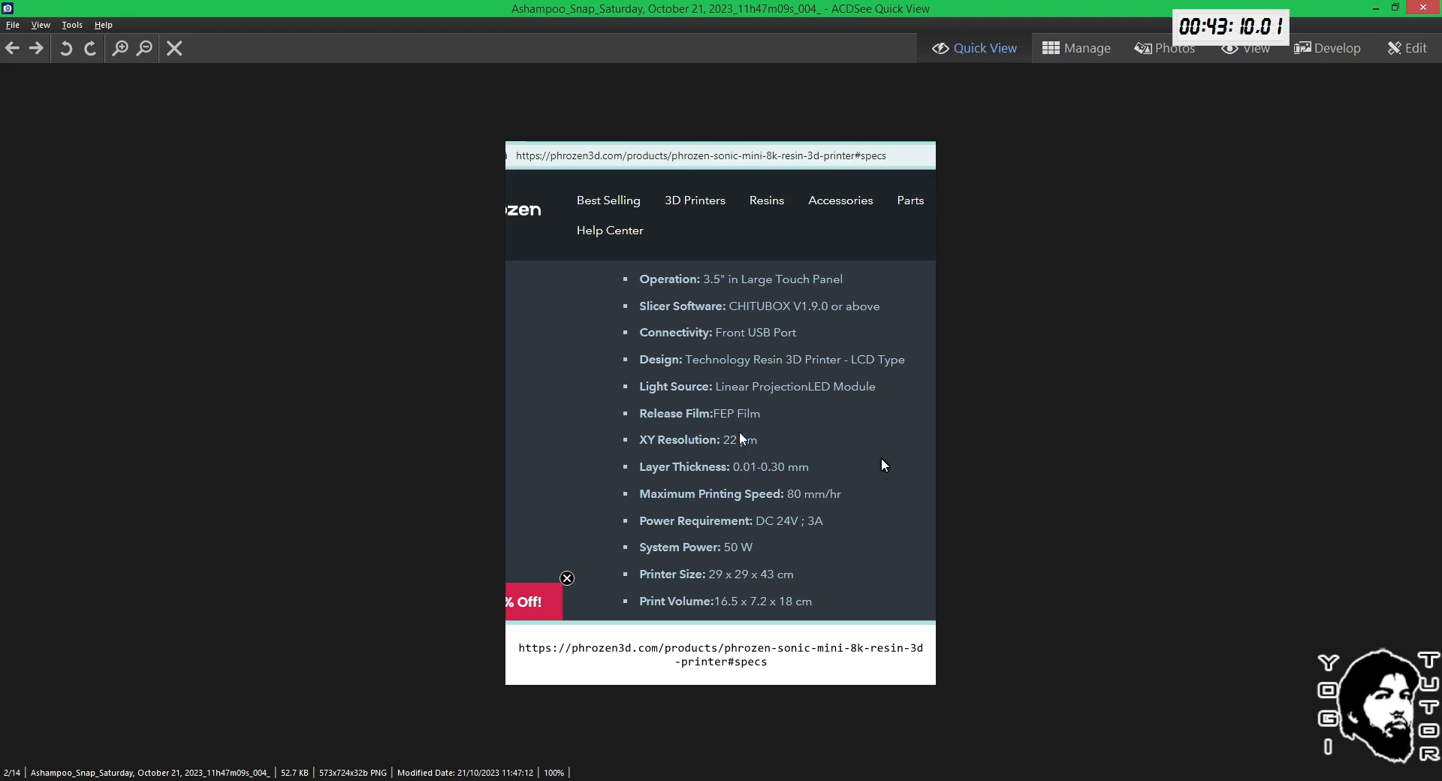
{"action": "left_click", "coordinate": [1376, 8]}
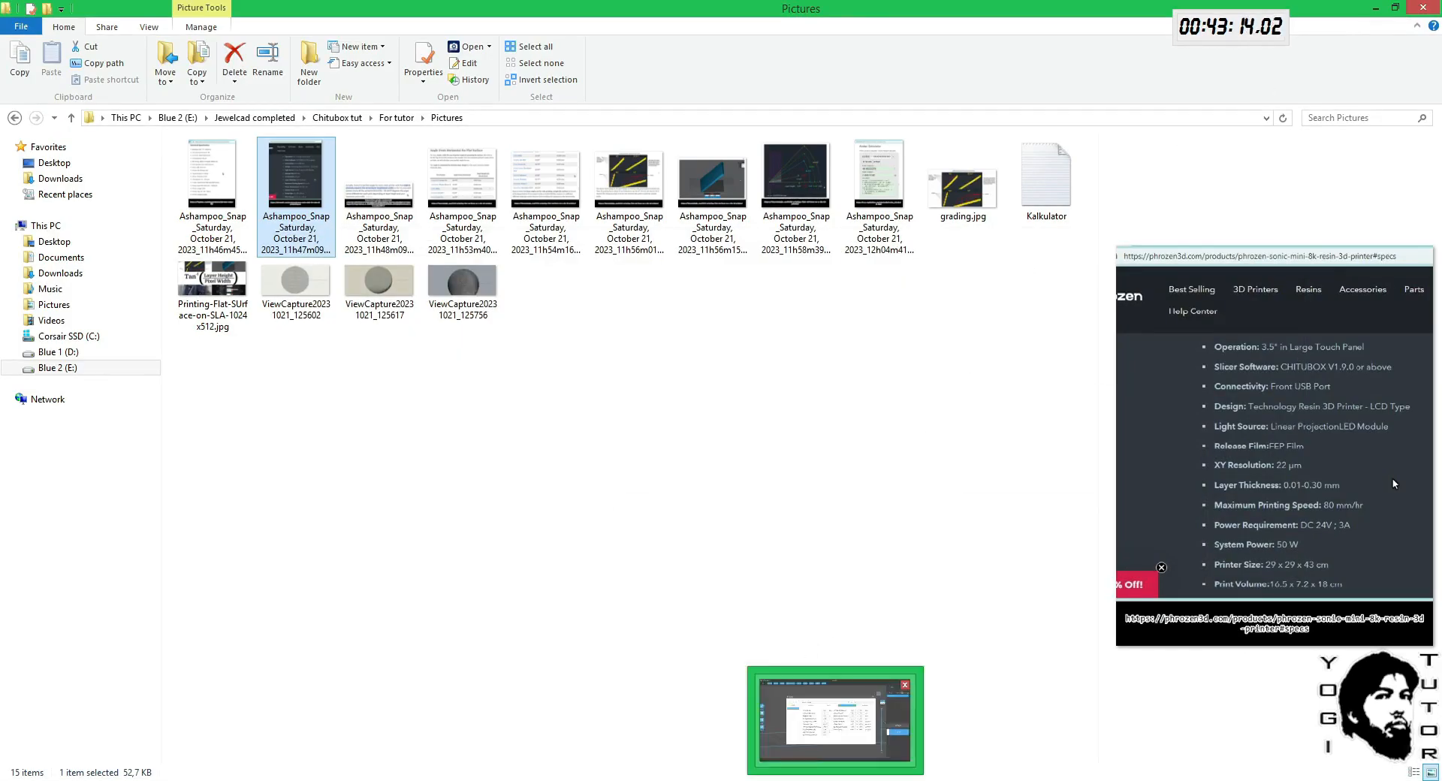
{"action": "left_click", "coordinate": [767, 780]}
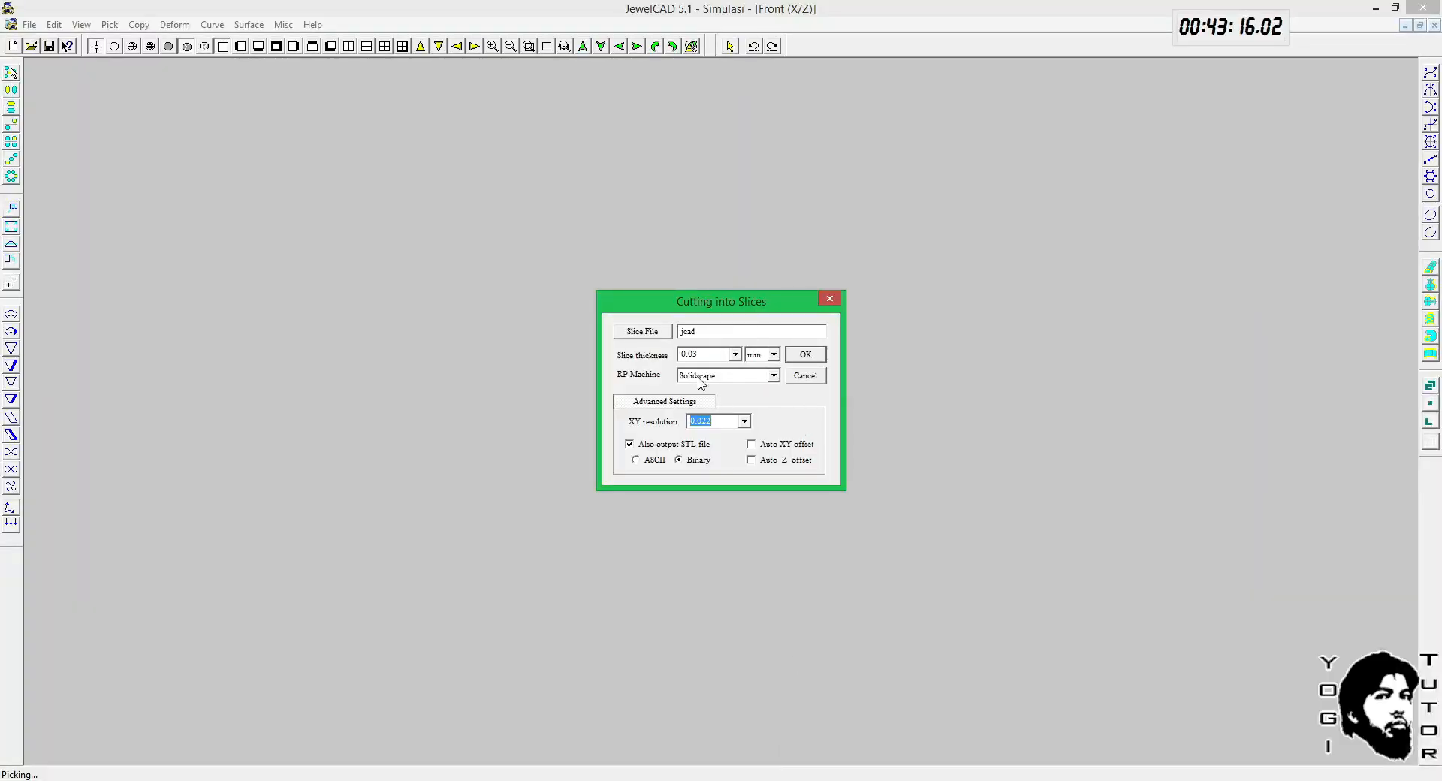
{"action": "left_click", "coordinate": [807, 377]}
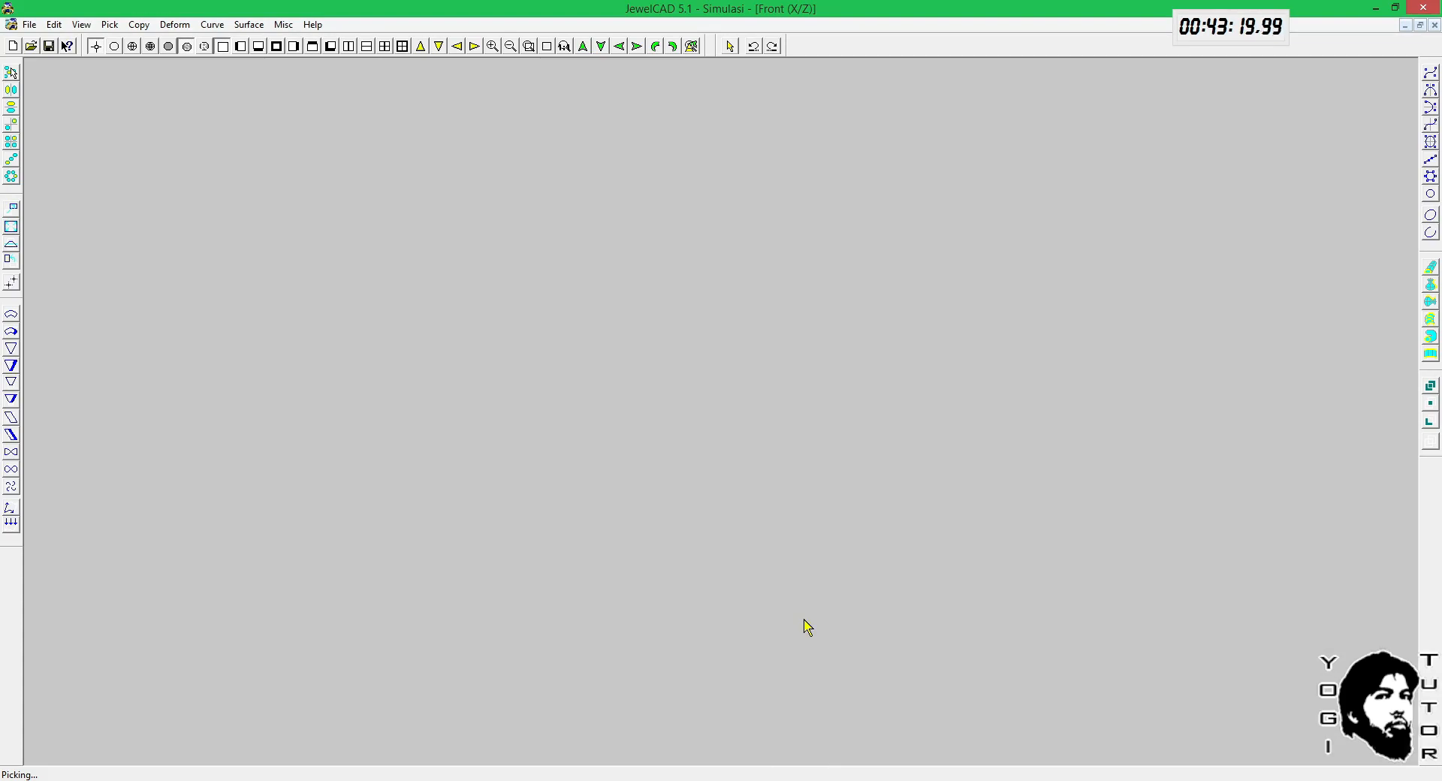
Step: Look at the Phrozen printer specs in the Pictures folder and the CHITUBOX Print settings, and return to JewelCAD
{"action": "left_click", "coordinate": [714, 780]}
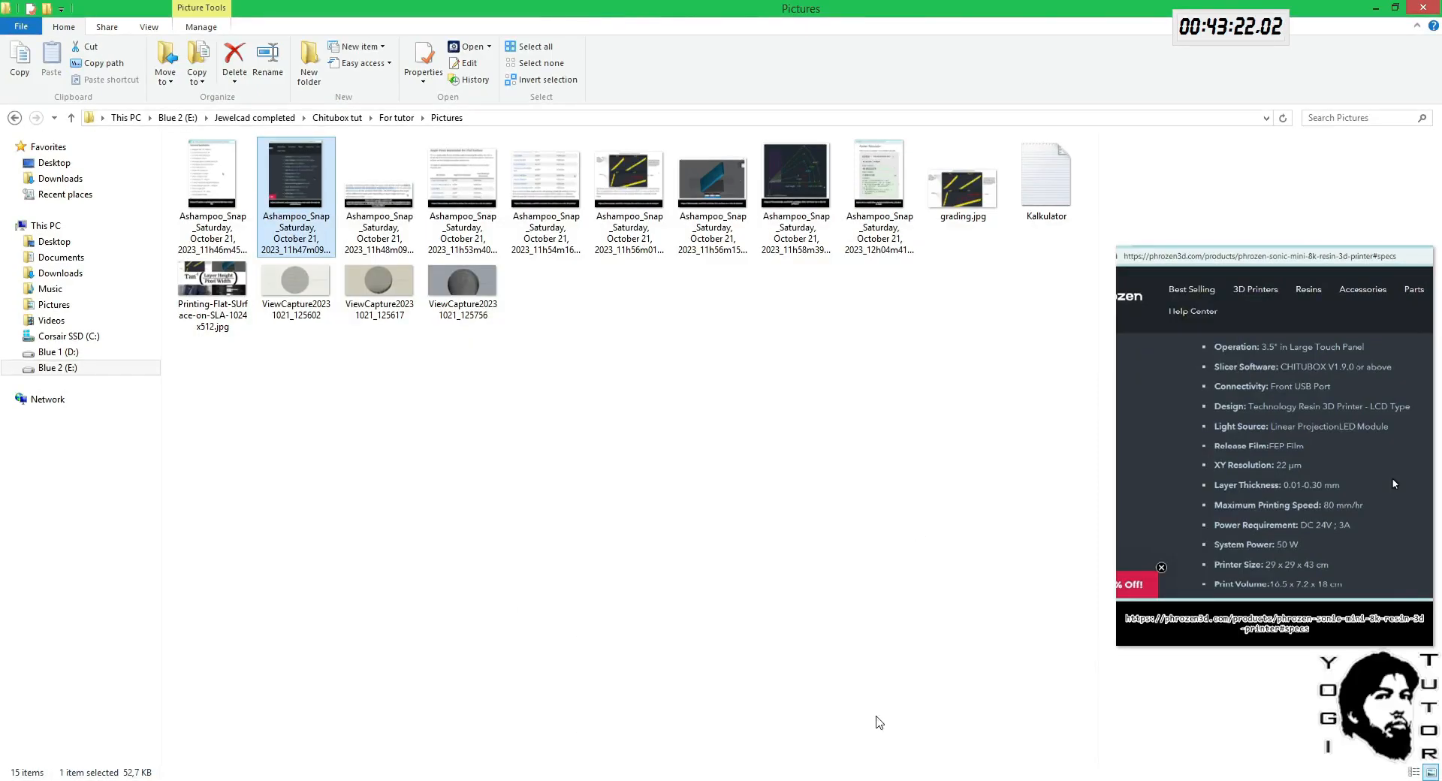
{"action": "left_click", "coordinate": [853, 780]}
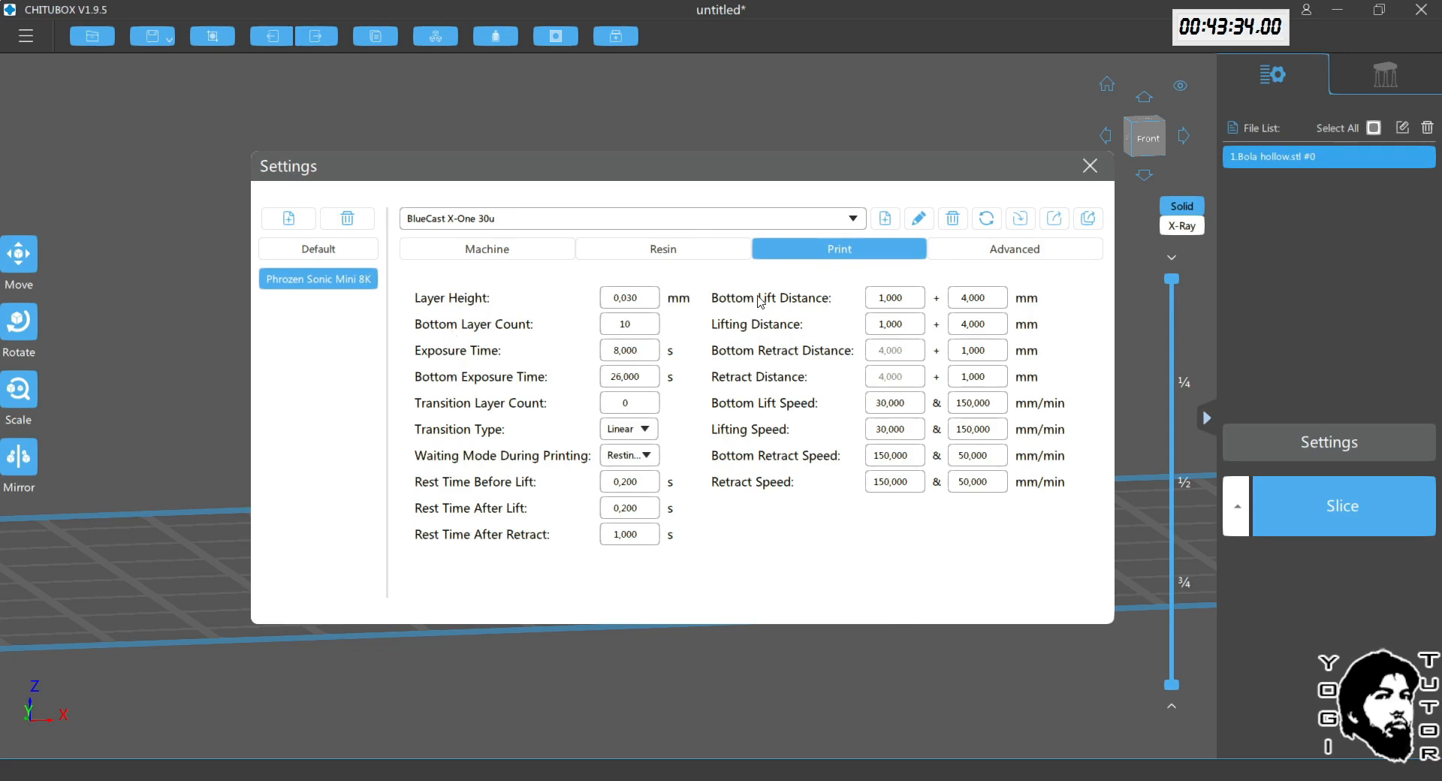
{"action": "left_click", "coordinate": [816, 764]}
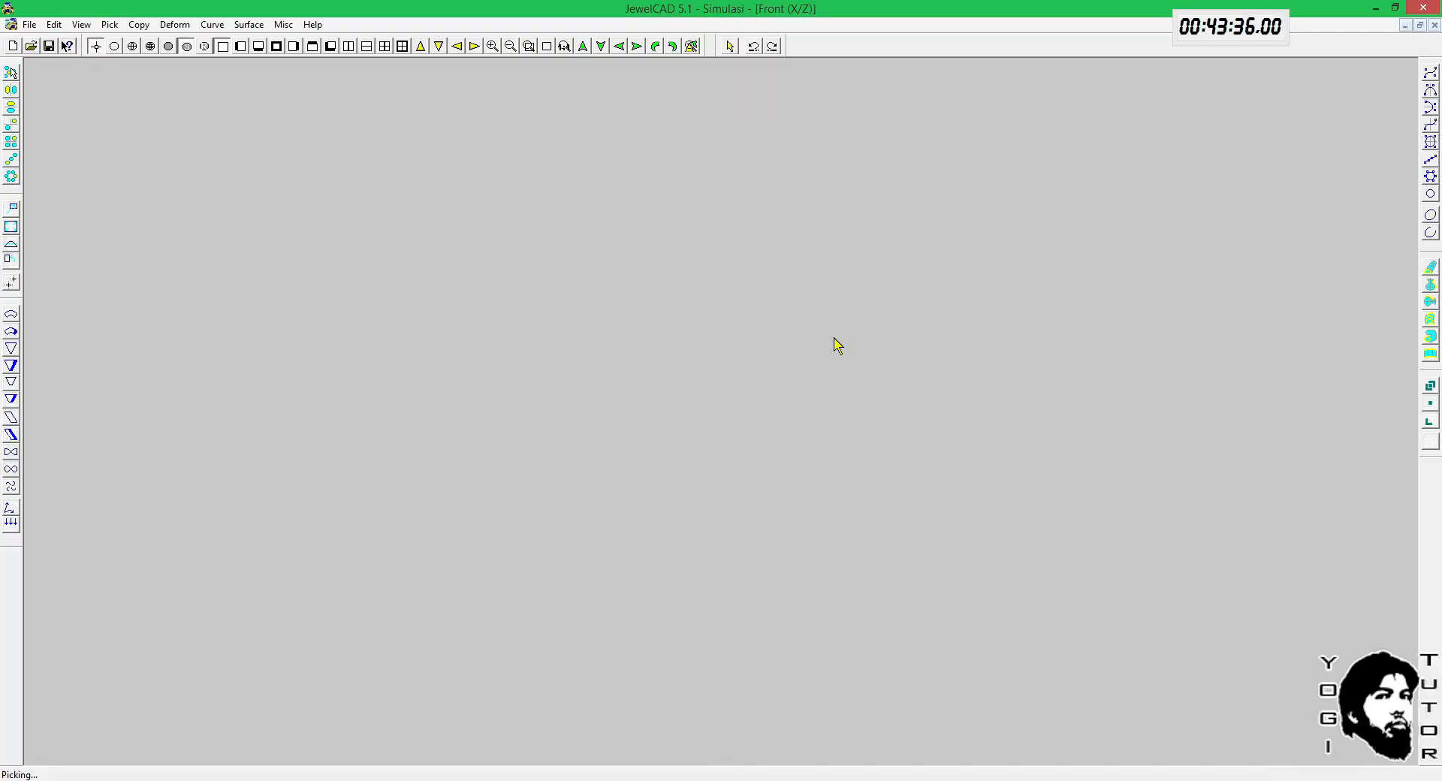
Step: Bring back the three deleted spheres and move them away from the origin toward the lower left of the Front view
{"action": "key", "text": "alt+e"}
{"action": "key", "text": "n"}
{"action": "scroll", "coordinate": [835, 340], "scroll_direction": "down", "scroll_amount": 4}
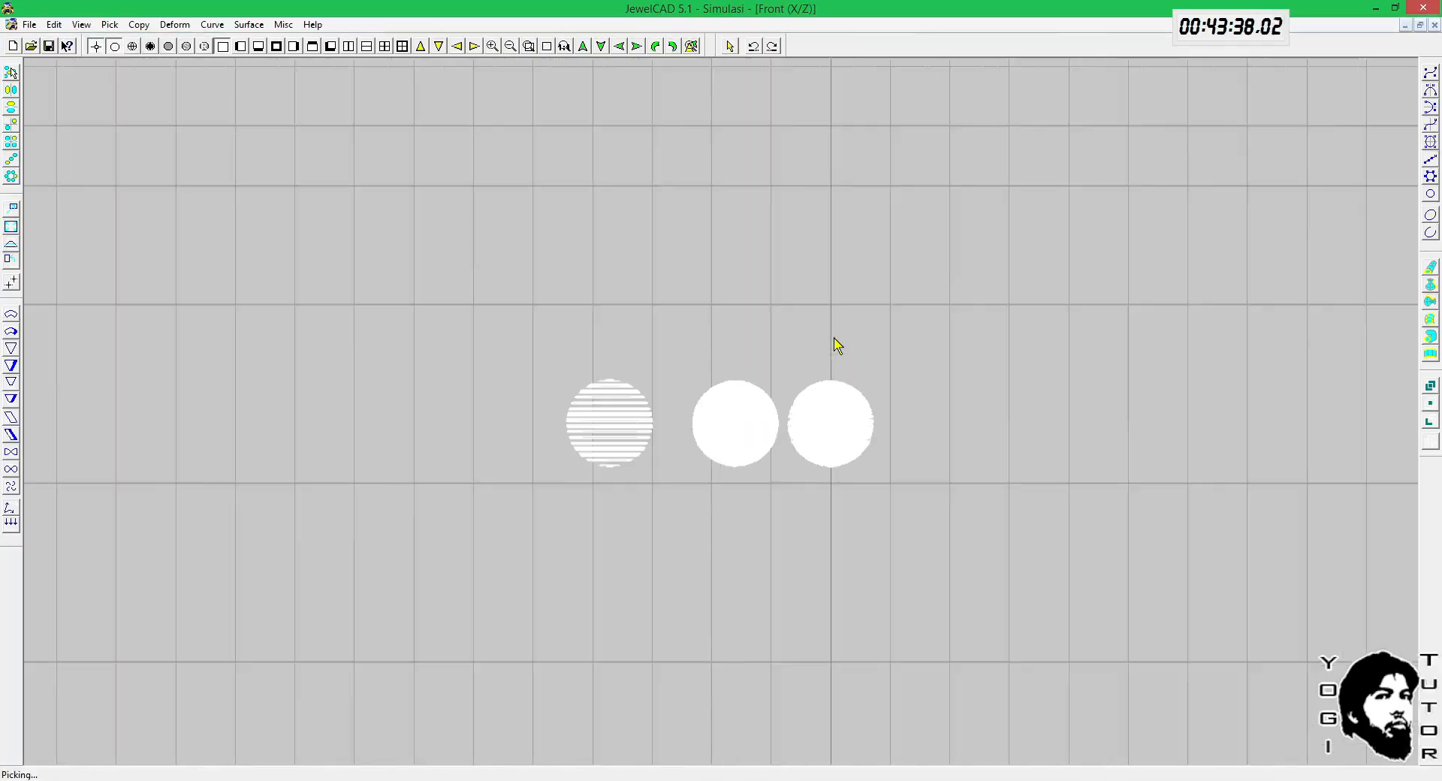
{"action": "key", "text": "m"}
{"action": "left_click_drag", "start_coordinate": [864, 310], "coordinate": [526, 445]}
Step: Undelete the sphere at the origin and move it beside the other spheres set aside
{"action": "key", "text": "alt+e"}
{"action": "key", "text": "e"}
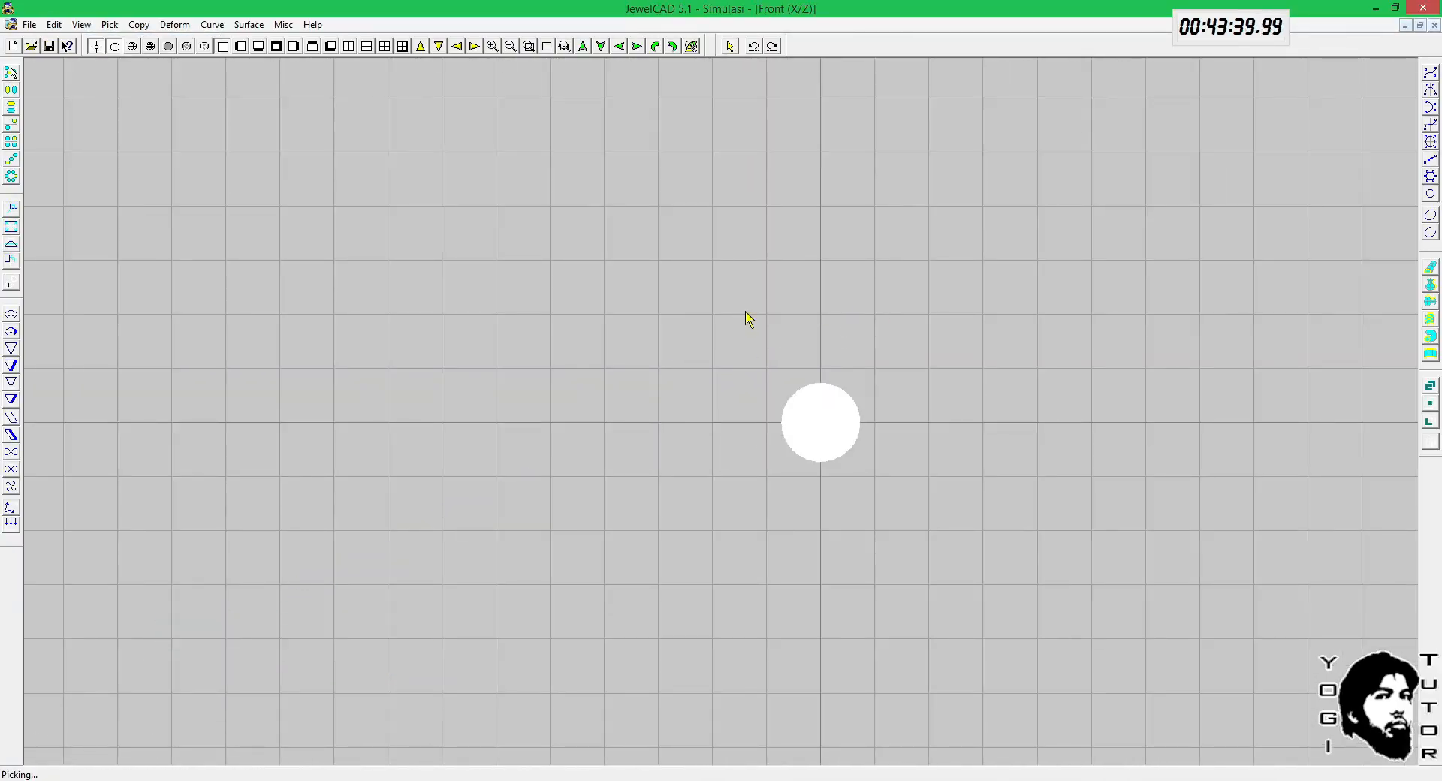
{"action": "key", "text": "alt+e"}
{"action": "key", "text": "e"}
{"action": "key", "text": "m"}
{"action": "left_click_drag", "start_coordinate": [922, 323], "coordinate": [588, 474]}
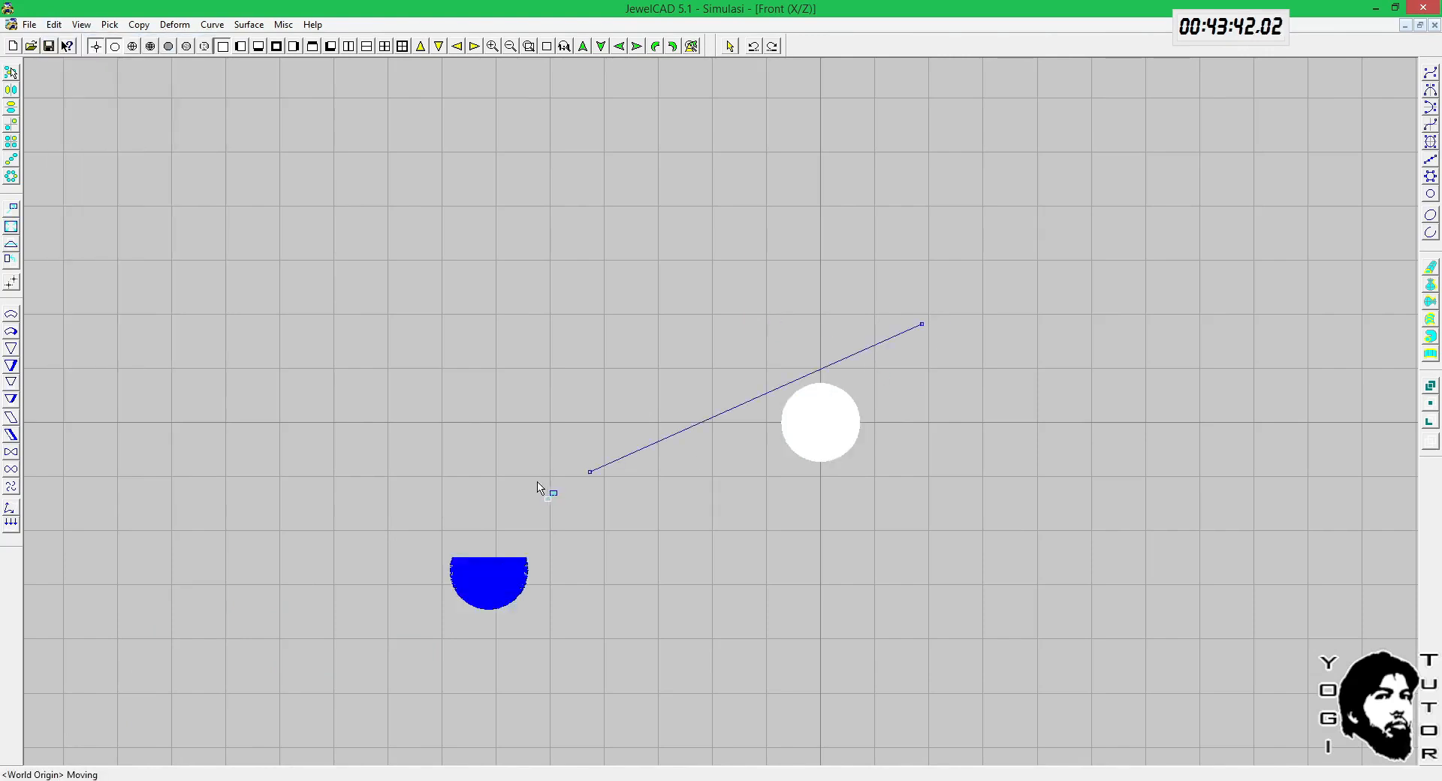
Step: Undelete earlier objects and move the sphere with its half-circle profile away from the origin
{"action": "key", "text": "Delete"}
{"action": "key", "text": "alt+e"}
{"action": "key", "text": "e"}
{"action": "key", "text": "alt+e"}
{"action": "key", "text": "e"}
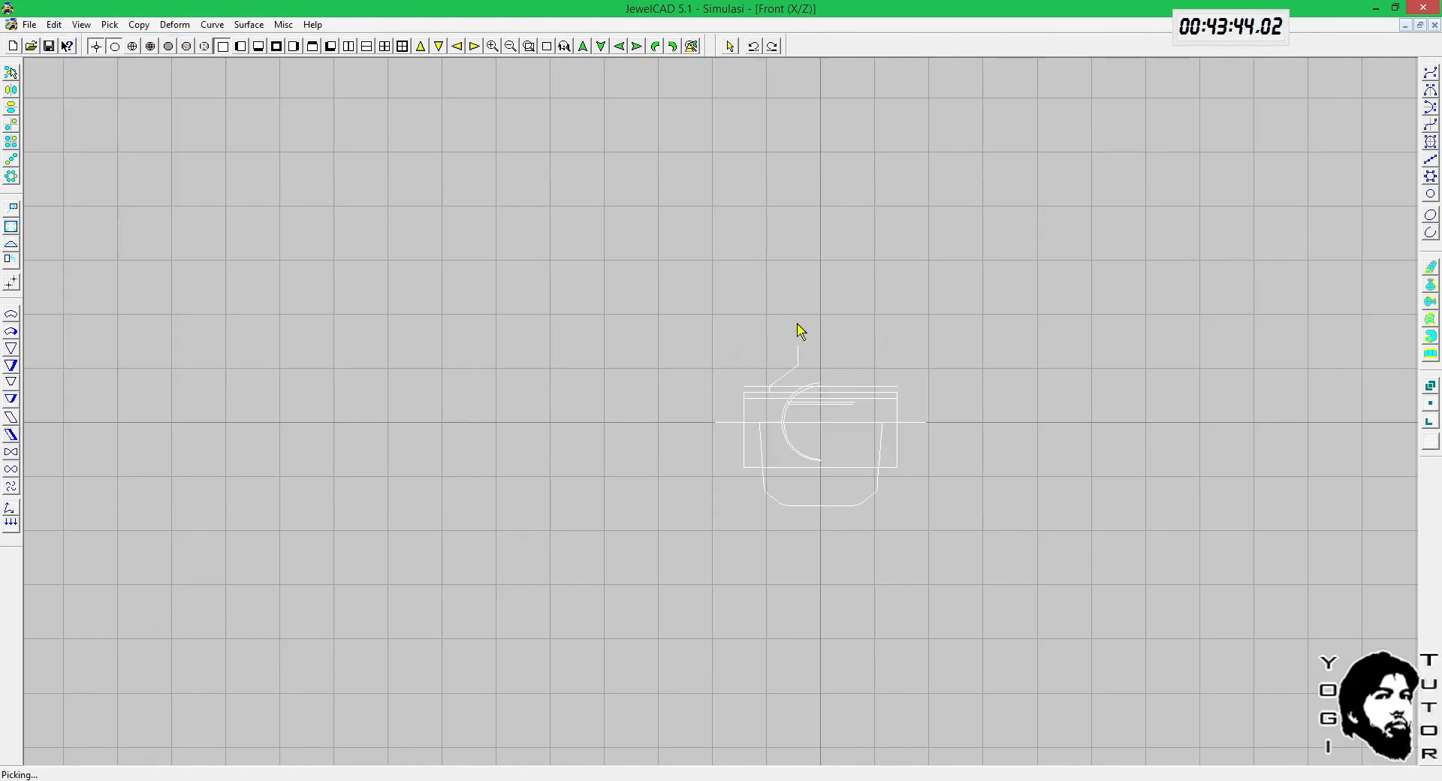
{"action": "key", "text": "ctrl+z"}
{"action": "key", "text": "m"}
{"action": "left_click_drag", "start_coordinate": [965, 334], "coordinate": [631, 455]}
{"action": "key", "text": "Delete"}
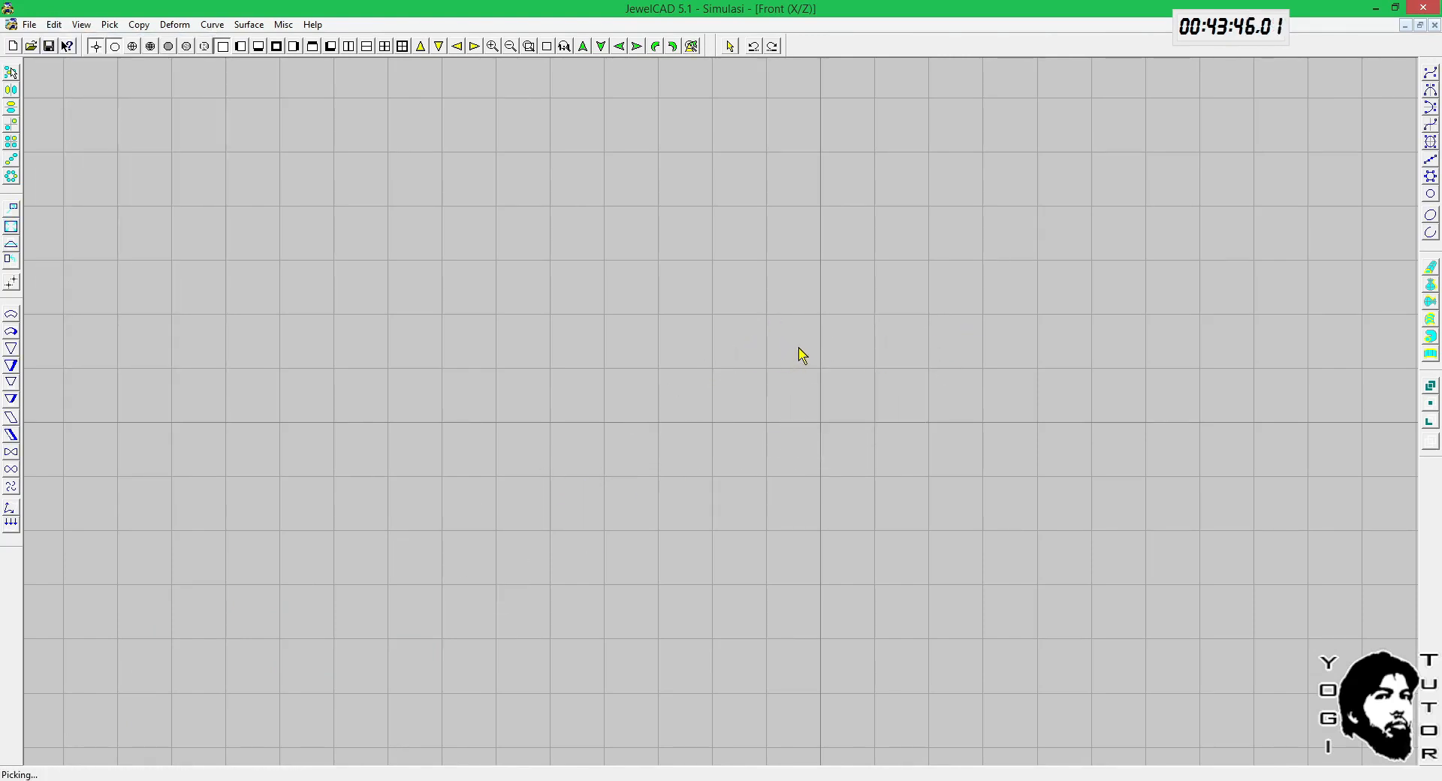
Step: Try undeleting further objects around the origin to bring back the printer assembly, clearing the selection
{"action": "key", "text": "Home"}
{"action": "key", "text": "alt+e"}
{"action": "key", "text": "e"}
{"action": "scroll", "coordinate": [799, 347], "scroll_direction": "down", "scroll_amount": 2}
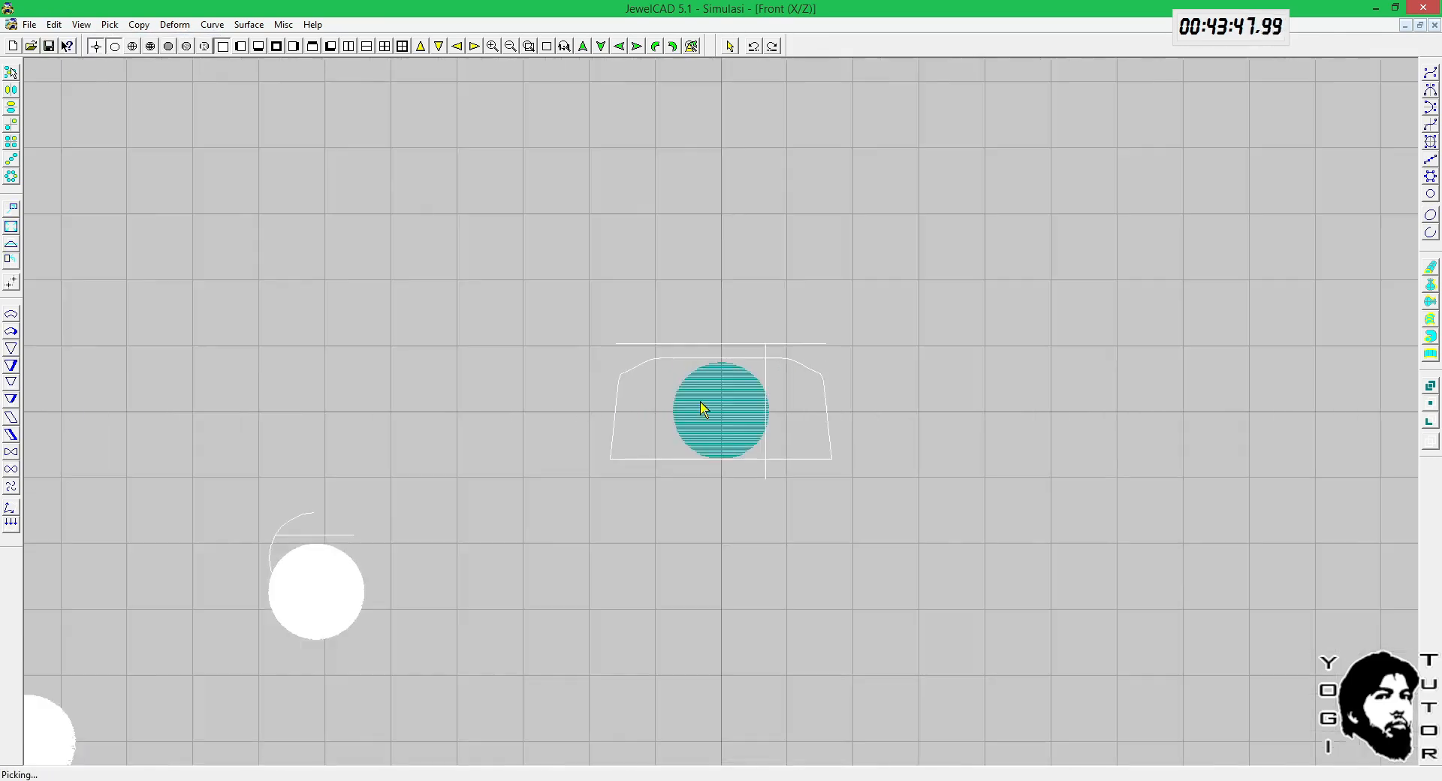
{"action": "left_click", "coordinate": [505, 470]}
{"action": "scroll", "coordinate": [505, 470], "scroll_direction": "down", "scroll_amount": 3}
{"action": "left_click", "coordinate": [274, 594]}
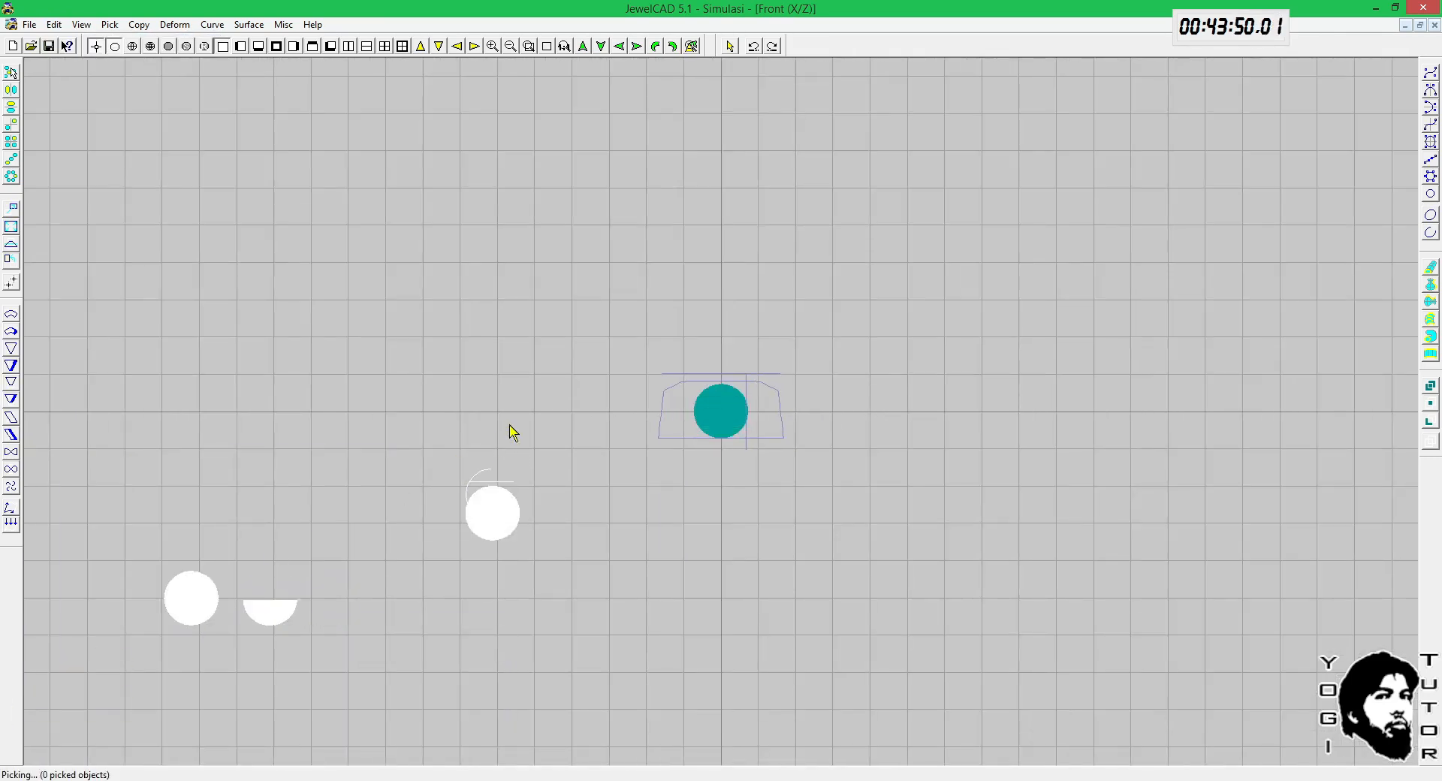
{"action": "key", "text": "Delete"}
{"action": "scroll", "coordinate": [659, 347], "scroll_direction": "up", "scroll_amount": 1}
{"action": "scroll", "coordinate": [660, 347], "scroll_direction": "up", "scroll_amount": 1}
{"action": "key", "text": "alt+e"}
{"action": "key", "text": "e"}
{"action": "key", "text": "Home"}
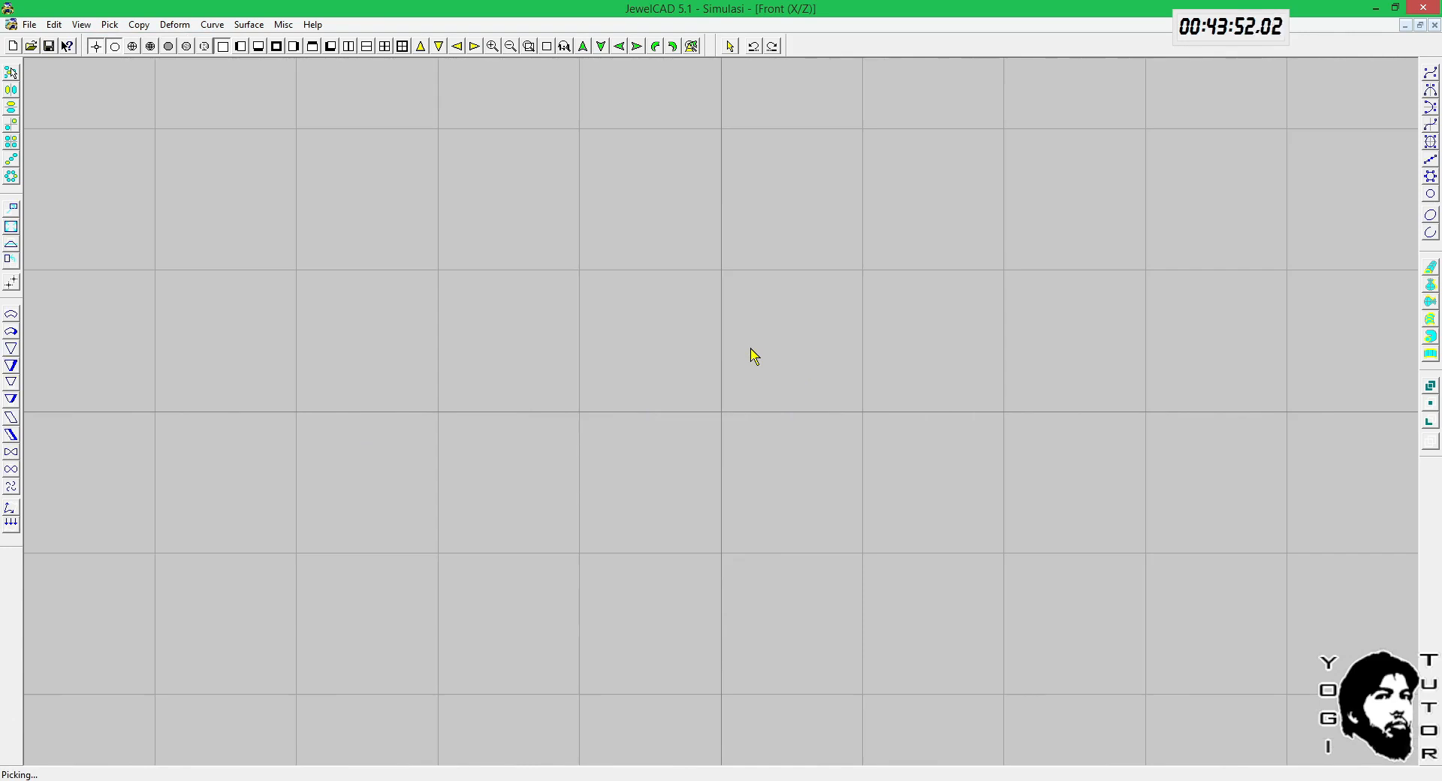
{"action": "key", "text": "alt+space"}
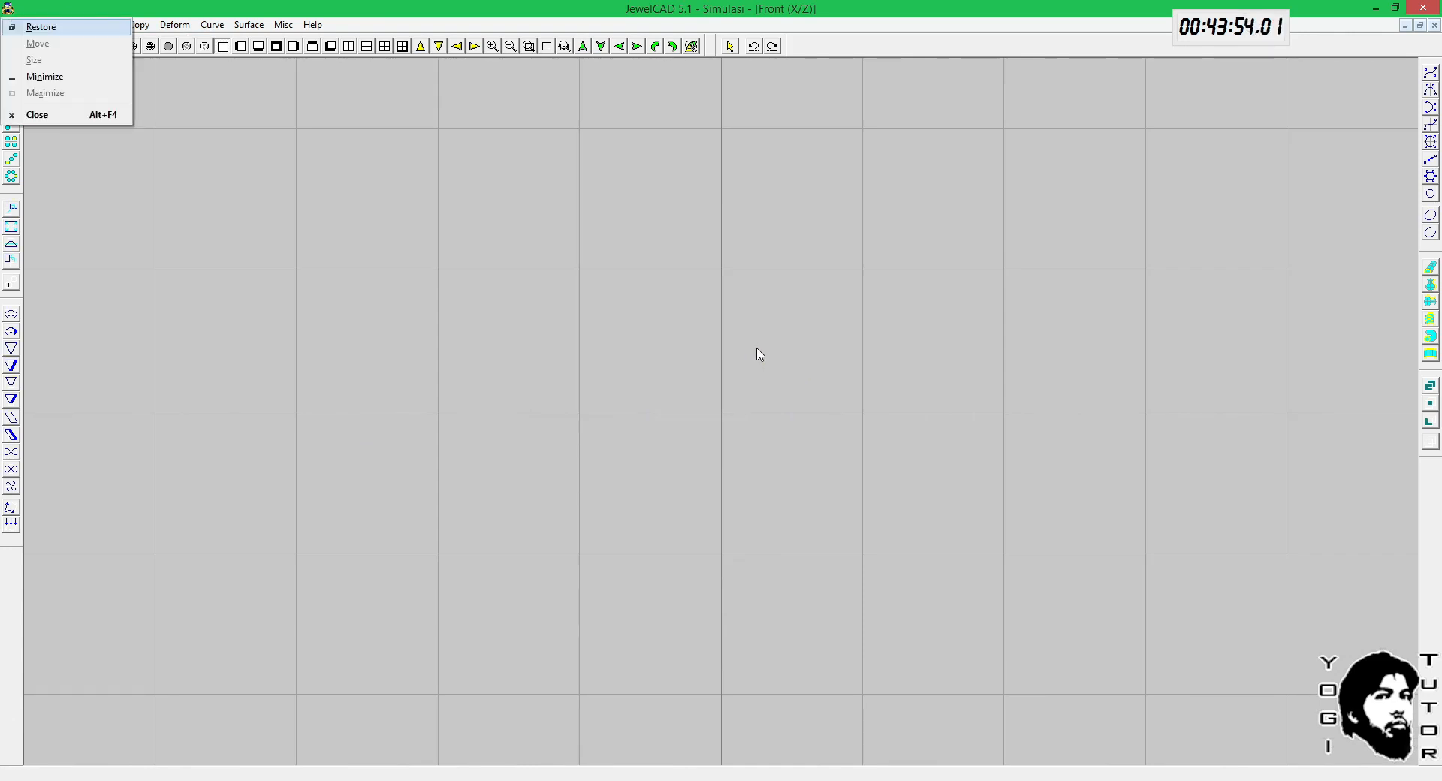
{"action": "key", "text": "Escape"}
Step: Undelete the printer assembly at the origin, clear the selection and delete the spheres set aside at the lower left
{"action": "scroll", "coordinate": [760, 349], "scroll_direction": "down", "scroll_amount": 6}
{"action": "key", "text": "alt+e"}
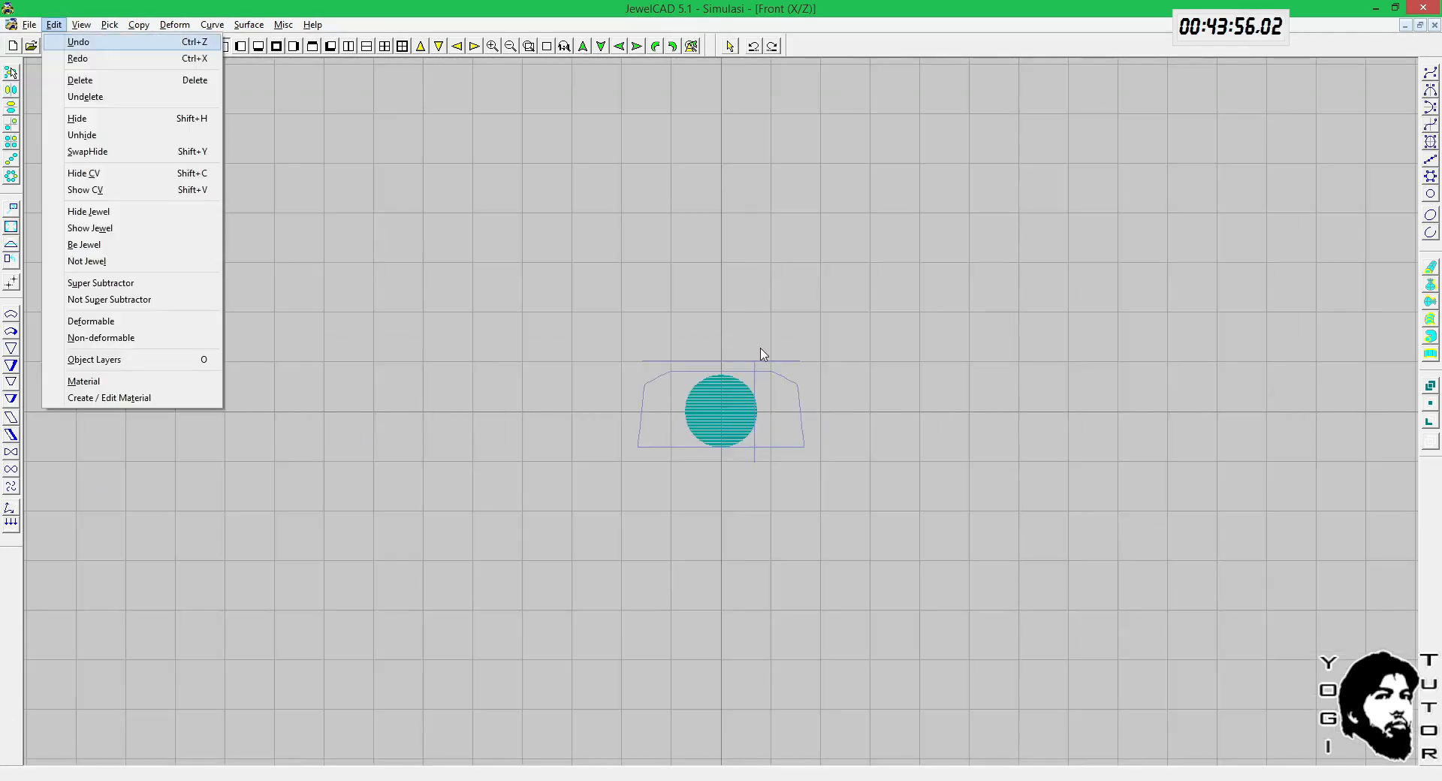
{"action": "key", "text": "e"}
{"action": "key", "text": "Home"}
{"action": "key", "text": "alt+e"}
{"action": "key", "text": "e"}
{"action": "scroll", "coordinate": [760, 348], "scroll_direction": "down", "scroll_amount": 5}
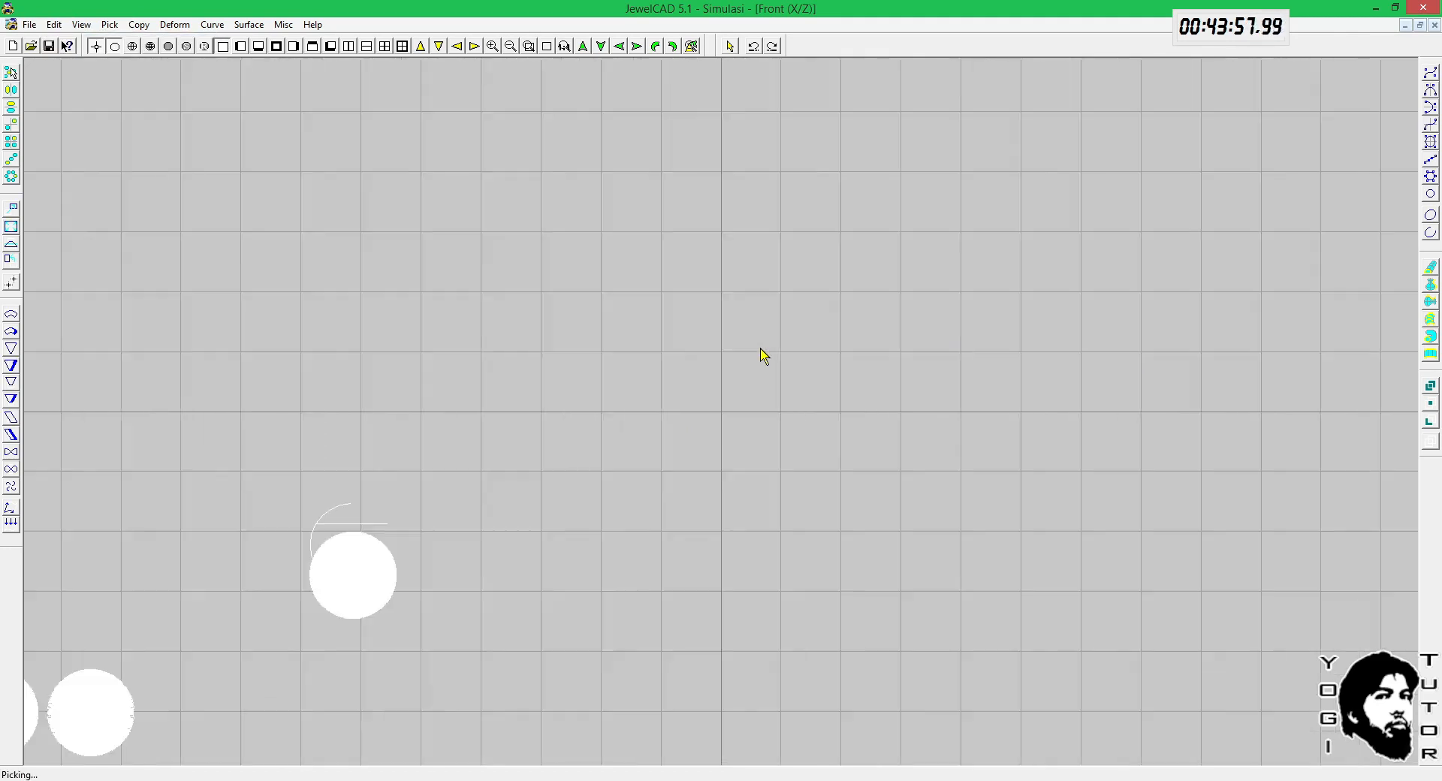
{"action": "scroll", "coordinate": [761, 354], "scroll_direction": "down", "scroll_amount": 3}
{"action": "left_click", "coordinate": [568, 433]}
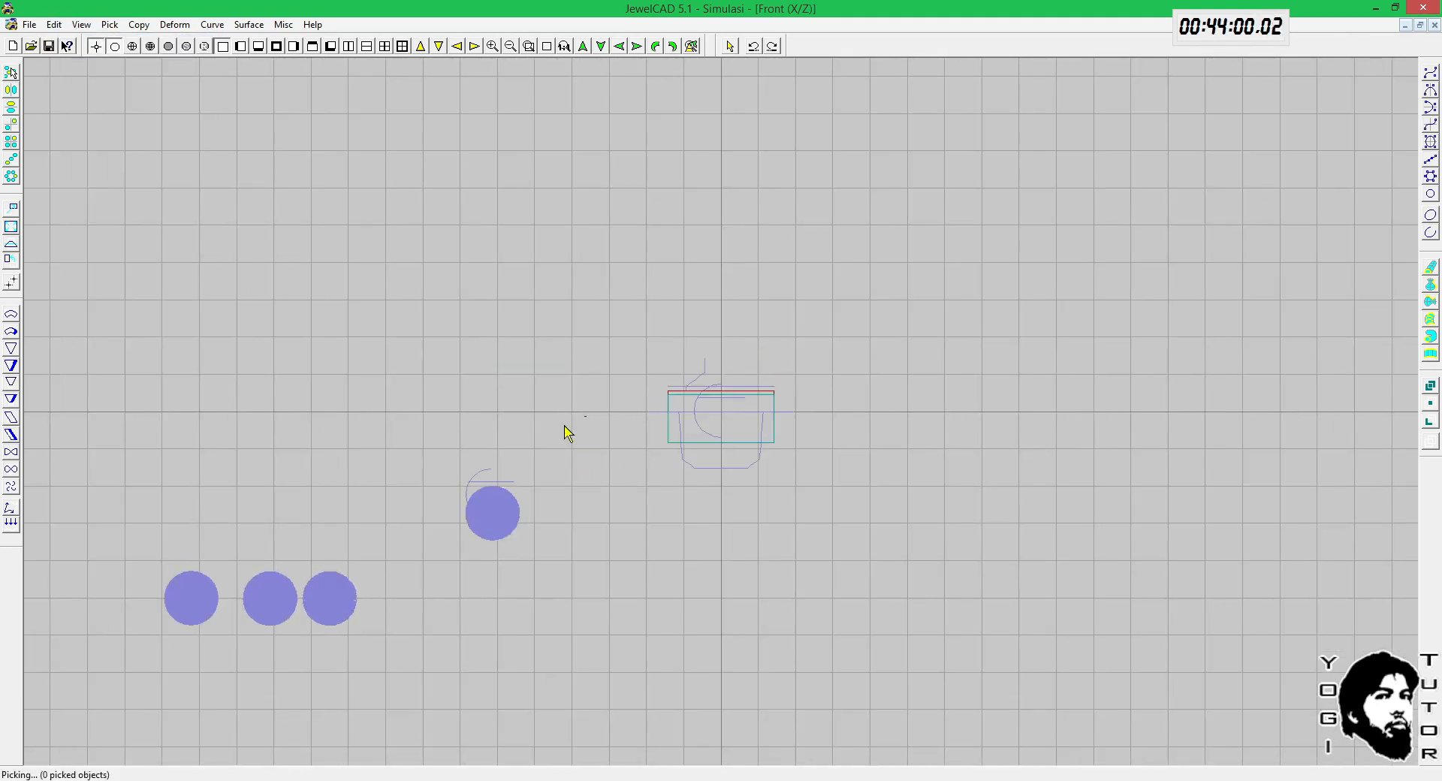
{"action": "left_click_drag", "start_coordinate": [585, 416], "coordinate": [1, 674]}
{"action": "key", "text": "Delete"}
Step: Examine the shaded build plate and sphere above the vat in the Front and 3D views
{"action": "scroll", "coordinate": [819, 340], "scroll_direction": "up", "scroll_amount": 8}
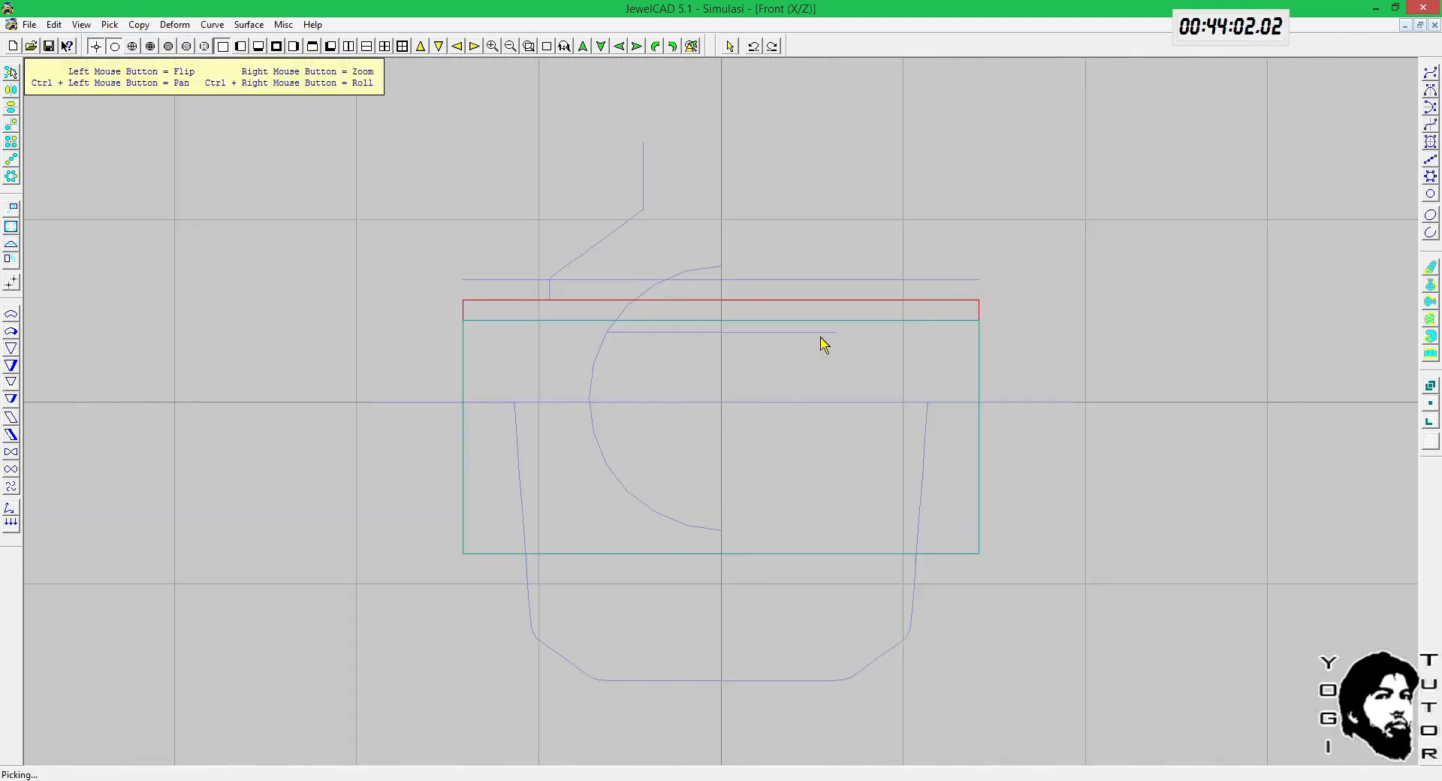
{"action": "left_click_drag", "start_coordinate": [819, 338], "coordinate": [802, 354], "text": "ctrl"}
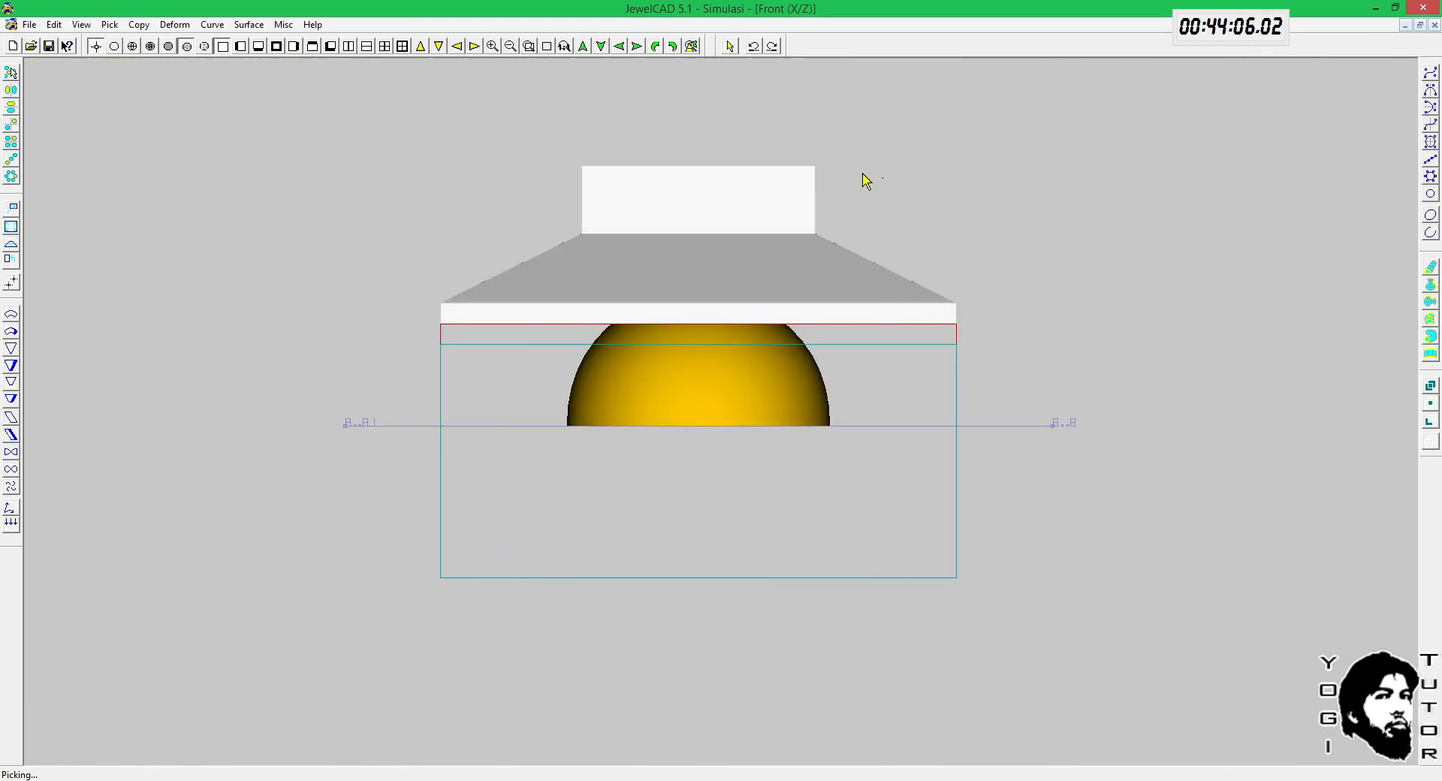
{"action": "left_click_drag", "start_coordinate": [515, 130], "coordinate": [1028, 214]}
{"action": "mouse_move", "coordinate": [1187, 262]}
{"action": "middle_mouse_down"}
{"action": "mouse_move", "coordinate": [1083, 569]}
{"action": "mouse_move", "coordinate": [1059, 389]}
{"action": "mouse_move", "coordinate": [1091, 576]}
{"action": "mouse_move", "coordinate": [1103, 453]}
{"action": "middle_mouse_up"}
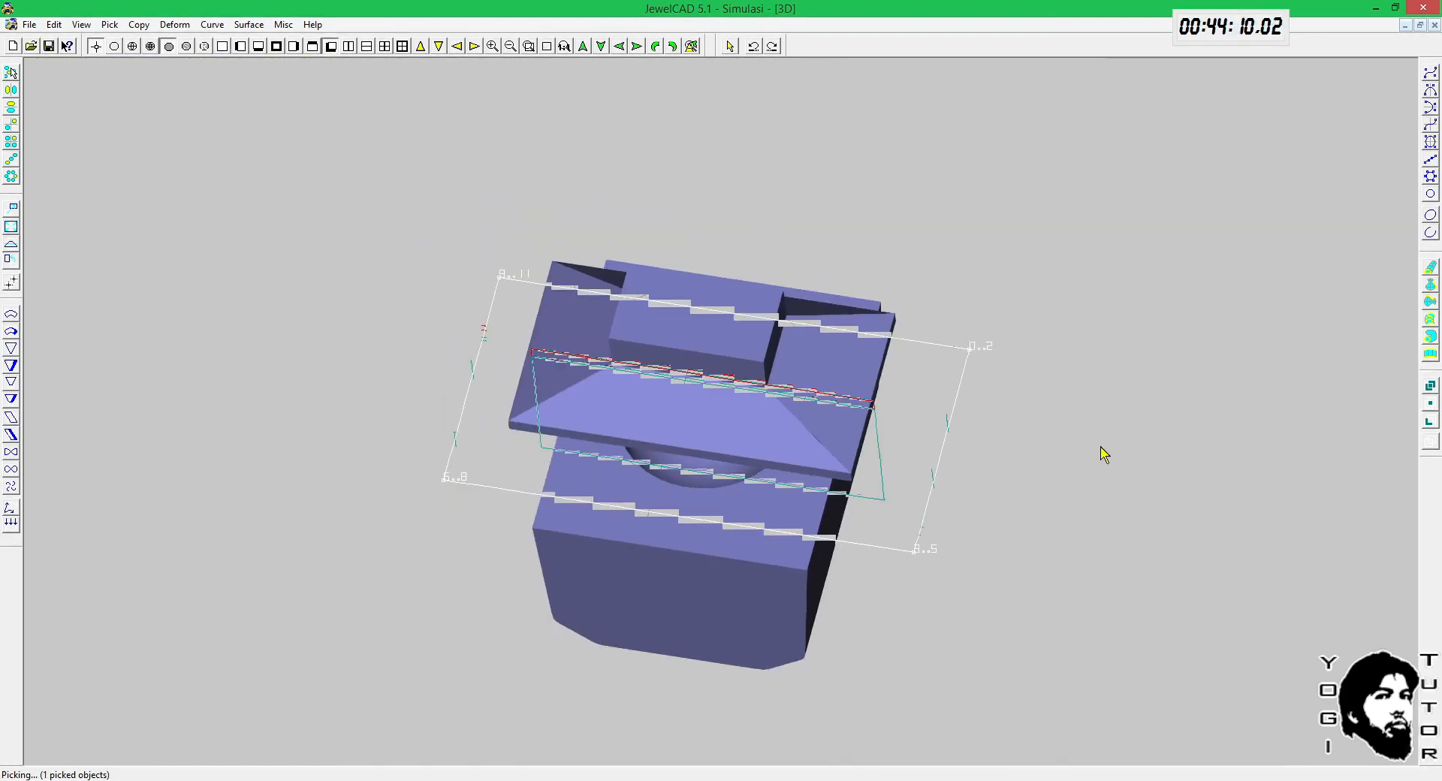
{"action": "middle_click_drag", "start_coordinate": [981, 391], "coordinate": [993, 448]}
{"action": "key", "text": "F12"}
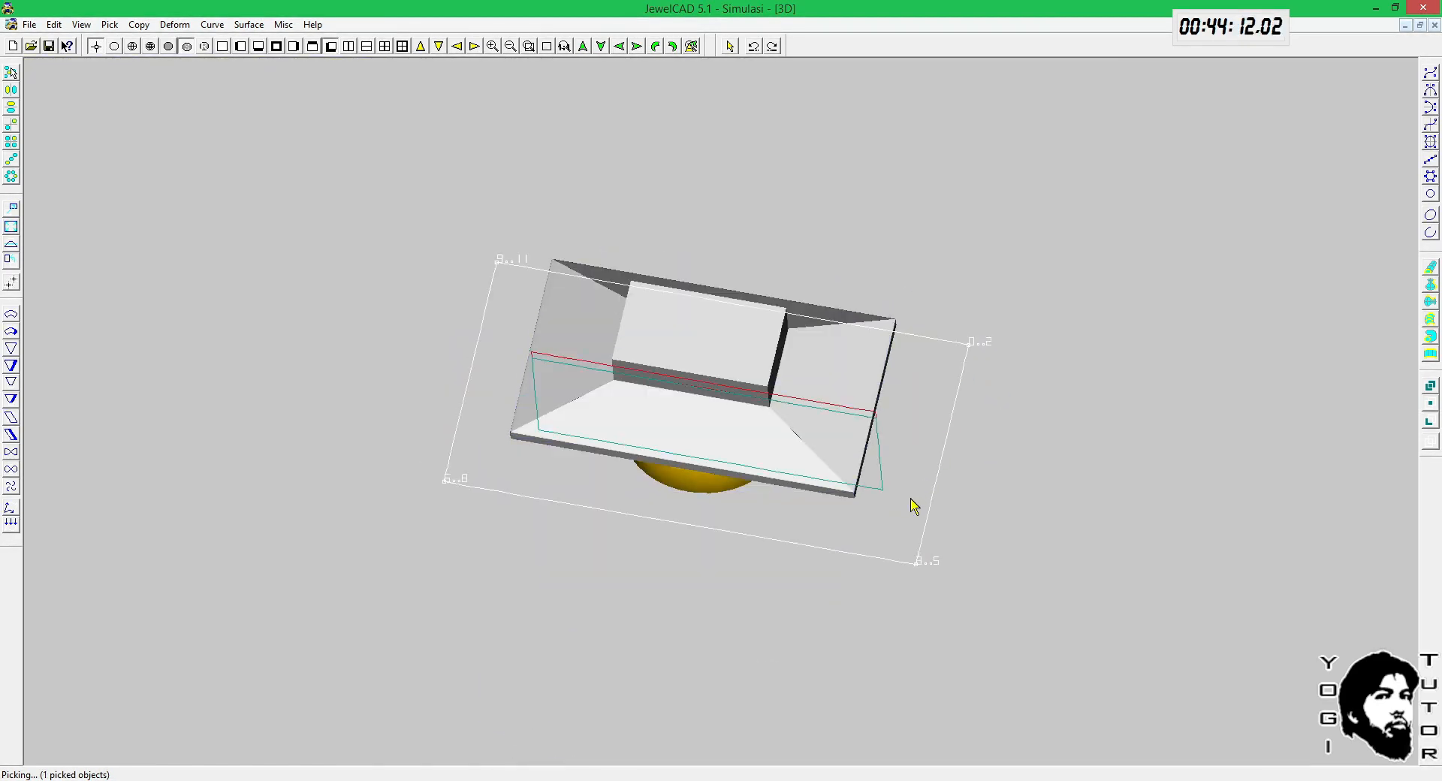
{"action": "key", "text": "F5"}
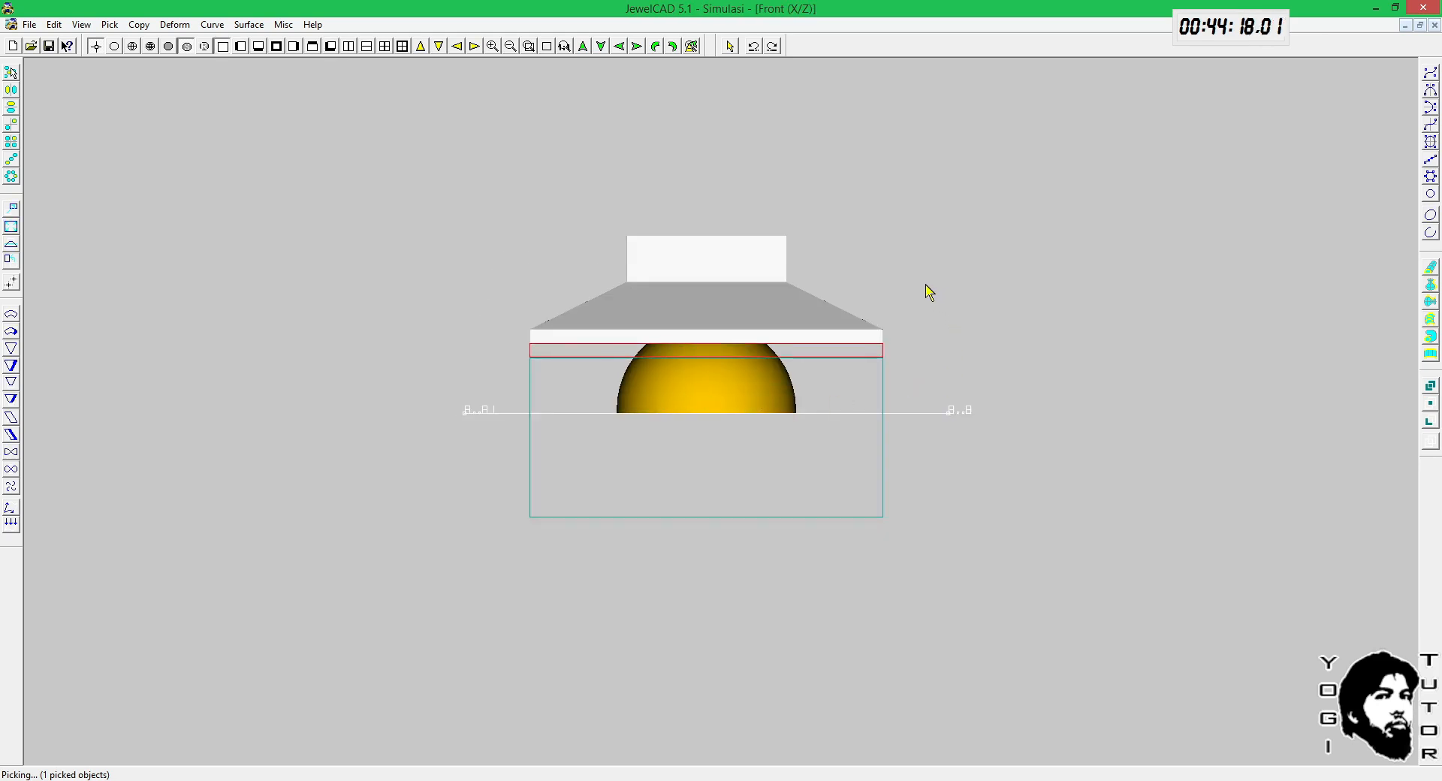
{"action": "key", "text": "F4"}
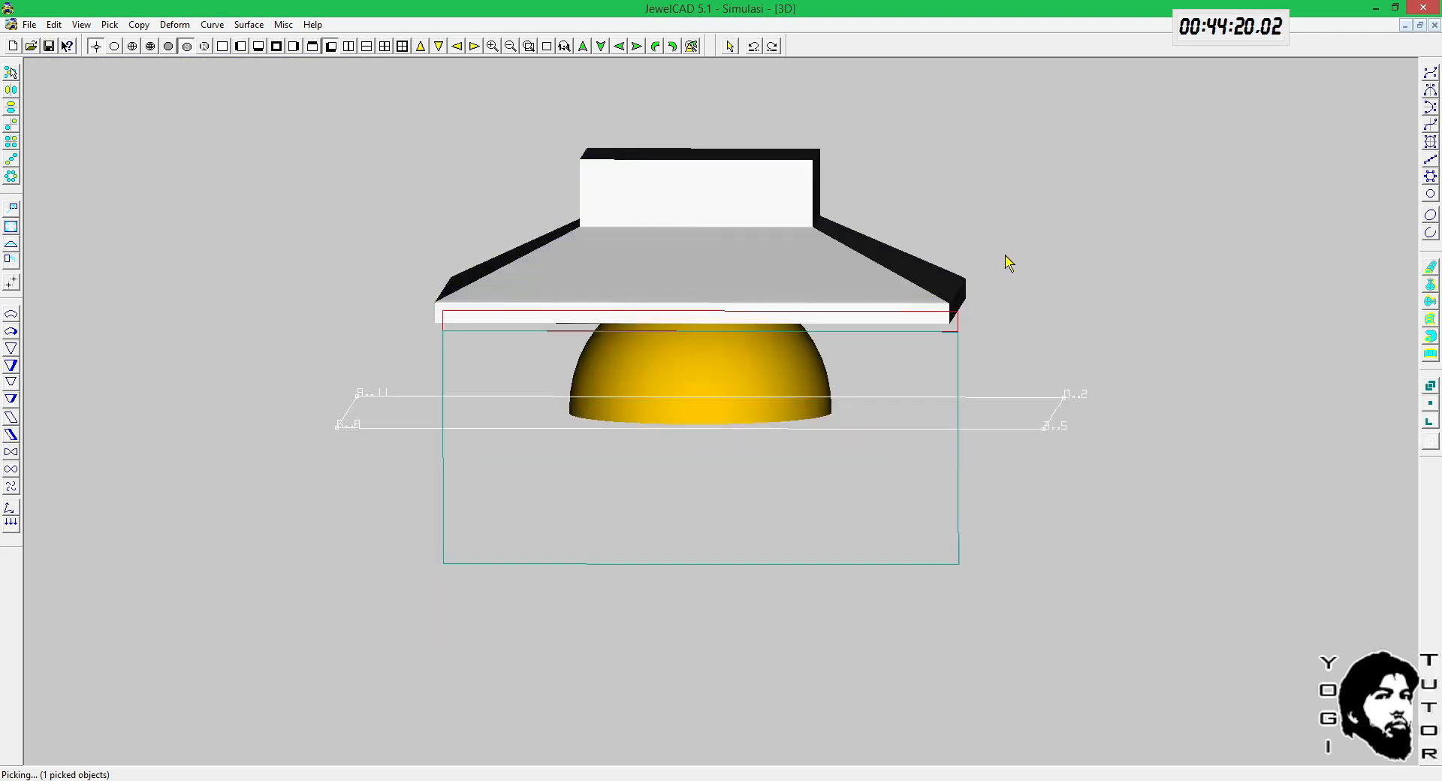
{"action": "middle_click_drag", "start_coordinate": [1004, 255], "coordinate": [993, 313]}
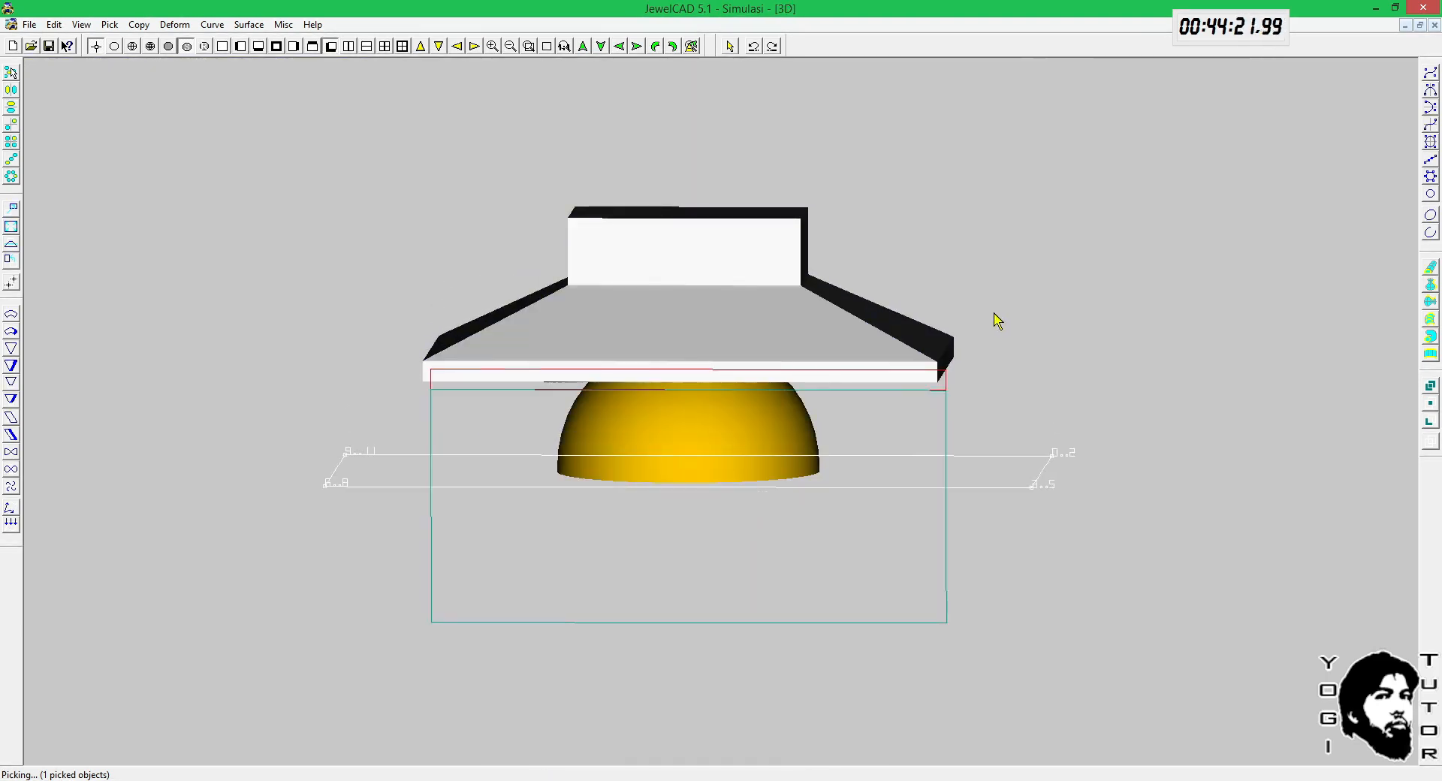
{"action": "key", "text": "F1"}
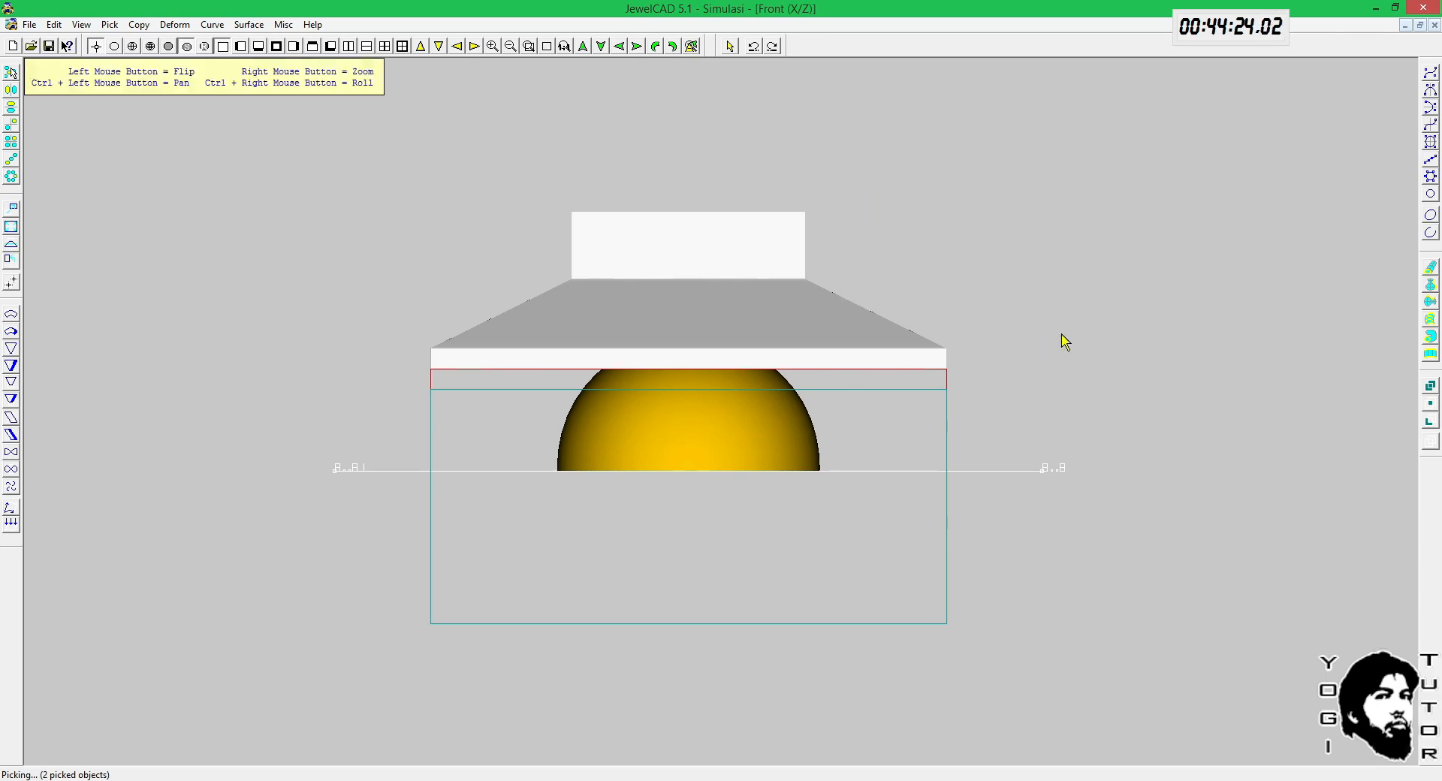
Step: Compare the wireframe and shaded displays of the printer assembly in the Front view and clear the selection
{"action": "left_click_drag", "start_coordinate": [1065, 342], "coordinate": [1026, 498]}
{"action": "key", "text": "F5"}
{"action": "key", "text": "F3"}
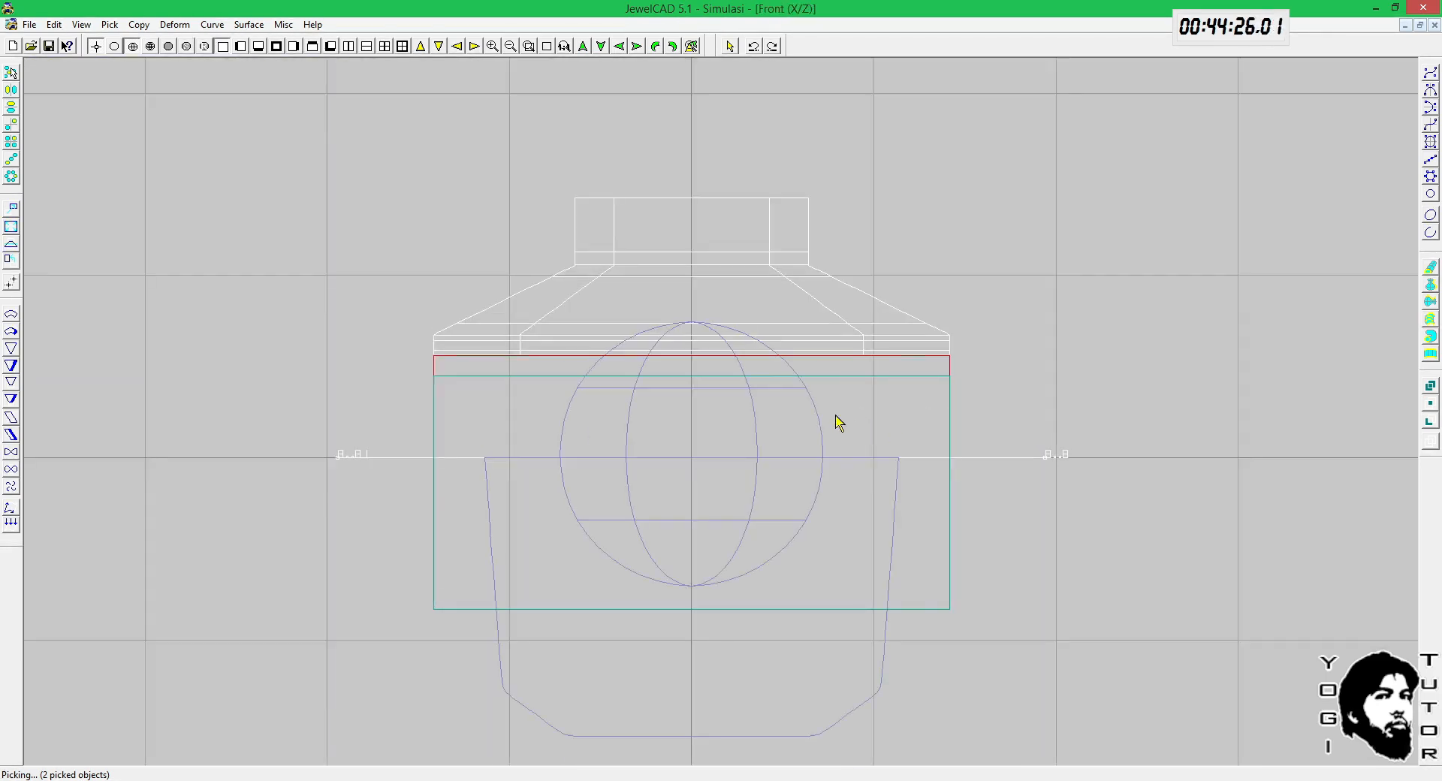
{"action": "key", "text": "F5"}
{"action": "left_click", "coordinate": [959, 406]}
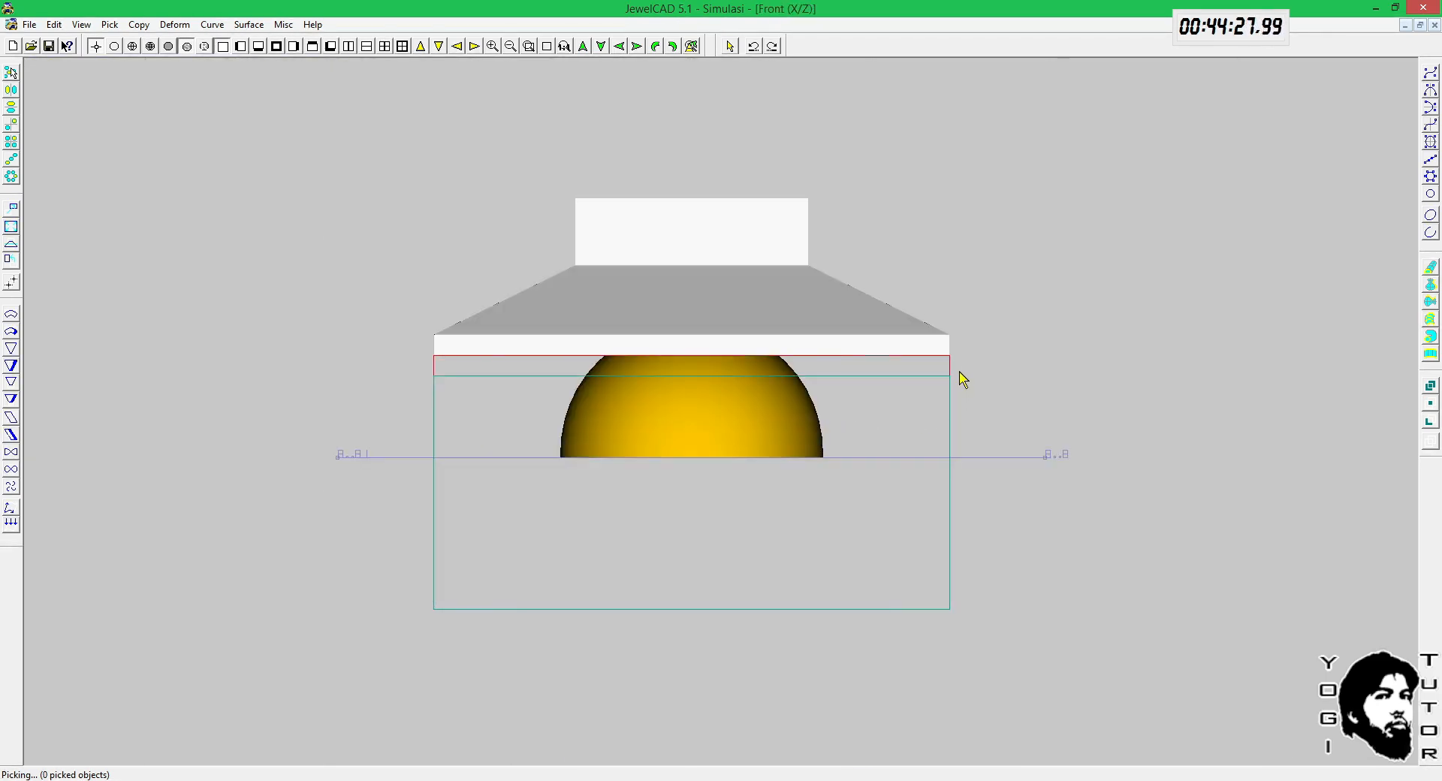
{"action": "left_click", "coordinate": [961, 382]}
{"action": "left_click", "coordinate": [1018, 367]}
{"action": "scroll", "coordinate": [917, 372], "scroll_direction": "up", "scroll_amount": 4}
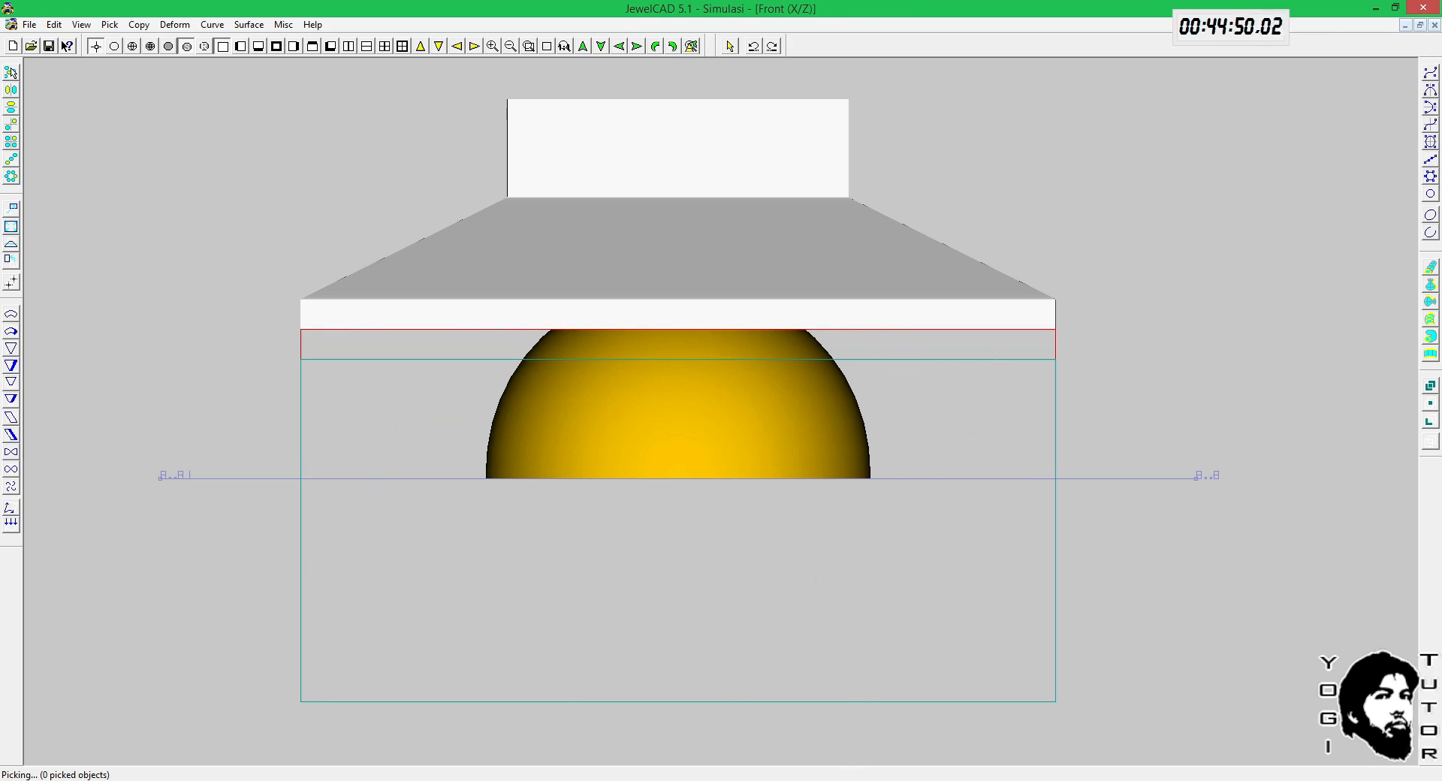
Step: Review the layer height and bottom layer settings of the BlueCast X-One 30u profile in CHITUBOX and return to JewelCAD
{"action": "left_click", "coordinate": [837, 780]}
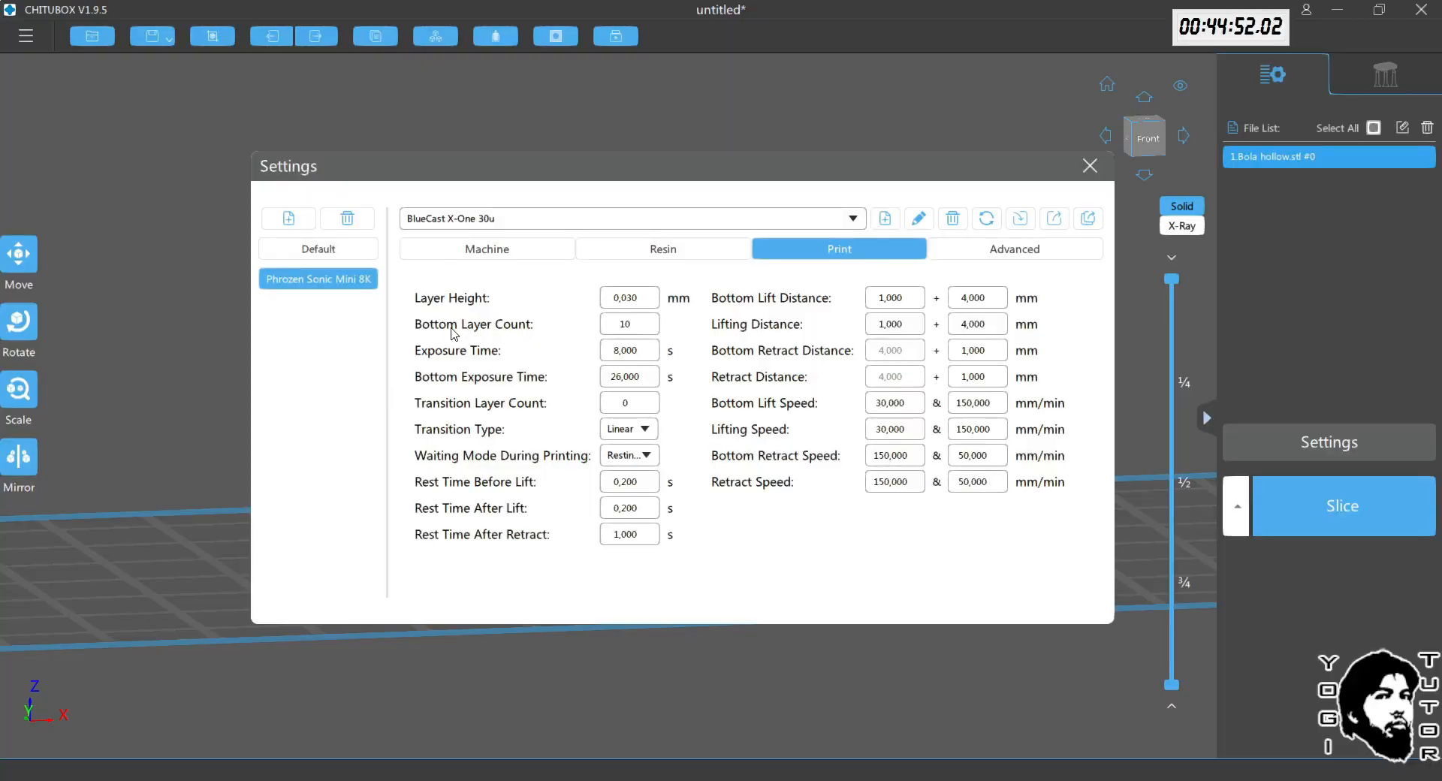
{"action": "left_click", "coordinate": [740, 778]}
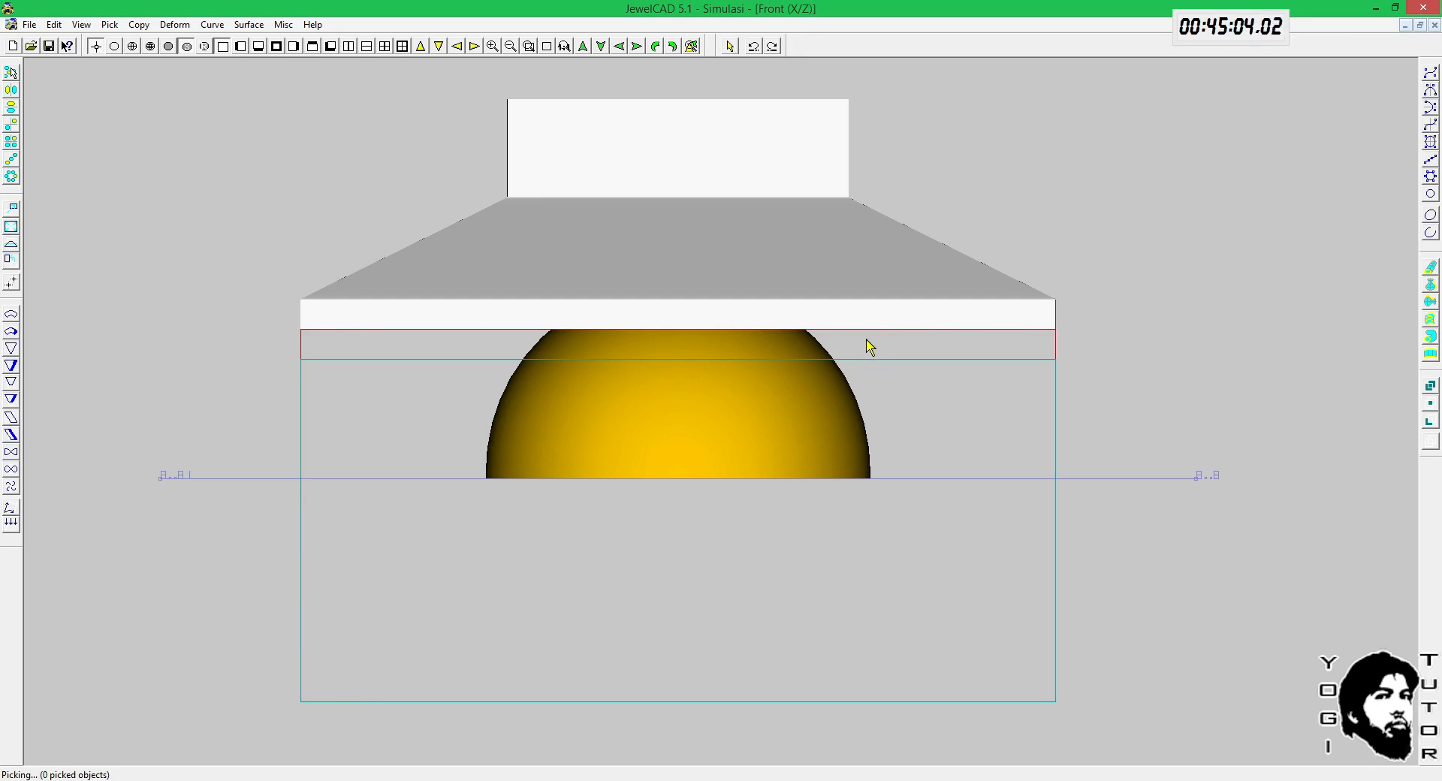
{"action": "scroll", "coordinate": [869, 347], "scroll_direction": "down", "scroll_amount": 1}
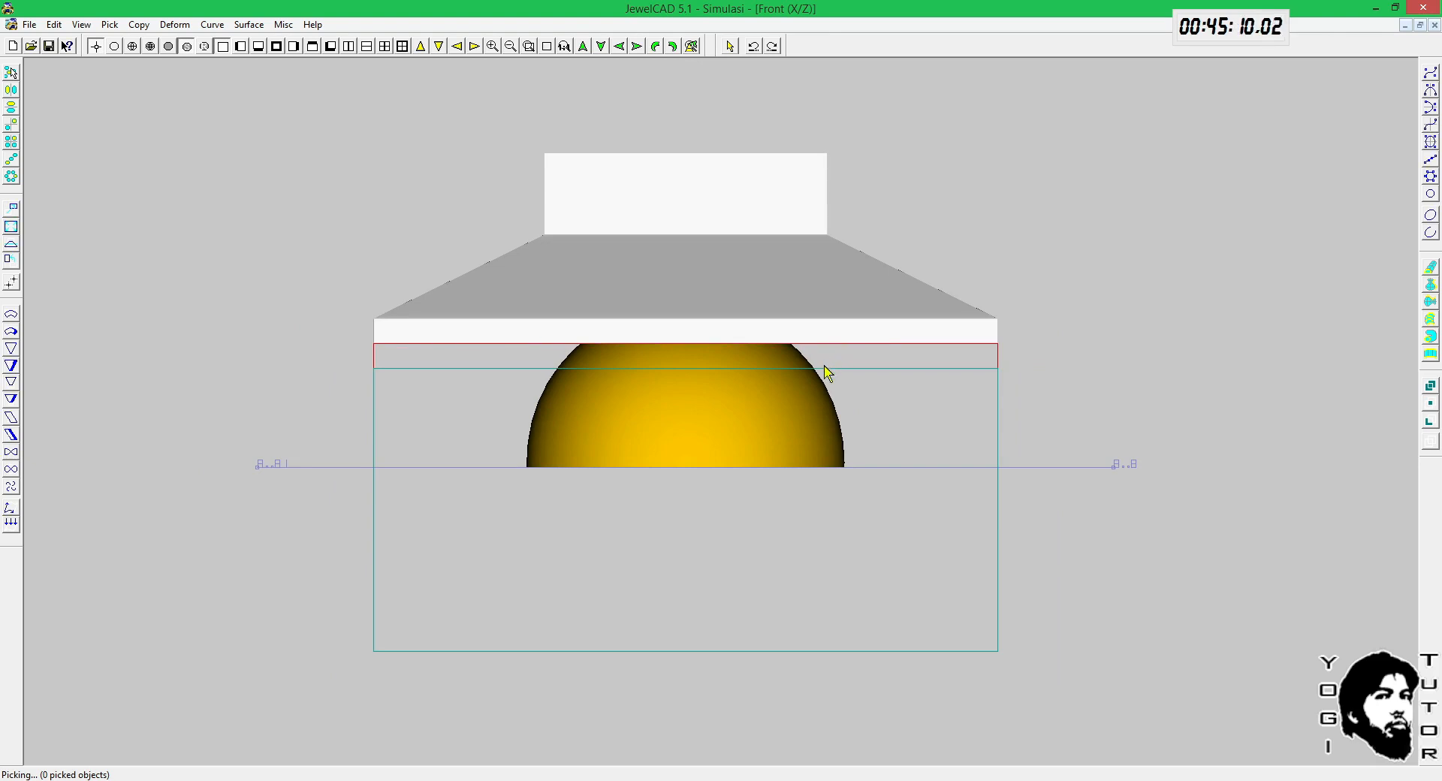
Step: Try lowering the build plate with the sphere by 5.7 along Z and raising it by 0.6
{"action": "key", "text": "F10"}
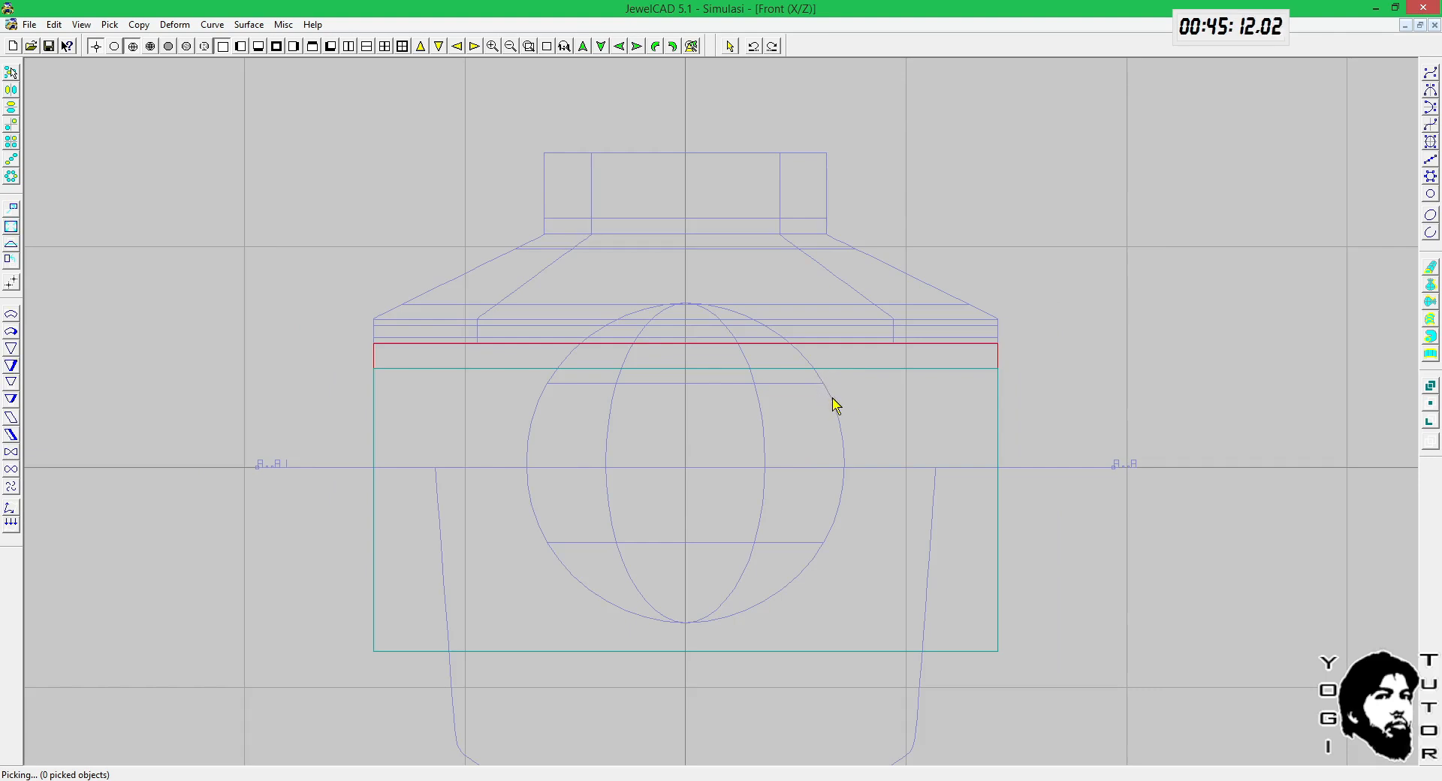
{"action": "left_click", "coordinate": [830, 396]}
{"action": "left_click", "coordinate": [839, 235]}
{"action": "key", "text": "F12"}
{"action": "left_click_drag", "start_coordinate": [944, 307], "coordinate": [945, 431]}
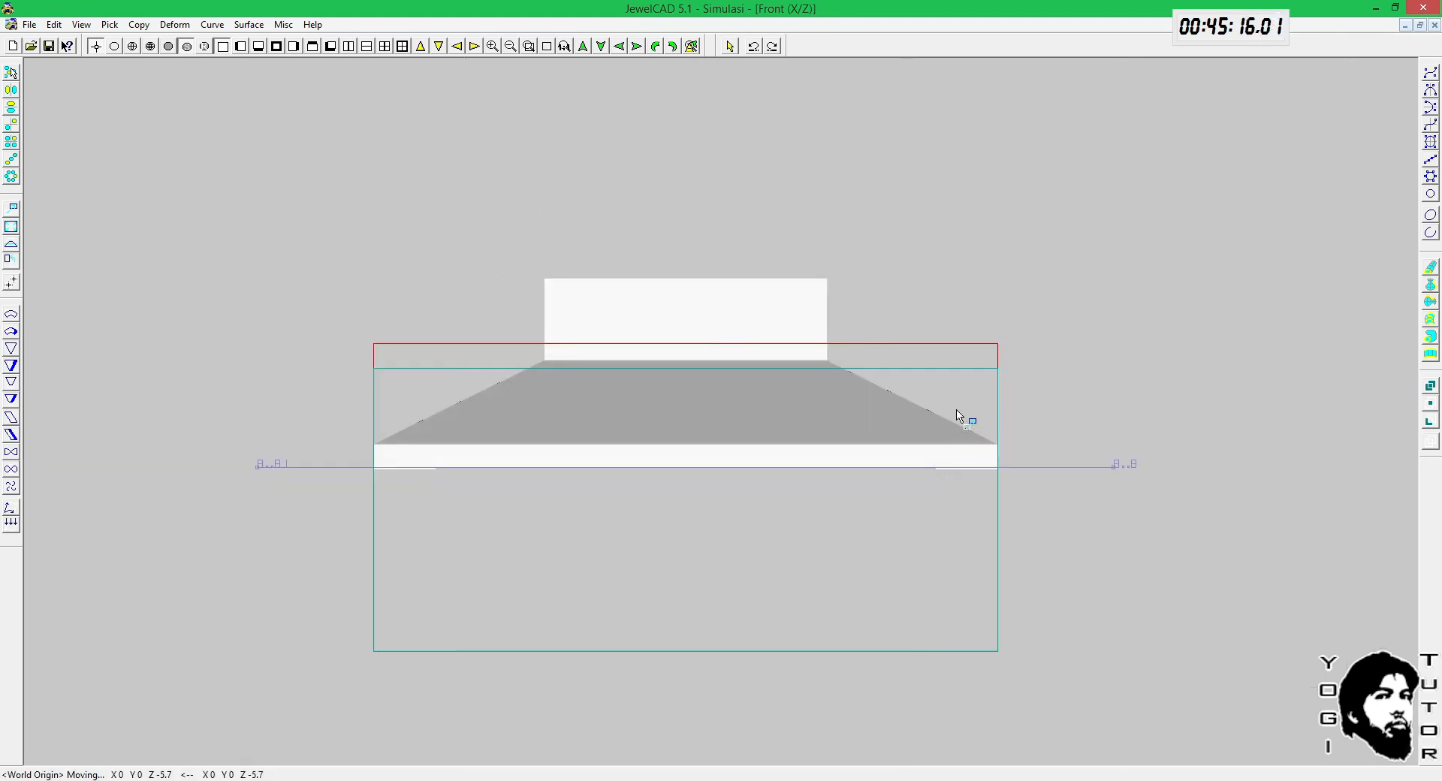
{"action": "scroll", "coordinate": [958, 412], "scroll_direction": "up", "scroll_amount": 2}
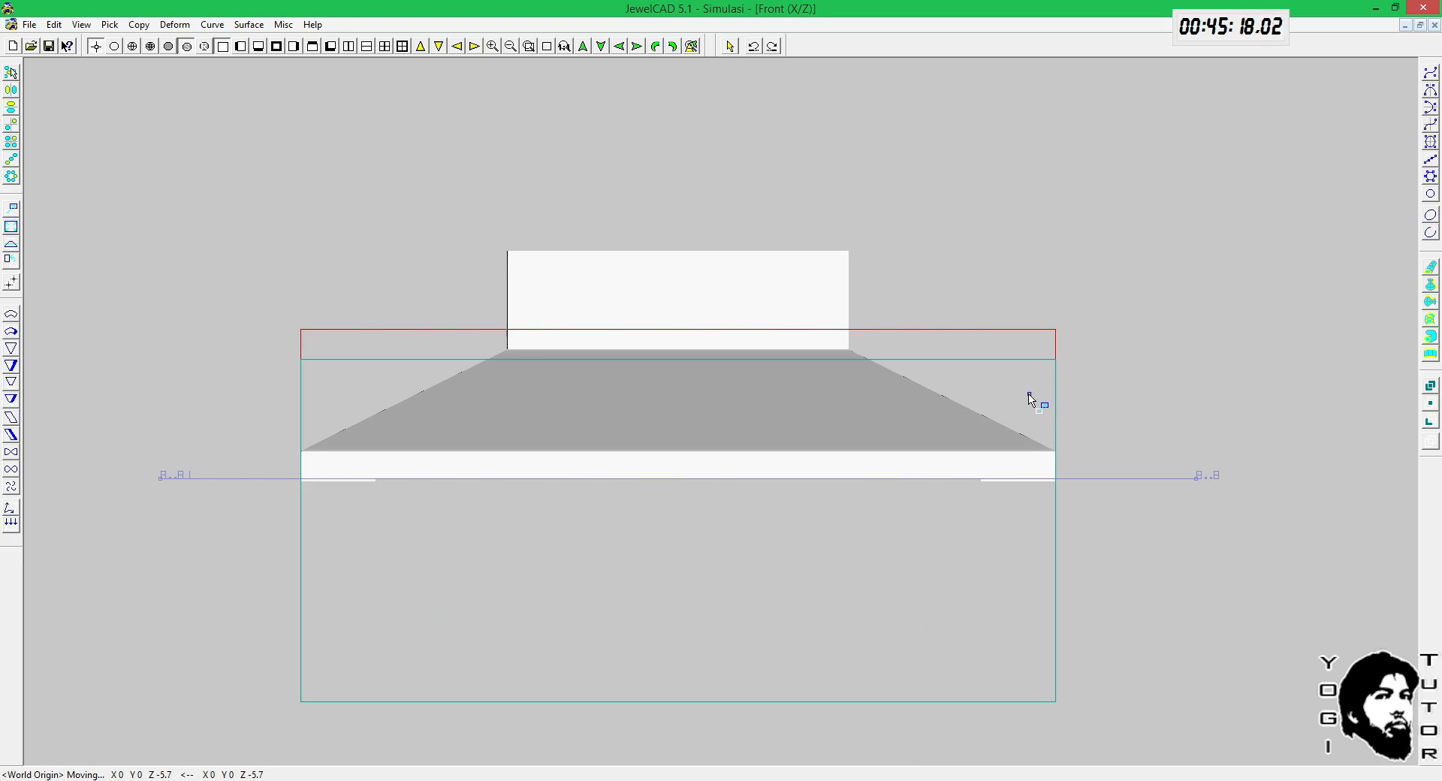
{"action": "left_click_drag", "start_coordinate": [1030, 398], "coordinate": [1030, 389]}
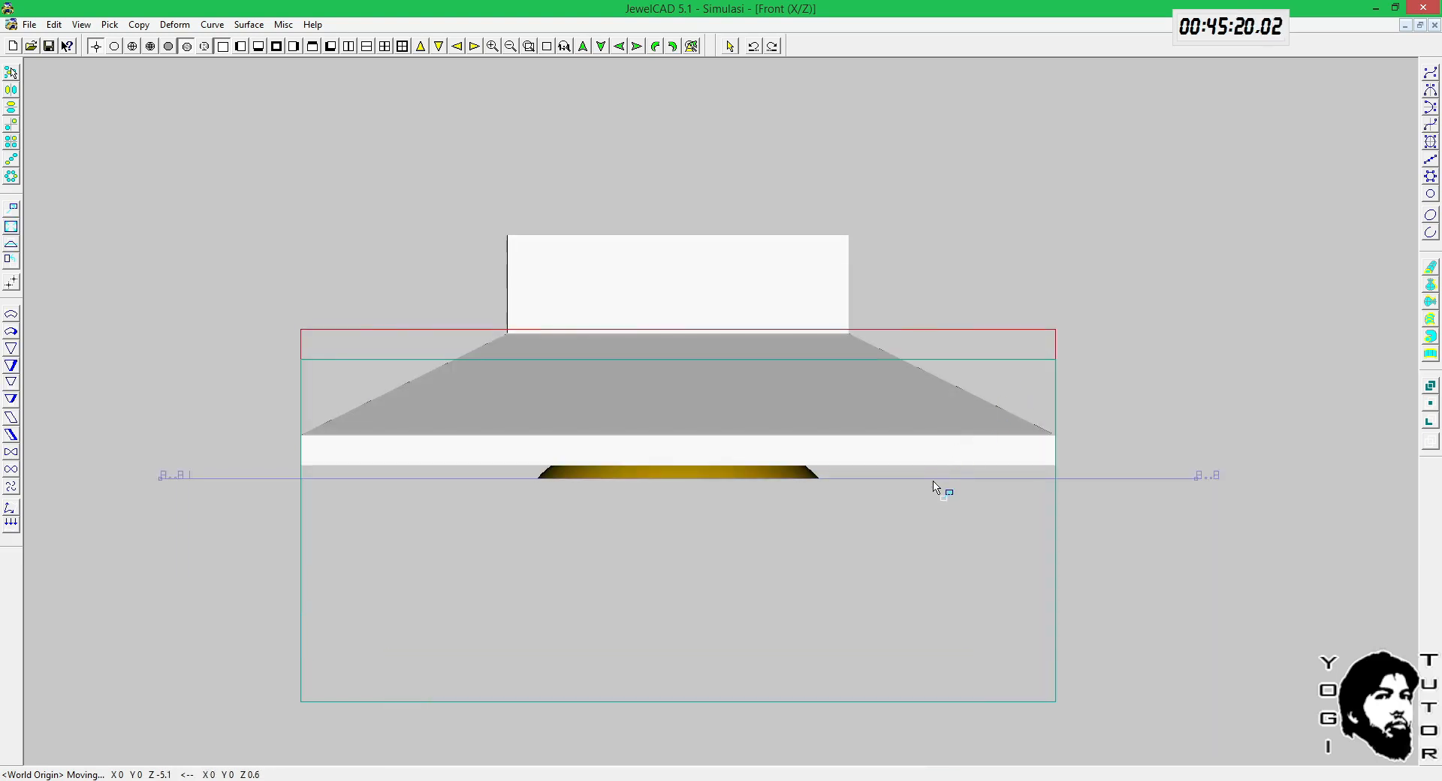
{"action": "mouse_move", "coordinate": [932, 483]}
{"action": "left_mouse_down"}
{"action": "mouse_move", "coordinate": [1025, 363]}
{"action": "mouse_move", "coordinate": [1074, 369]}
{"action": "left_mouse_up"}
Step: Move the build plate, the sphere and the two rectangular frames together 5.65 down along Z to the vat floor
{"action": "key", "text": "F3"}
{"action": "key", "text": "space"}
{"action": "key", "text": "F5"}
{"action": "key", "text": "m"}
{"action": "left_click_drag", "start_coordinate": [1101, 247], "coordinate": [1098, 399]}
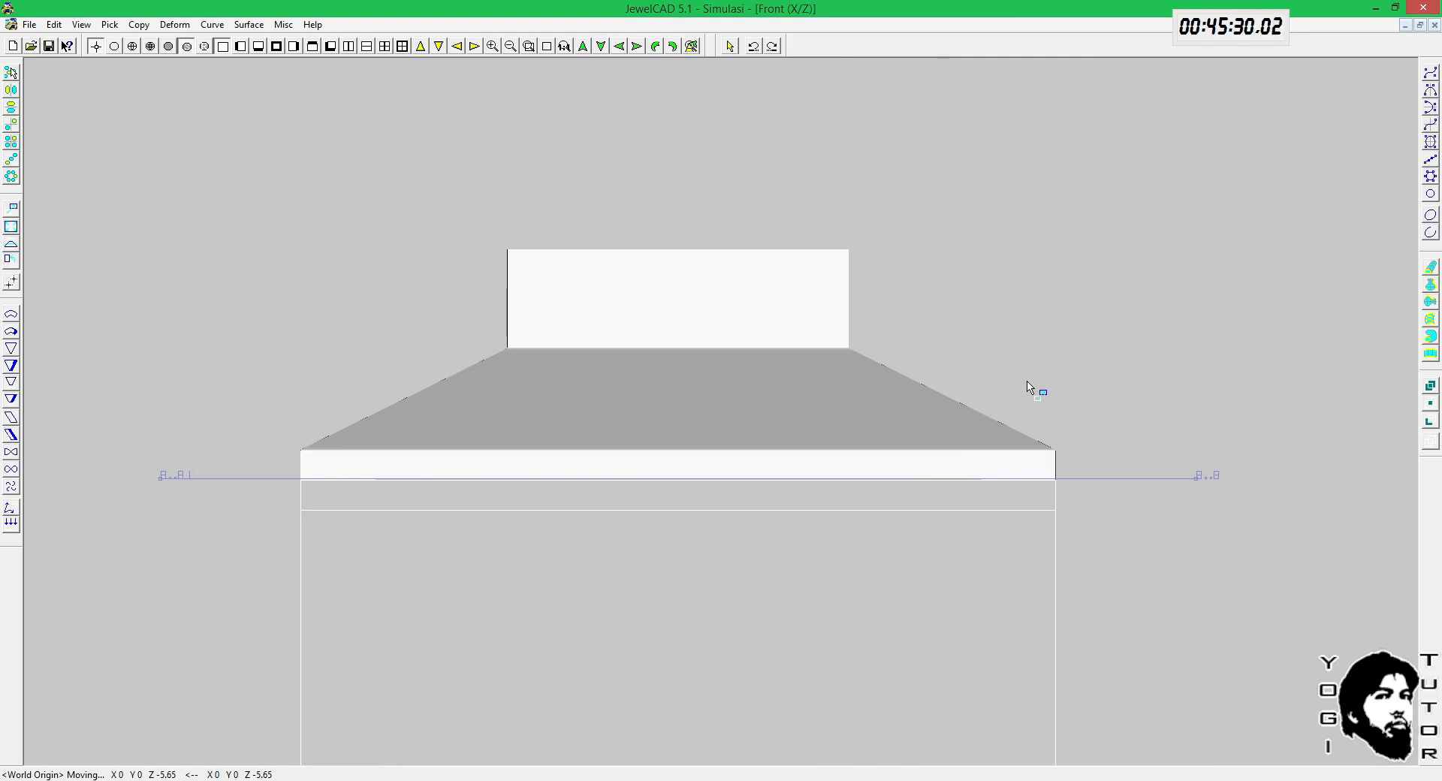
{"action": "scroll", "coordinate": [1014, 387], "scroll_direction": "up", "scroll_amount": 1}
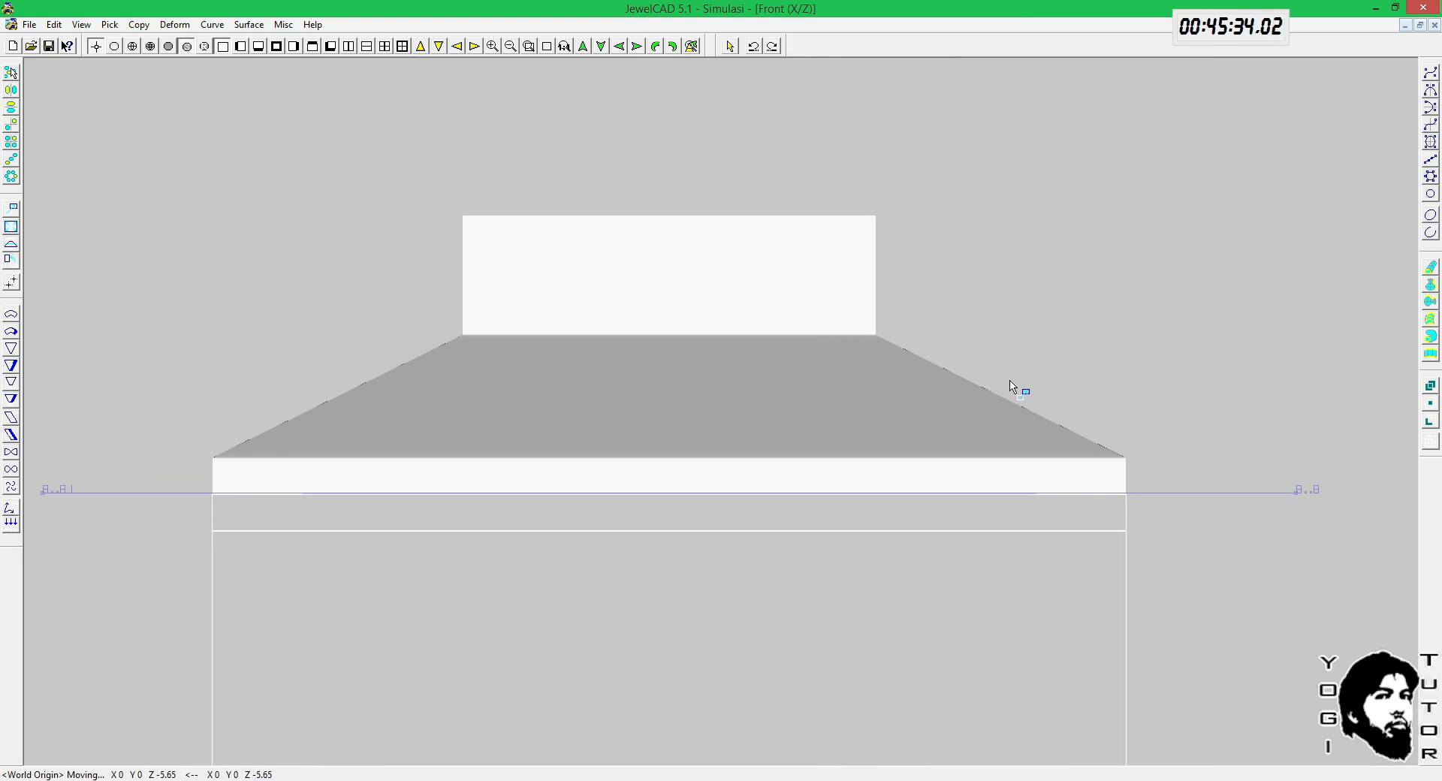
Step: Raise the build plate, sphere and rectangular frames by 0.2 vertically using Transform with the world origin
{"action": "key", "text": "alt+d"}
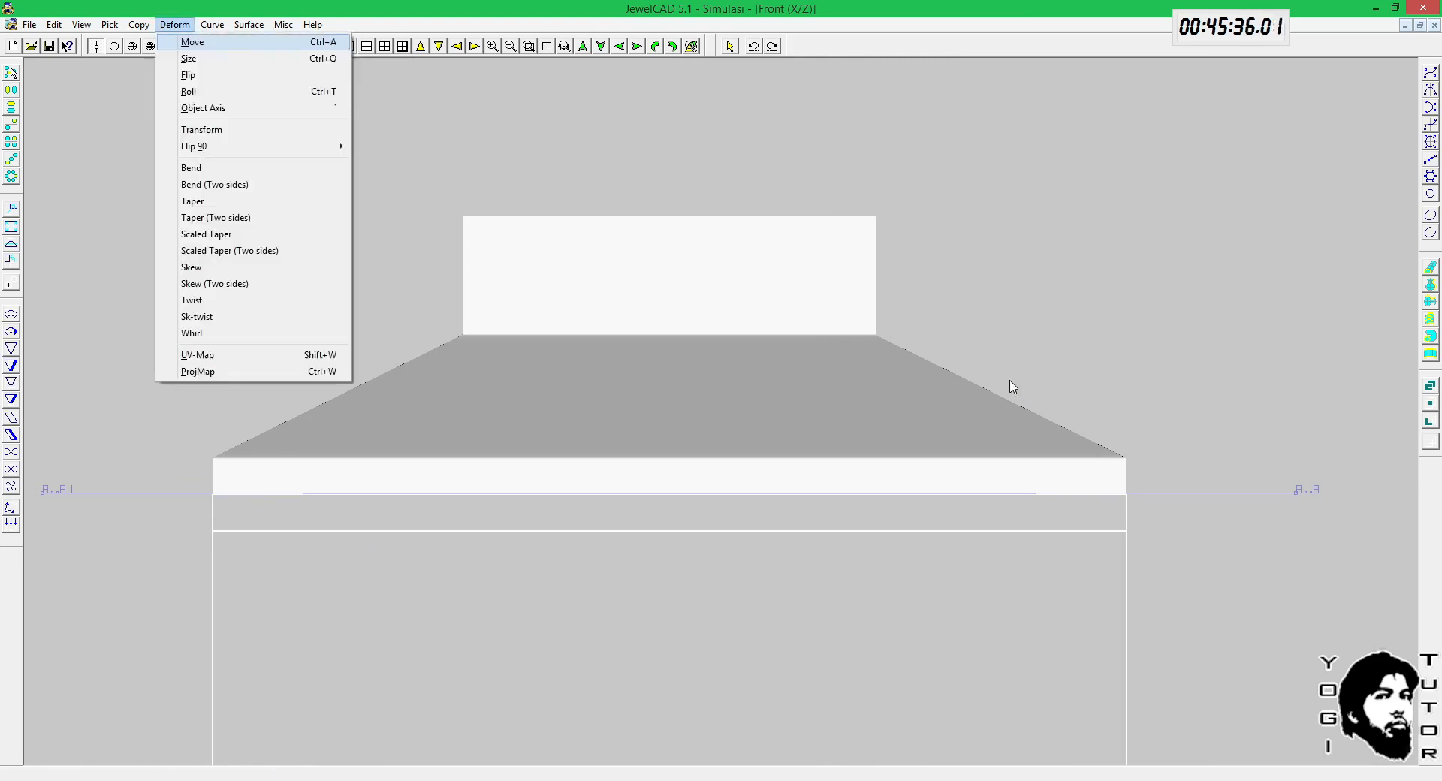
{"action": "key", "text": "t"}
{"action": "double_click", "coordinate": [624, 378]}
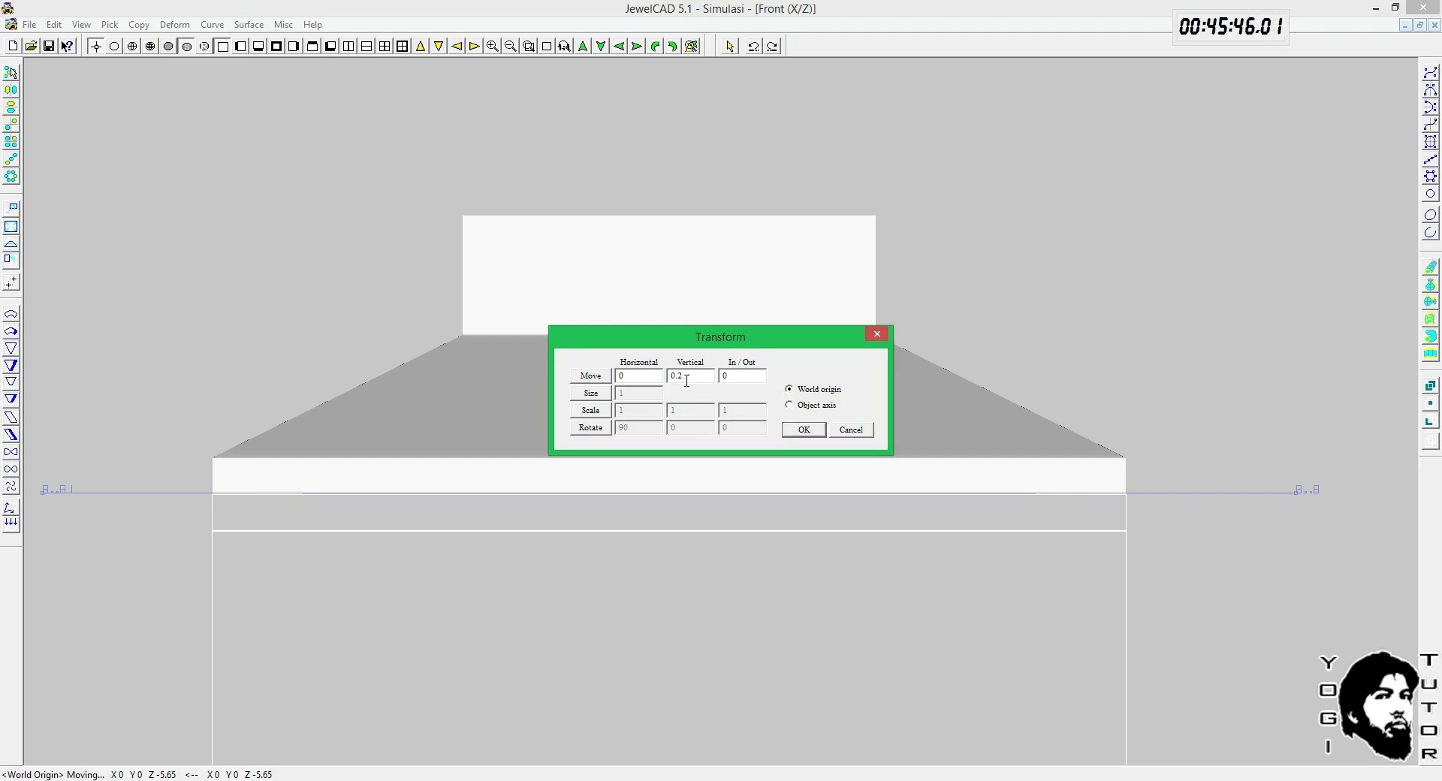
{"action": "left_click", "coordinate": [800, 426]}
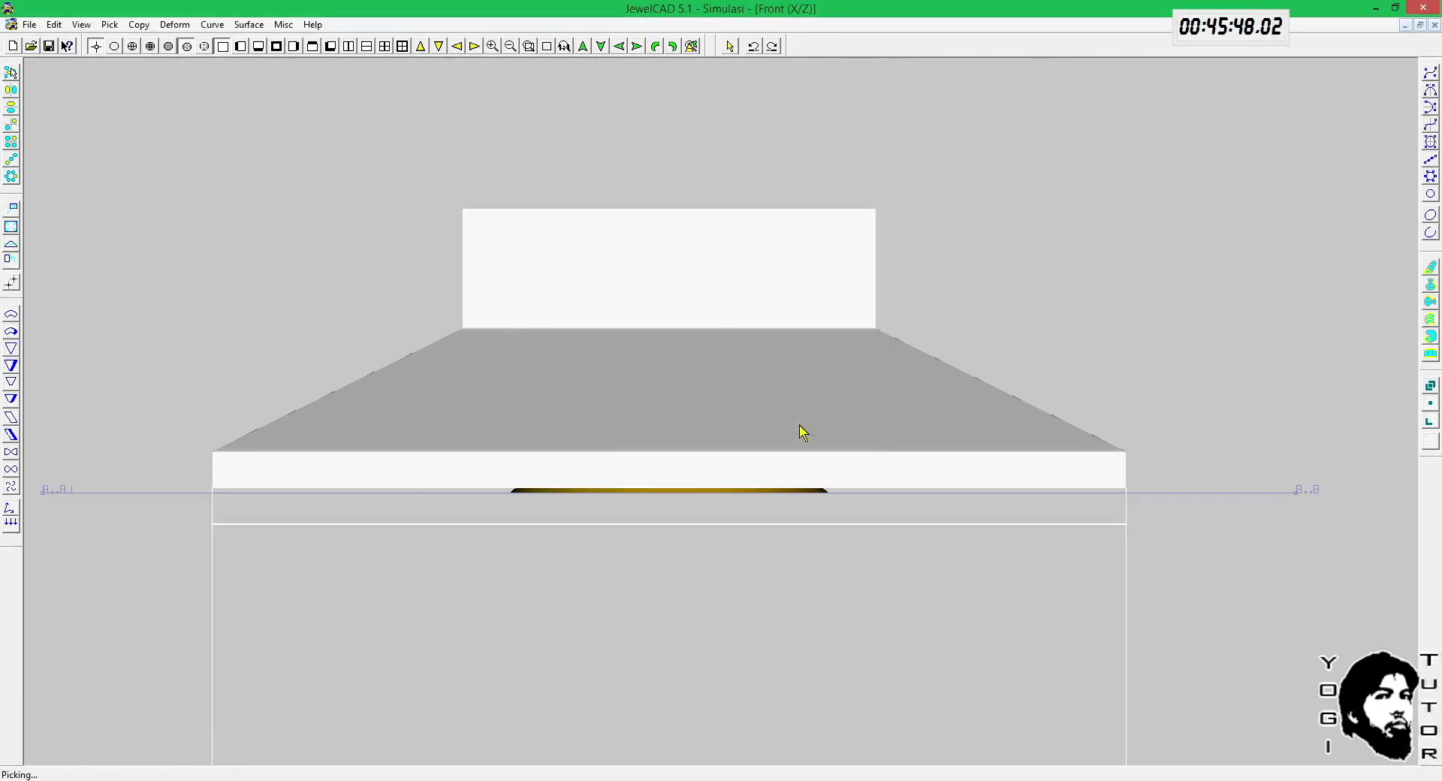
Step: Repeat the 0.2 vertical Transform on the build plate, sphere and frames four more times, layer by layer
{"action": "key", "text": "alt+d"}
{"action": "key", "text": "t"}
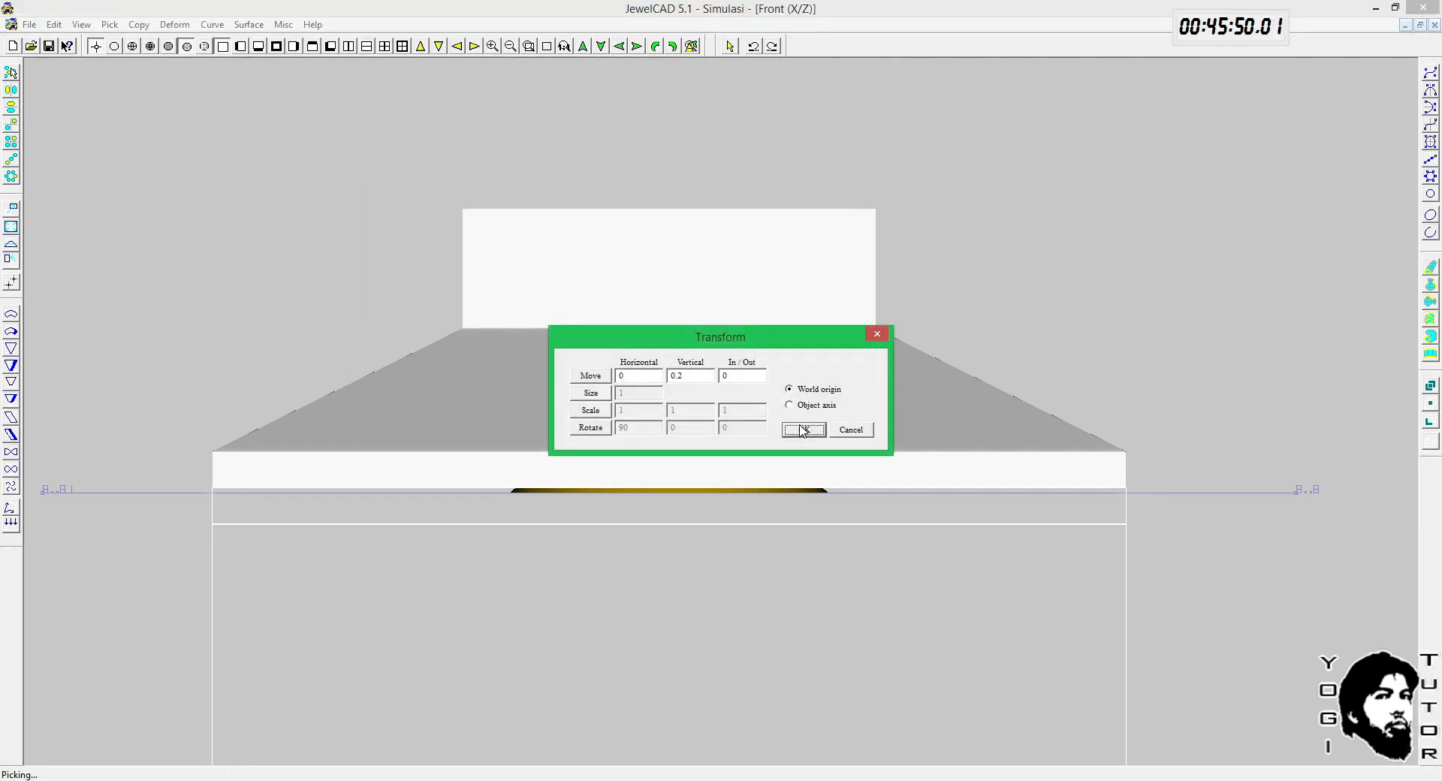
{"action": "left_click", "coordinate": [801, 429]}
{"action": "key", "text": "alt+d"}
{"action": "key", "text": "t"}
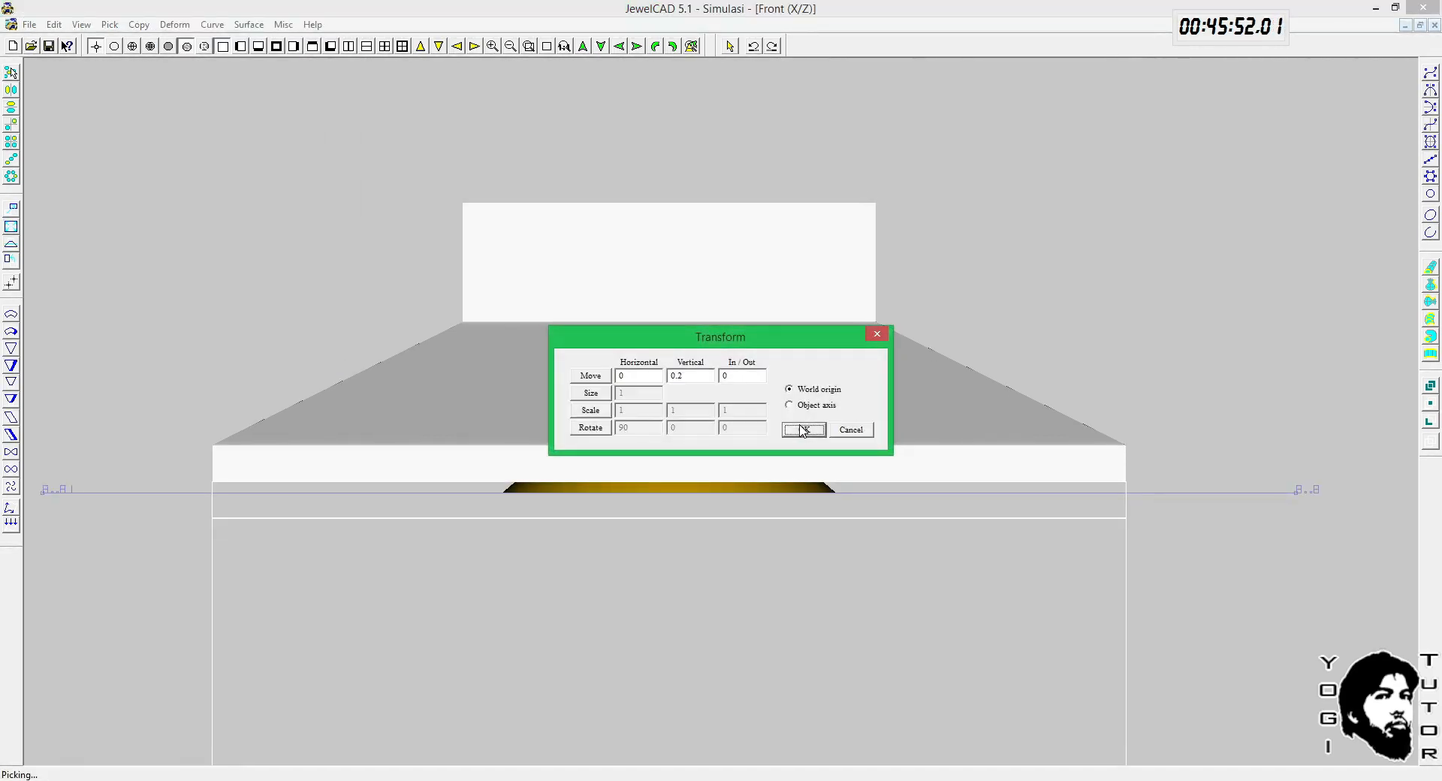
{"action": "left_click", "coordinate": [800, 428]}
{"action": "key", "text": "alt+d"}
{"action": "key", "text": "t"}
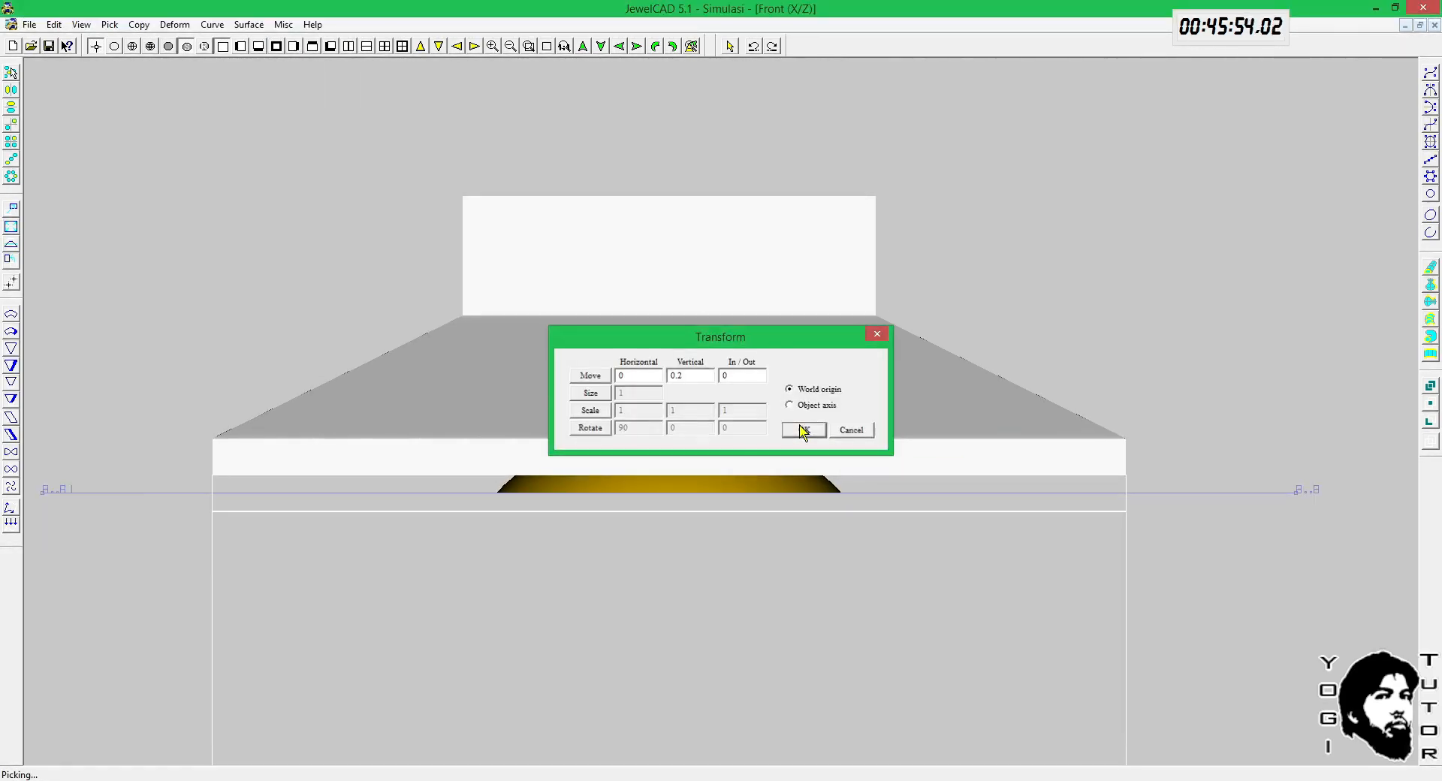
{"action": "left_click", "coordinate": [800, 428]}
{"action": "key", "text": "alt+d"}
{"action": "key", "text": "t"}
{"action": "key", "text": "Return"}
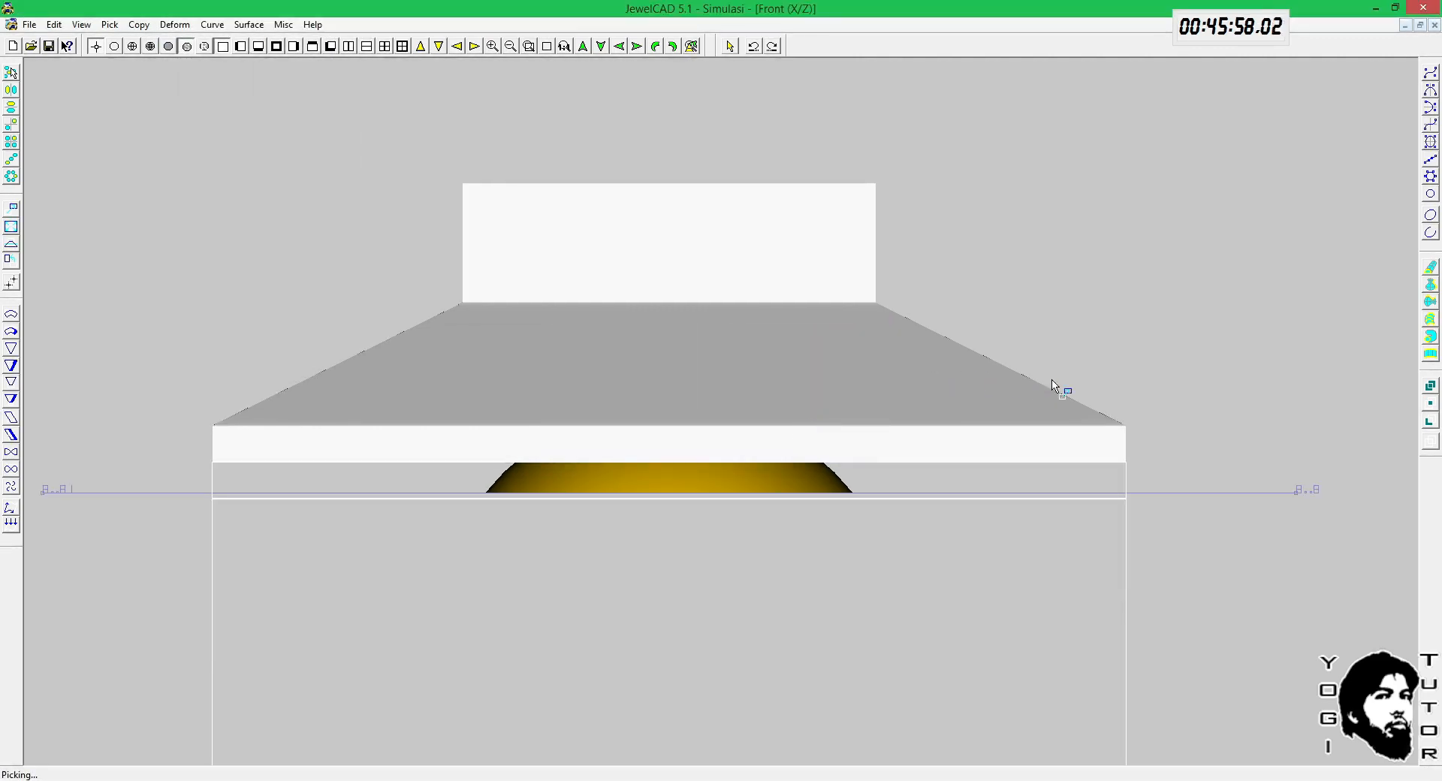
Step: Raise the assembly another 4.37 and 2.15 along Z and inspect the sphere's cut underside in 3D
{"action": "left_click_drag", "start_coordinate": [1052, 386], "coordinate": [1084, 233]}
{"action": "scroll", "coordinate": [1084, 234], "scroll_direction": "down", "scroll_amount": 4}
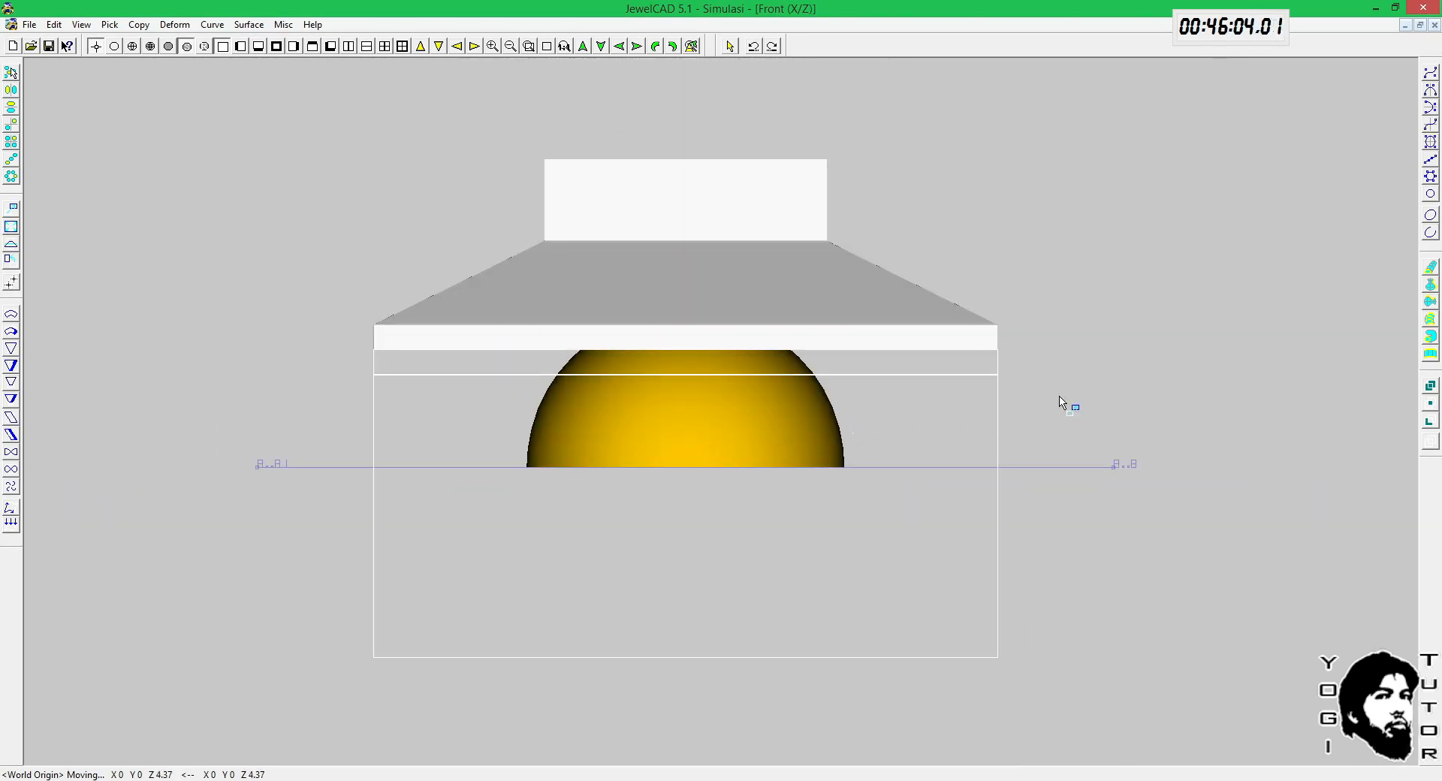
{"action": "left_click_drag", "start_coordinate": [1076, 366], "coordinate": [1078, 319]}
{"action": "key", "text": "F9"}
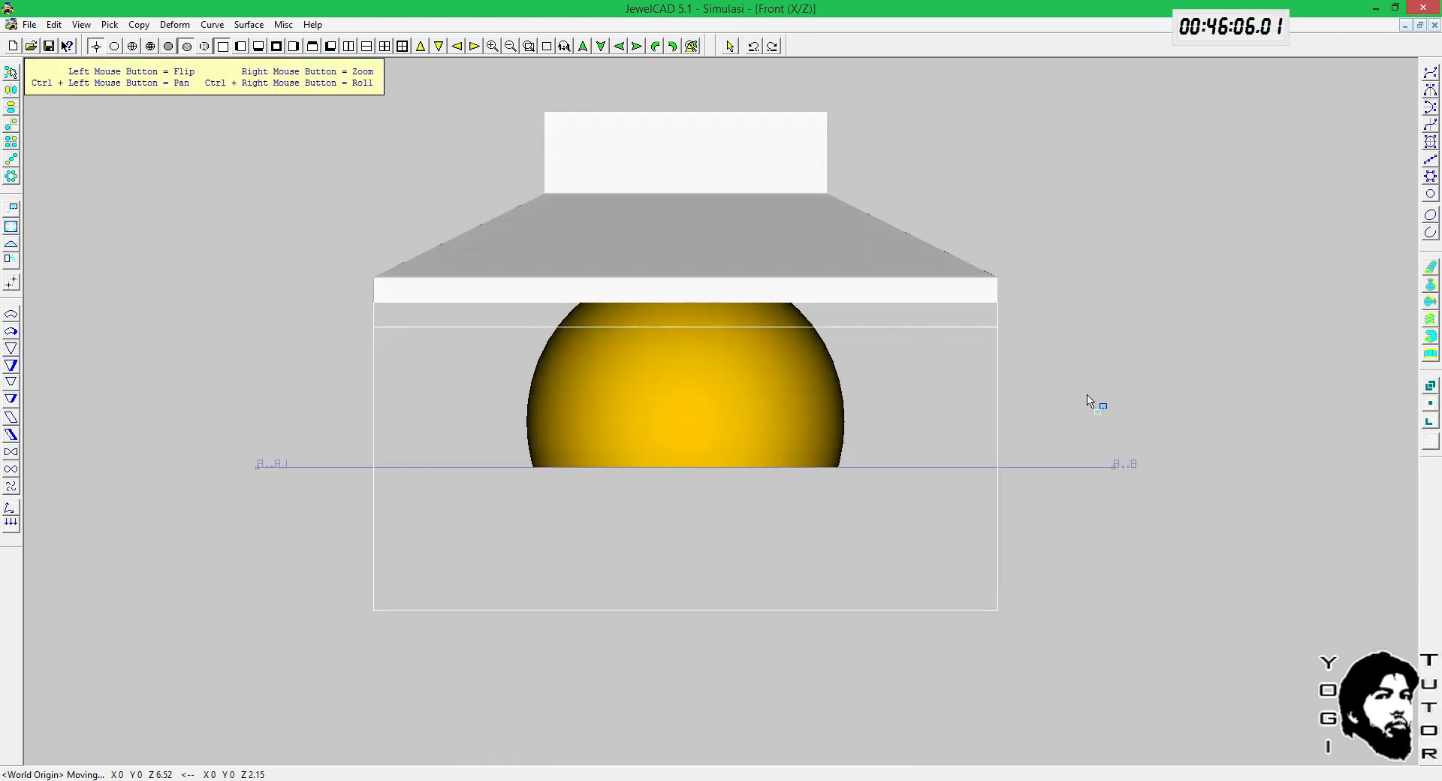
{"action": "left_click_drag", "start_coordinate": [1086, 395], "coordinate": [985, 304]}
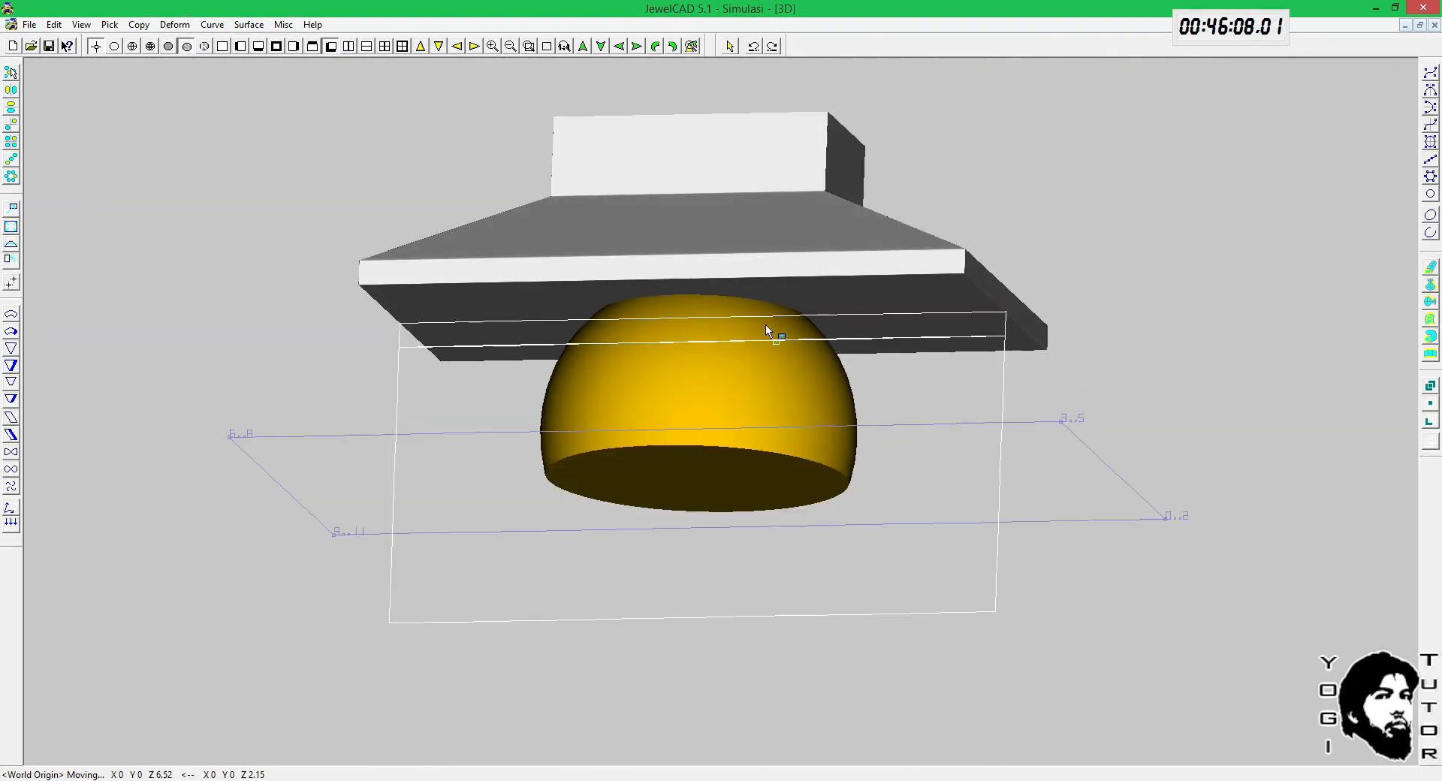
Step: Try moving the sphere's lower control points downward in the Front wireframe view and undo the move
{"action": "key", "text": "F2"}
{"action": "key", "text": "F6"}
{"action": "key", "text": "space"}
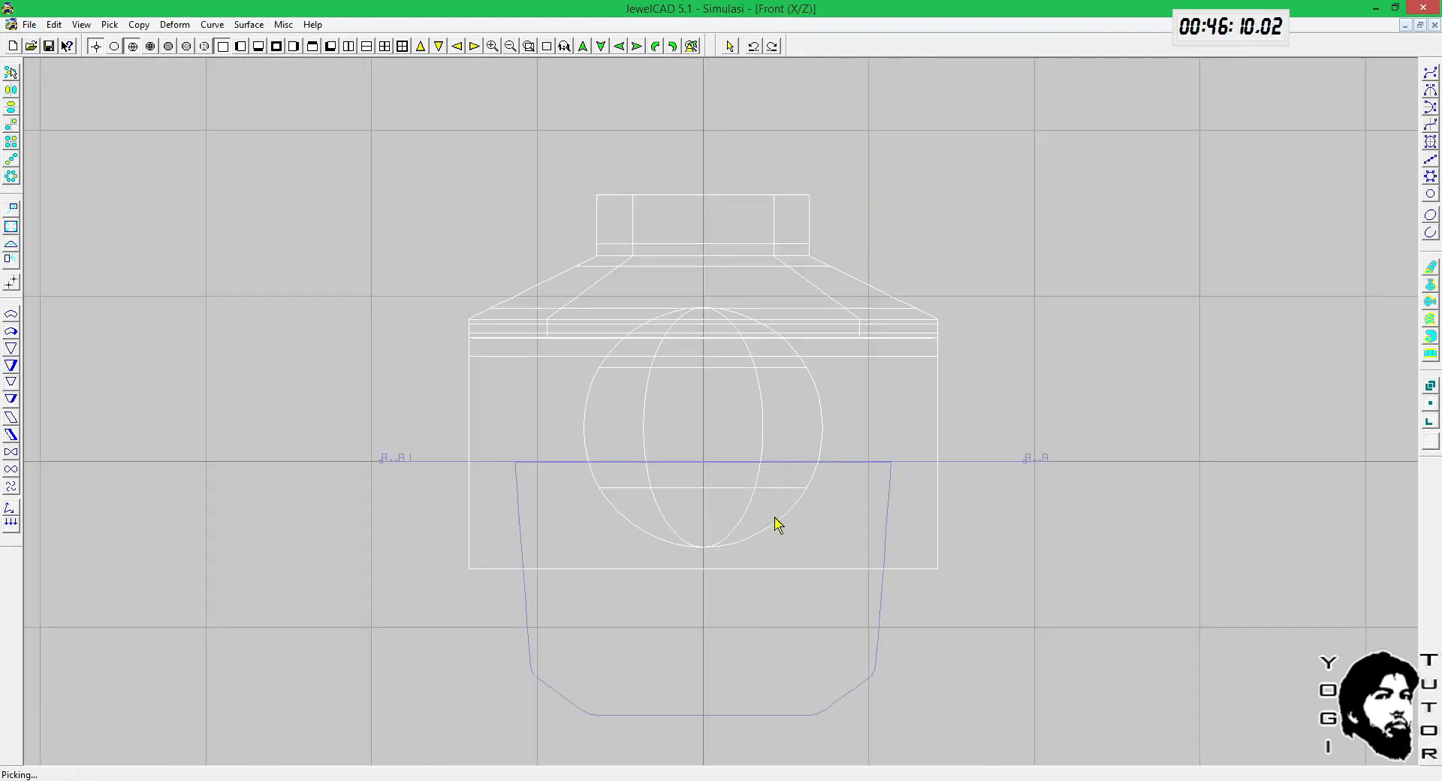
{"action": "left_click_drag", "start_coordinate": [774, 516], "coordinate": [715, 519]}
{"action": "scroll", "coordinate": [756, 493], "scroll_direction": "down", "scroll_amount": 4}
{"action": "right_click_drag", "start_coordinate": [756, 493], "coordinate": [549, 507]}
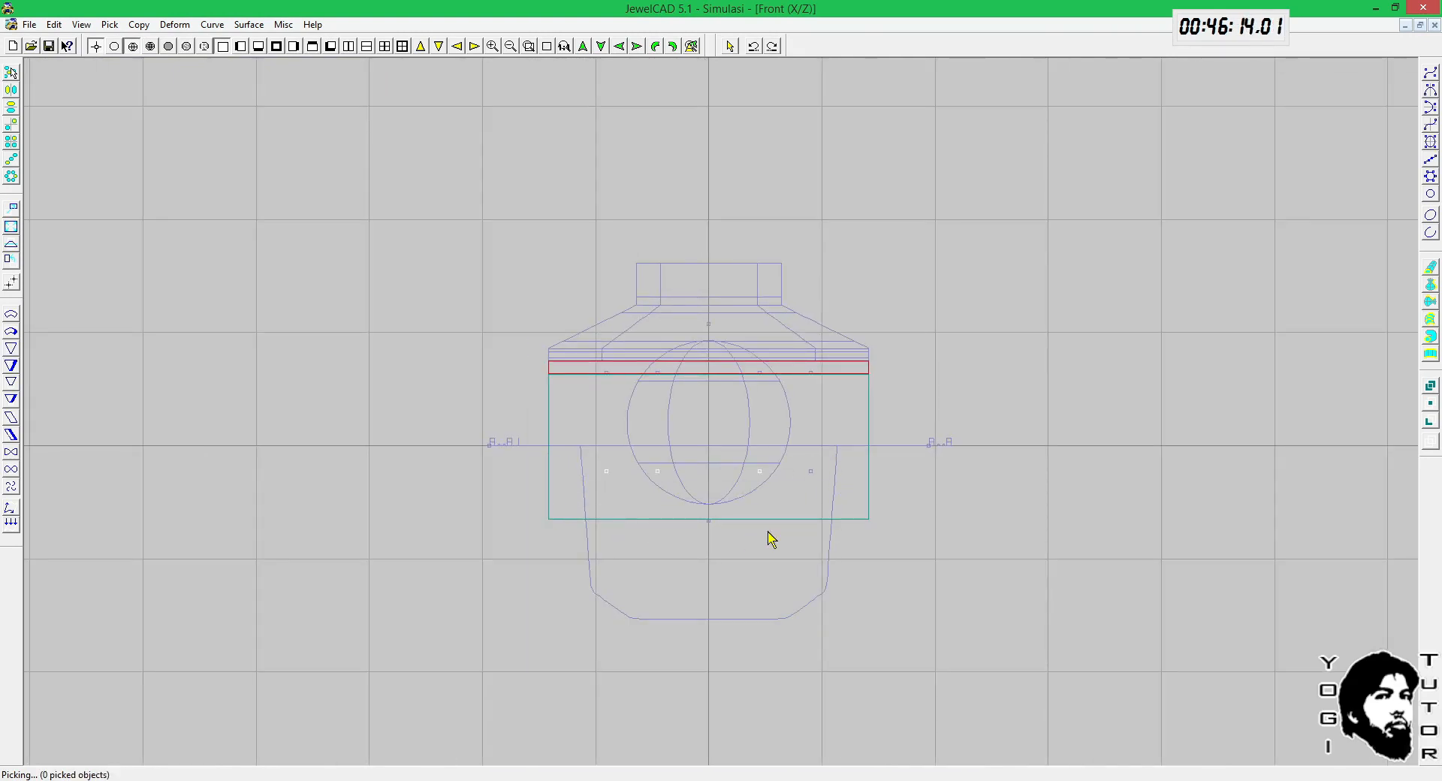
{"action": "key", "text": "m"}
{"action": "left_click_drag", "start_coordinate": [793, 514], "coordinate": [793, 666]}
{"action": "key", "text": "space"}
{"action": "key", "text": "ctrl+z"}
Step: Stretch the sphere downward past the vat floor by moving its lower control points along Z
{"action": "right_click_drag", "start_coordinate": [543, 469], "coordinate": [815, 528]}
{"action": "key", "text": "m"}
{"action": "left_click_drag", "start_coordinate": [834, 498], "coordinate": [834, 623]}
{"action": "key", "text": "space"}
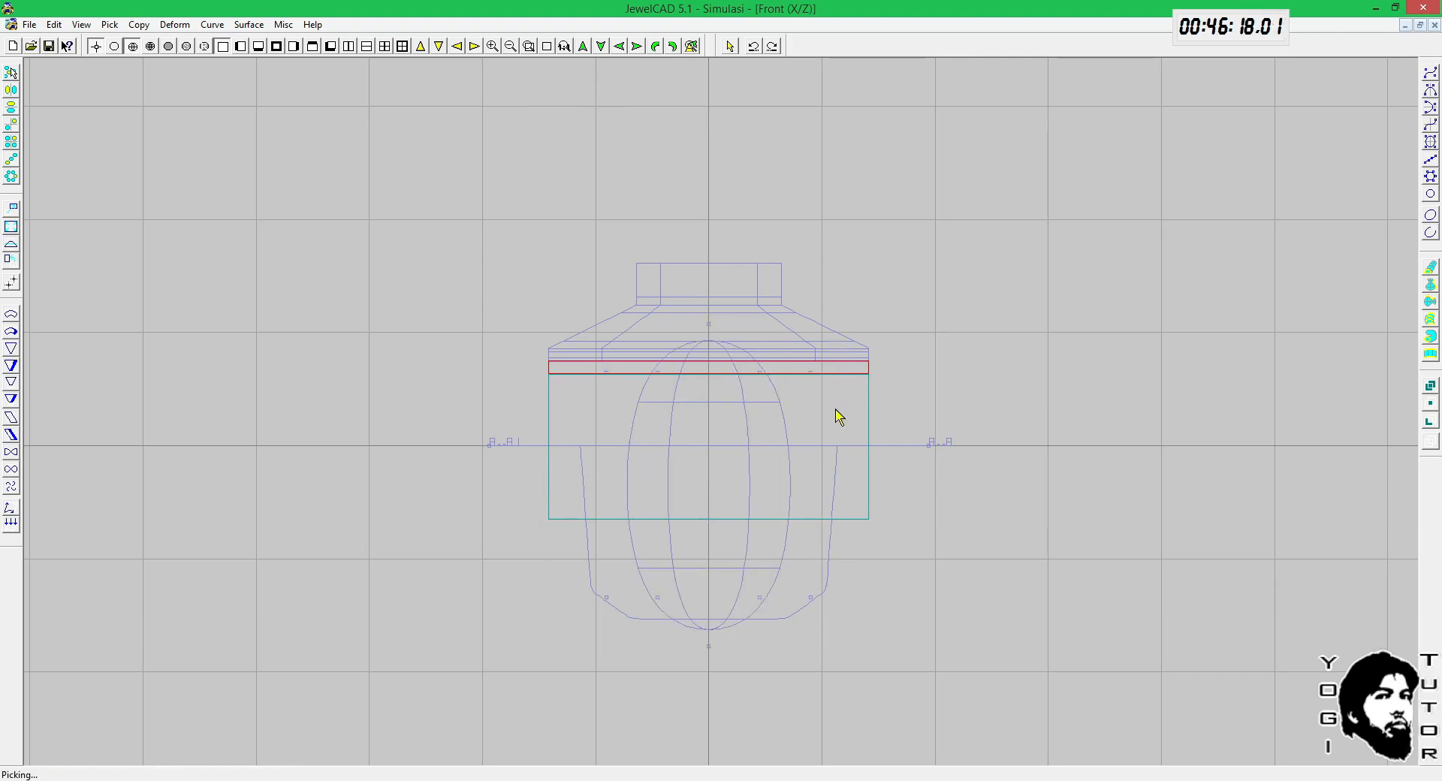
Step: Try raising the build plate, the stretched sphere and both frames by 10.95 along Z in shaded display
{"action": "left_click", "coordinate": [758, 283]}
{"action": "key", "text": "F6"}
{"action": "key", "text": "m"}
{"action": "key", "text": "F3"}
{"action": "key", "text": "space"}
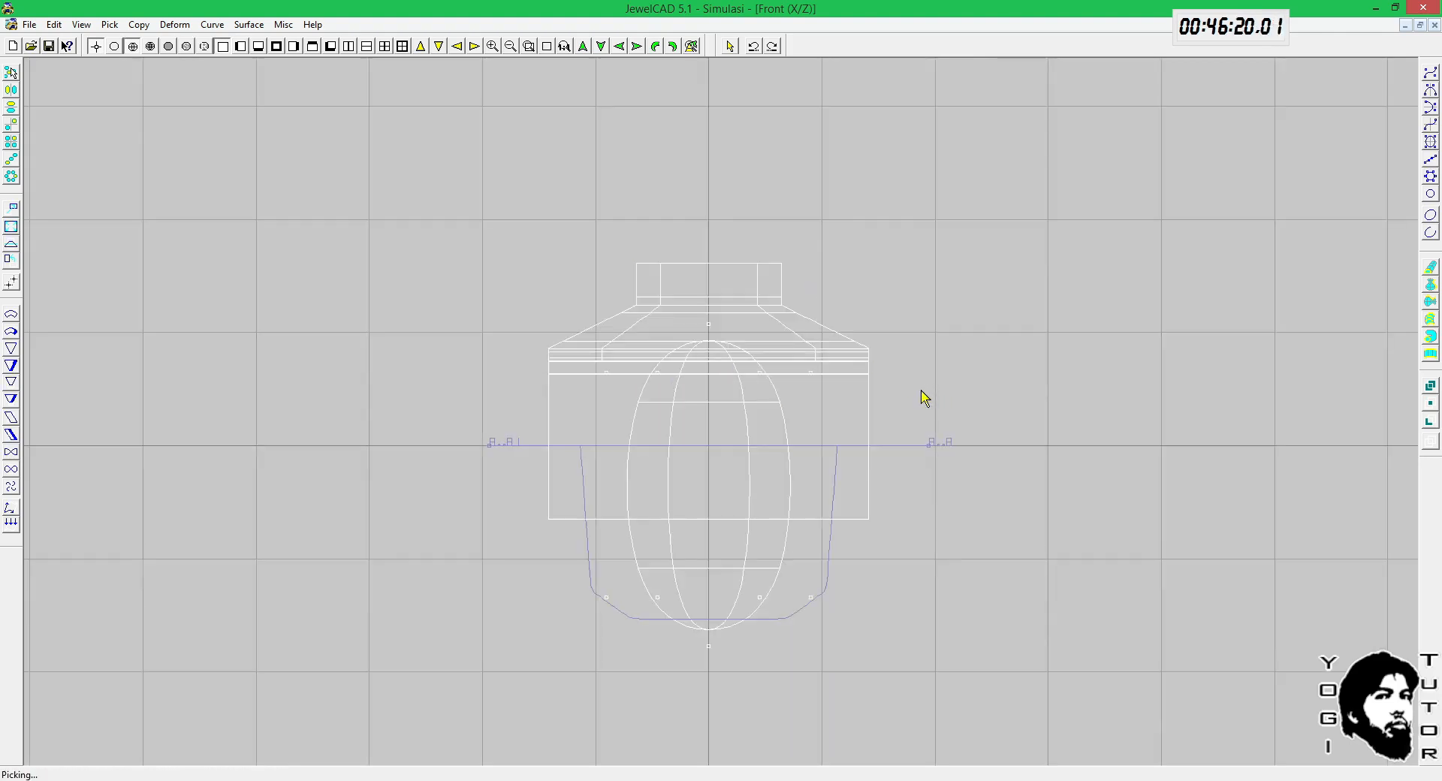
{"action": "left_click_drag", "start_coordinate": [891, 393], "coordinate": [544, 260]}
{"action": "key", "text": "F6"}
{"action": "key", "text": "m"}
{"action": "left_click_drag", "start_coordinate": [958, 399], "coordinate": [958, 275]}
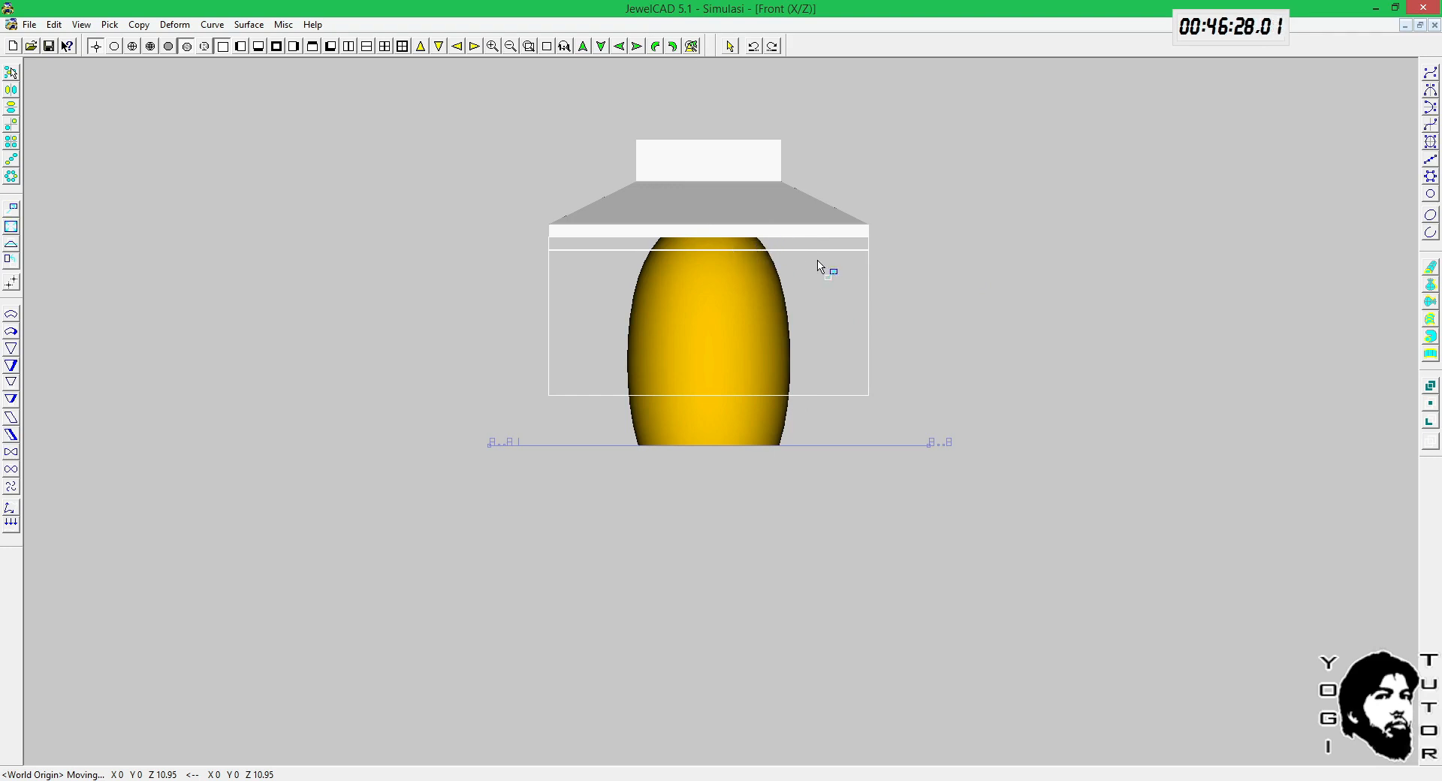
Step: Undo the last lift and the sphere's stretch, and clear the selection
{"action": "left_click_drag", "start_coordinate": [819, 265], "coordinate": [819, 383]}
{"action": "scroll", "coordinate": [776, 391], "scroll_direction": "up", "scroll_amount": 4}
{"action": "key", "text": "space"}
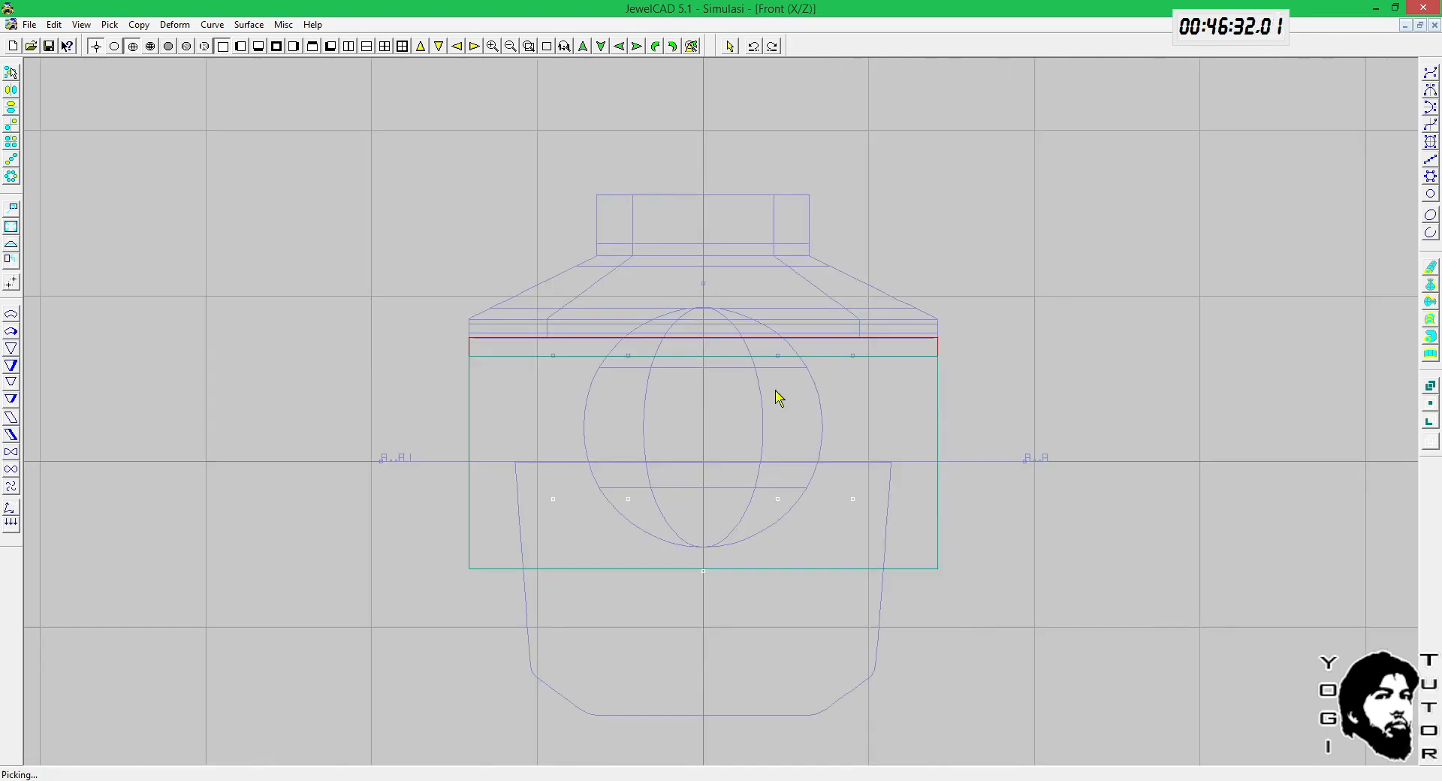
{"action": "middle_click_drag", "start_coordinate": [686, 406], "coordinate": [695, 457]}
{"action": "left_click", "coordinate": [952, 443]}
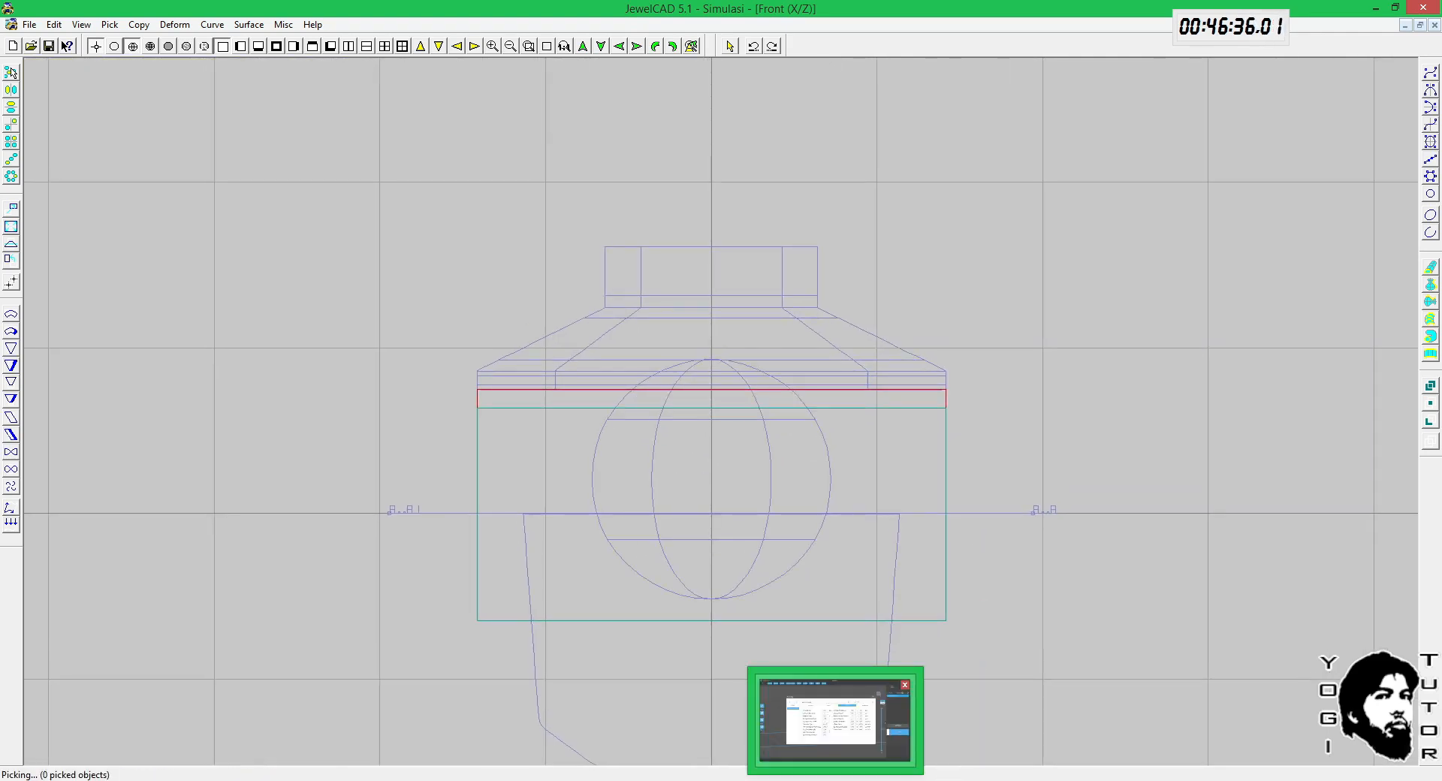
Step: Switch to CHITUBOX, check the bottom layer count of the BlueCast X-One 30u profile, and return to JewelCAD
{"action": "left_click", "coordinate": [836, 780]}
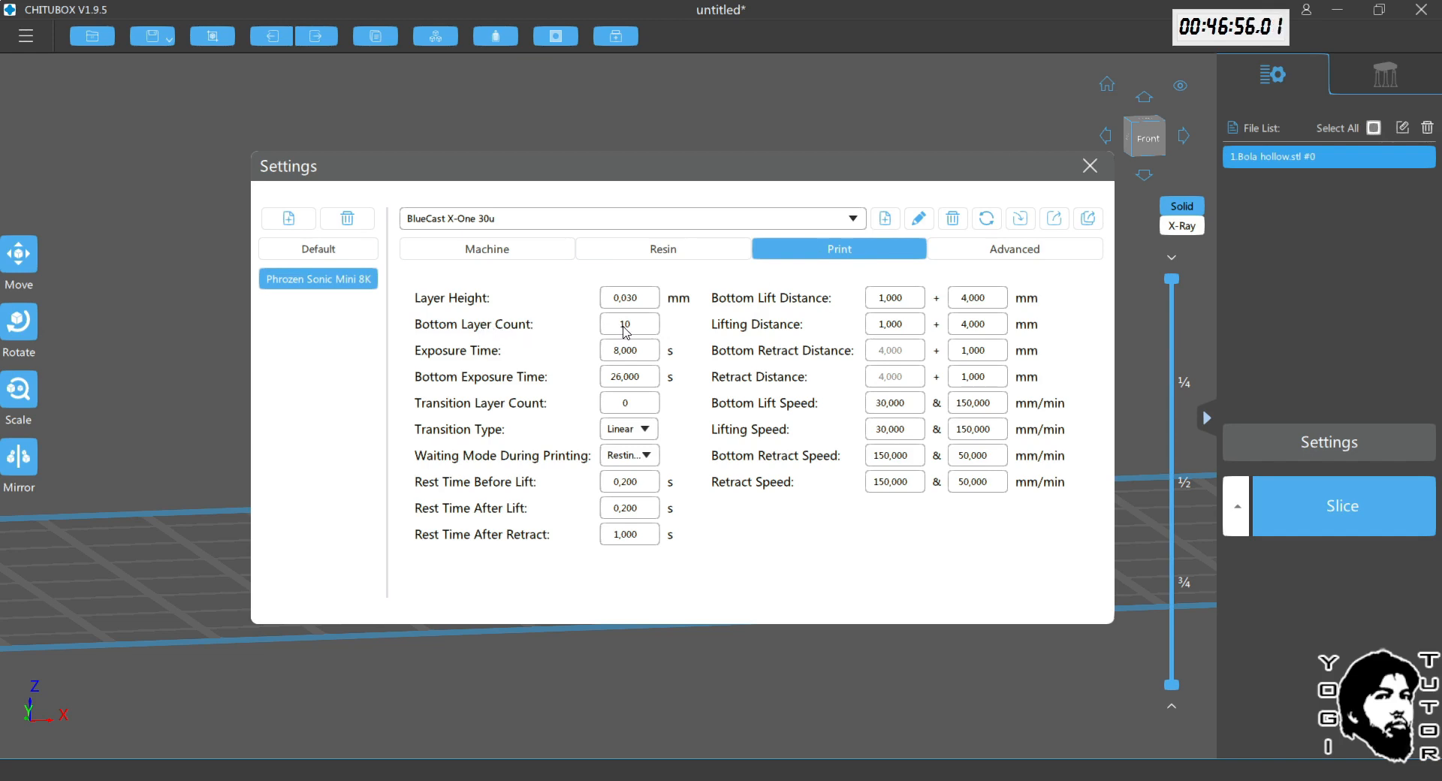
{"action": "mouse_move", "coordinate": [631, 333]}
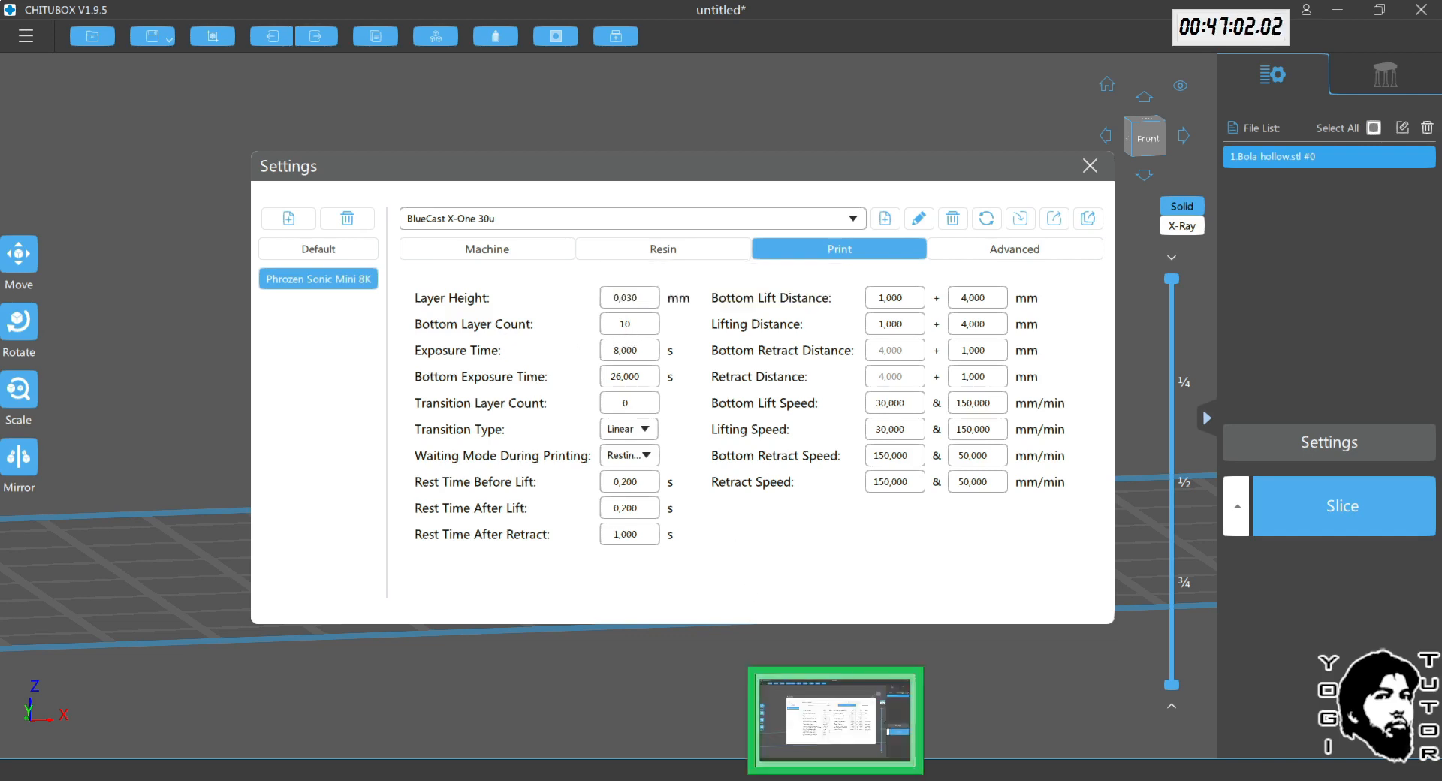
{"action": "left_click", "coordinate": [788, 717]}
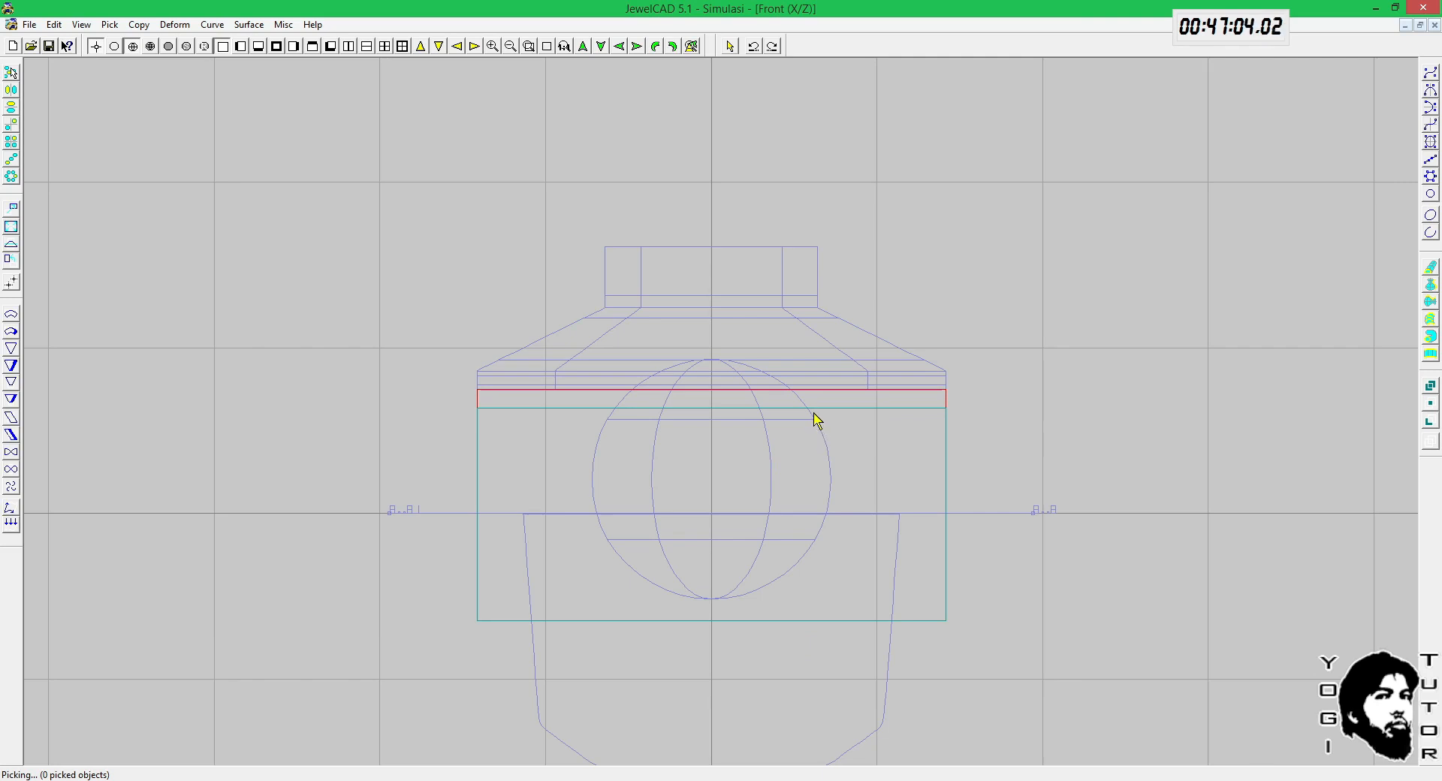
Step: Open the ViewCapture20231021_125617 picture, examine the stepped layers at the sphere's top enlarged, and return to JewelCAD
{"action": "scroll", "coordinate": [814, 413], "scroll_direction": "up", "scroll_amount": 1}
{"action": "left_click", "coordinate": [326, 779]}
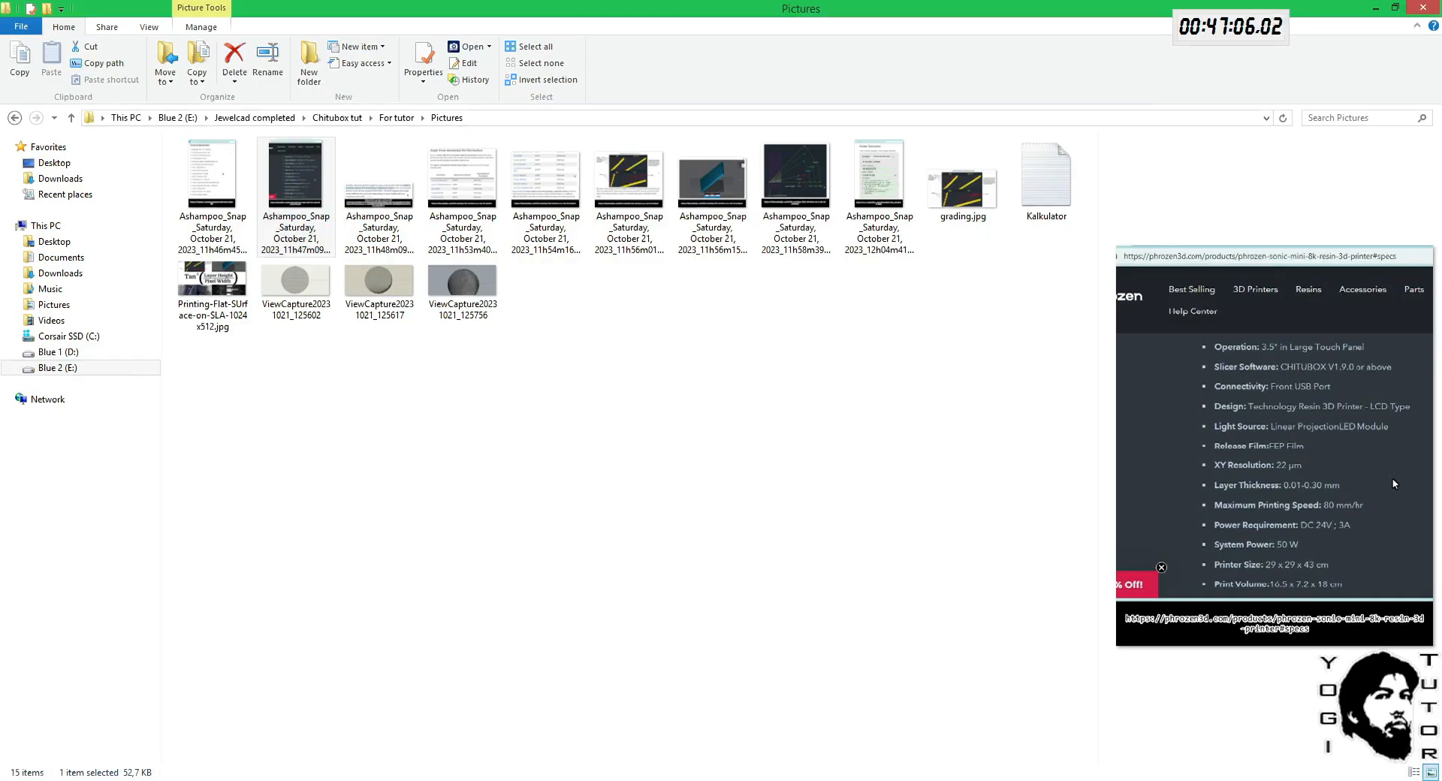
{"action": "double_click", "coordinate": [381, 290]}
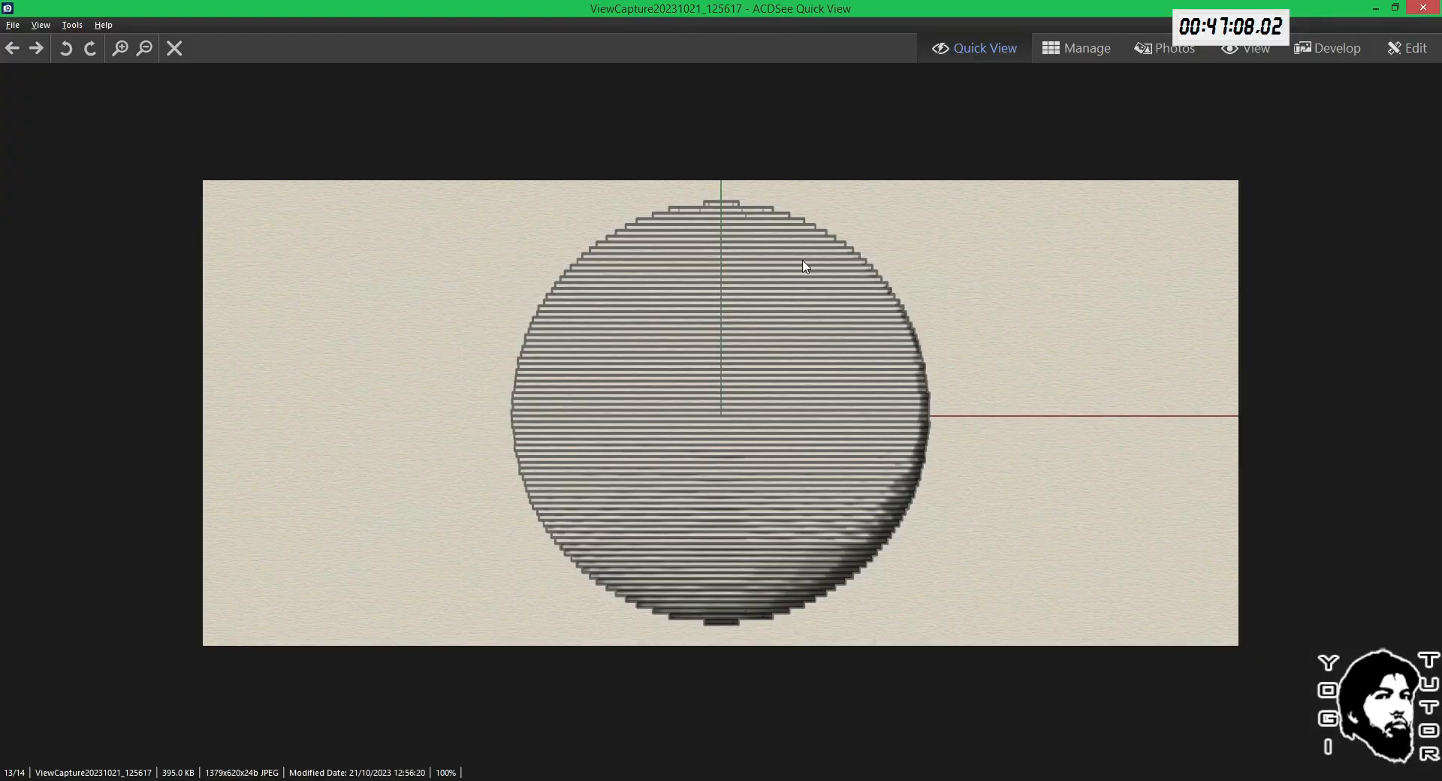
{"action": "scroll", "coordinate": [944, 274], "scroll_direction": "up", "scroll_amount": 3}
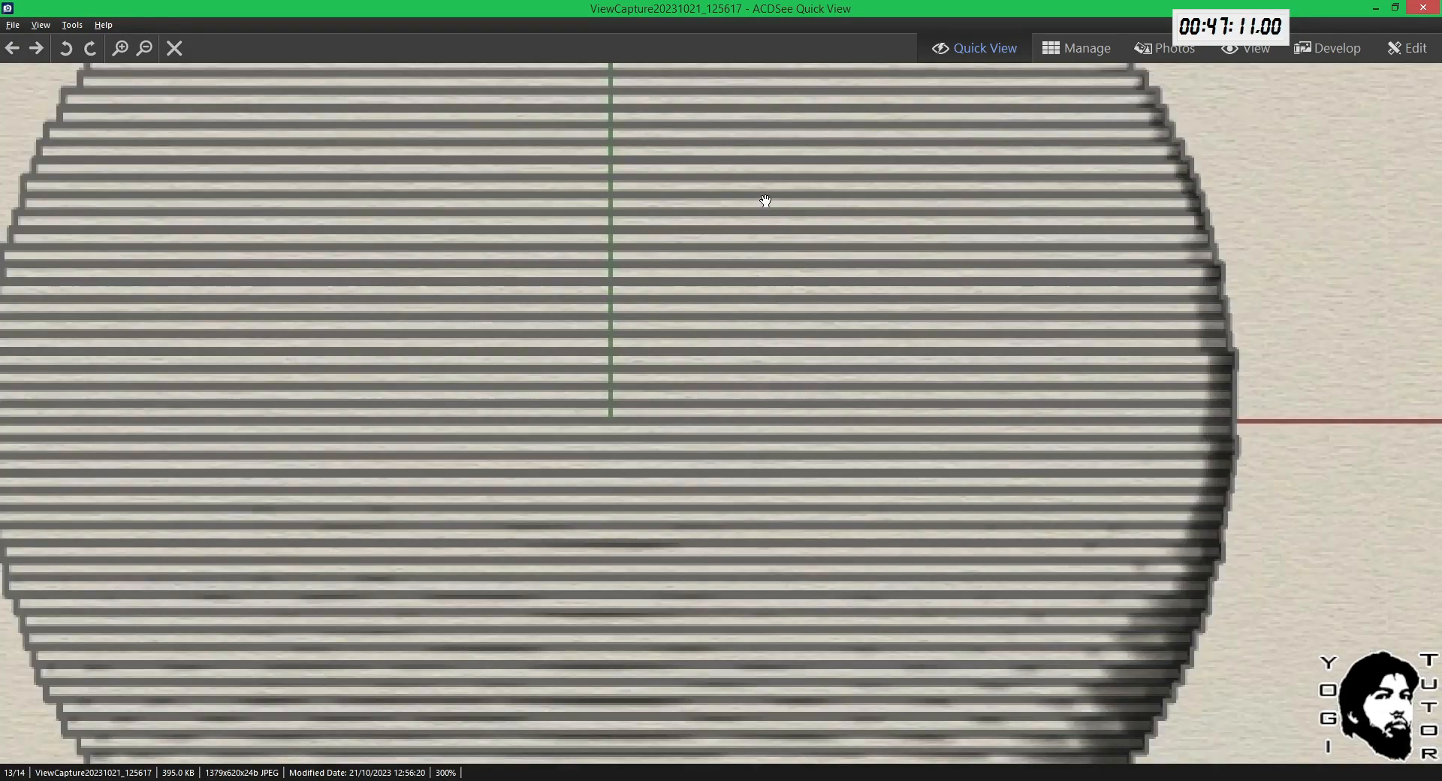
{"action": "left_click_drag", "start_coordinate": [763, 199], "coordinate": [816, 597]}
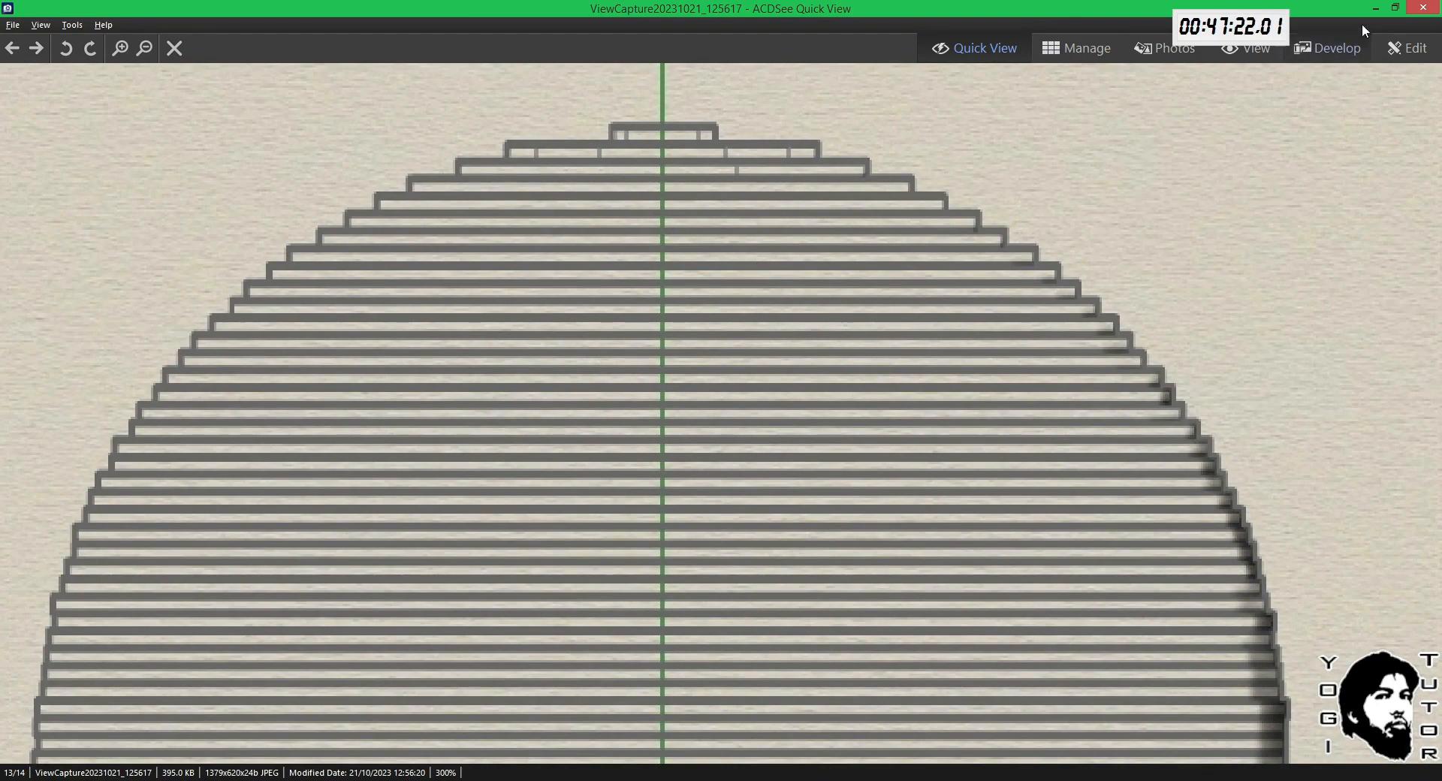
{"action": "left_click", "coordinate": [1422, 8]}
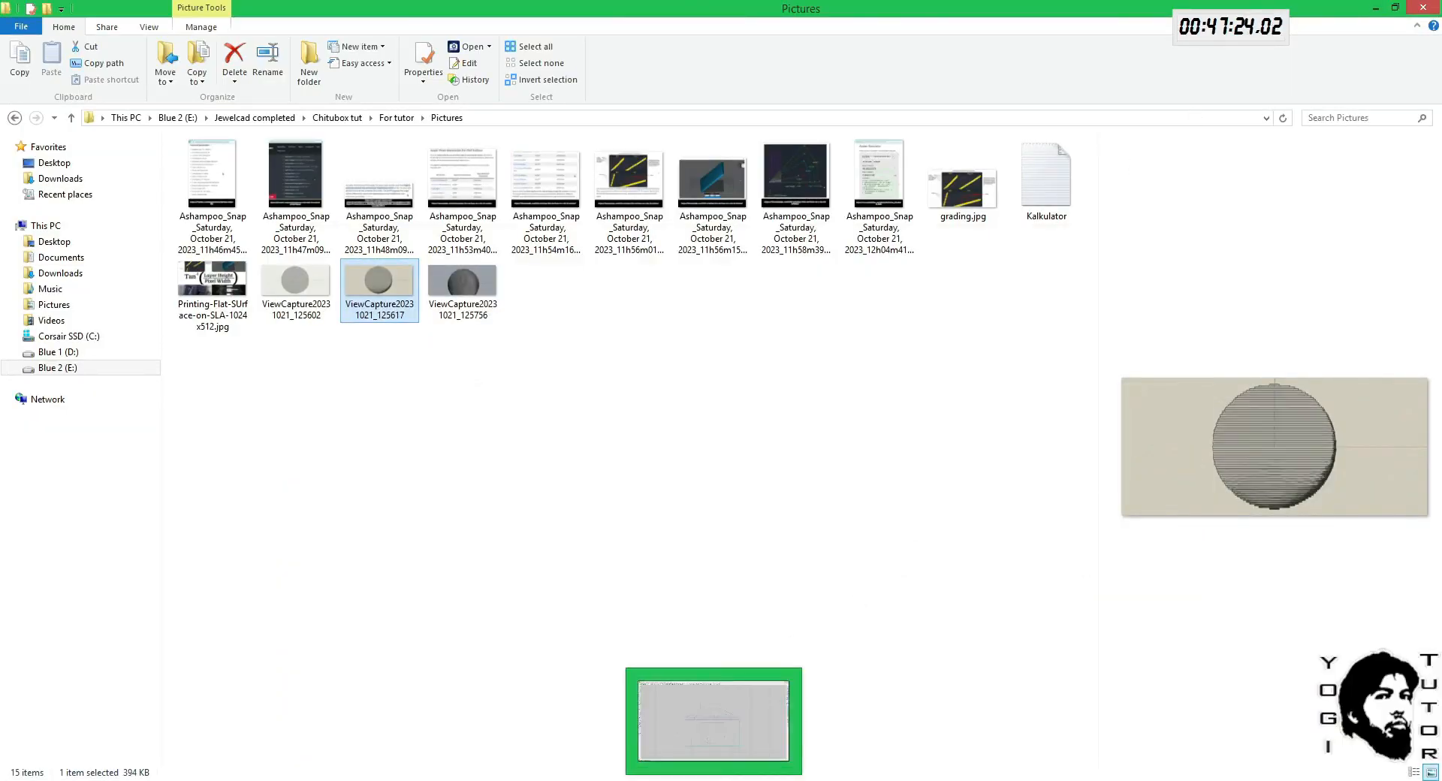
{"action": "left_click", "coordinate": [714, 779]}
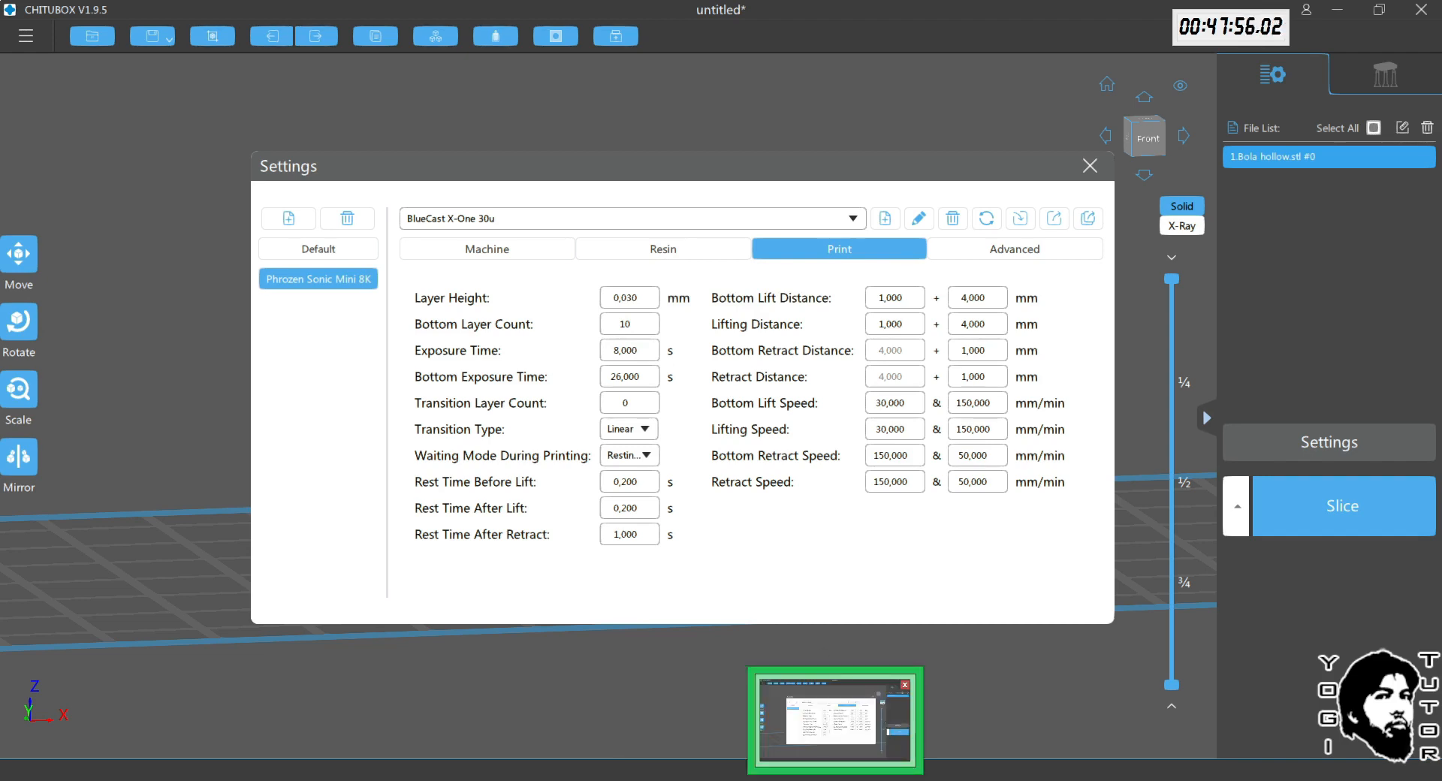
Step: Switch from CHITUBOX to JewelCAD and show the build plate and sphere shaded and enlarged in the Front view
{"action": "left_click", "coordinate": [736, 780]}
{"action": "scroll", "coordinate": [808, 413], "scroll_direction": "up", "scroll_amount": 1}
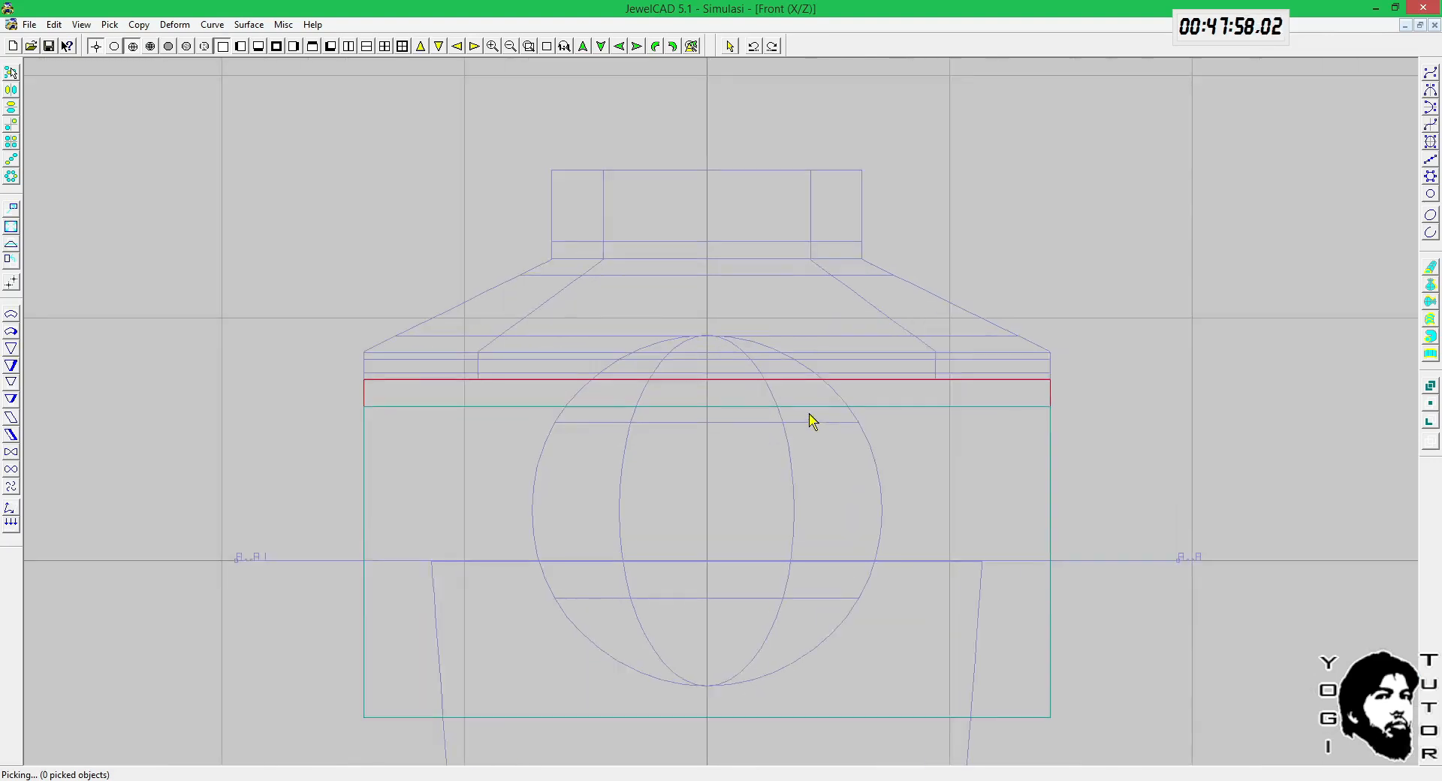
{"action": "scroll", "coordinate": [809, 412], "scroll_direction": "up", "scroll_amount": 1}
{"action": "scroll", "coordinate": [883, 413], "scroll_direction": "up", "scroll_amount": 2}
{"action": "key", "text": "F12"}
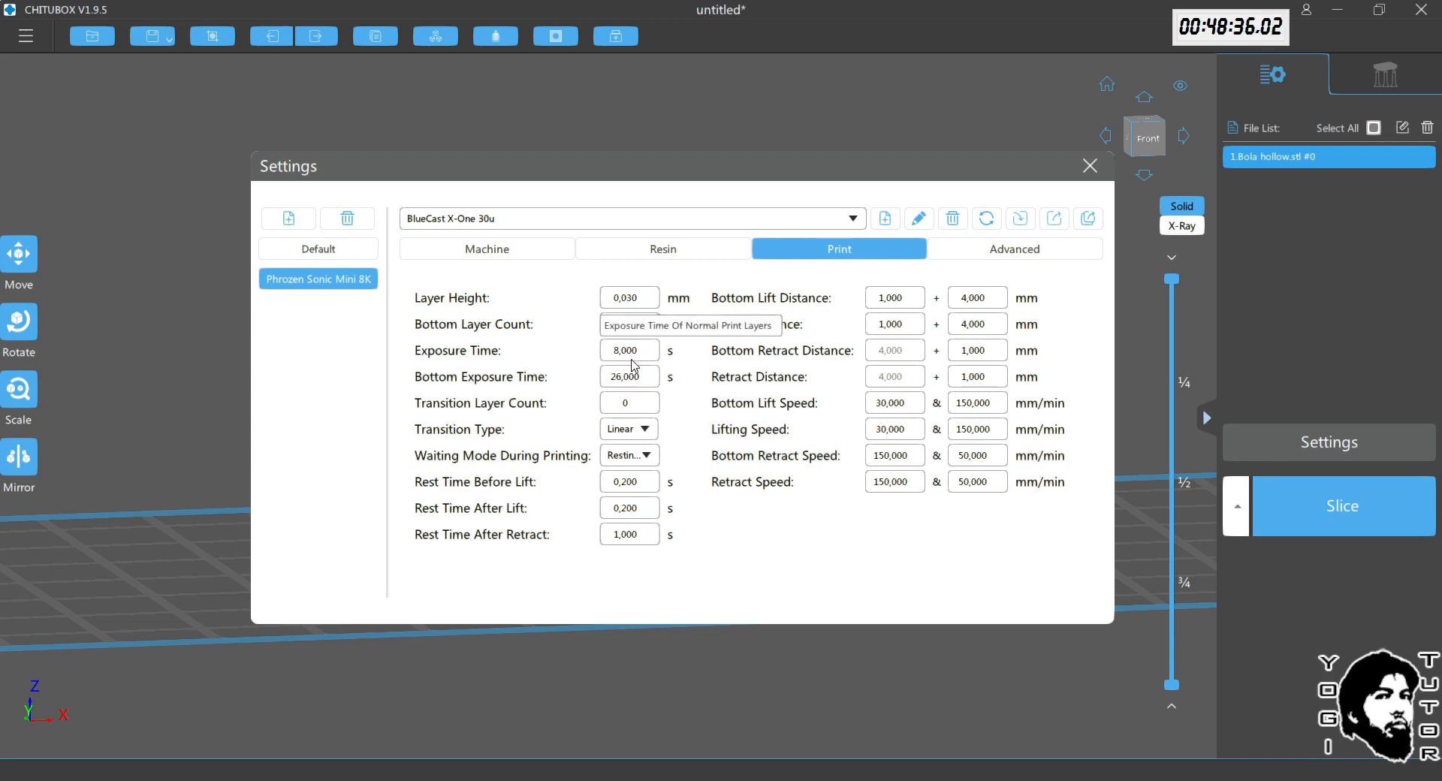
Step: Compare the shaded sphere and build plate in JewelCAD with the normal and bottom exposure times in CHITUBOX
{"action": "left_click", "coordinate": [769, 780]}
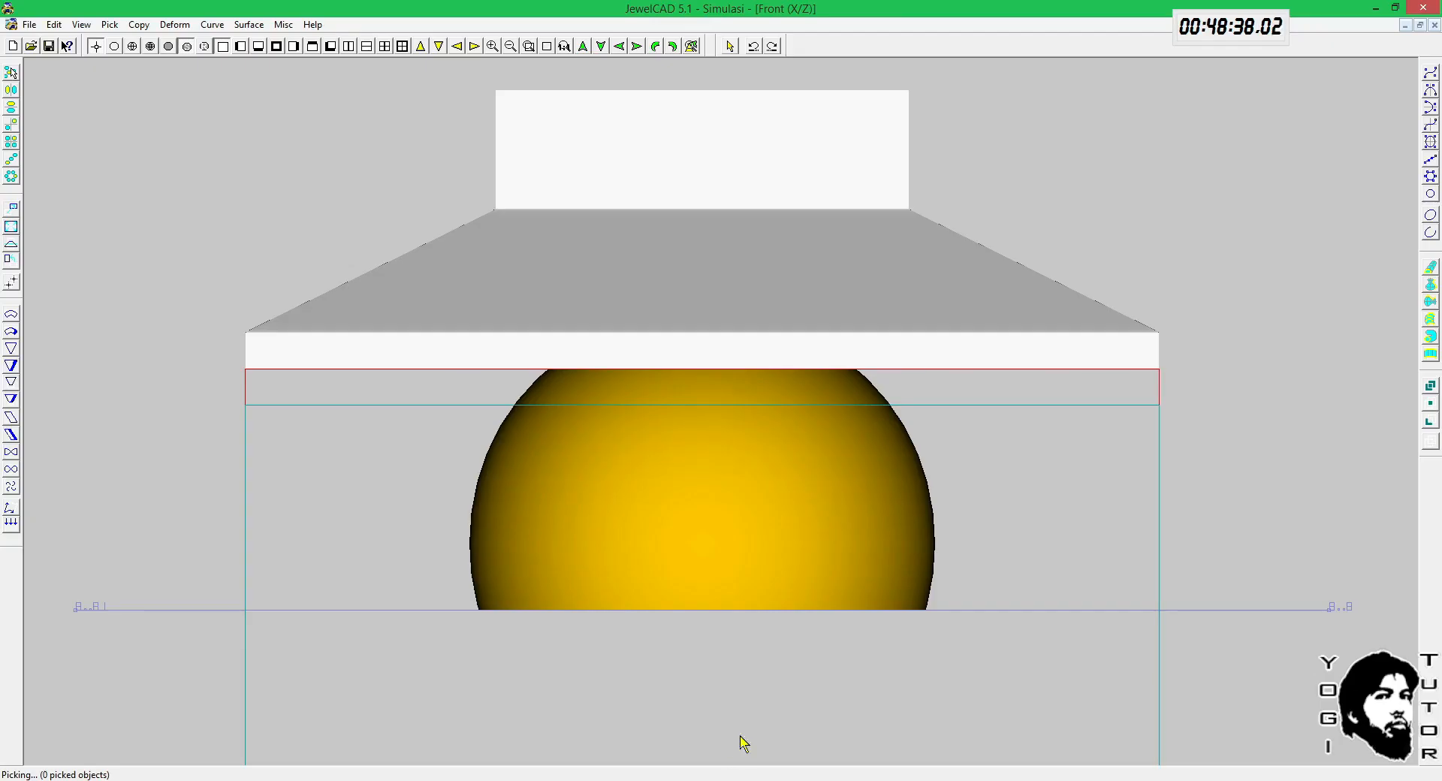
{"action": "scroll", "coordinate": [776, 465], "scroll_direction": "down", "scroll_amount": 1}
{"action": "key", "text": "F12"}
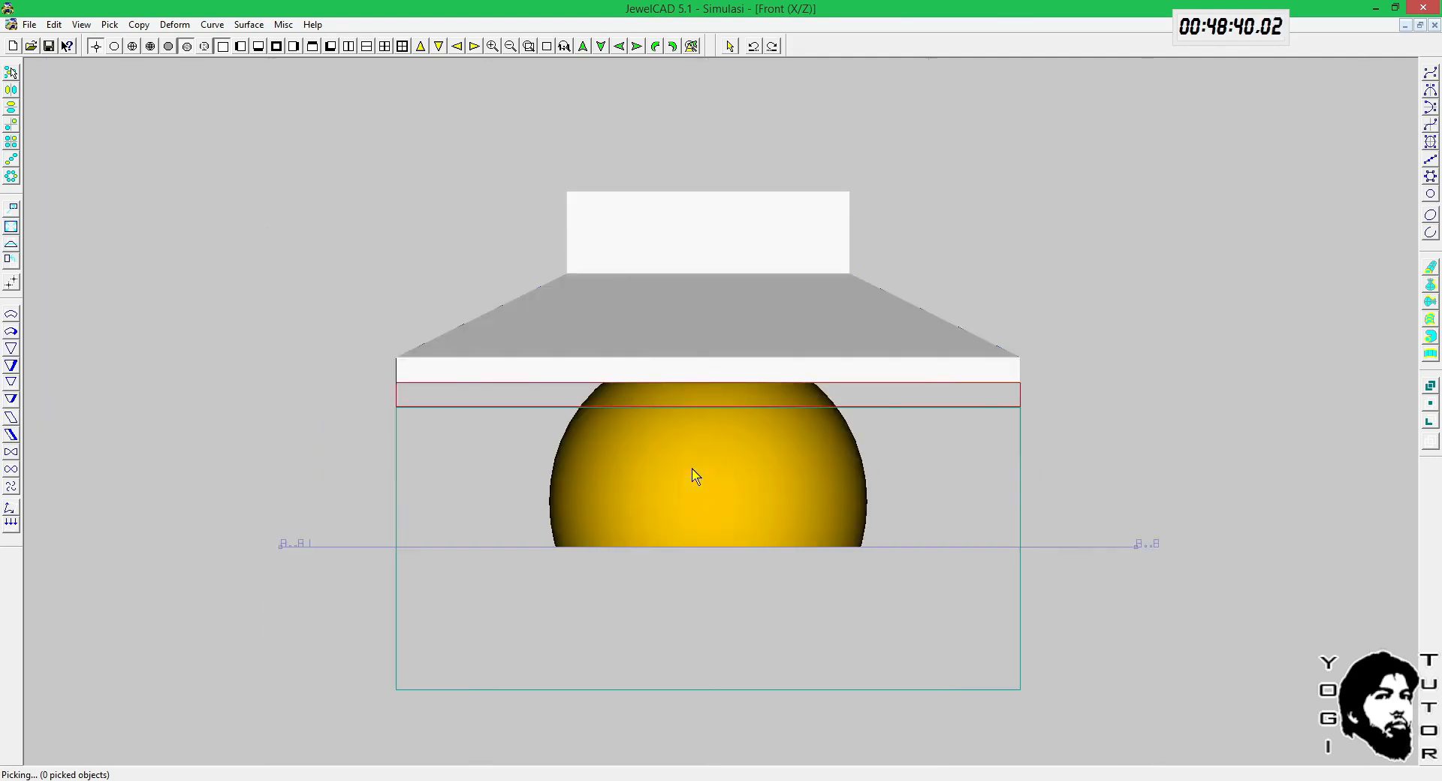
{"action": "middle_click_drag", "start_coordinate": [692, 467], "coordinate": [693, 390]}
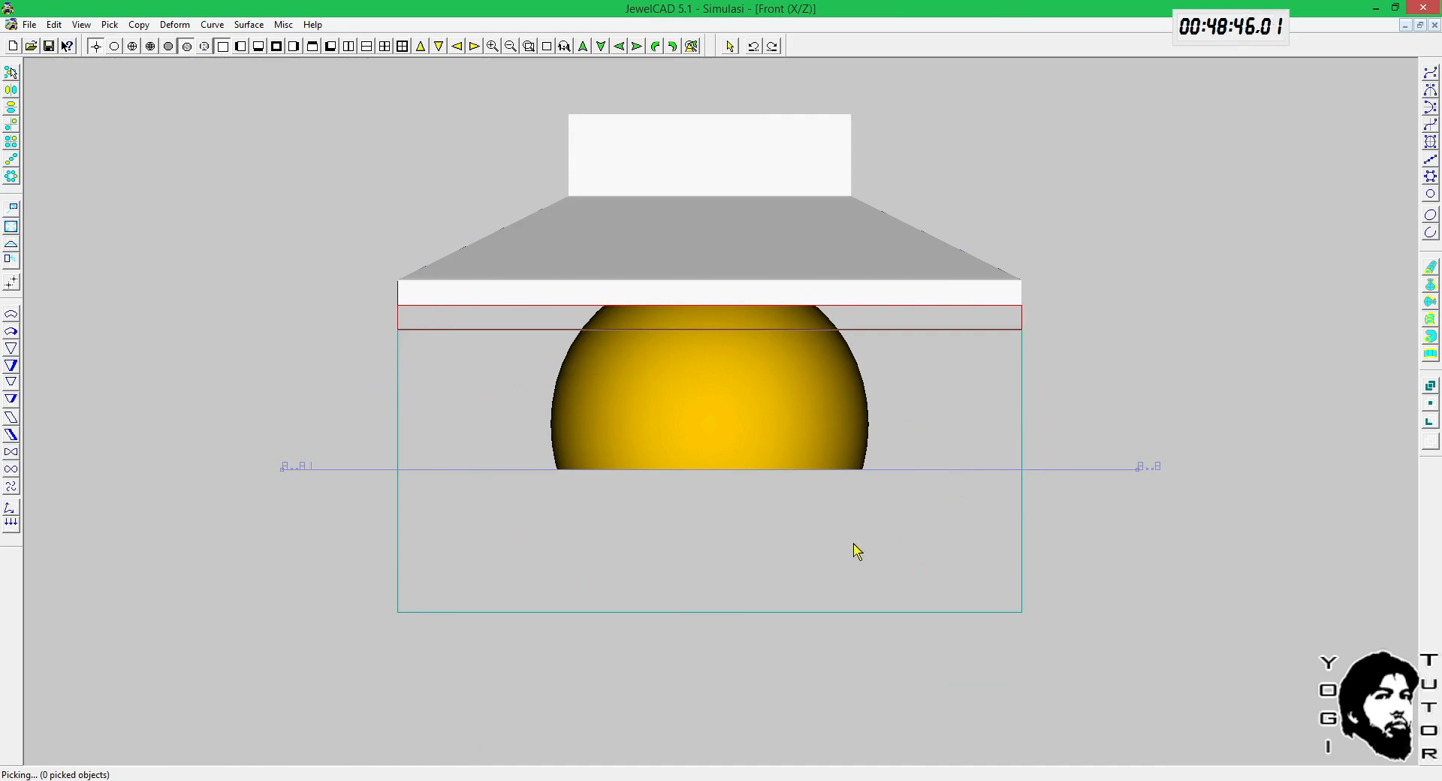
{"action": "key", "text": "alt+Tab"}
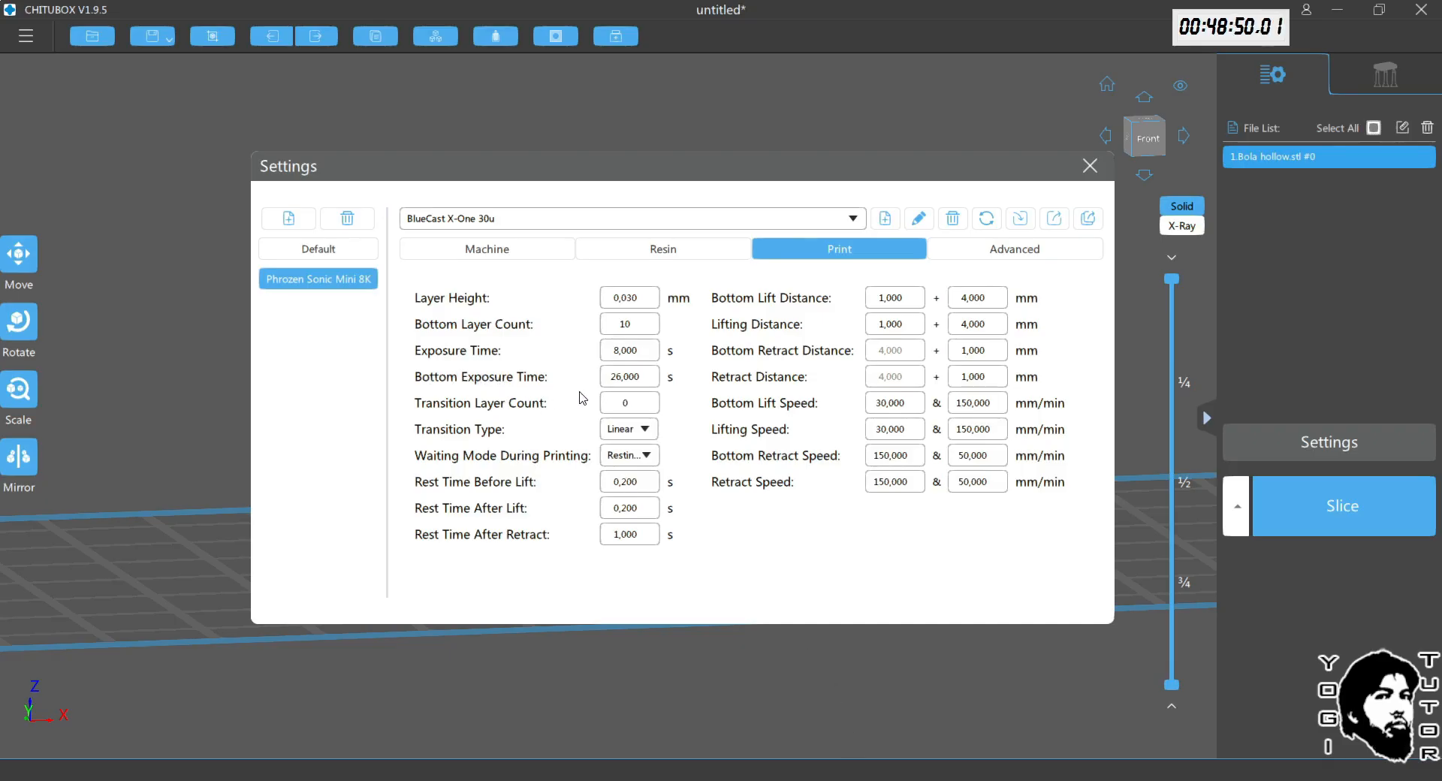
{"action": "mouse_move", "coordinate": [726, 777]}
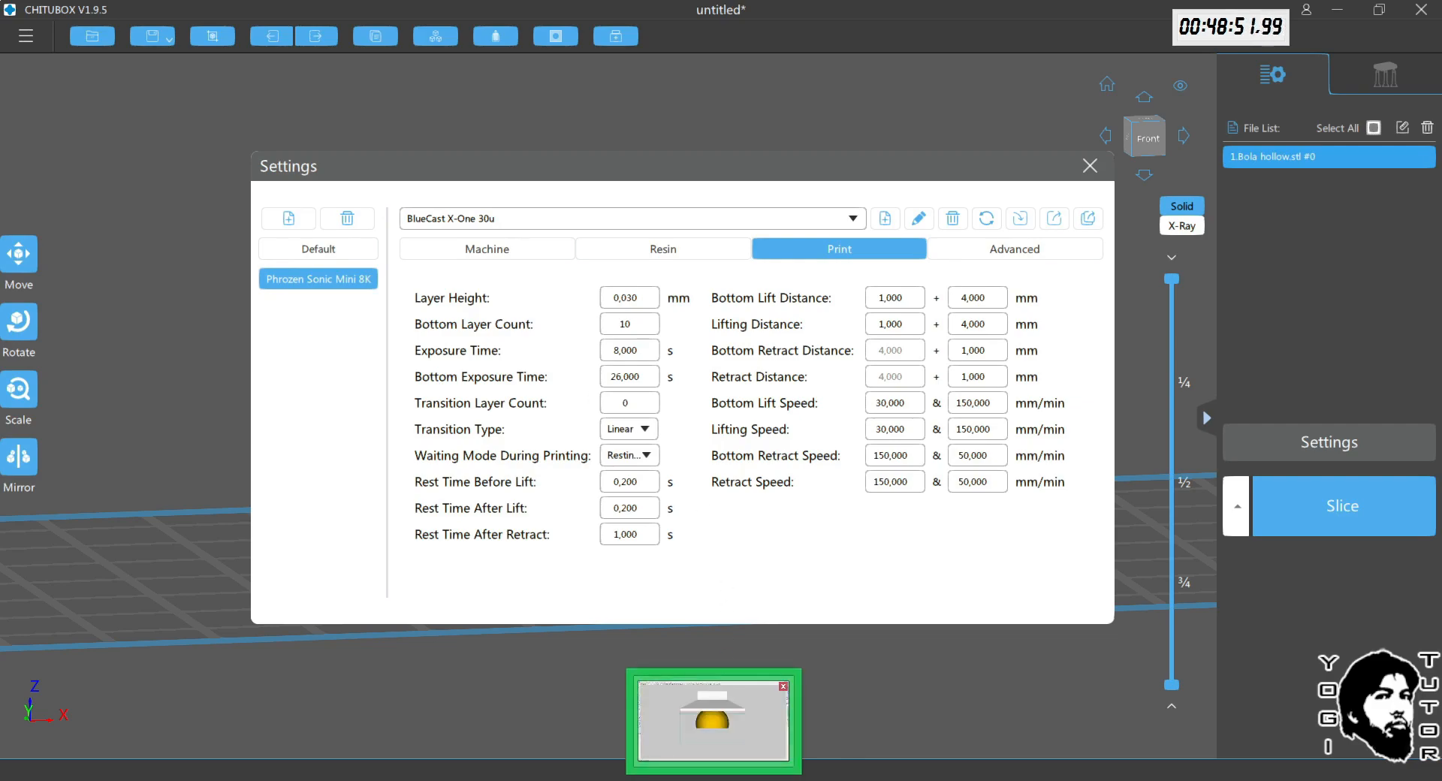
{"action": "left_click", "coordinate": [713, 721]}
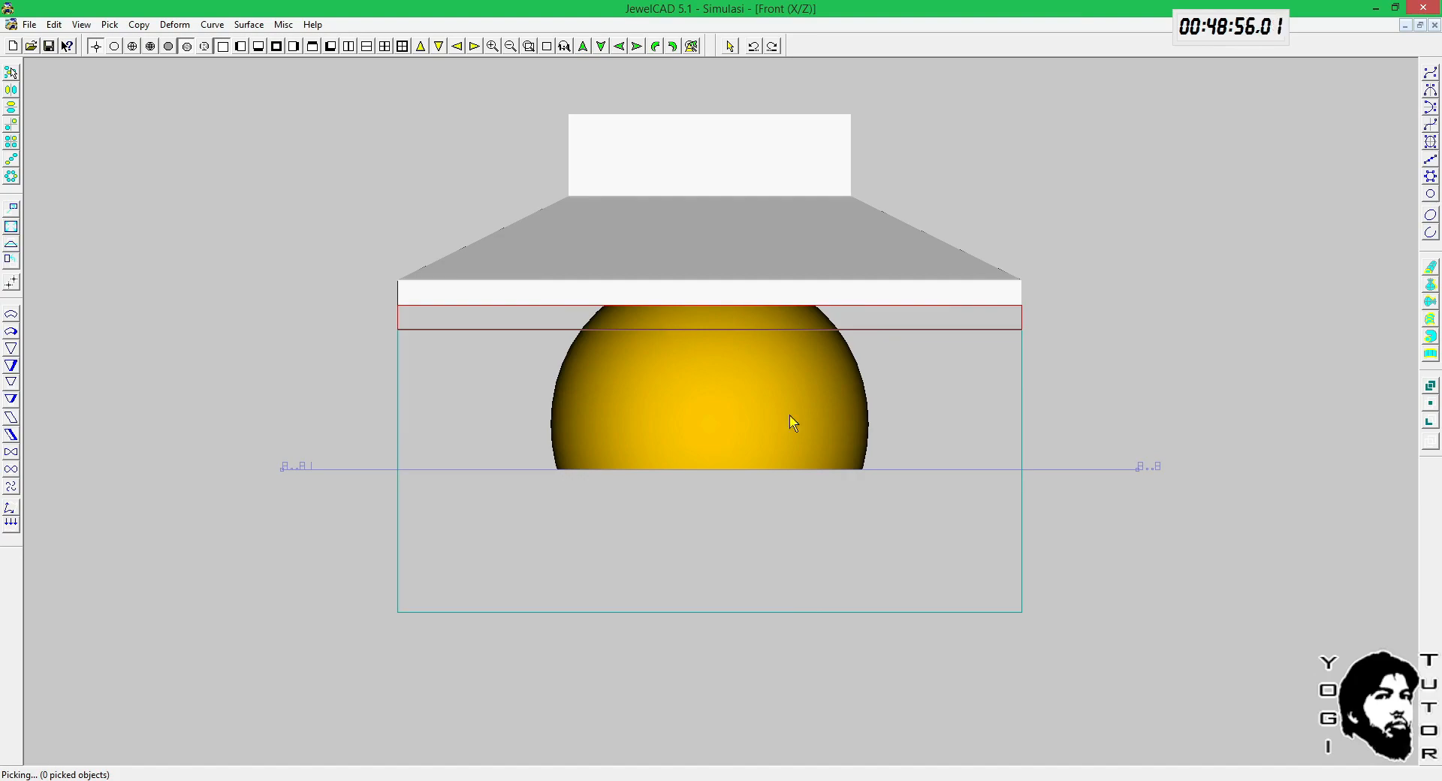
{"action": "left_click", "coordinate": [834, 762]}
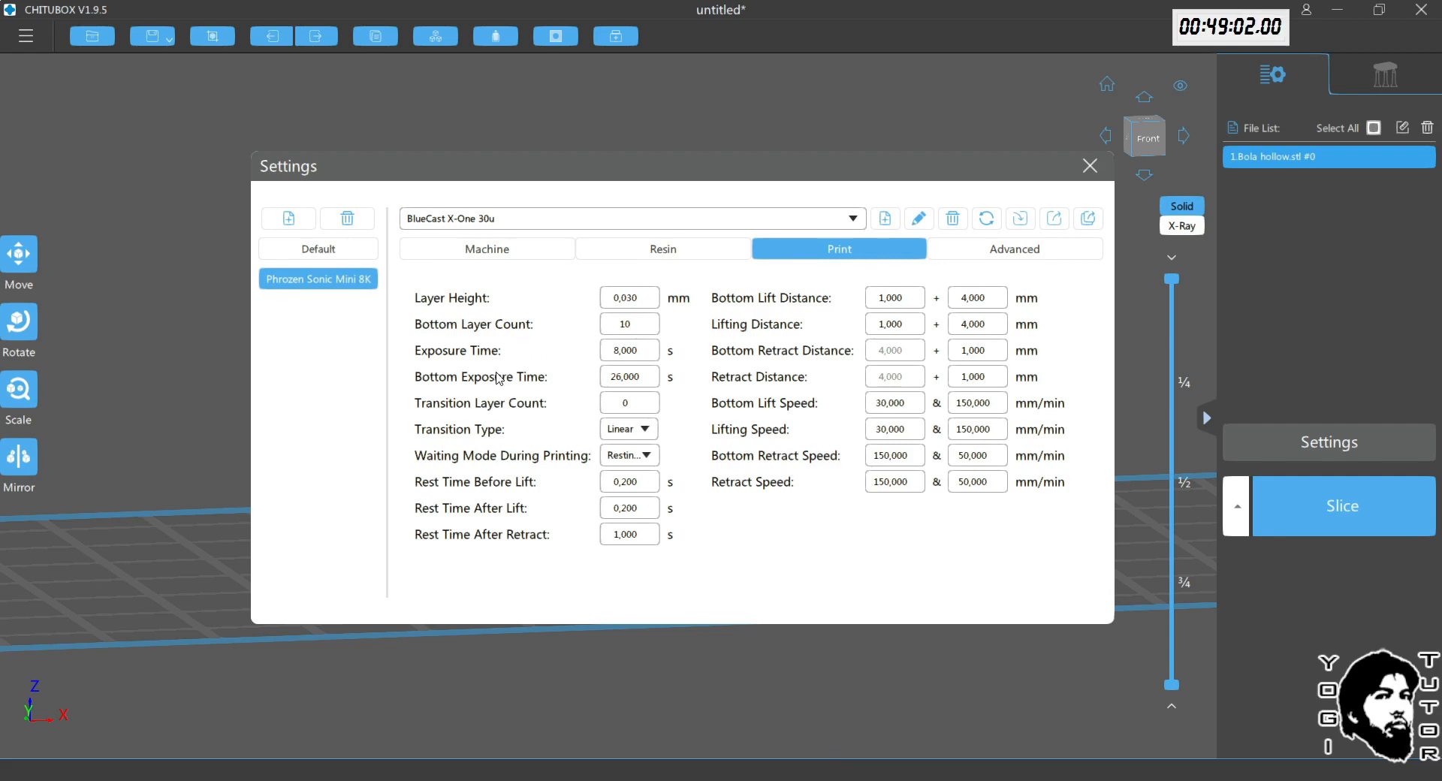
Step: Examine the bottom exposure time, exposure time, bottom layer count and transition layer count of the BlueCast X-One 30u profile
{"action": "mouse_move", "coordinate": [641, 387]}
{"action": "mouse_move", "coordinate": [632, 361]}
{"action": "mouse_move", "coordinate": [631, 335]}
{"action": "mouse_move", "coordinate": [629, 414]}
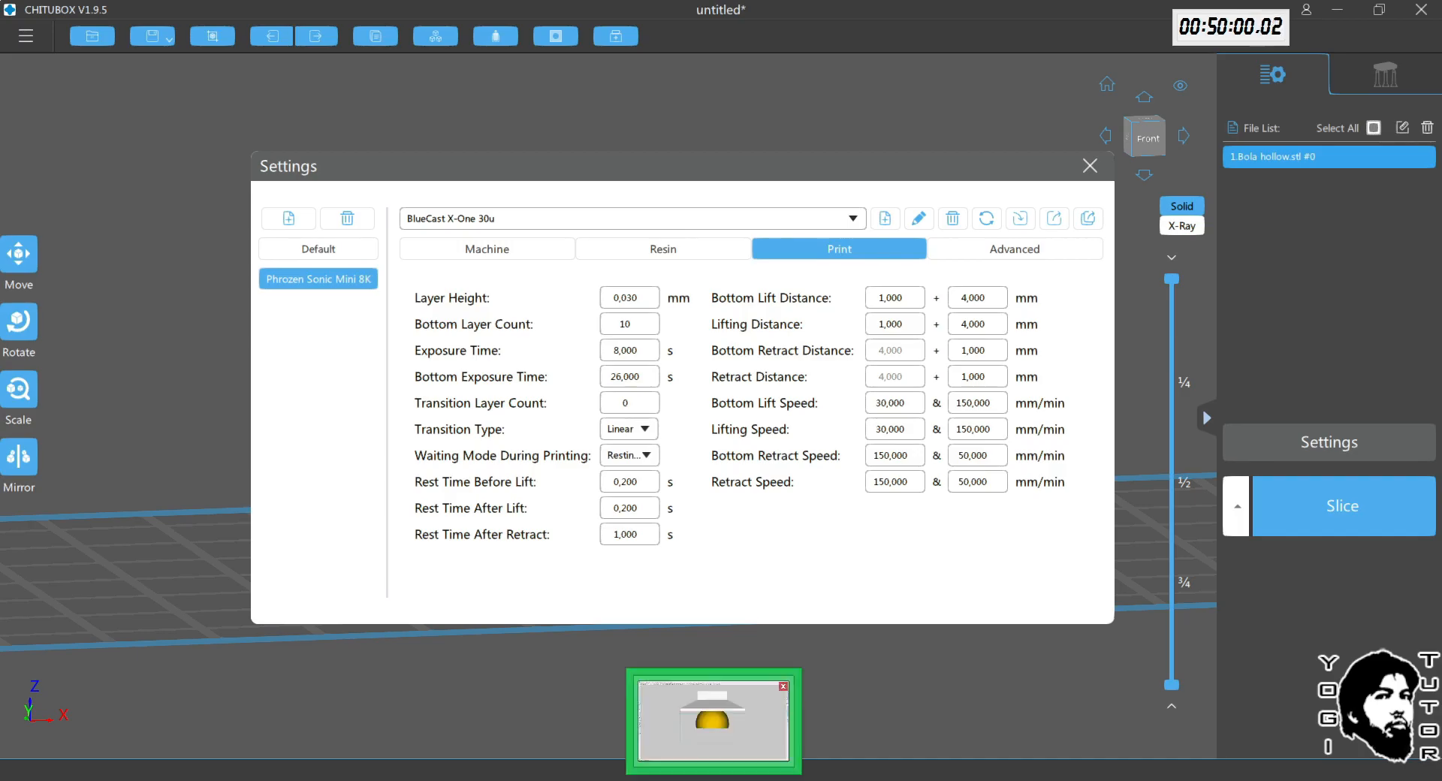
Step: Switch to JewelCAD, move the large rectangle 1.2 down from the red band in shaded display, and bring it back against the band
{"action": "left_click", "coordinate": [713, 717]}
{"action": "key", "text": "F10"}
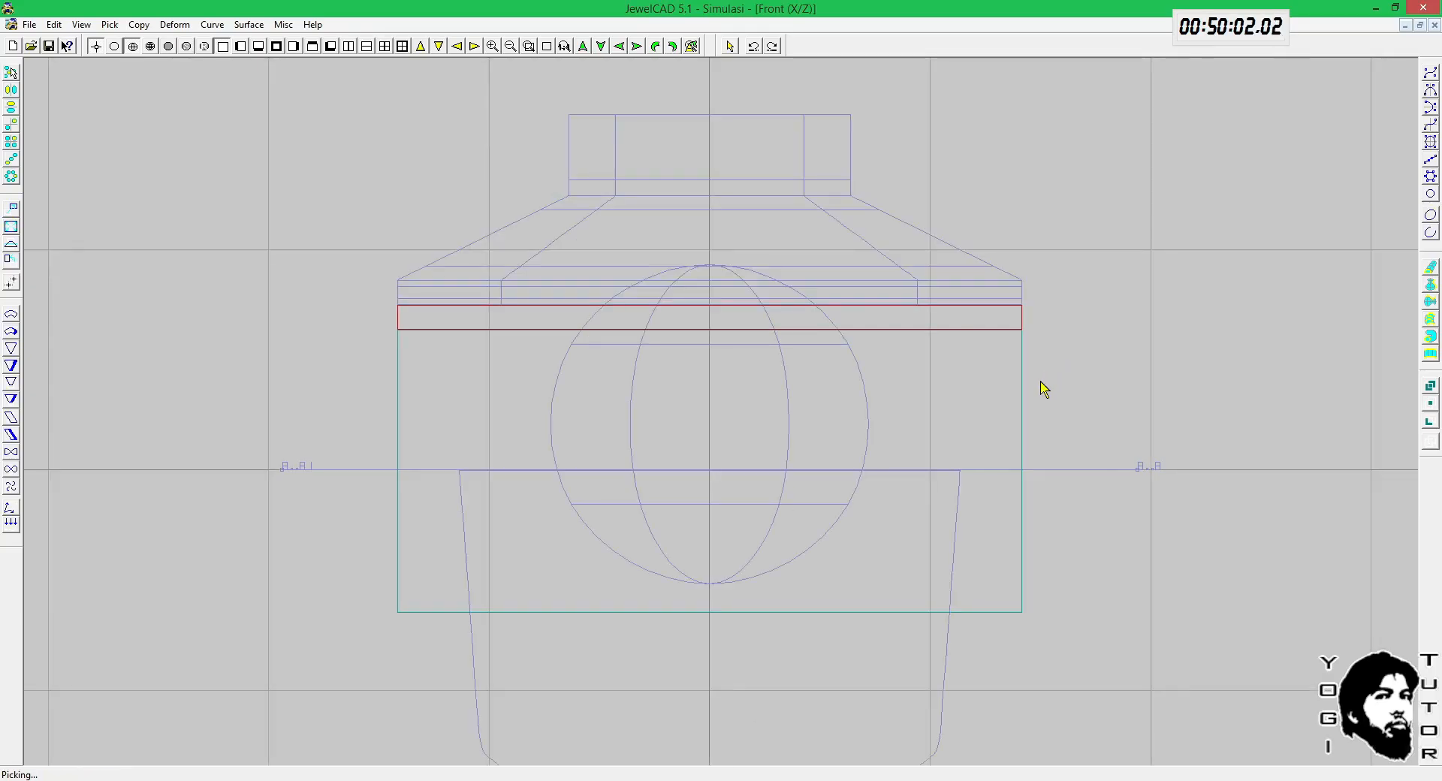
{"action": "left_click_drag", "start_coordinate": [1044, 382], "coordinate": [982, 400]}
{"action": "key", "text": "m"}
{"action": "left_click_drag", "start_coordinate": [1058, 363], "coordinate": [1063, 392]}
{"action": "key", "text": "F10"}
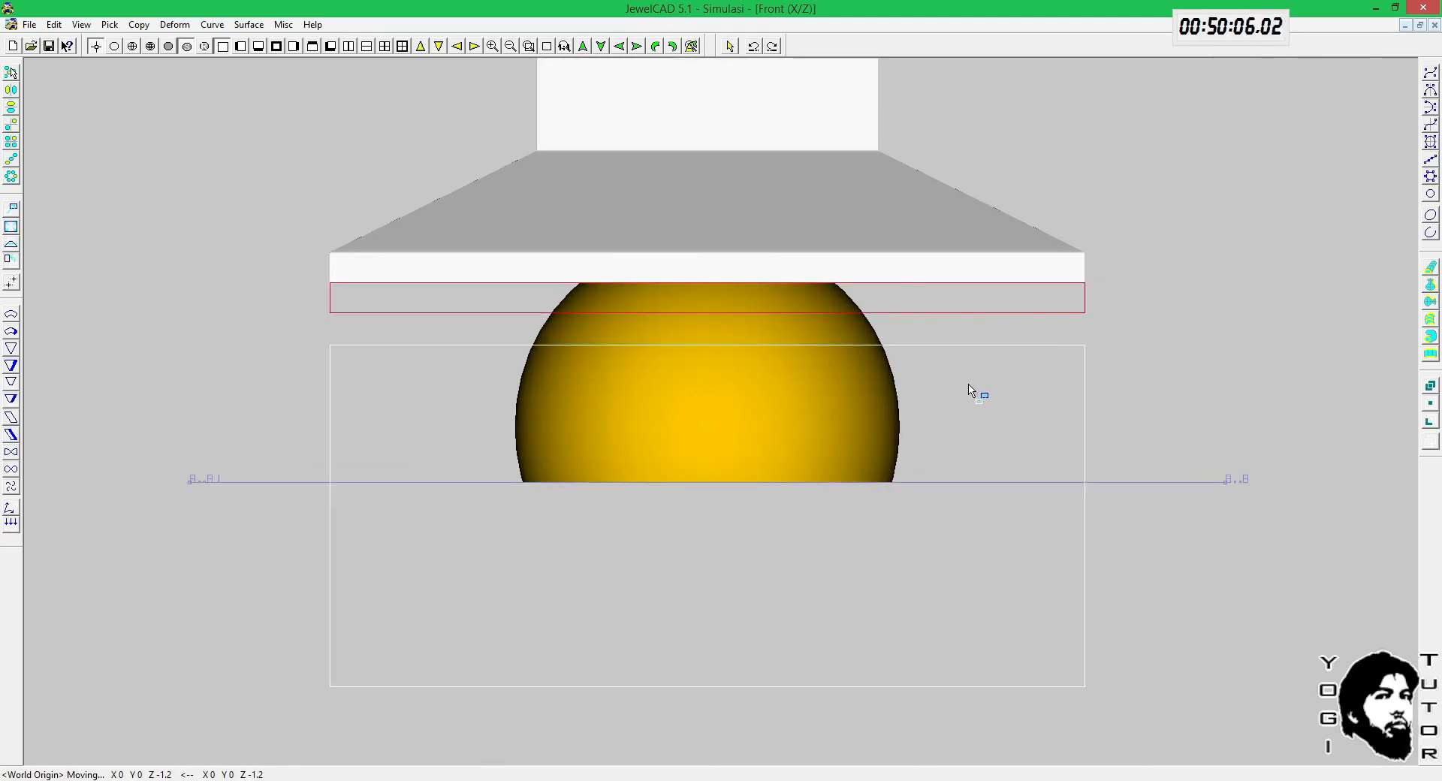
{"action": "scroll", "coordinate": [801, 325], "scroll_direction": "up", "scroll_amount": 1}
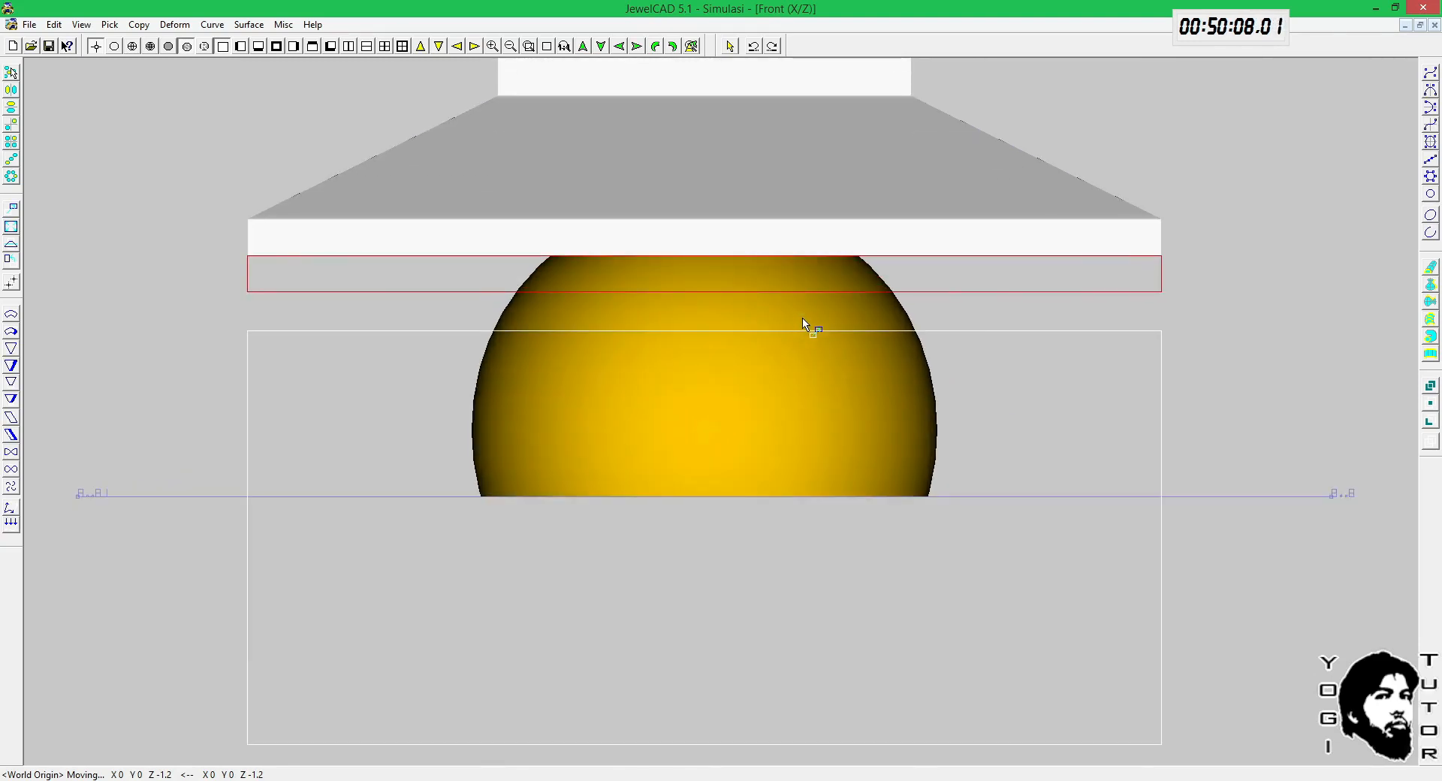
{"action": "left_click_drag", "start_coordinate": [802, 325], "coordinate": [805, 260]}
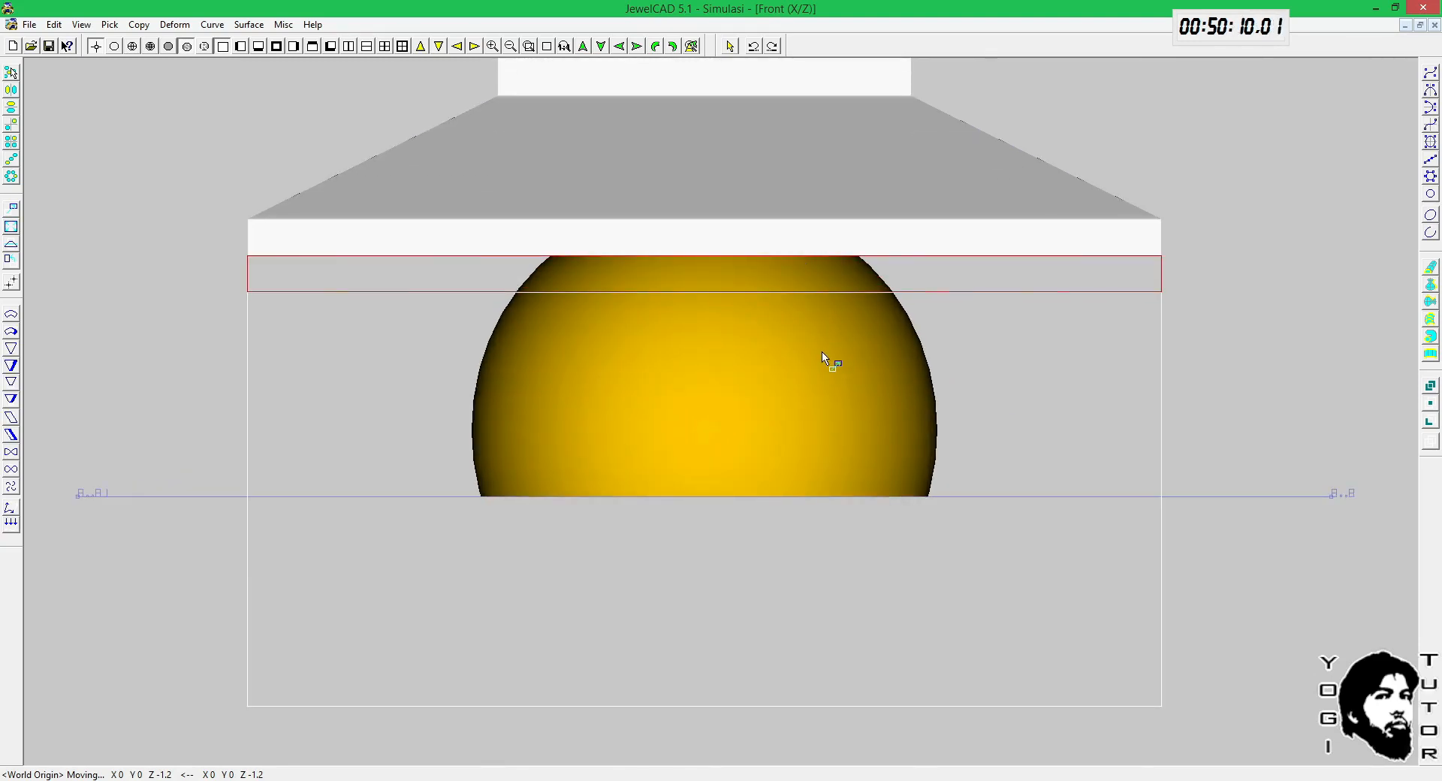
Step: Move the large rectangle 1.82 below the red band, return it against the band, and compare with the transition settings in CHITUBOX
{"action": "mouse_move", "coordinate": [1081, 321]}
{"action": "left_mouse_down"}
{"action": "mouse_move", "coordinate": [1082, 375]}
{"action": "mouse_move", "coordinate": [1005, 374]}
{"action": "left_mouse_up"}
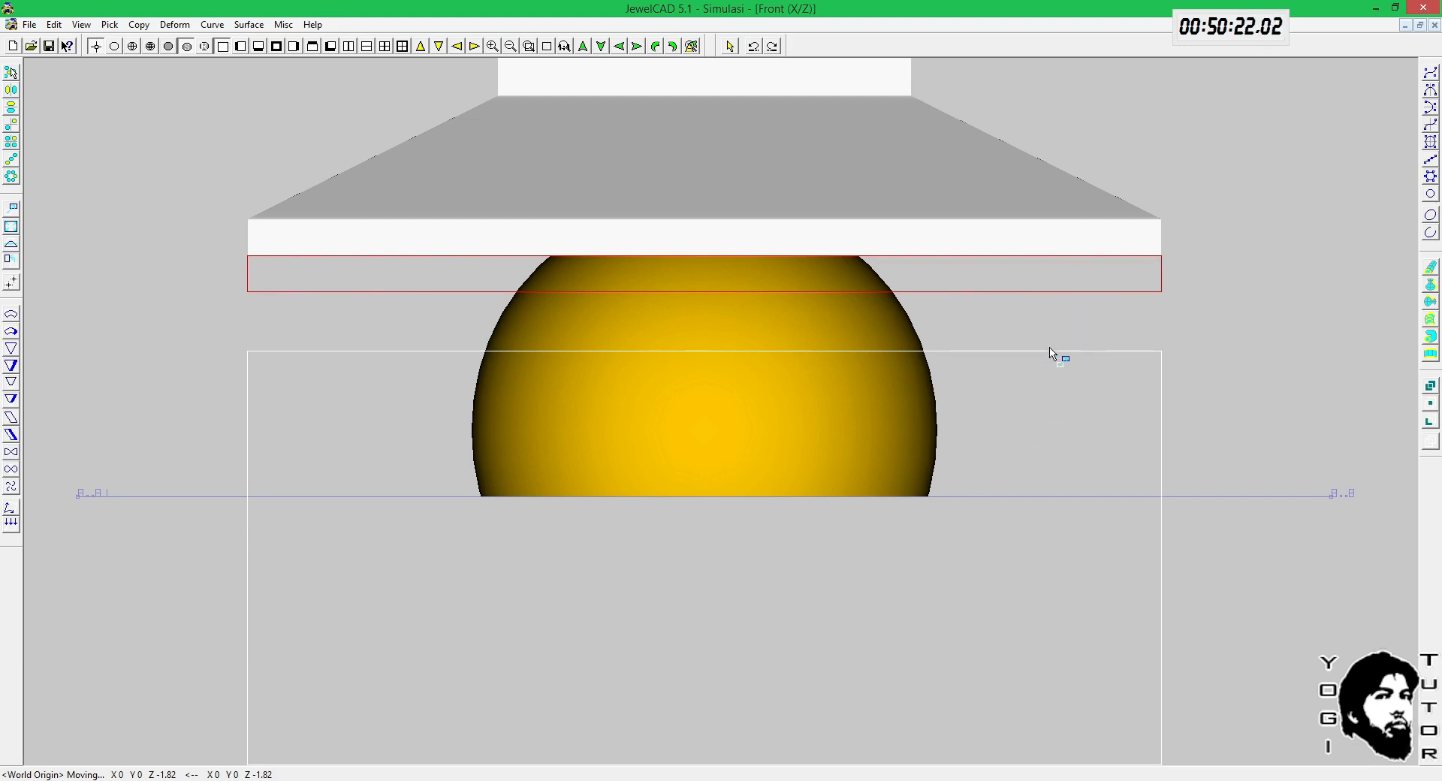
{"action": "left_click", "coordinate": [835, 780]}
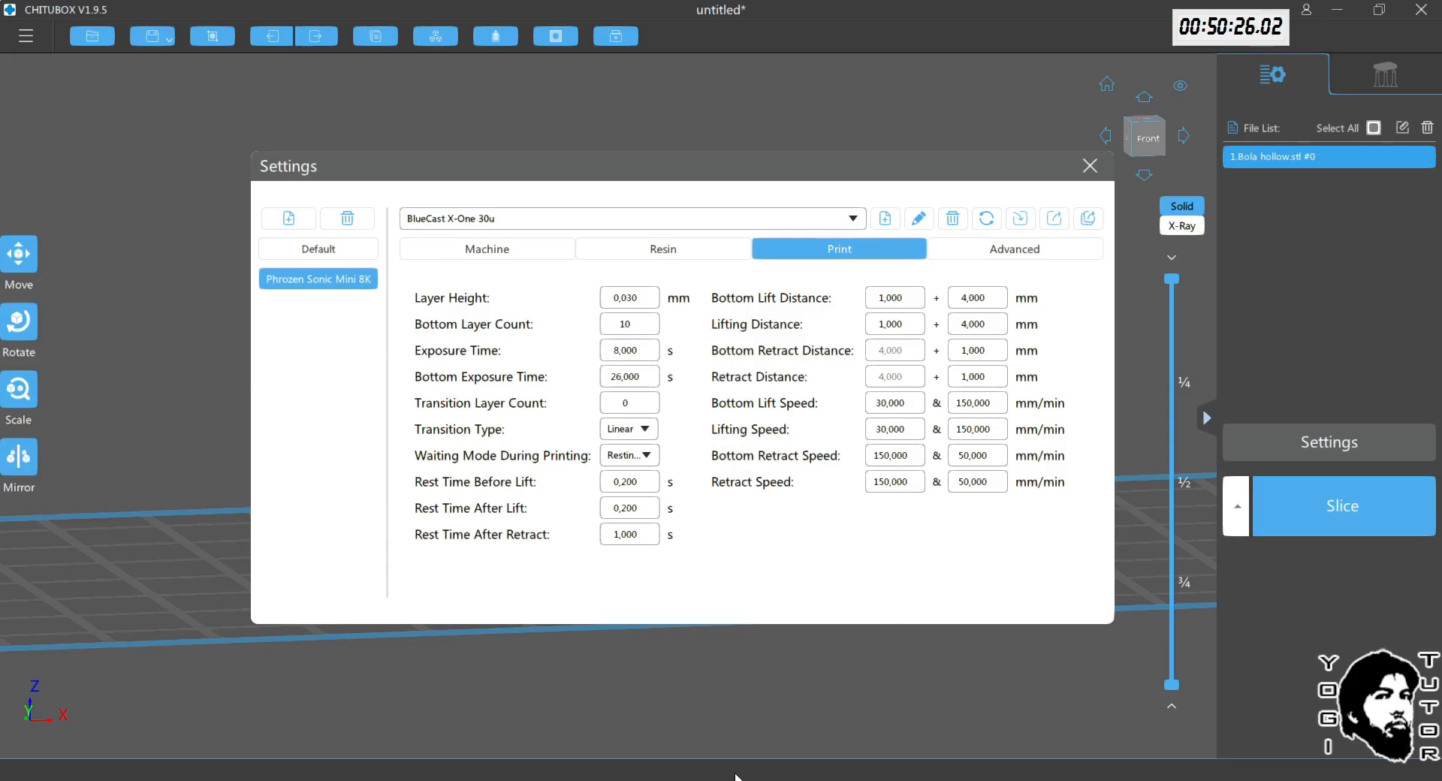
{"action": "left_click", "coordinate": [740, 779]}
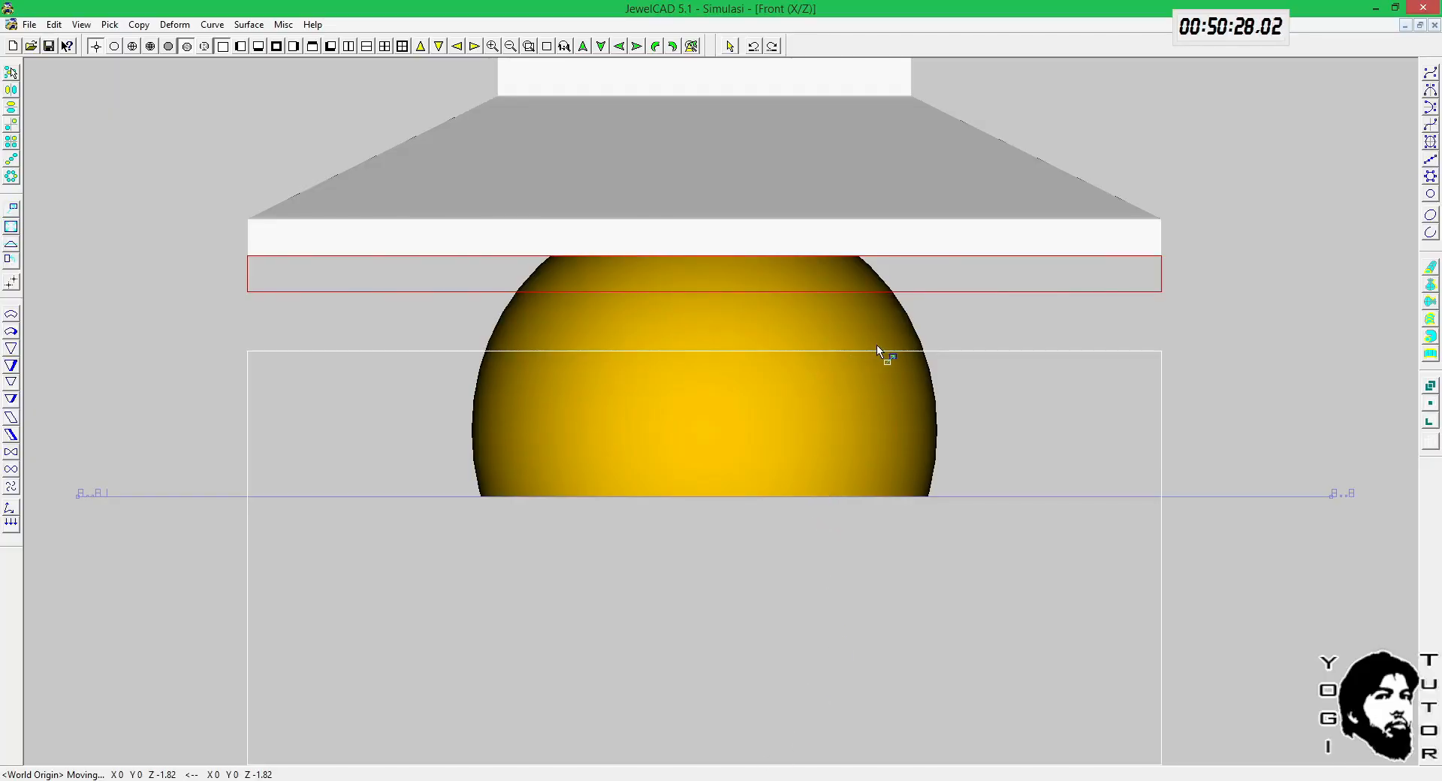
{"action": "left_click_drag", "start_coordinate": [877, 346], "coordinate": [709, 281]}
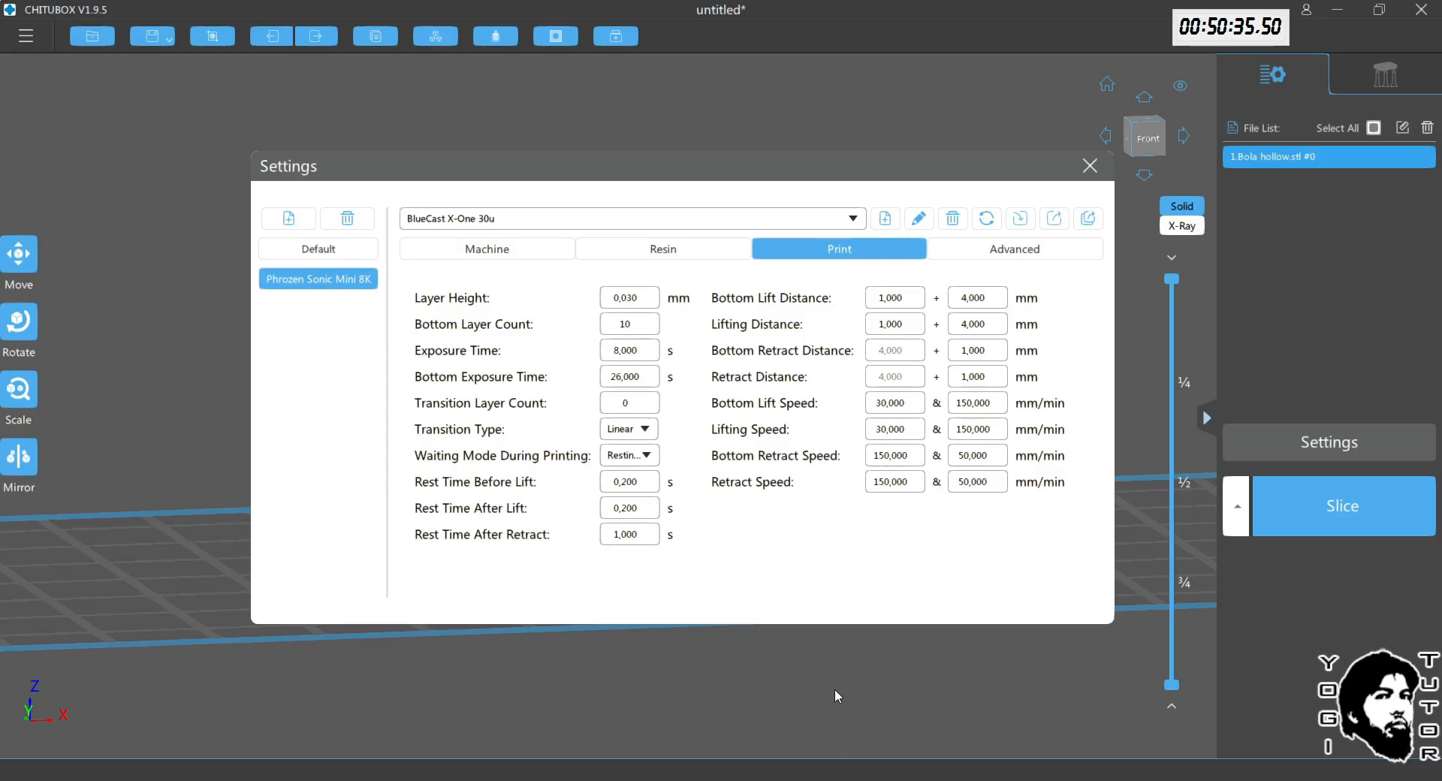
{"action": "left_click", "coordinate": [858, 773]}
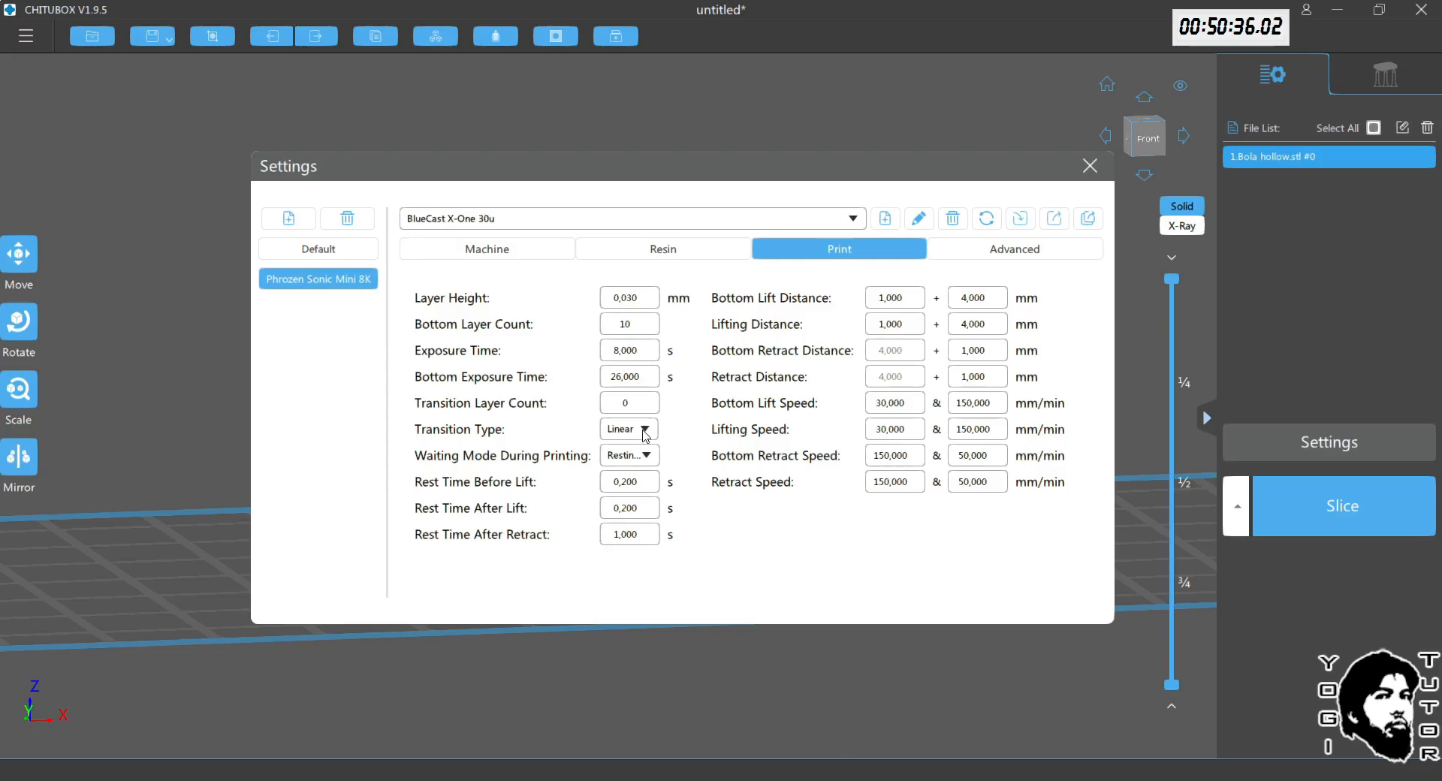
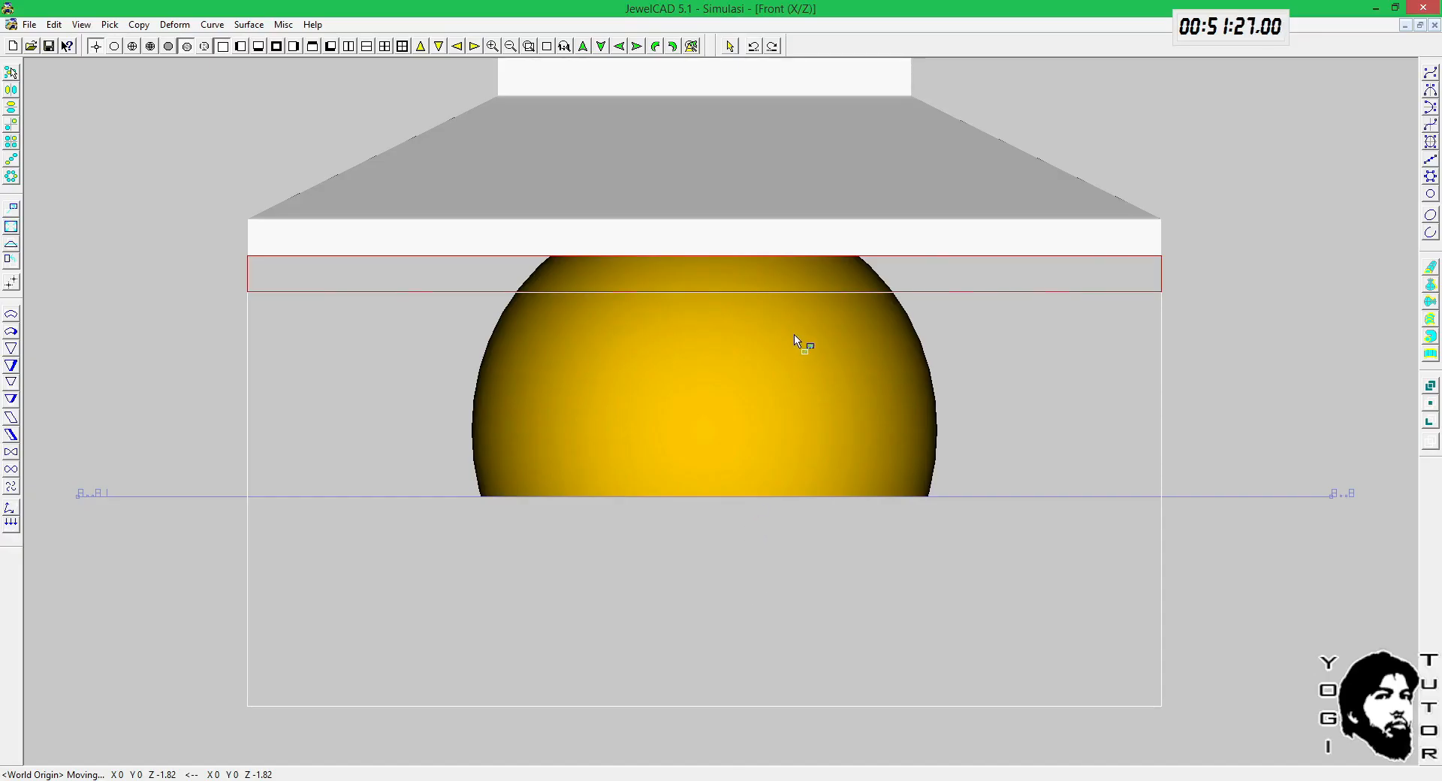
Step: In JewelCAD, pick the build plate, sphere and both rectangles and lower them in shaded display until the plate meets the vat's top
{"action": "left_click_drag", "start_coordinate": [799, 344], "coordinate": [984, 300]}
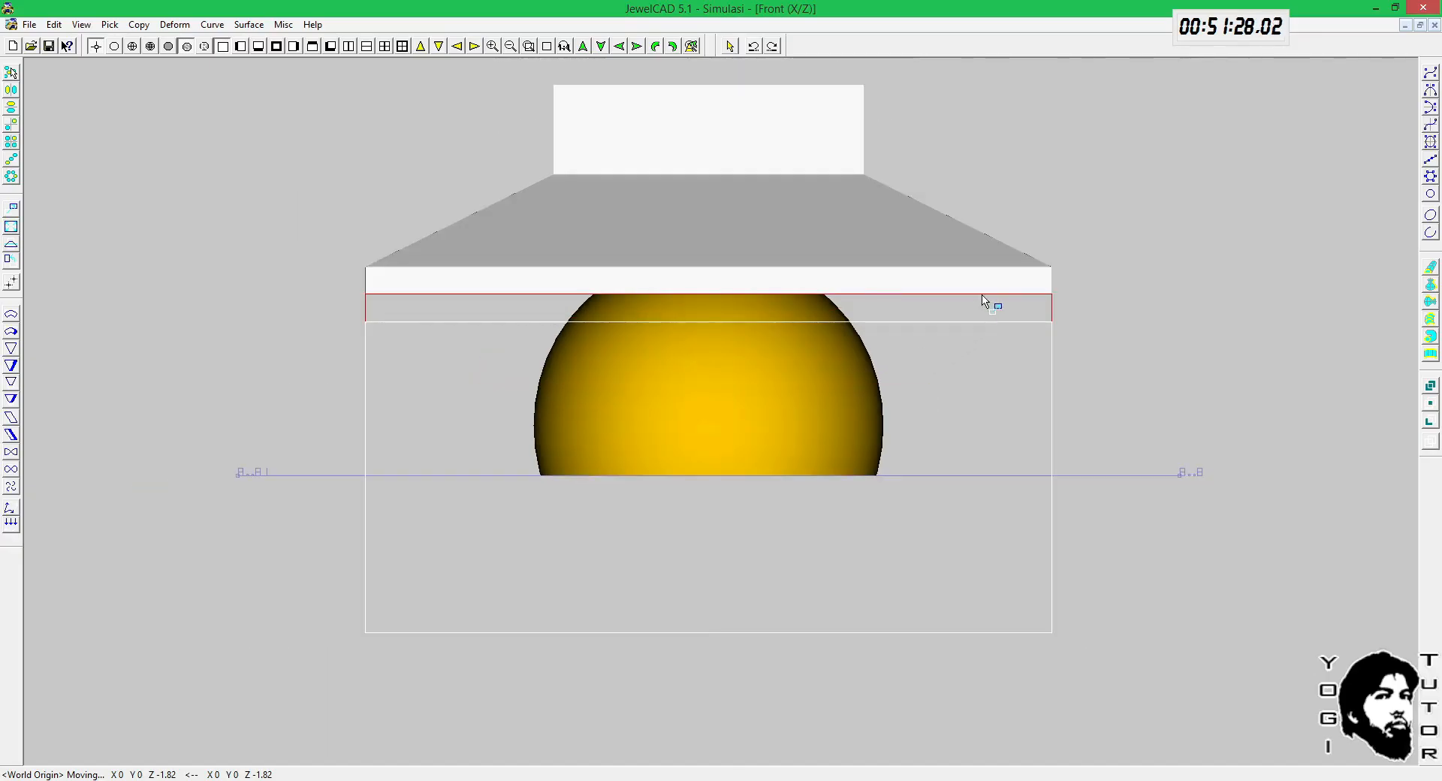
{"action": "key", "text": "F3"}
{"action": "key", "text": "space"}
{"action": "left_click_drag", "start_coordinate": [1066, 364], "coordinate": [445, 95]}
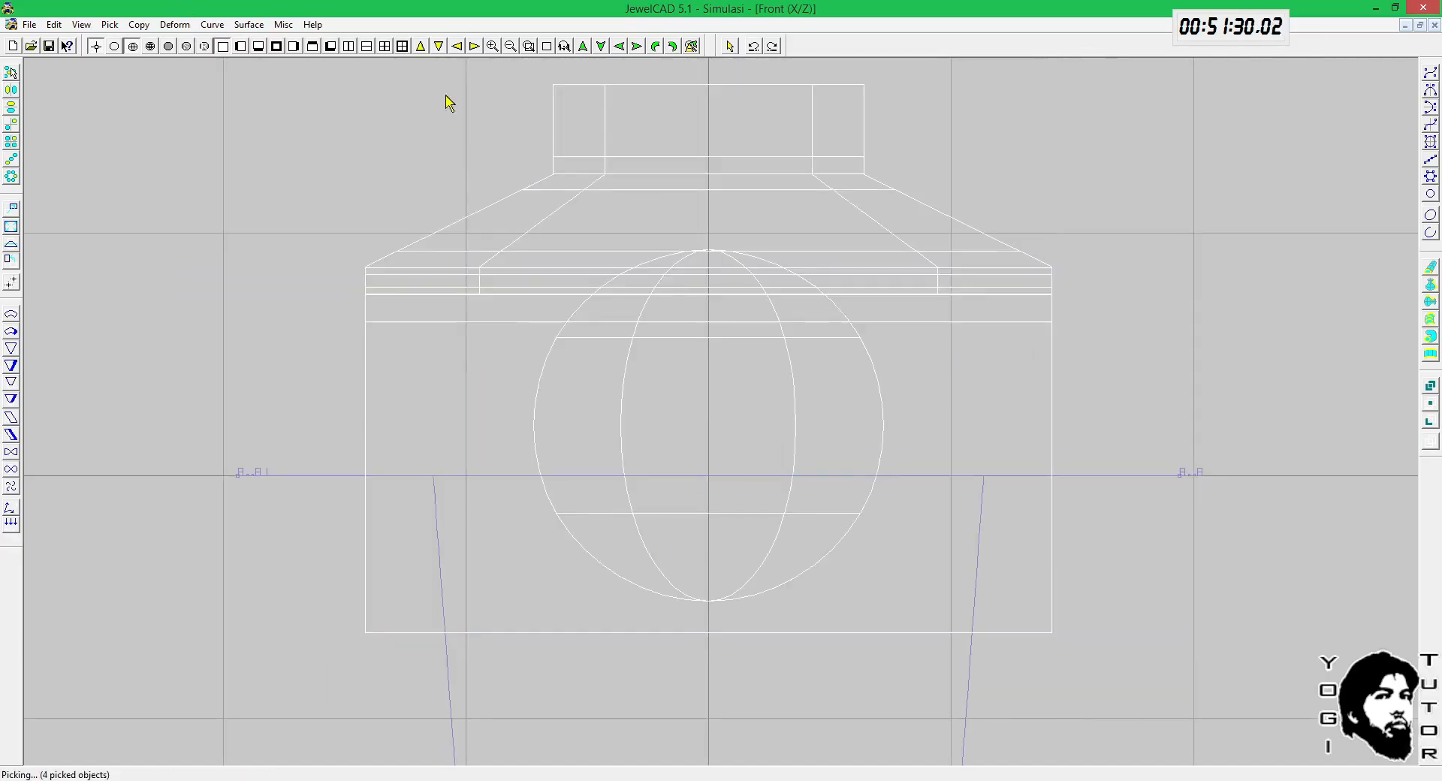
{"action": "key", "text": "F5"}
{"action": "key", "text": "space"}
{"action": "mouse_move", "coordinate": [841, 199]}
{"action": "left_mouse_down"}
{"action": "mouse_move", "coordinate": [846, 386]}
{"action": "mouse_move", "coordinate": [846, 332]}
{"action": "left_mouse_up"}
{"action": "left_click", "coordinate": [805, 780]}
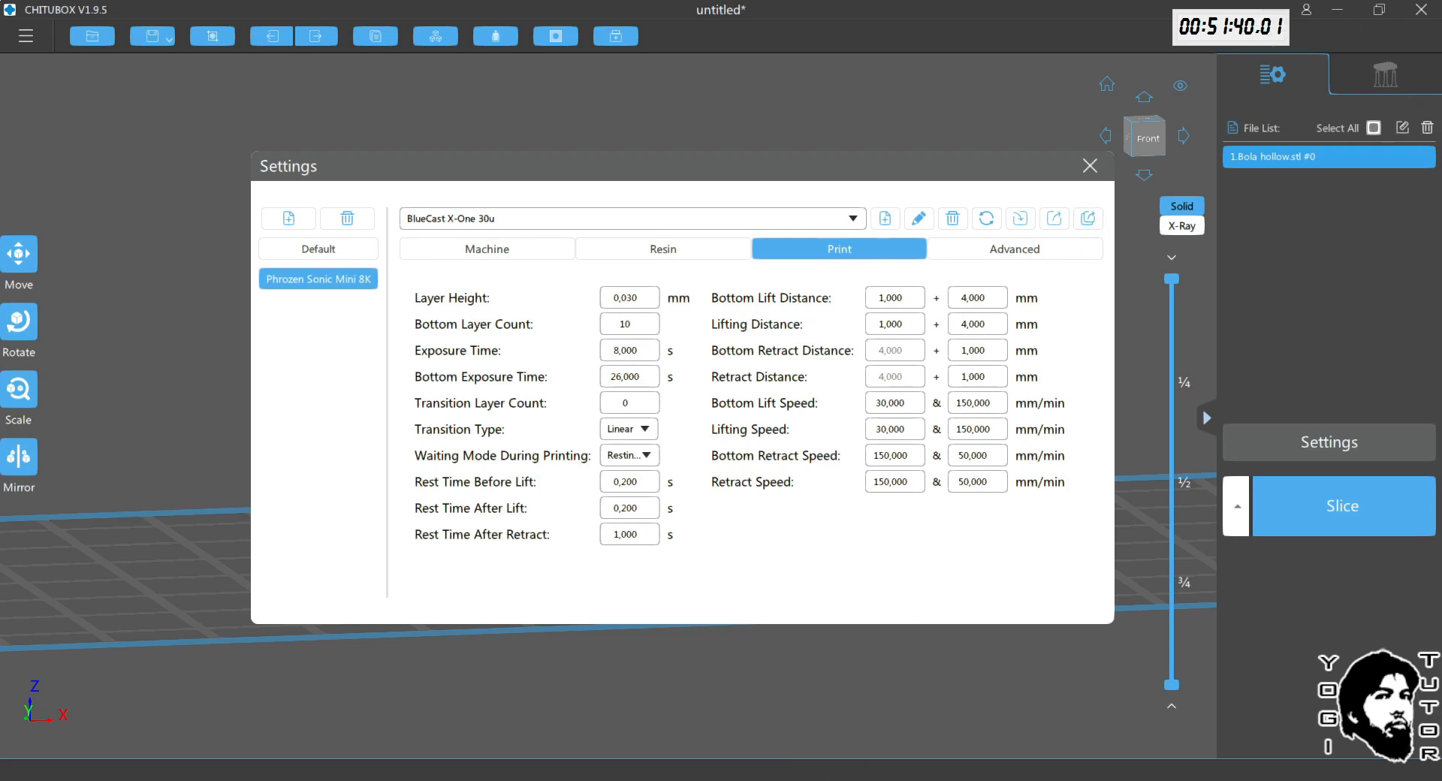
{"action": "key", "text": "alt+Tab"}
{"action": "left_click_drag", "start_coordinate": [908, 237], "coordinate": [905, 293]}
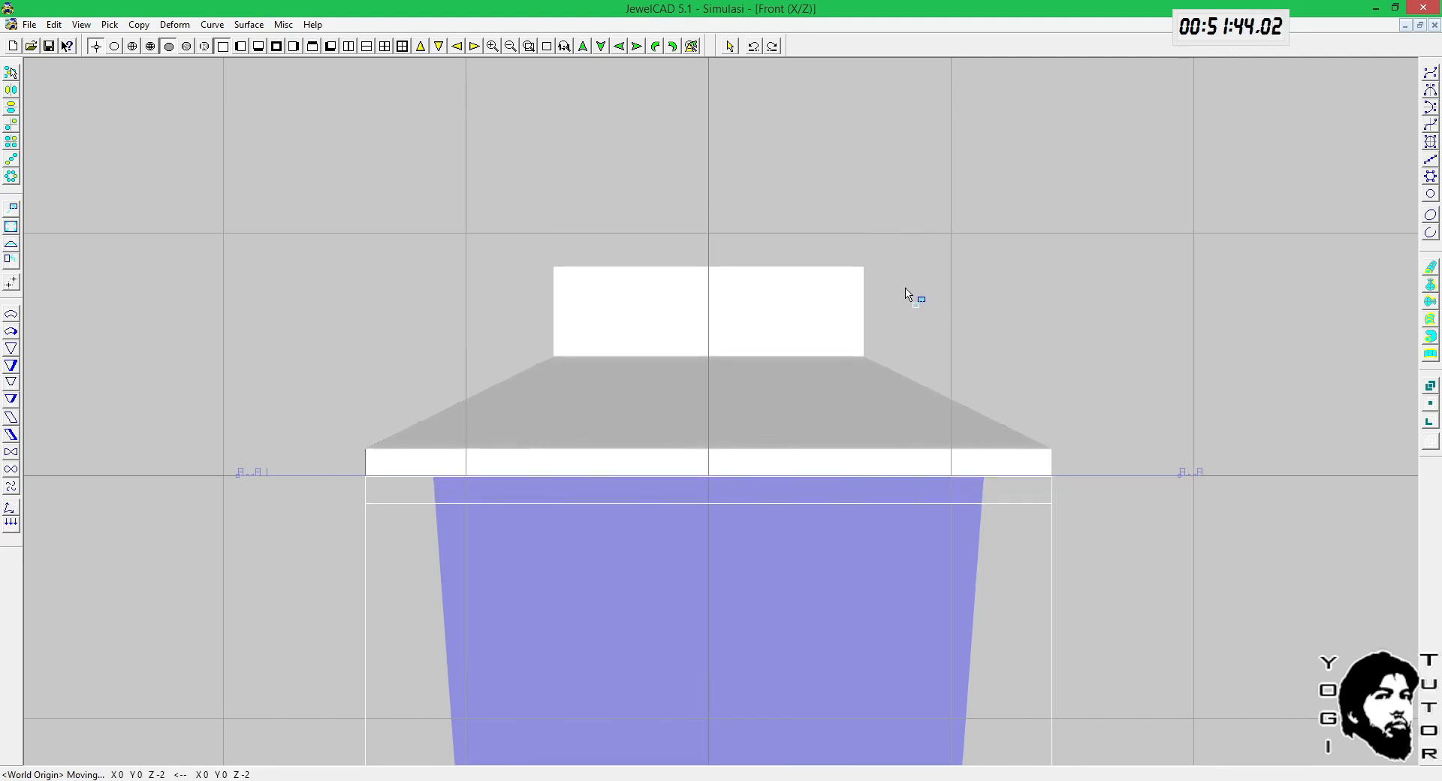
Step: Raise the picked build plate and sphere 1.45, undo the lift, and compare with the rest times in CHITUBOX
{"action": "scroll", "coordinate": [934, 540], "scroll_direction": "down", "scroll_amount": 2}
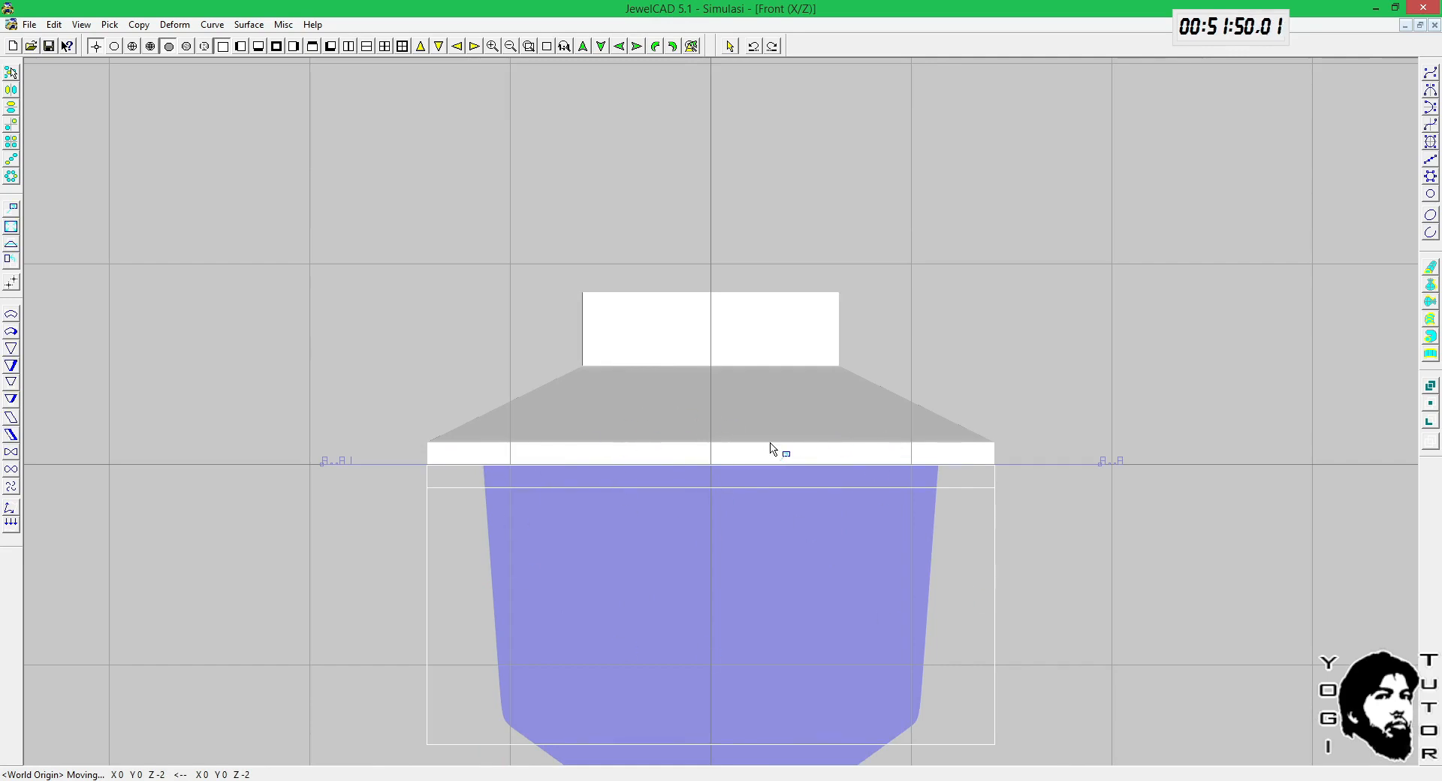
{"action": "scroll", "coordinate": [771, 447], "scroll_direction": "up", "scroll_amount": 1}
{"action": "left_click_drag", "start_coordinate": [817, 424], "coordinate": [820, 389]}
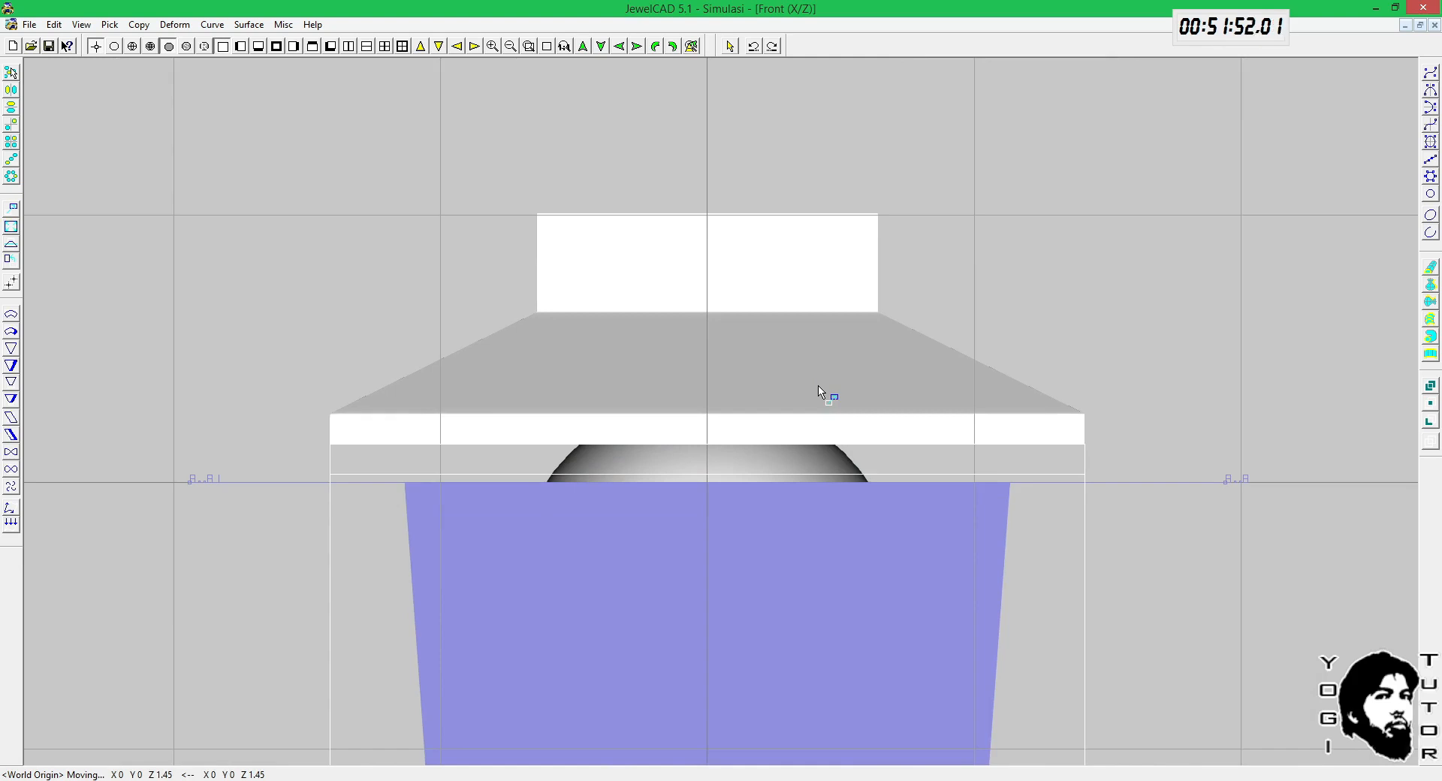
{"action": "key", "text": "ctrl+z"}
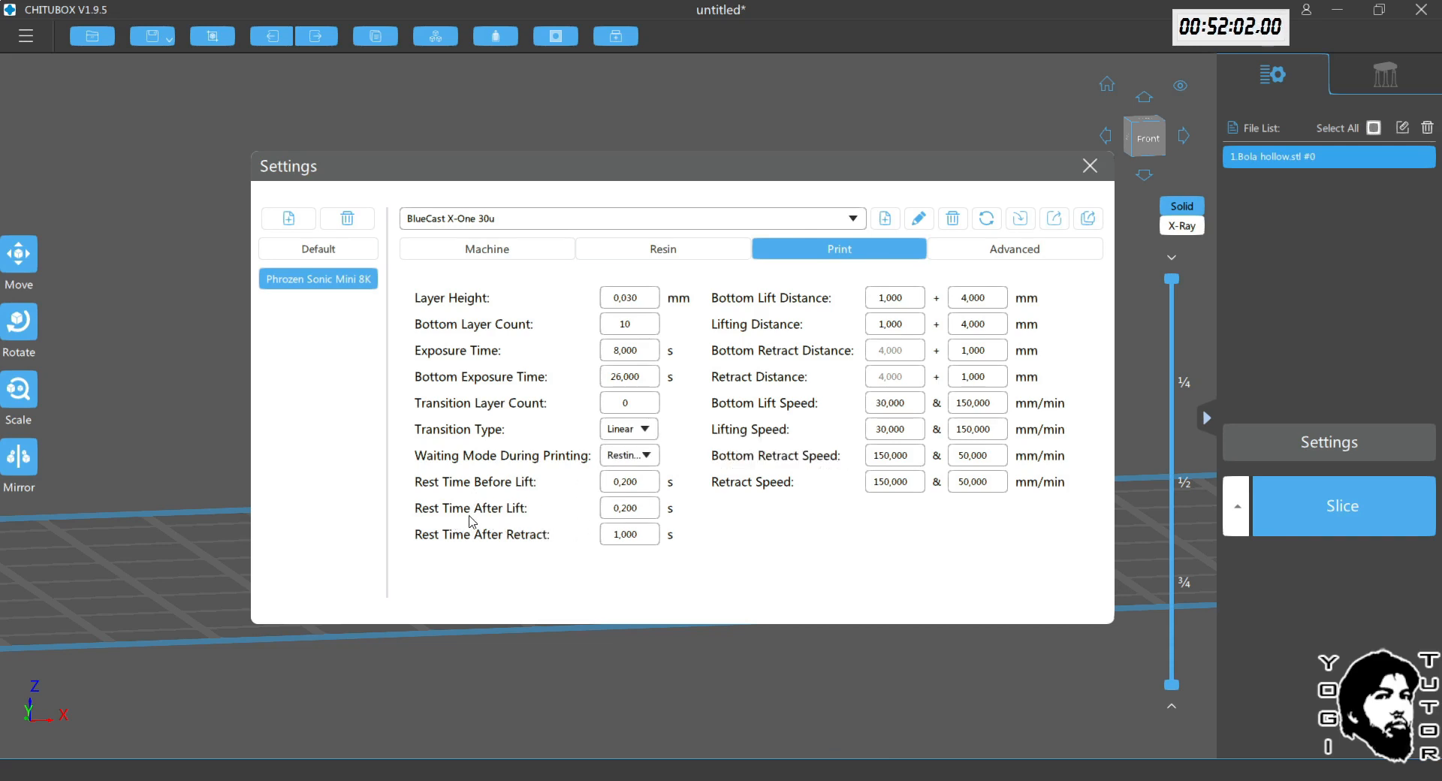
{"action": "key", "text": "alt+Tab"}
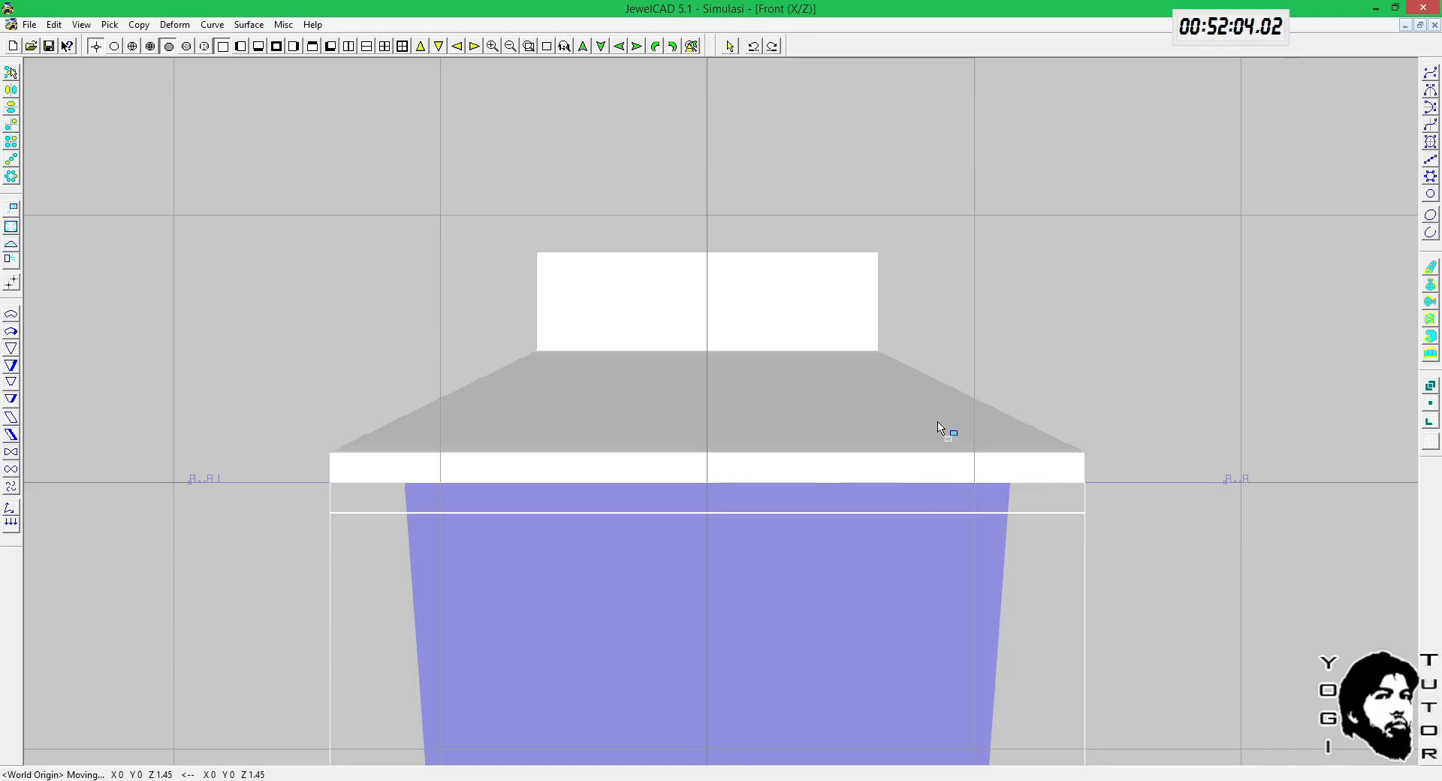
Step: Raise the build plate and sphere 6 above the vat, and compare the lifted position with the CHITUBOX print settings
{"action": "left_click_drag", "start_coordinate": [1080, 461], "coordinate": [1081, 382]}
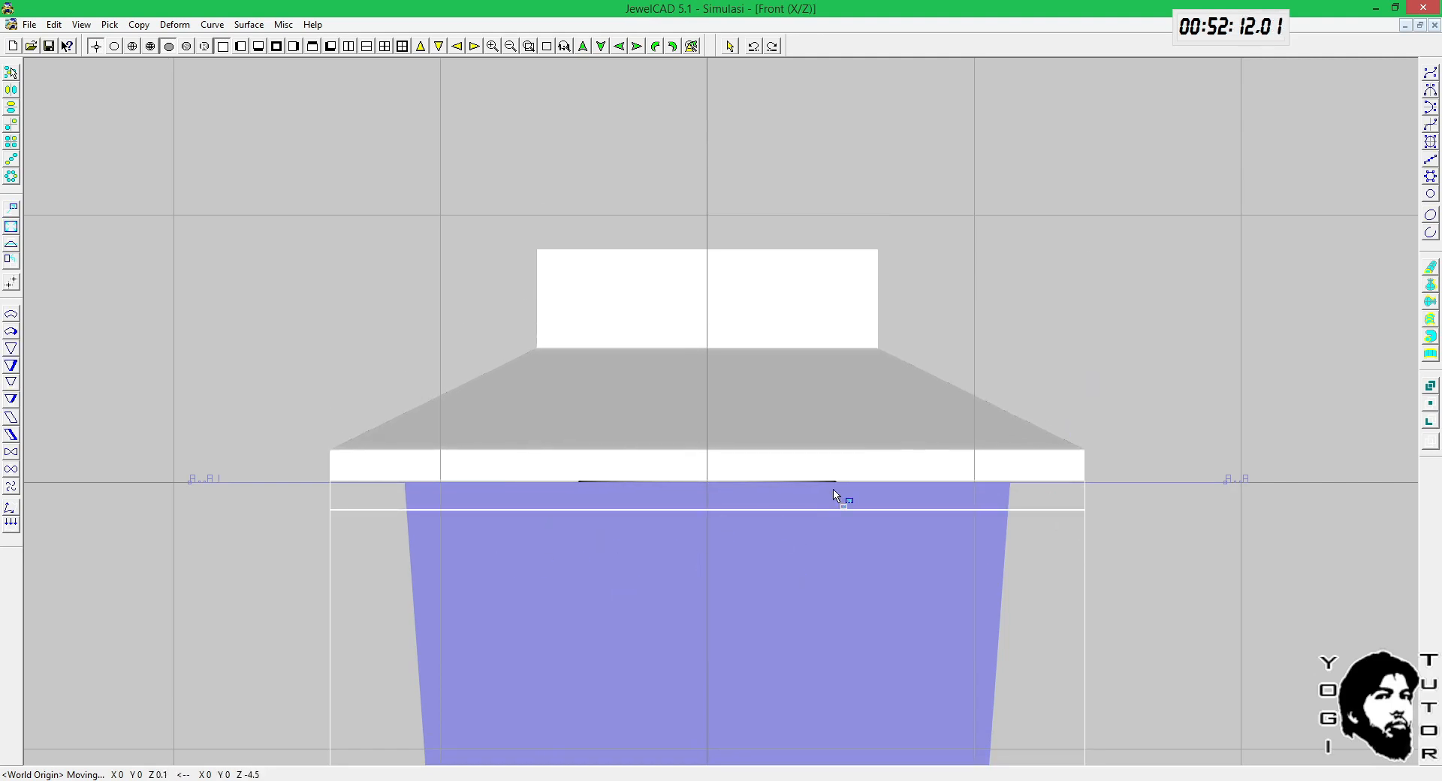
{"action": "left_click_drag", "start_coordinate": [952, 490], "coordinate": [945, 322]}
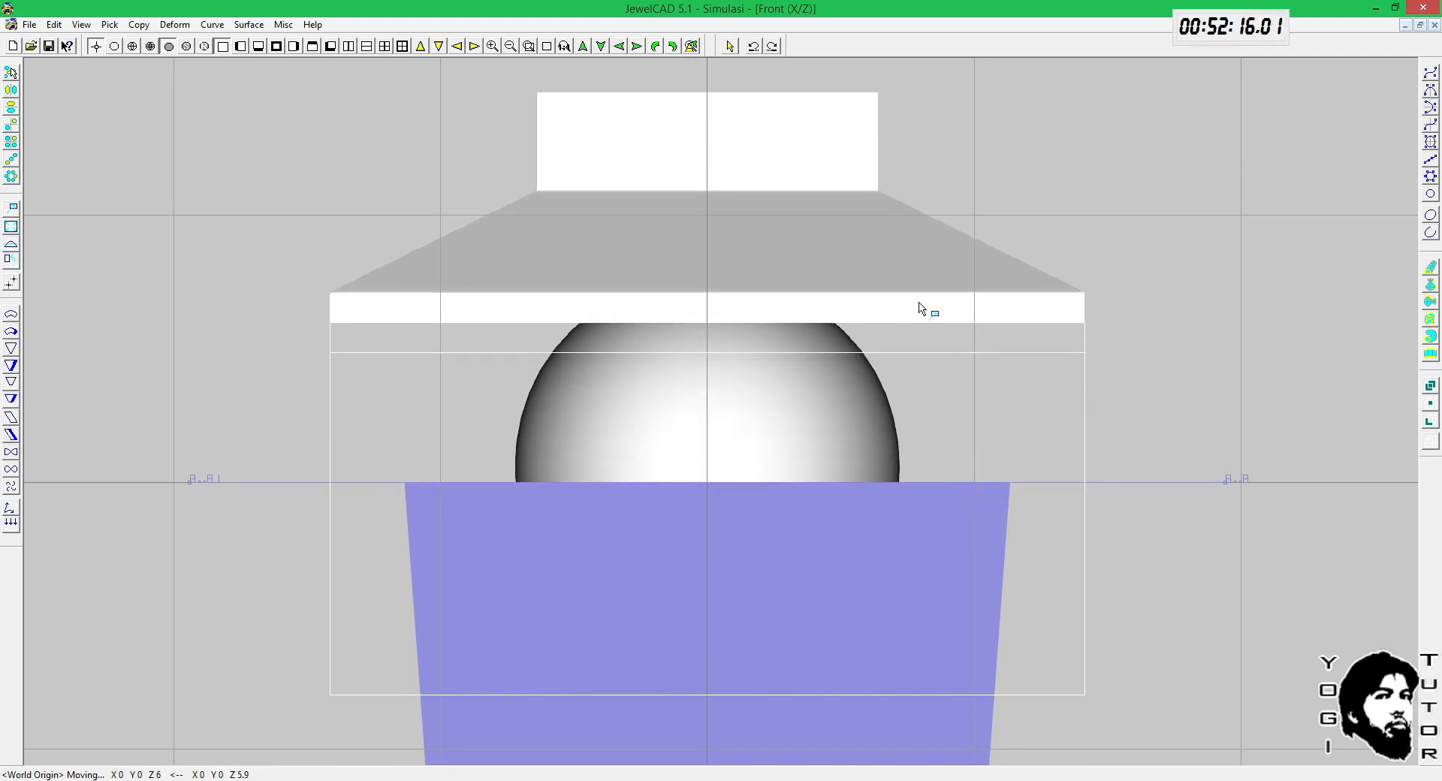
{"action": "mouse_move", "coordinate": [835, 780]}
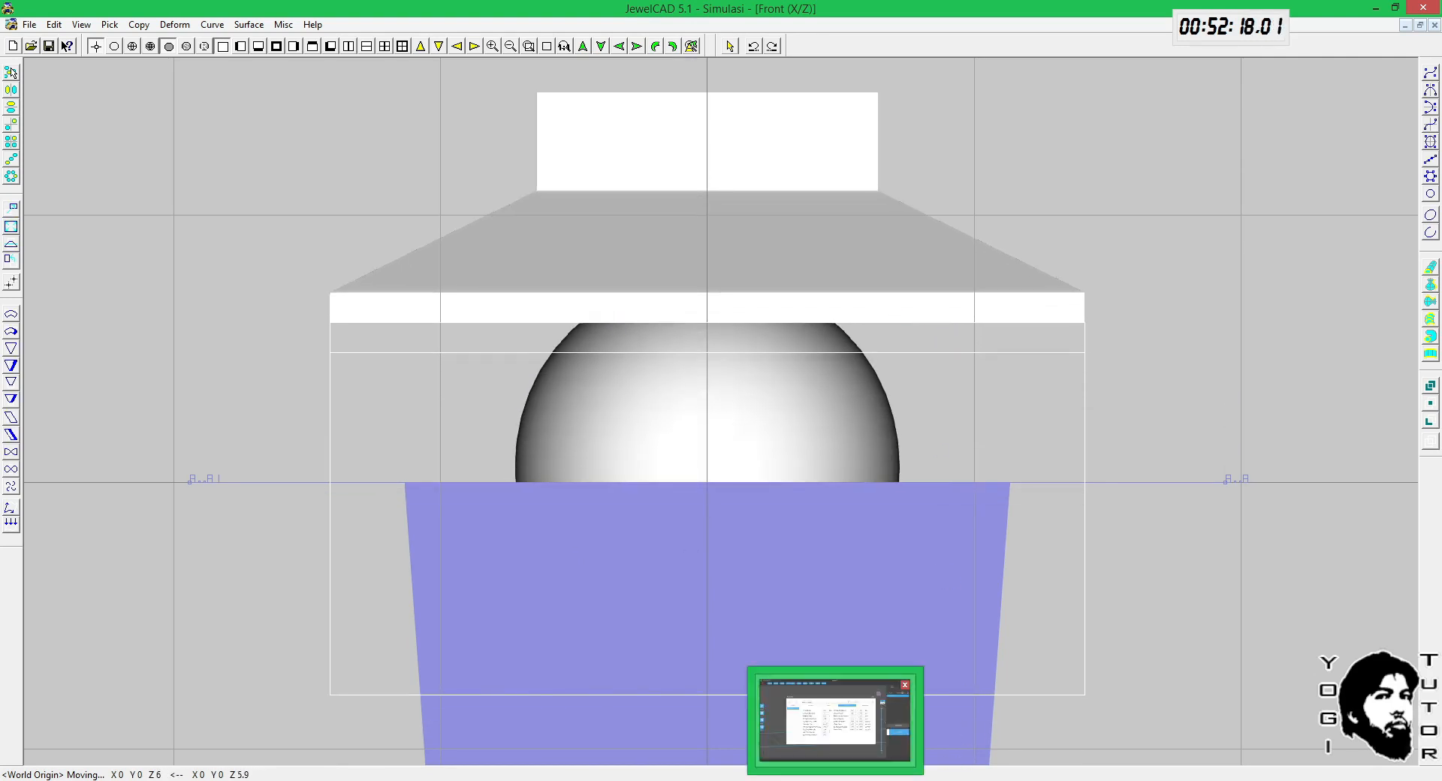
{"action": "left_click", "coordinate": [835, 719]}
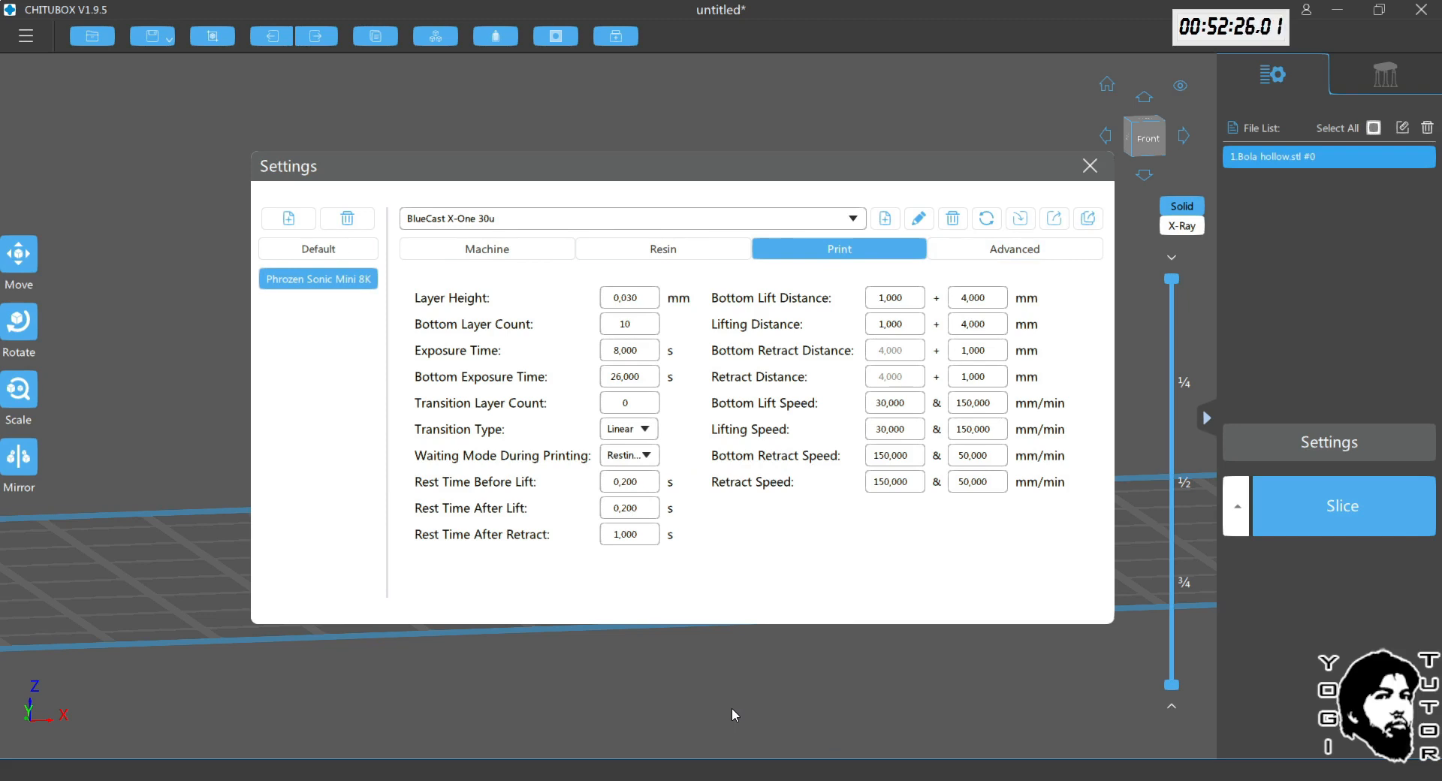
{"action": "left_click", "coordinate": [713, 721]}
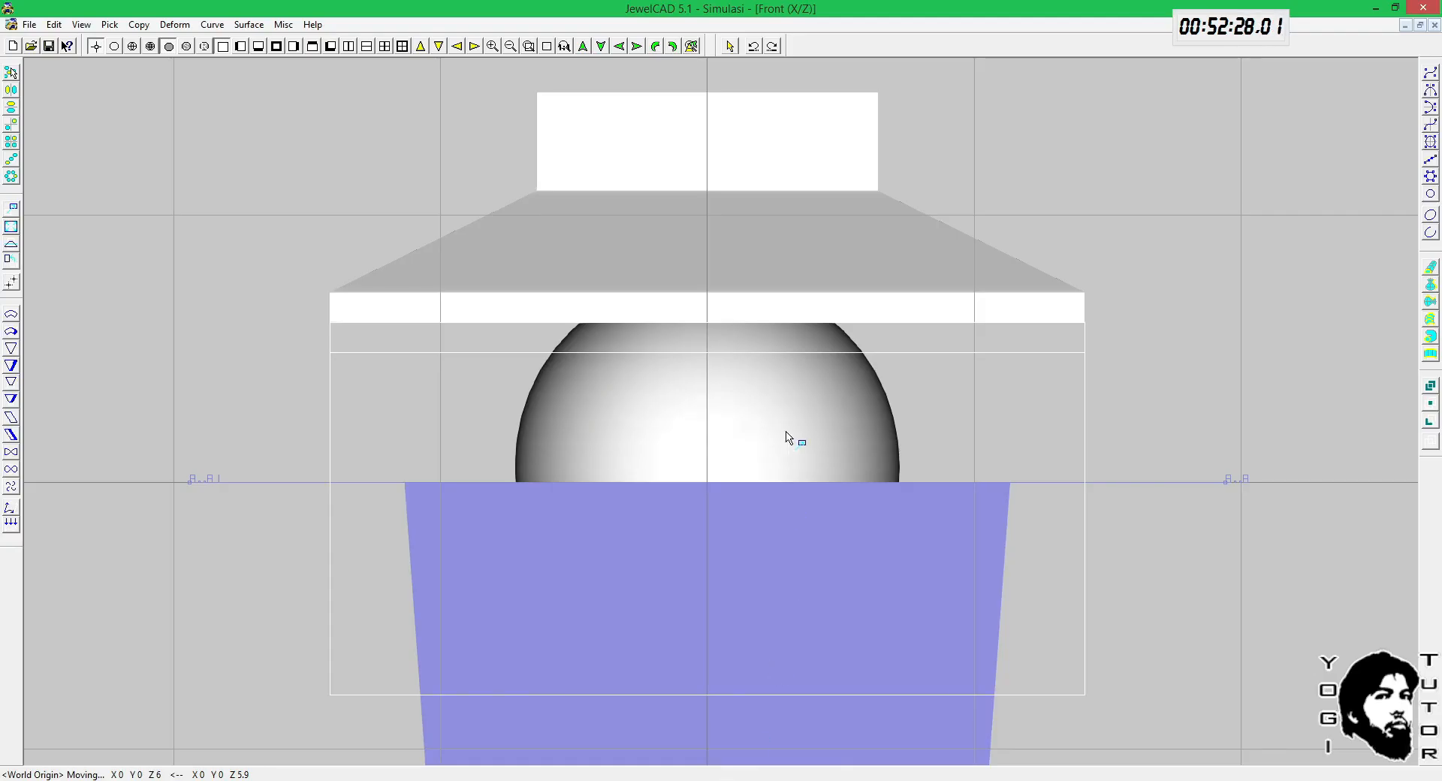
Step: Lower the build plate and sphere about 6 back onto the vat's top edge and change the display to simplified wireframe
{"action": "left_click_drag", "start_coordinate": [922, 308], "coordinate": [939, 427]}
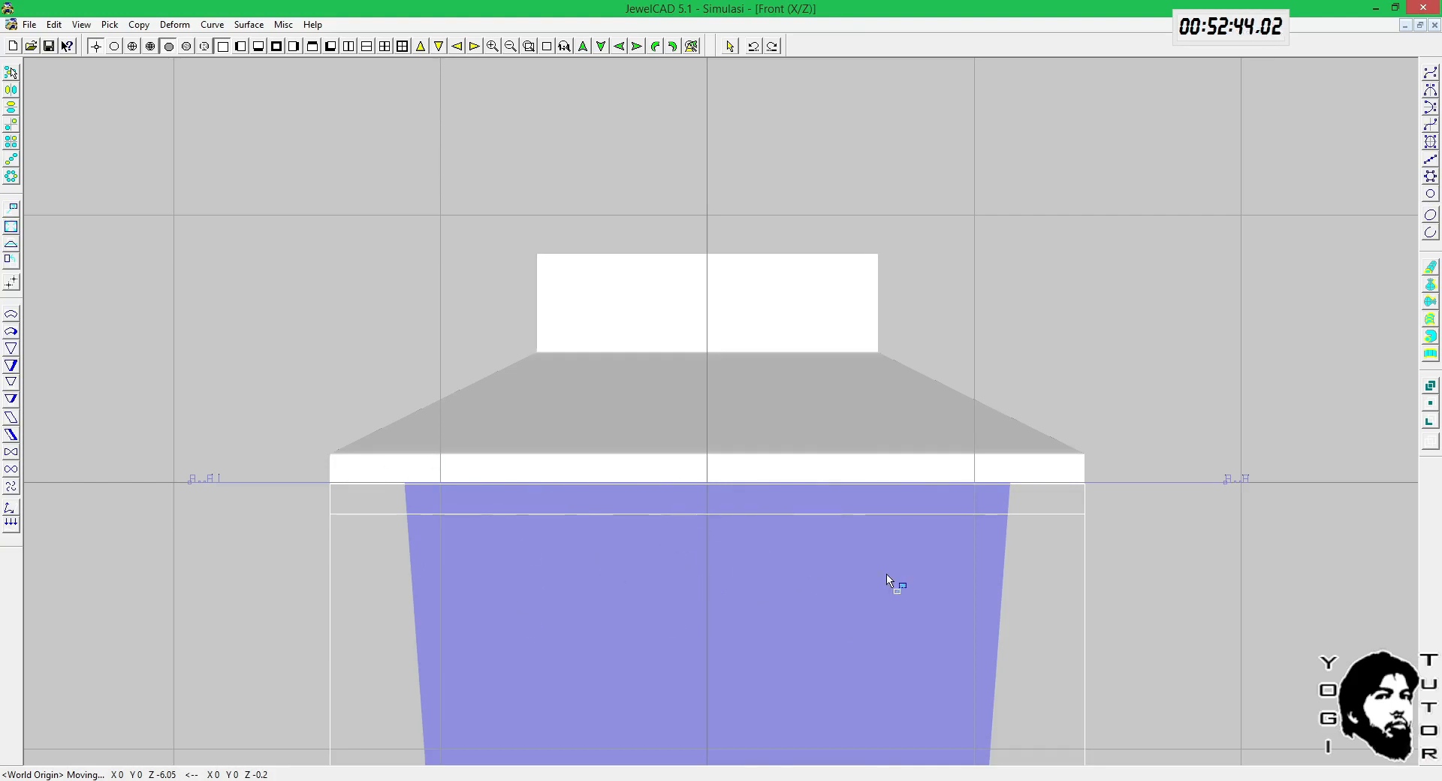
{"action": "left_click_drag", "start_coordinate": [909, 445], "coordinate": [962, 399]}
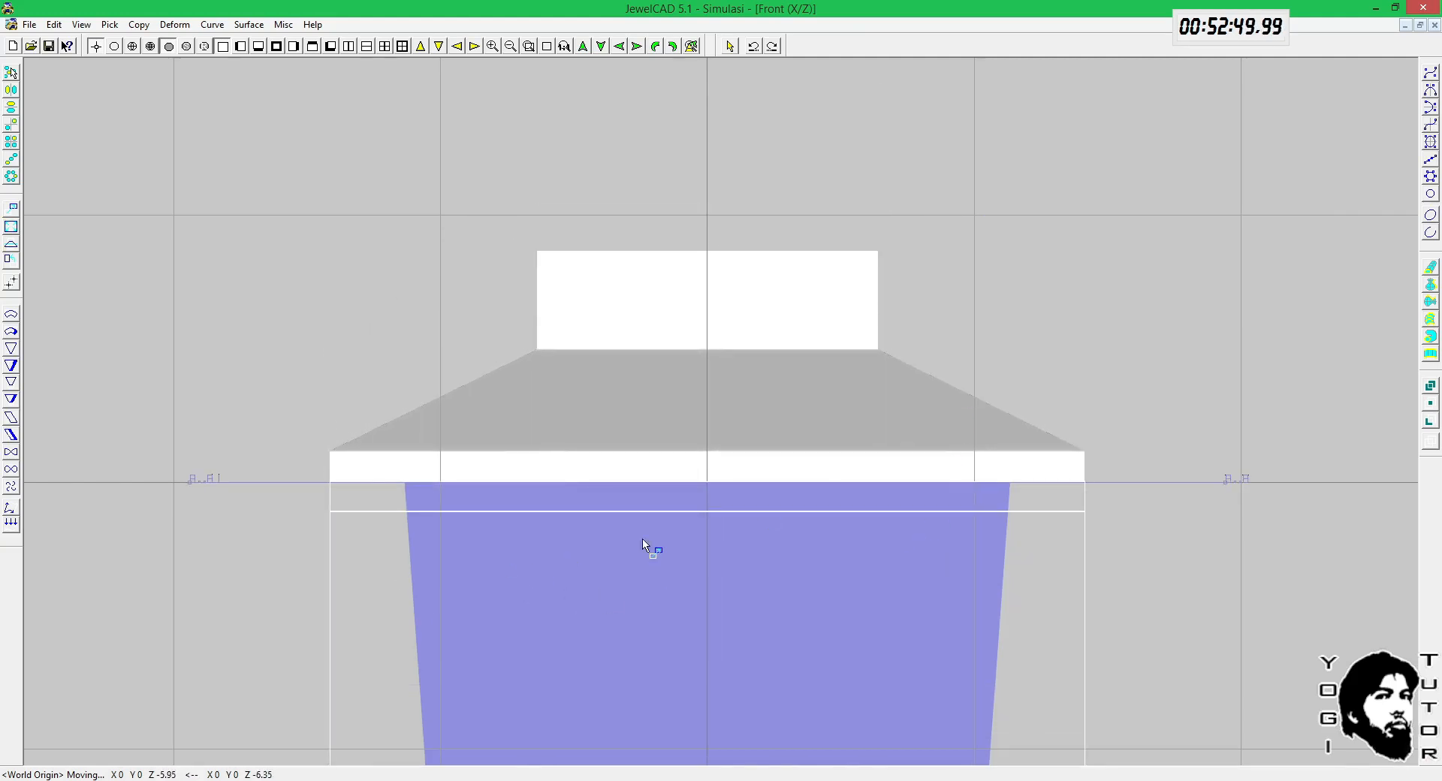
{"action": "key", "text": "F2"}
{"action": "scroll", "coordinate": [675, 540], "scroll_direction": "down", "scroll_amount": 2}
{"action": "key", "text": "F5"}
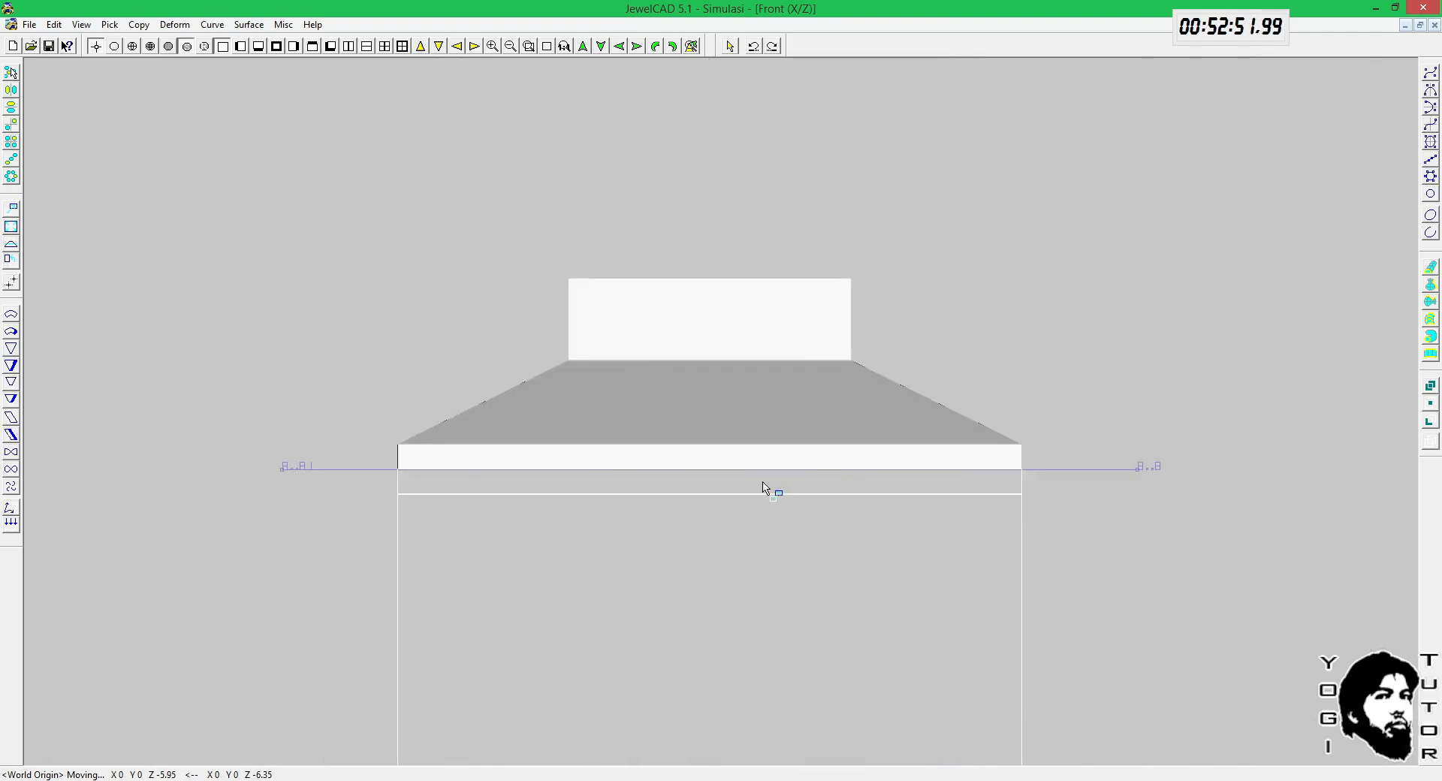
{"action": "key", "text": "F2"}
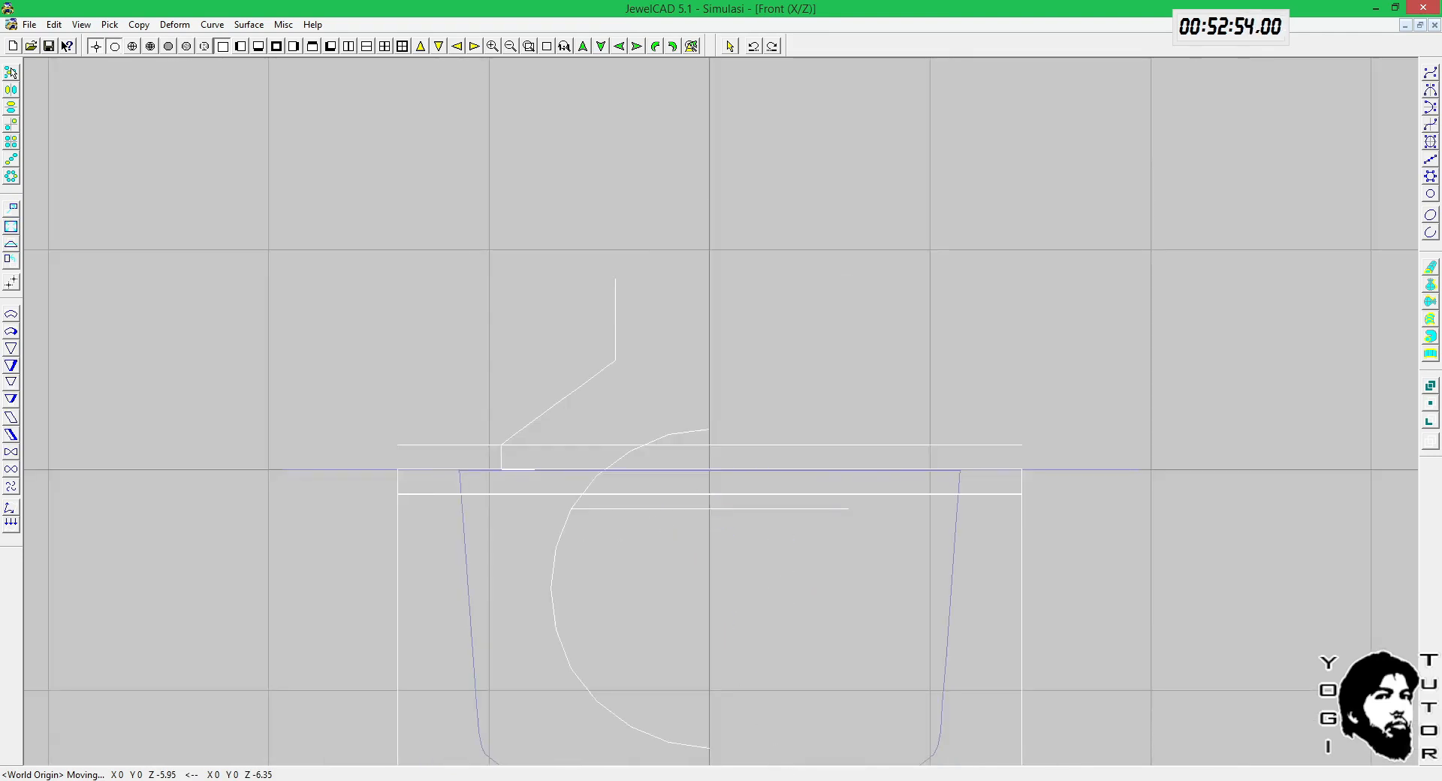
Step: Check the Rest Time Before Lift in CHITUBOX and raise the build plate and sphere 4.55 in JewelCAD
{"action": "key", "text": "alt+Tab"}
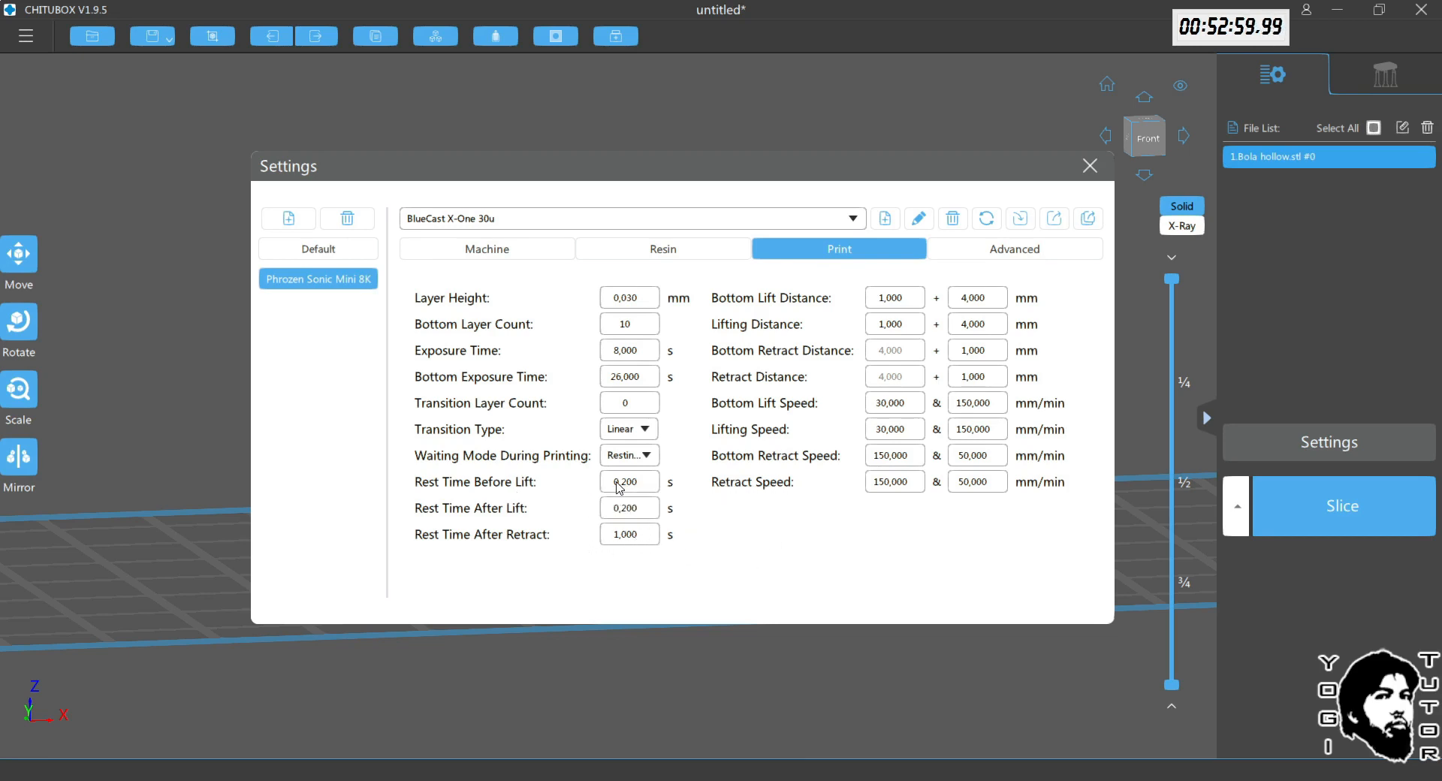
{"action": "mouse_move", "coordinate": [618, 488]}
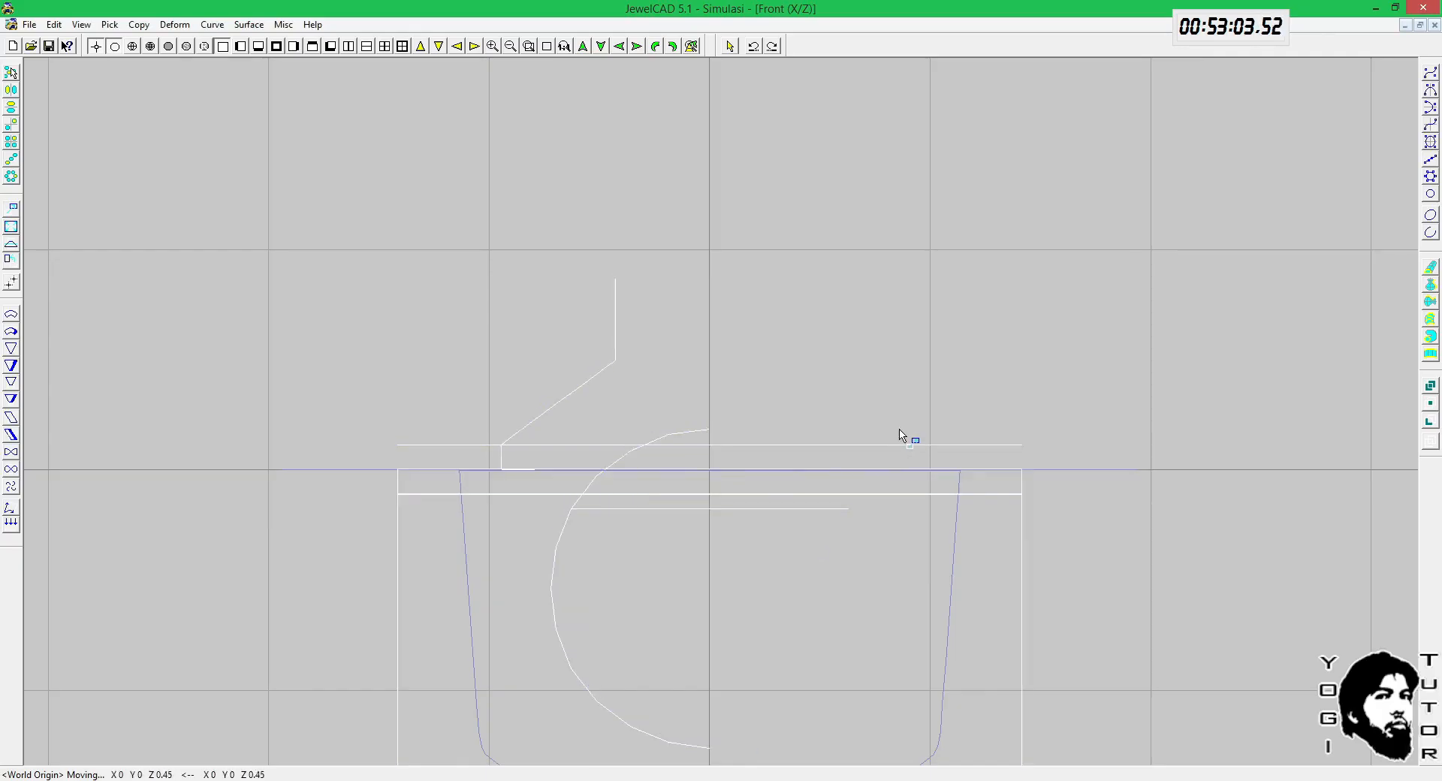
{"action": "left_click_drag", "start_coordinate": [908, 434], "coordinate": [899, 346]}
Step: Check the Bottom Lift Distance in CHITUBOX and lower the shaded build plate and sphere 3.4 in JewelCAD
{"action": "left_click", "coordinate": [795, 780]}
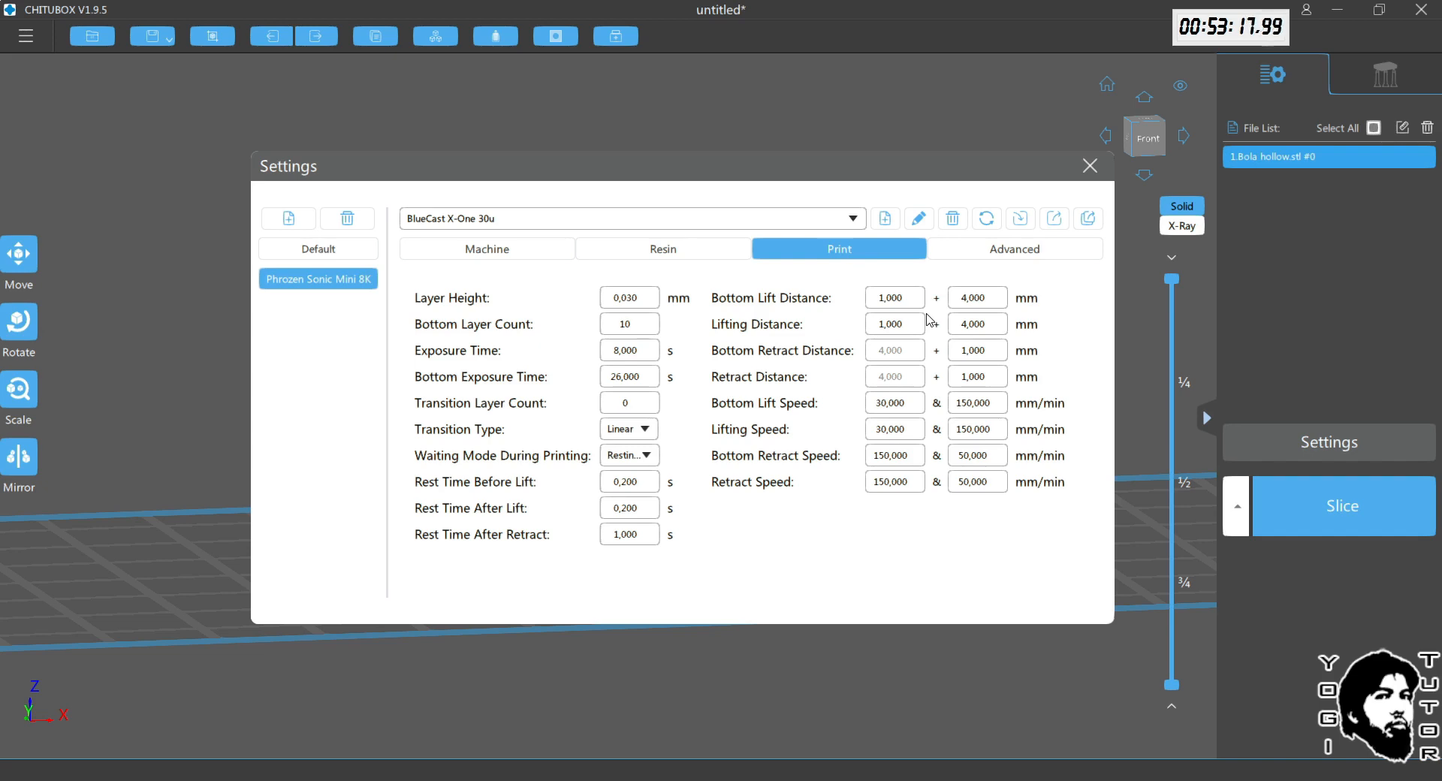
{"action": "mouse_move", "coordinate": [899, 302]}
{"action": "left_click", "coordinate": [713, 713]}
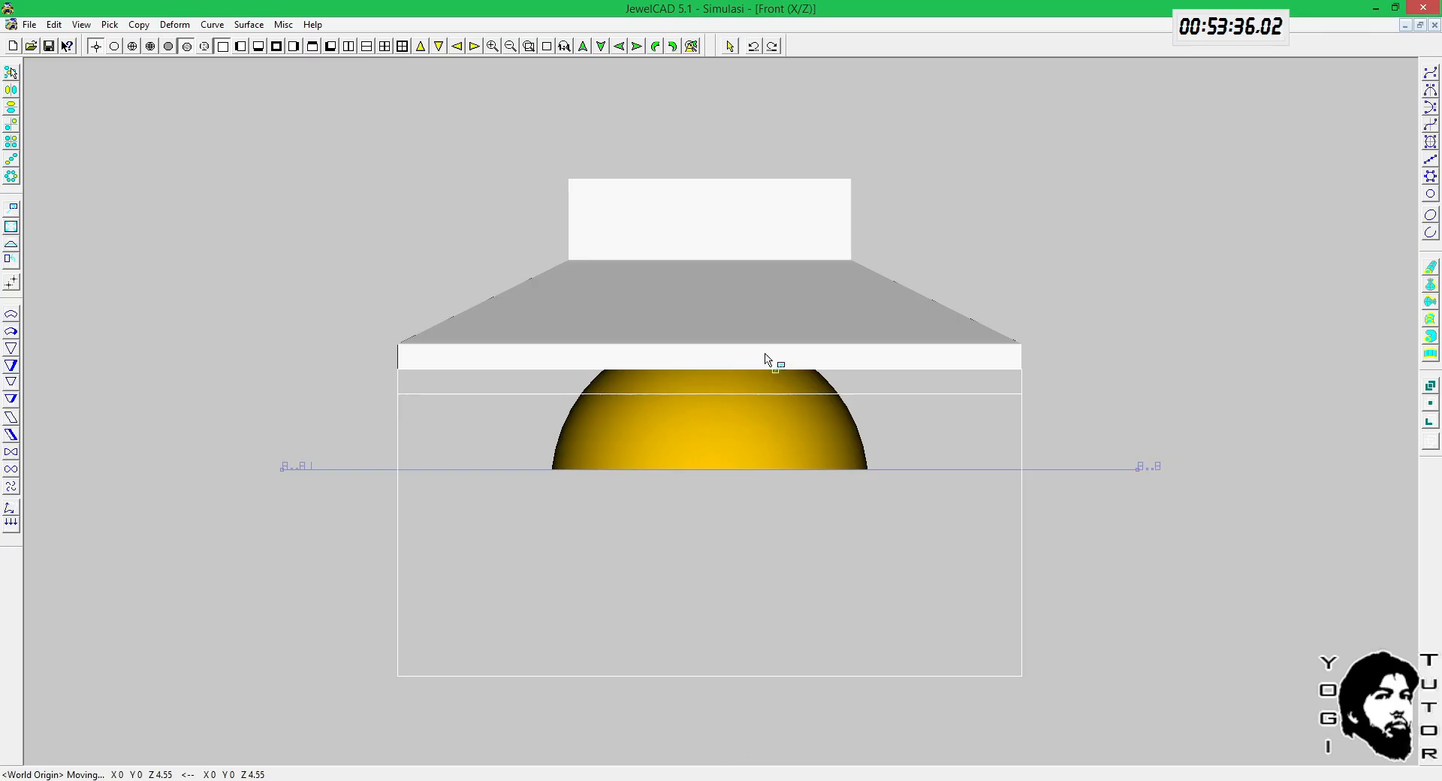
{"action": "scroll", "coordinate": [781, 353], "scroll_direction": "up", "scroll_amount": 2}
{"action": "left_click_drag", "start_coordinate": [1004, 298], "coordinate": [1013, 399]}
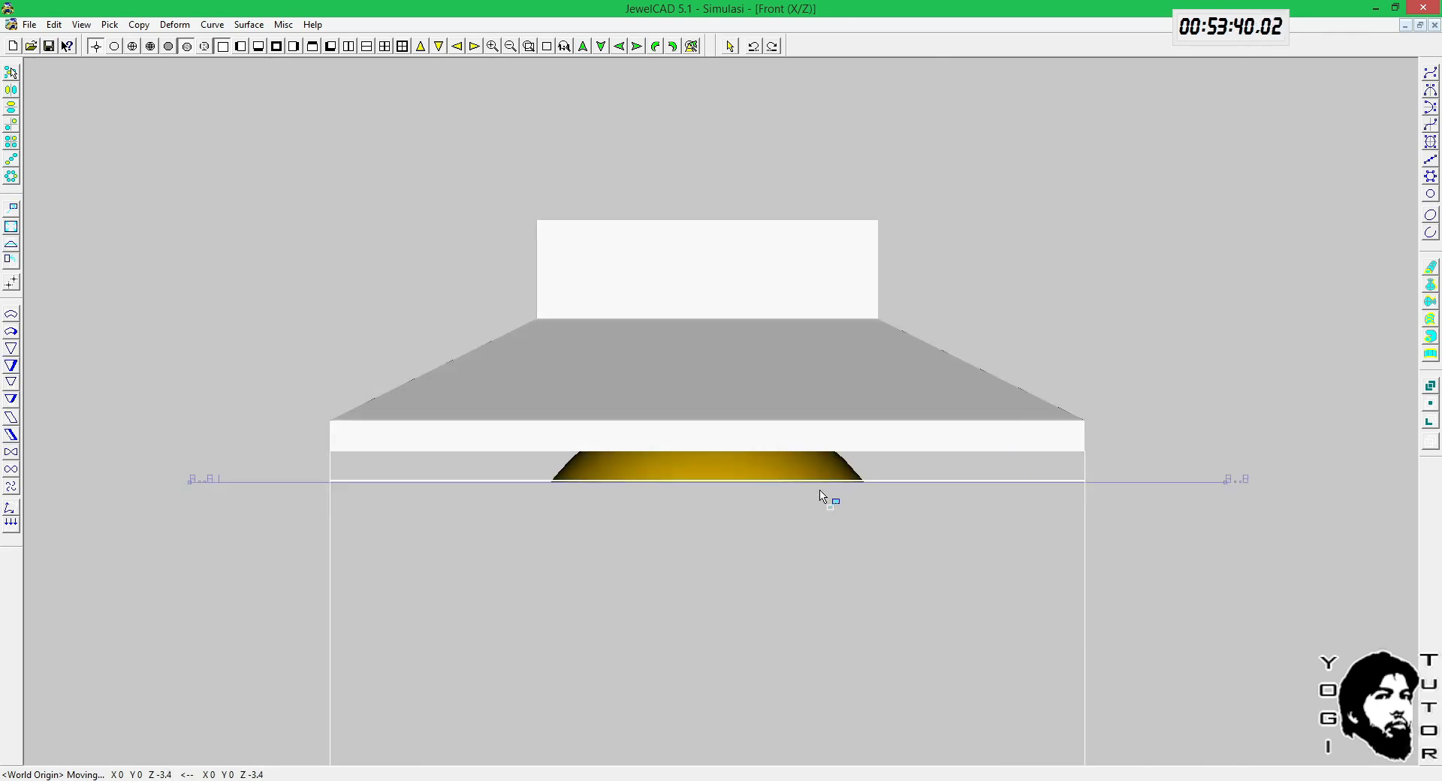
{"action": "left_click", "coordinate": [830, 721]}
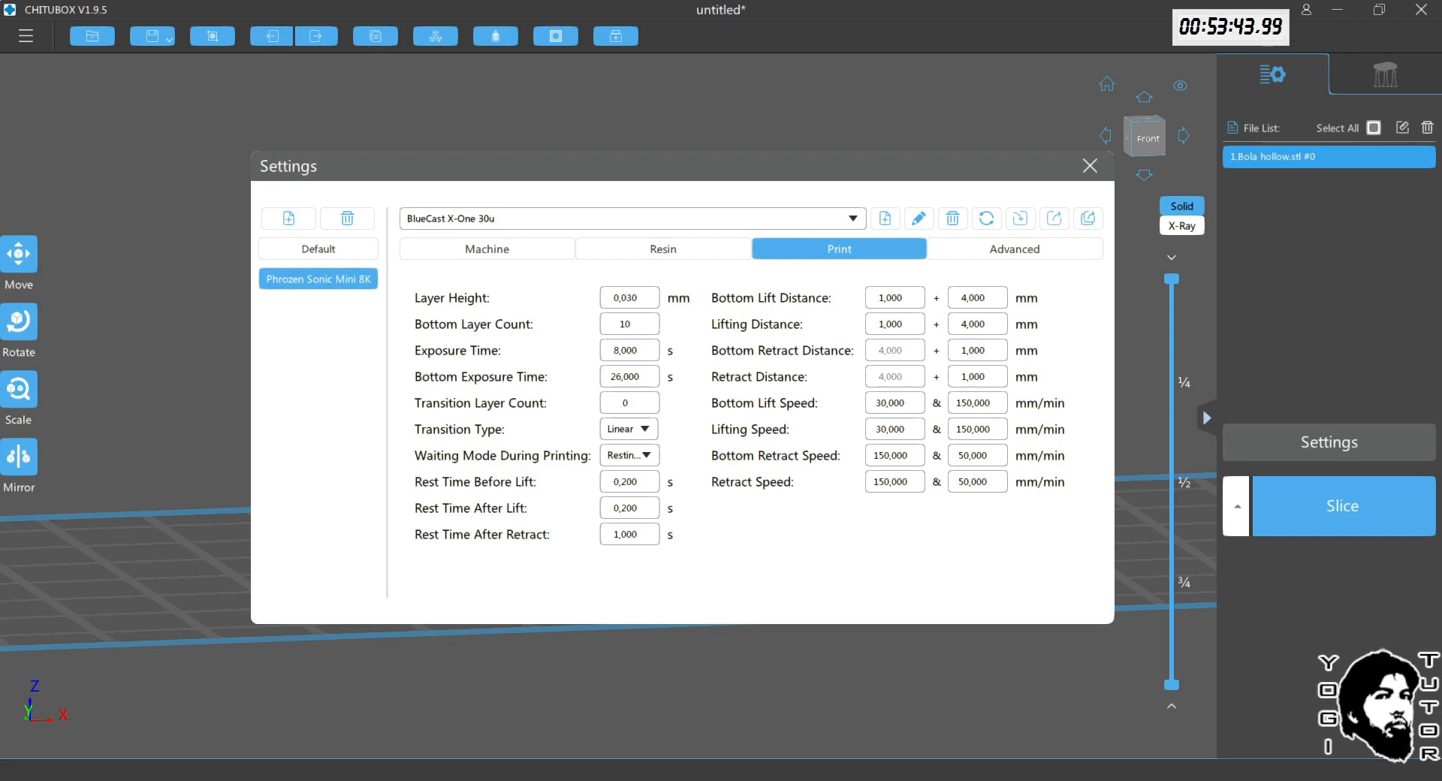
{"action": "left_click", "coordinate": [783, 779]}
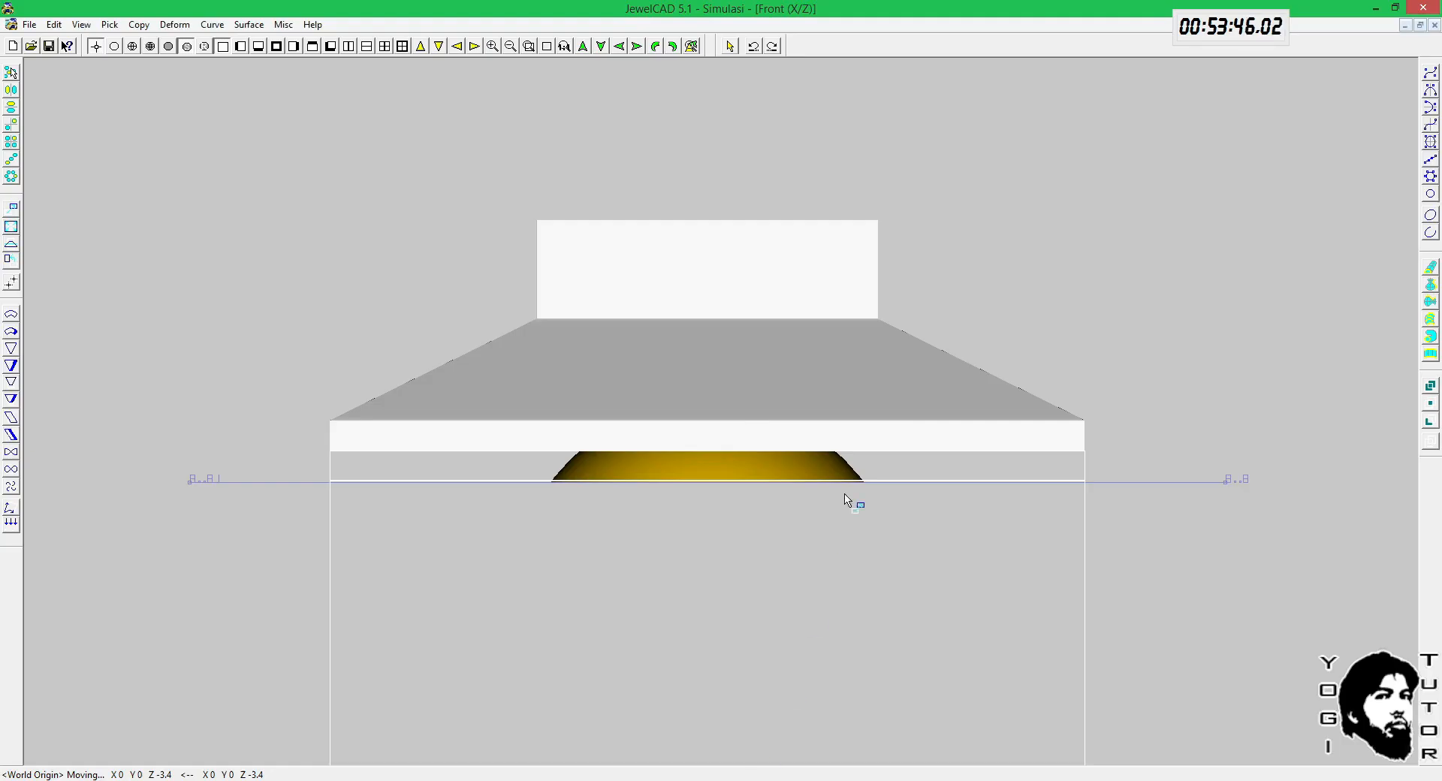
Step: Lower the build plate and sphere 0.3 in total, and raise them again to demonstrate the lift movement
{"action": "left_click_drag", "start_coordinate": [922, 393], "coordinate": [689, 756]}
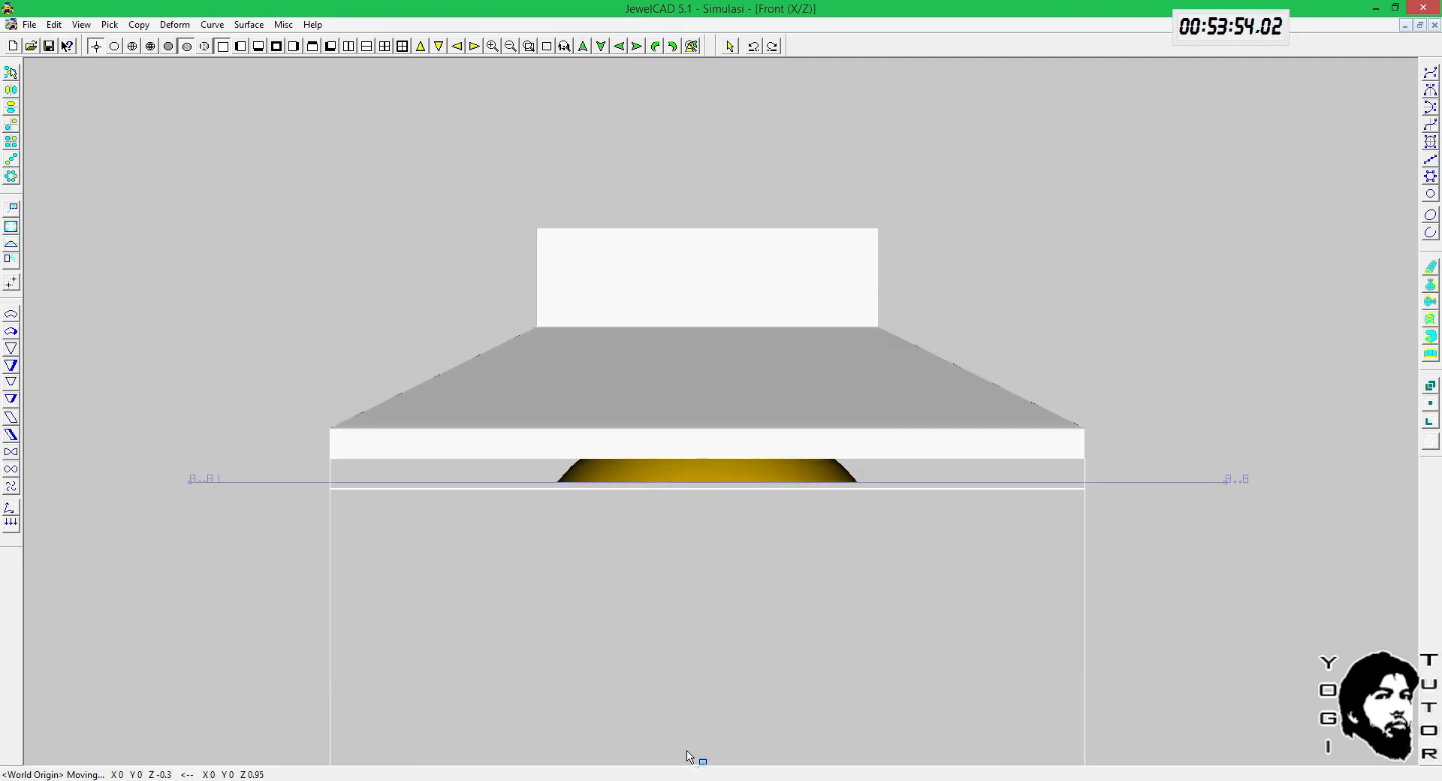
{"action": "left_click", "coordinate": [694, 747]}
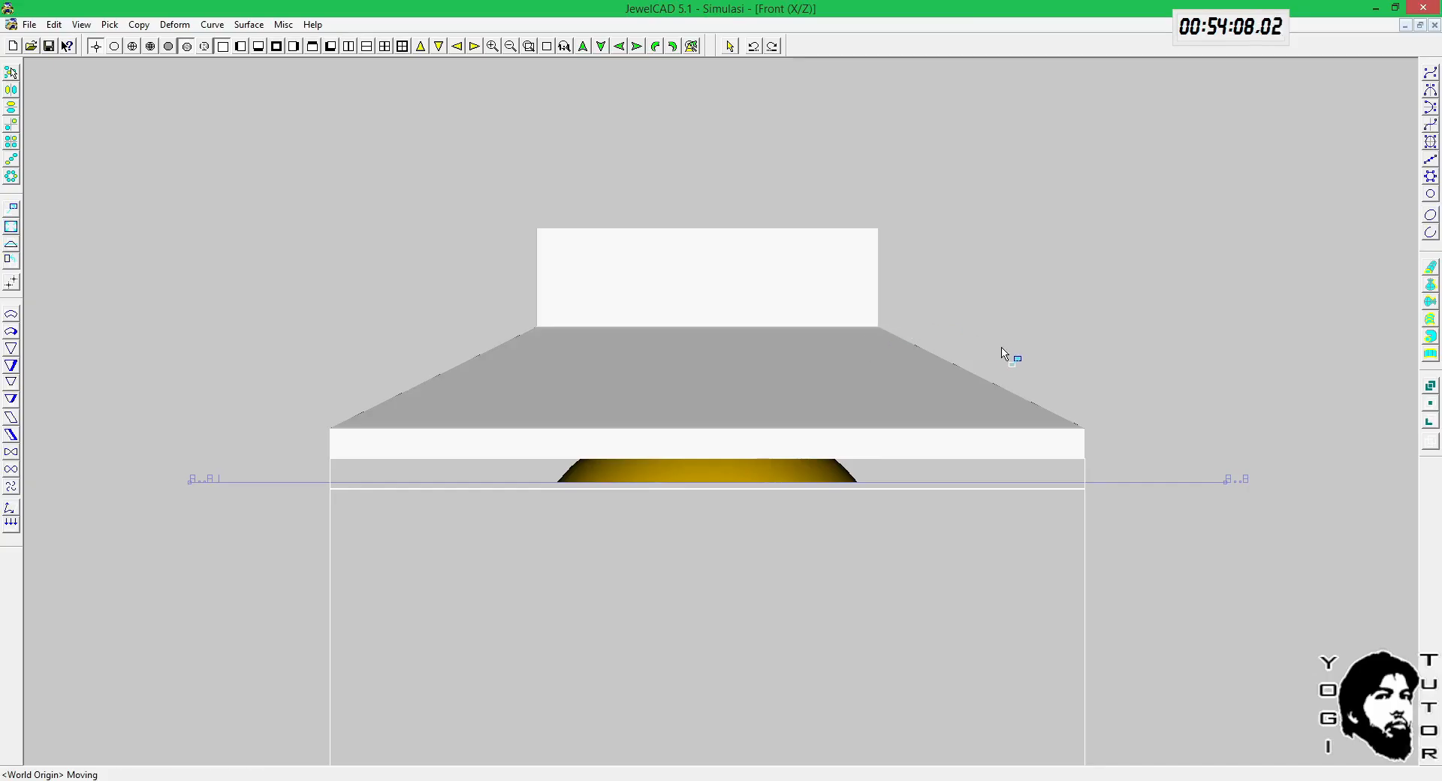
{"action": "left_click_drag", "start_coordinate": [1002, 348], "coordinate": [1083, 330]}
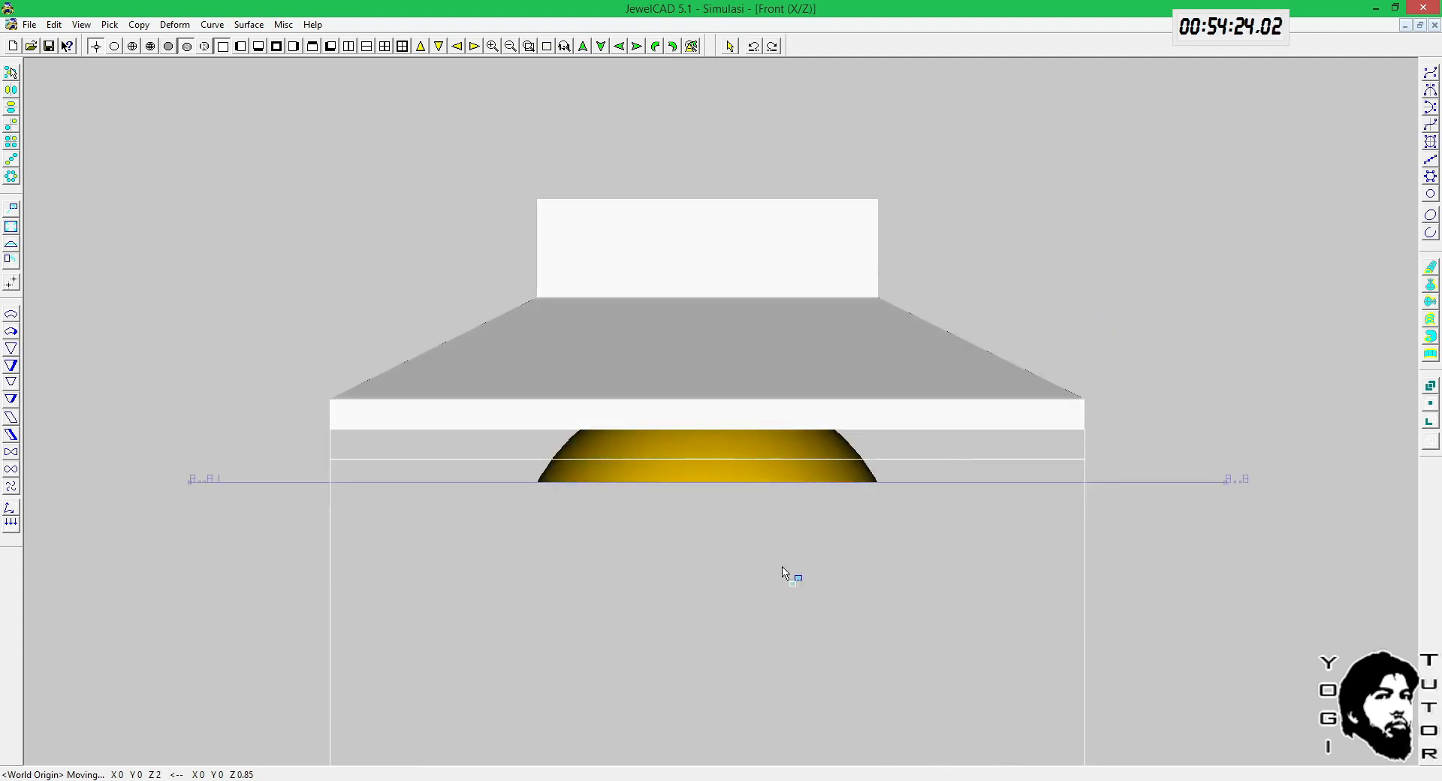
Step: Check the Print settings in CHITUBOX and lower the build plate and sphere 1.2 in JewelCAD
{"action": "left_click", "coordinate": [836, 779]}
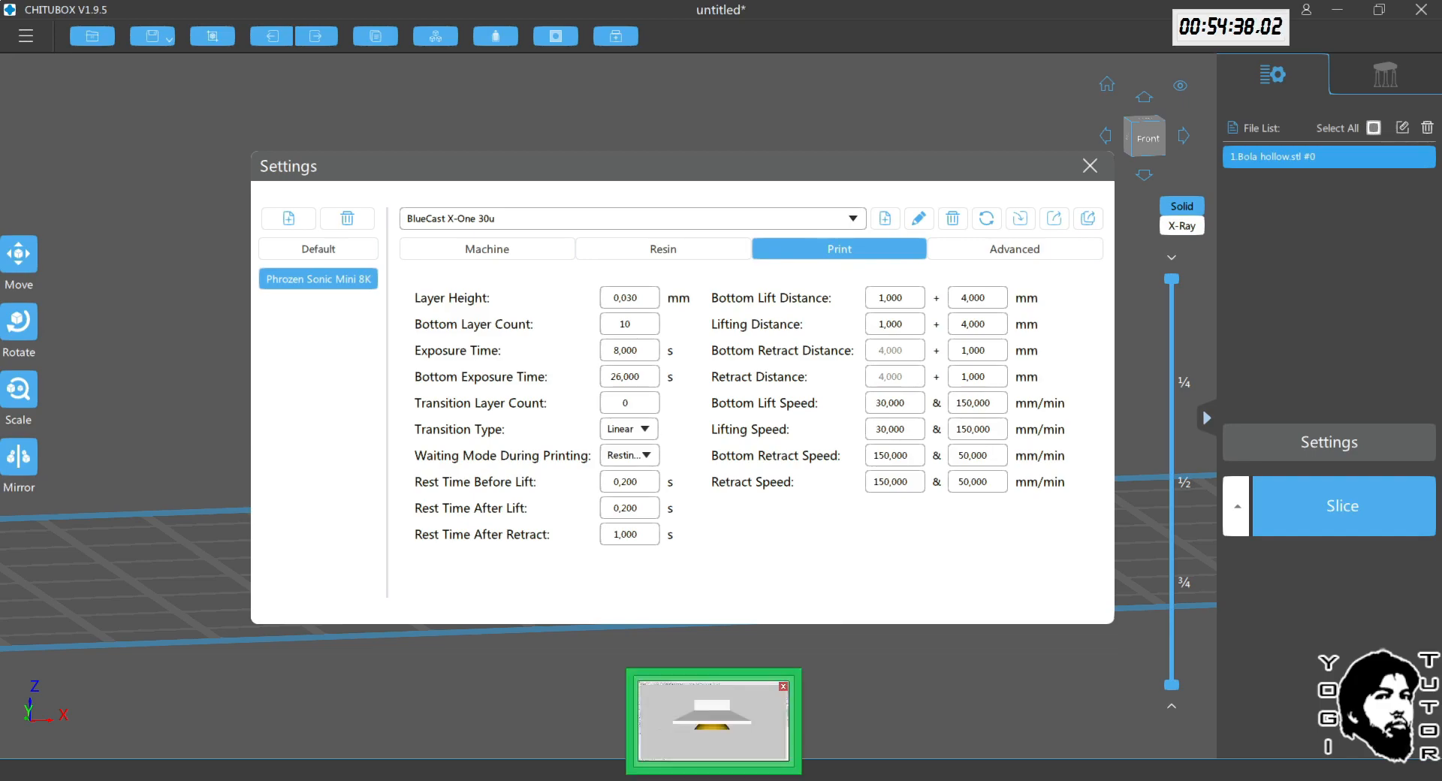
{"action": "left_click", "coordinate": [713, 717]}
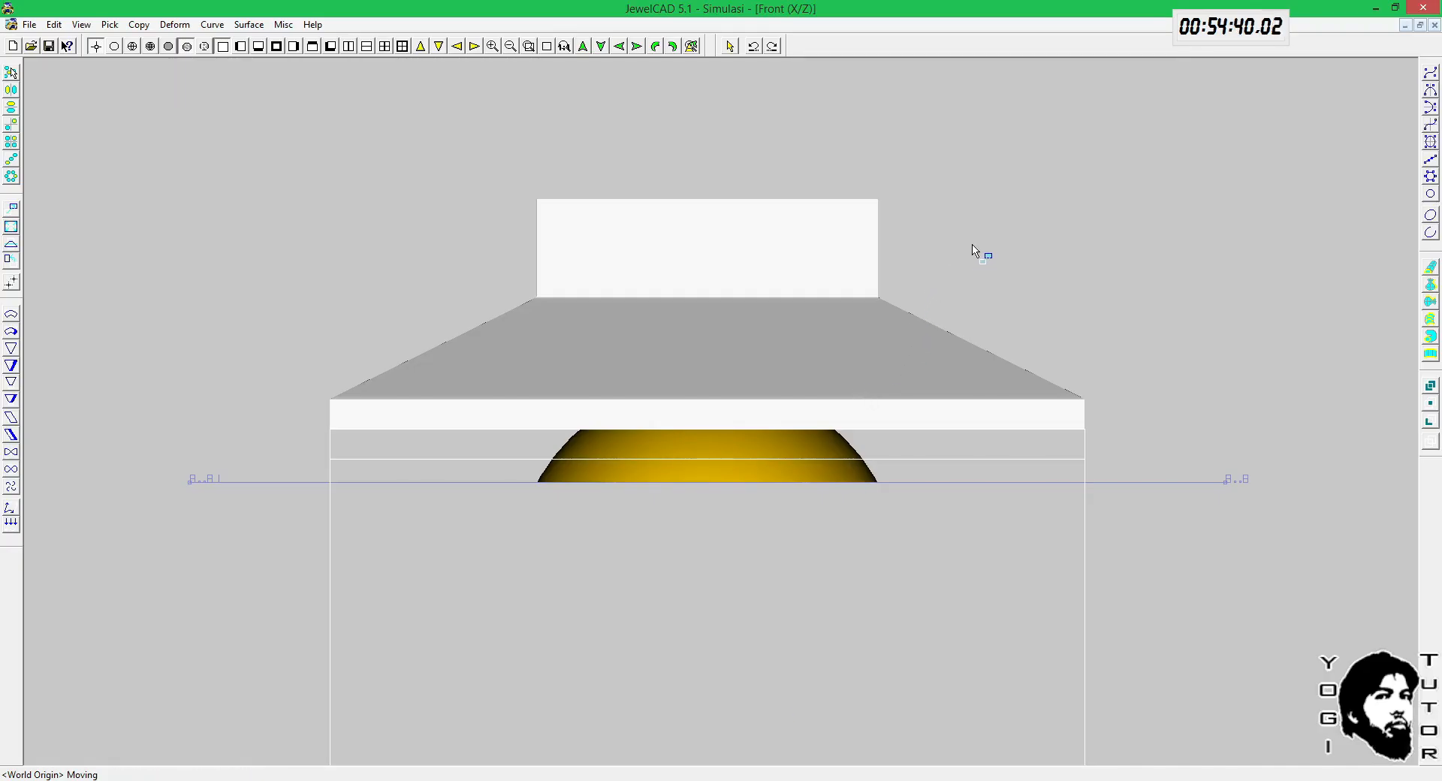
{"action": "left_click_drag", "start_coordinate": [982, 248], "coordinate": [975, 279]}
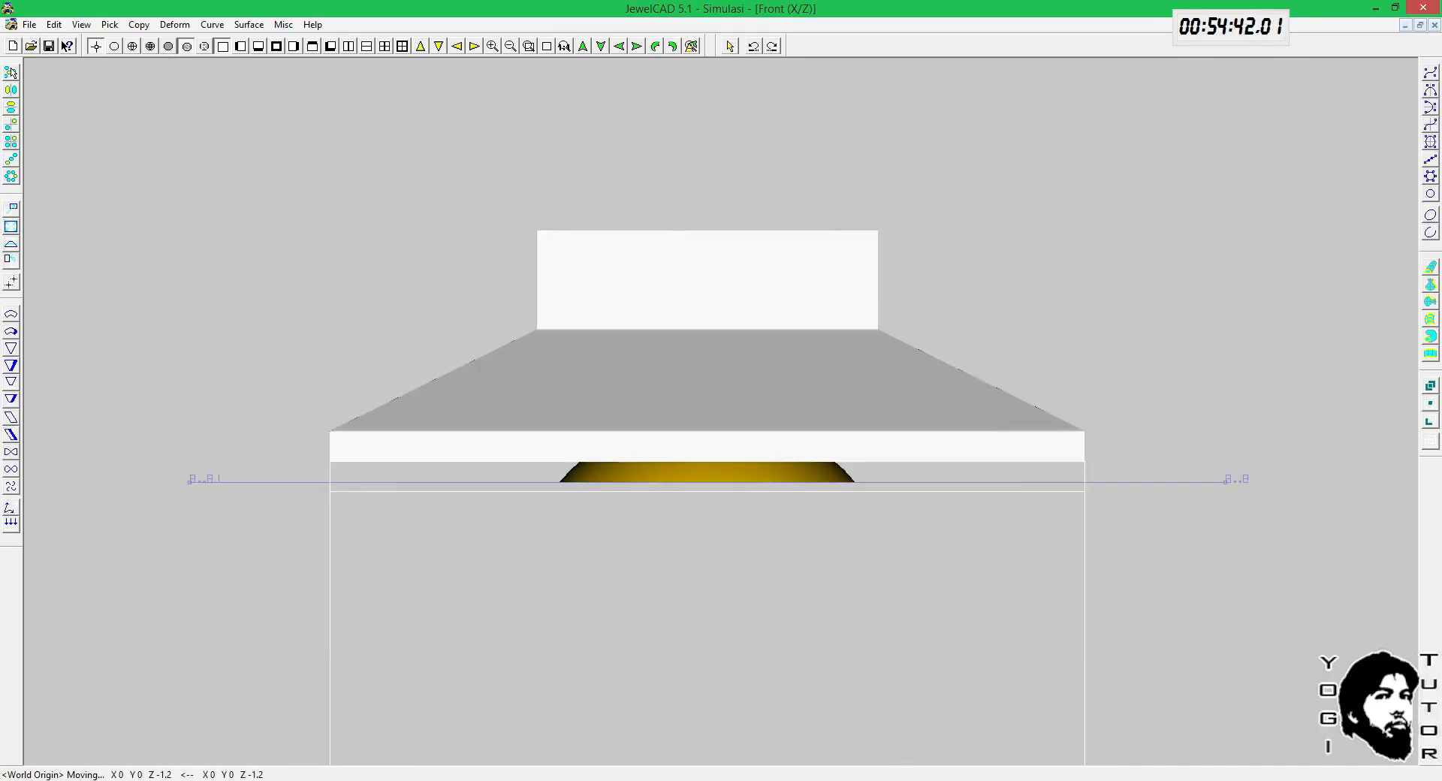
Step: Raise the build plate and shaded sphere 1 above the blue resin and lower them 1.1 back into it
{"action": "left_click", "coordinate": [714, 779]}
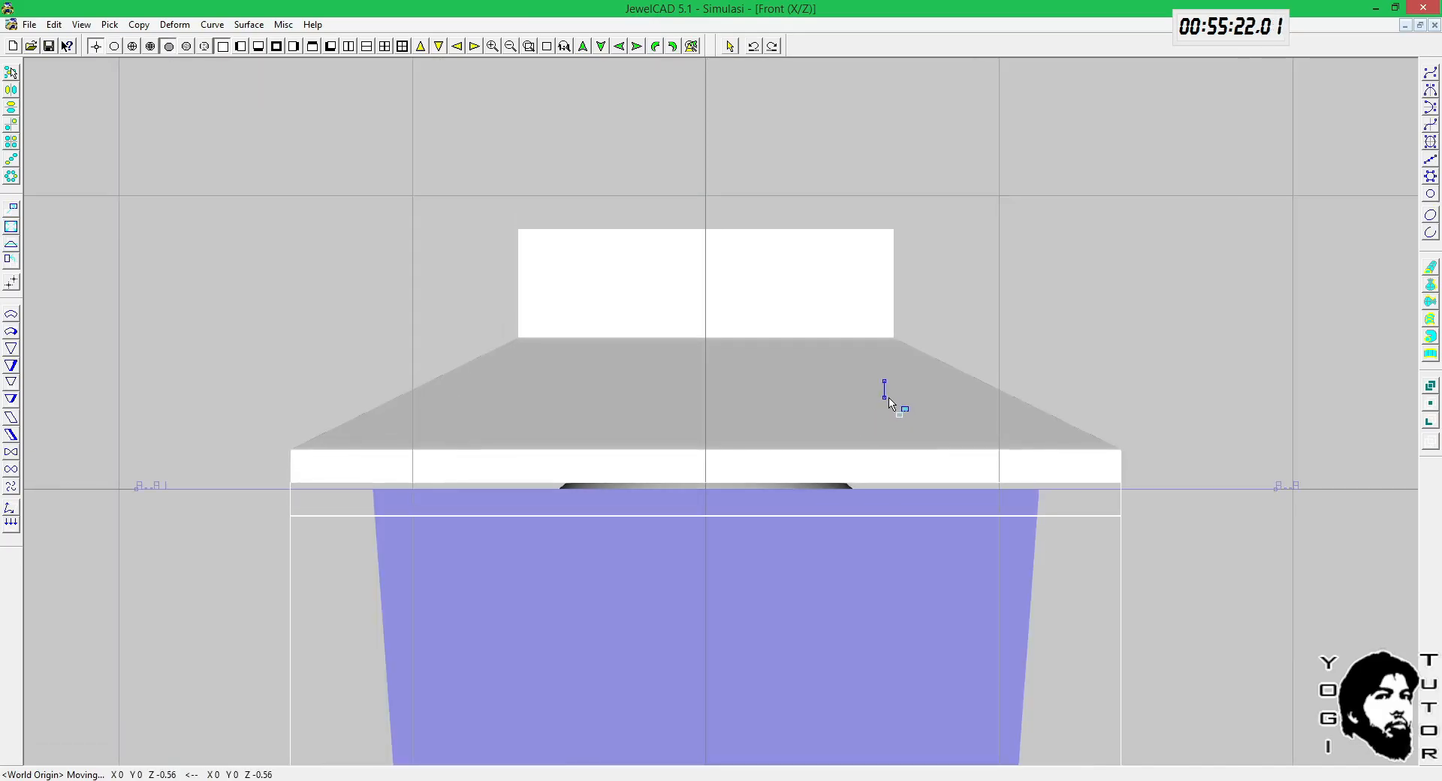
{"action": "left_click_drag", "start_coordinate": [917, 419], "coordinate": [918, 391]}
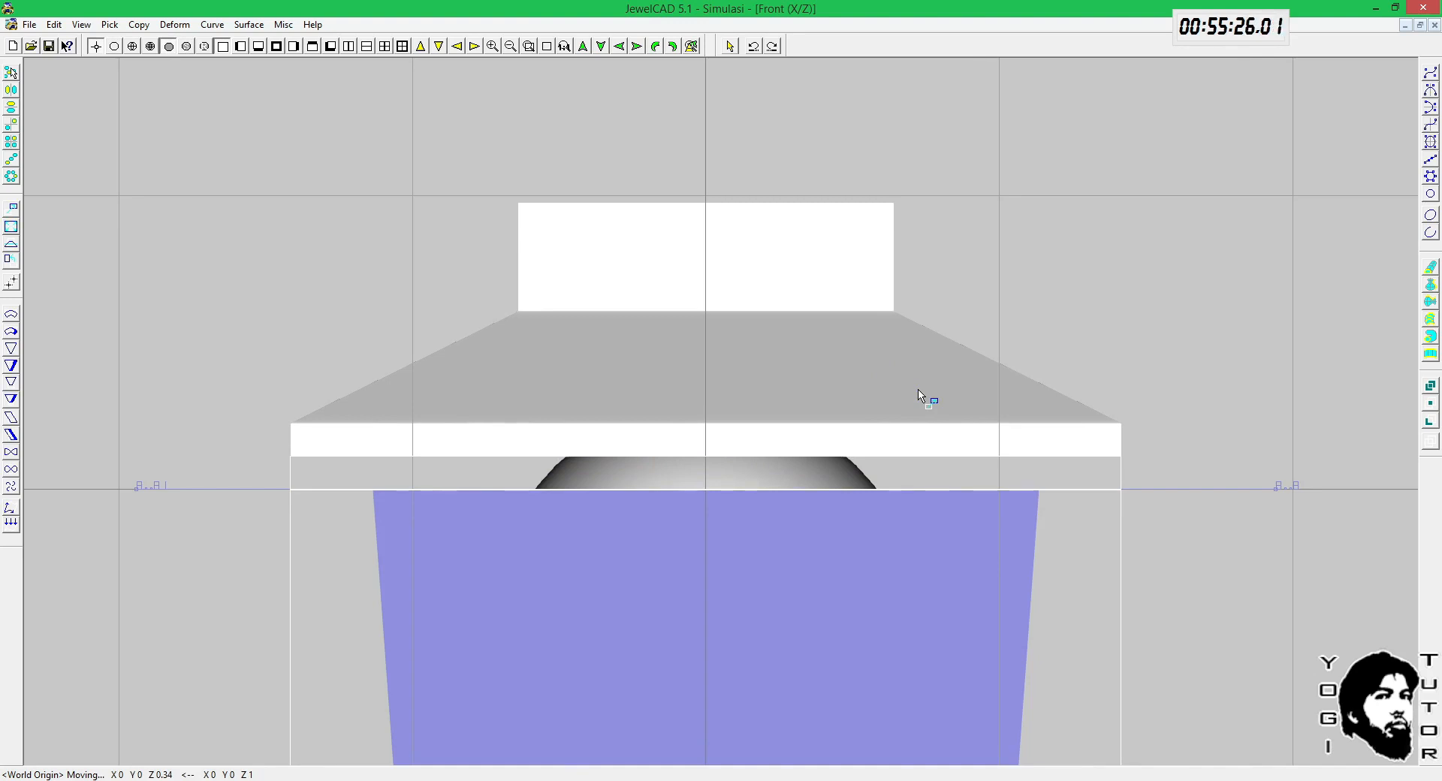
{"action": "left_click_drag", "start_coordinate": [919, 367], "coordinate": [920, 400]}
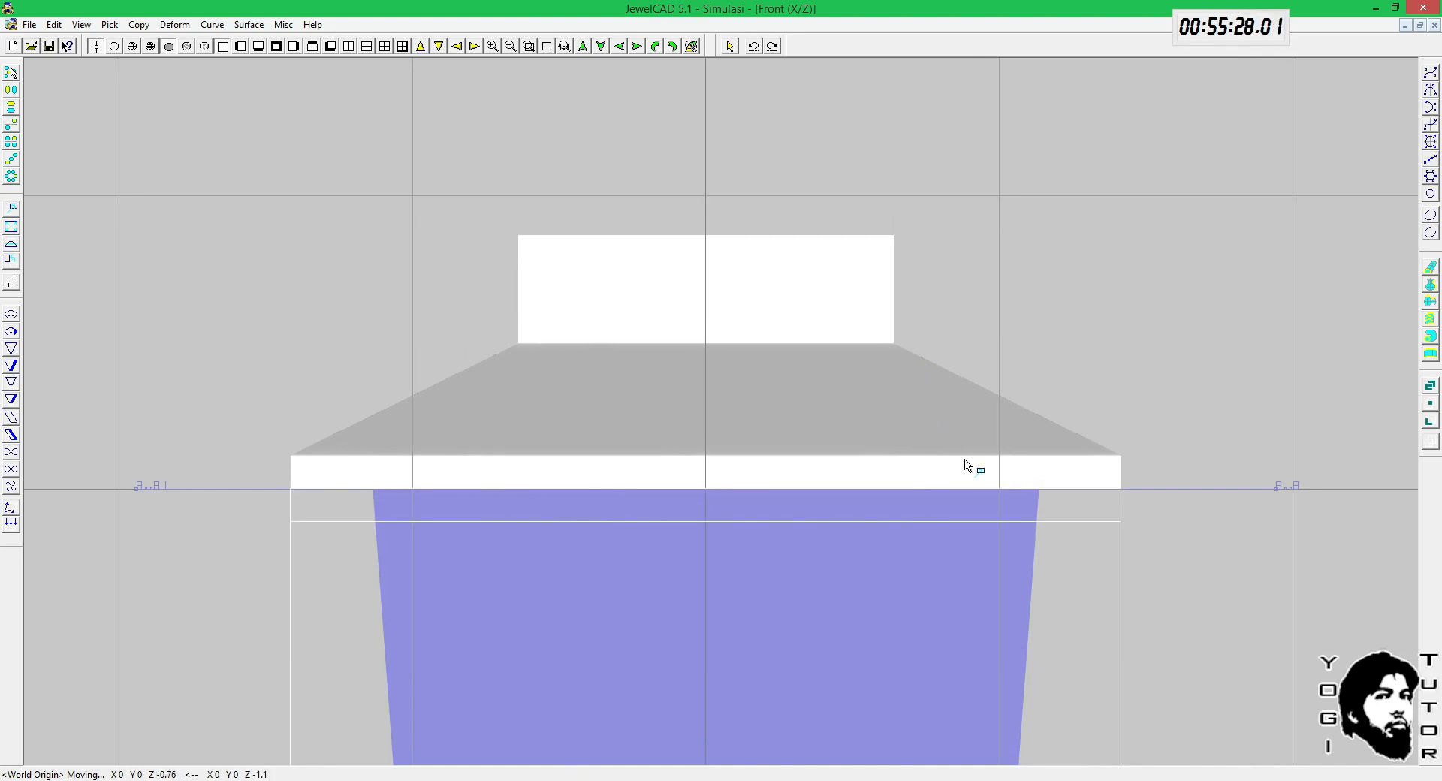
Step: Check the lift settings in CHITUBOX and raise the build plate and sphere 3.2 in JewelCAD
{"action": "key", "text": "alt+Tab"}
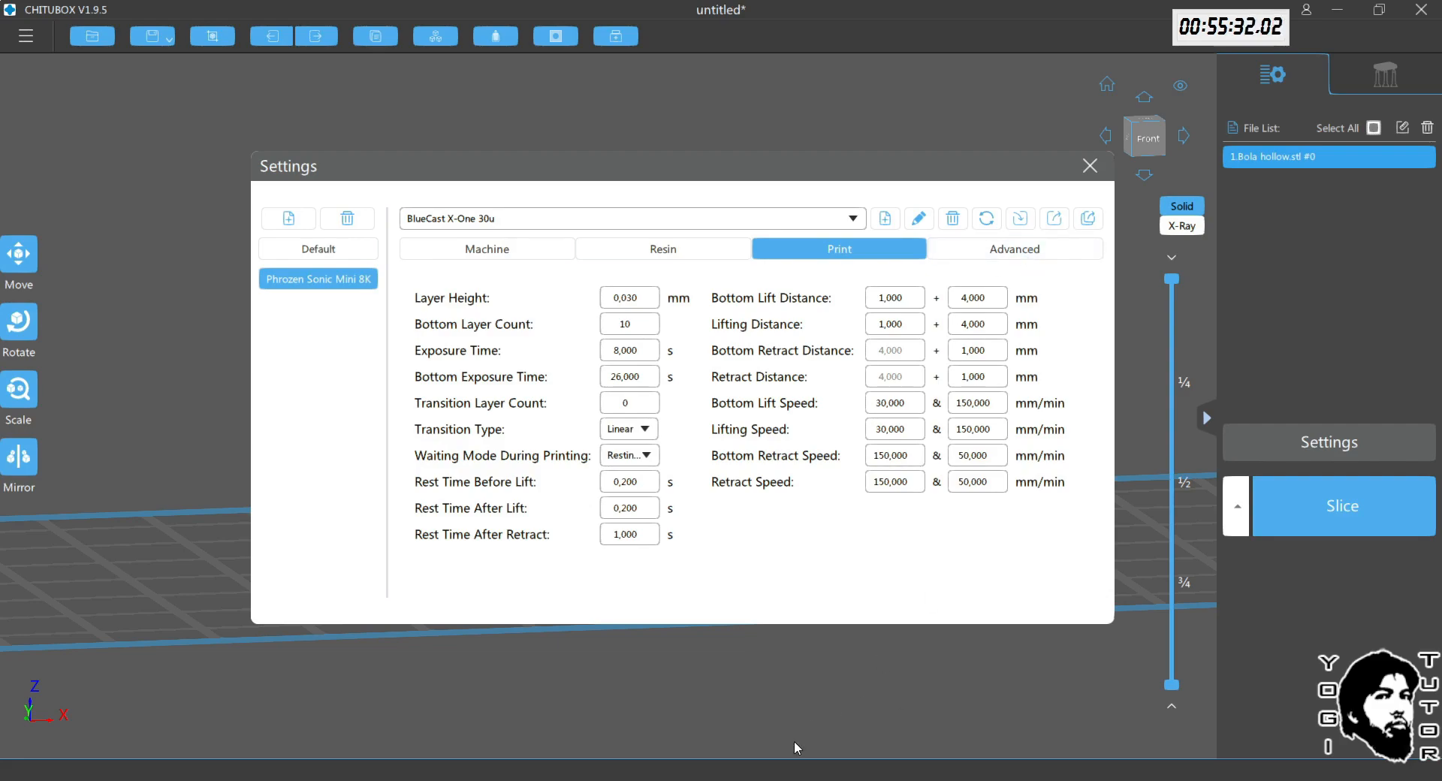
{"action": "key", "text": "alt+Tab"}
{"action": "left_click_drag", "start_coordinate": [911, 386], "coordinate": [950, 299]}
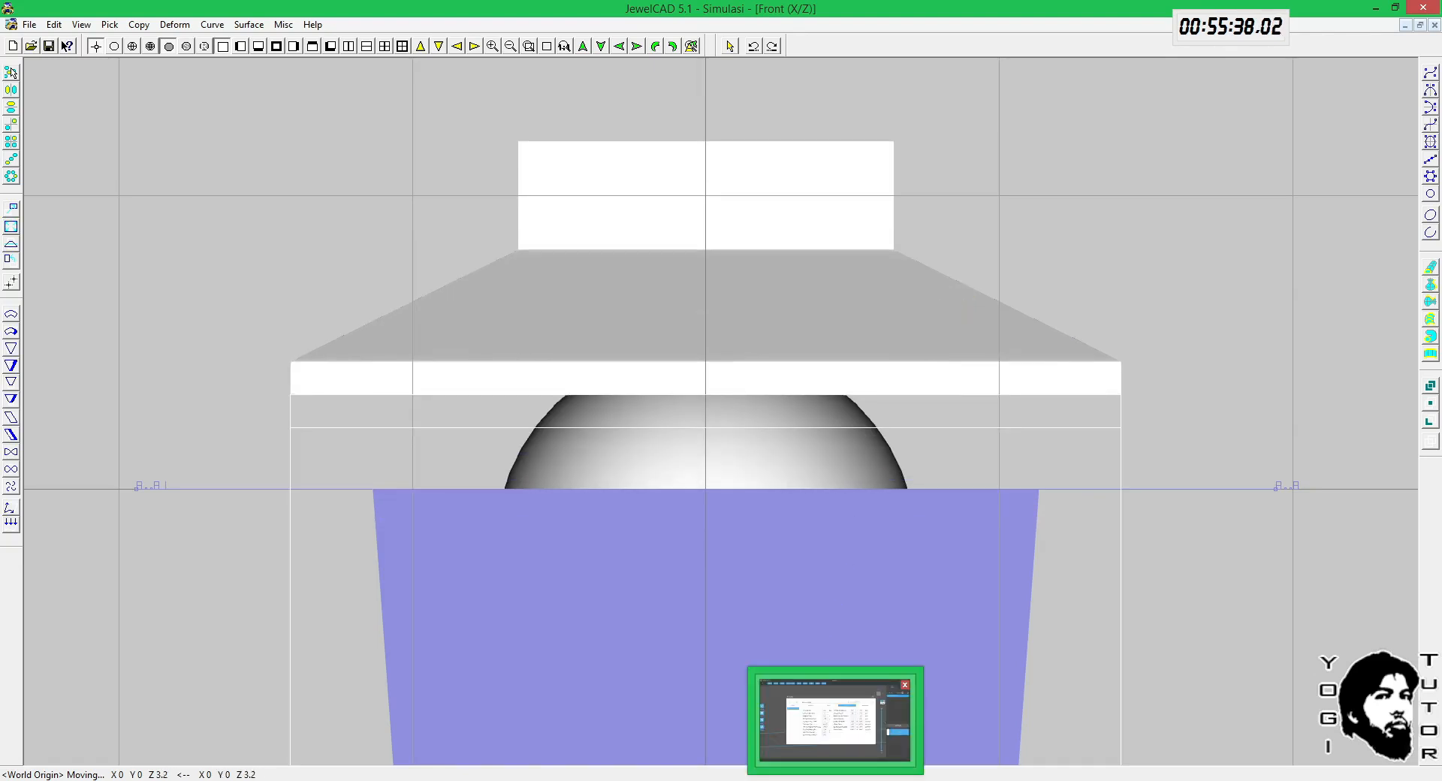
Step: Check the retract settings in CHITUBOX, lower the build plate and sphere in JewelCAD, and undo the extra 4.84 lowering
{"action": "mouse_move", "coordinate": [834, 780]}
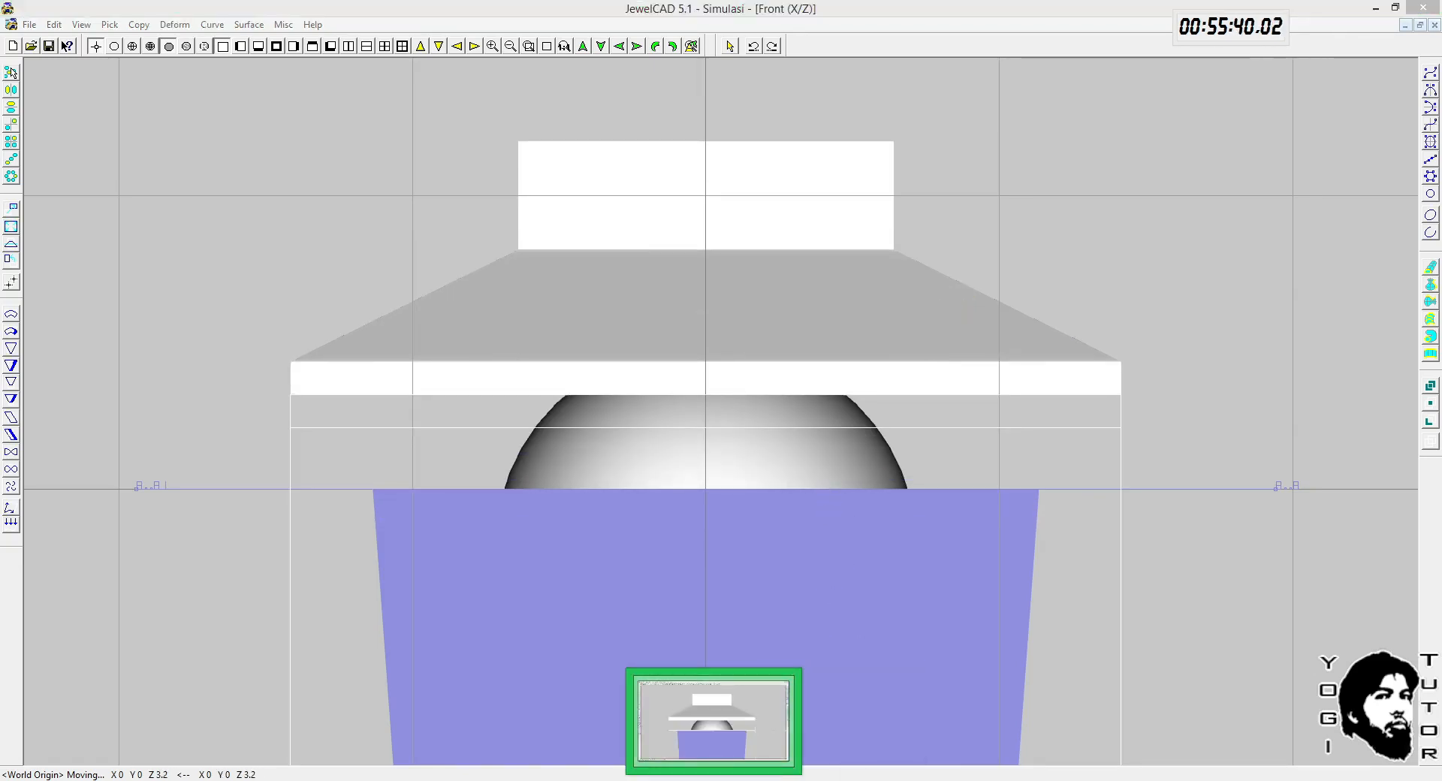
{"action": "left_click", "coordinate": [835, 719]}
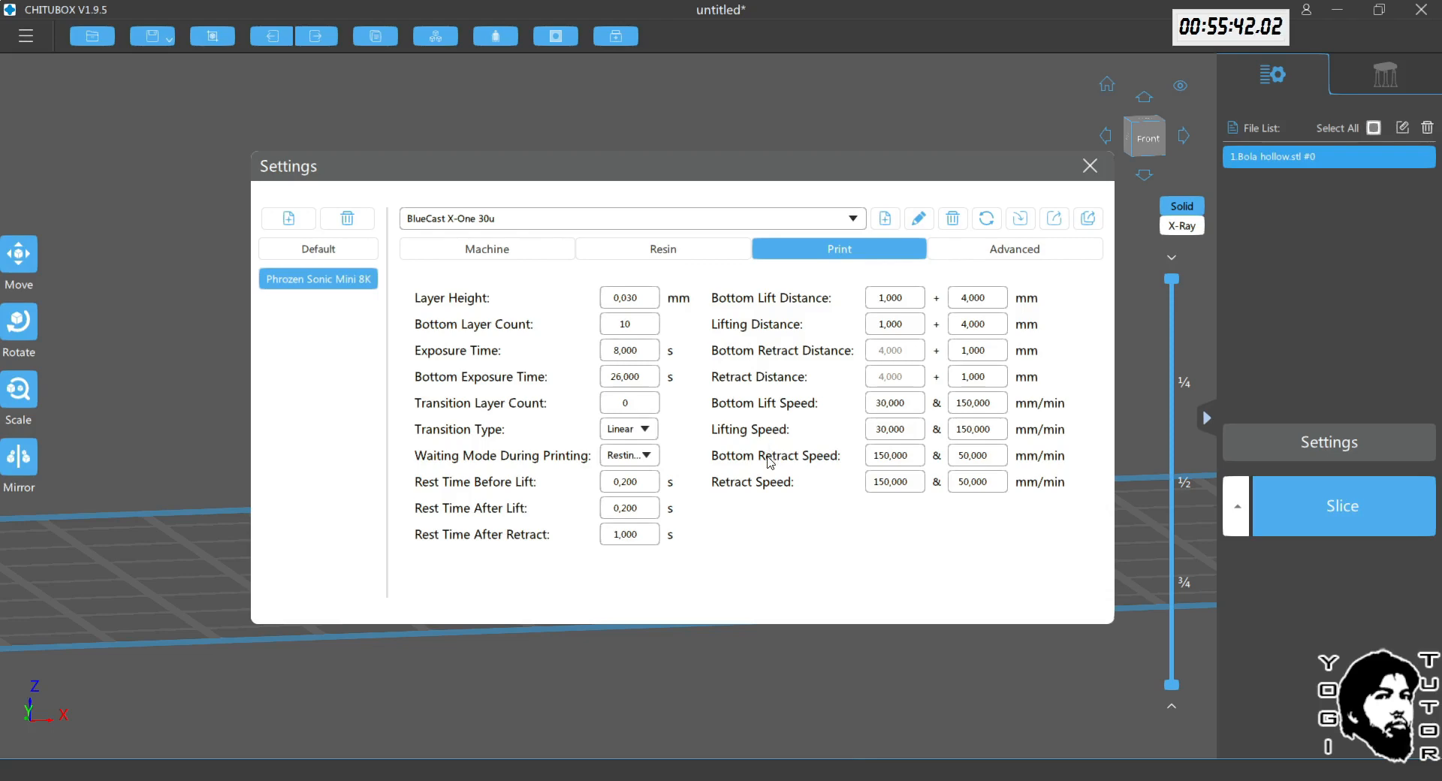
{"action": "key", "text": "alt+Tab"}
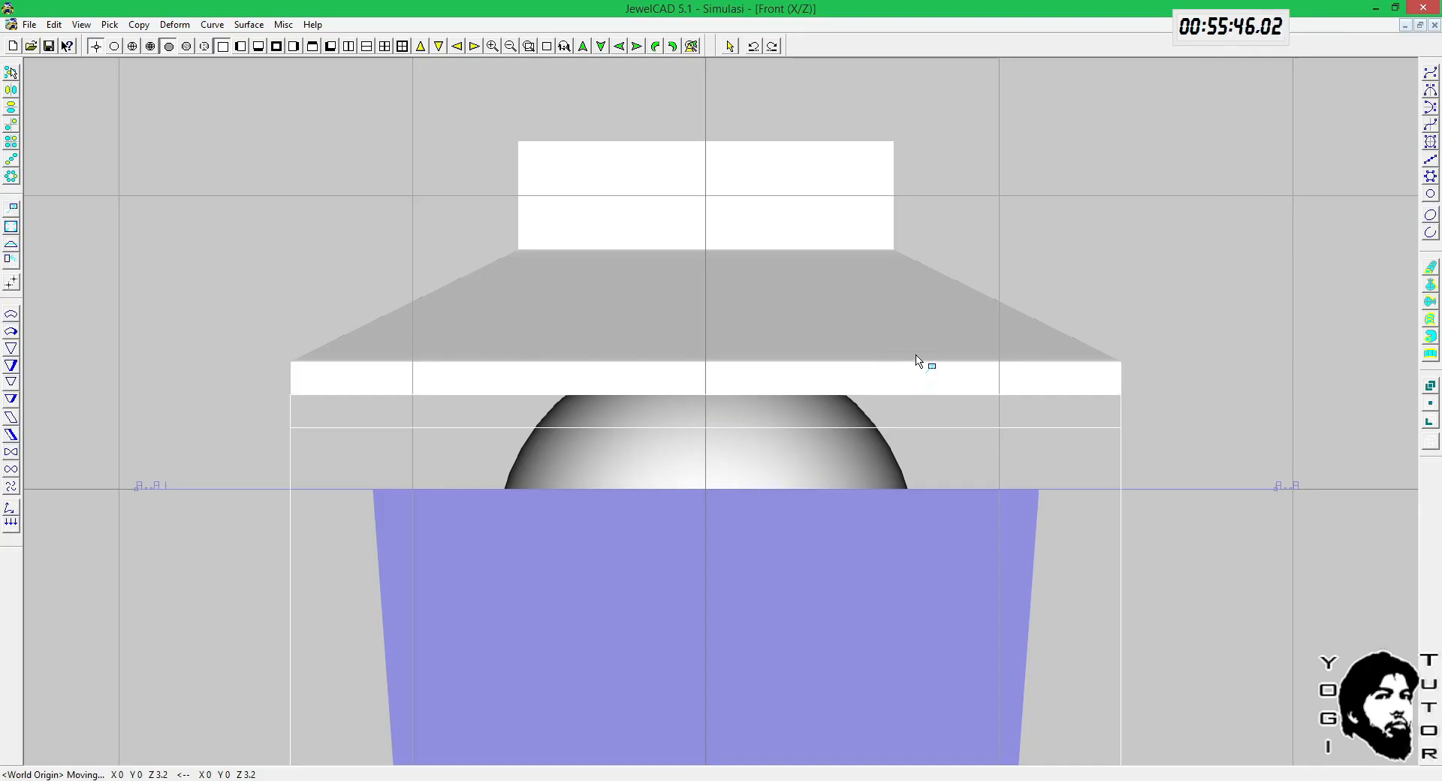
{"action": "left_click_drag", "start_coordinate": [942, 297], "coordinate": [945, 319]}
{"action": "left_click_drag", "start_coordinate": [975, 236], "coordinate": [976, 378]}
{"action": "key", "text": "ctrl+z"}
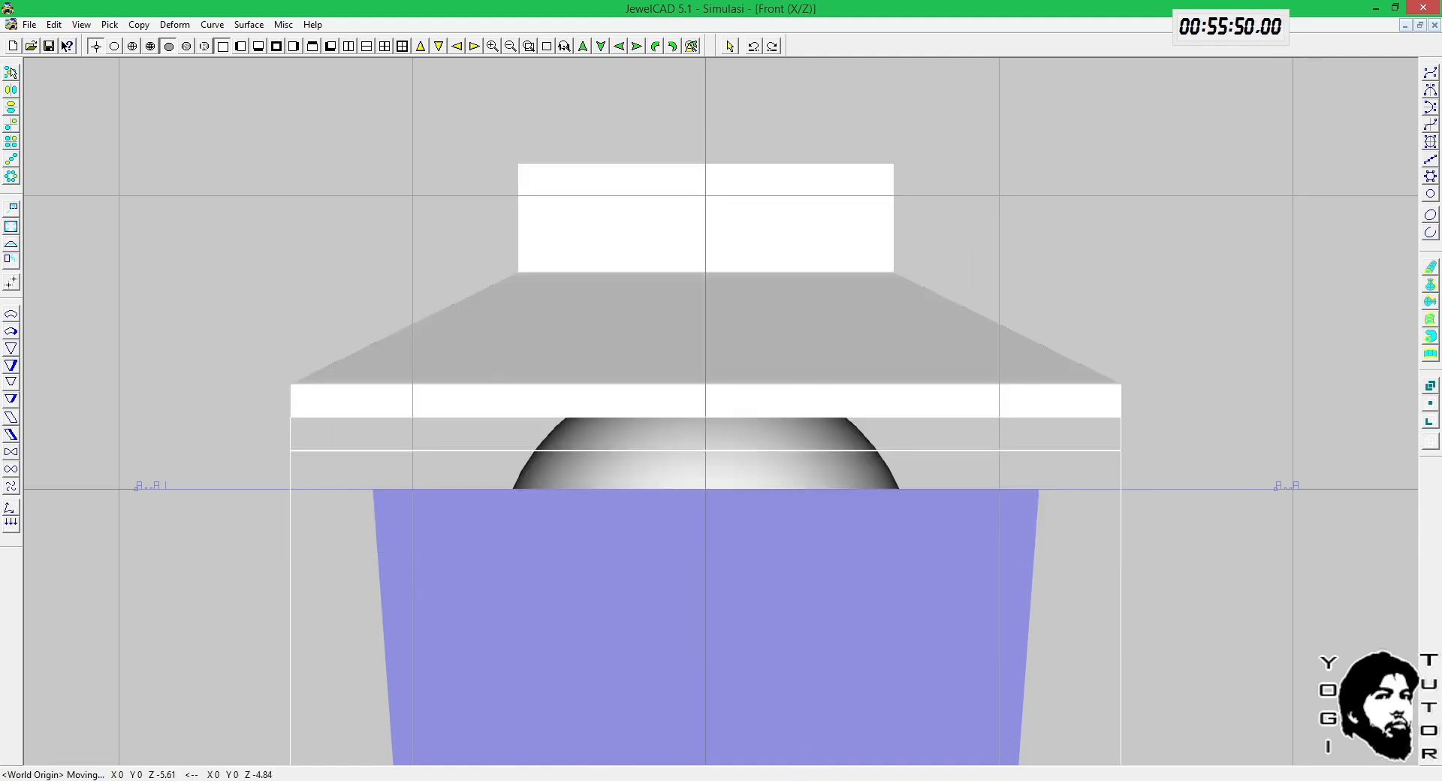
Step: Review the Print settings in CHITUBOX again and lower the build plate and sphere 1.41 in JewelCAD
{"action": "left_click", "coordinate": [853, 778]}
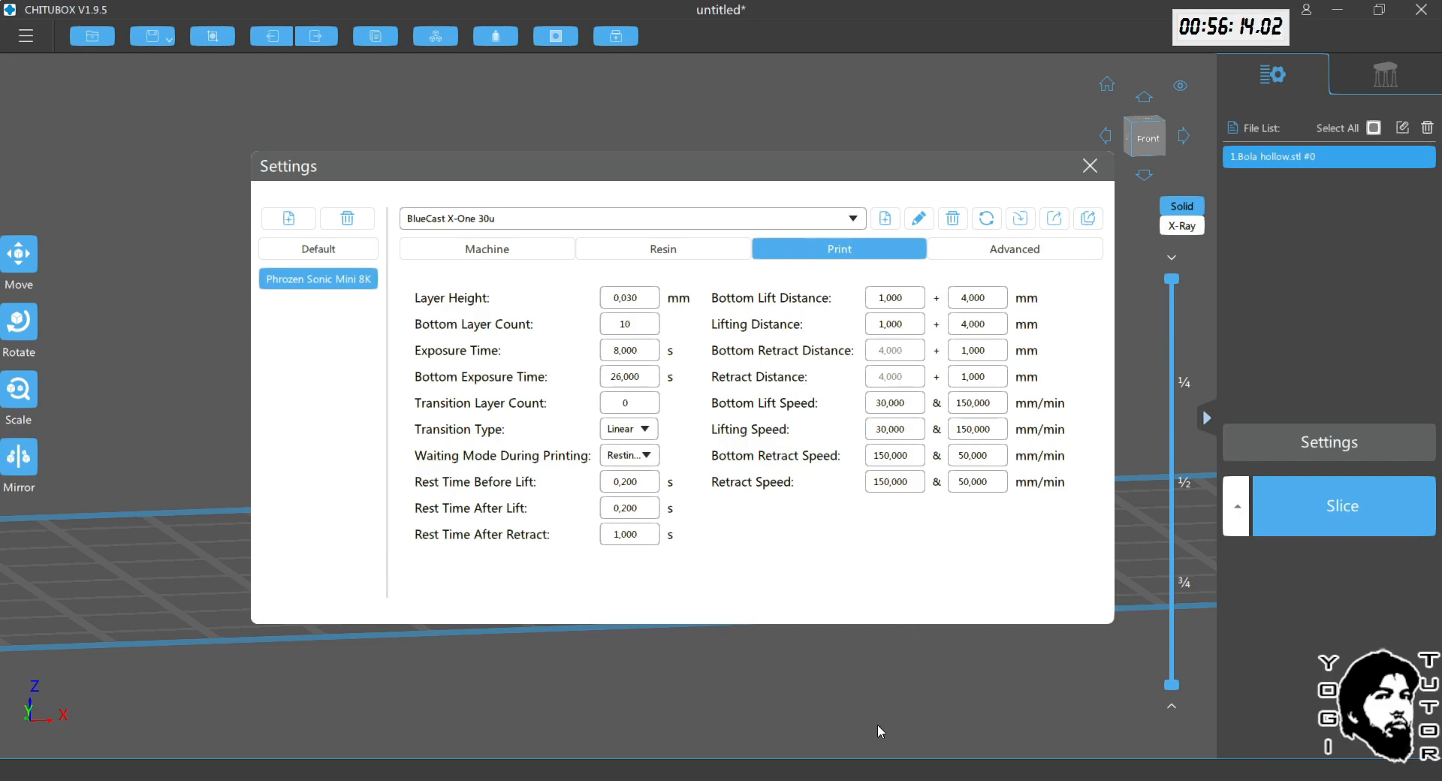
{"action": "left_click", "coordinate": [714, 780]}
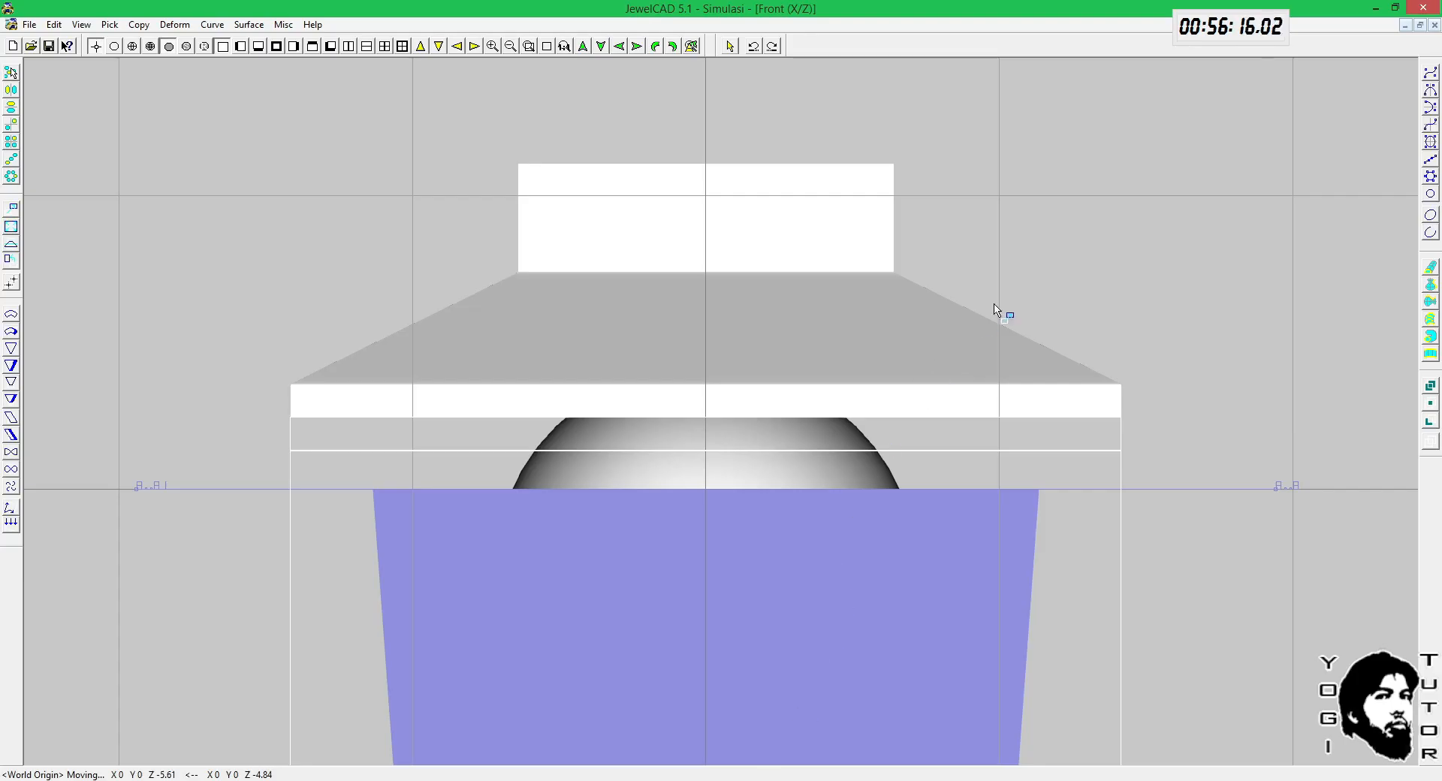
{"action": "left_click_drag", "start_coordinate": [1031, 275], "coordinate": [1032, 320]}
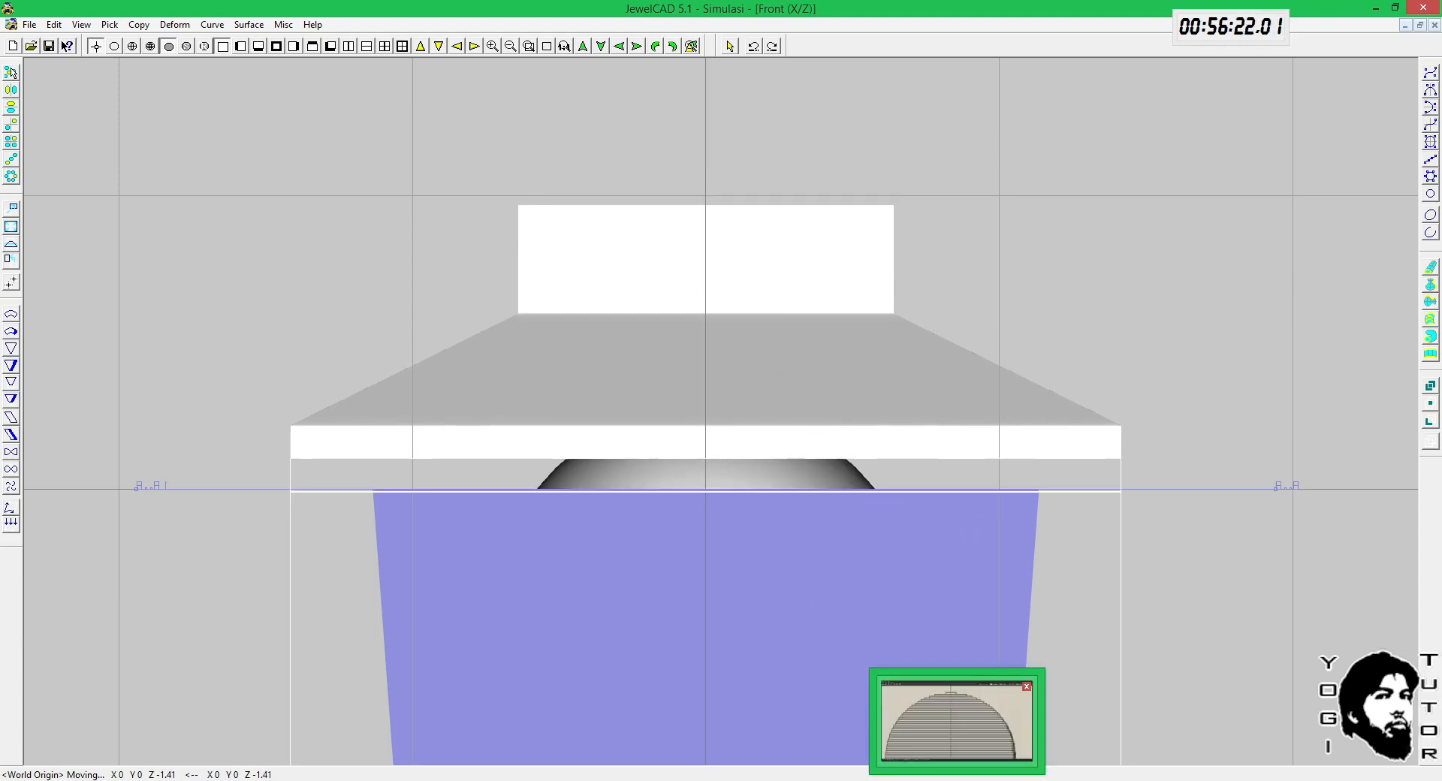
Step: Review the Lifting Distance in CHITUBOX, close the Settings dialog and look at the hollow sphere on the build platform
{"action": "mouse_move", "coordinate": [835, 780]}
{"action": "left_click", "coordinate": [834, 720]}
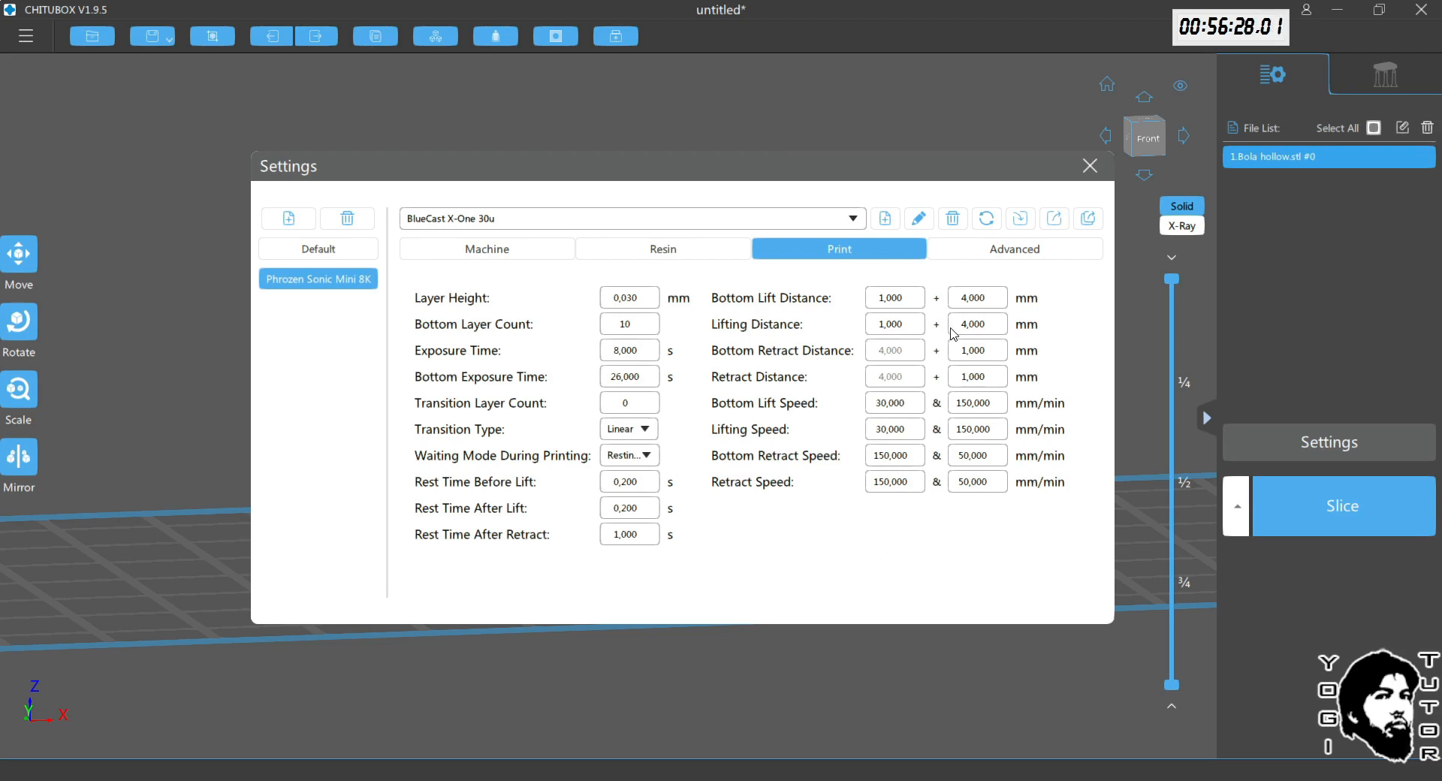
{"action": "left_click", "coordinate": [1089, 166]}
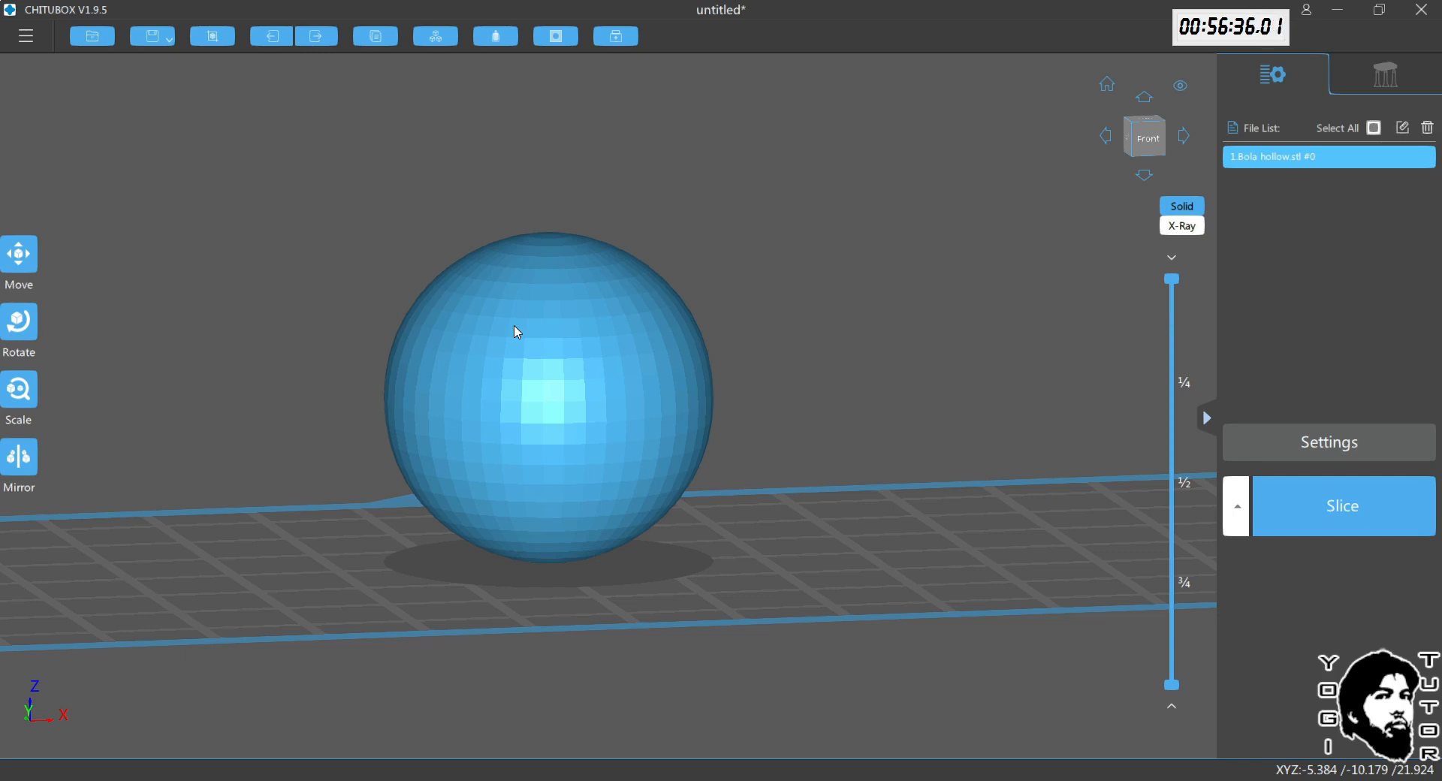
{"action": "left_click_drag", "start_coordinate": [711, 331], "coordinate": [750, 332]}
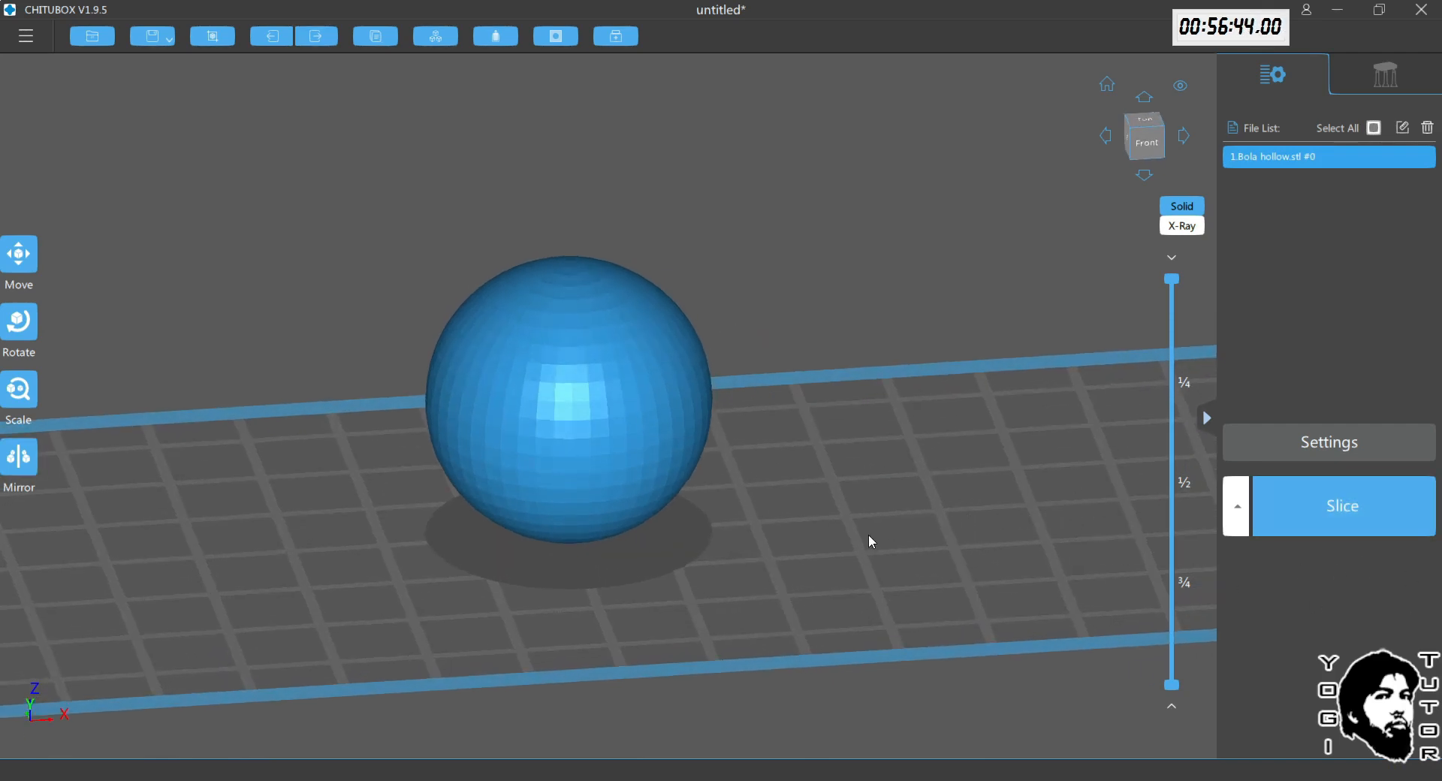
{"action": "left_click_drag", "start_coordinate": [868, 536], "coordinate": [840, 517]}
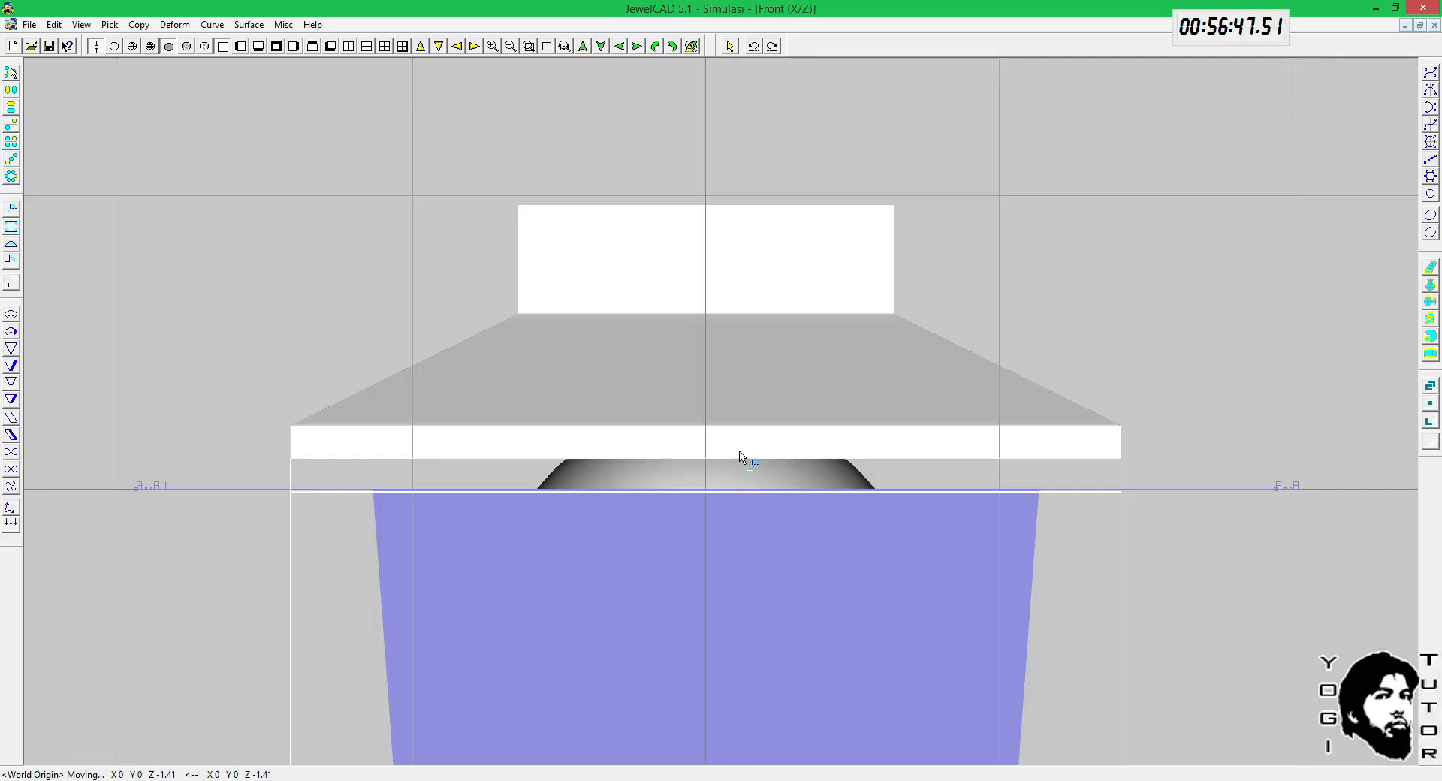
Step: Switch back to JewelCAD and display the layered sphere, build plate and vat in wireframe from the front
{"action": "scroll", "coordinate": [740, 458], "scroll_direction": "down", "scroll_amount": 1}
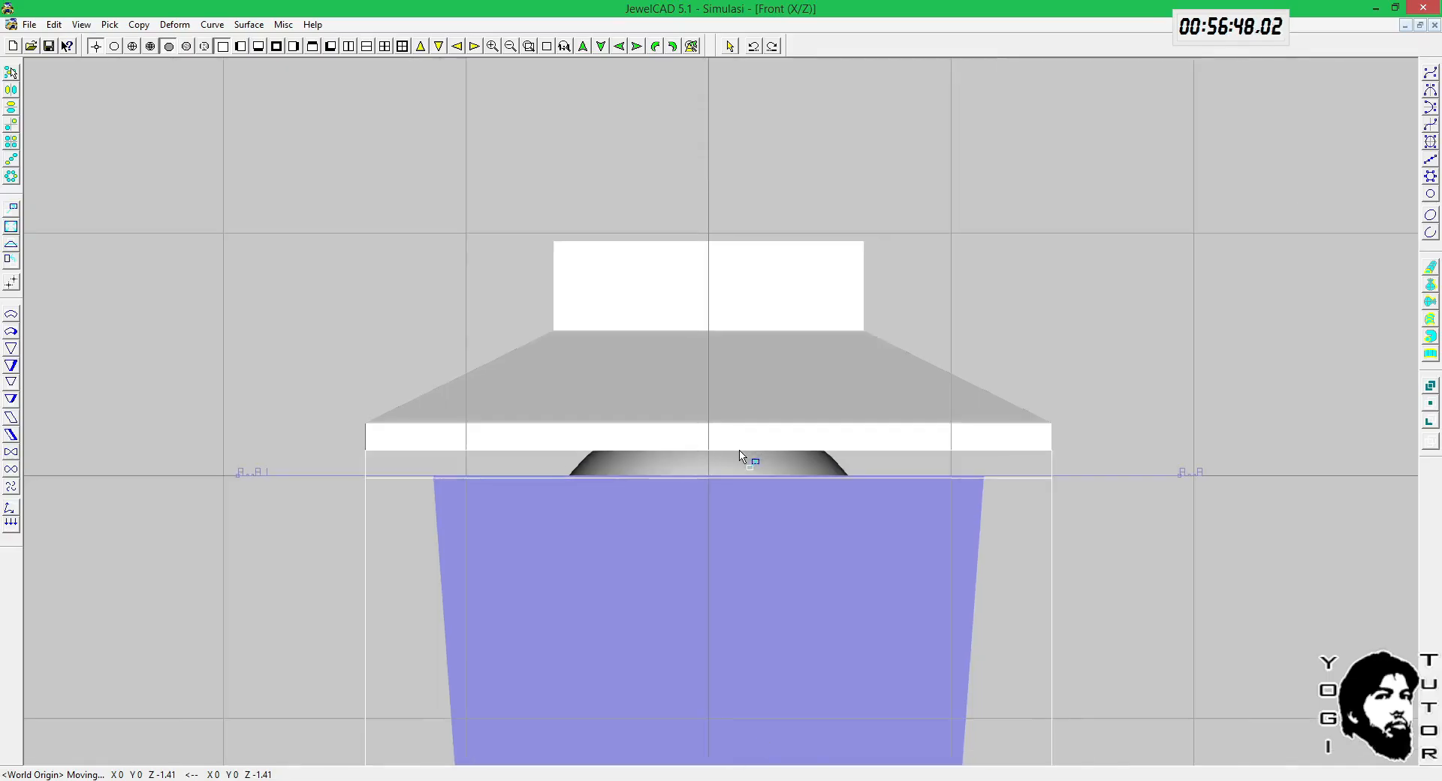
{"action": "key", "text": "alt+e"}
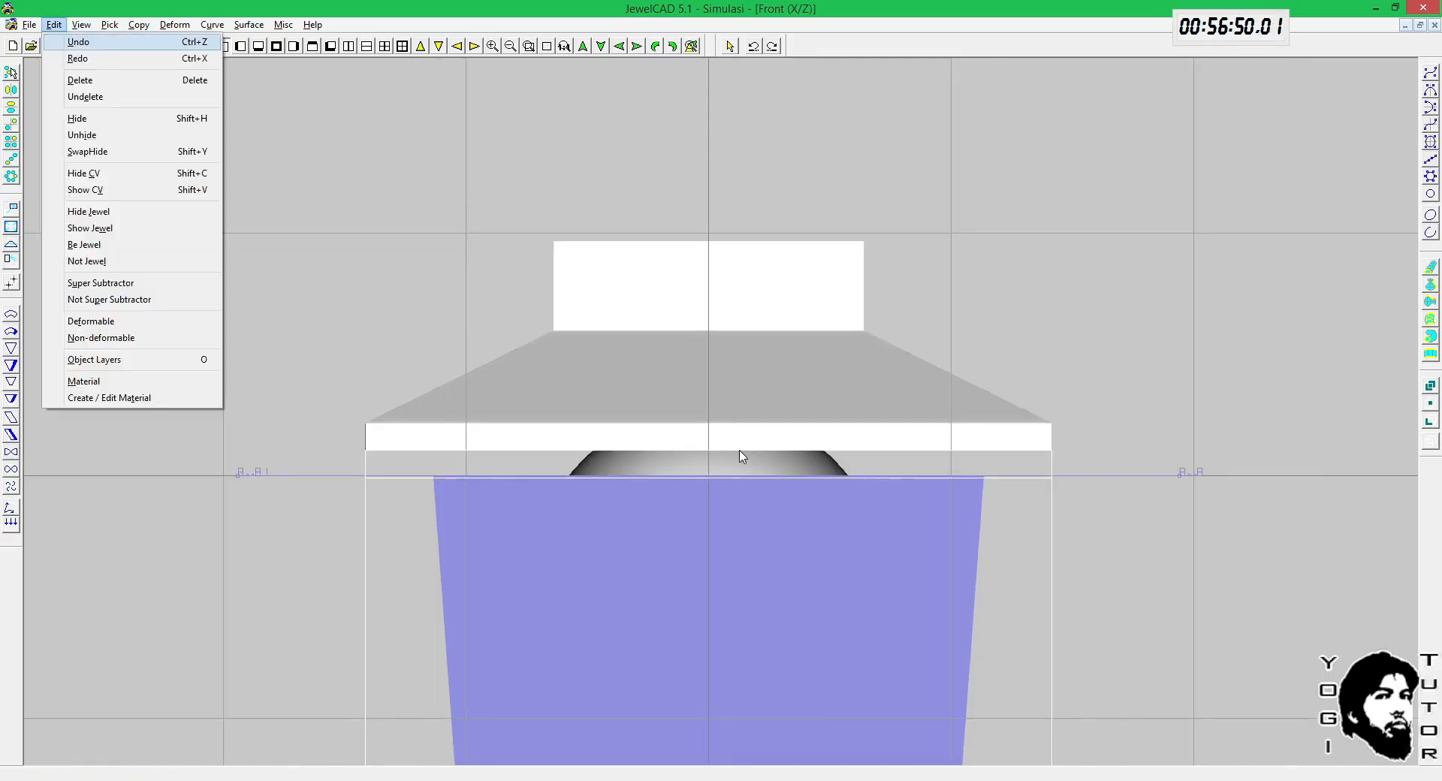
{"action": "key", "text": "n"}
{"action": "key", "text": "F11"}
{"action": "mouse_move", "coordinate": [766, 421]}
{"action": "middle_mouse_down"}
{"action": "mouse_move", "coordinate": [566, 538]}
{"action": "mouse_move", "coordinate": [754, 426]}
{"action": "middle_mouse_up"}
{"action": "key", "text": "F9"}
{"action": "key", "text": "F5"}
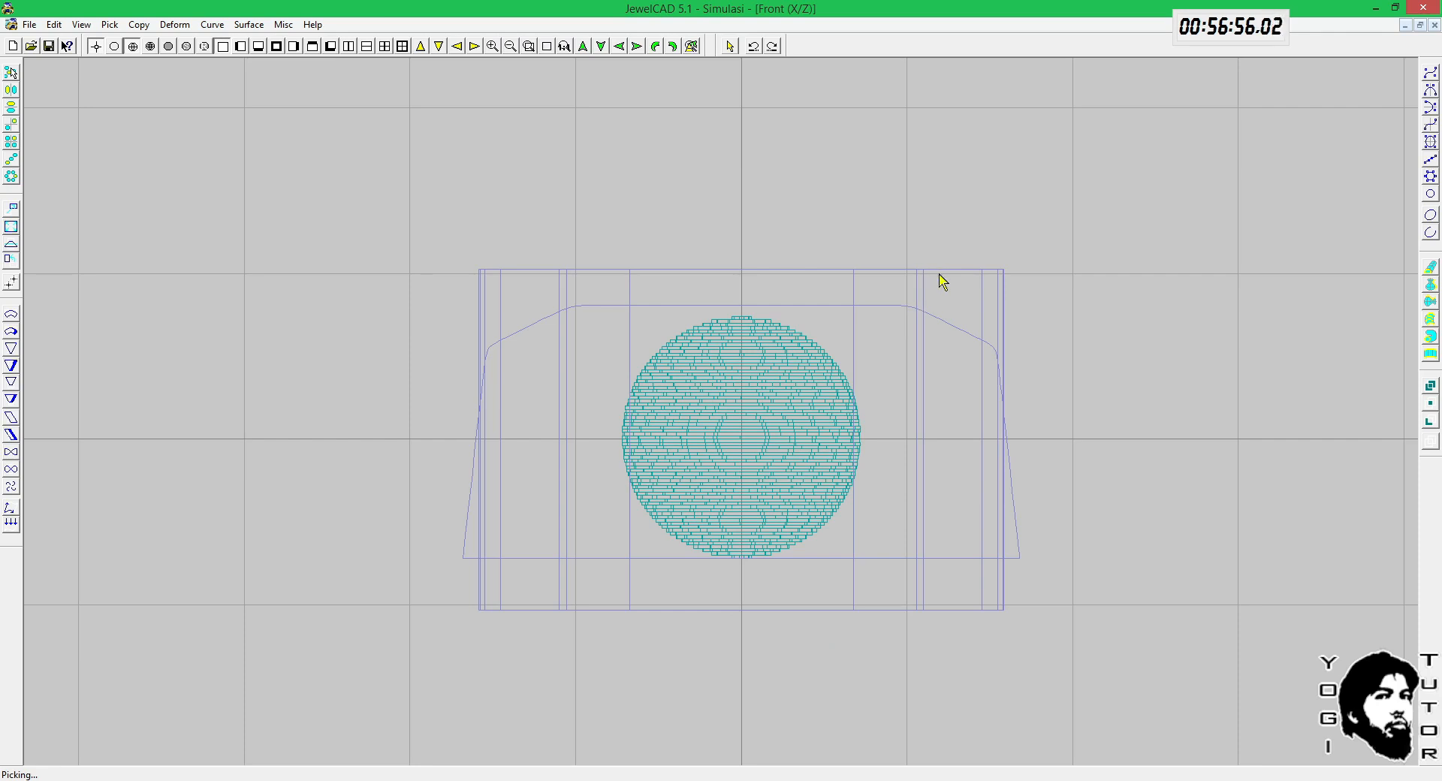
Step: Remove the vat and build plate so that only the layered sphere is left on screen
{"action": "left_click", "coordinate": [966, 269]}
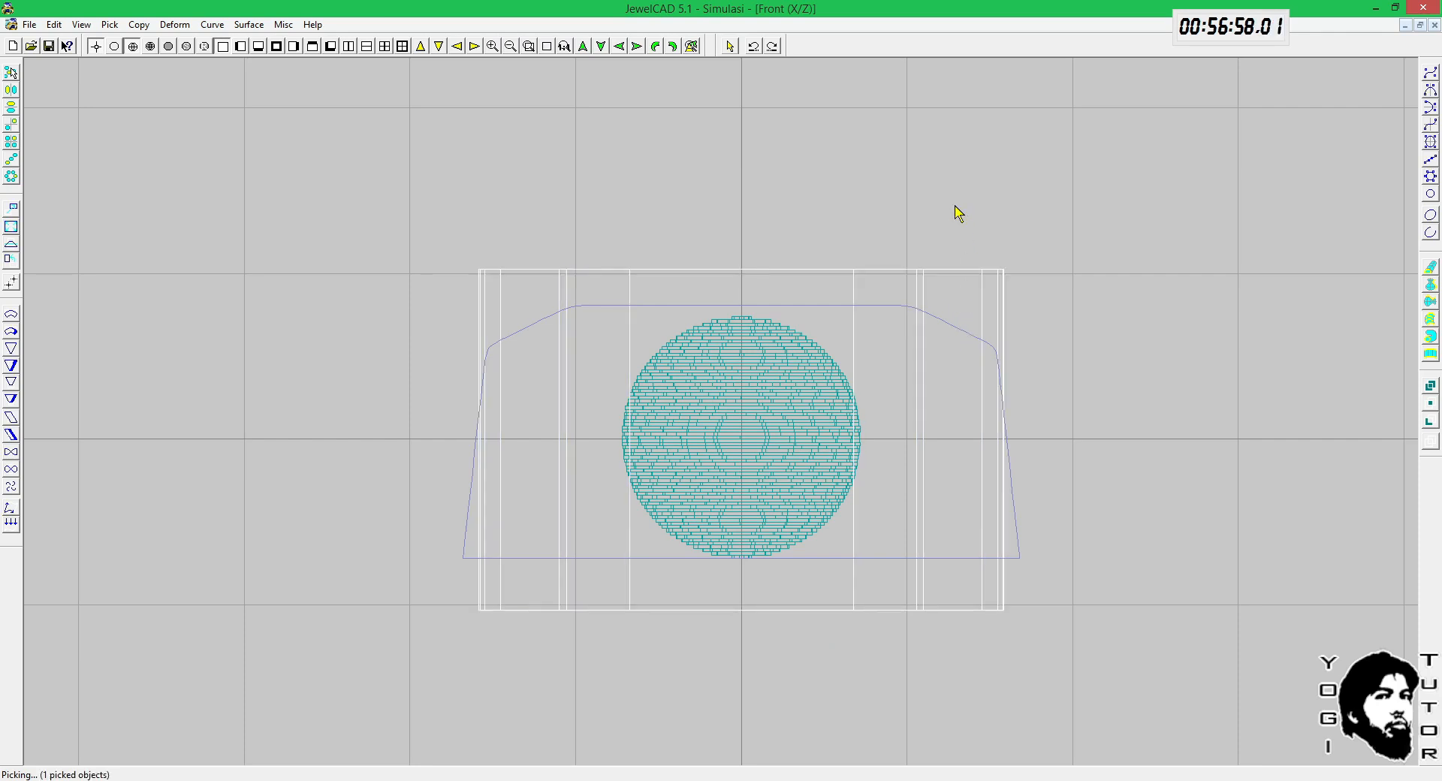
{"action": "key", "text": "Delete"}
{"action": "key", "text": "shift+Delete"}
{"action": "scroll", "coordinate": [831, 568], "scroll_direction": "up", "scroll_amount": 7}
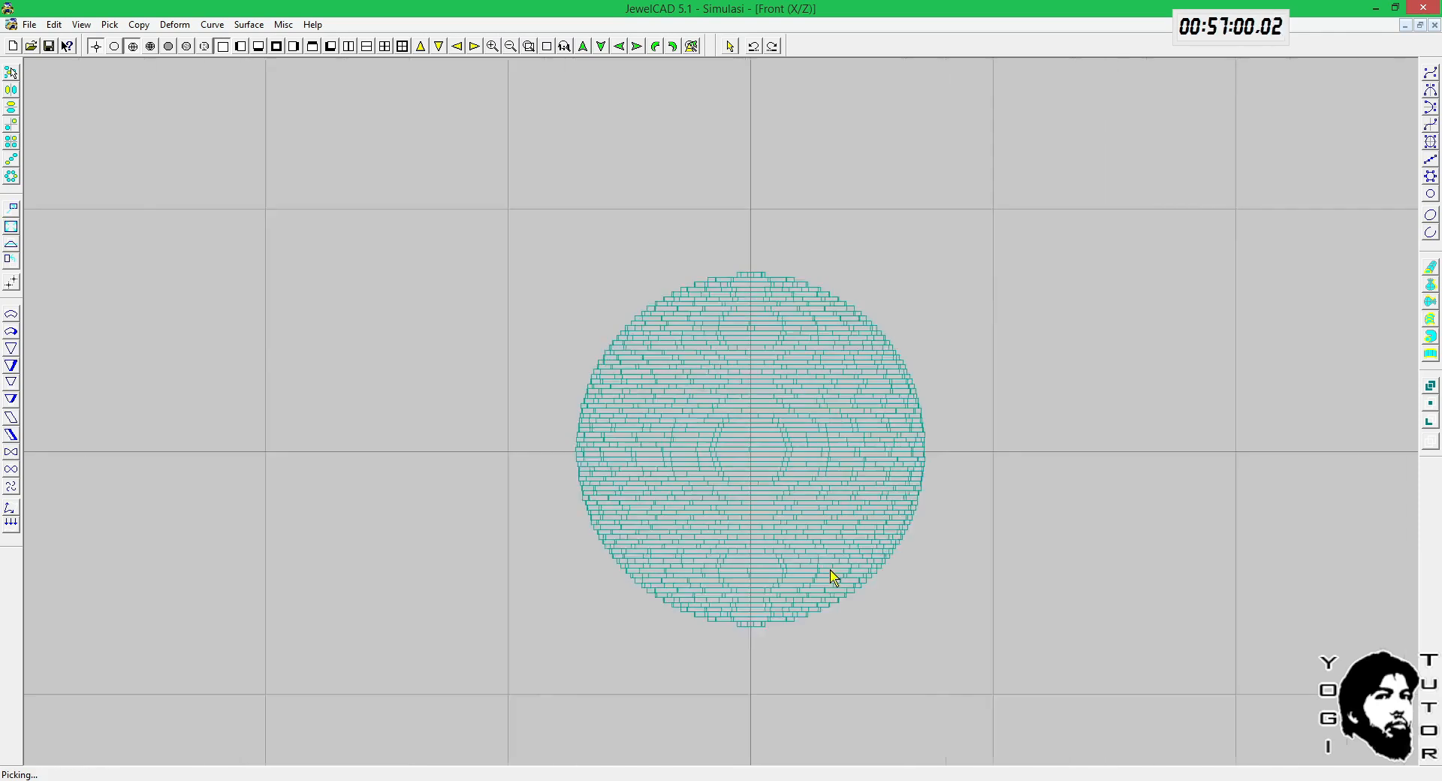
Step: Examine the stepped layers at the bottom of the sphere in shaded display
{"action": "left_click_drag", "start_coordinate": [831, 566], "coordinate": [814, 287], "text": "ctrl+shift"}
{"action": "scroll", "coordinate": [779, 406], "scroll_direction": "up", "scroll_amount": 5}
{"action": "key", "text": "F12"}
{"action": "key", "text": "F10"}
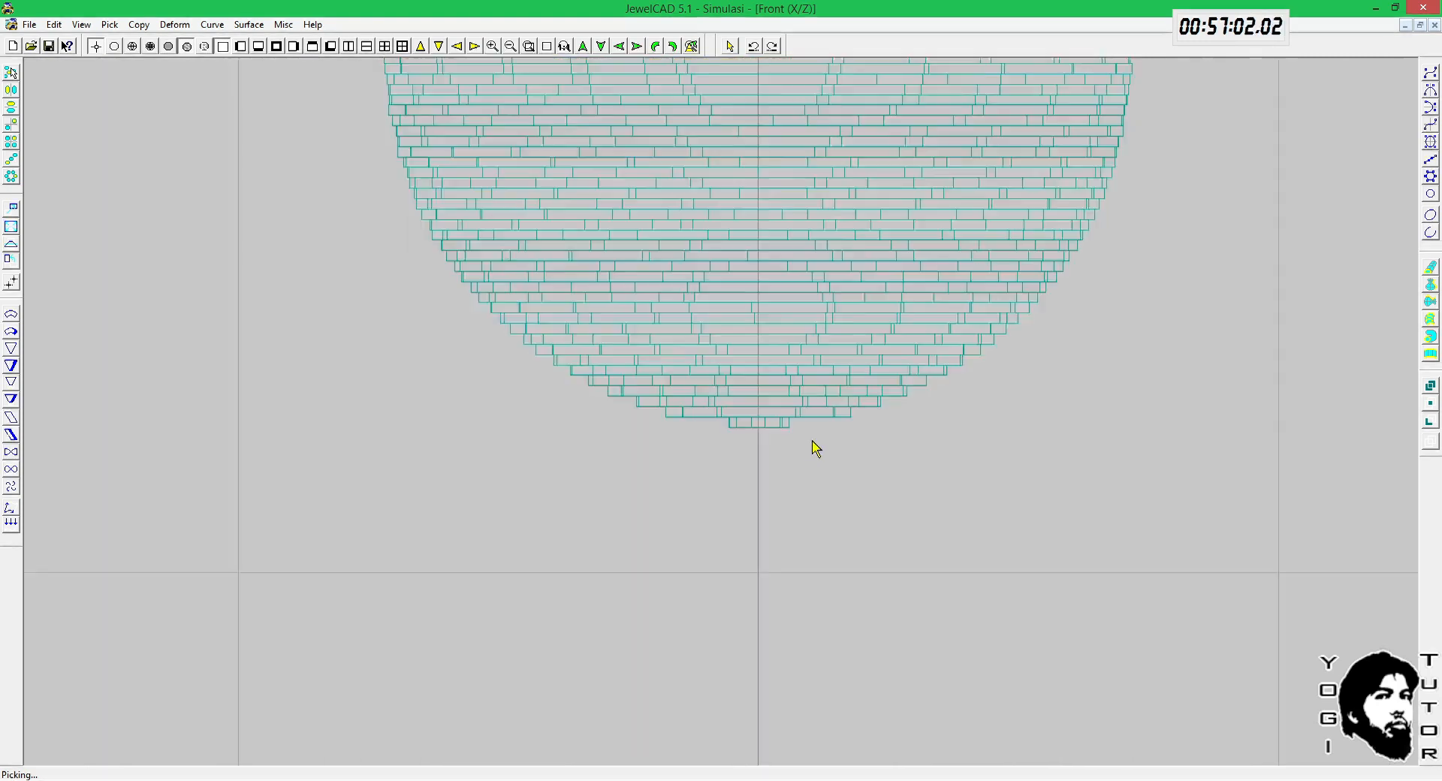
{"action": "scroll", "coordinate": [812, 442], "scroll_direction": "up", "scroll_amount": 4}
{"action": "key", "text": "F12"}
{"action": "left_click_drag", "start_coordinate": [823, 431], "coordinate": [796, 503], "text": "ctrl+shift"}
Step: Bring back the build plate and vat around the layered sphere, and remove only the vat again
{"action": "key", "text": "alt+e"}
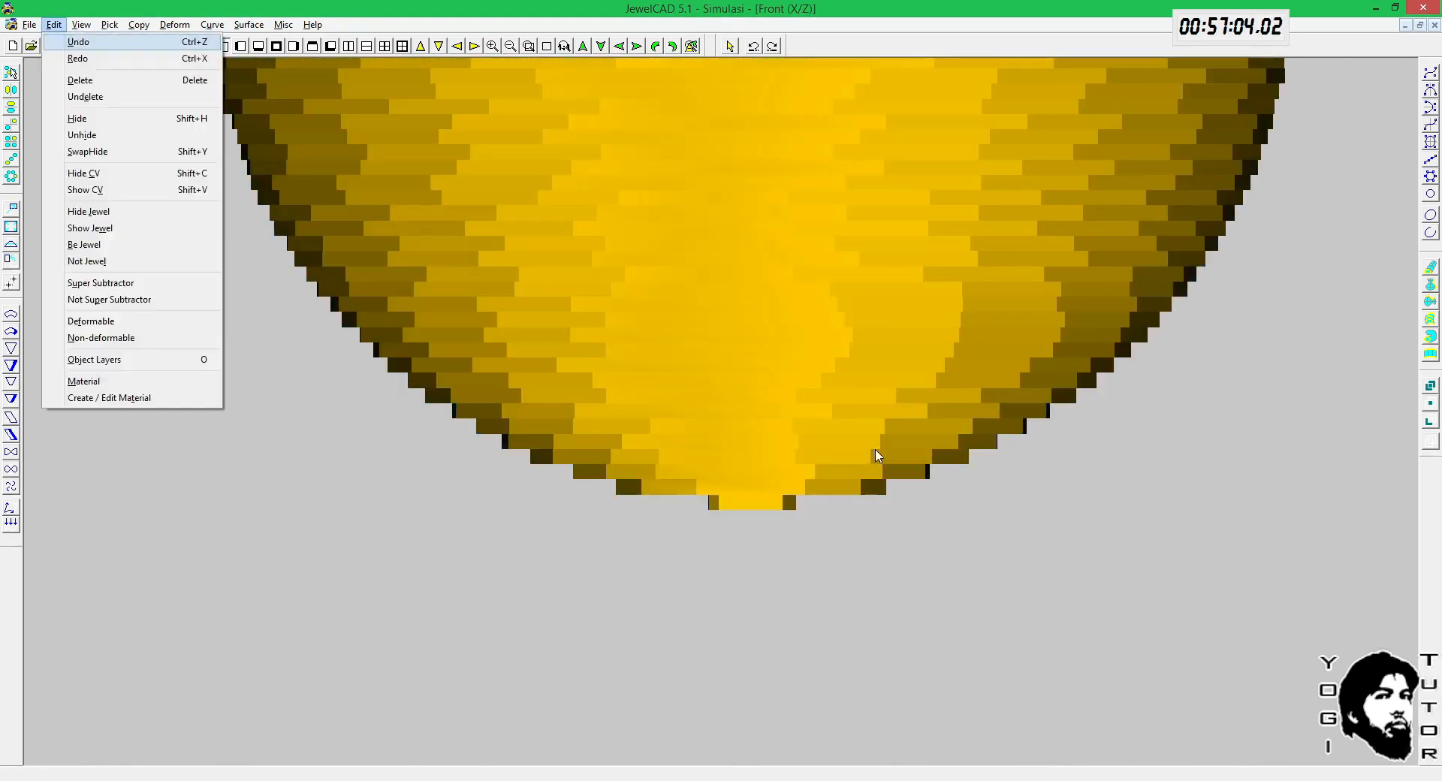
{"action": "key", "text": "s"}
{"action": "scroll", "coordinate": [875, 450], "scroll_direction": "down", "scroll_amount": 8}
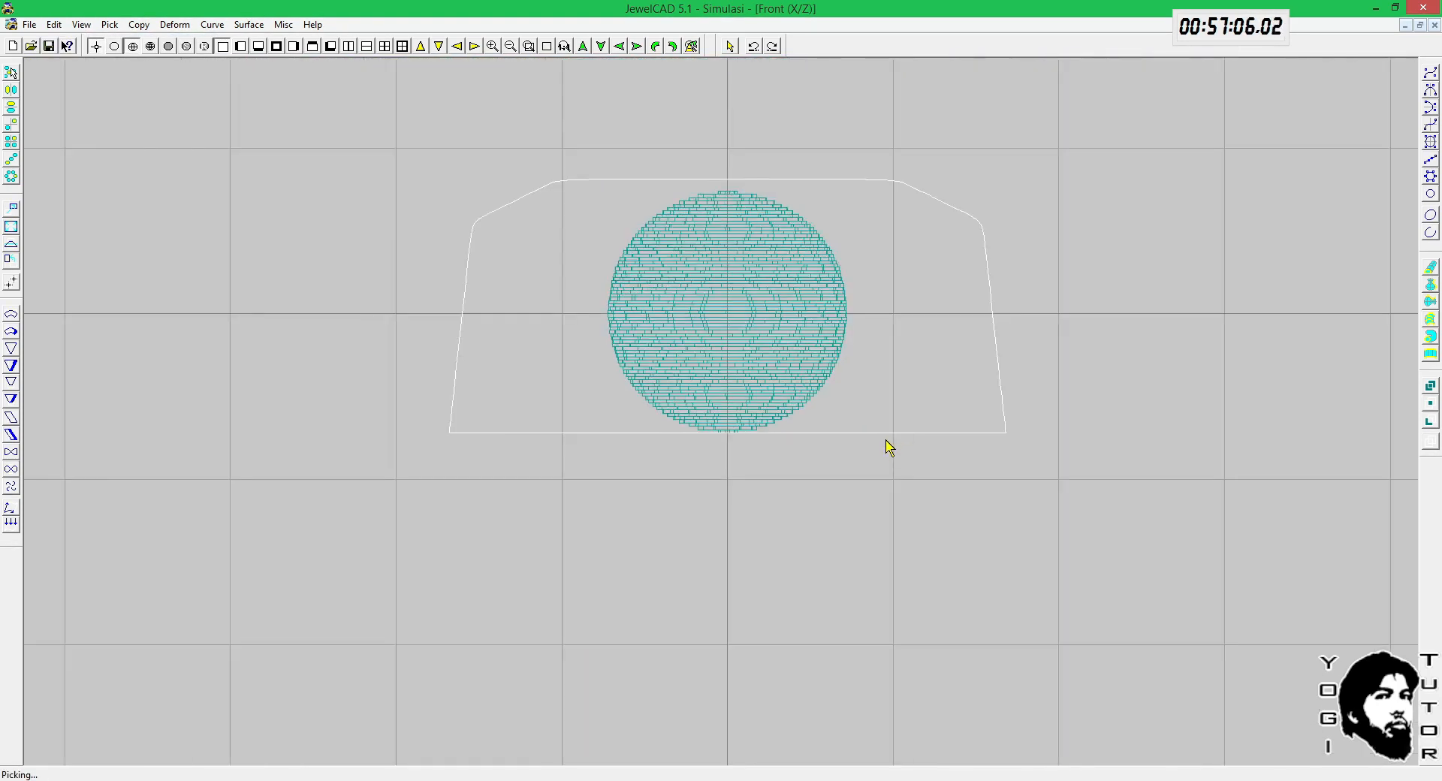
{"action": "key", "text": "alt+e"}
{"action": "key", "text": "u"}
{"action": "left_click", "coordinate": [863, 89]}
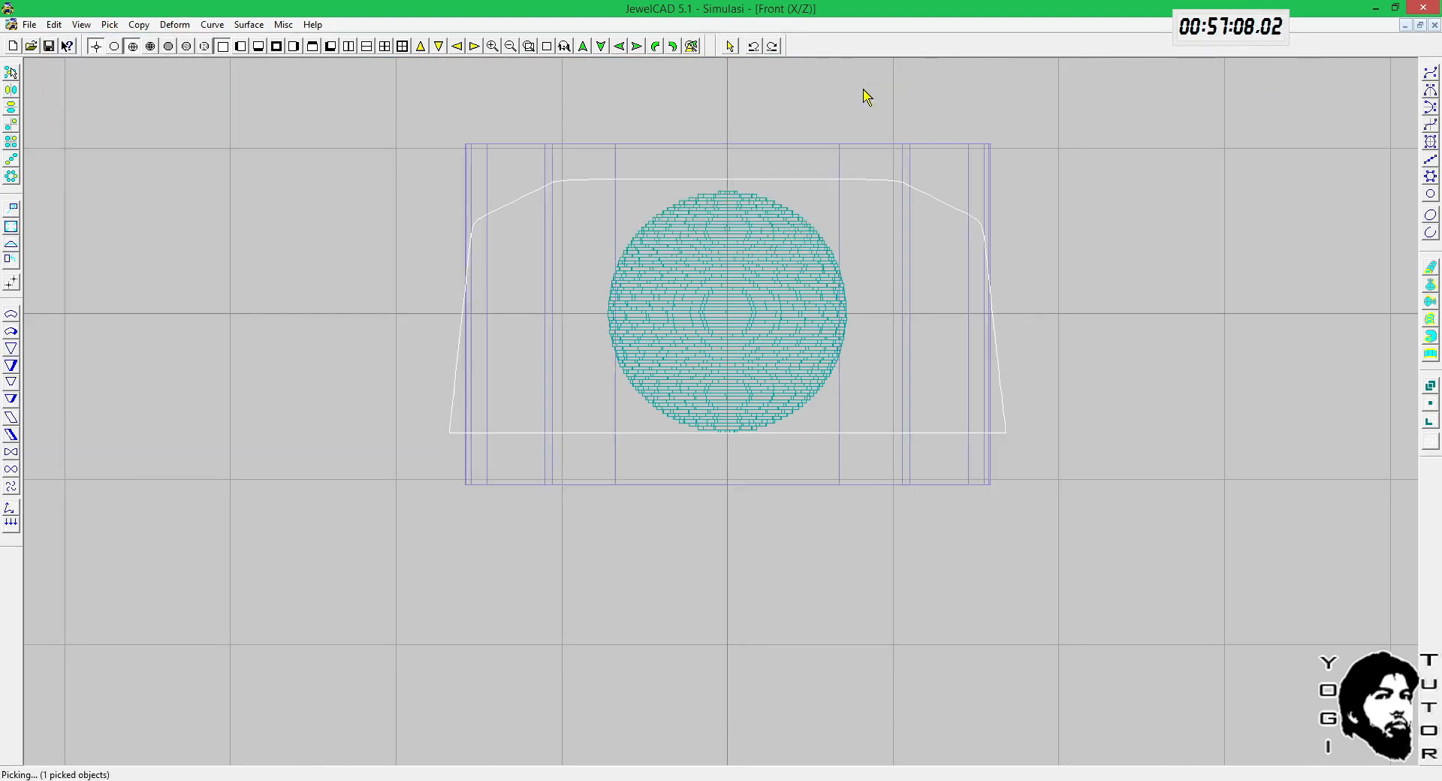
{"action": "left_click", "coordinate": [982, 187]}
{"action": "left_click", "coordinate": [946, 135]}
{"action": "key", "text": "Delete"}
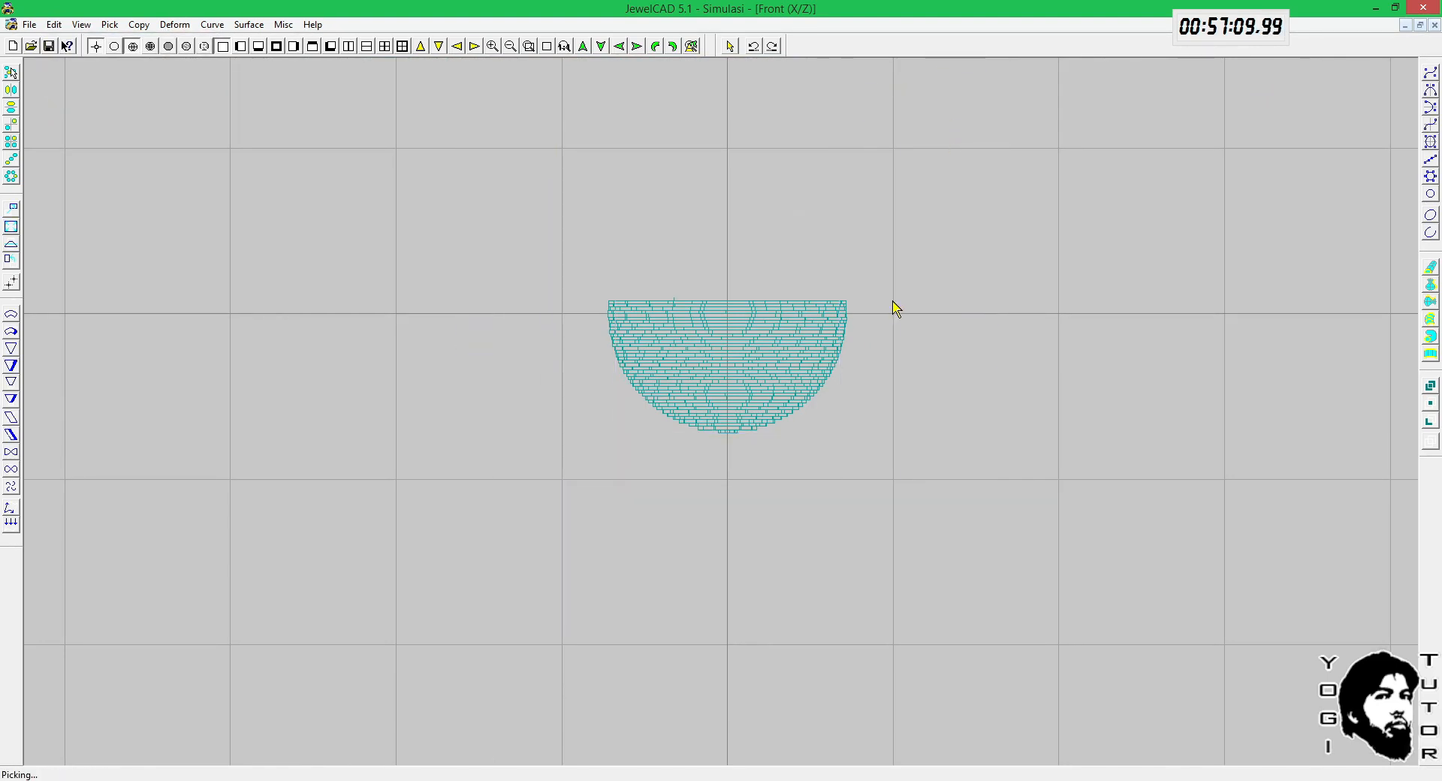
Step: Raise the build plate 2.76 in total relative to the layered sphere and show both in wireframe
{"action": "left_click", "coordinate": [758, 433]}
{"action": "scroll", "coordinate": [735, 466], "scroll_direction": "up", "scroll_amount": 5}
{"action": "scroll", "coordinate": [736, 466], "scroll_direction": "up", "scroll_amount": 3}
{"action": "key", "text": "F10"}
{"action": "key", "text": "m"}
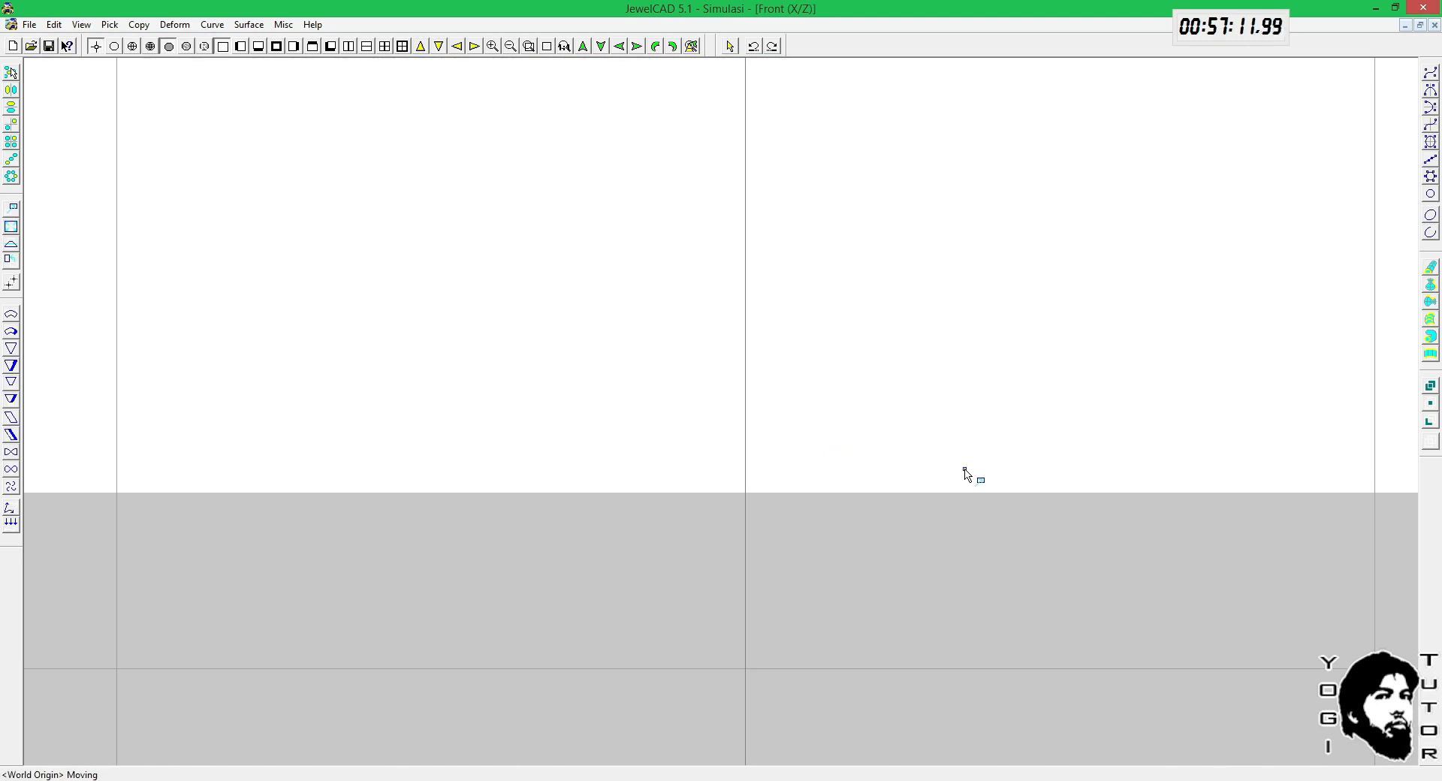
{"action": "mouse_move", "coordinate": [964, 469]}
{"action": "left_mouse_down"}
{"action": "mouse_move", "coordinate": [964, 452]}
{"action": "mouse_move", "coordinate": [1006, 450]}
{"action": "mouse_move", "coordinate": [1087, 309]}
{"action": "left_mouse_up"}
{"action": "key", "text": "F9"}
{"action": "key", "text": "F10"}
{"action": "key", "text": "F7"}
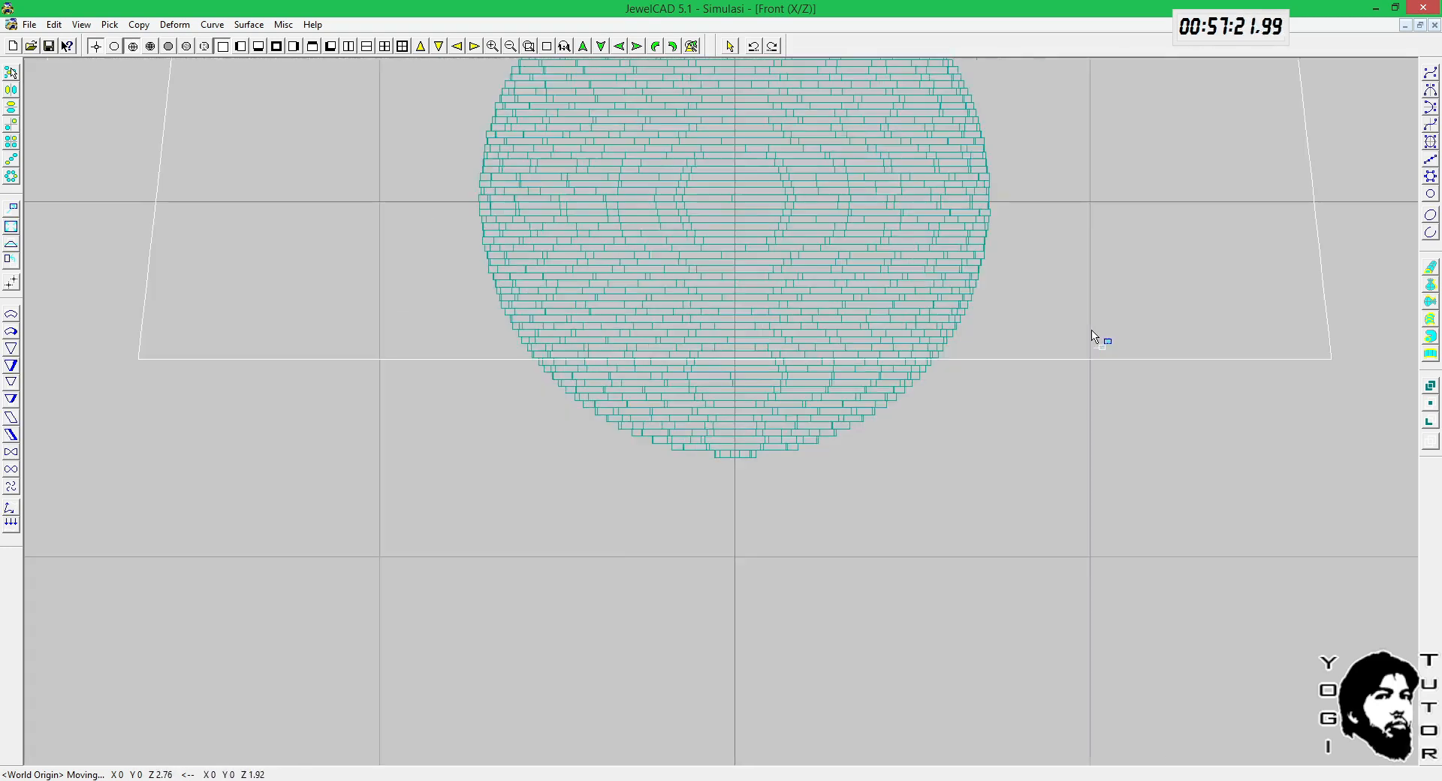
Step: Undo the last build plate change and view the layered sphere from the right side
{"action": "key", "text": "F3"}
{"action": "key", "text": "ctrl+z"}
{"action": "middle_click_drag", "start_coordinate": [689, 238], "coordinate": [793, 398]}
{"action": "key", "text": "ctrl+u"}
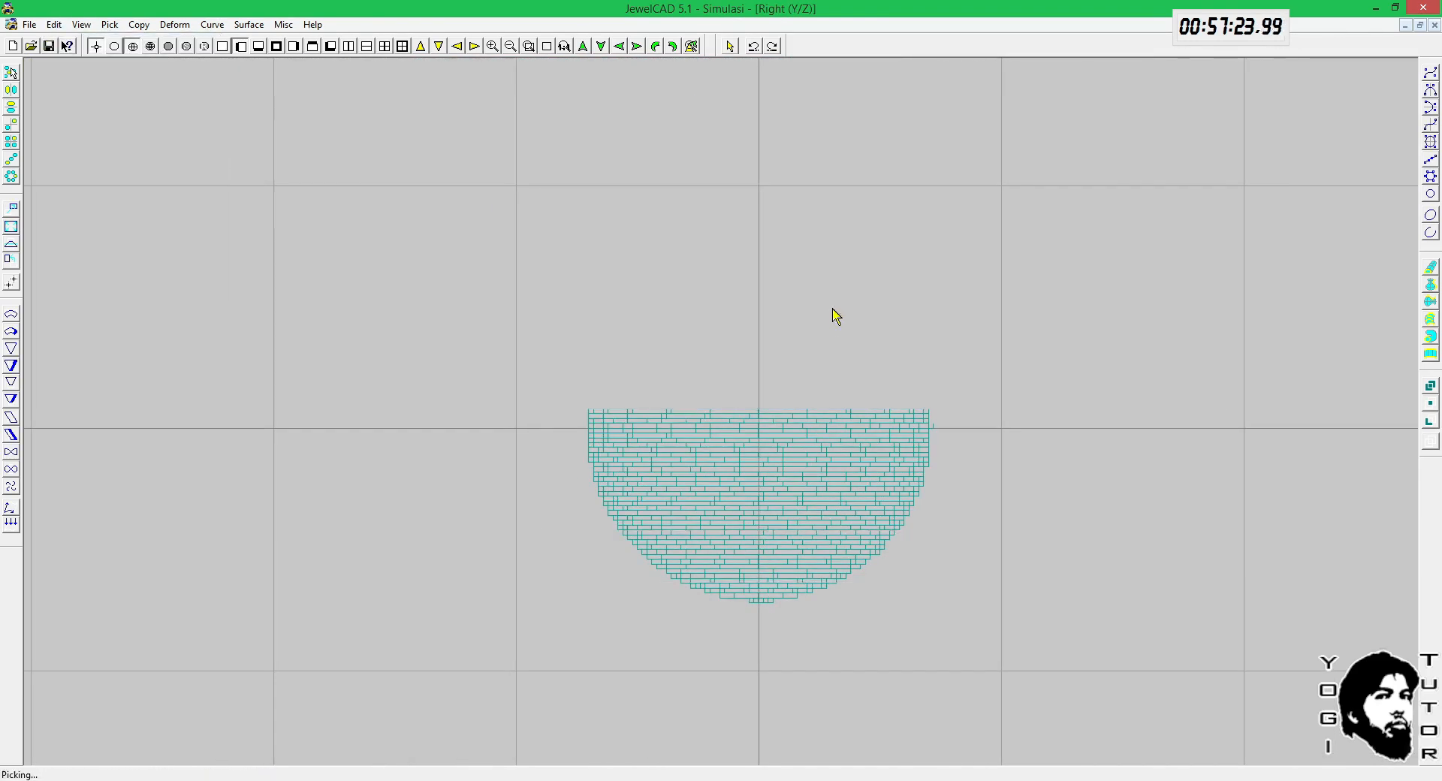
Step: Move the block around the layered sphere 0.46 along Y in total and examine the stepped layers in shaded side view
{"action": "left_click", "coordinate": [615, 196]}
{"action": "left_click", "coordinate": [533, 240]}
{"action": "key", "text": "Delete"}
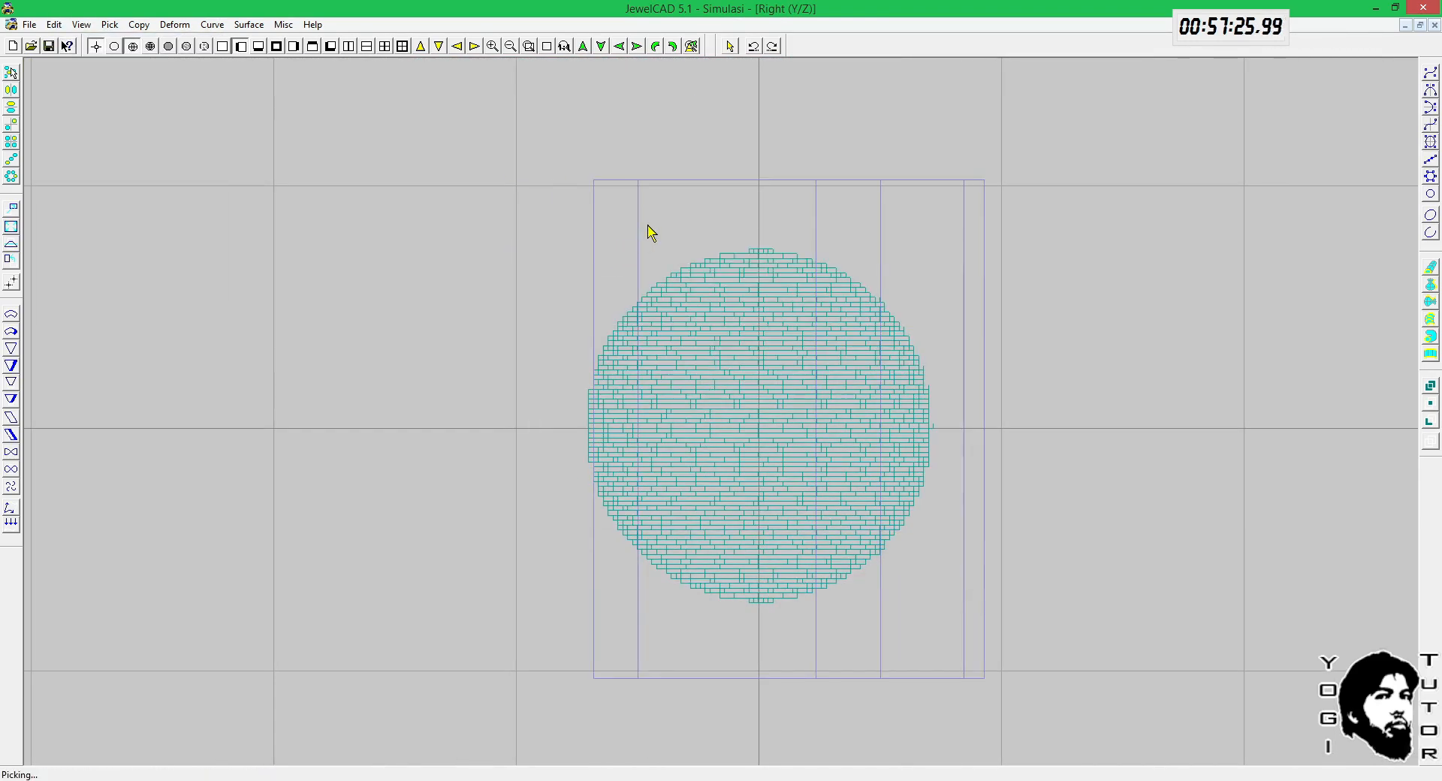
{"action": "left_click", "coordinate": [592, 376]}
{"action": "key", "text": "F7"}
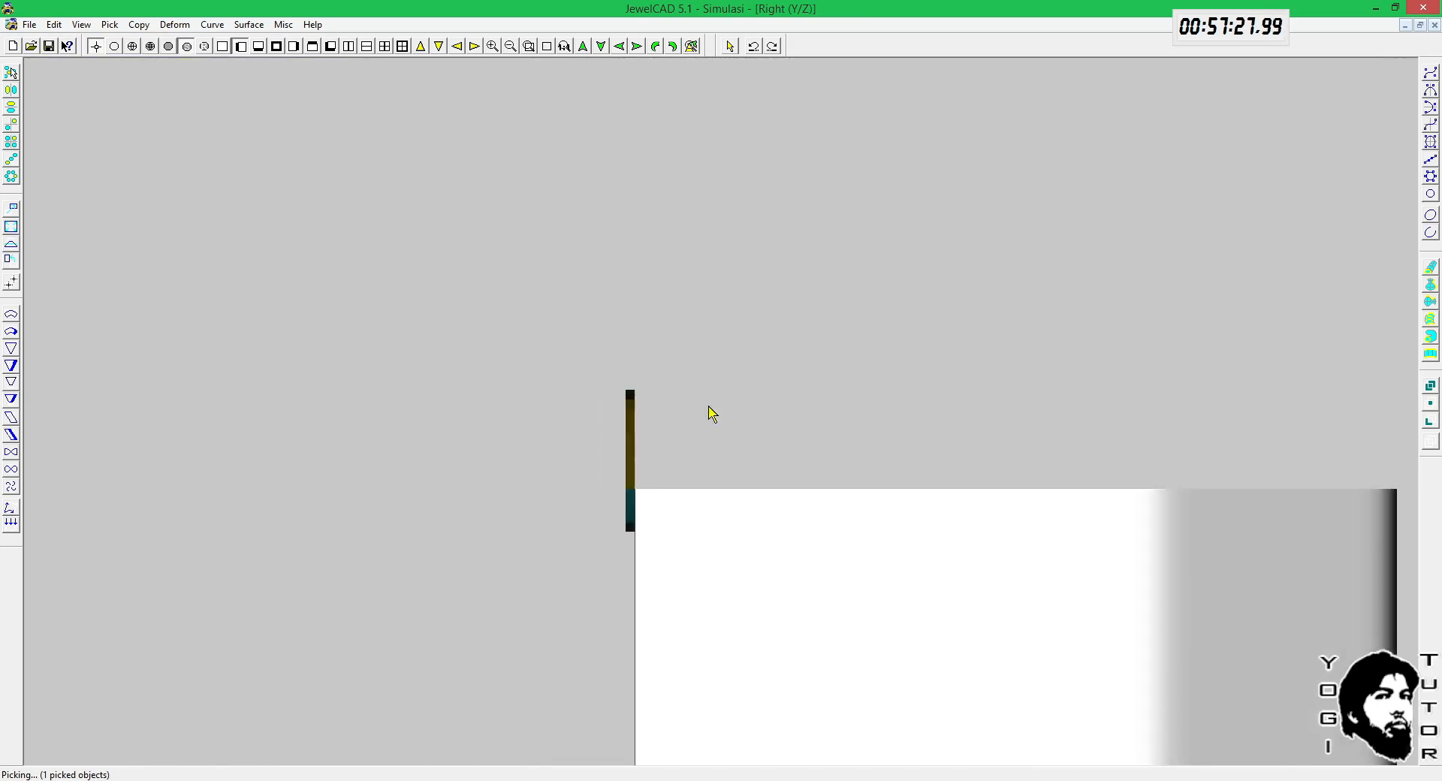
{"action": "key", "text": "F6"}
{"action": "key", "text": "space"}
{"action": "left_click_drag", "start_coordinate": [723, 406], "coordinate": [744, 404]}
{"action": "key", "text": "F9"}
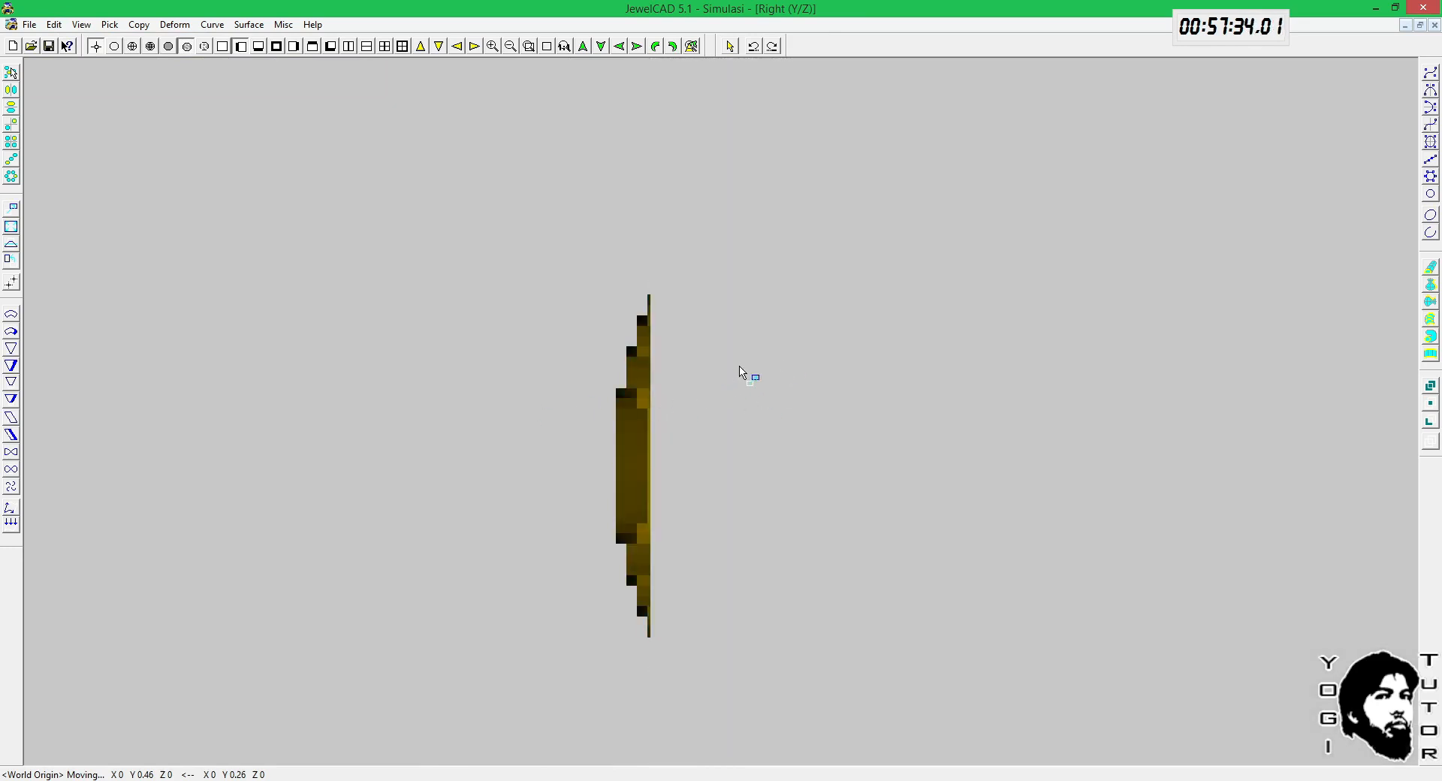
{"action": "key", "text": "F10"}
Step: Replace the layered sphere with the build plate, vat and smooth sphere in a wireframe front view
{"action": "key", "text": "F5"}
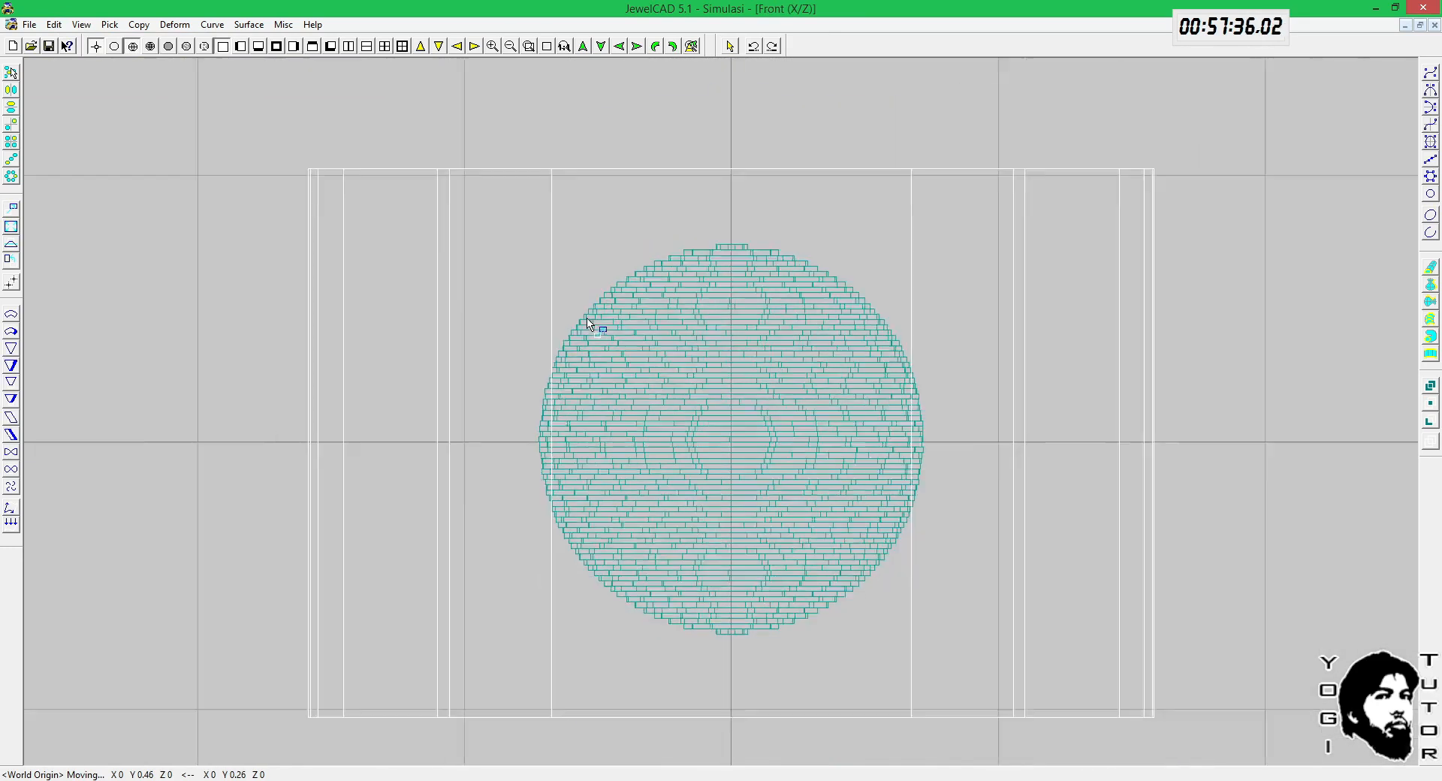
{"action": "scroll", "coordinate": [579, 319], "scroll_direction": "down", "scroll_amount": 1}
{"action": "key", "text": "alt+e"}
{"action": "key", "text": "n"}
{"action": "key", "text": "space"}
{"action": "left_click", "coordinate": [930, 348]}
{"action": "key", "text": "alt+e"}
{"action": "key", "text": "n"}
{"action": "scroll", "coordinate": [929, 348], "scroll_direction": "down", "scroll_amount": 3}
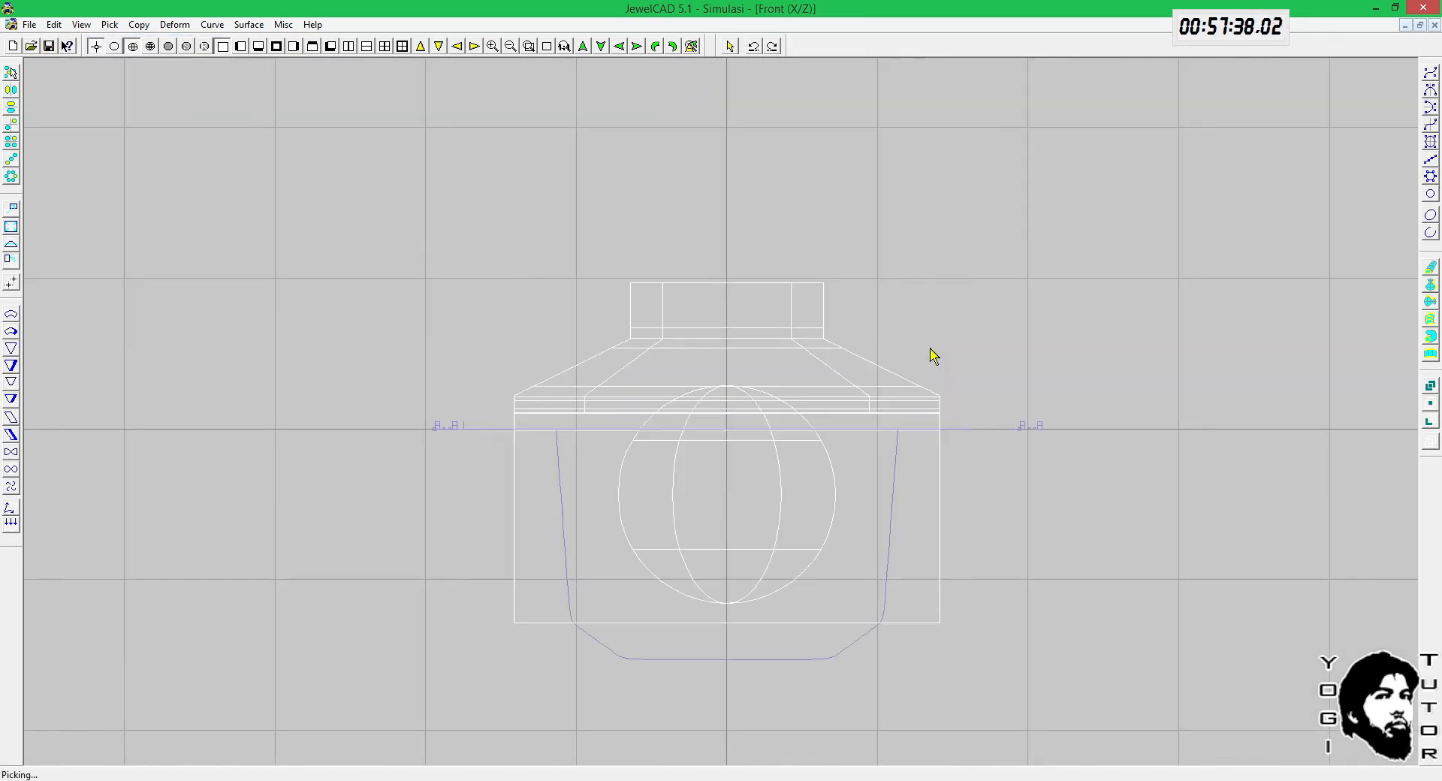
Step: Show the build plate and smooth sphere in shaded display, and switch to CHITUBOX
{"action": "scroll", "coordinate": [881, 363], "scroll_direction": "up", "scroll_amount": 4}
{"action": "key", "text": "F12"}
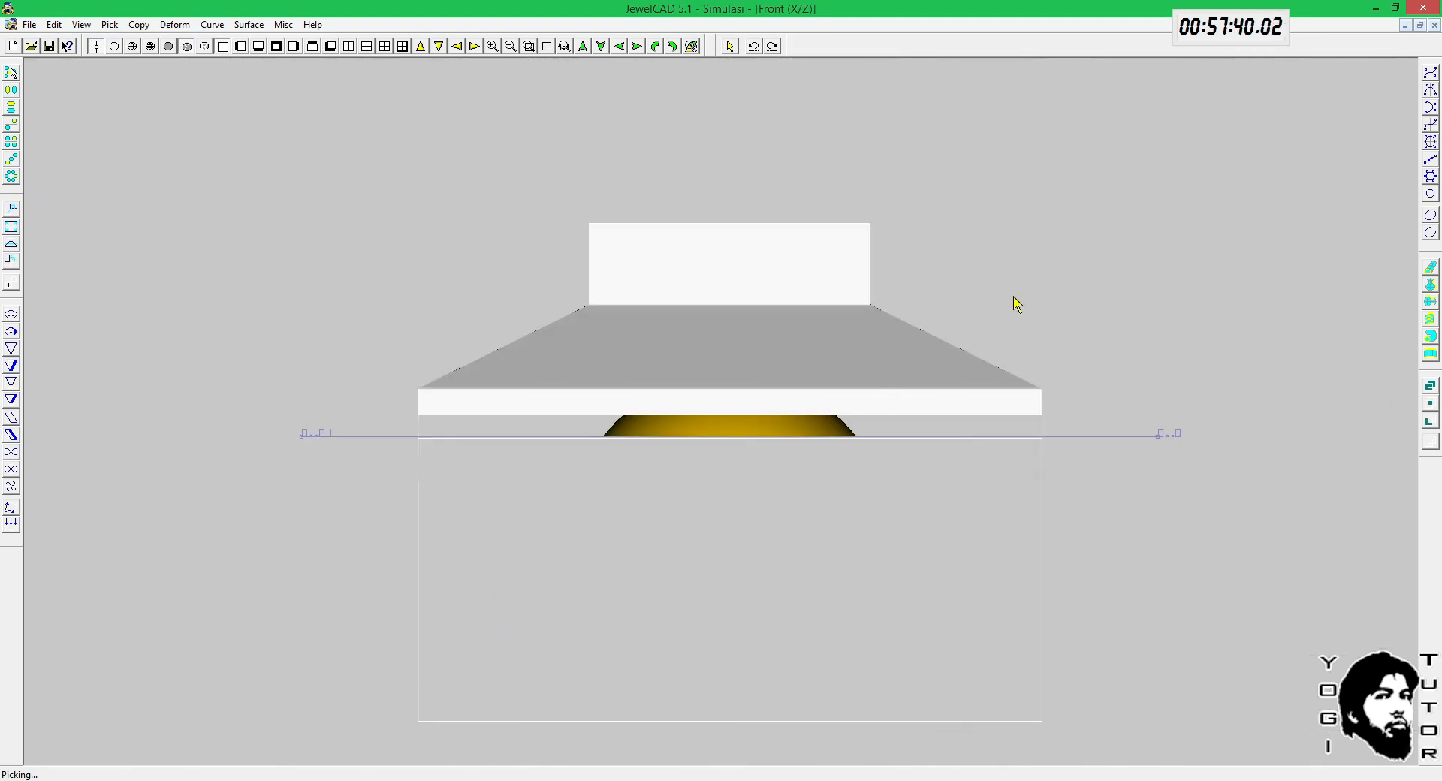
{"action": "scroll", "coordinate": [1012, 296], "scroll_direction": "down", "scroll_amount": 1}
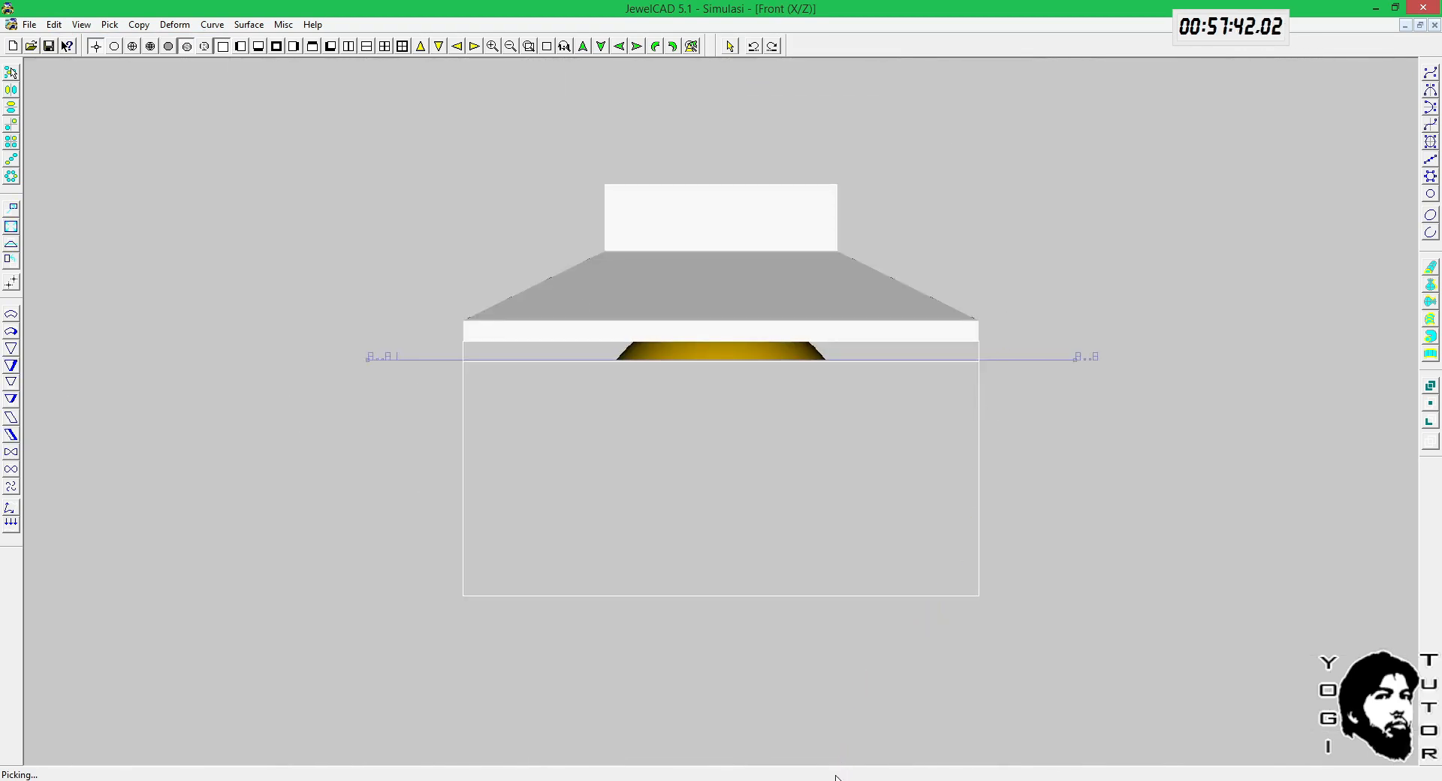
{"action": "mouse_move", "coordinate": [836, 778]}
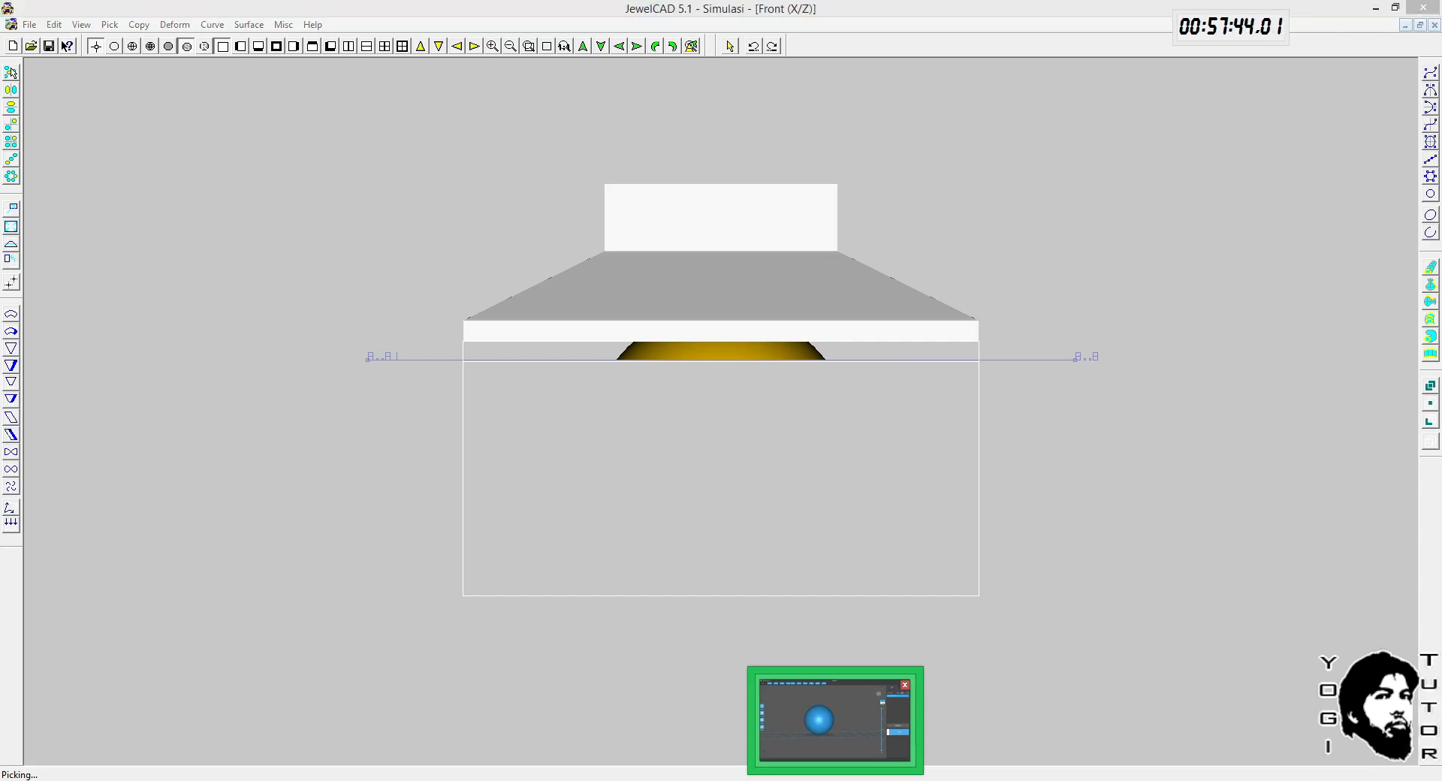
{"action": "left_click", "coordinate": [835, 719]}
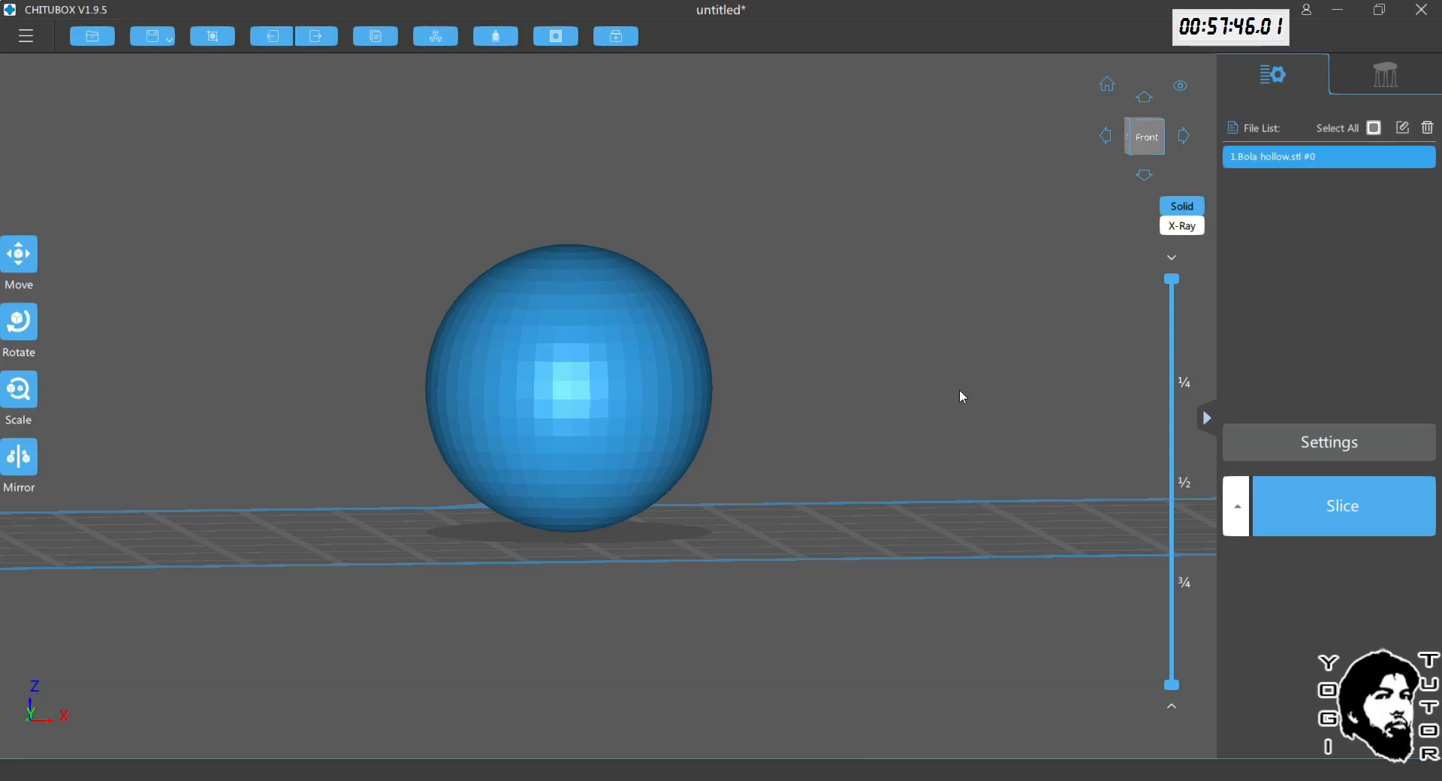